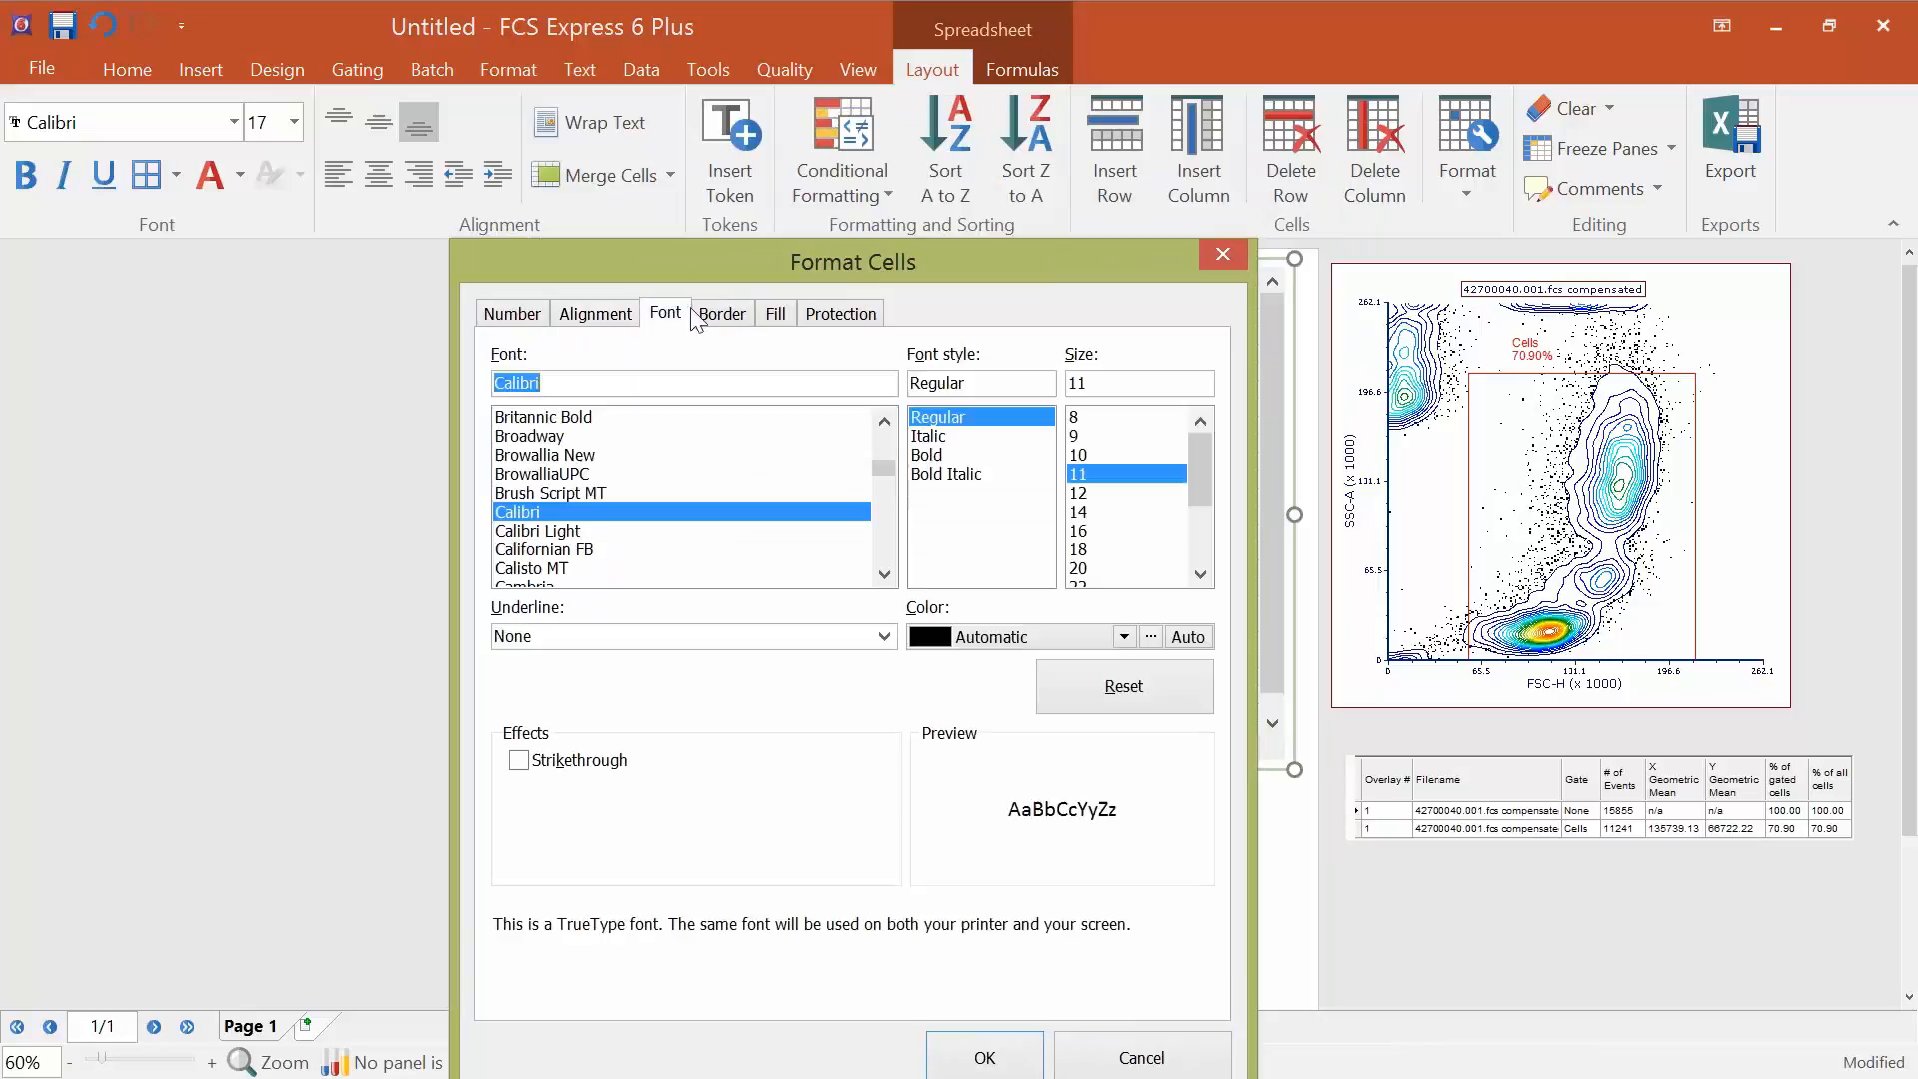
Look through the border, fill and protection options for the cell's format and dismiss the dialog.
left_click(740, 325)
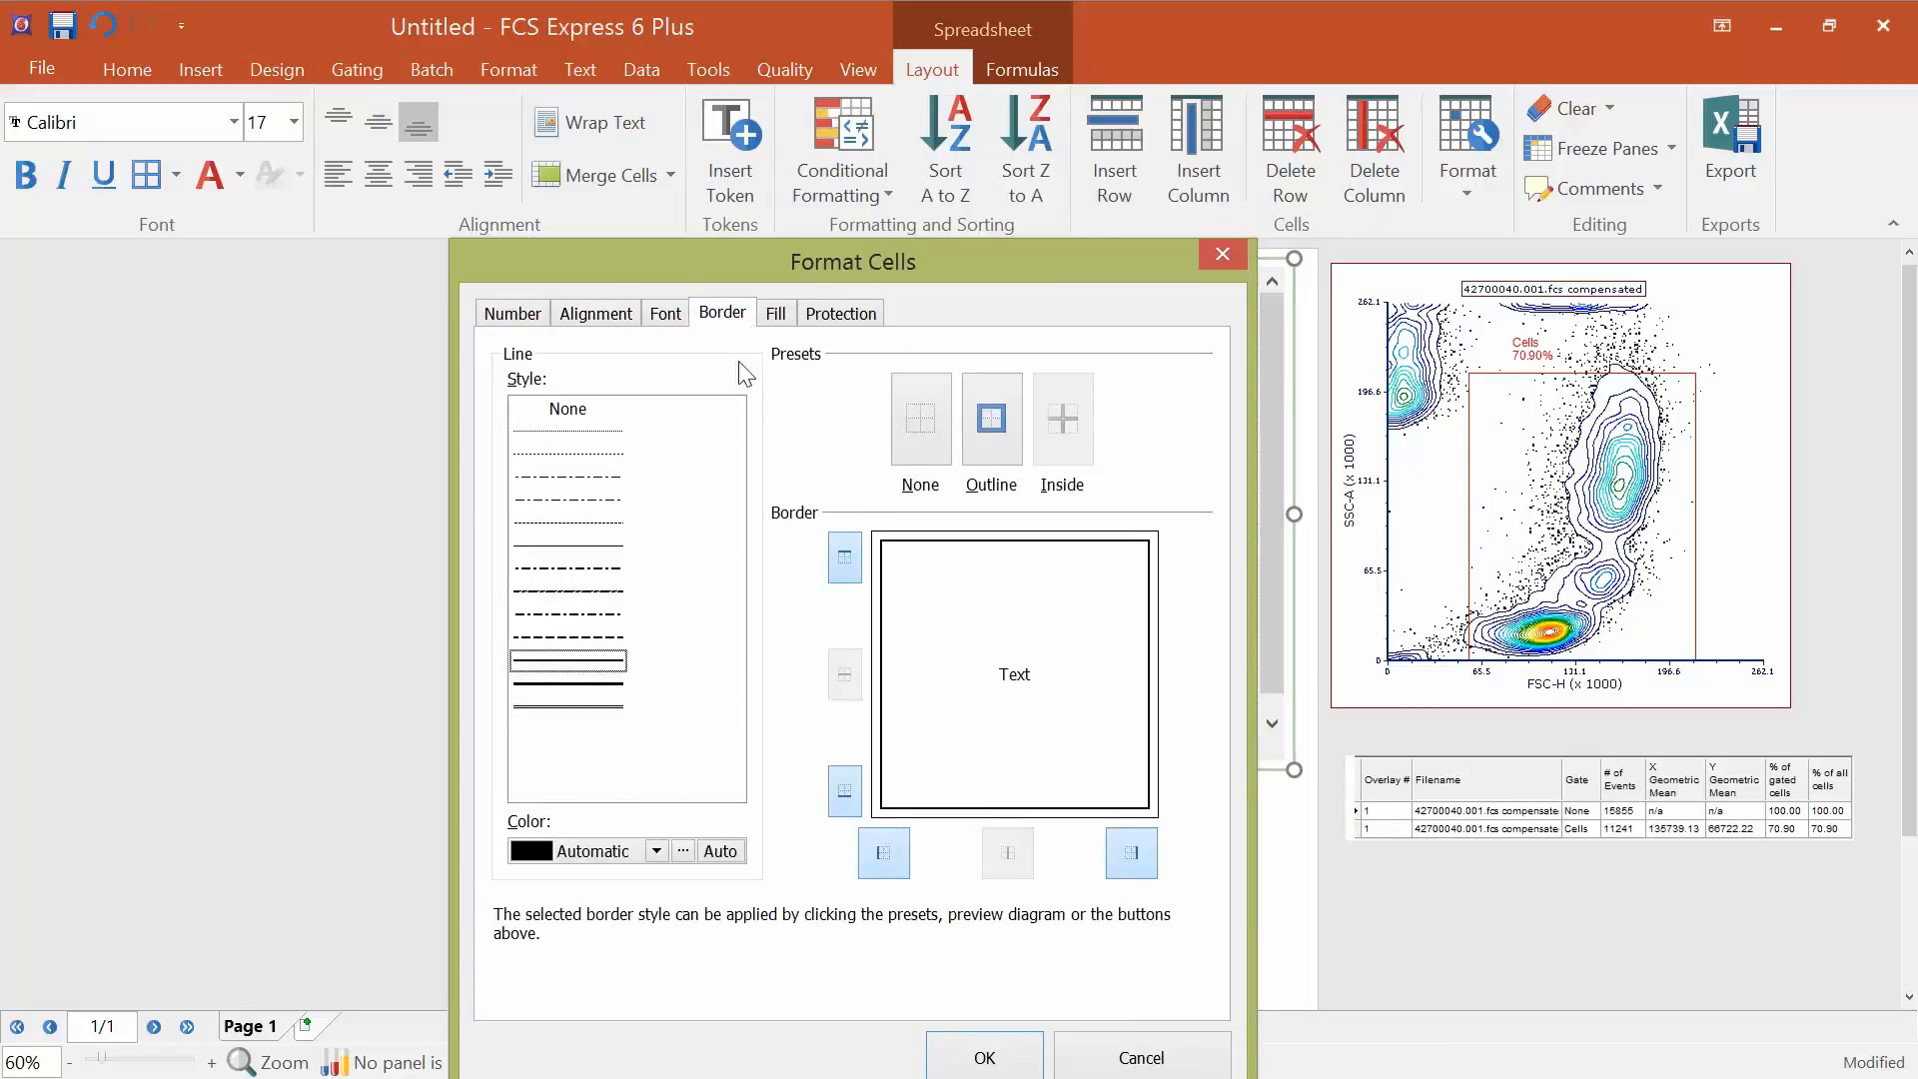
left_click(774, 317)
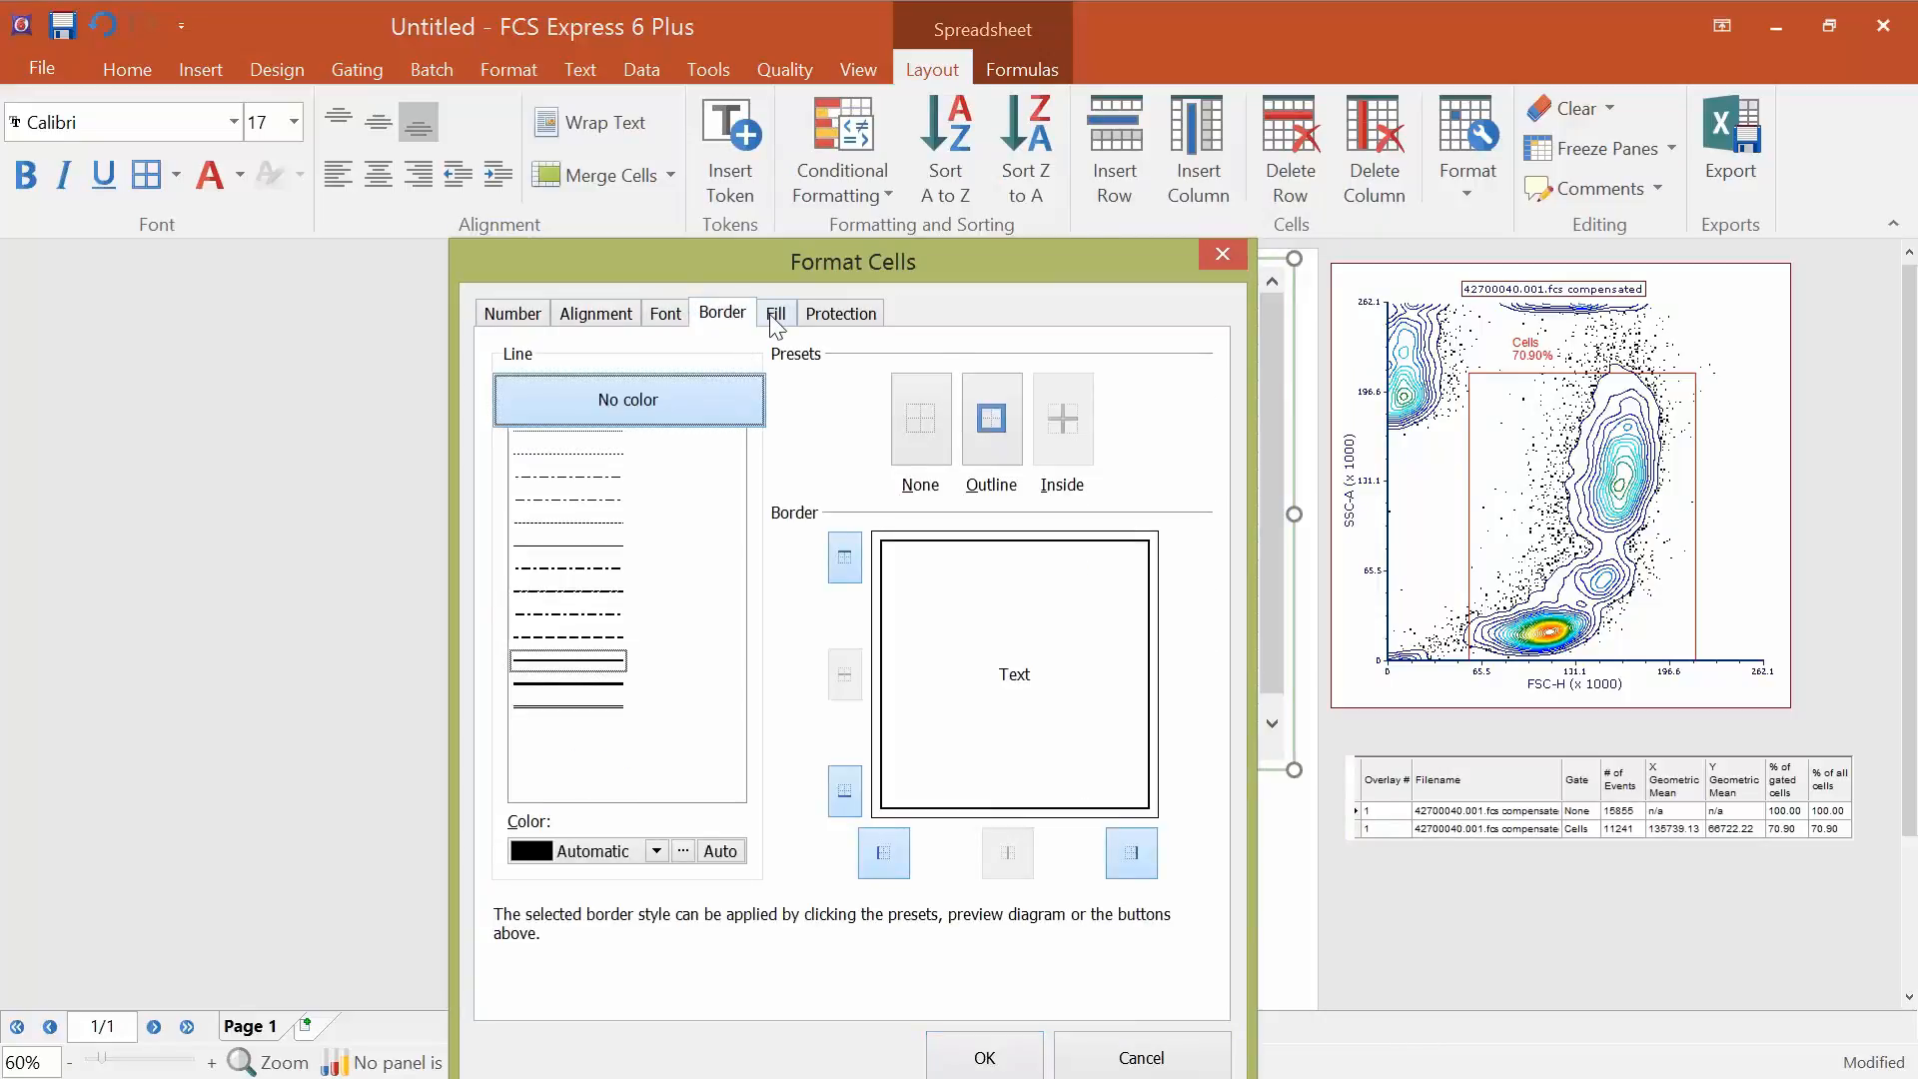
left_click(837, 317)
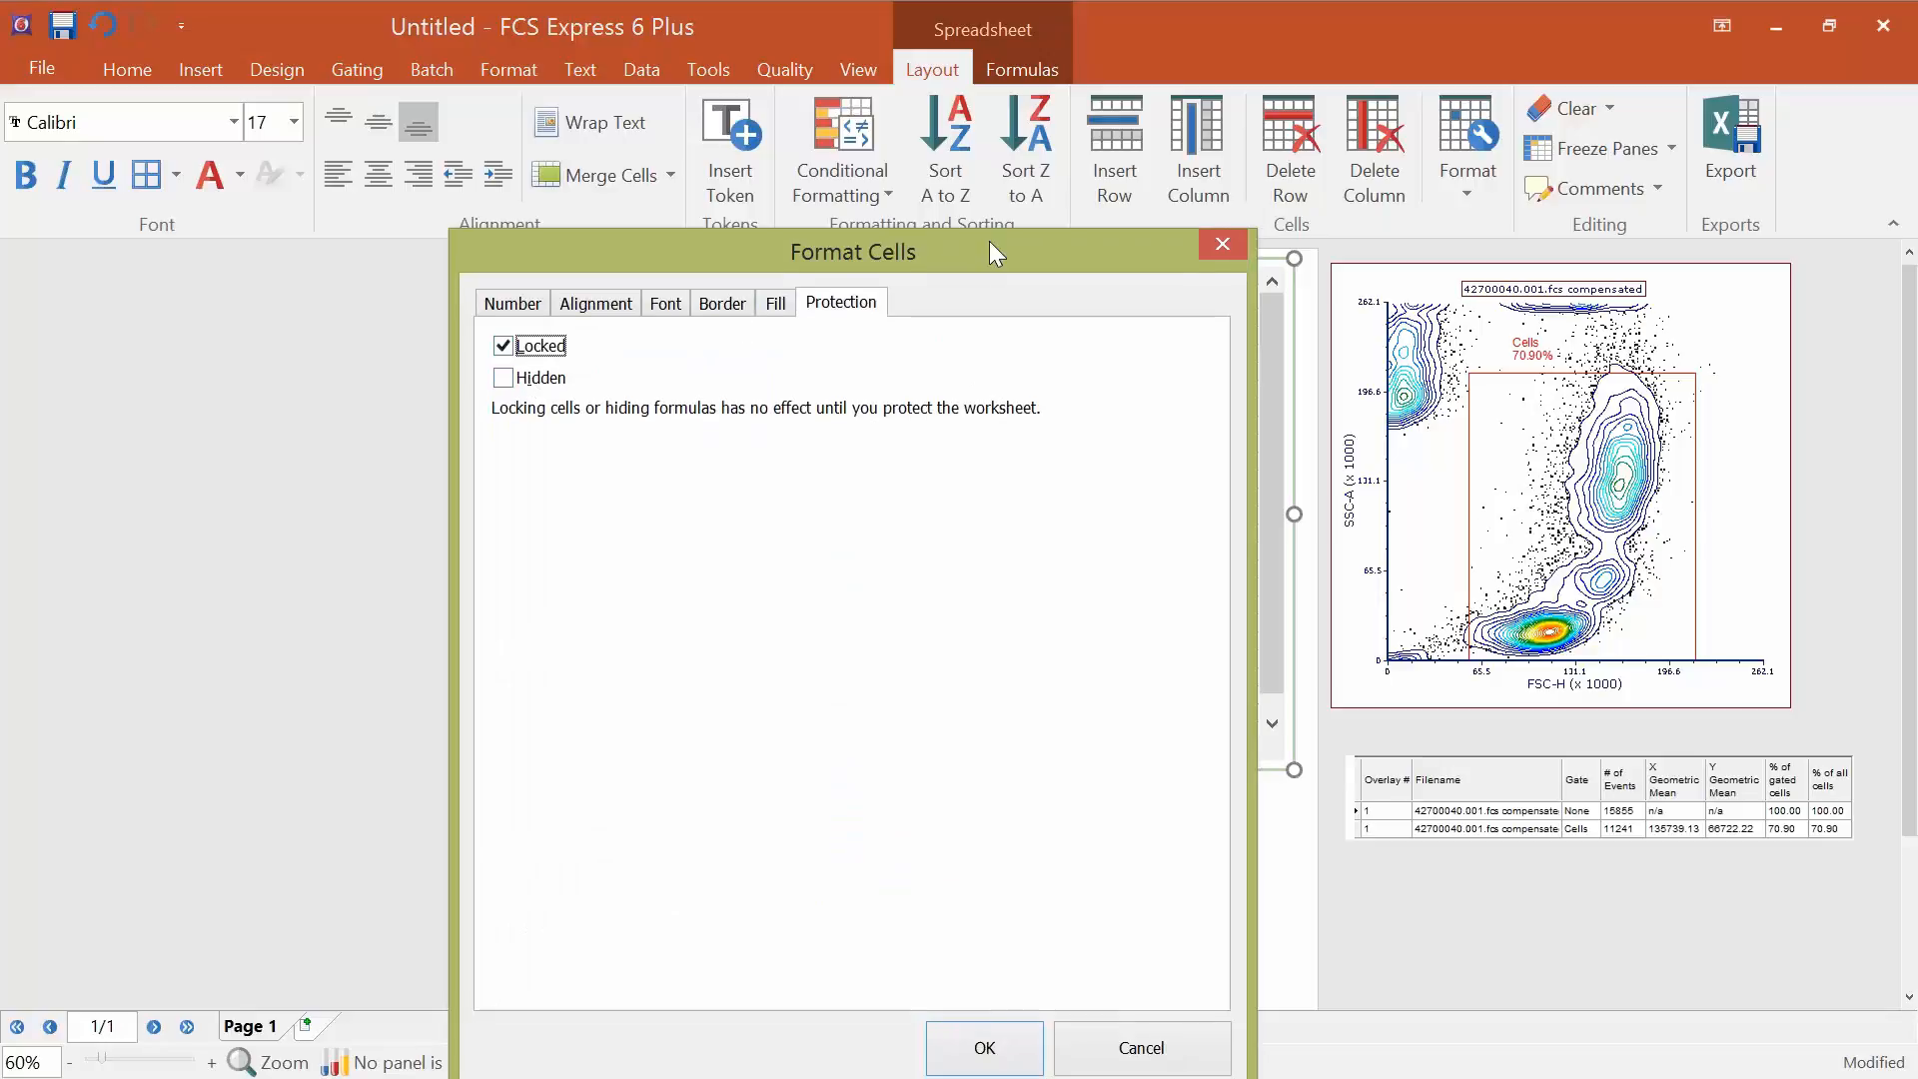
left_click_drag(989, 242, 979, 128)
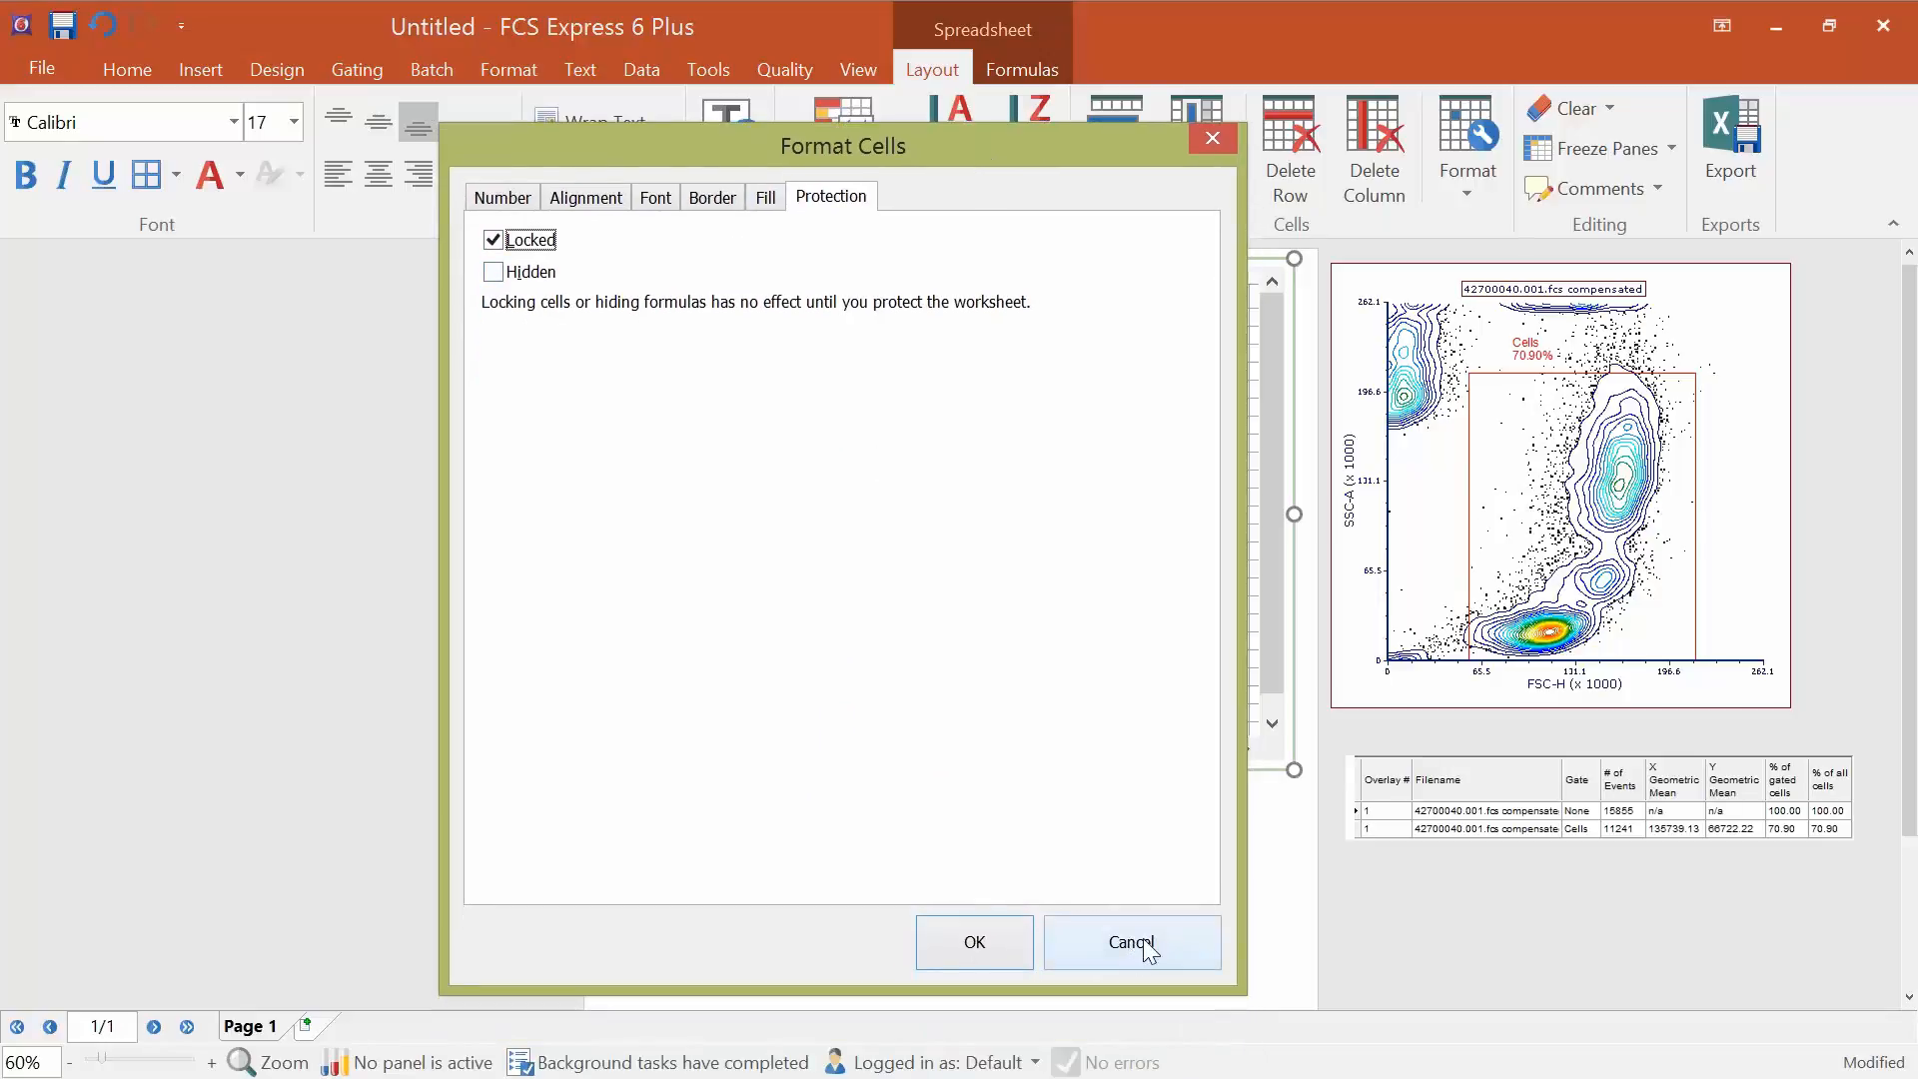
left_click(1109, 949)
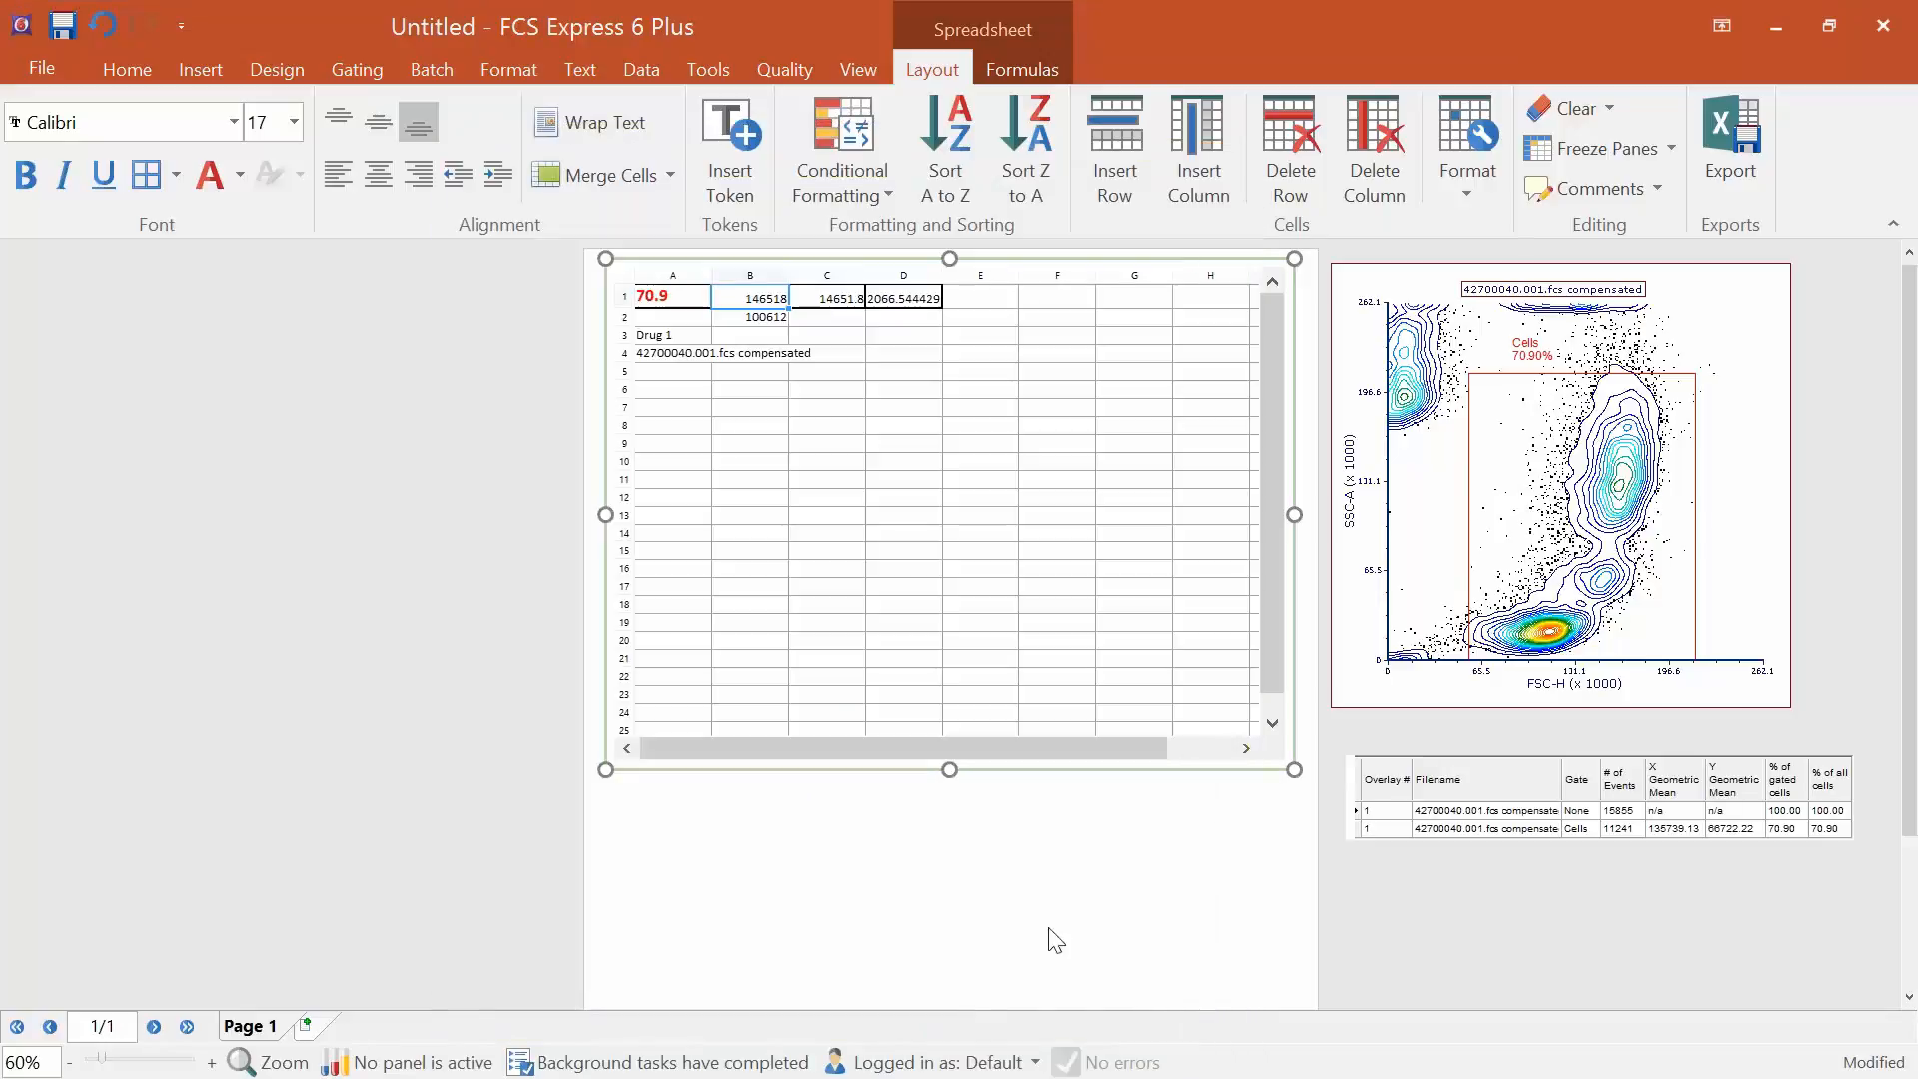
left_click(272, 692)
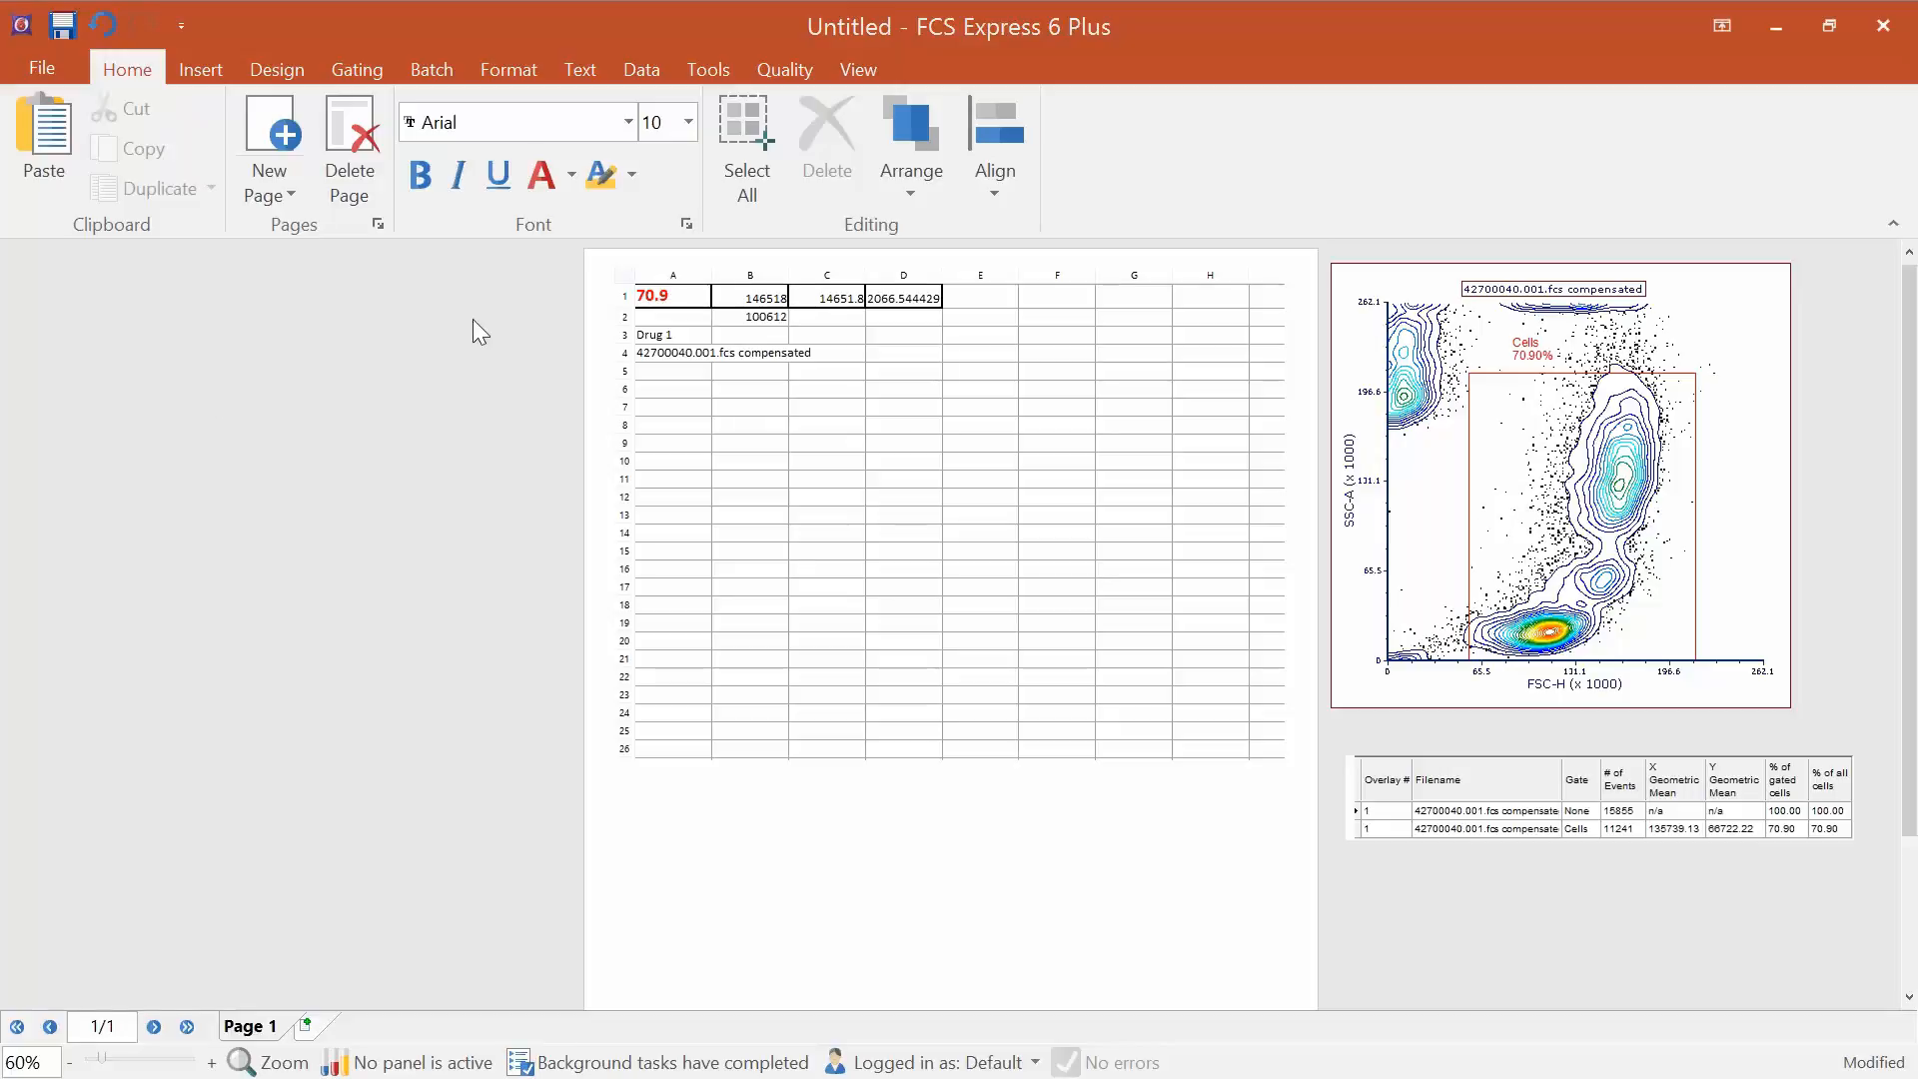
left_click(765, 318)
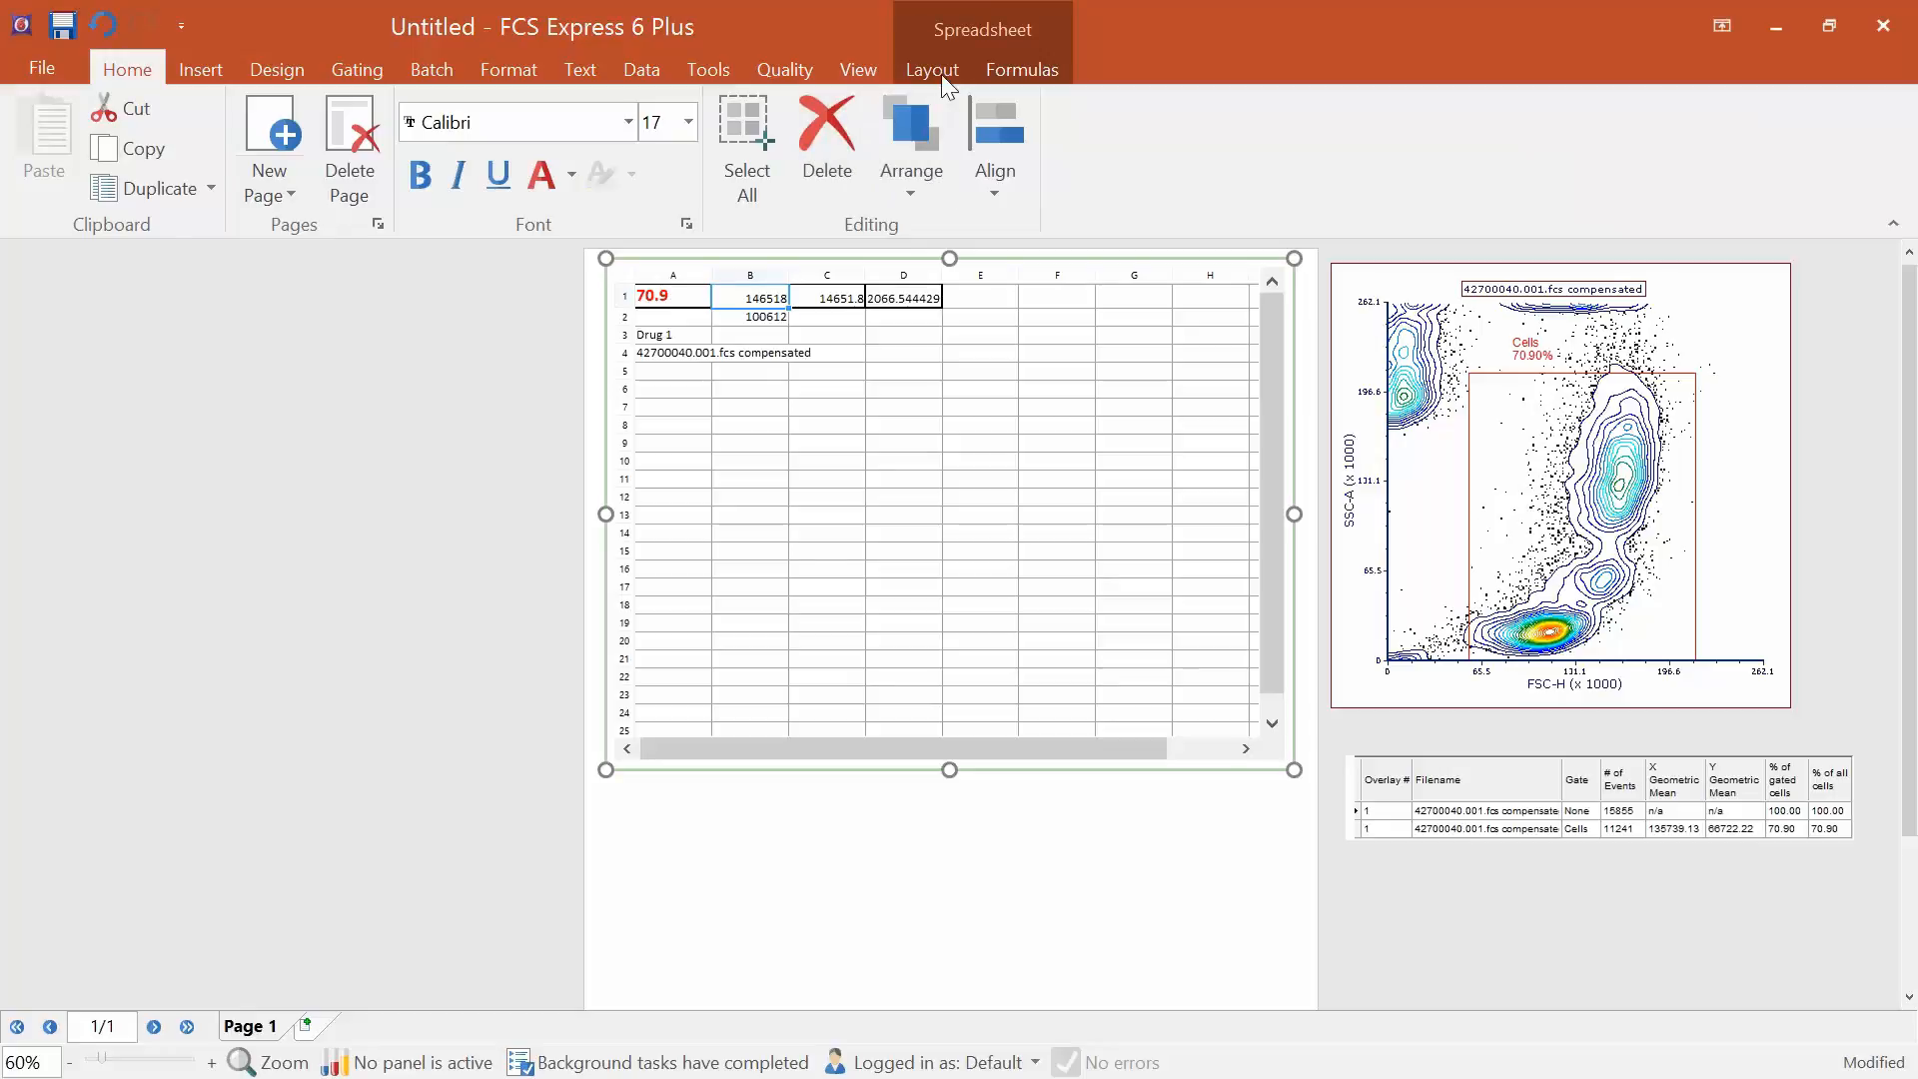
left_click(943, 78)
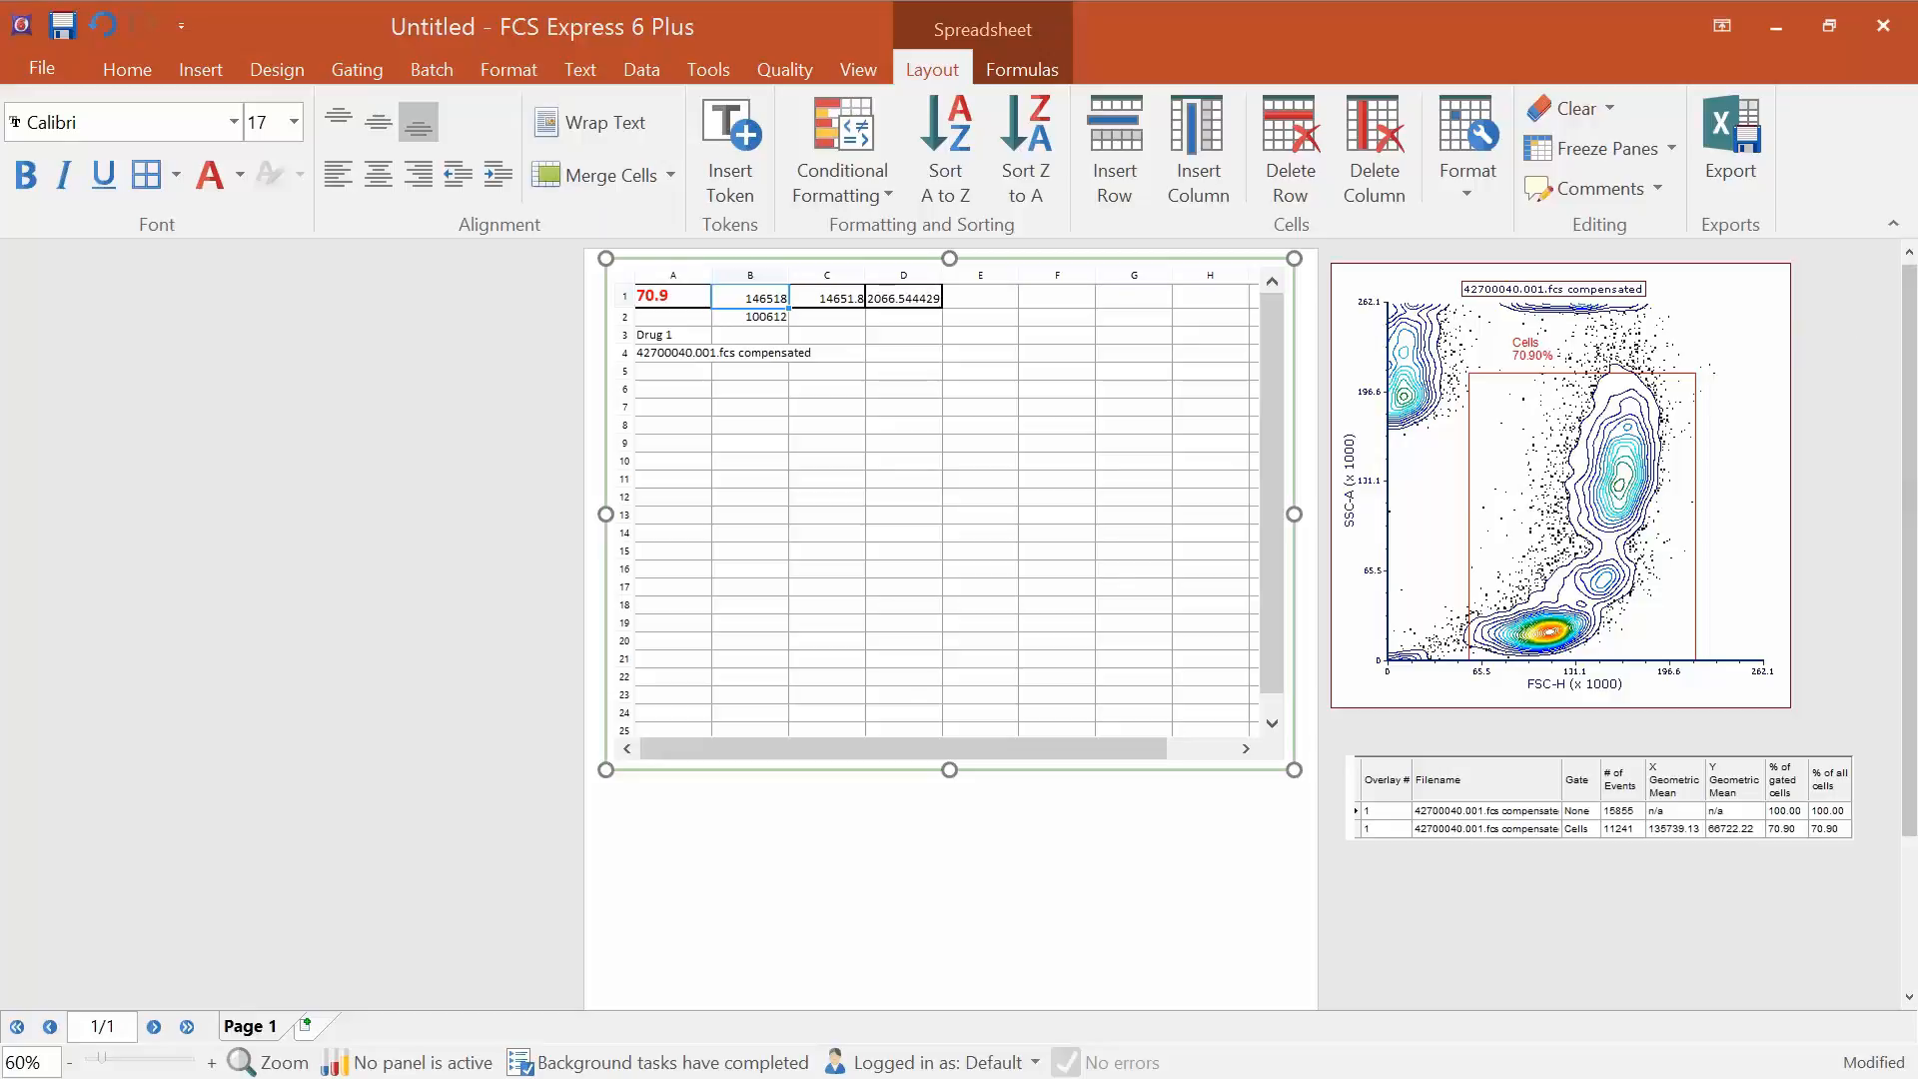
Show the Data List of loaded files and place it in the empty area beside the spreadsheet.
left_click(643, 71)
left_click(780, 150)
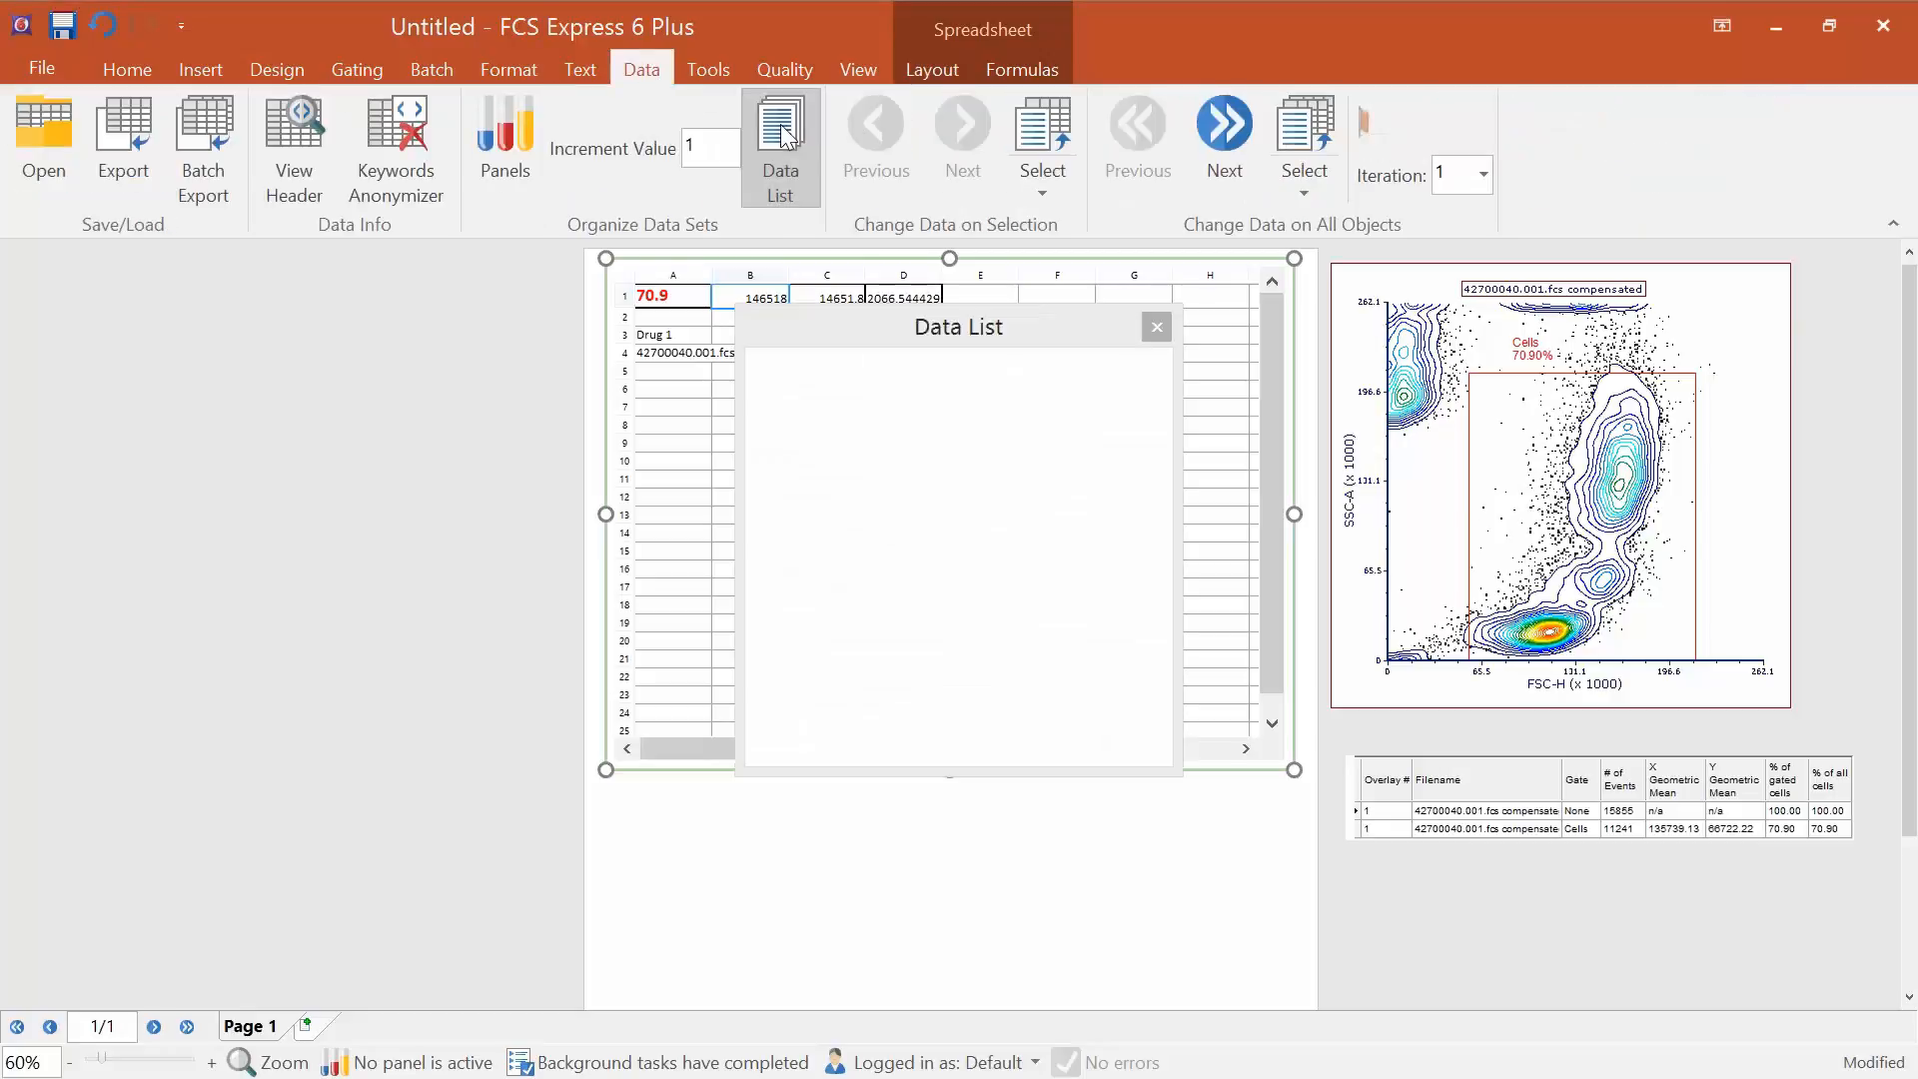
left_click_drag(941, 331, 287, 303)
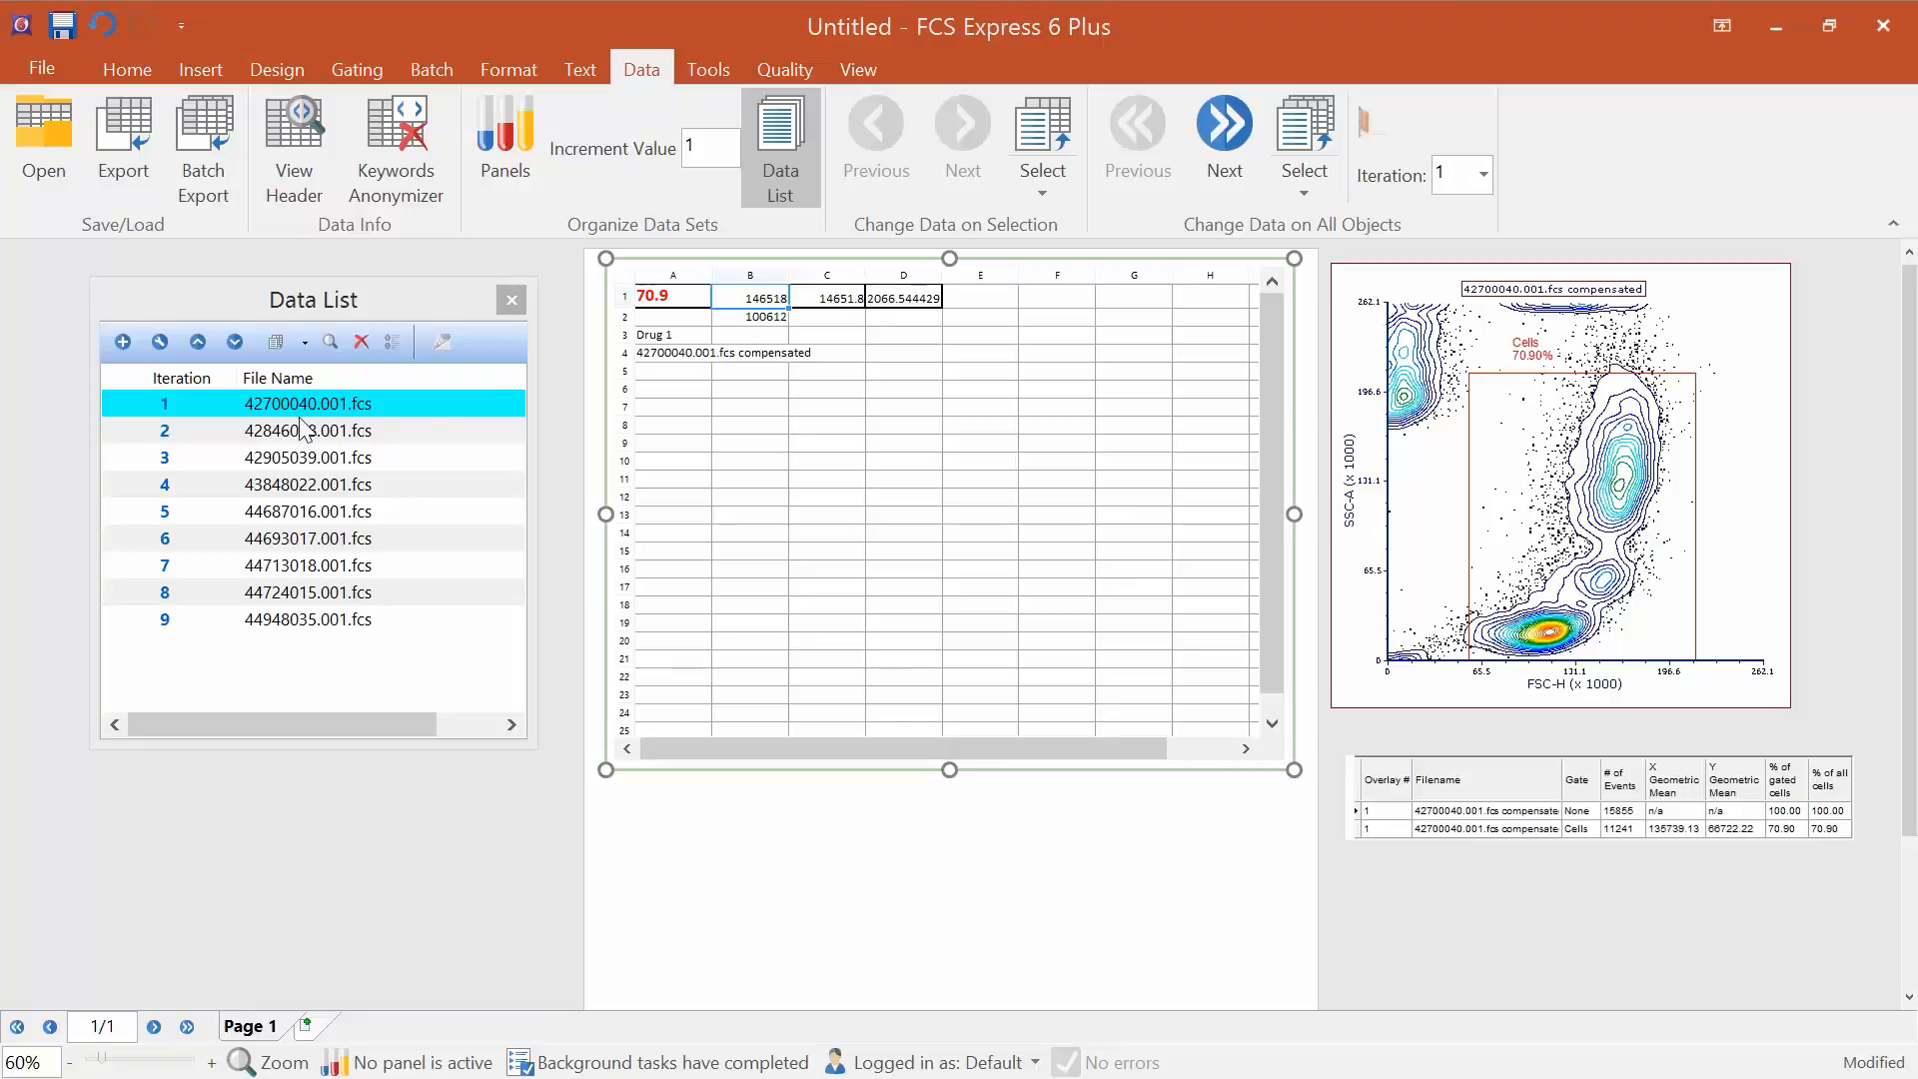
Clear the contents of cells A1:E7 in the spreadsheet.
left_click_drag(844, 380, 985, 416)
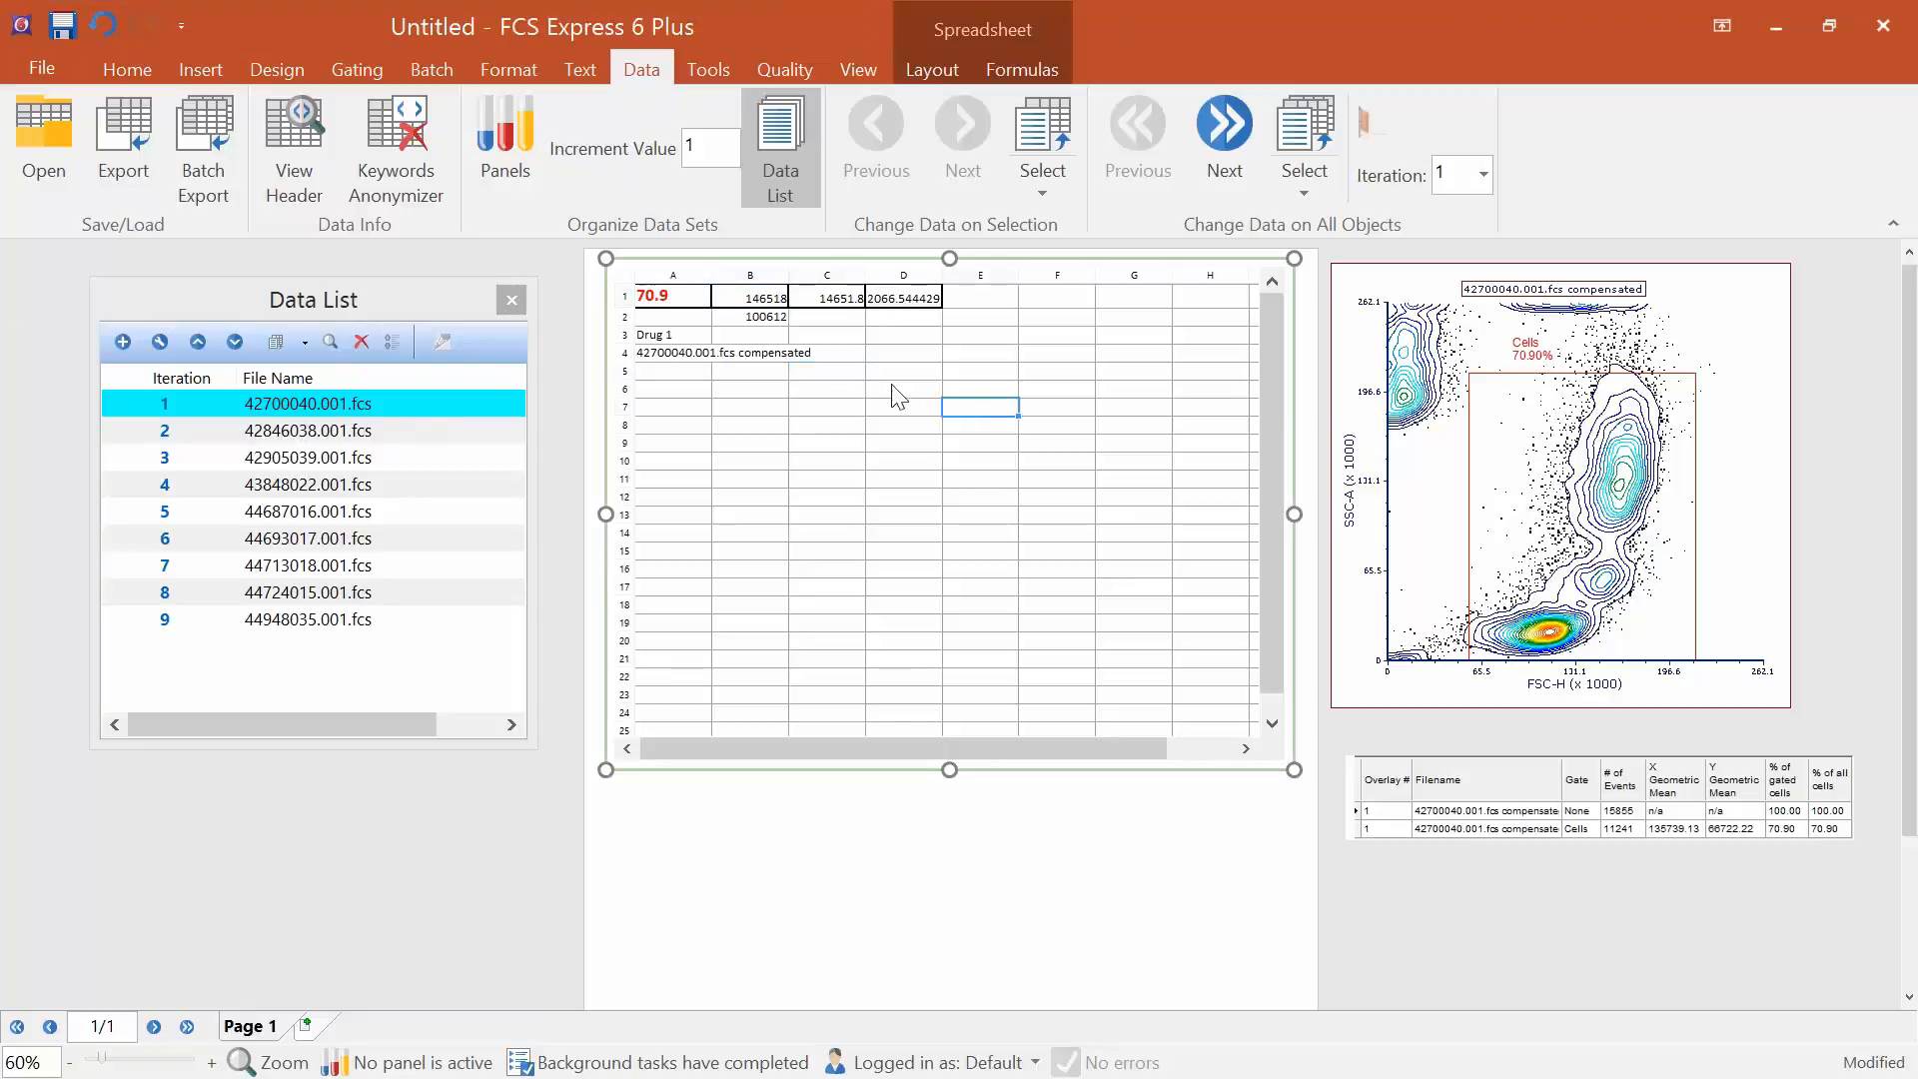
left_click_drag(760, 360, 671, 298)
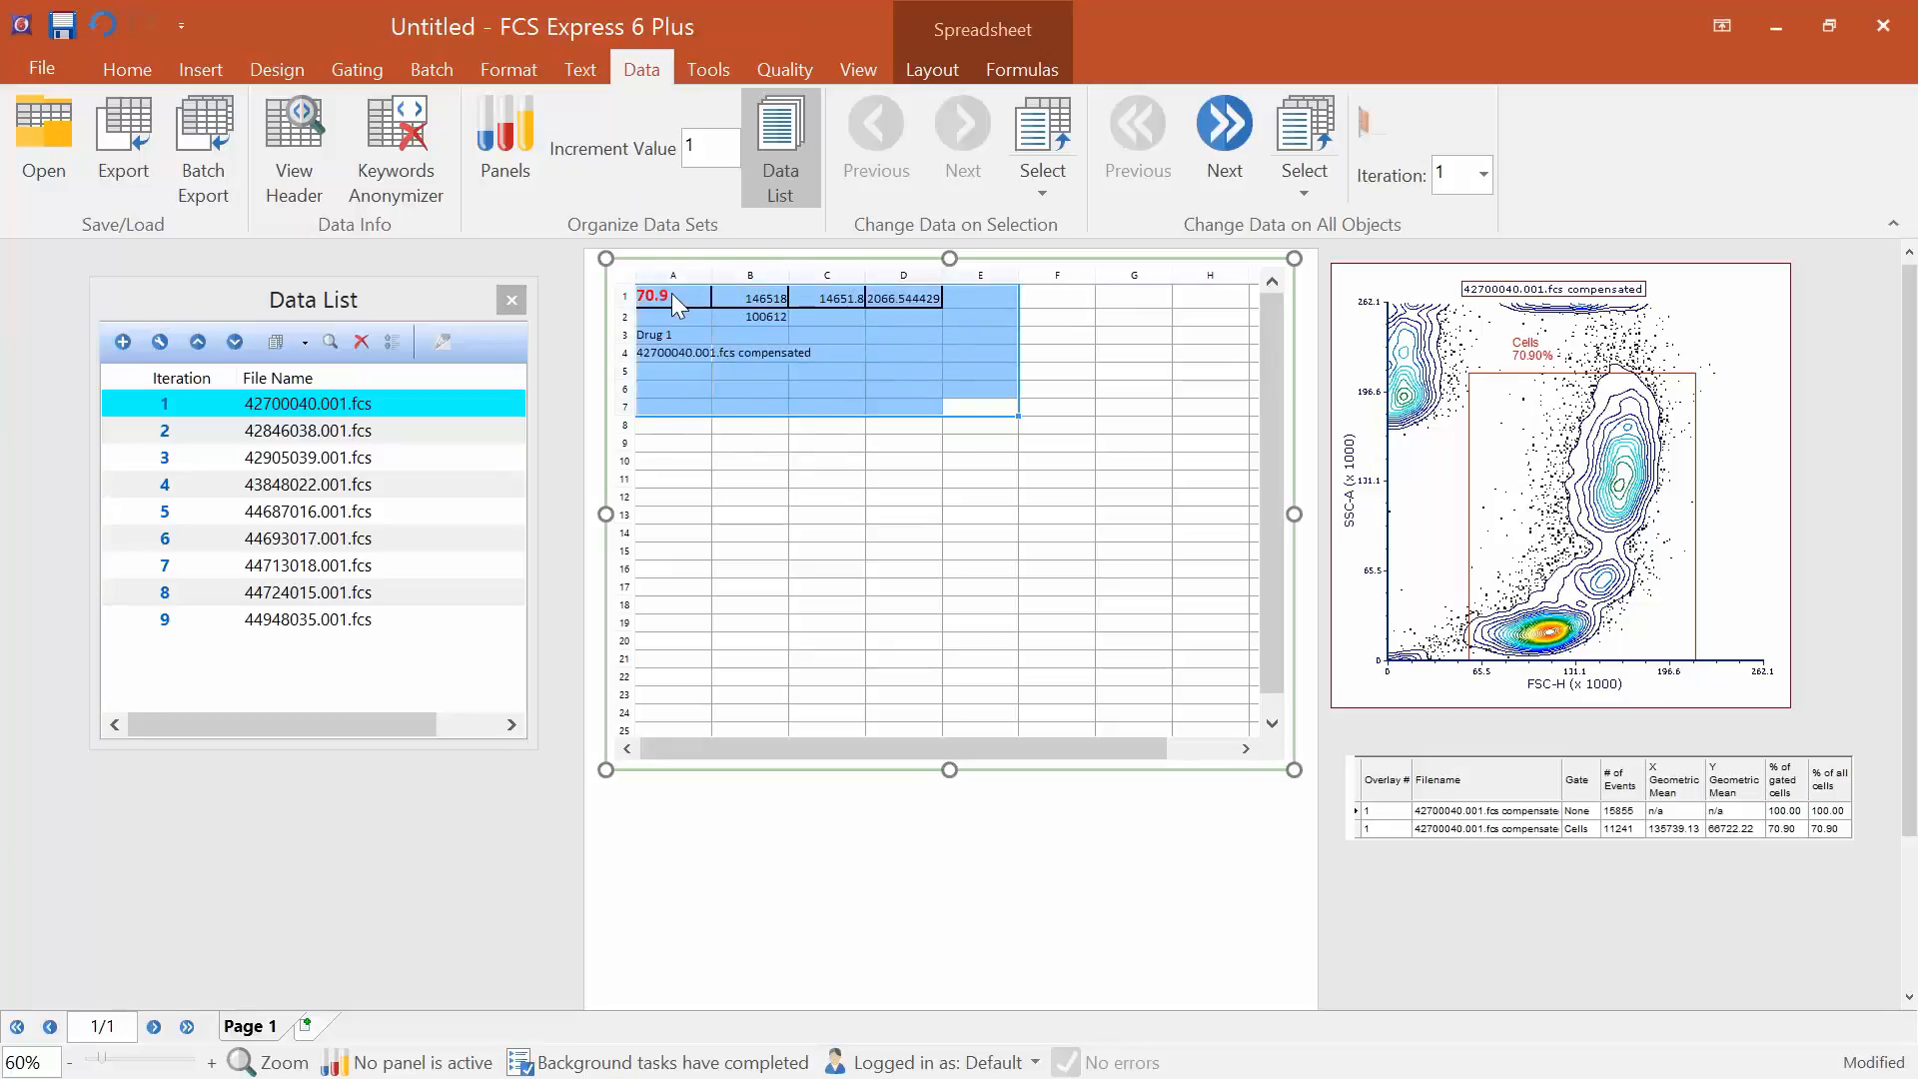
key("Delete")
left_click(744, 385)
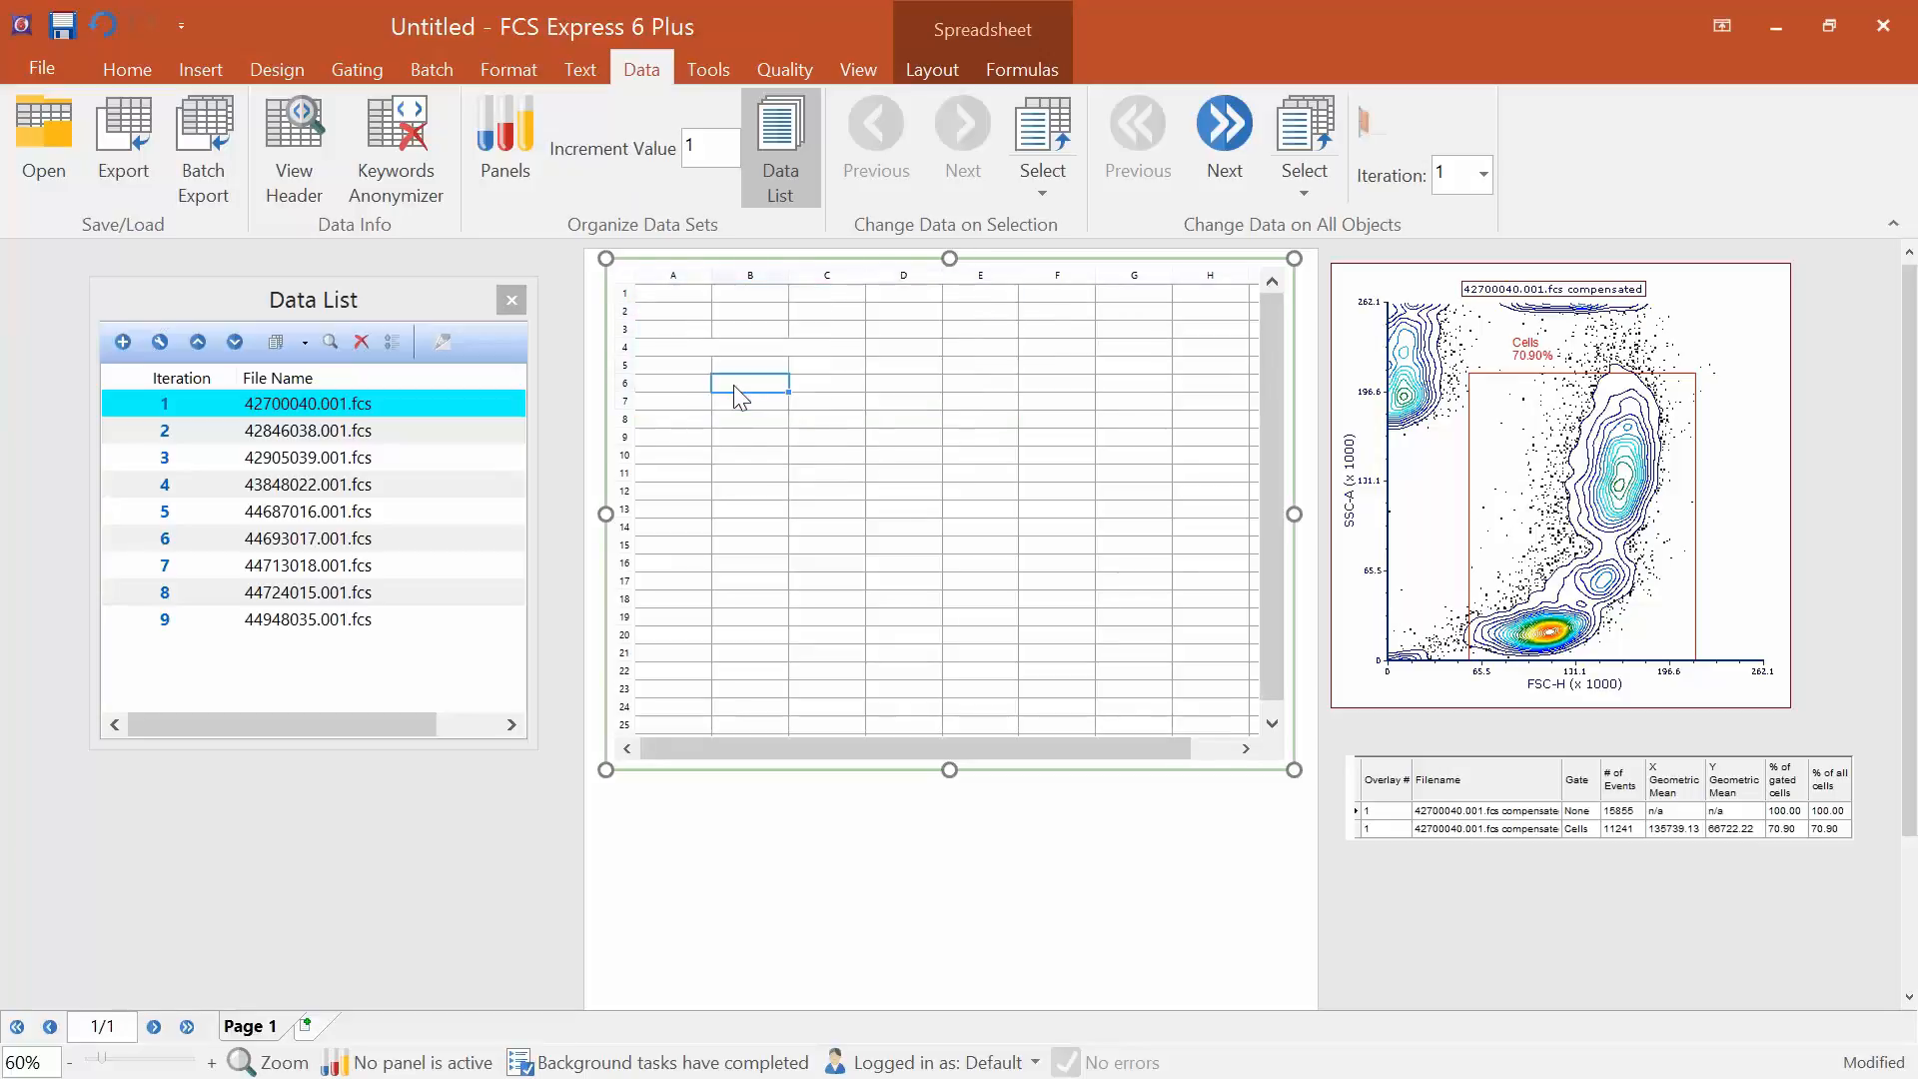
Unmerge cells A4:B4 in the emptied spreadsheet.
left_click(769, 345)
left_click_drag(672, 346, 770, 350)
left_click(931, 69)
left_click(667, 176)
left_click(602, 322)
left_click(751, 420)
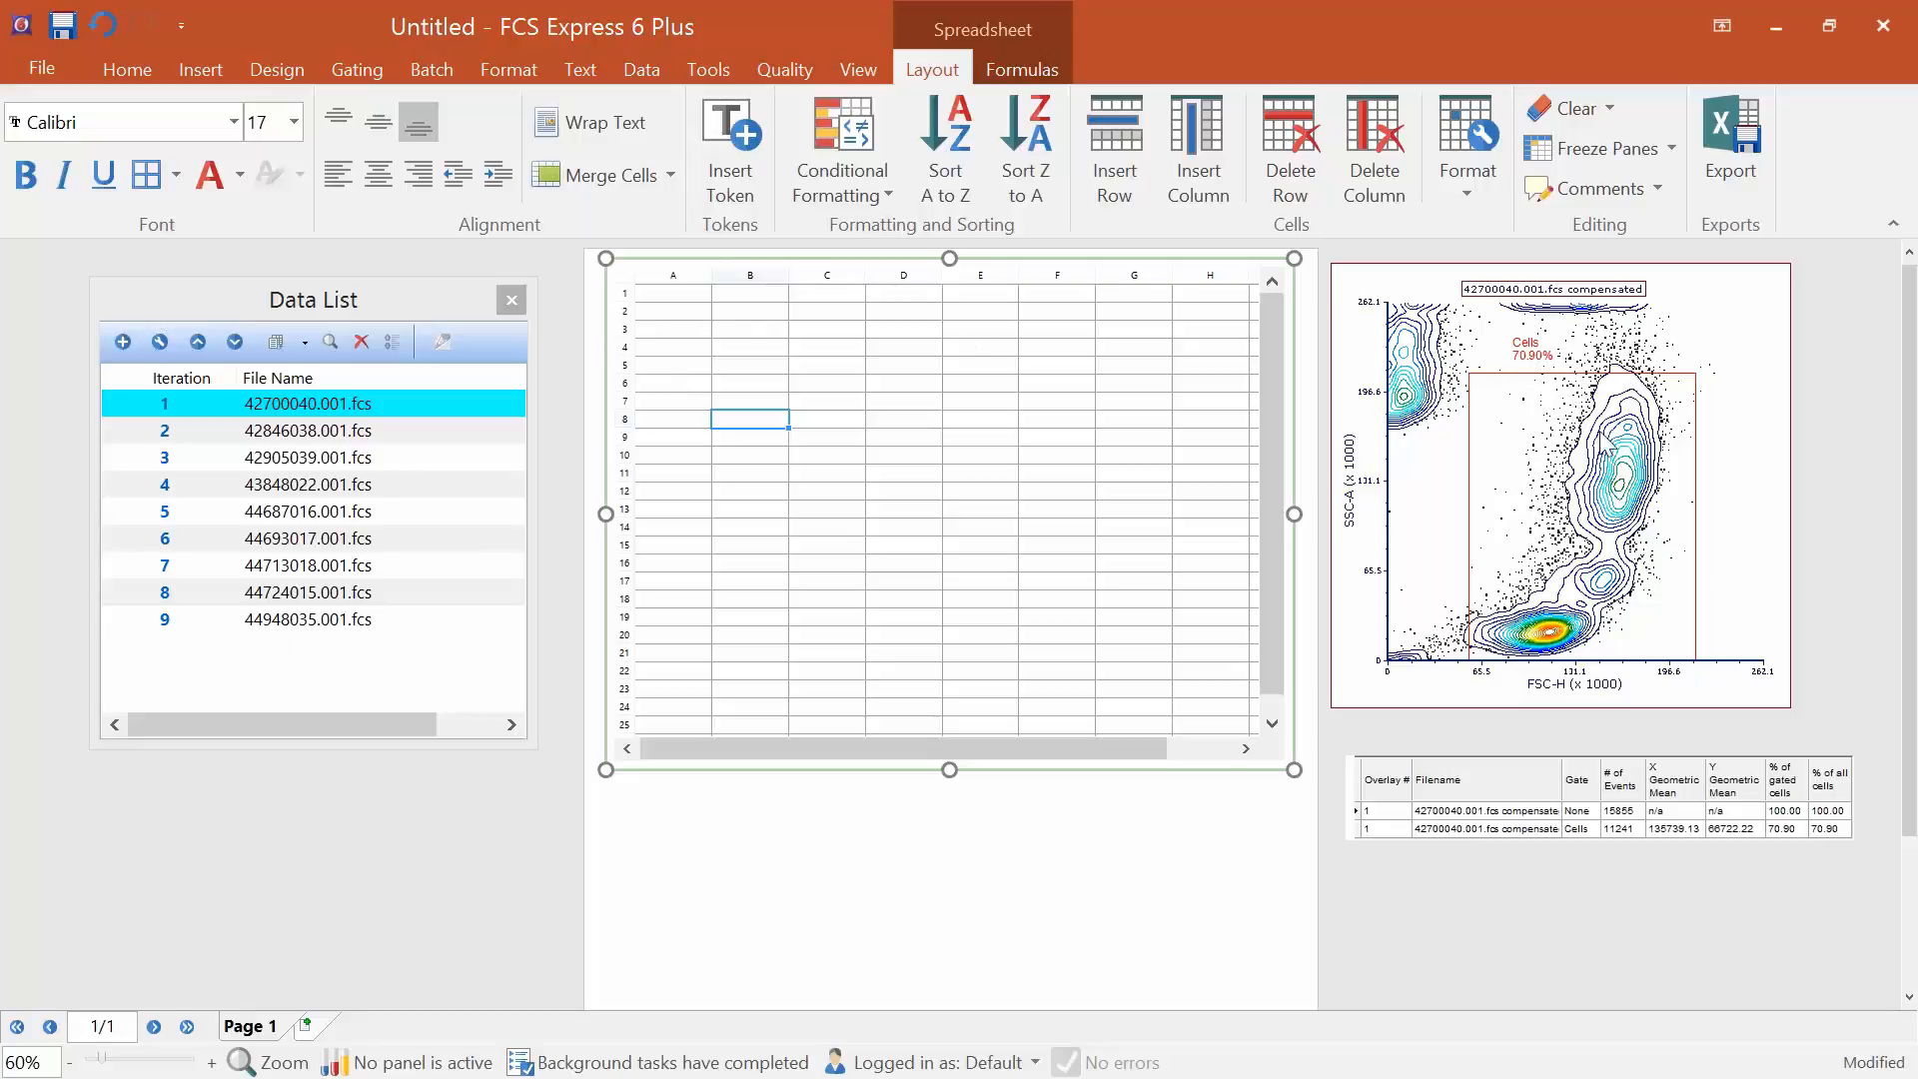
Shift the Cells gate slightly towards lower FSC-H and start a statistic for all nine listed data files at cell A1.
left_click_drag(1602, 444, 1592, 445)
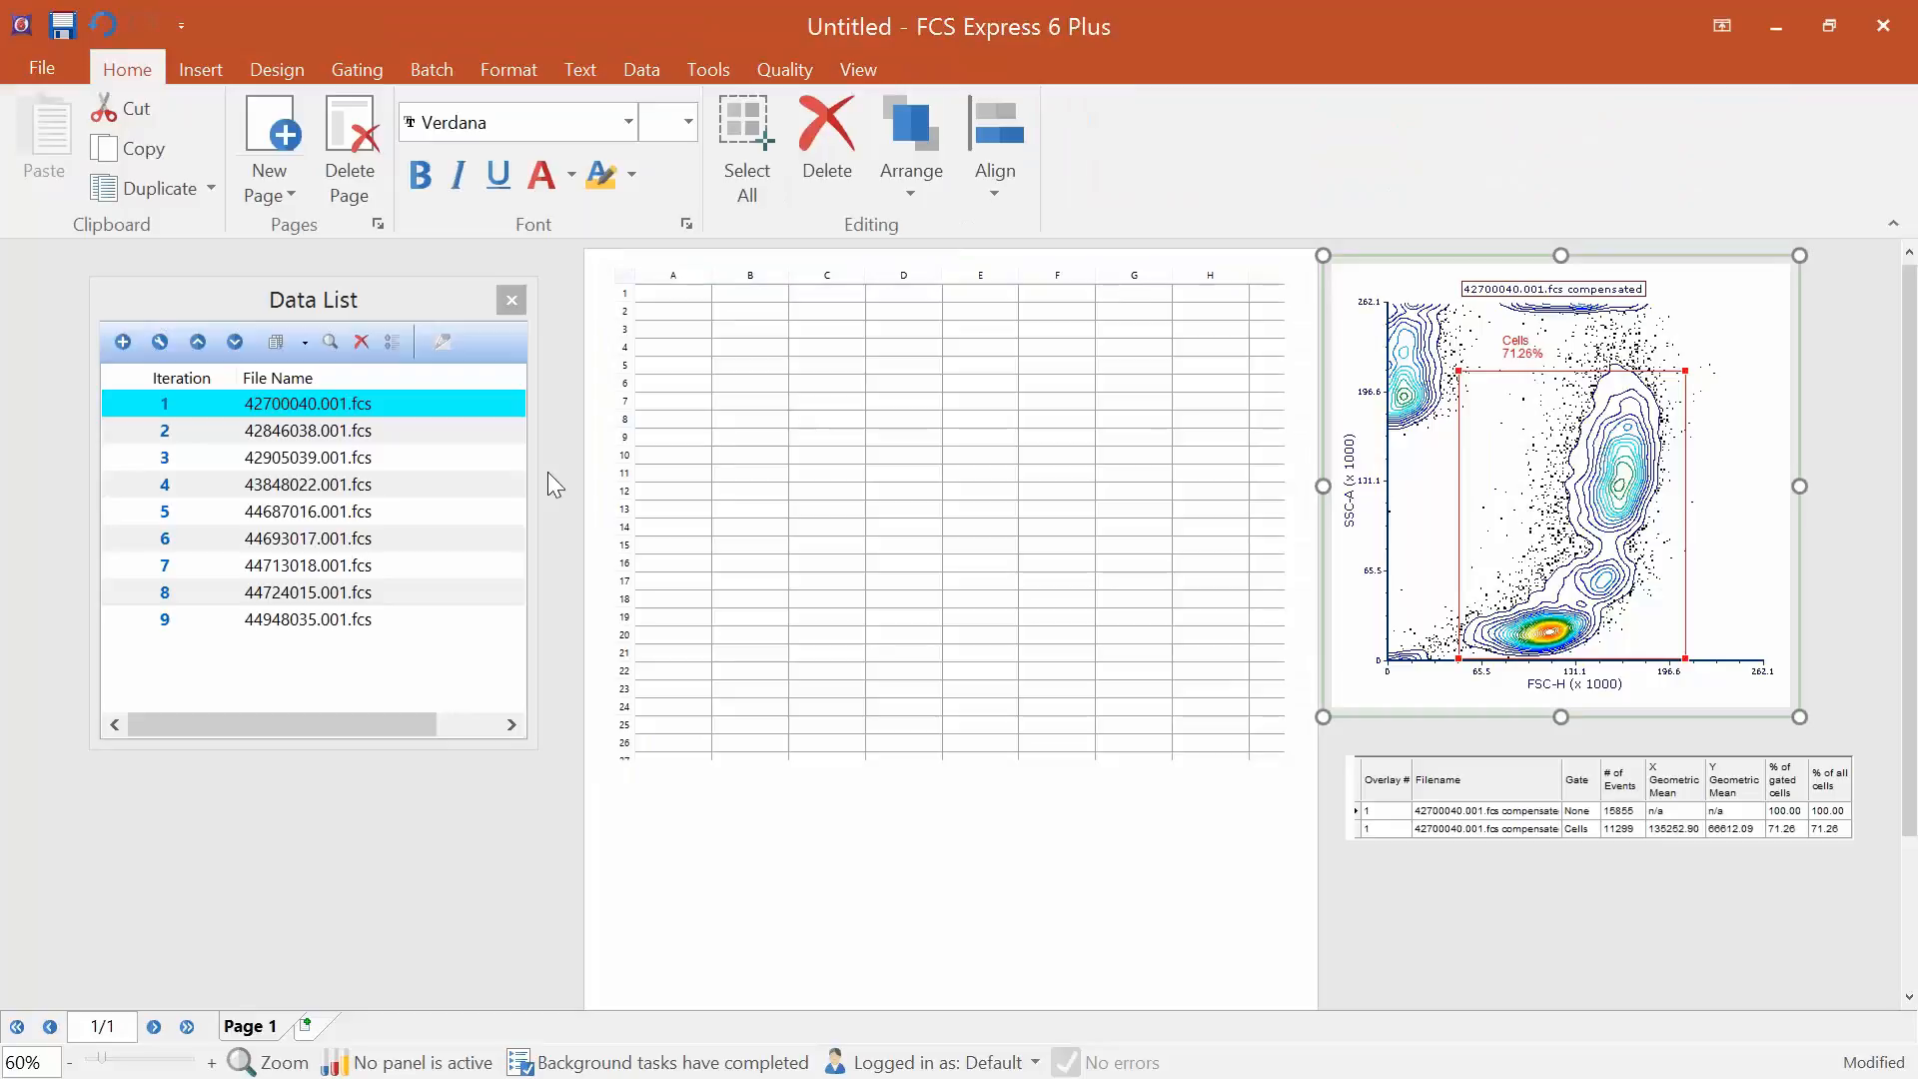
left_click(305, 405)
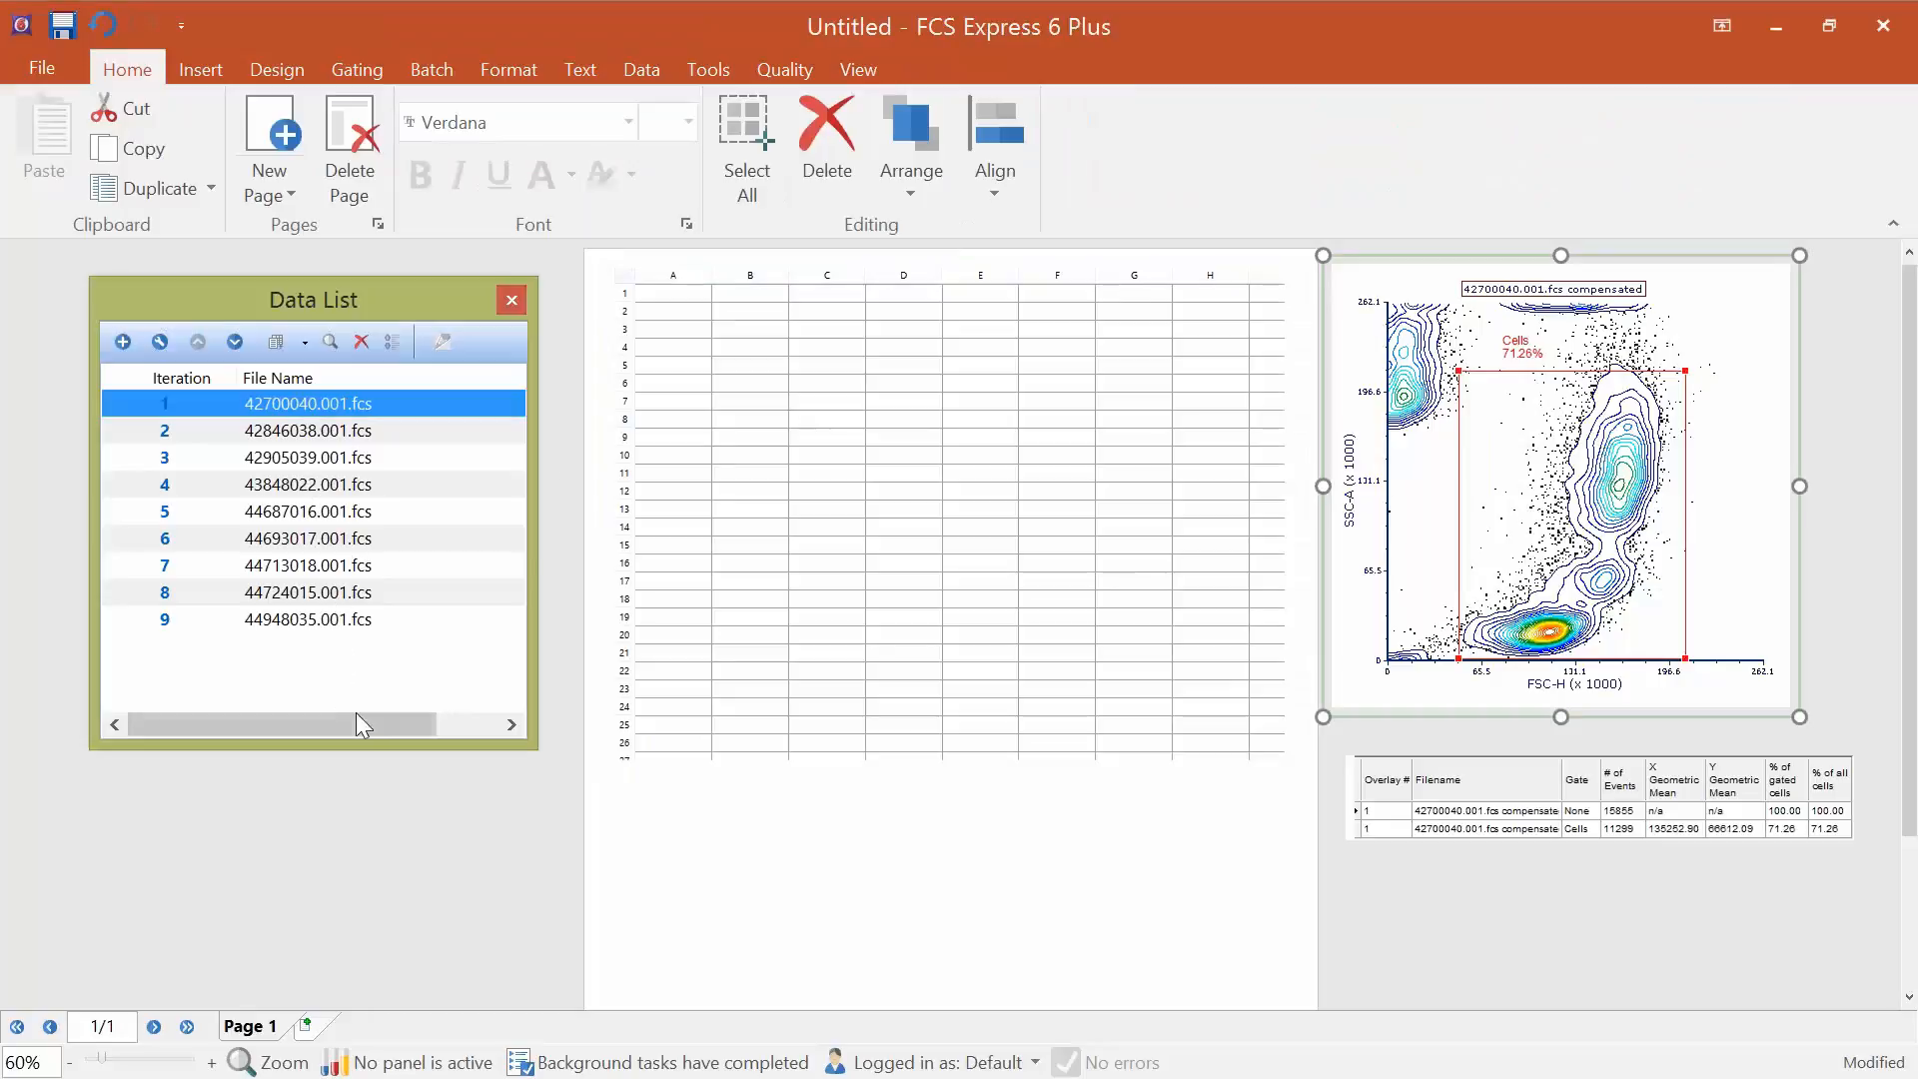
left_click(333, 618, "shift")
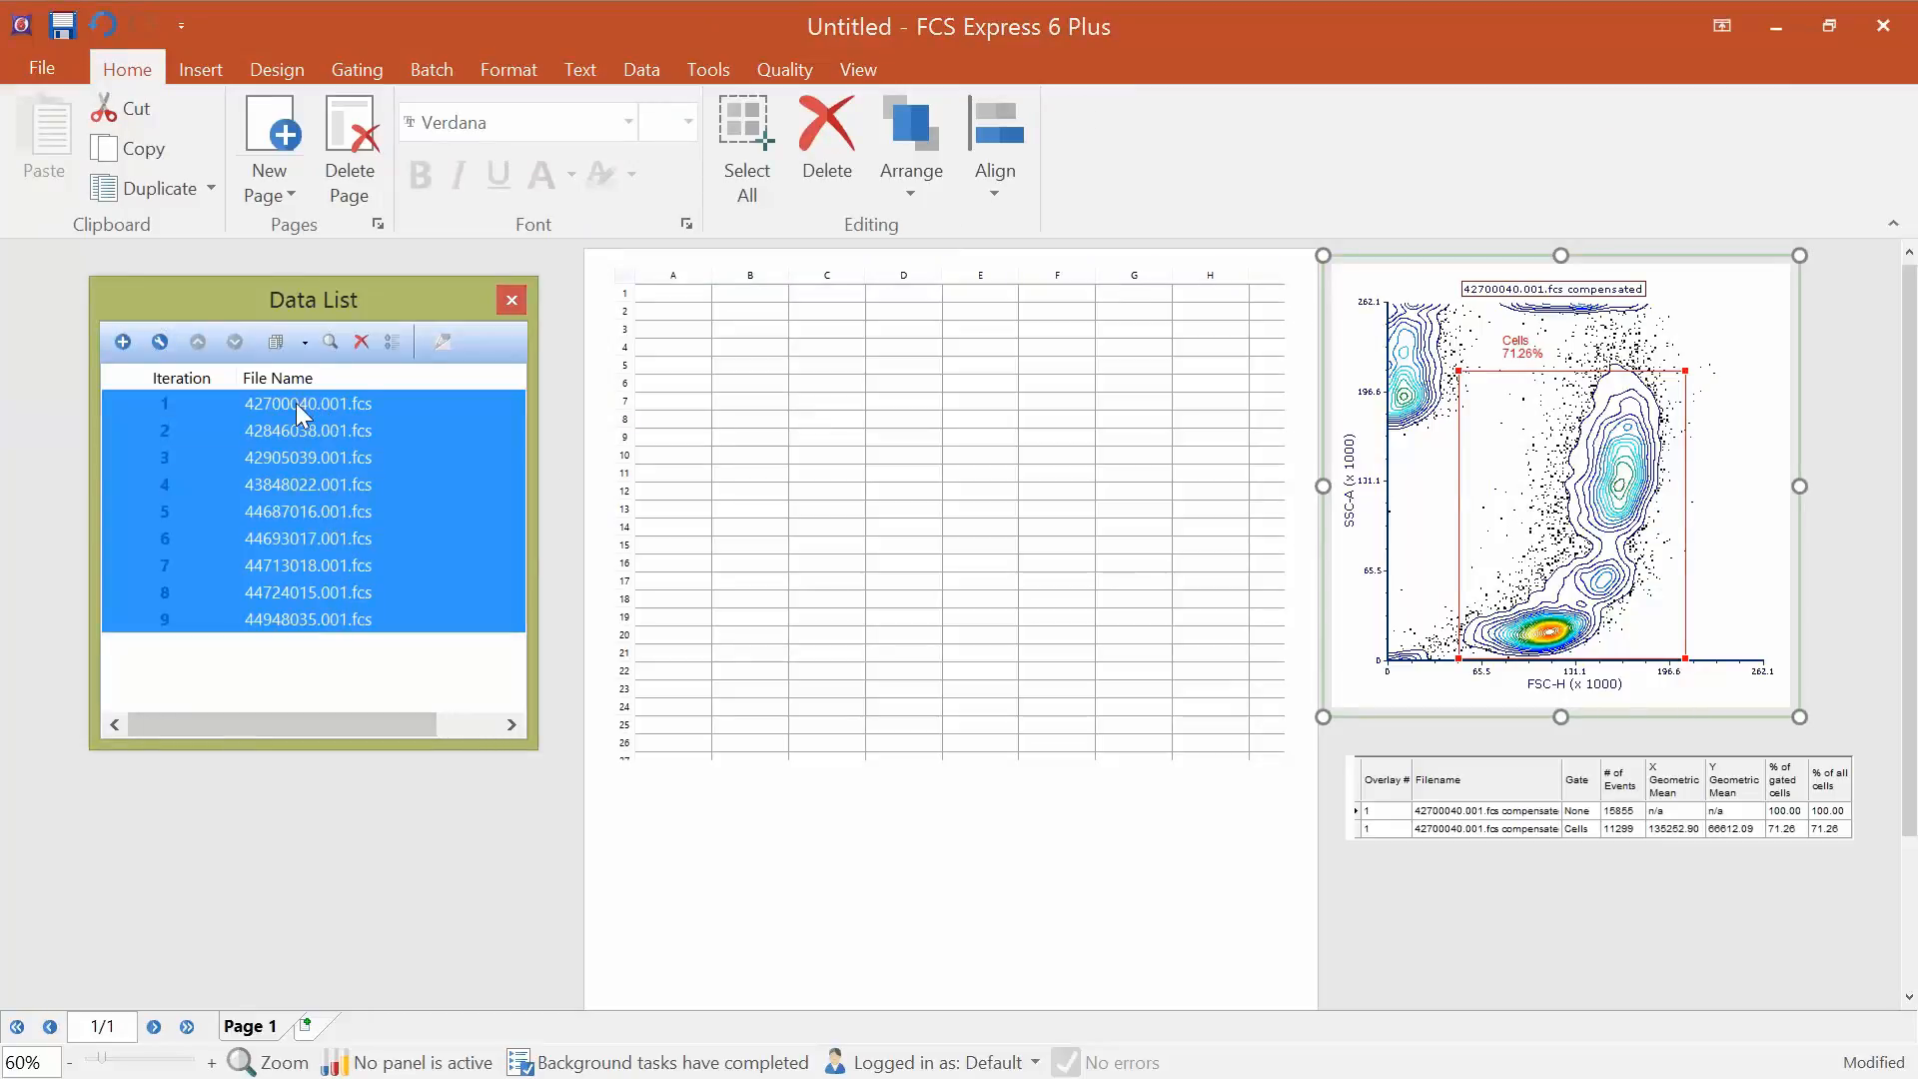
left_click_drag(357, 403, 676, 300)
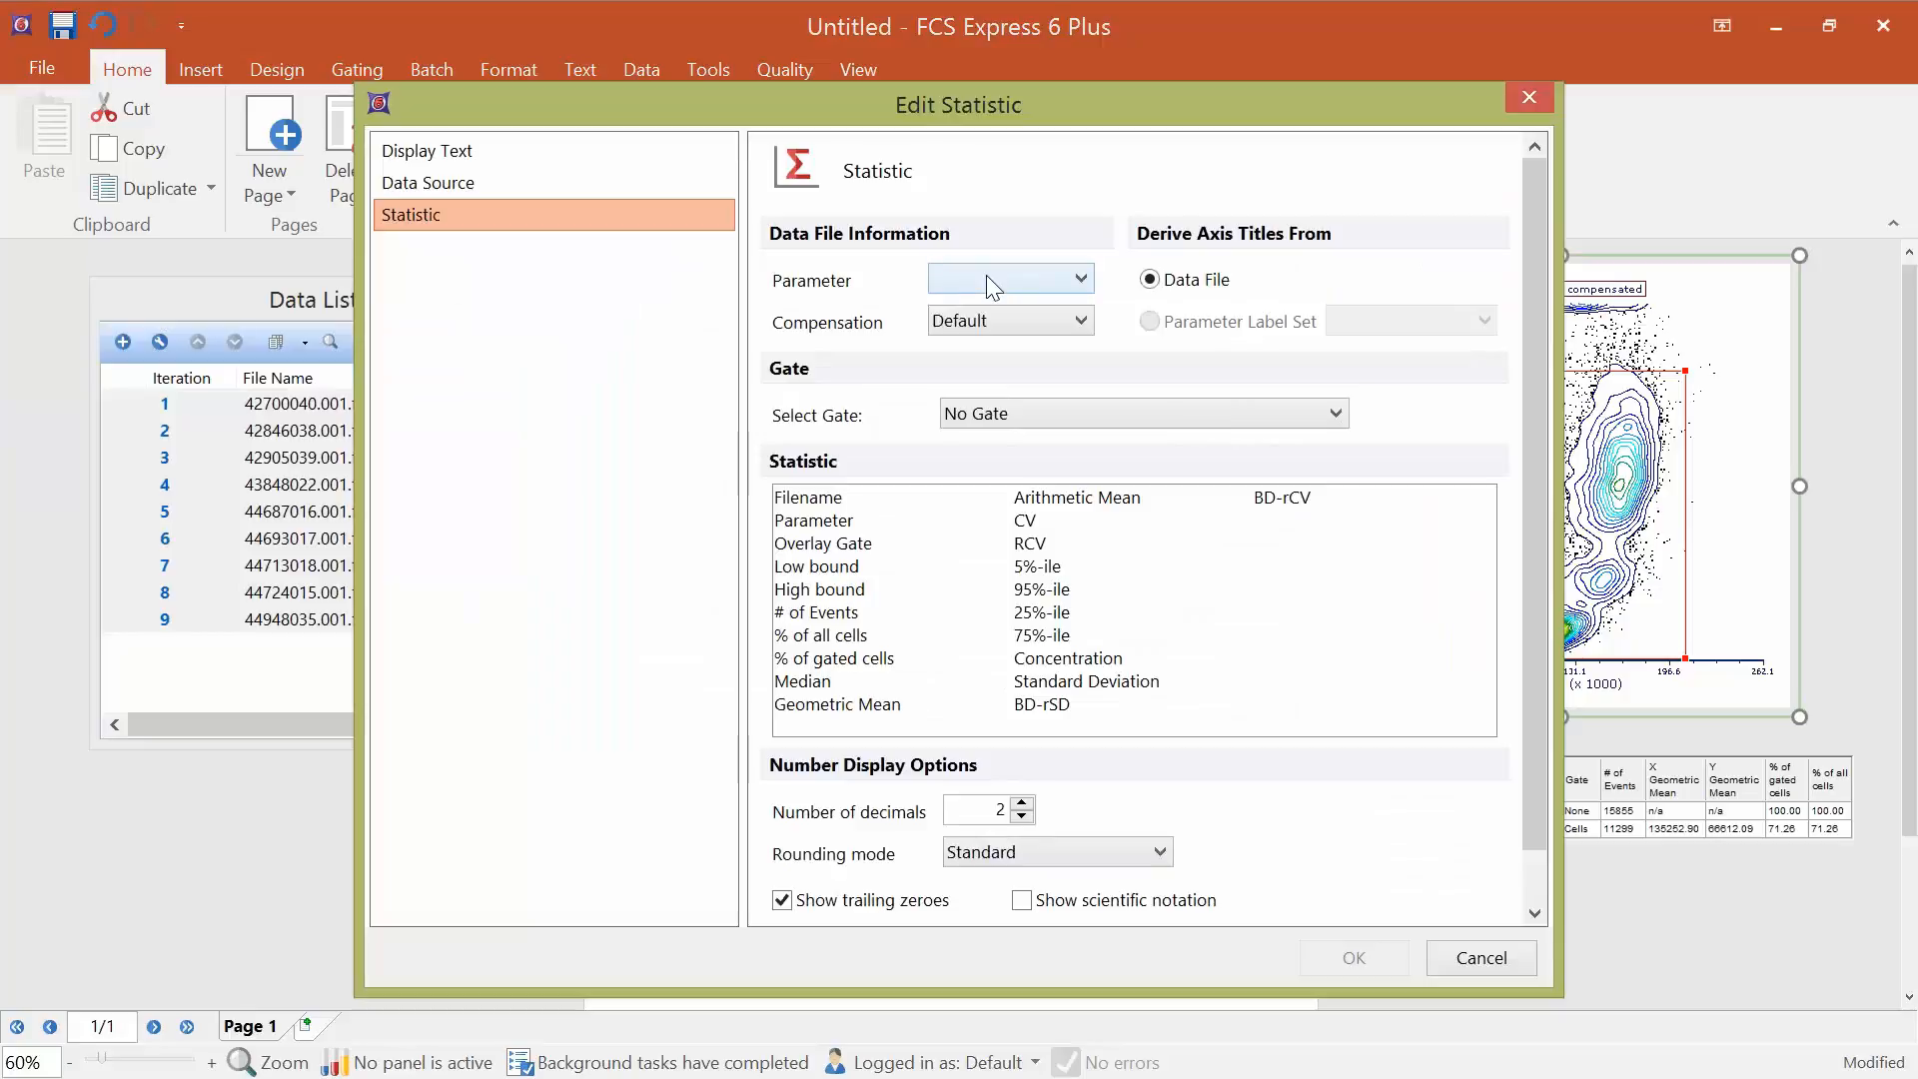
Insert the Filename and % of gated cells statistics for FSC-H and the Cells gate, and widen columns A and B to fit.
left_click(994, 279)
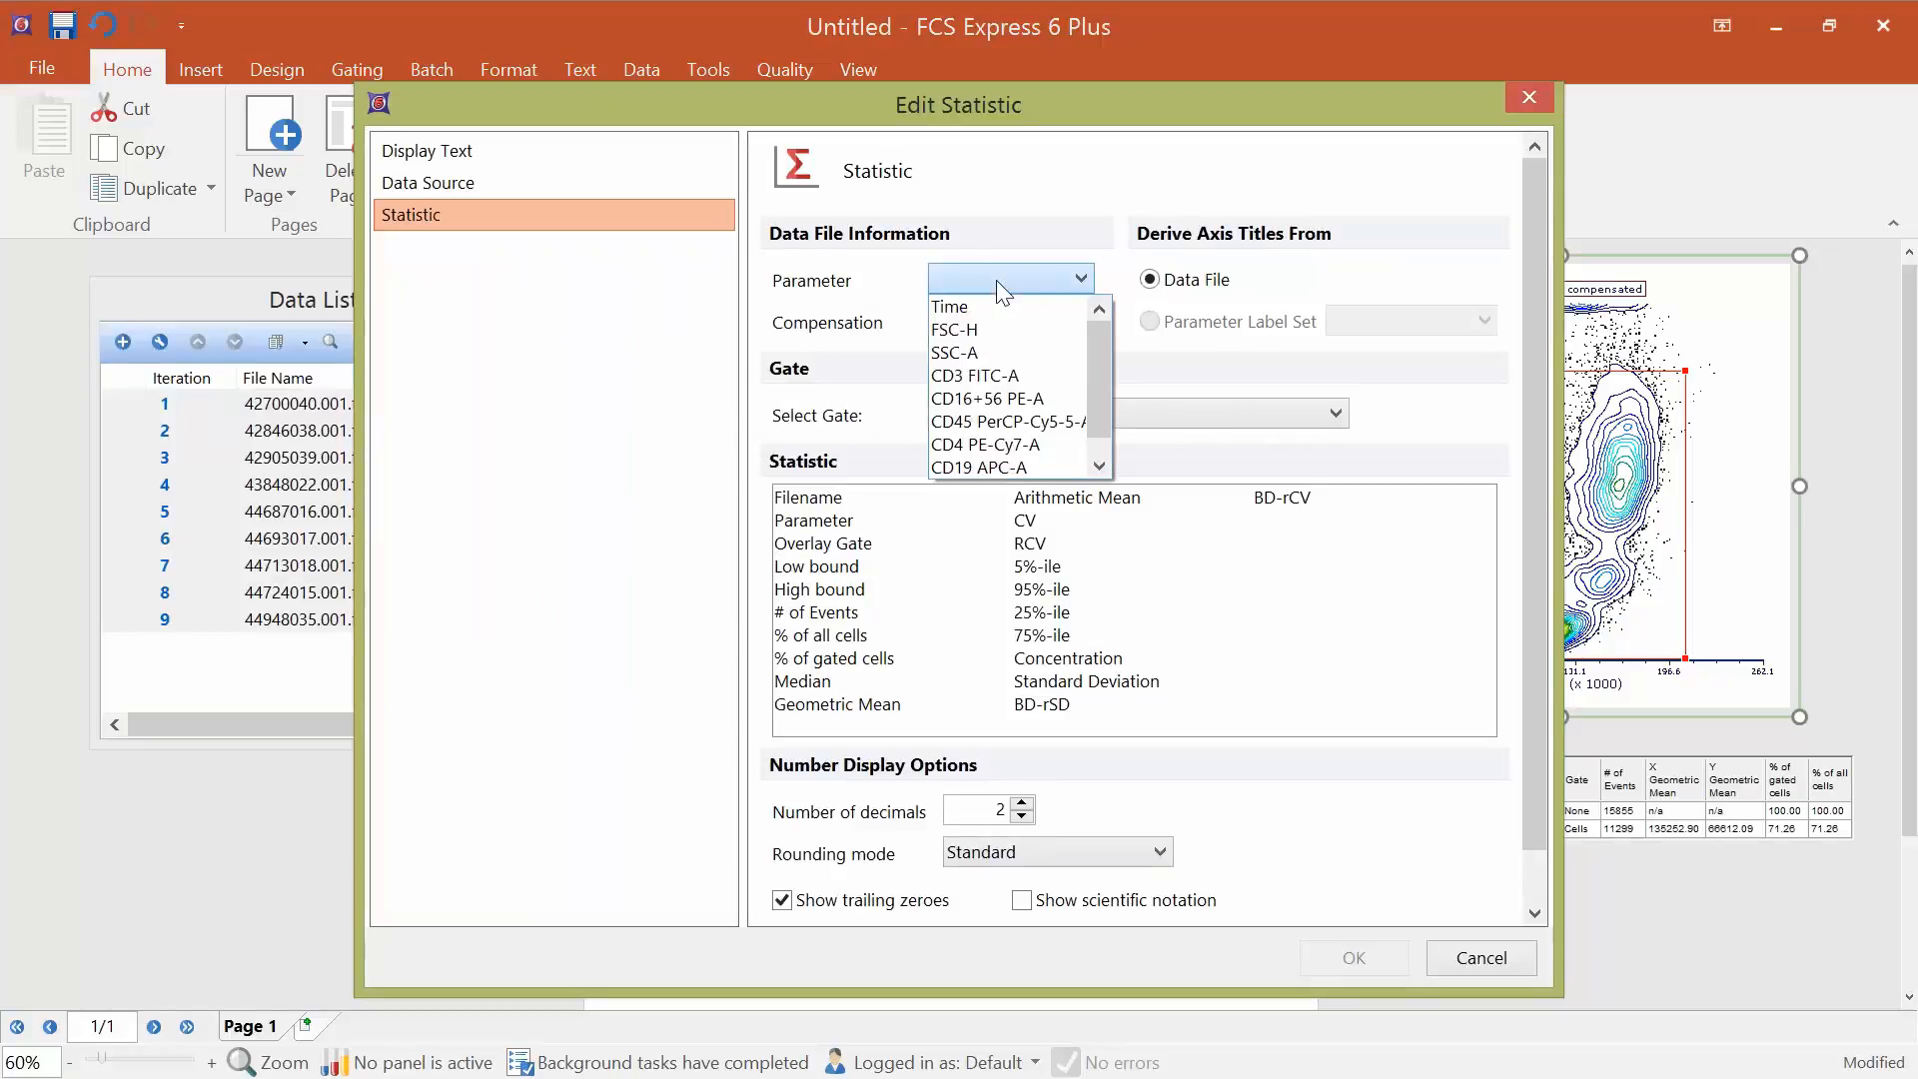
left_click(977, 327)
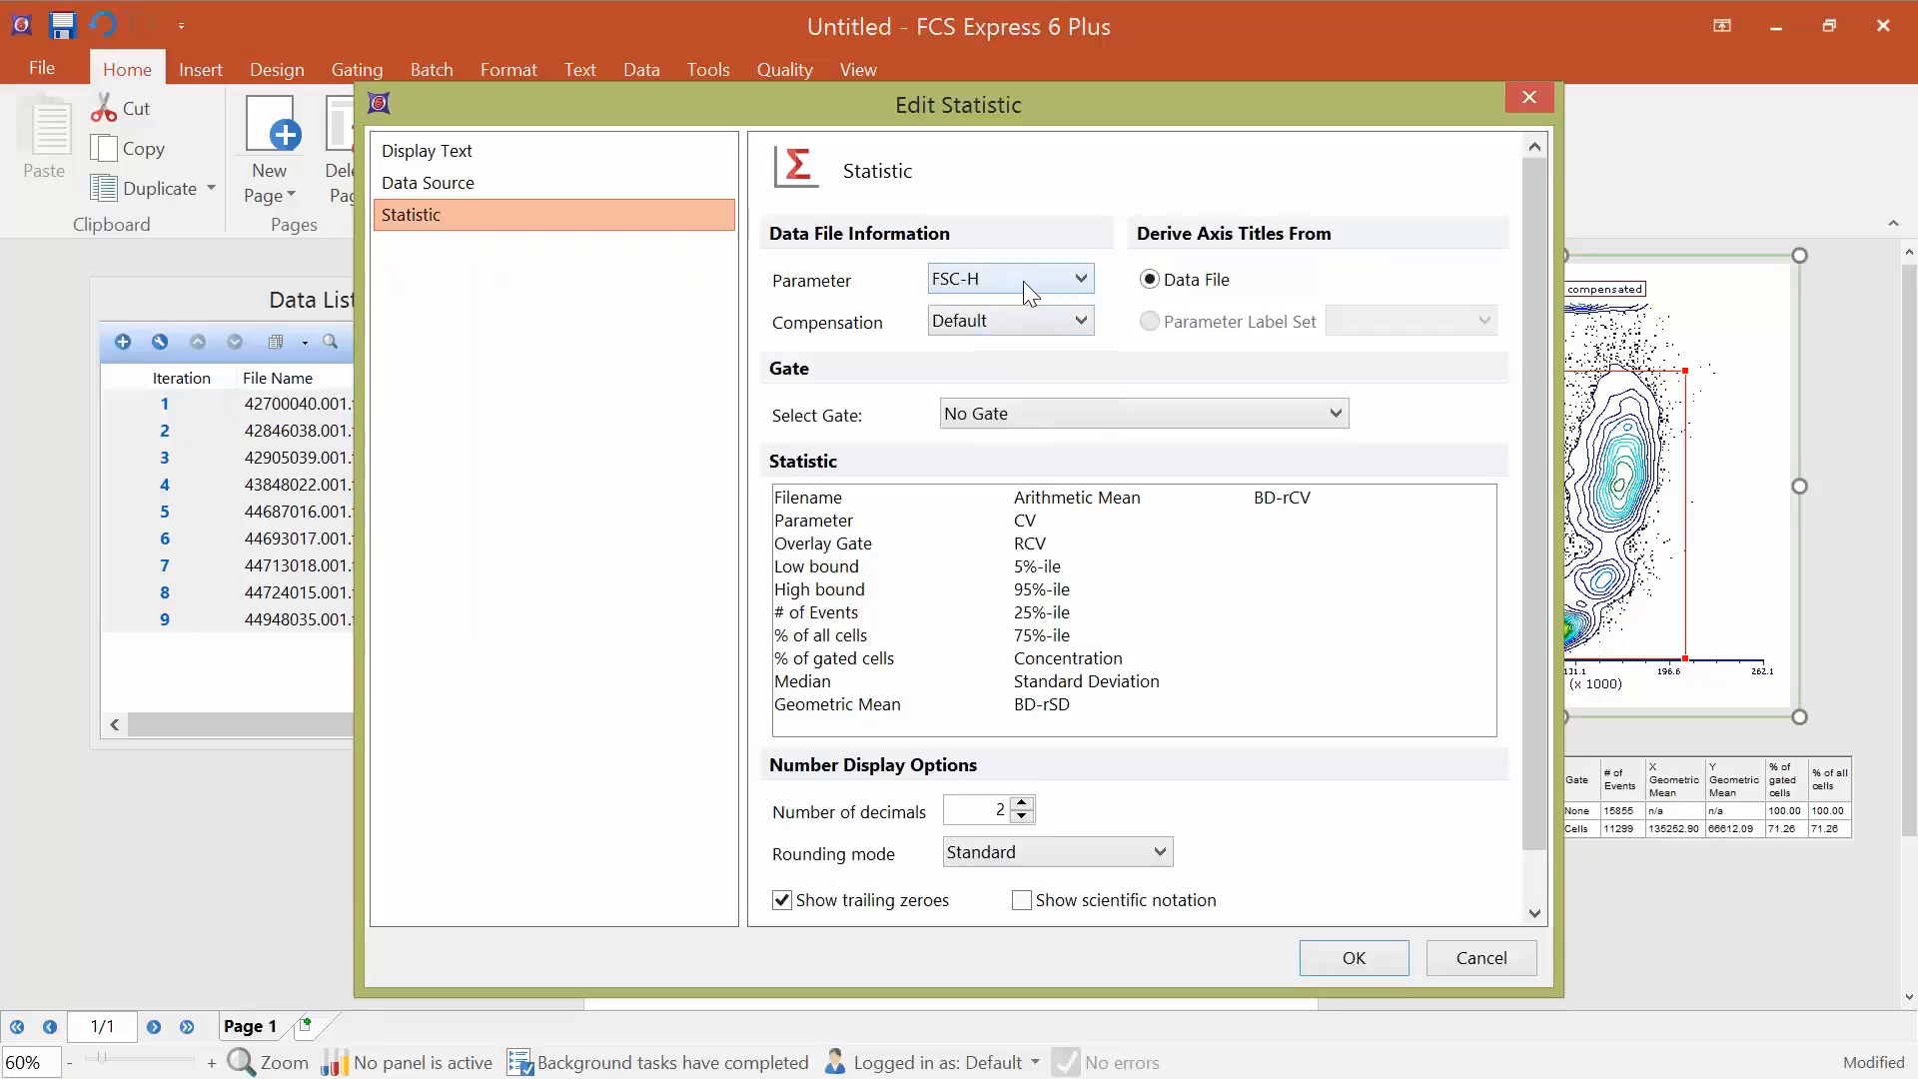
left_click(1013, 415)
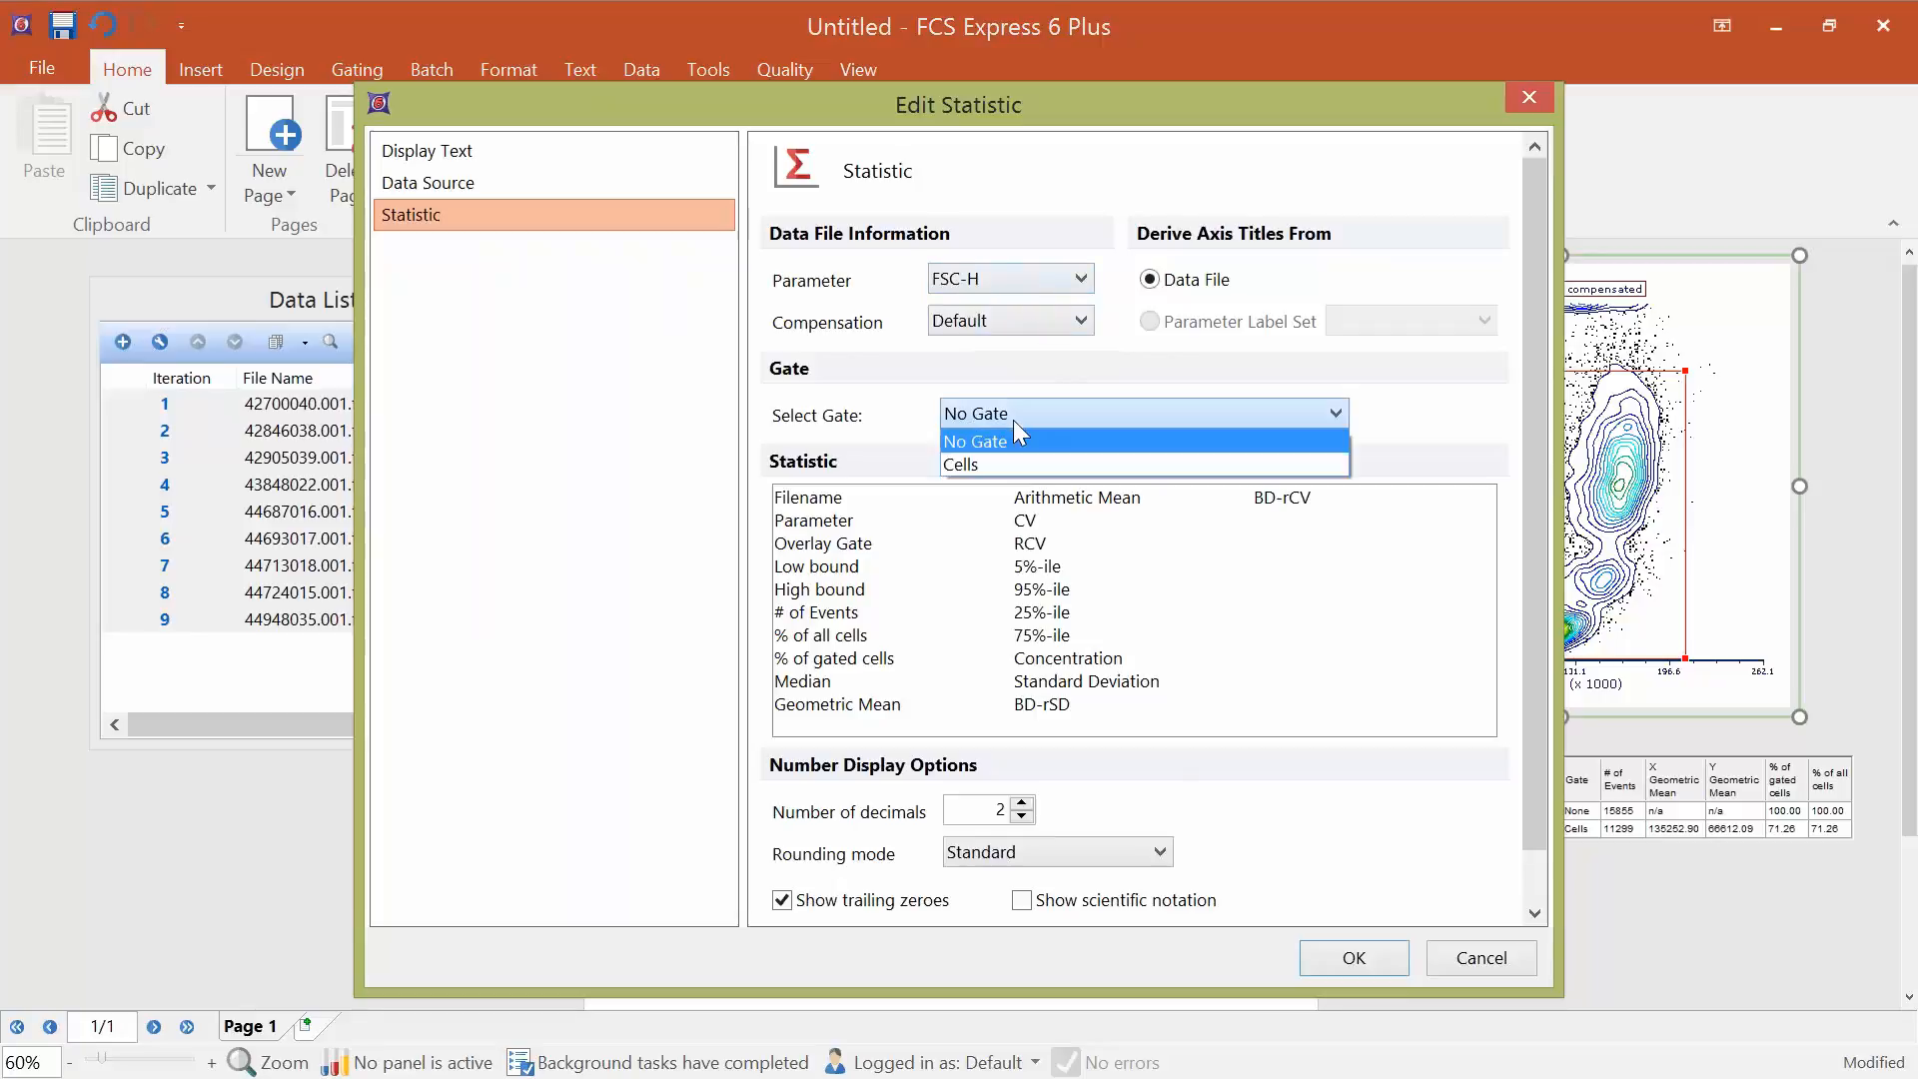
left_click(1003, 463)
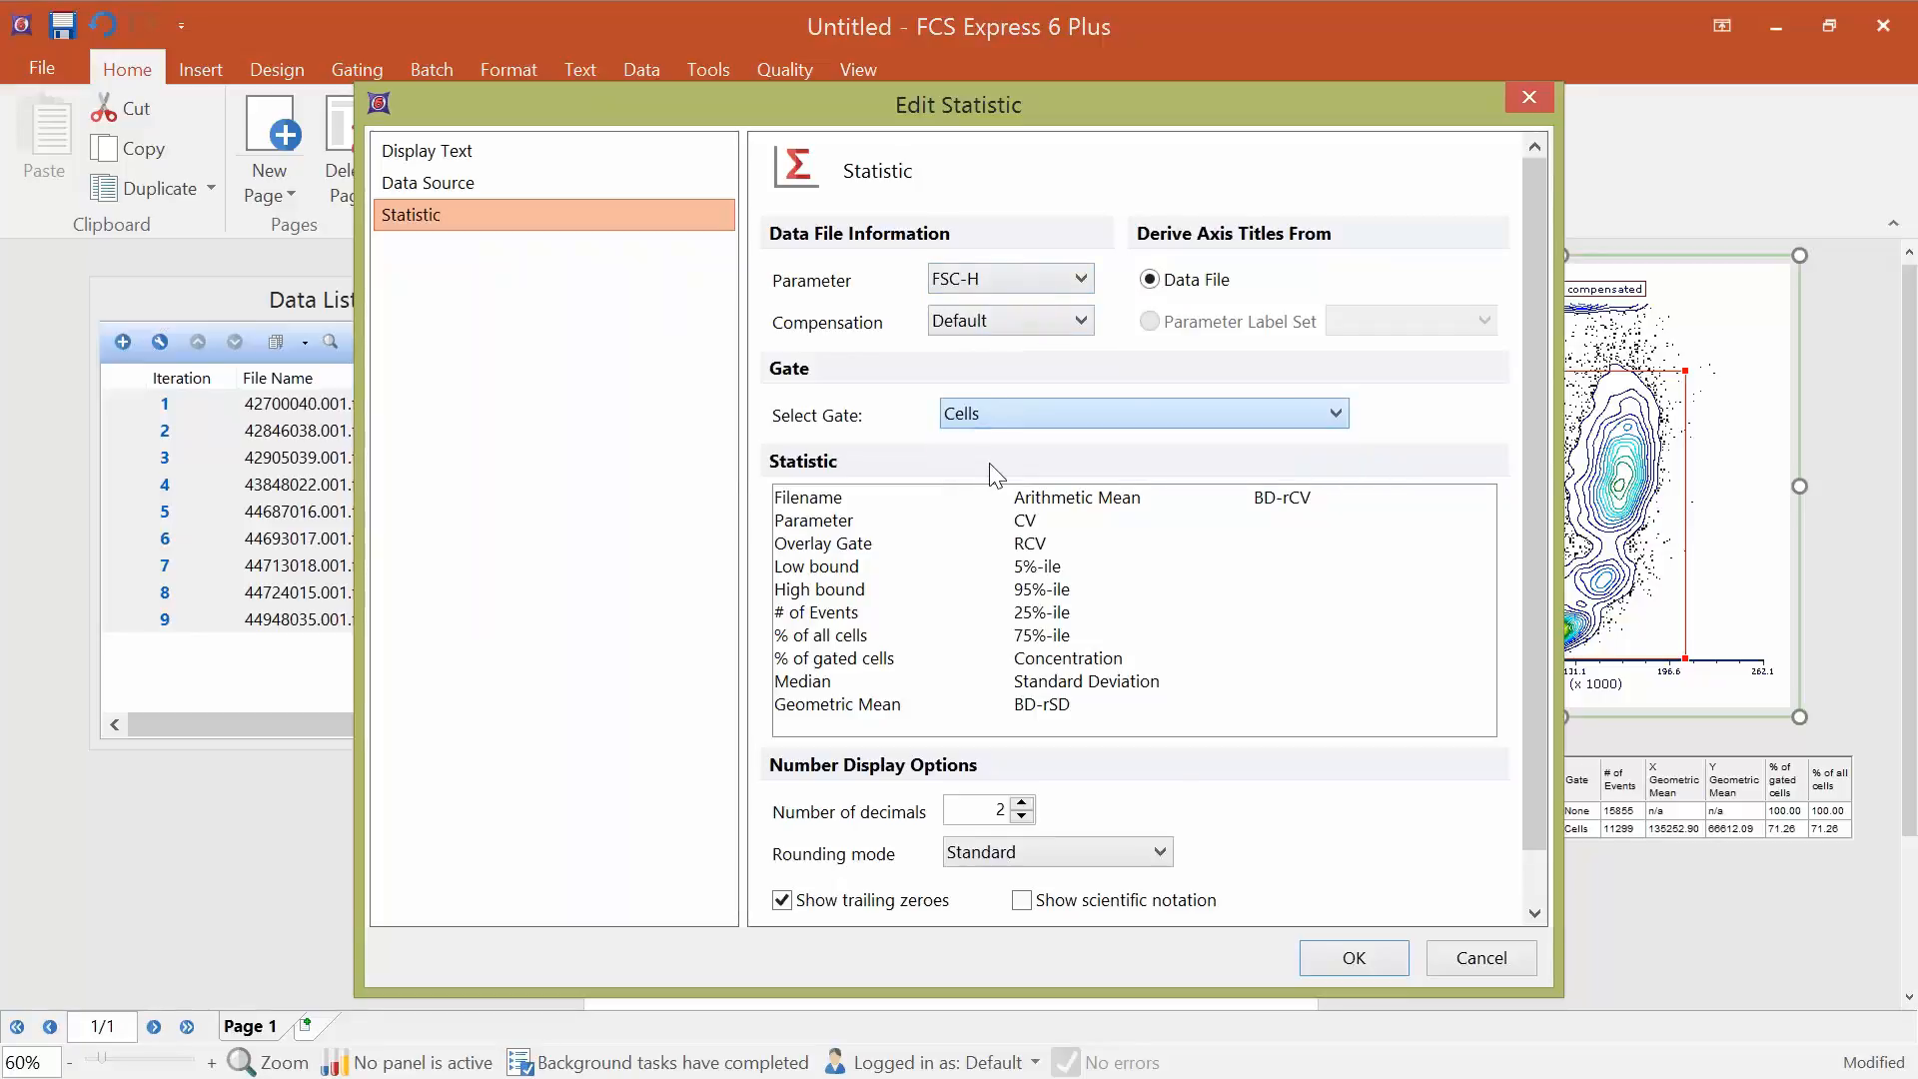
left_click(822, 500)
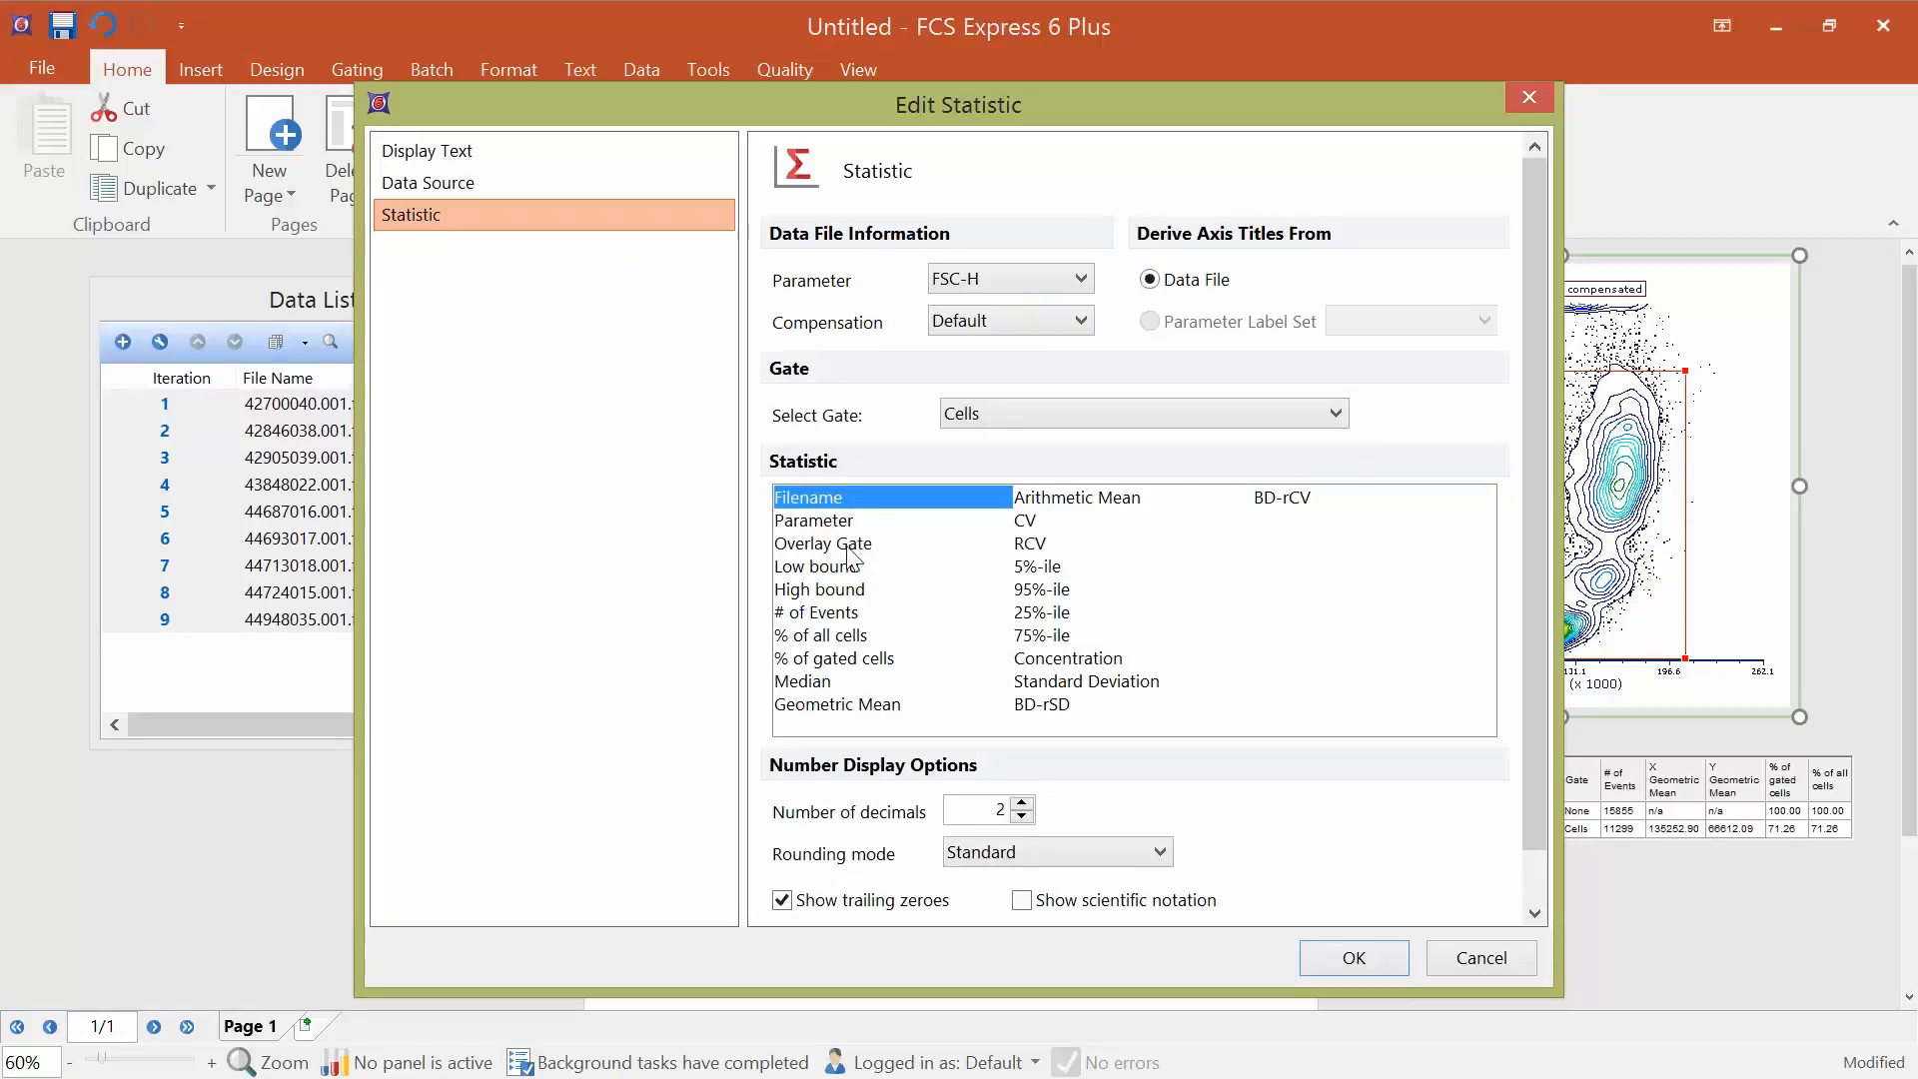
left_click(834, 660, "ctrl")
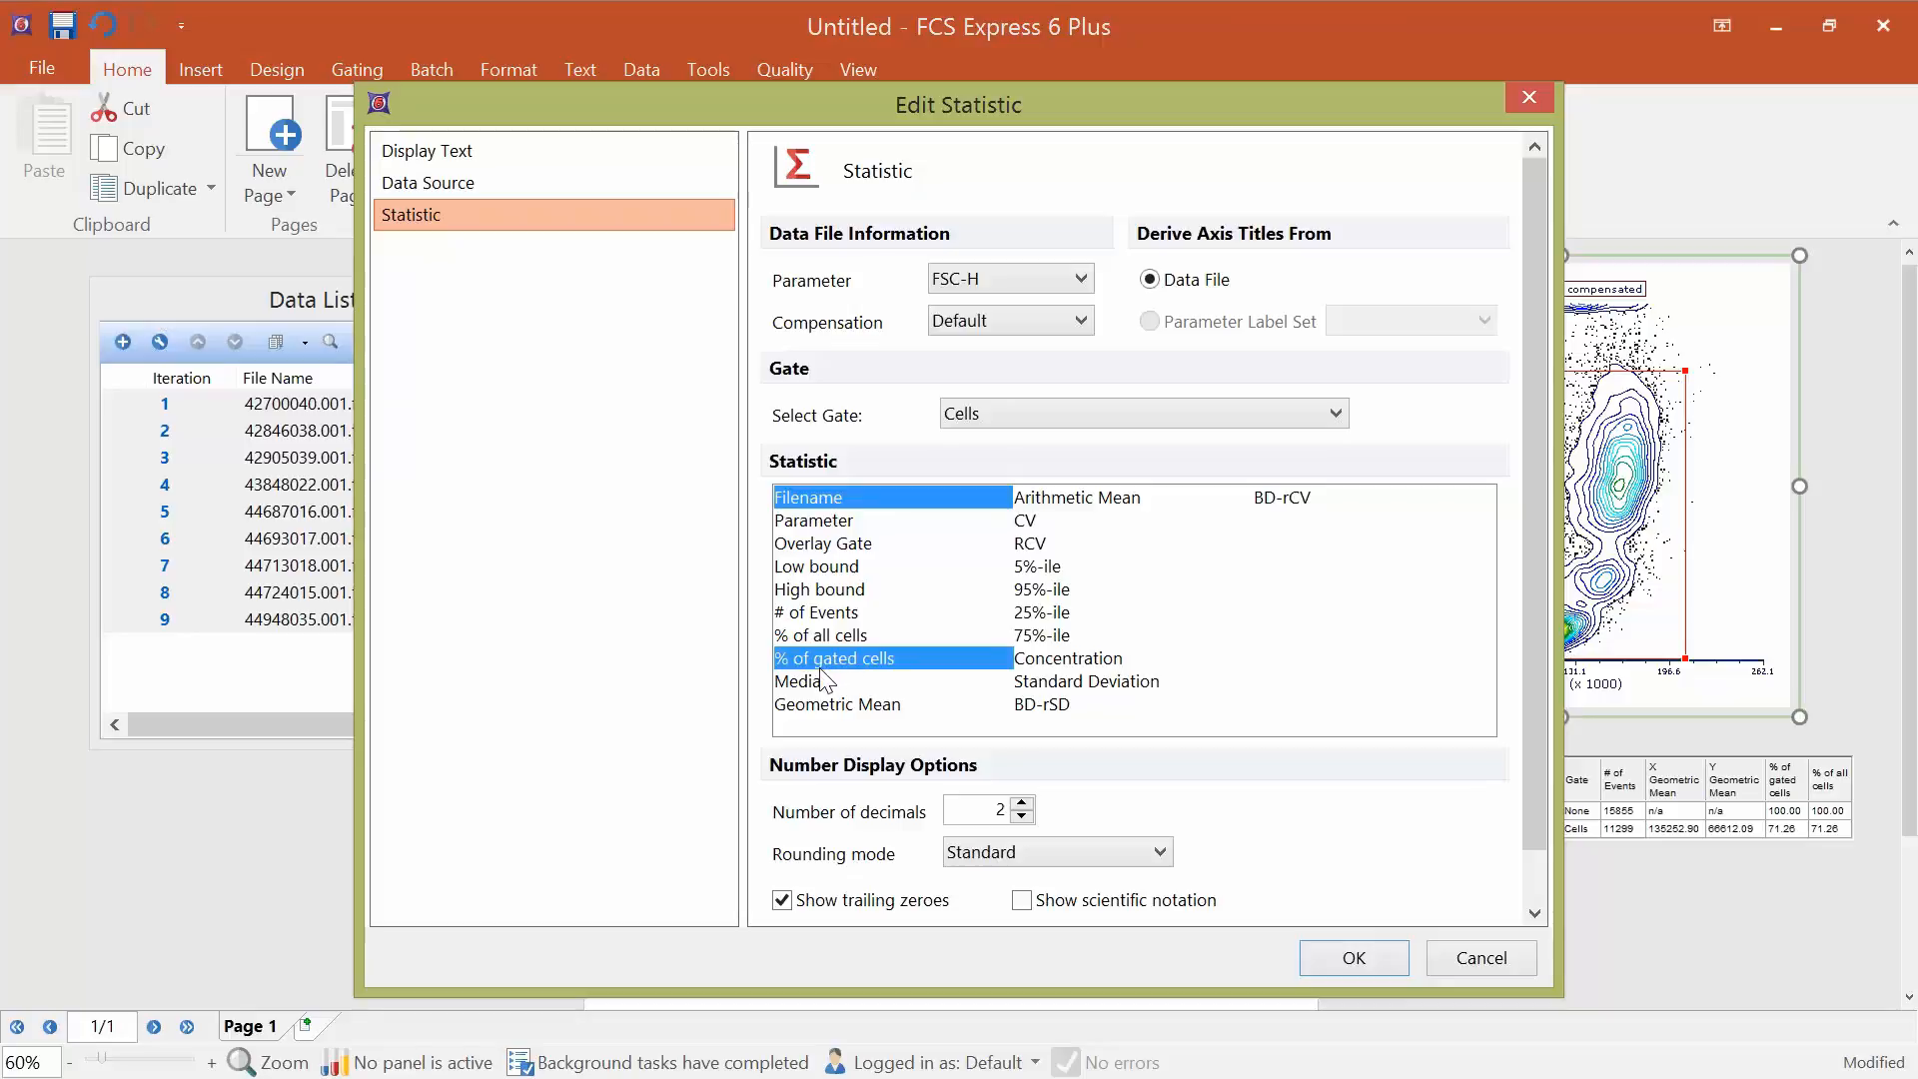
left_click(1354, 957)
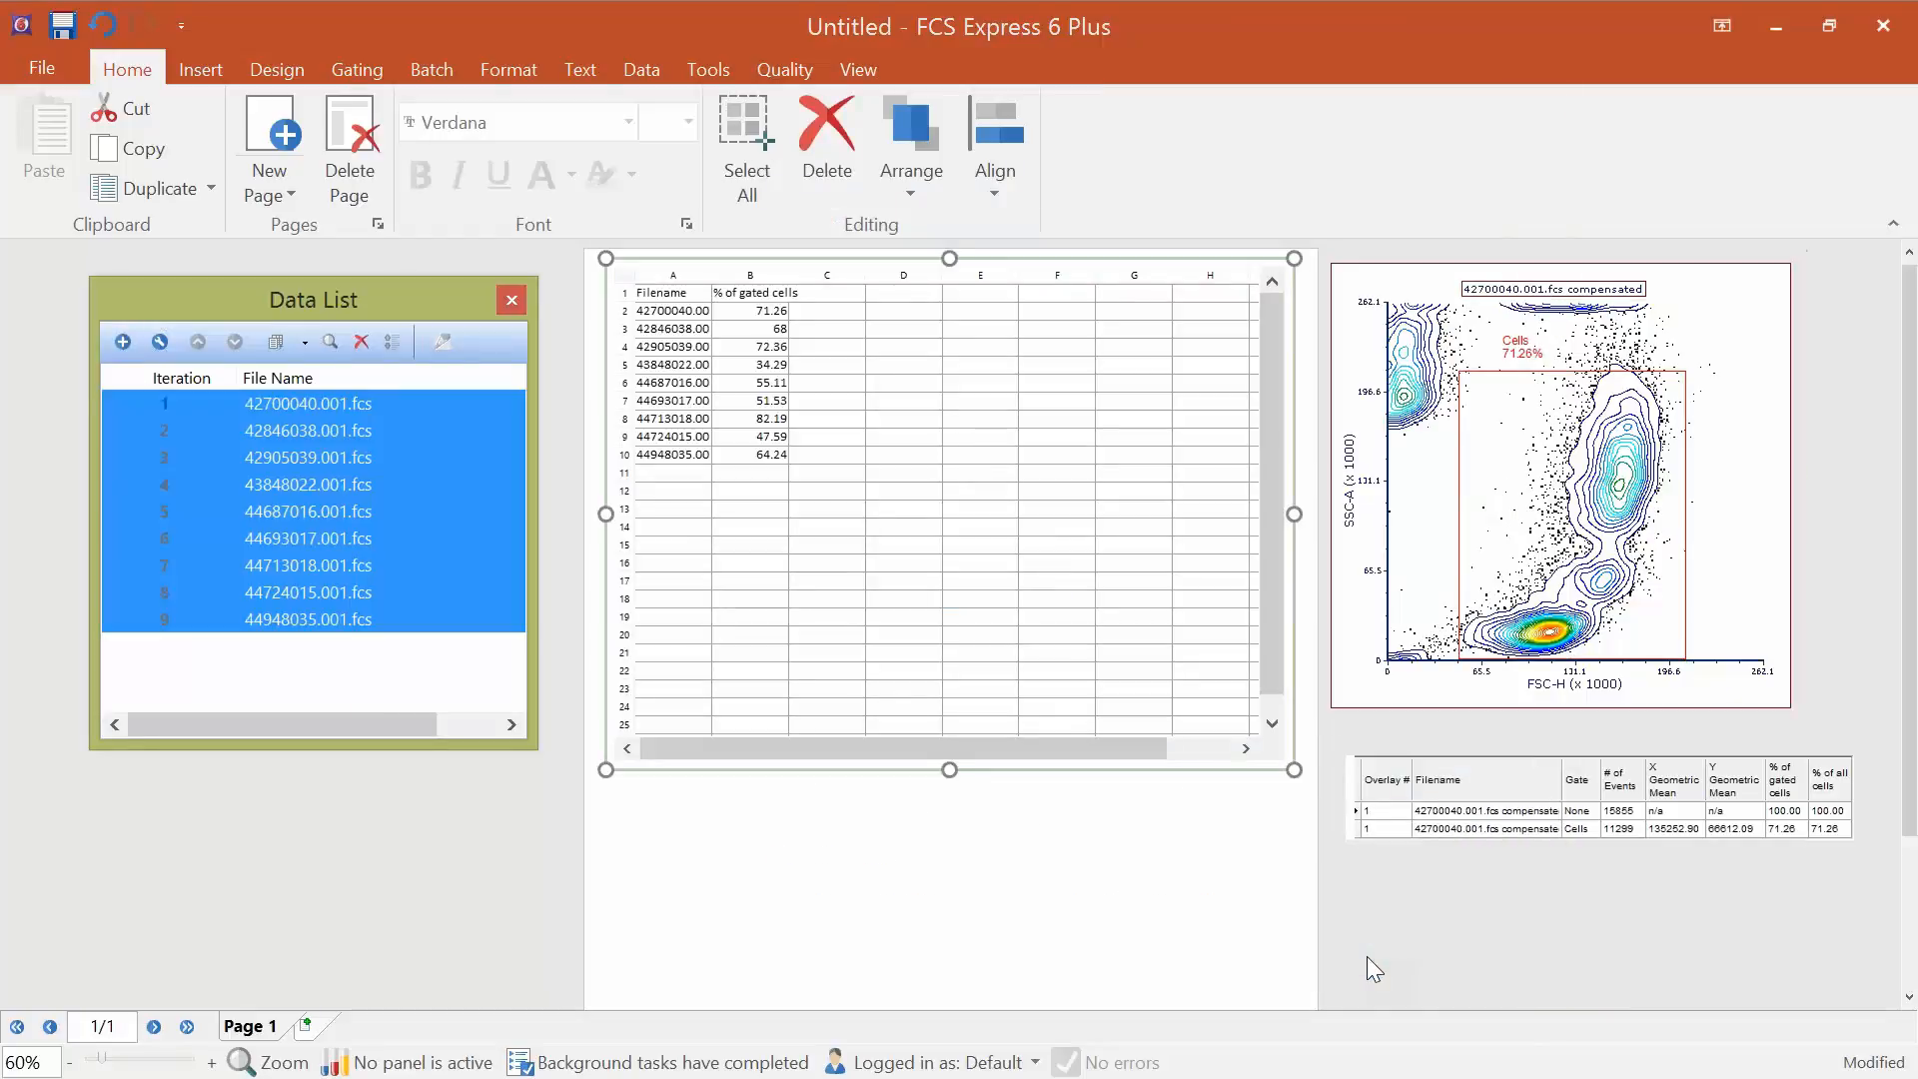
left_click_drag(707, 267, 942, 272)
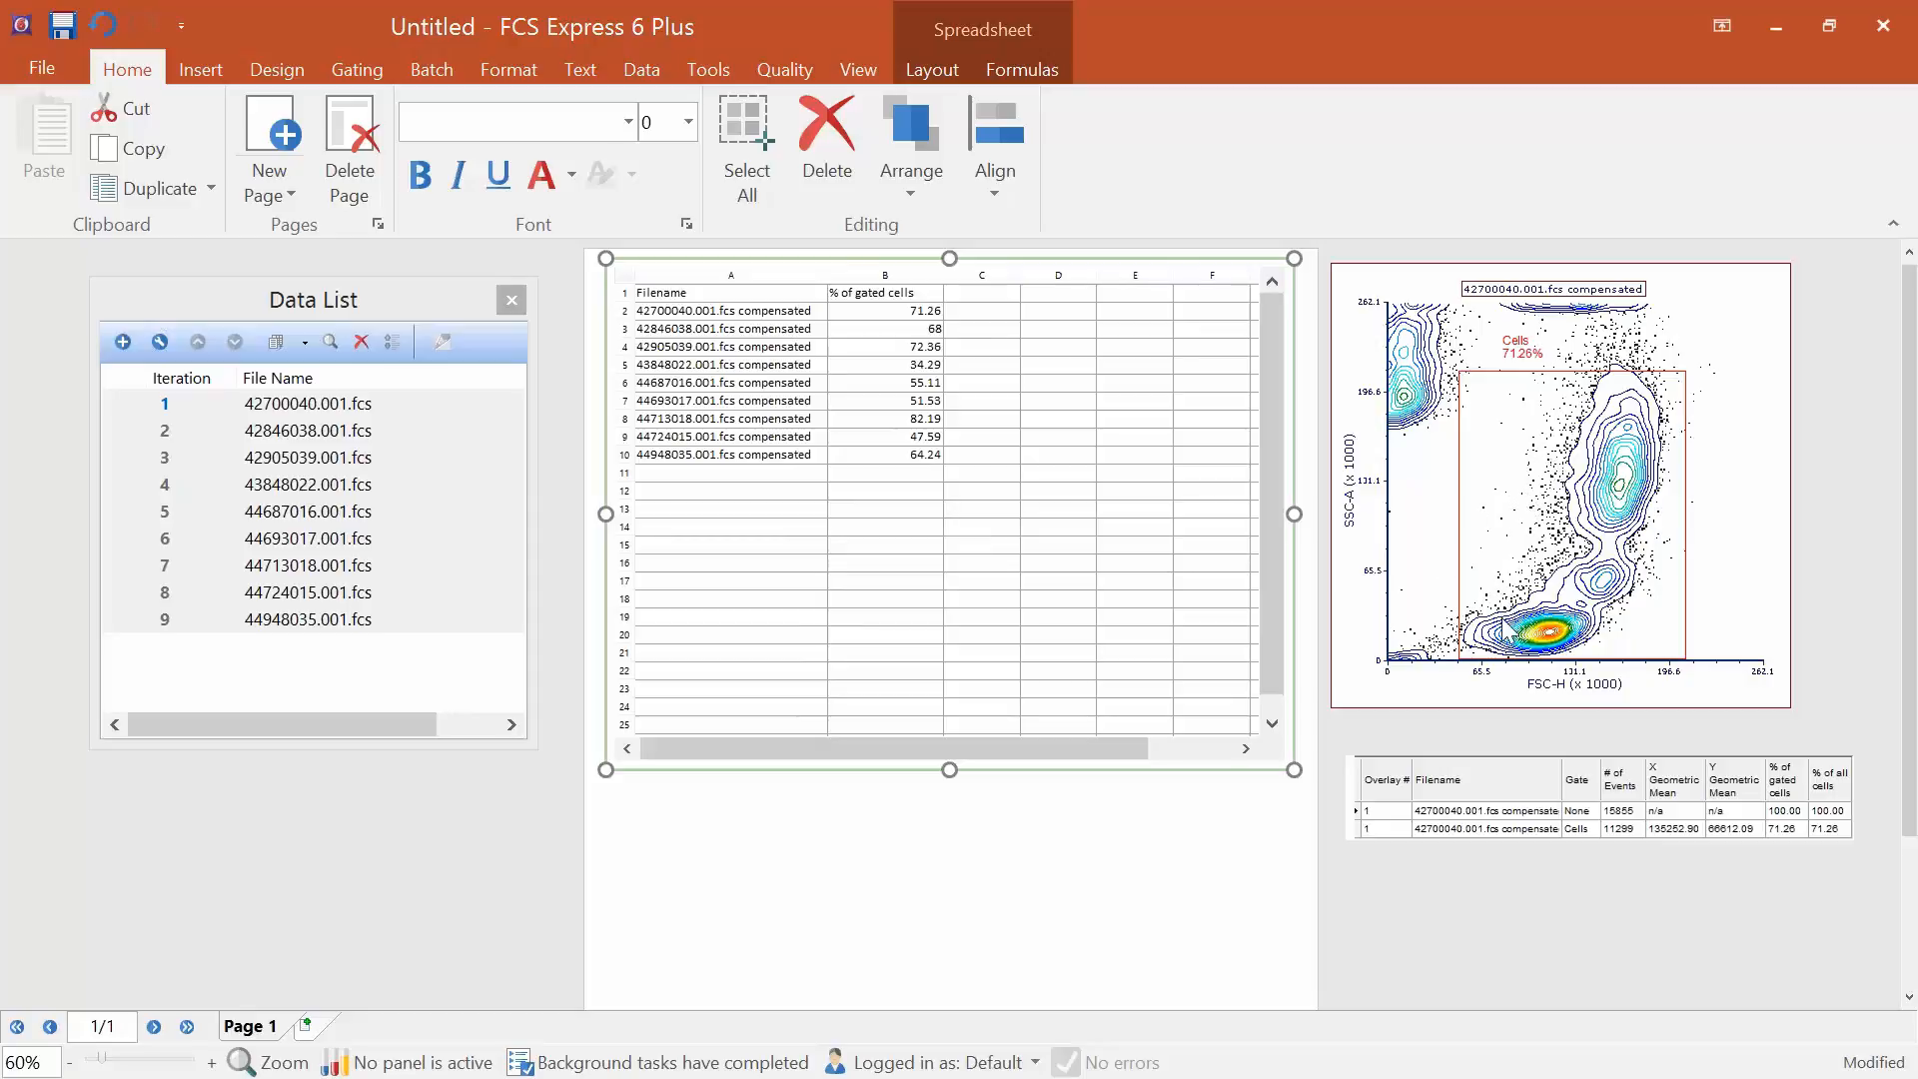
Reposition the Cells gate slightly on the FSC-H versus SSC-A plot.
mouse_move(1501, 624)
left_mouse_down()
mouse_move(1555, 575)
mouse_move(1518, 571)
mouse_move(1488, 631)
mouse_move(1504, 631)
left_mouse_up()
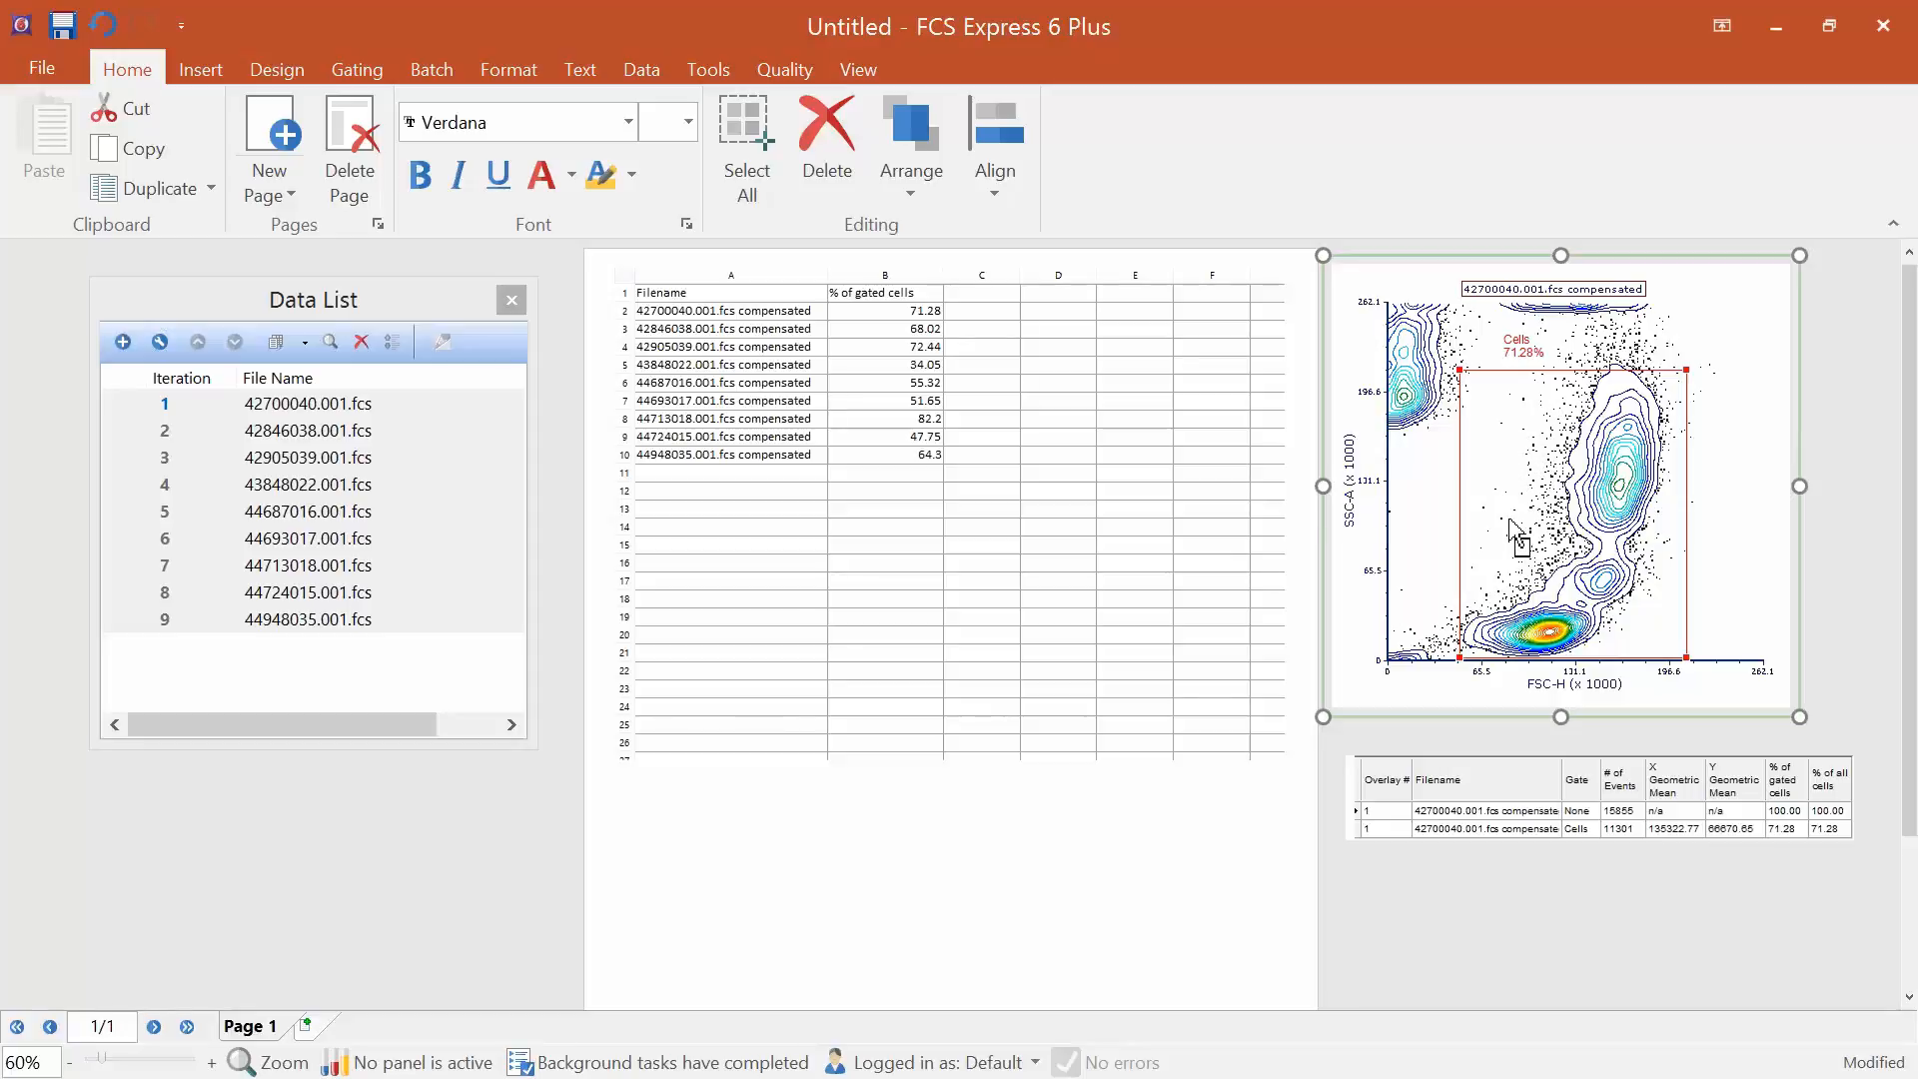
mouse_move(1553, 546)
left_mouse_down()
mouse_move(1560, 531)
mouse_move(1515, 523)
mouse_move(1526, 555)
mouse_move(1545, 544)
left_mouse_up()
left_click(1459, 515)
Insert the Median of CD3 FITC-A within the Cells gate for all nine data files, starting at cell C1.
left_click(387, 292)
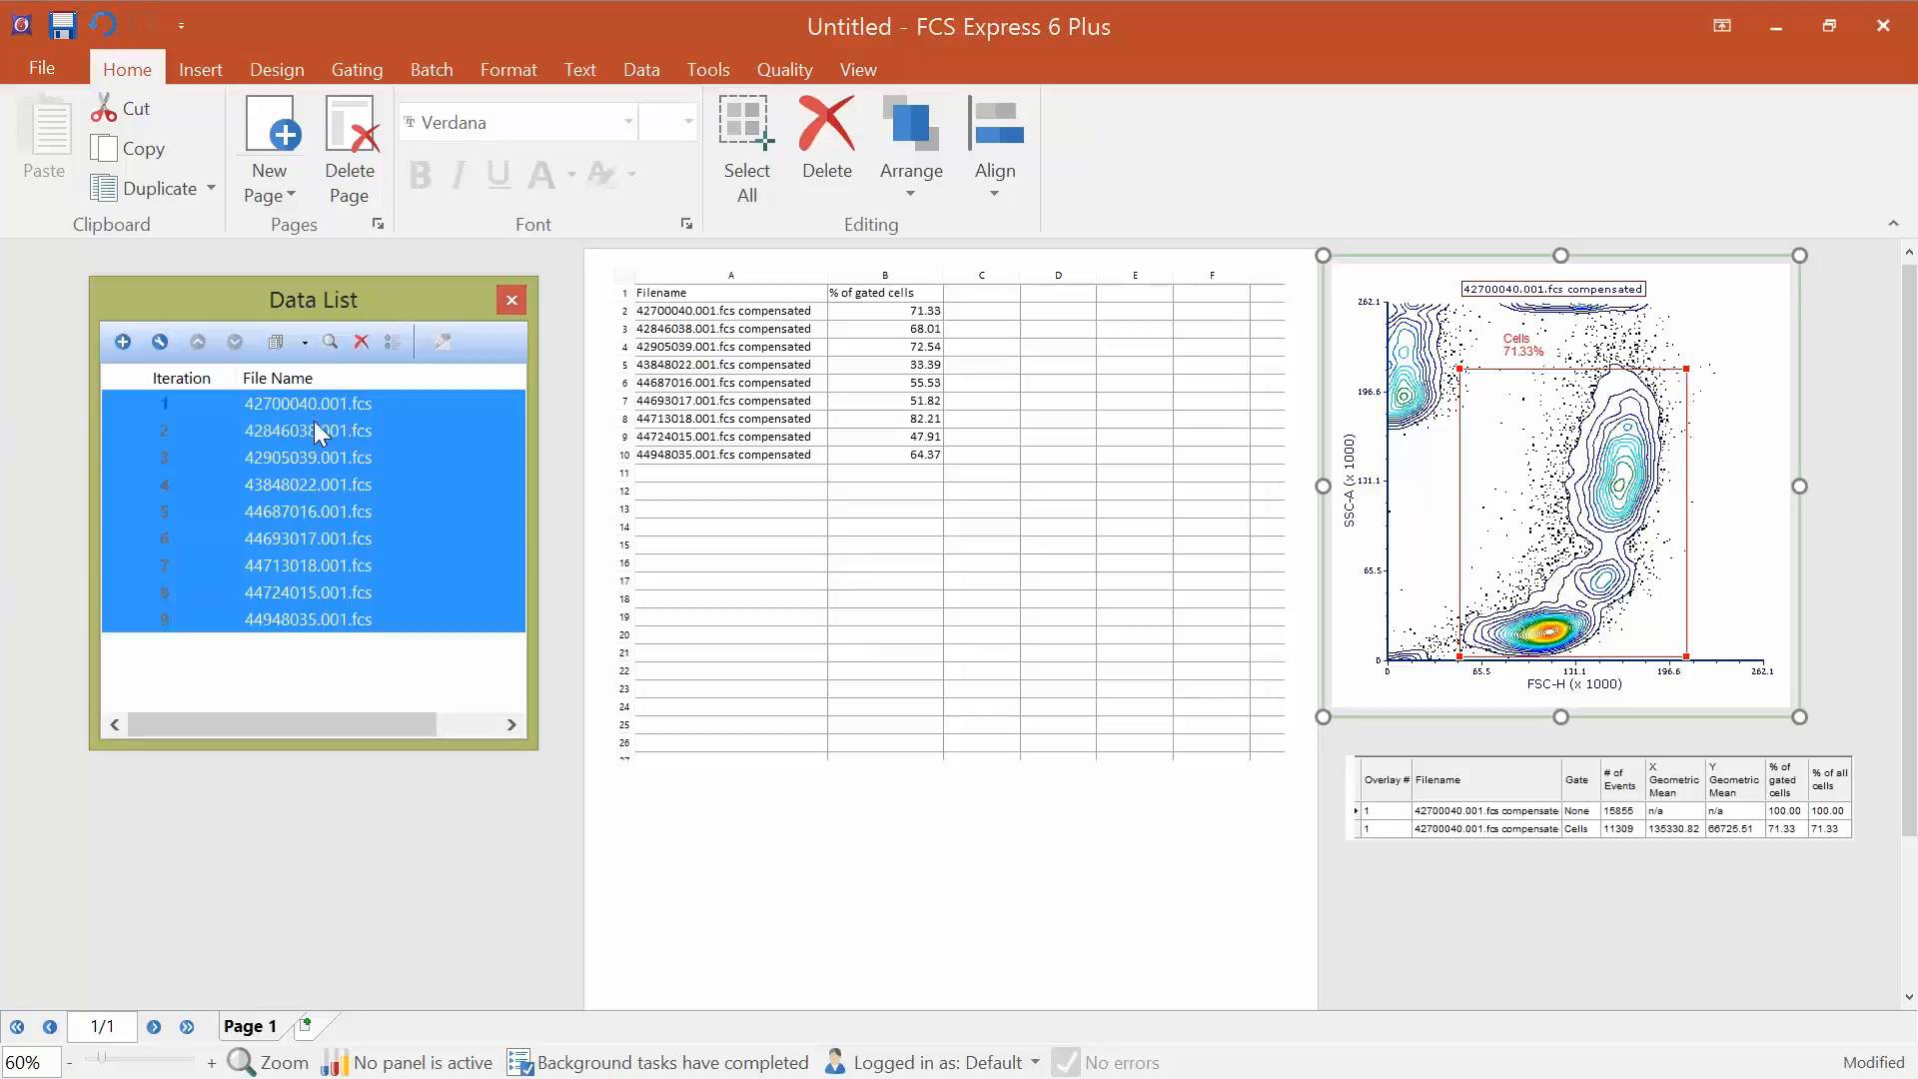
left_click_drag(464, 411, 979, 296)
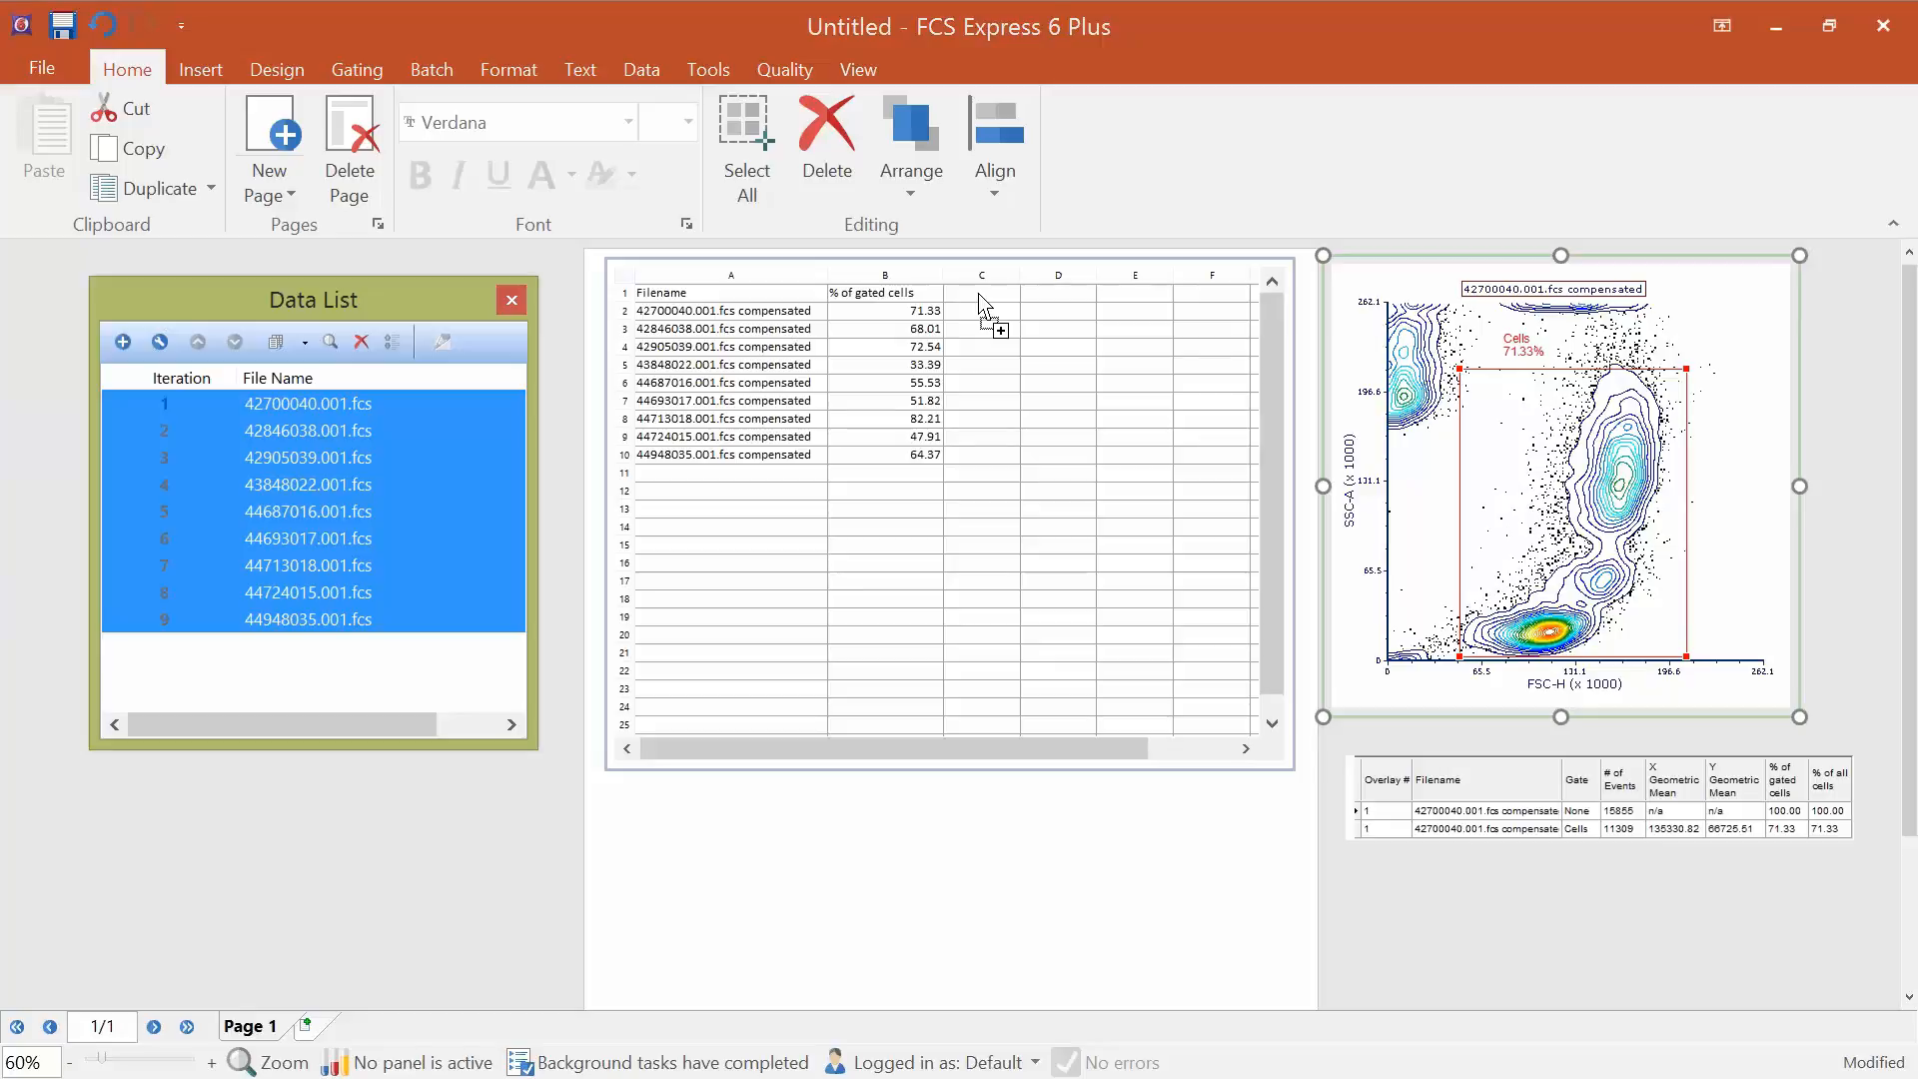
left_click_drag(979, 297, 979, 297)
left_click(969, 278)
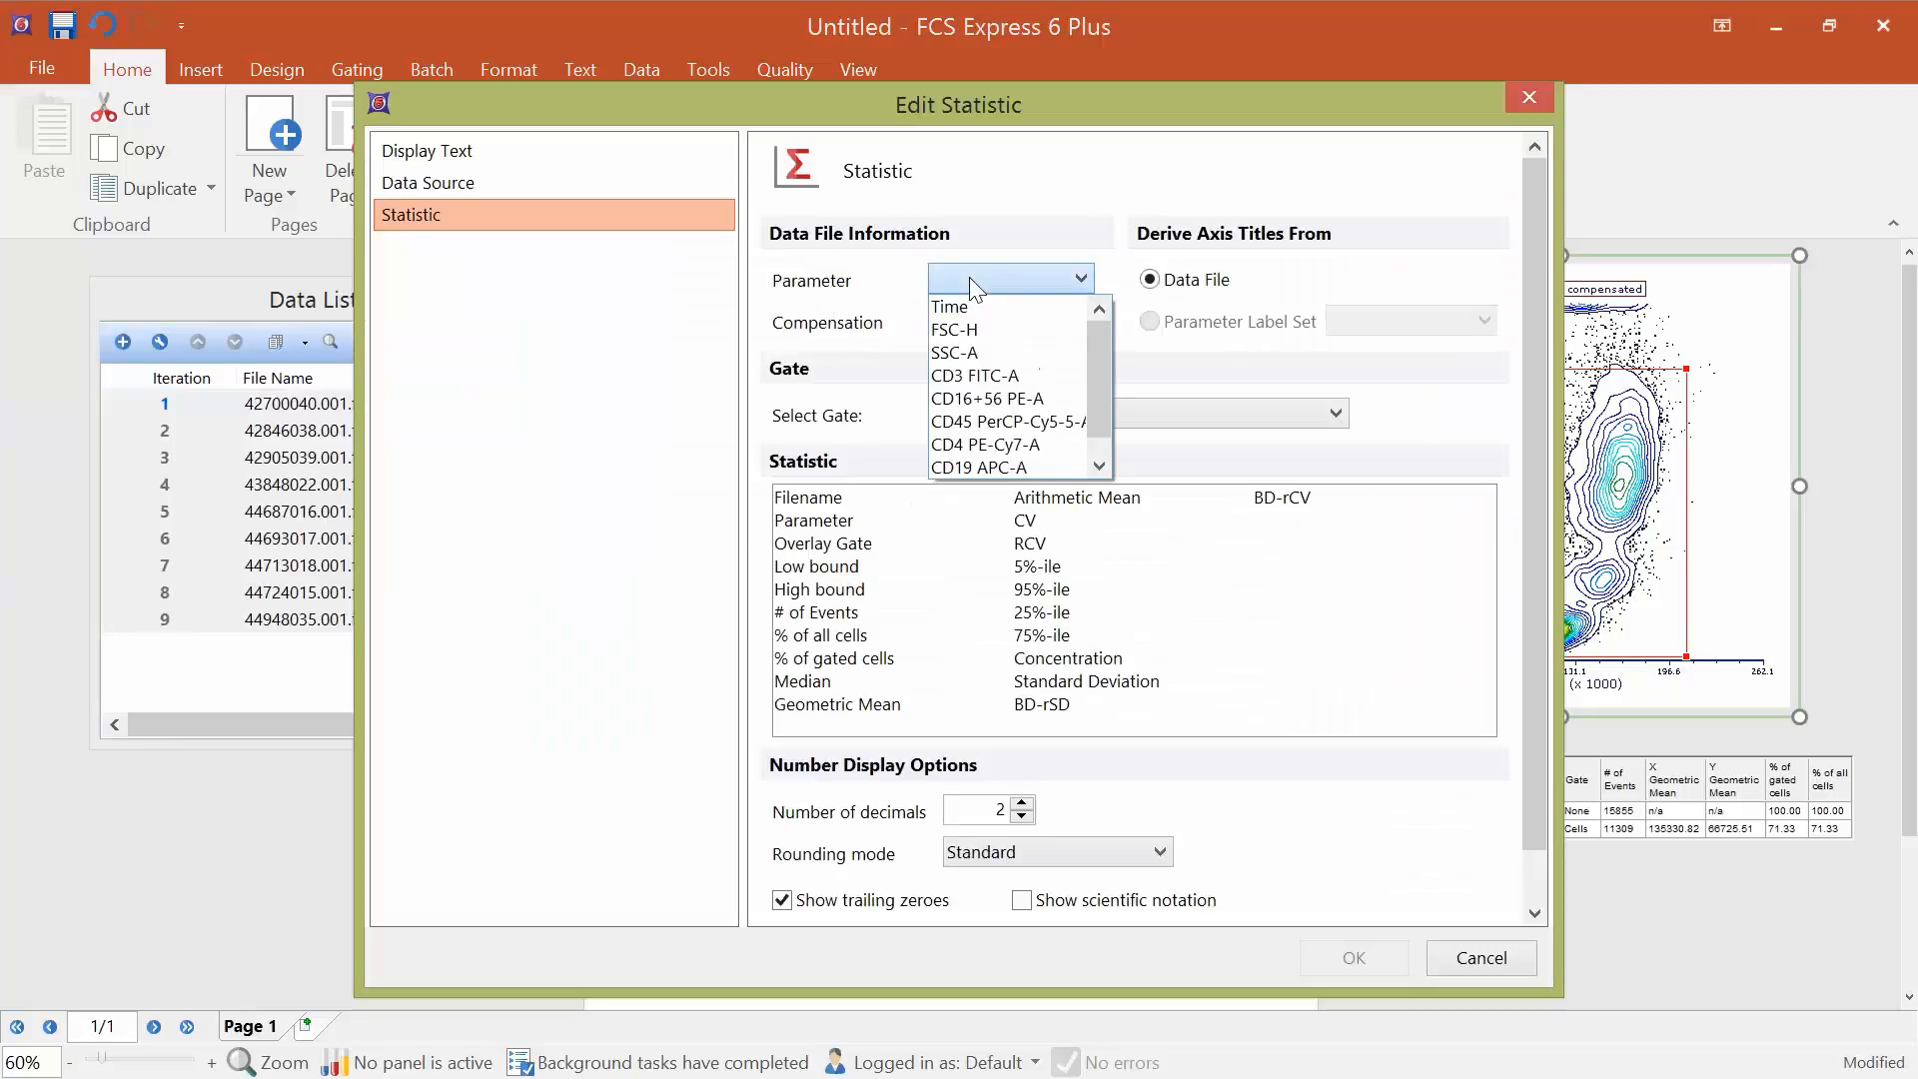
left_click(964, 376)
left_click(982, 415)
left_click(985, 454)
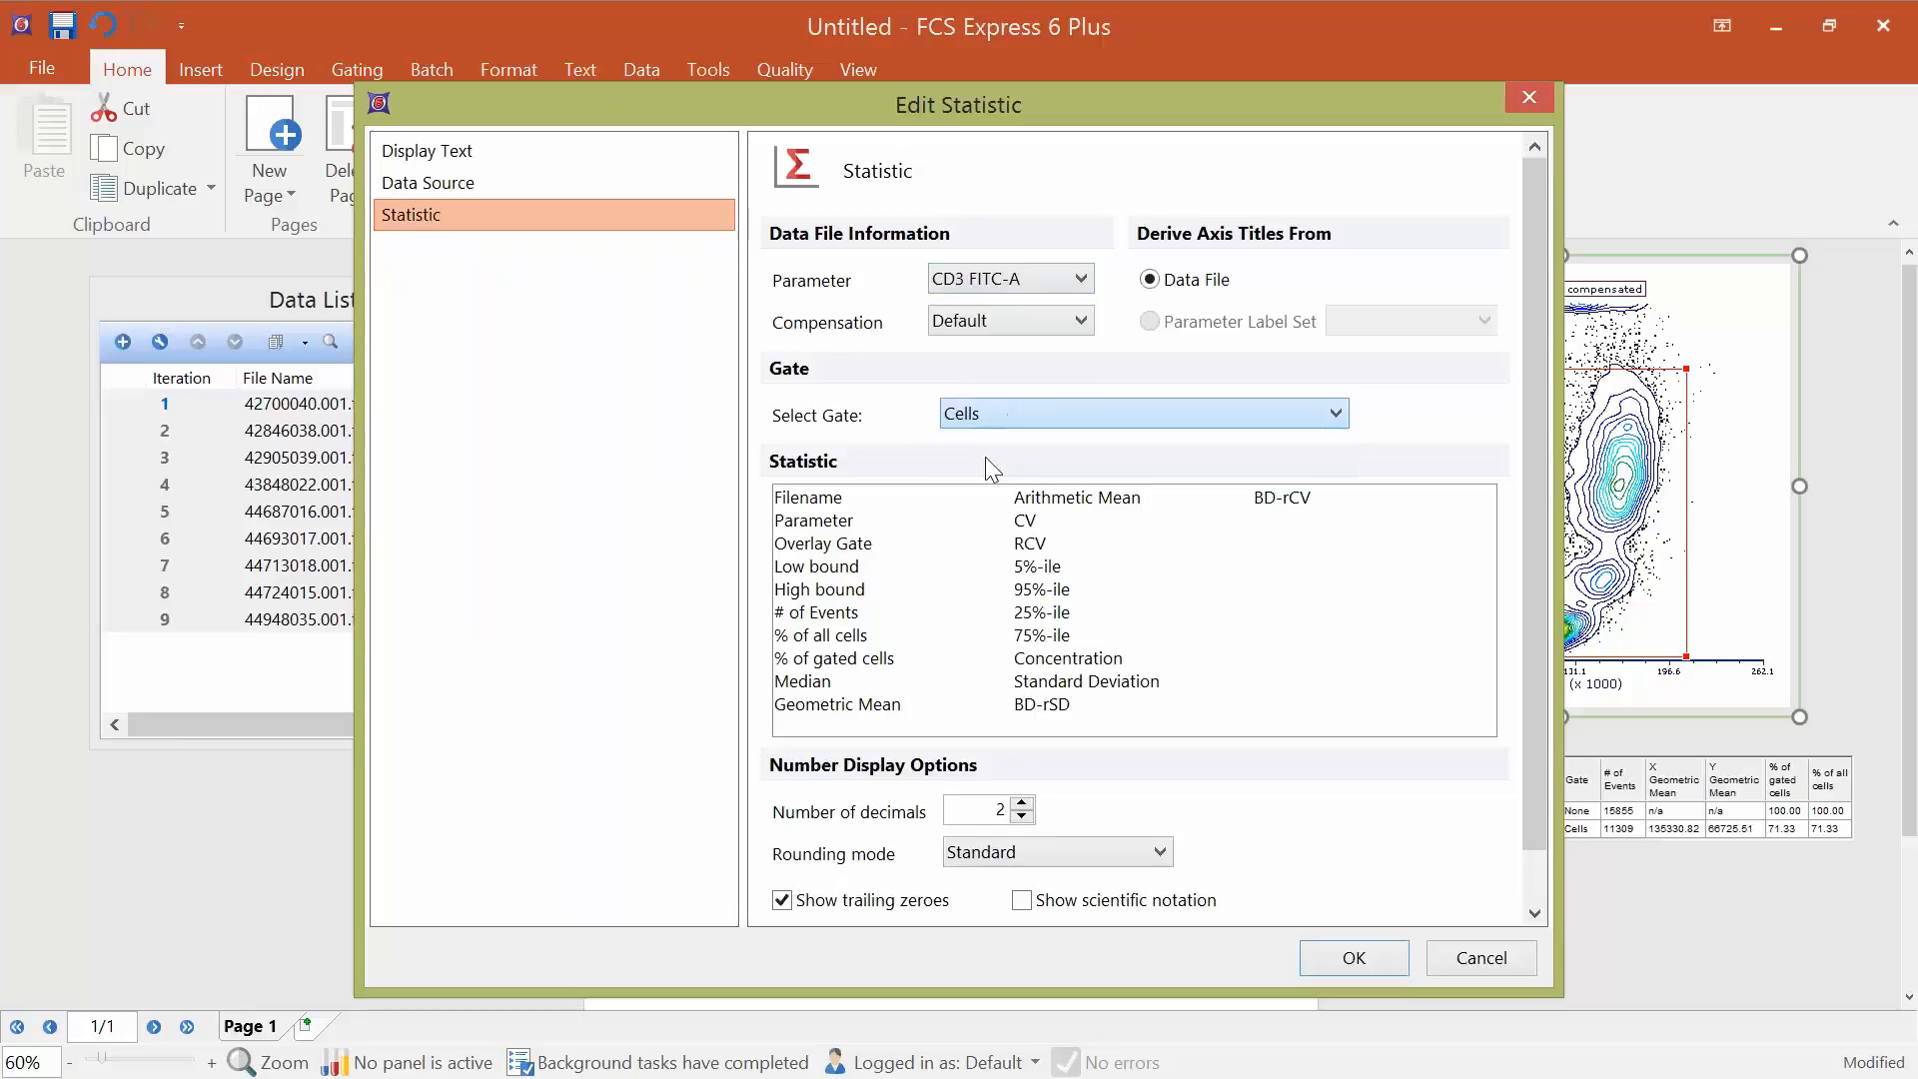
left_click(803, 685)
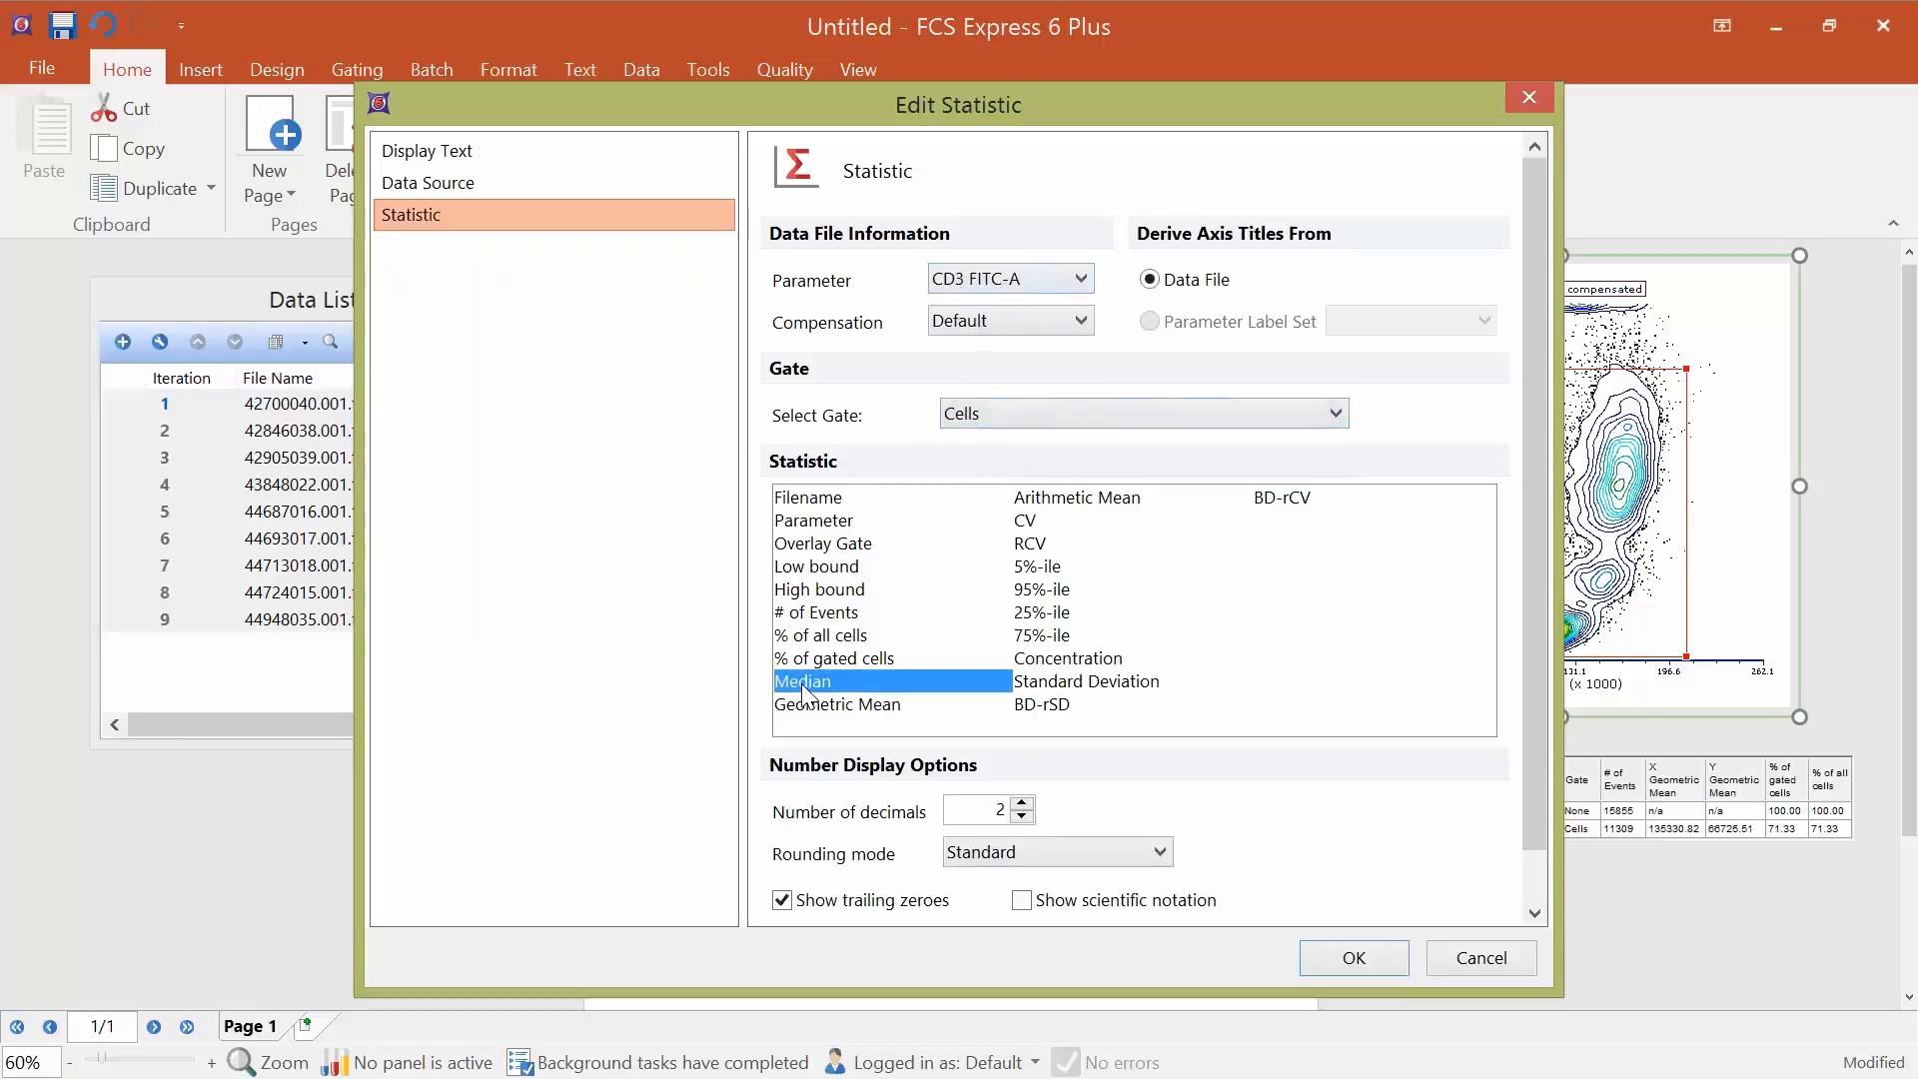
left_click(1373, 959)
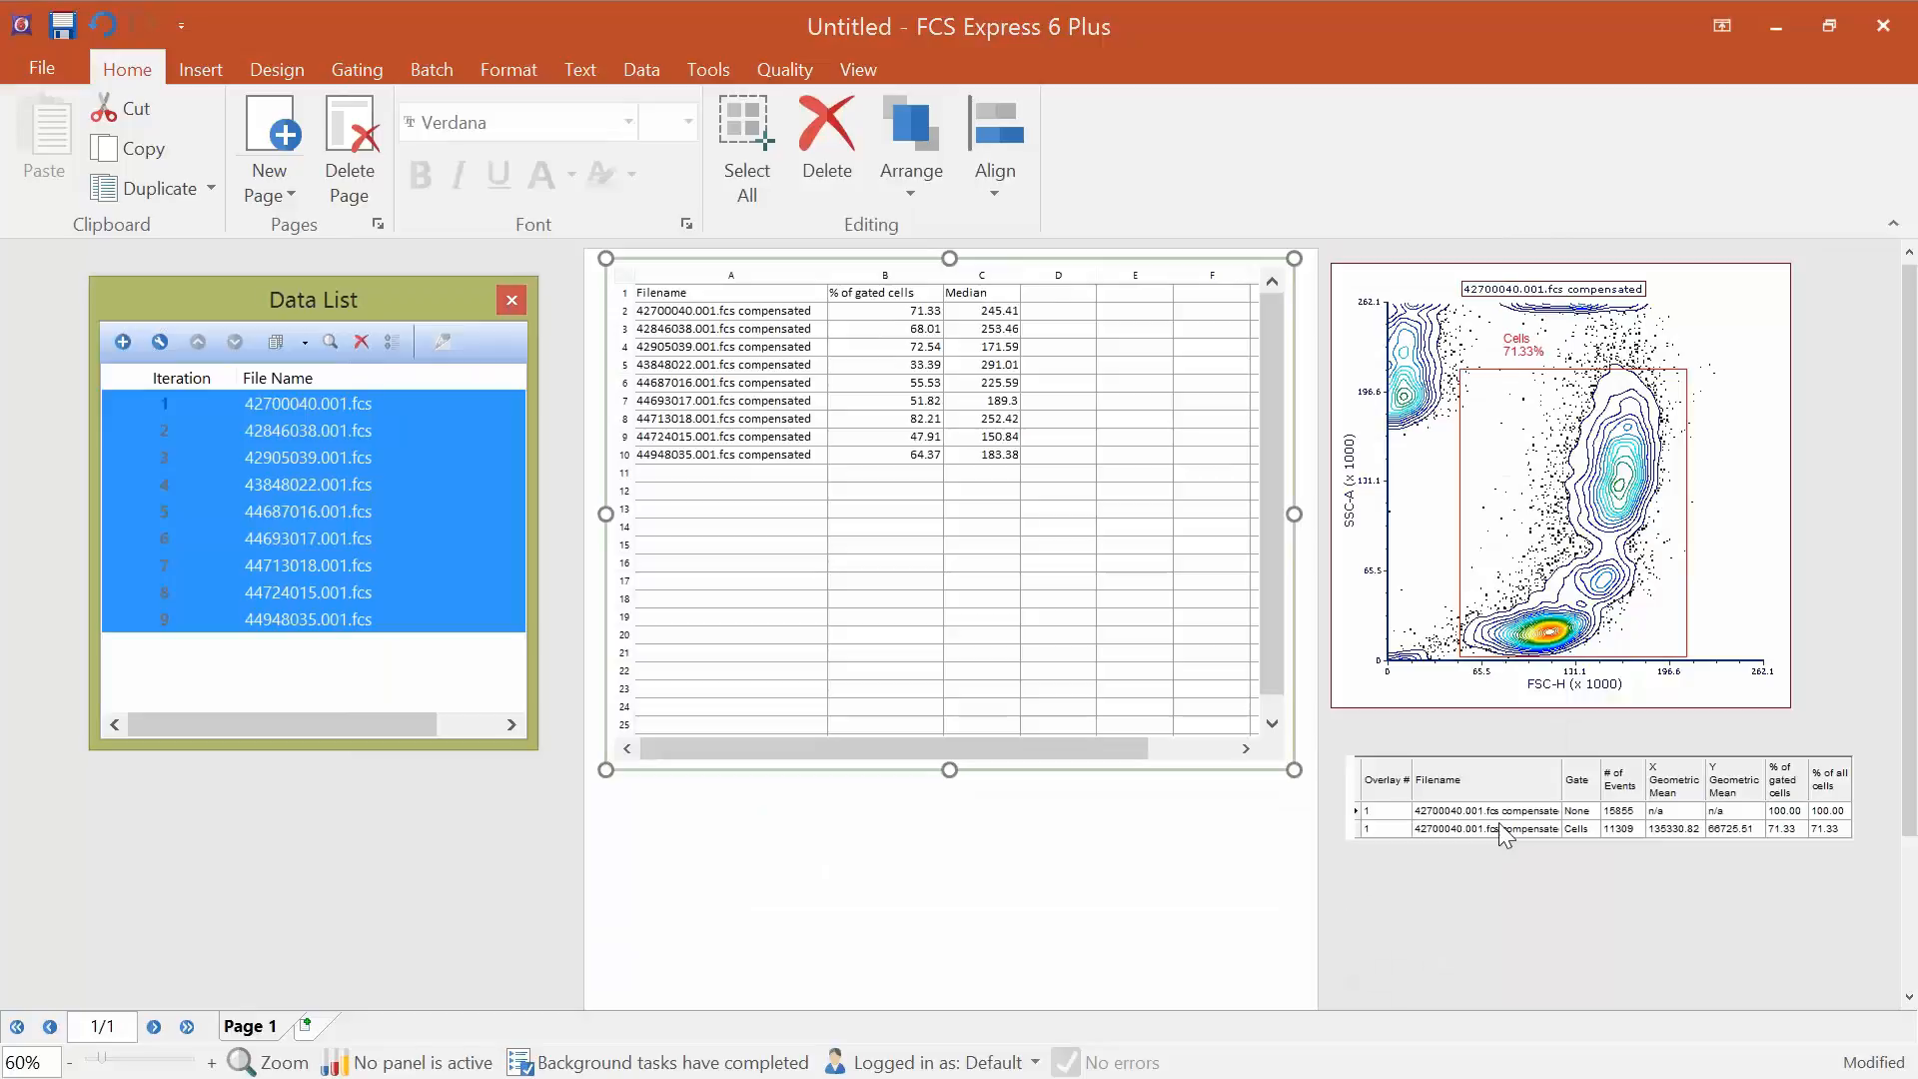
Create a plot gated on Cells below the first plot, showing CD4 PE-Cy7-A against CD8 APC-Cy7-A.
left_click_drag(1557, 540, 1280, 807)
scroll(1289, 799, "down", 3)
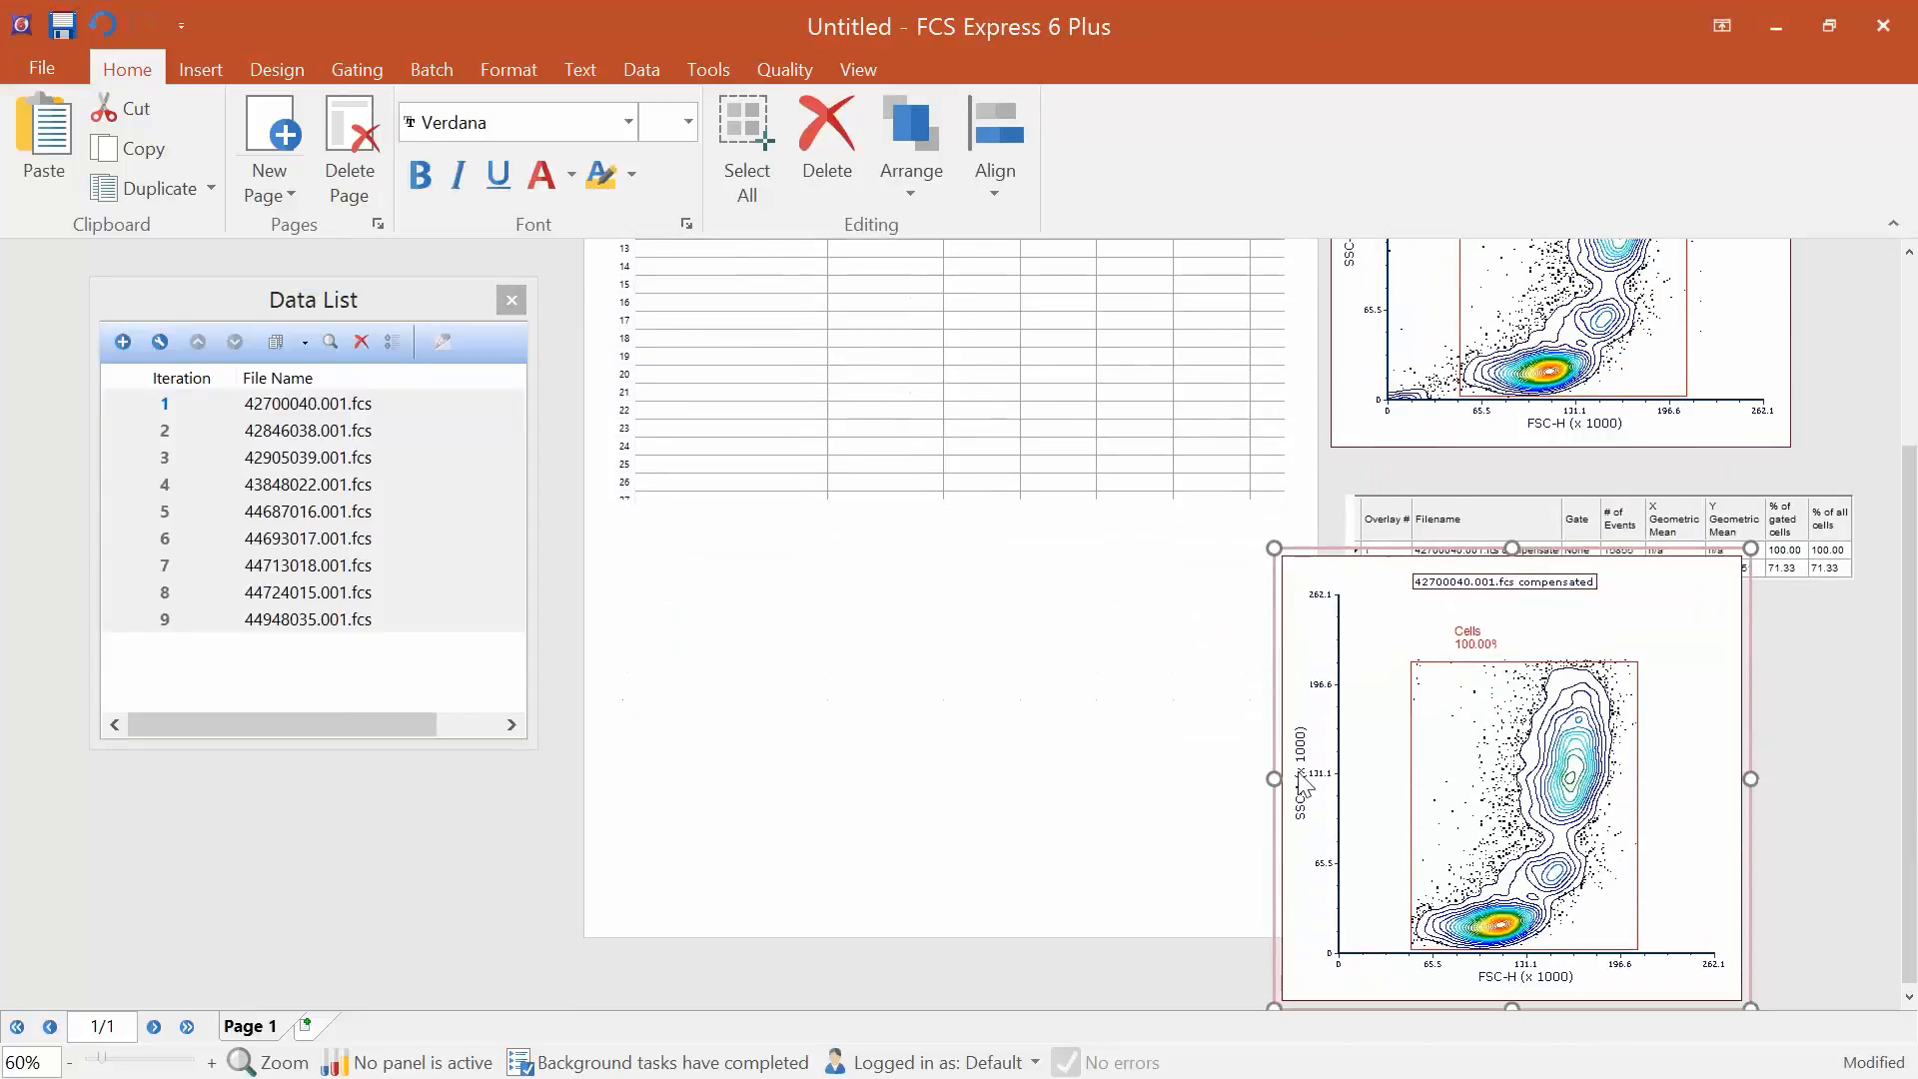
left_click(1303, 784)
left_click(1522, 984)
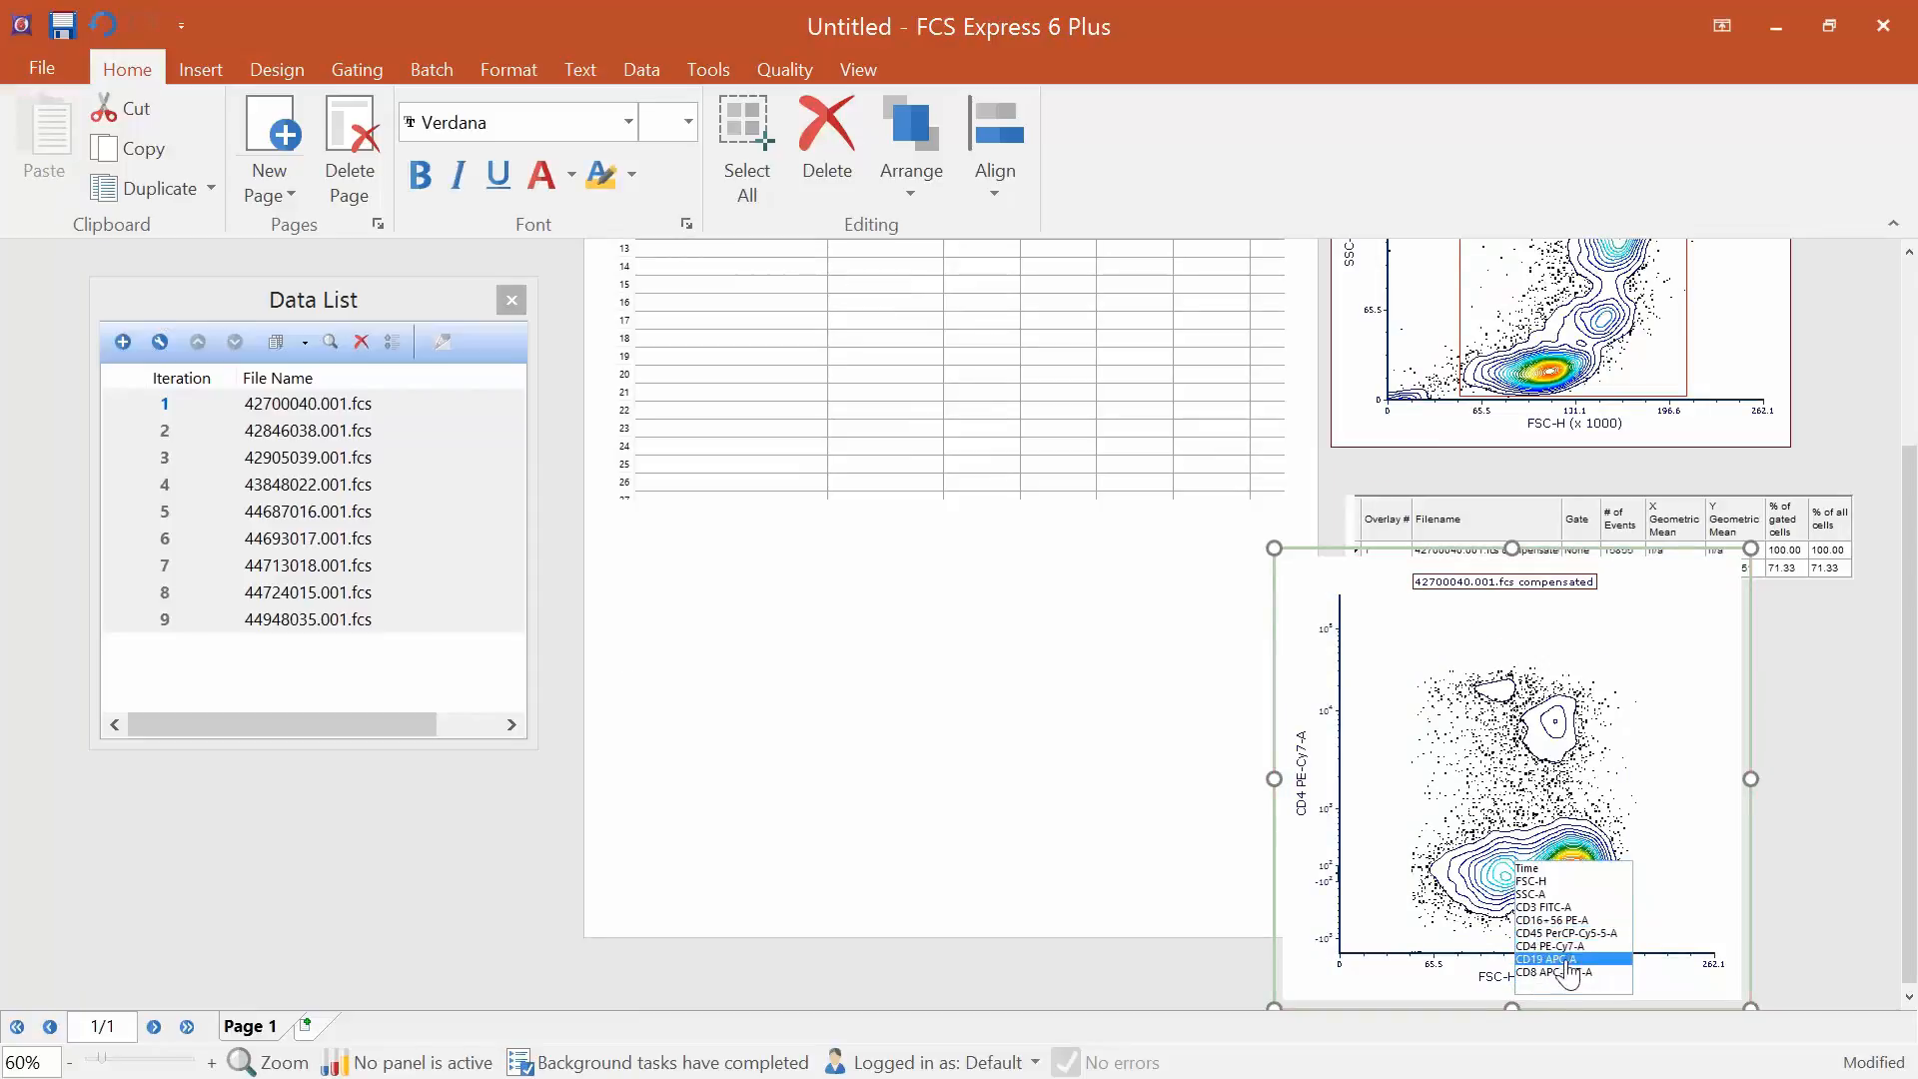
left_click(1554, 972)
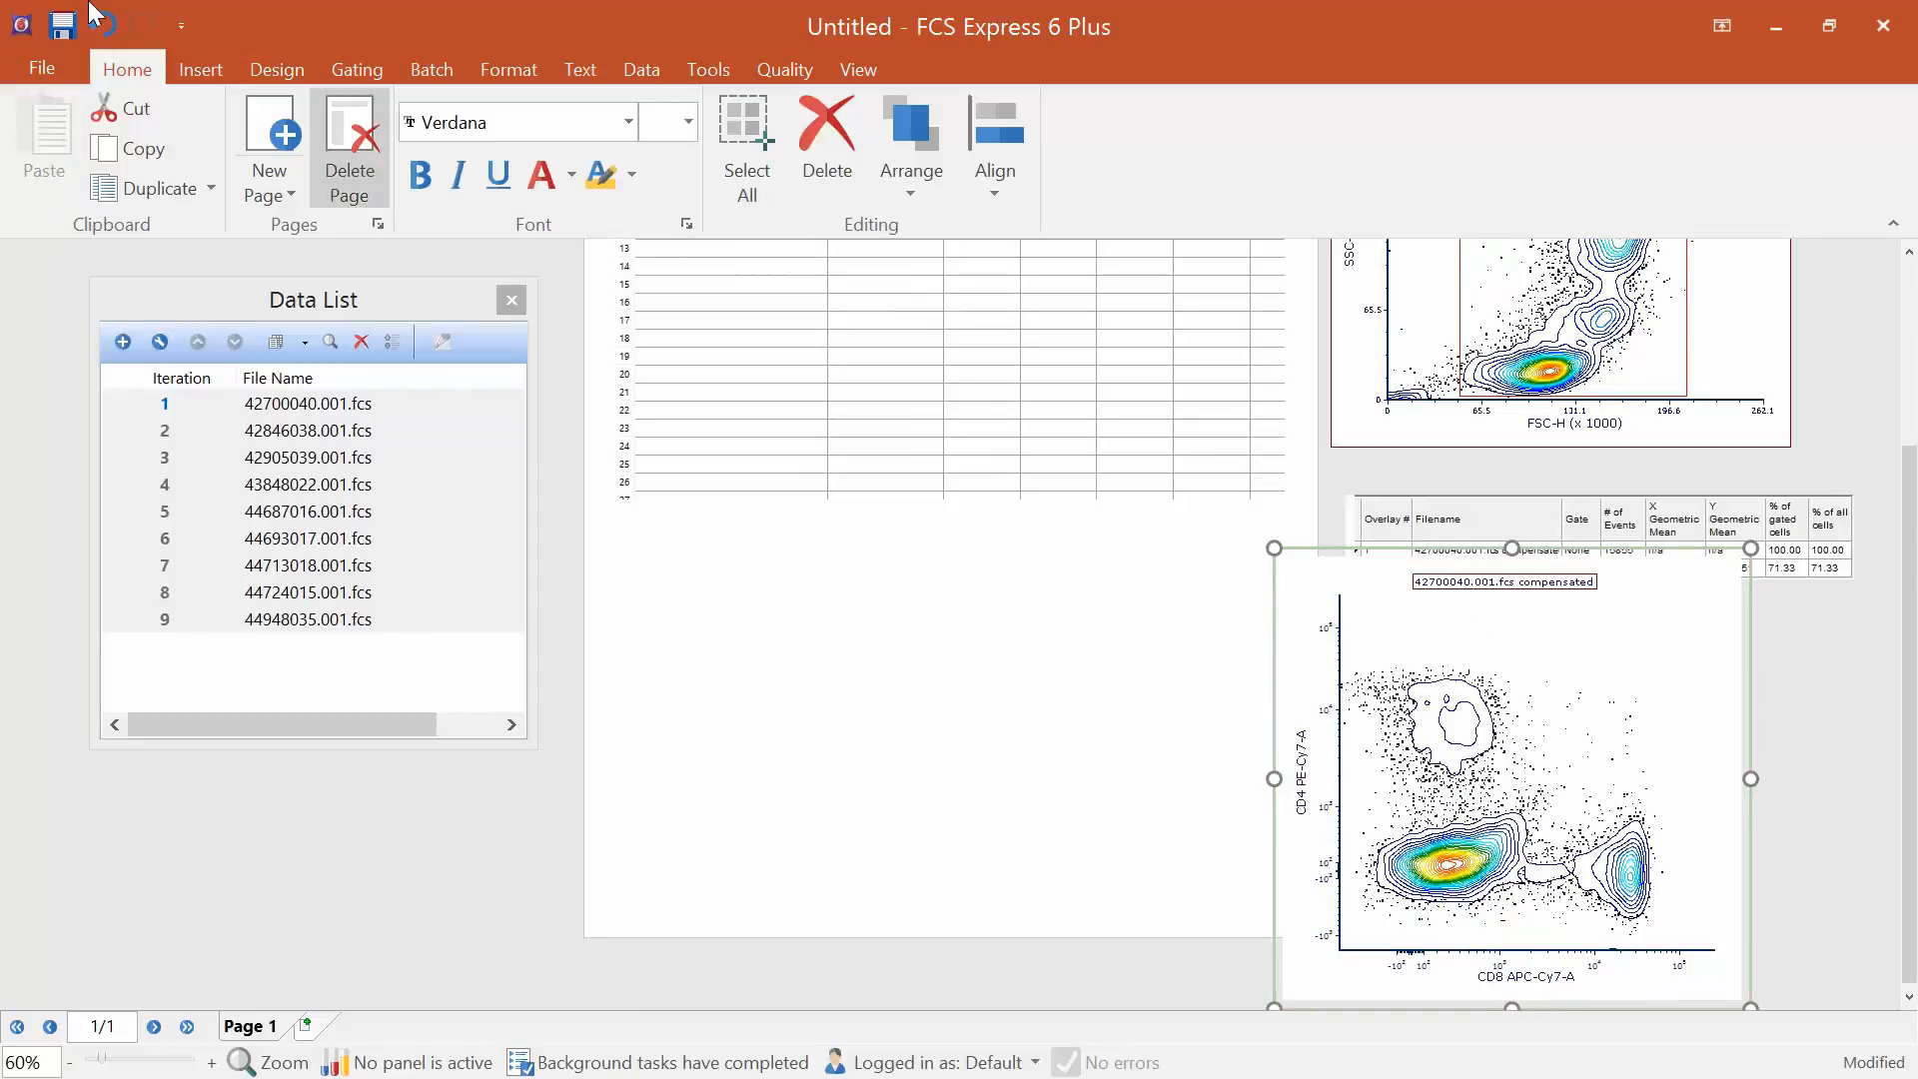
Draw rectangle gates CD4 around the upper CD4-positive population and CD8 around the right-hand CD8-positive population on the new plot.
left_click(349, 66)
left_click(256, 129)
left_click_drag(1365, 653, 1546, 782)
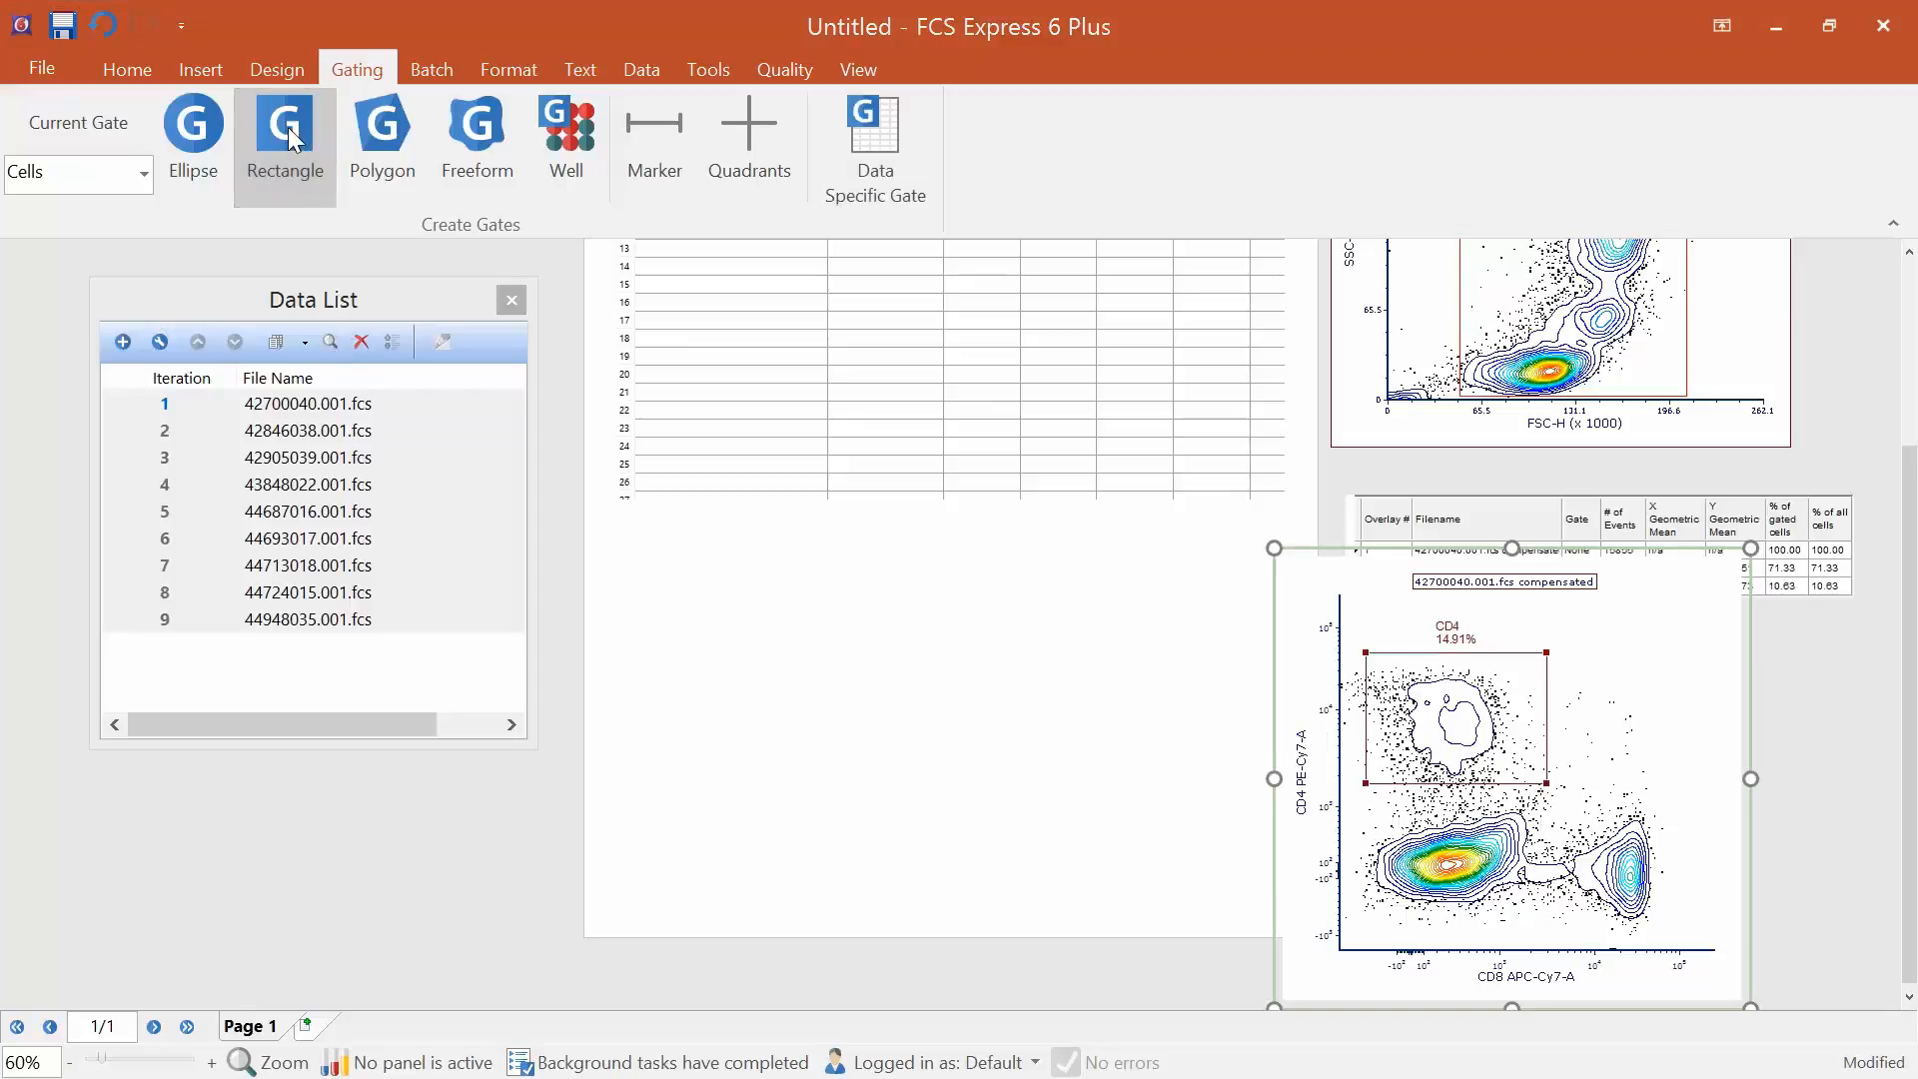
left_click_drag(1560, 802, 1689, 925)
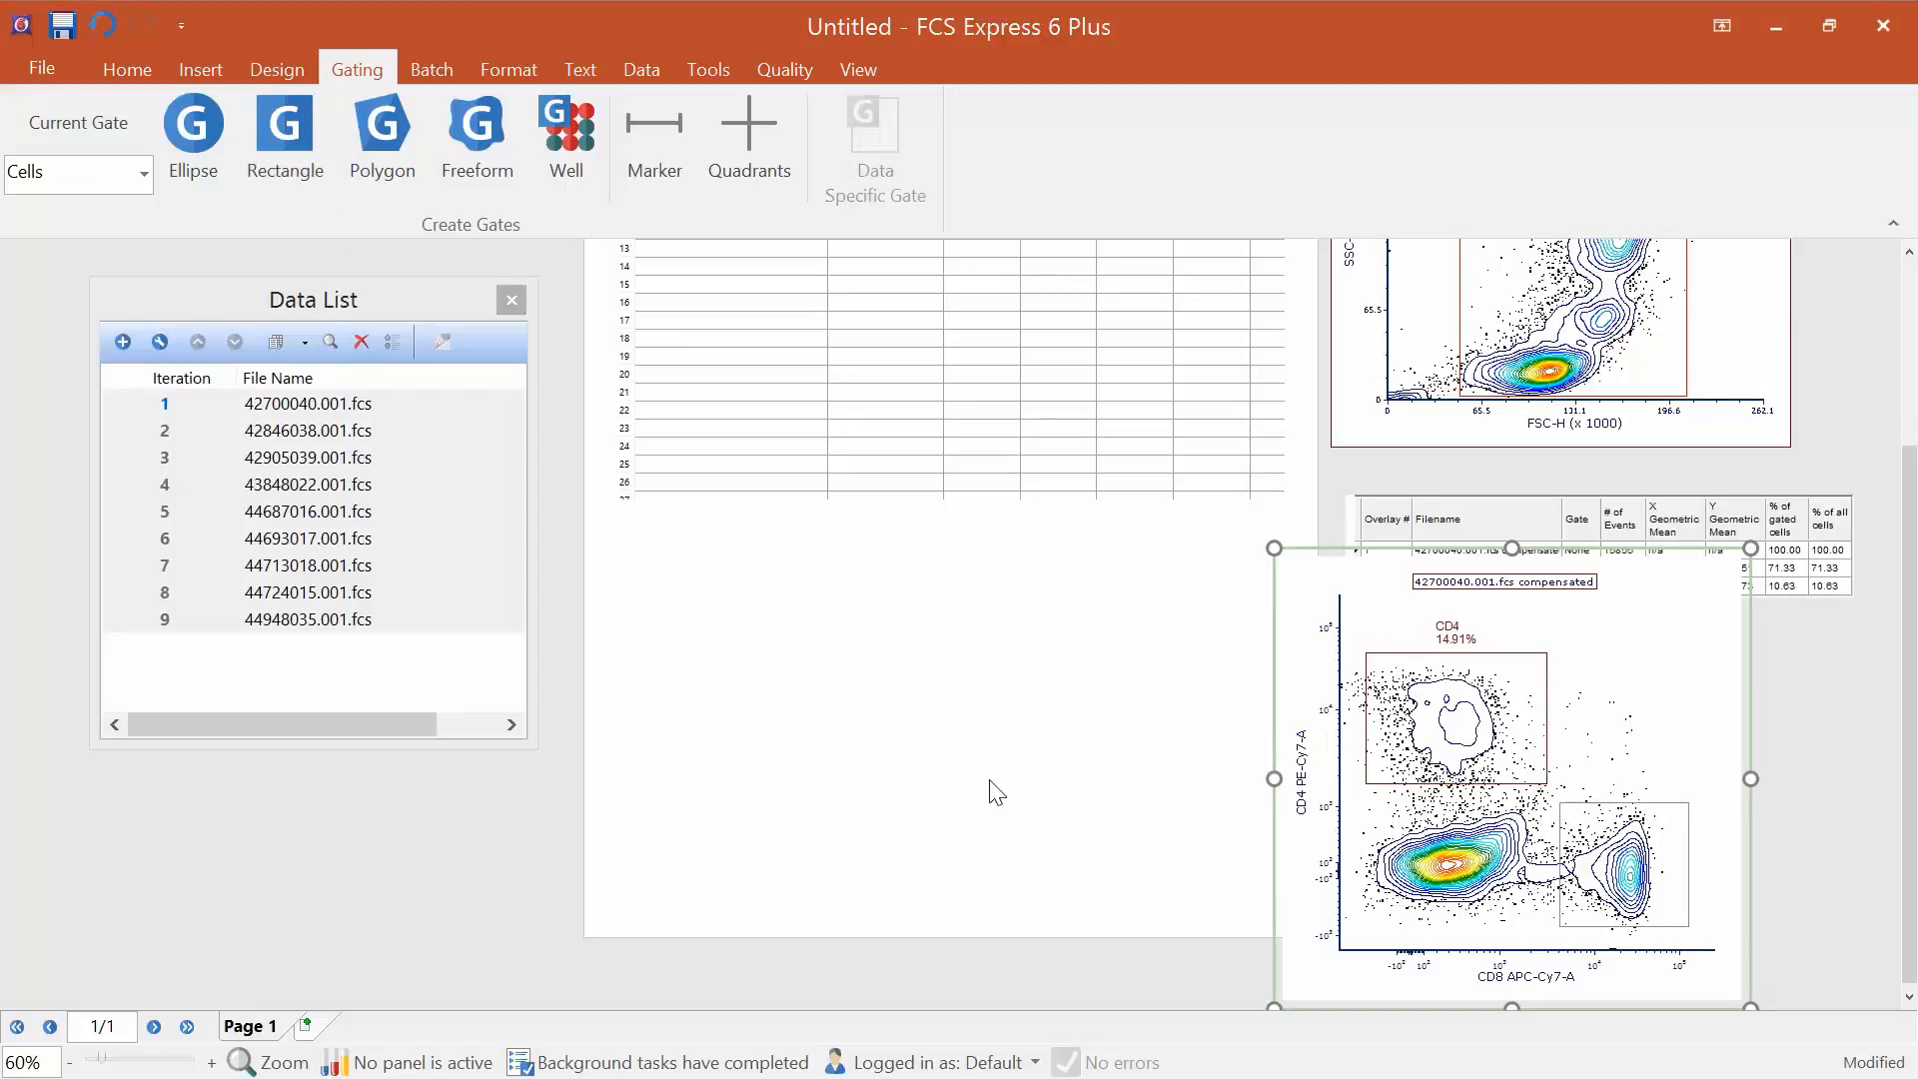
left_click(889, 782)
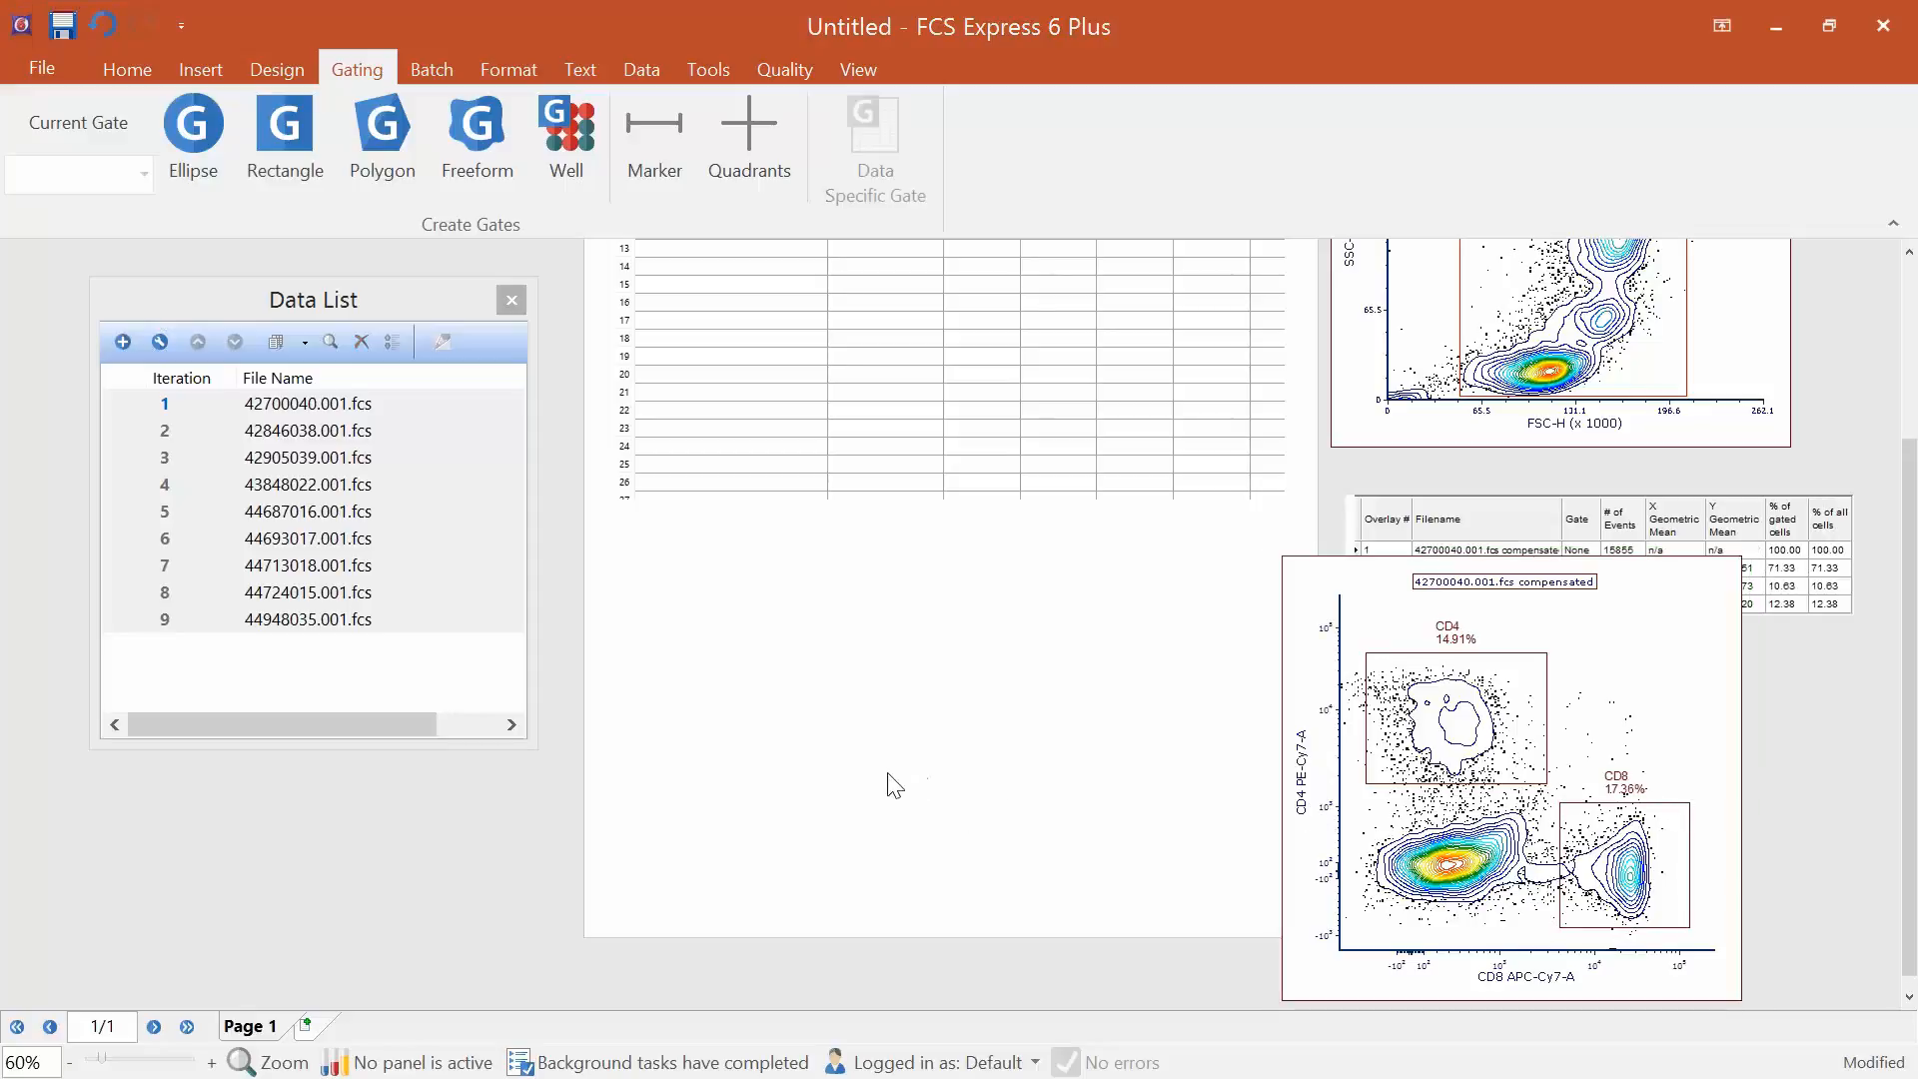
Insert the # of Events for FSC-H within the CD4 gate for all nine data files, starting at cell D1.
scroll(897, 786, "up", 3)
left_click(328, 401)
left_click_drag(387, 405, 1051, 300)
left_click(1010, 278)
left_click(989, 331)
left_click(999, 416)
left_click(967, 466)
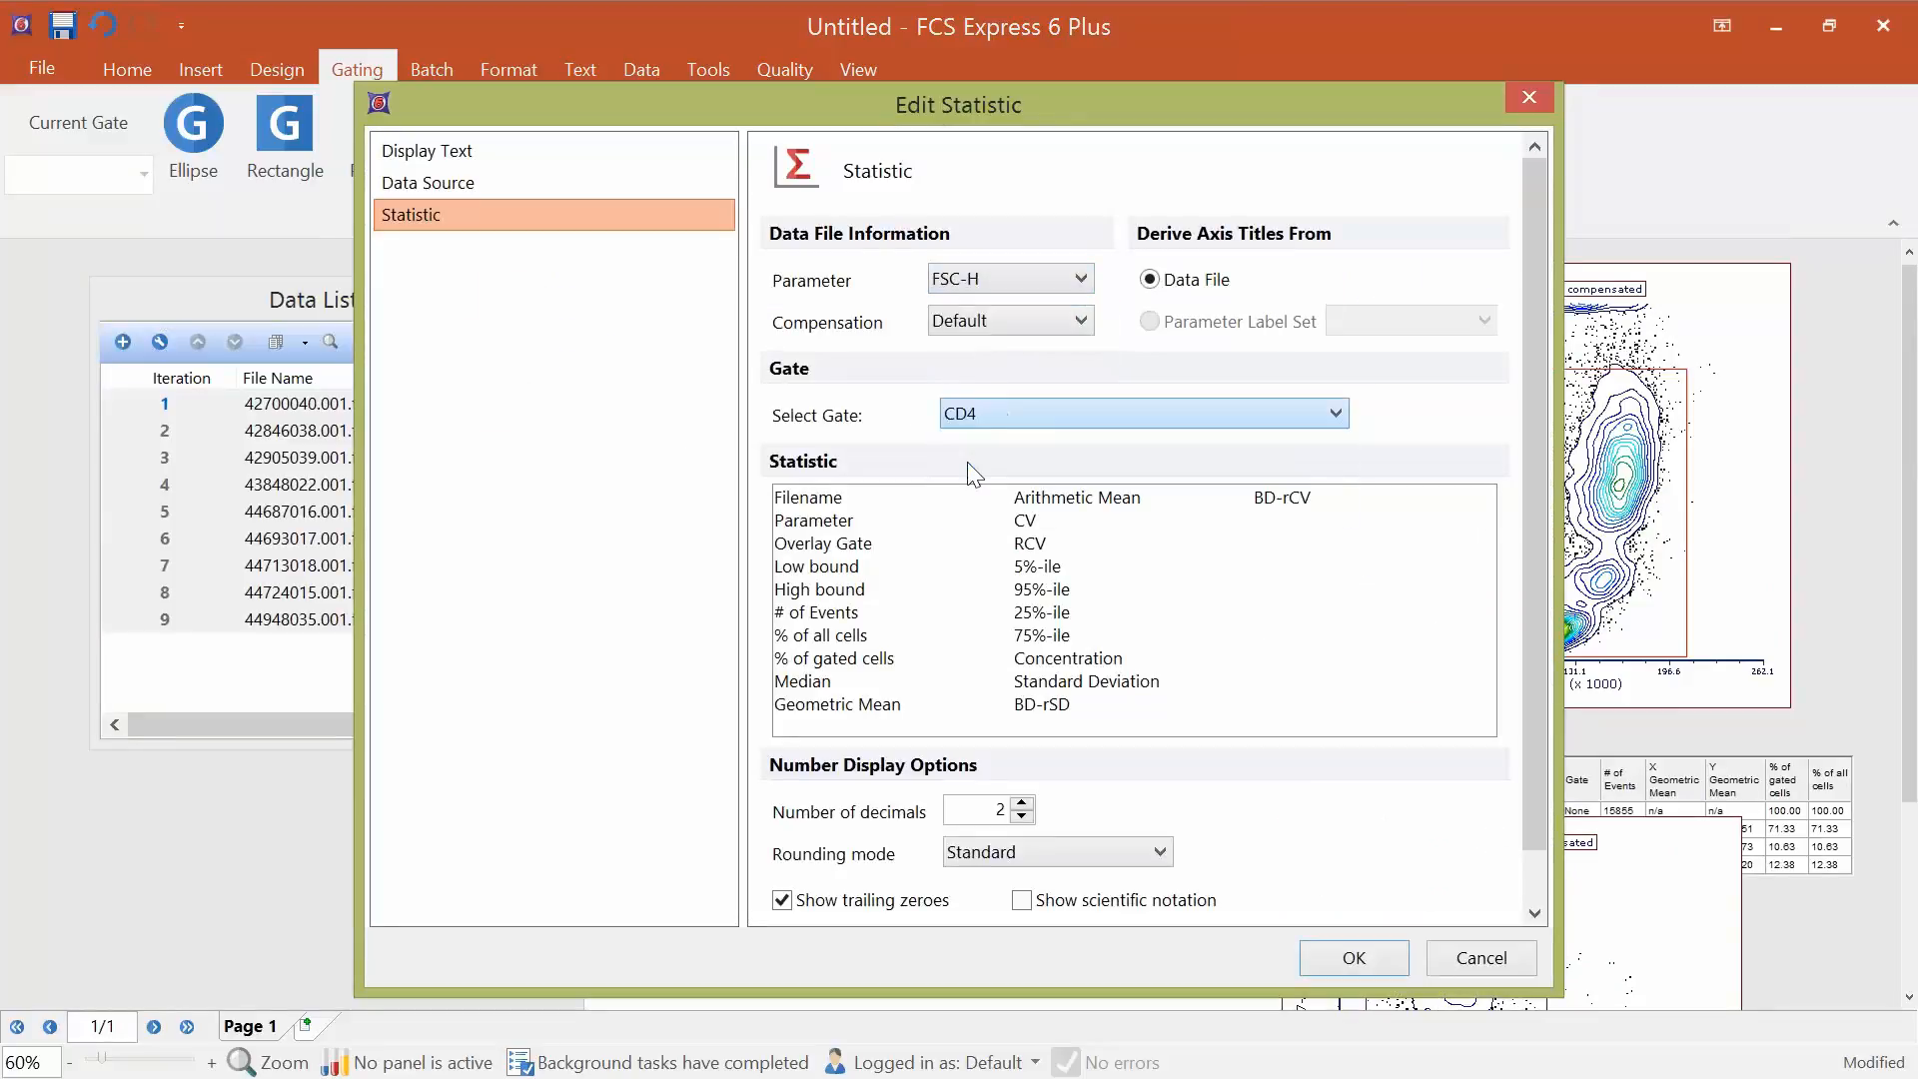
left_click(823, 612)
left_click(1354, 959)
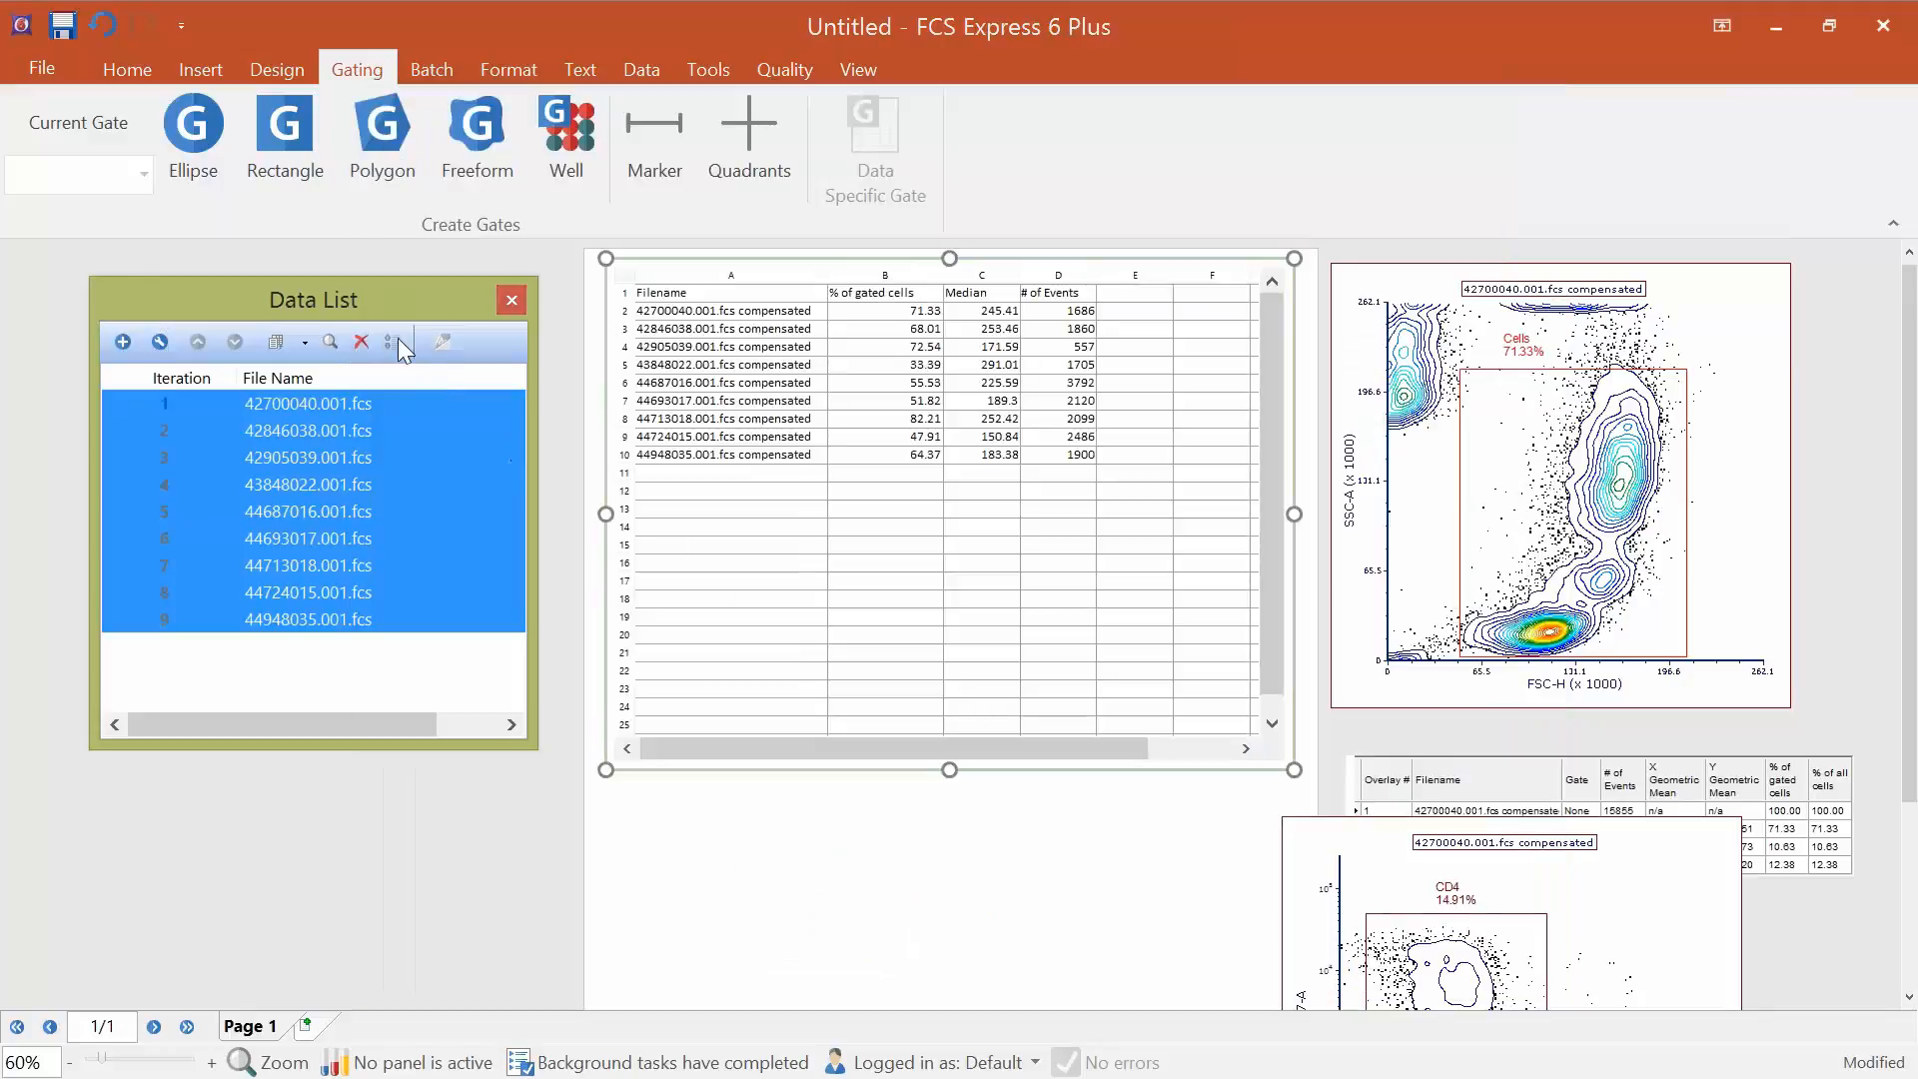
Insert the # of Events for FSC-H within the CD8 gate for all nine data files, starting at cell E1.
left_click_drag(314, 406, 1139, 294)
left_click(999, 286)
left_click(989, 347)
left_click(1023, 419)
left_click(989, 463)
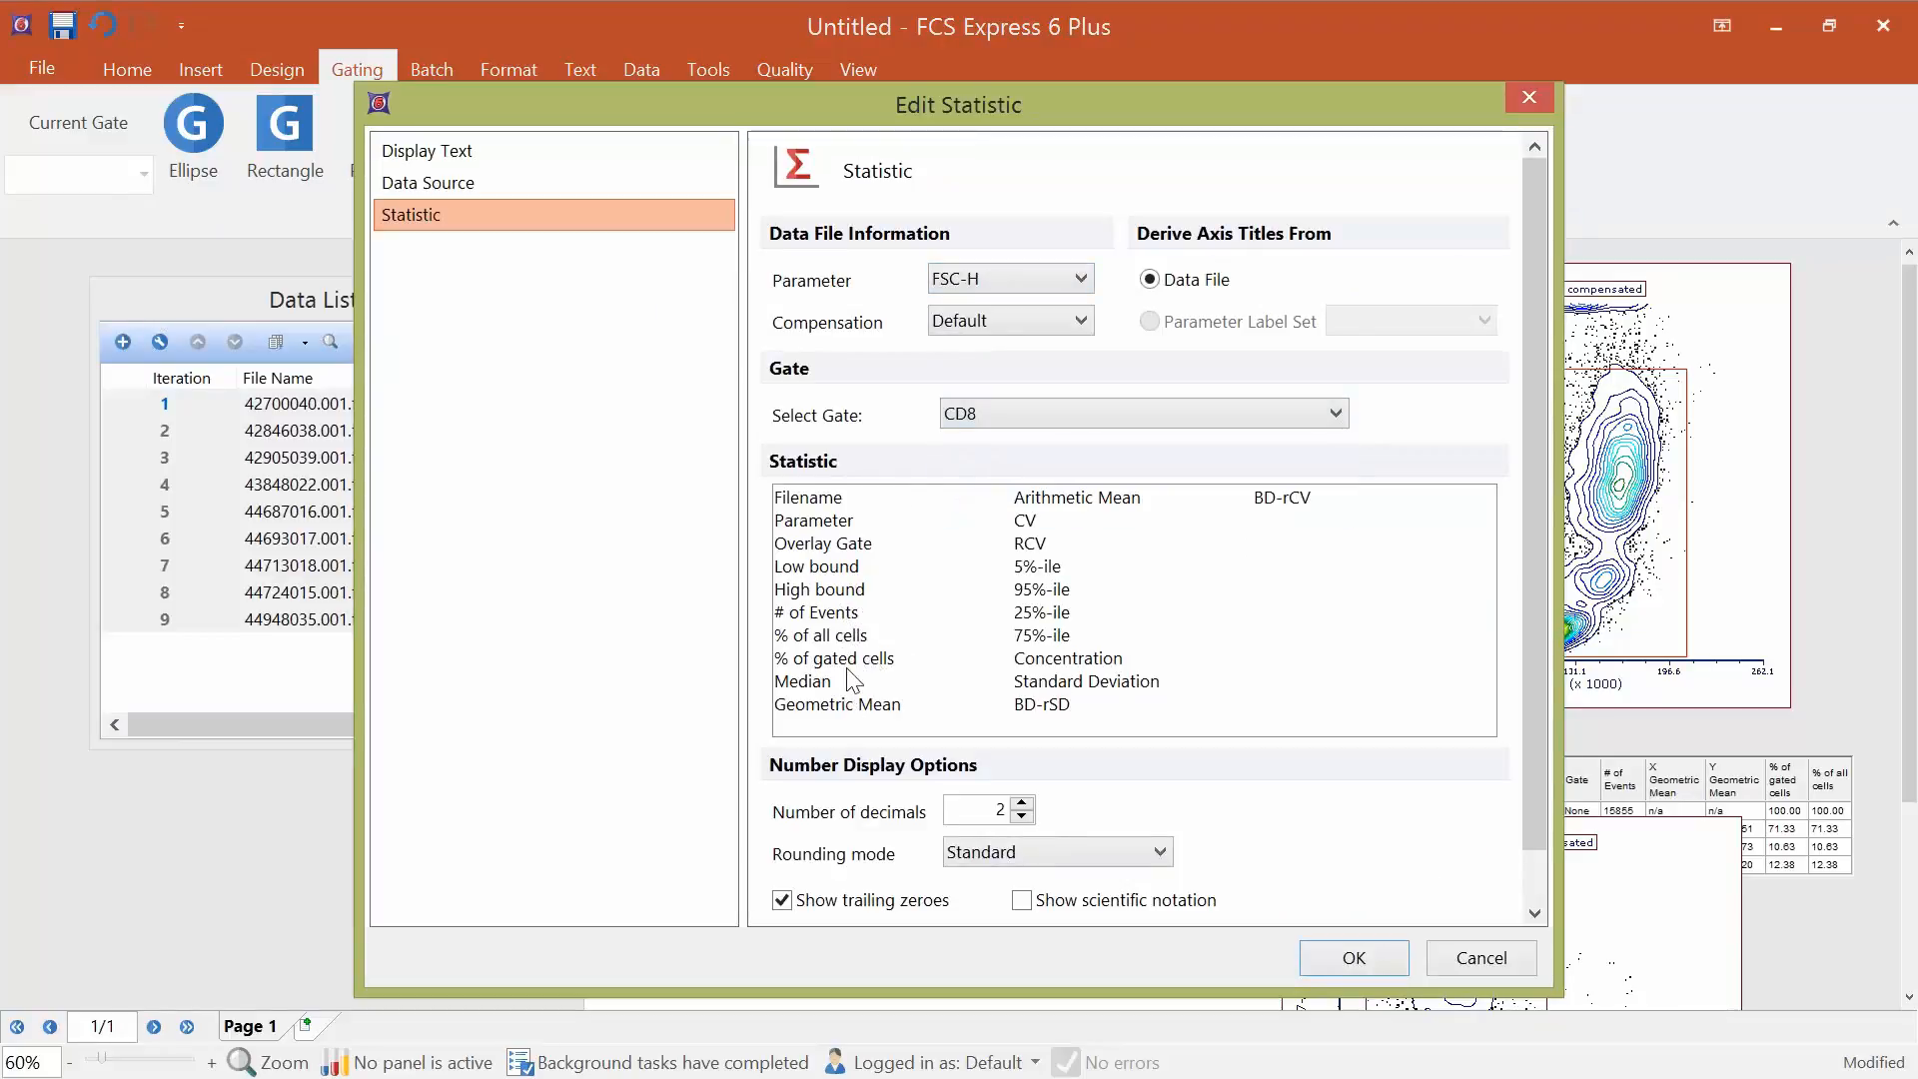
left_click(827, 636)
left_click(1334, 957)
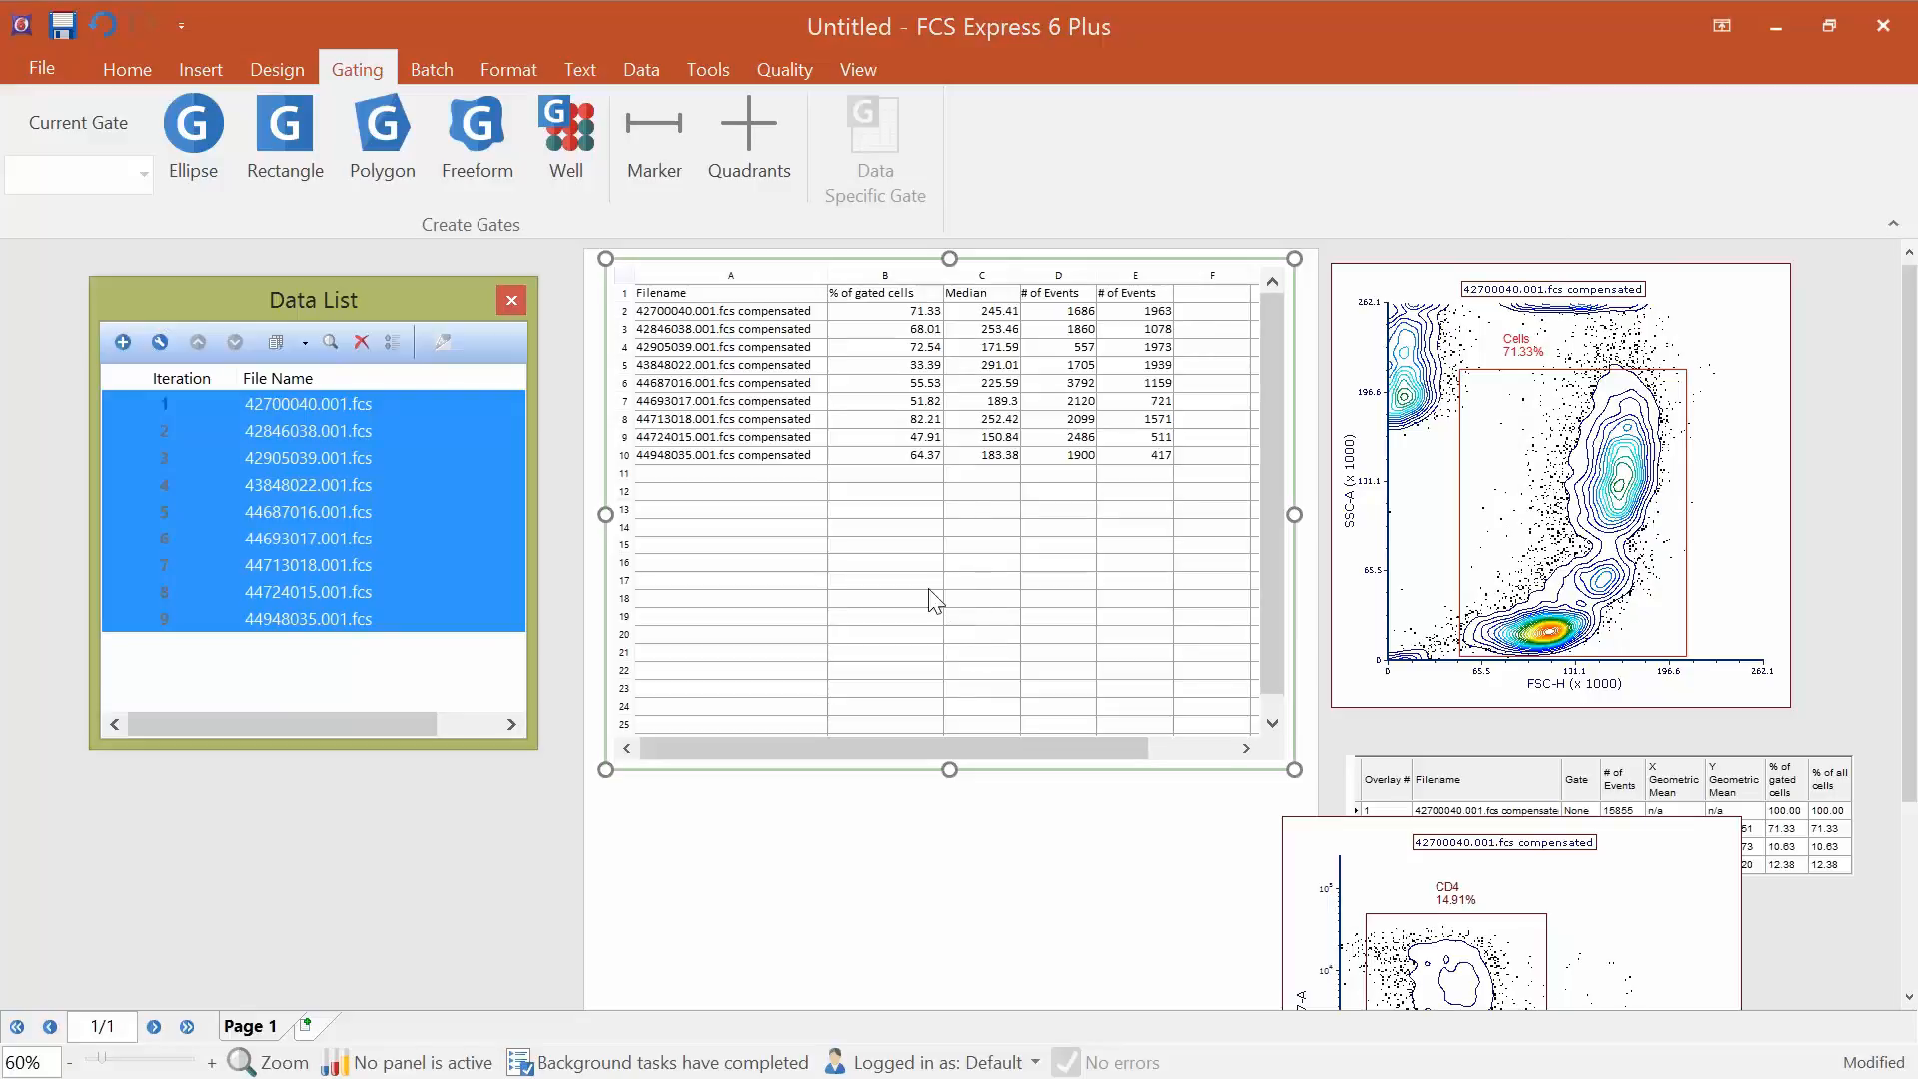
Shift the Cells gate slightly towards lower FSC-H and bring up the formula functions for spreadsheet cell B4.
mouse_move(1501, 576)
left_mouse_down()
mouse_move(1526, 551)
mouse_move(1494, 537)
mouse_move(1483, 570)
left_mouse_up()
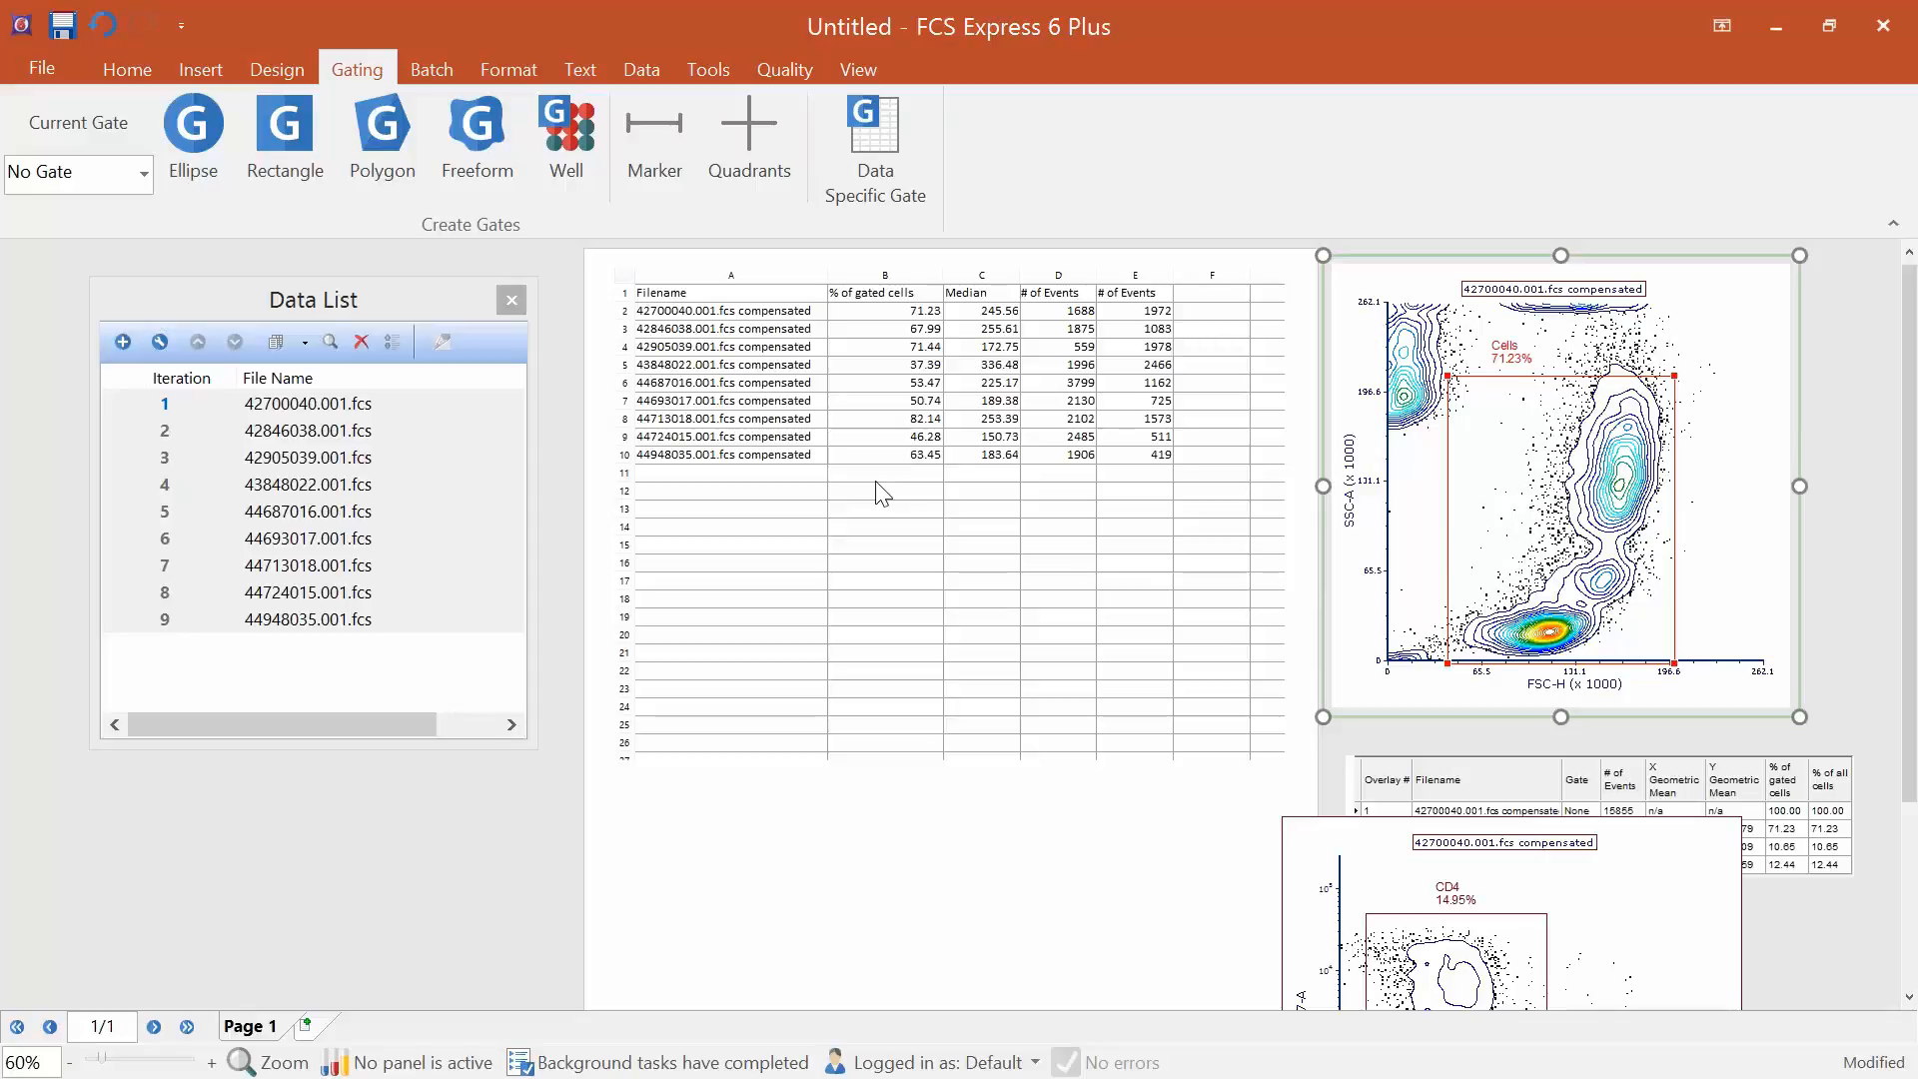
double_click(898, 351)
left_click(1024, 72)
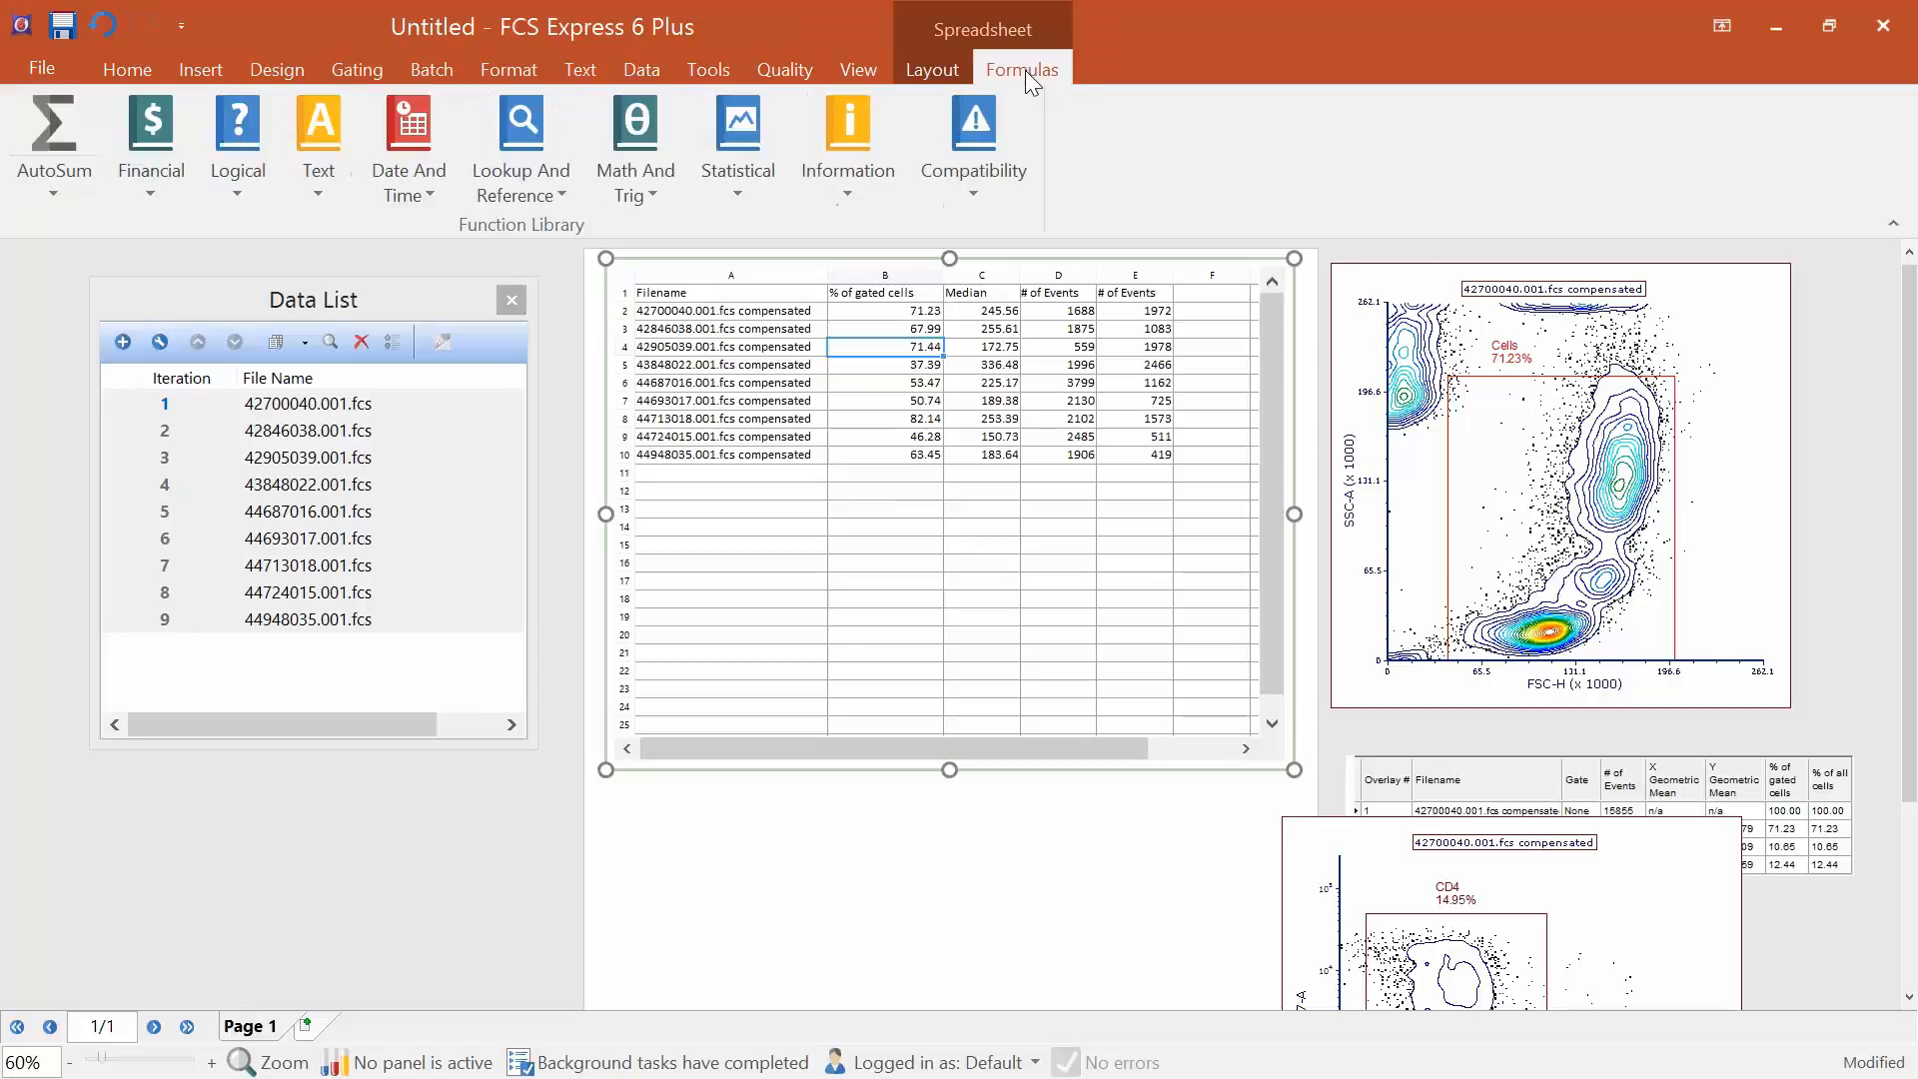
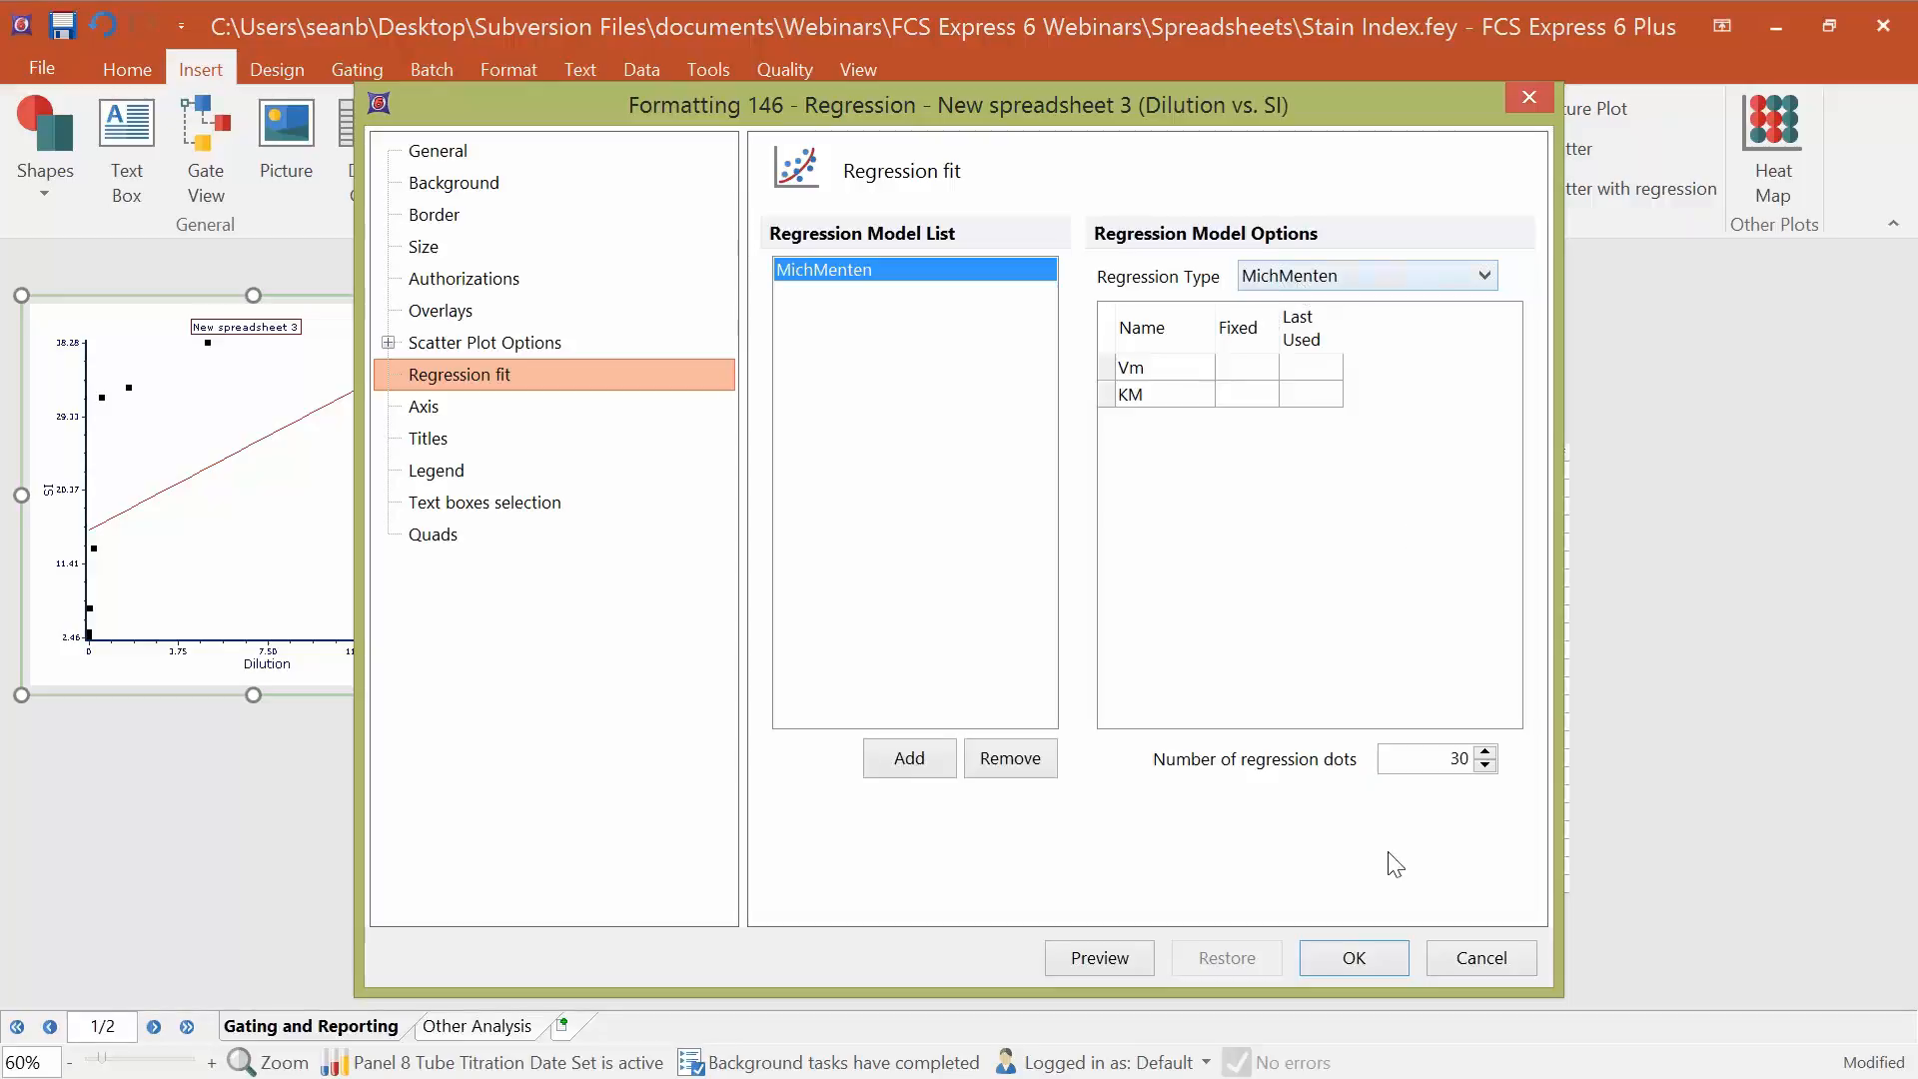
Apply the MichMenten regression fit to the Dilution versus SI scatter plot.
left_click(1361, 954)
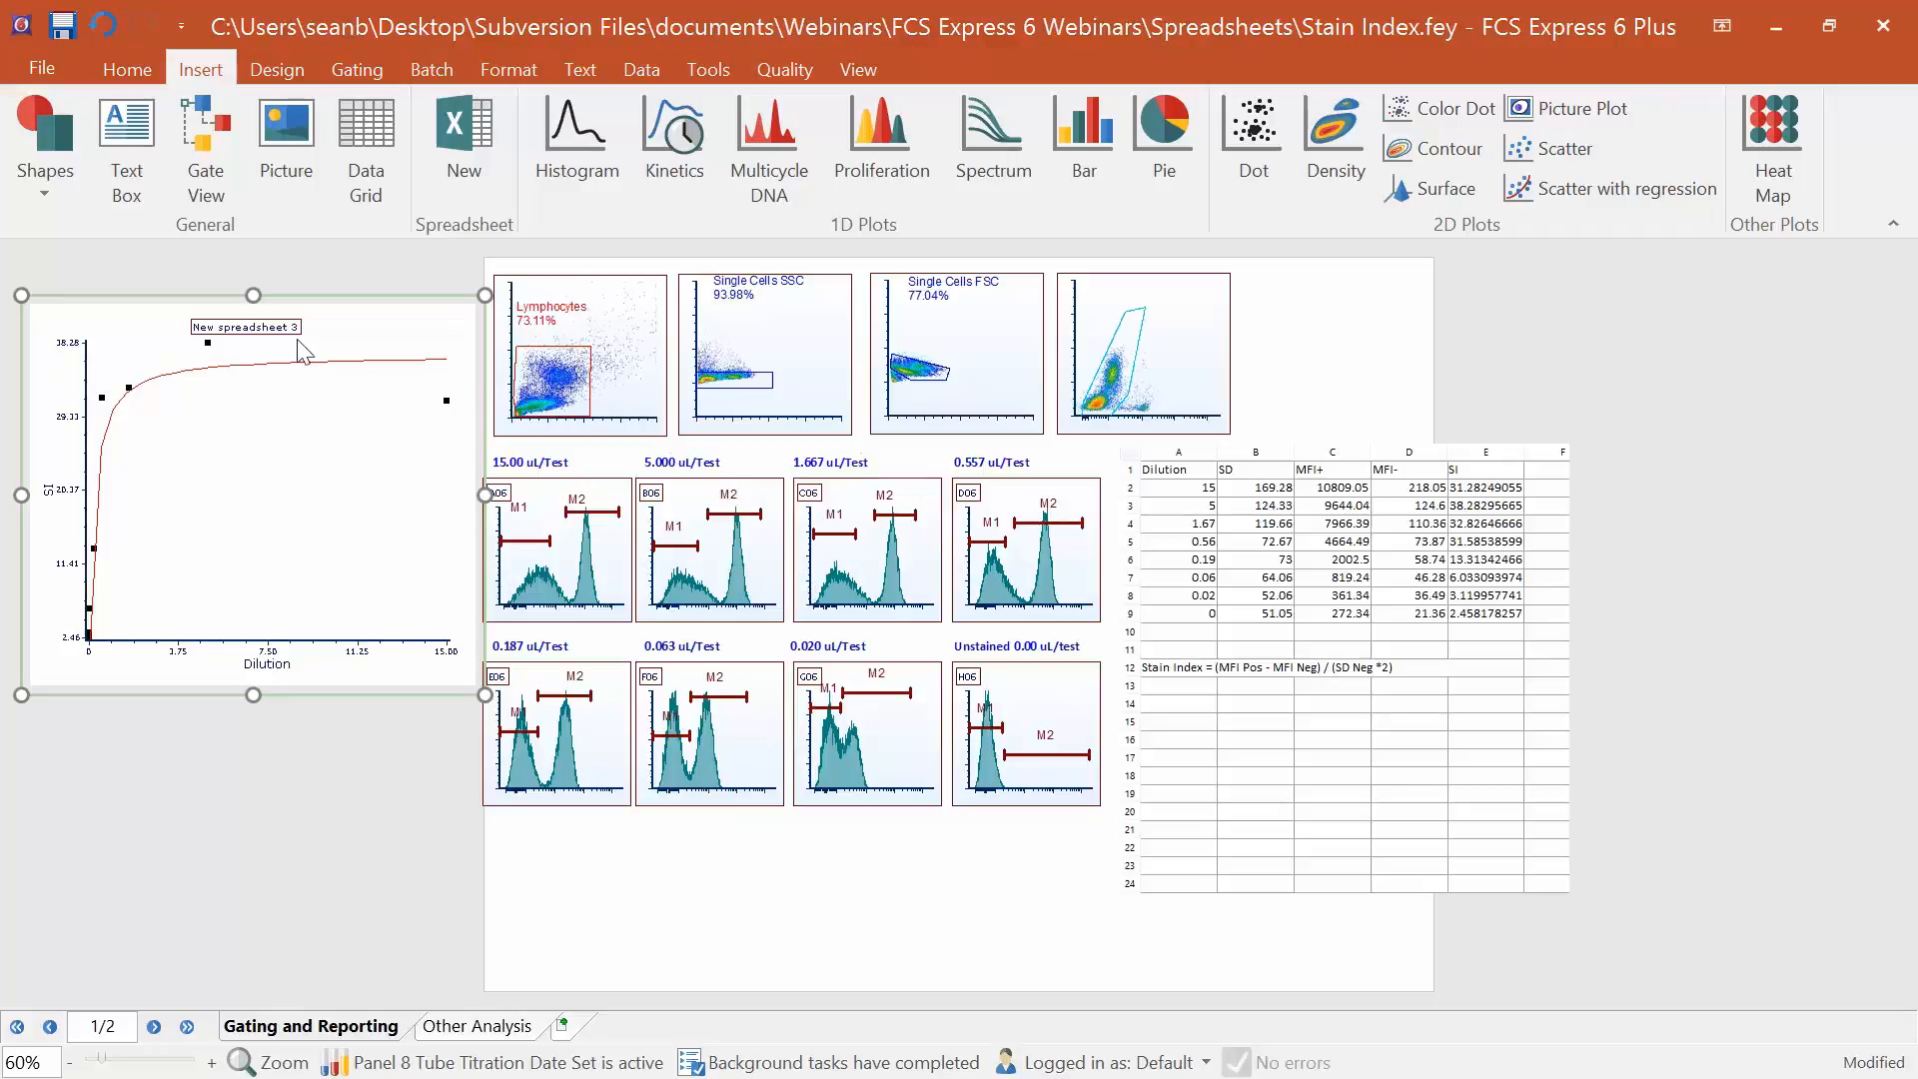
left_click(340, 268)
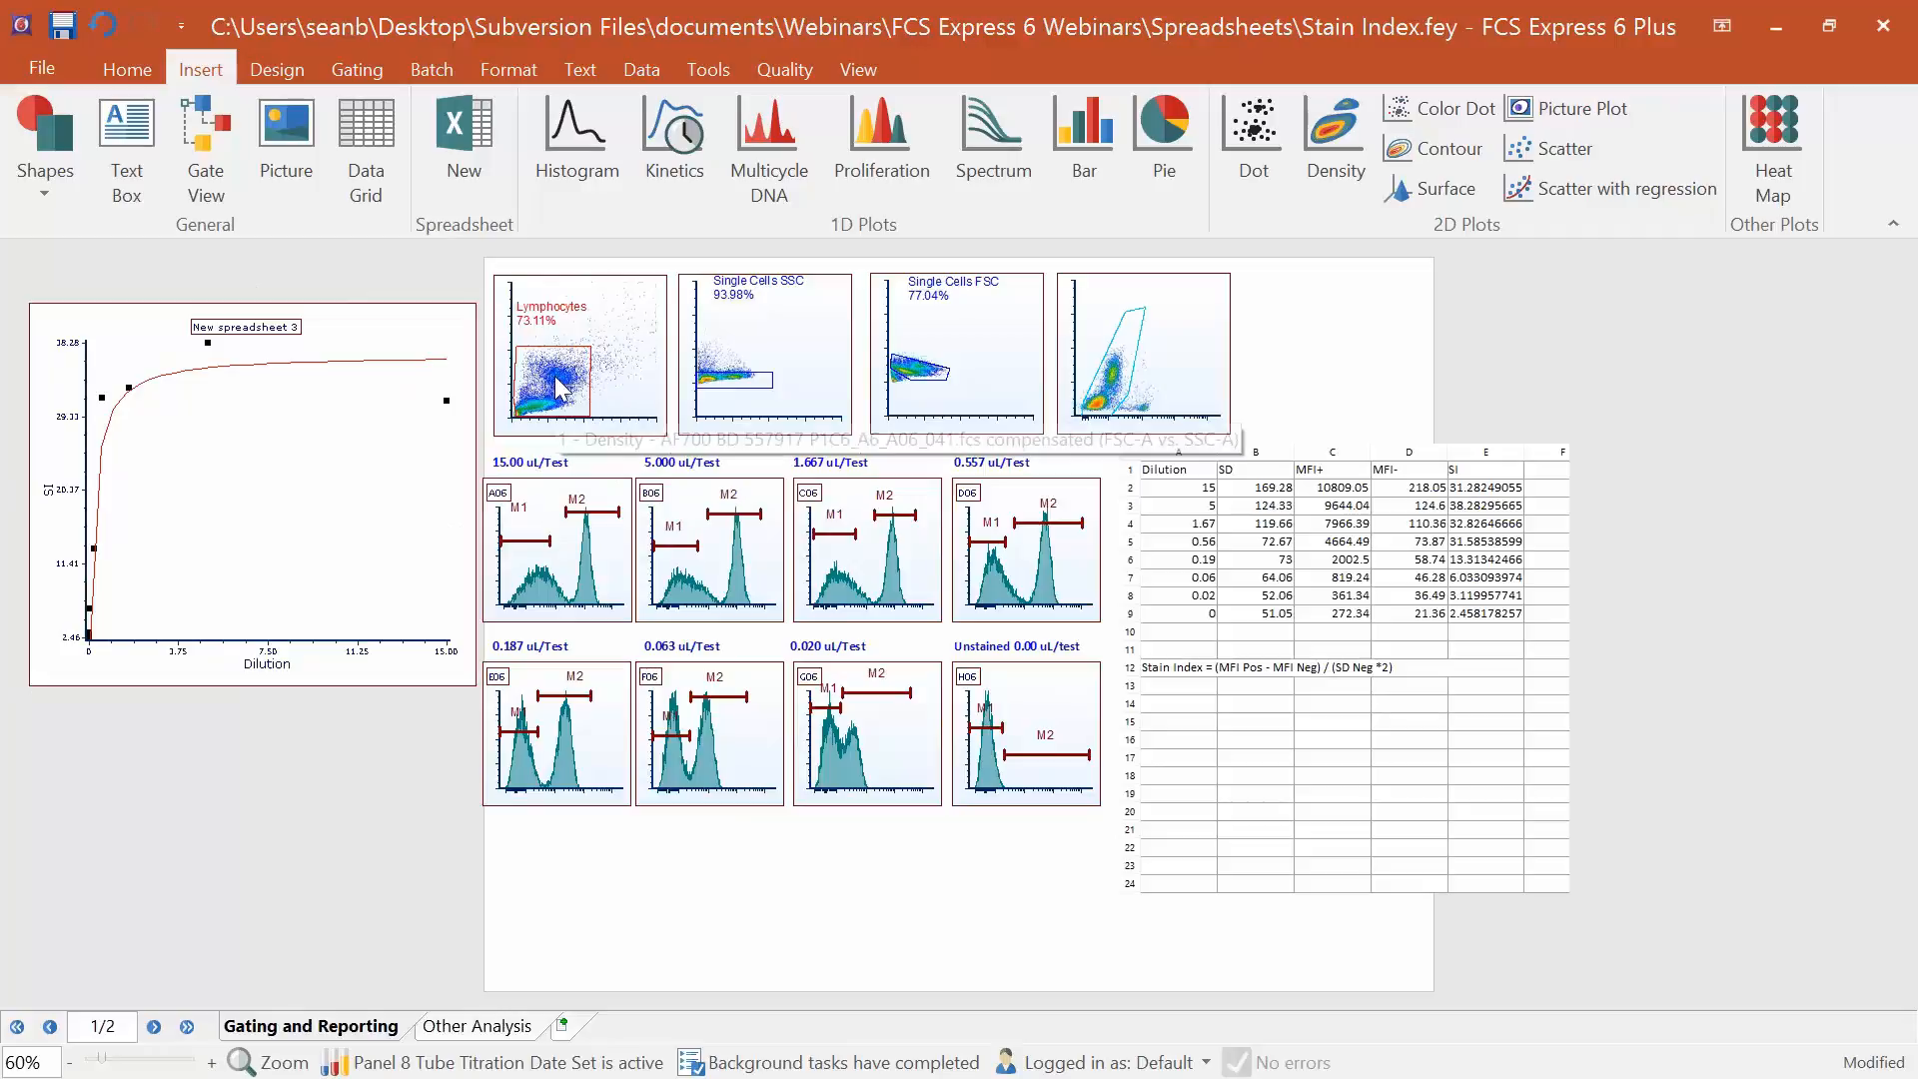
Resize and reposition the Lymphocytes gate on the first density plot of the Stain Index layout.
left_click(584, 375)
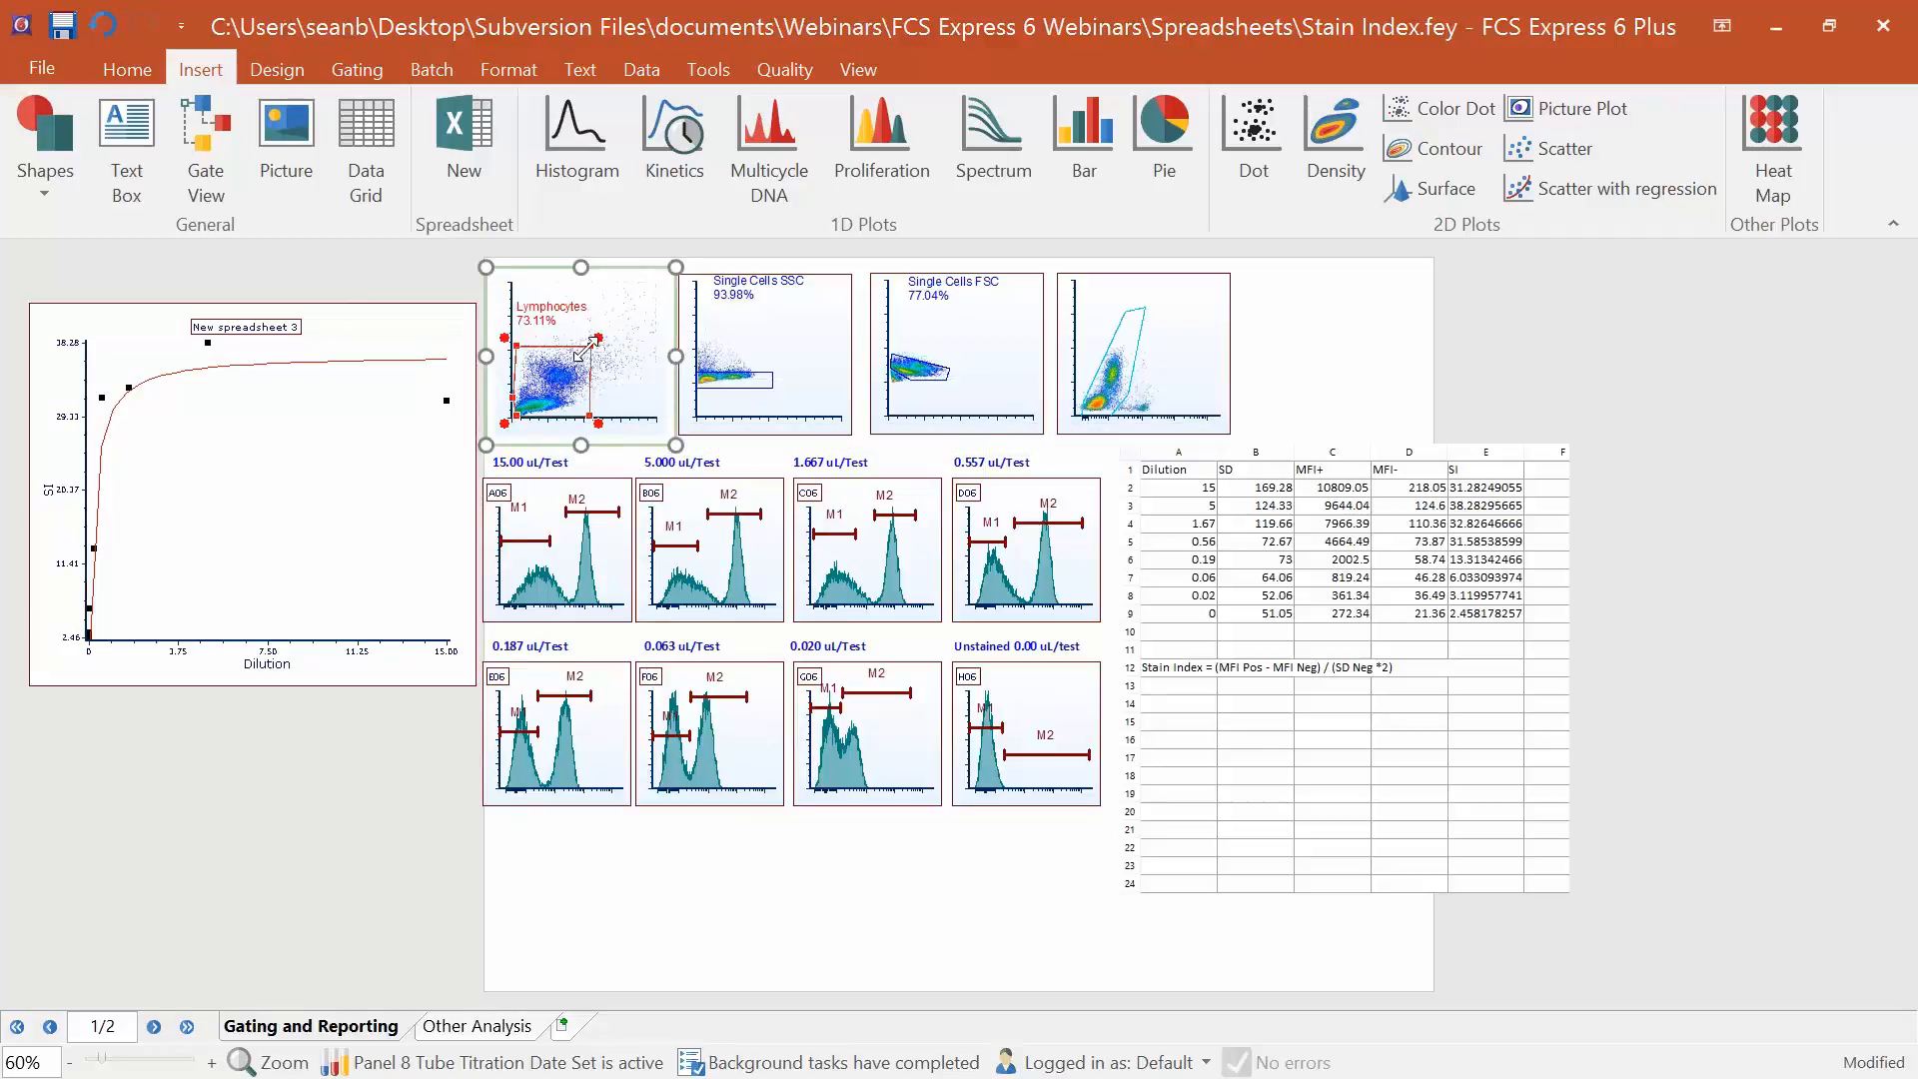
left_click_drag(588, 344, 583, 357)
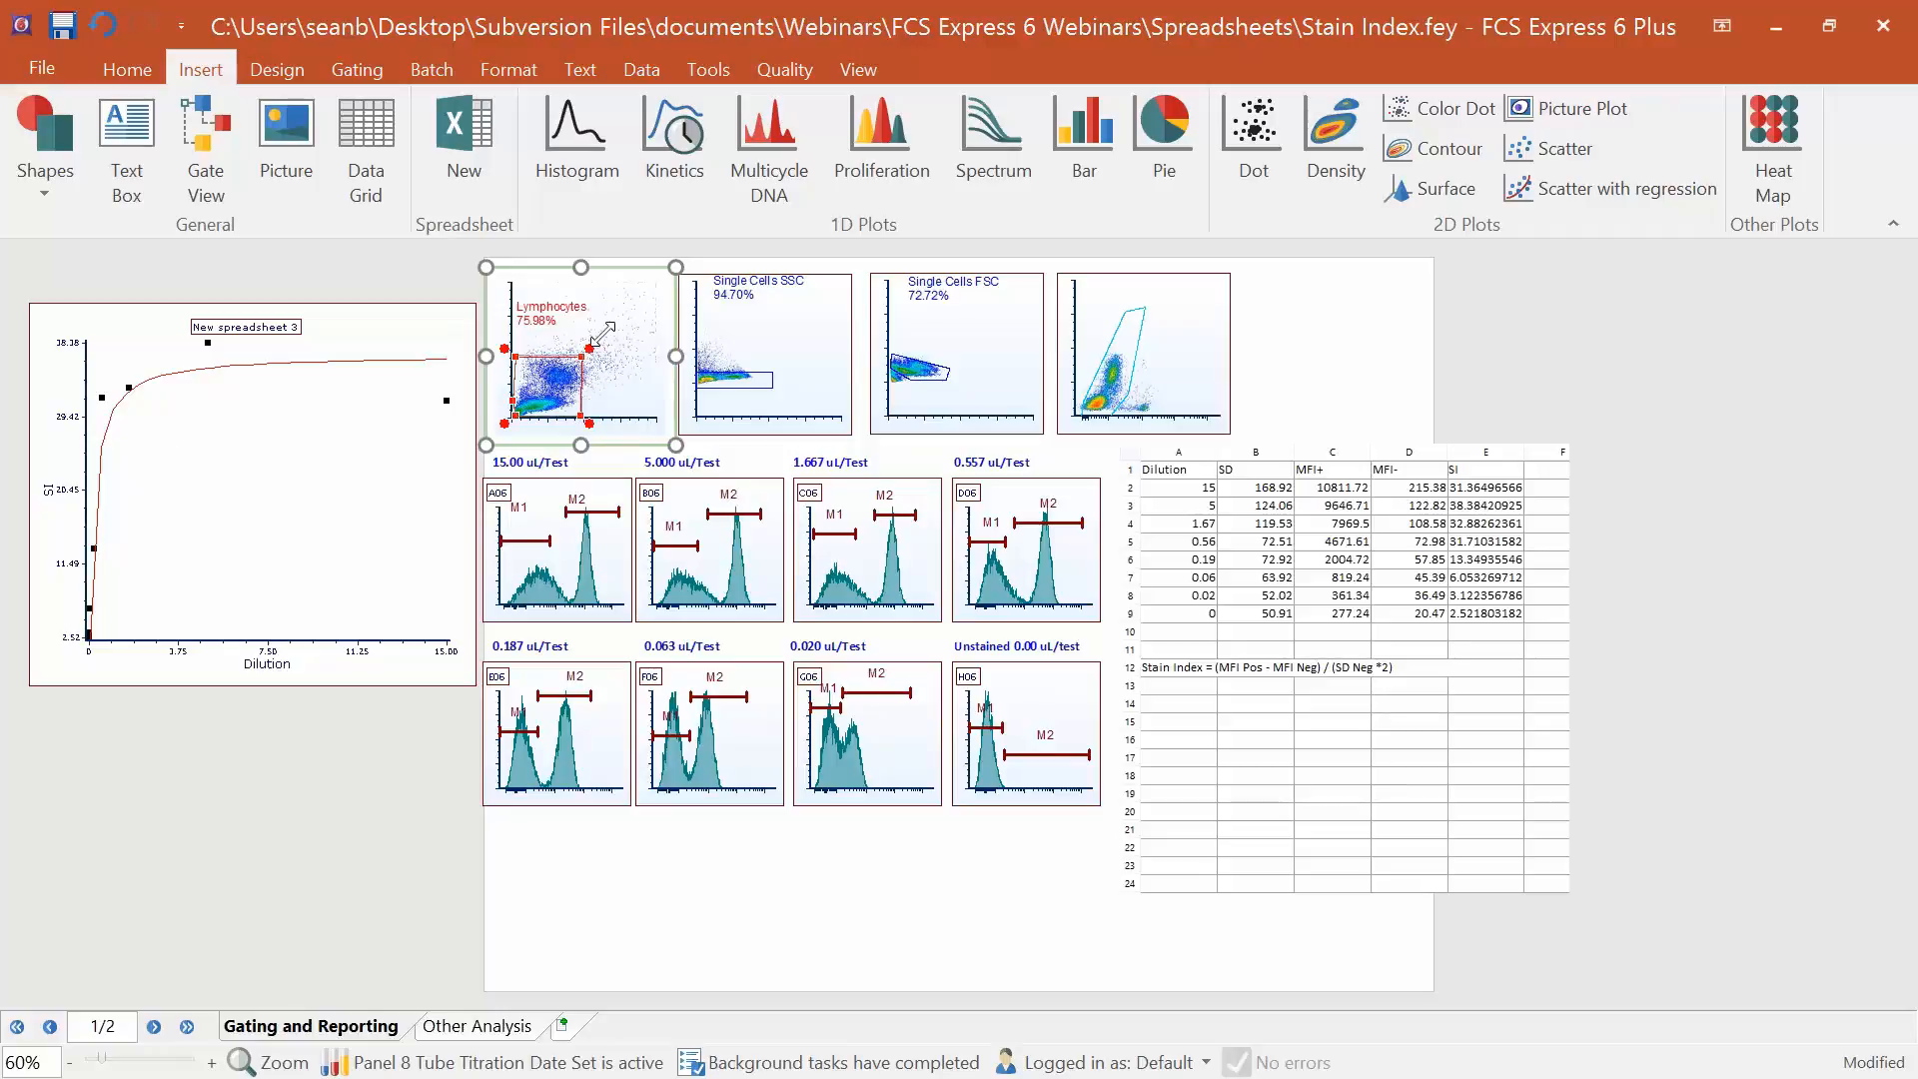
left_click_drag(603, 333, 601, 335)
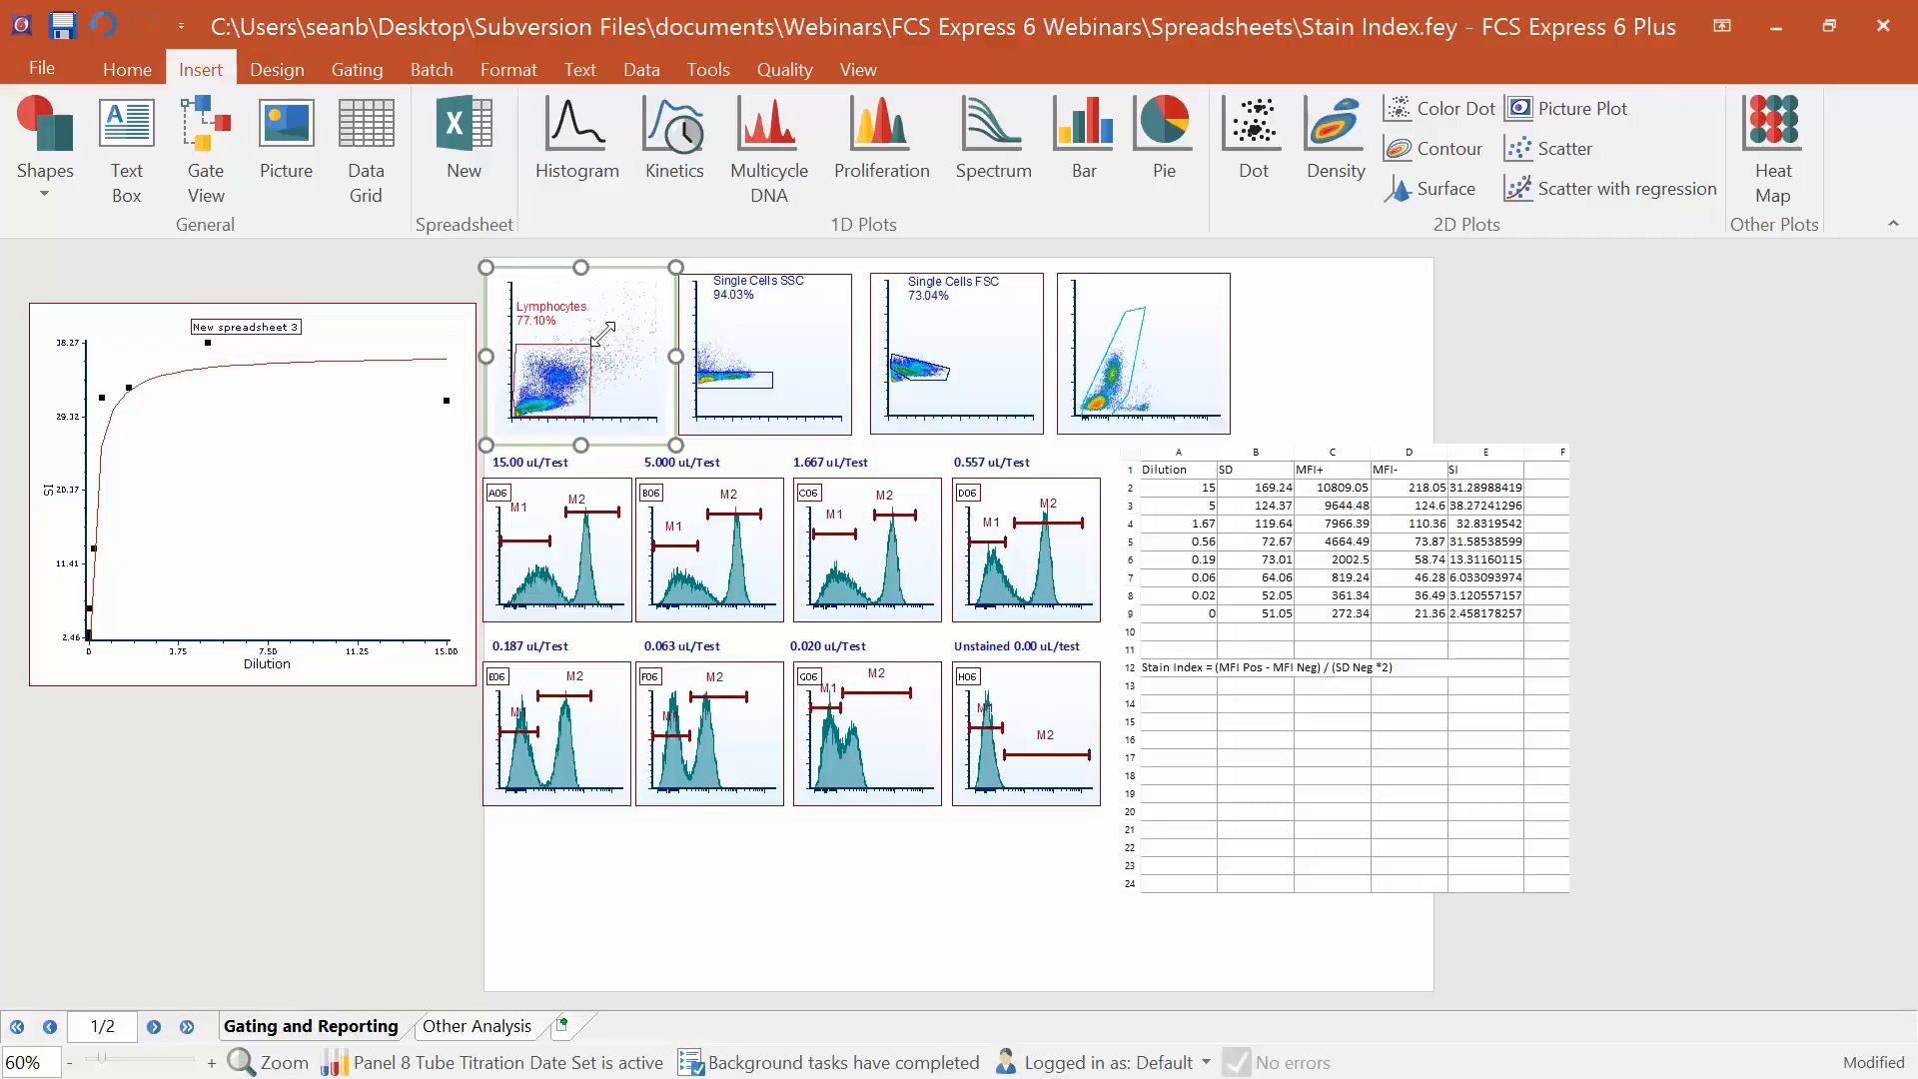
left_click(547, 404)
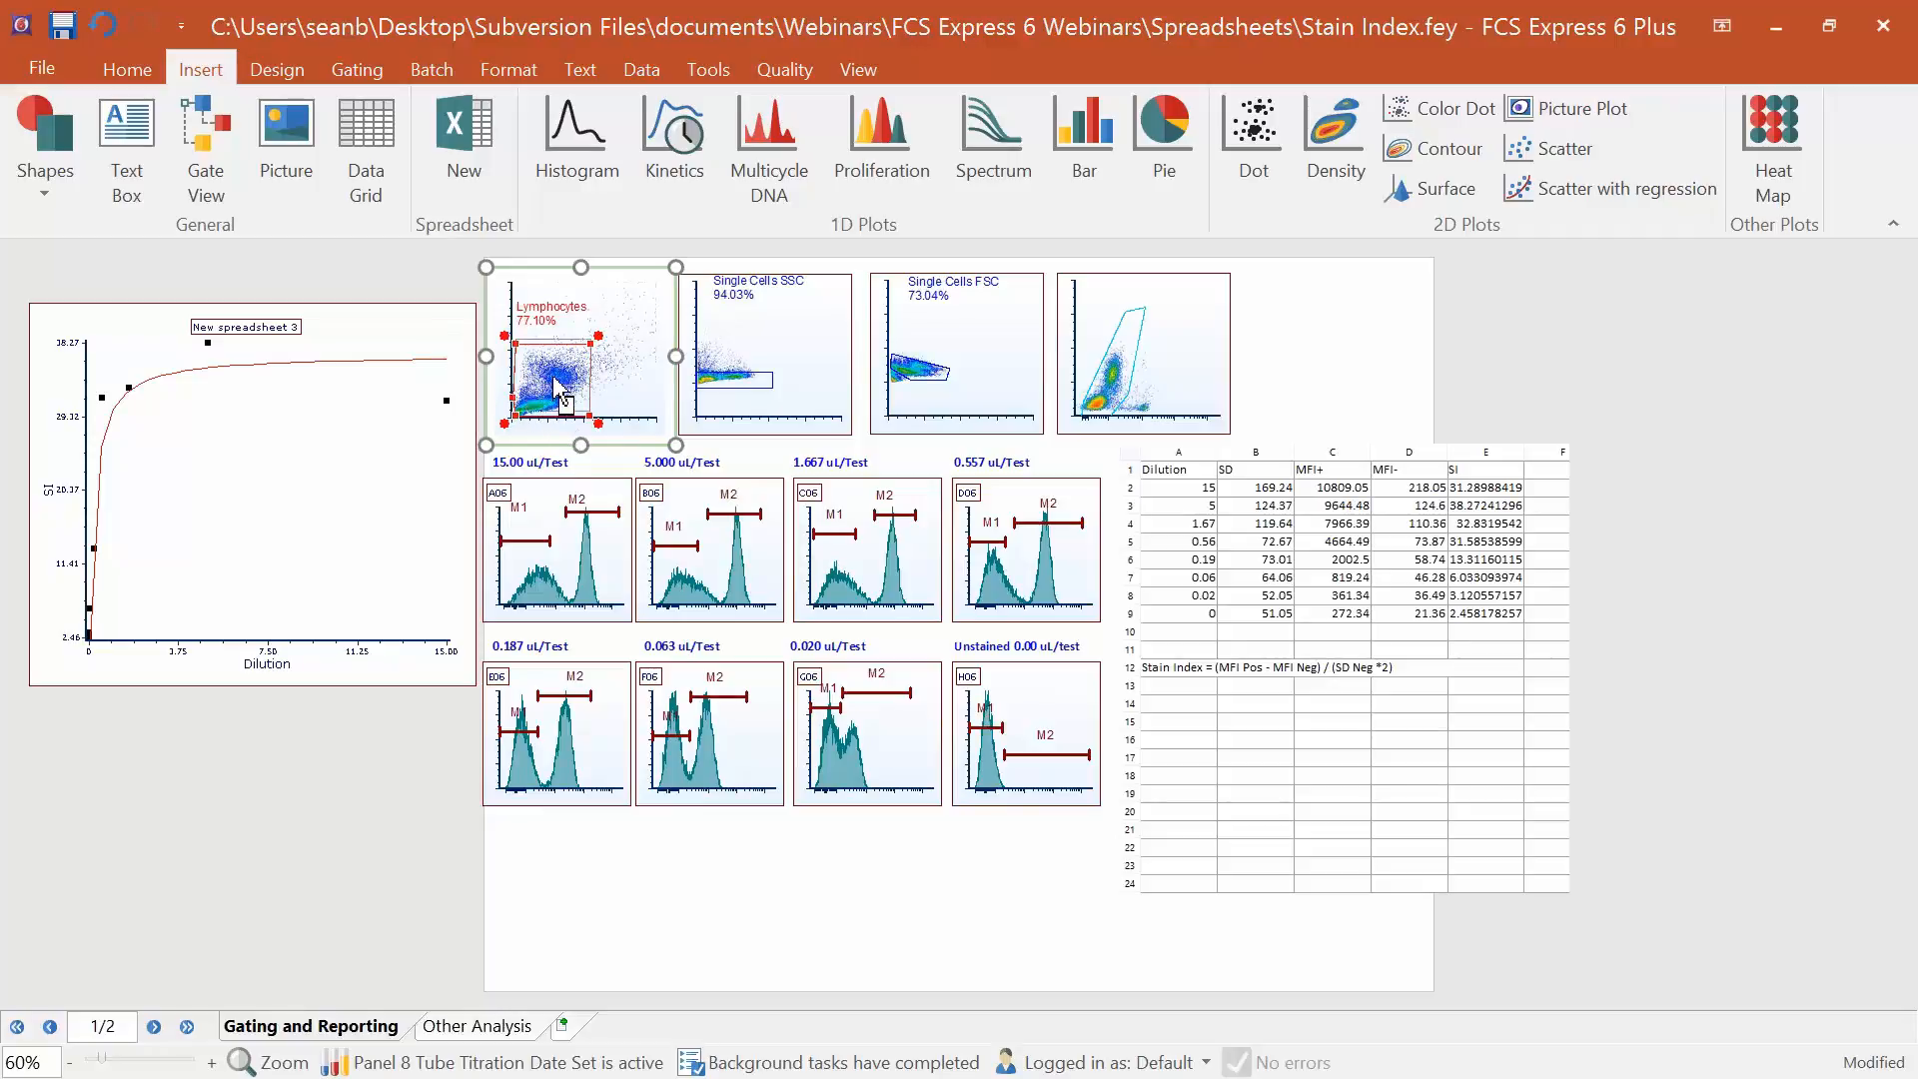
mouse_move(556, 378)
left_mouse_down()
mouse_move(569, 357)
mouse_move(543, 398)
left_mouse_up()
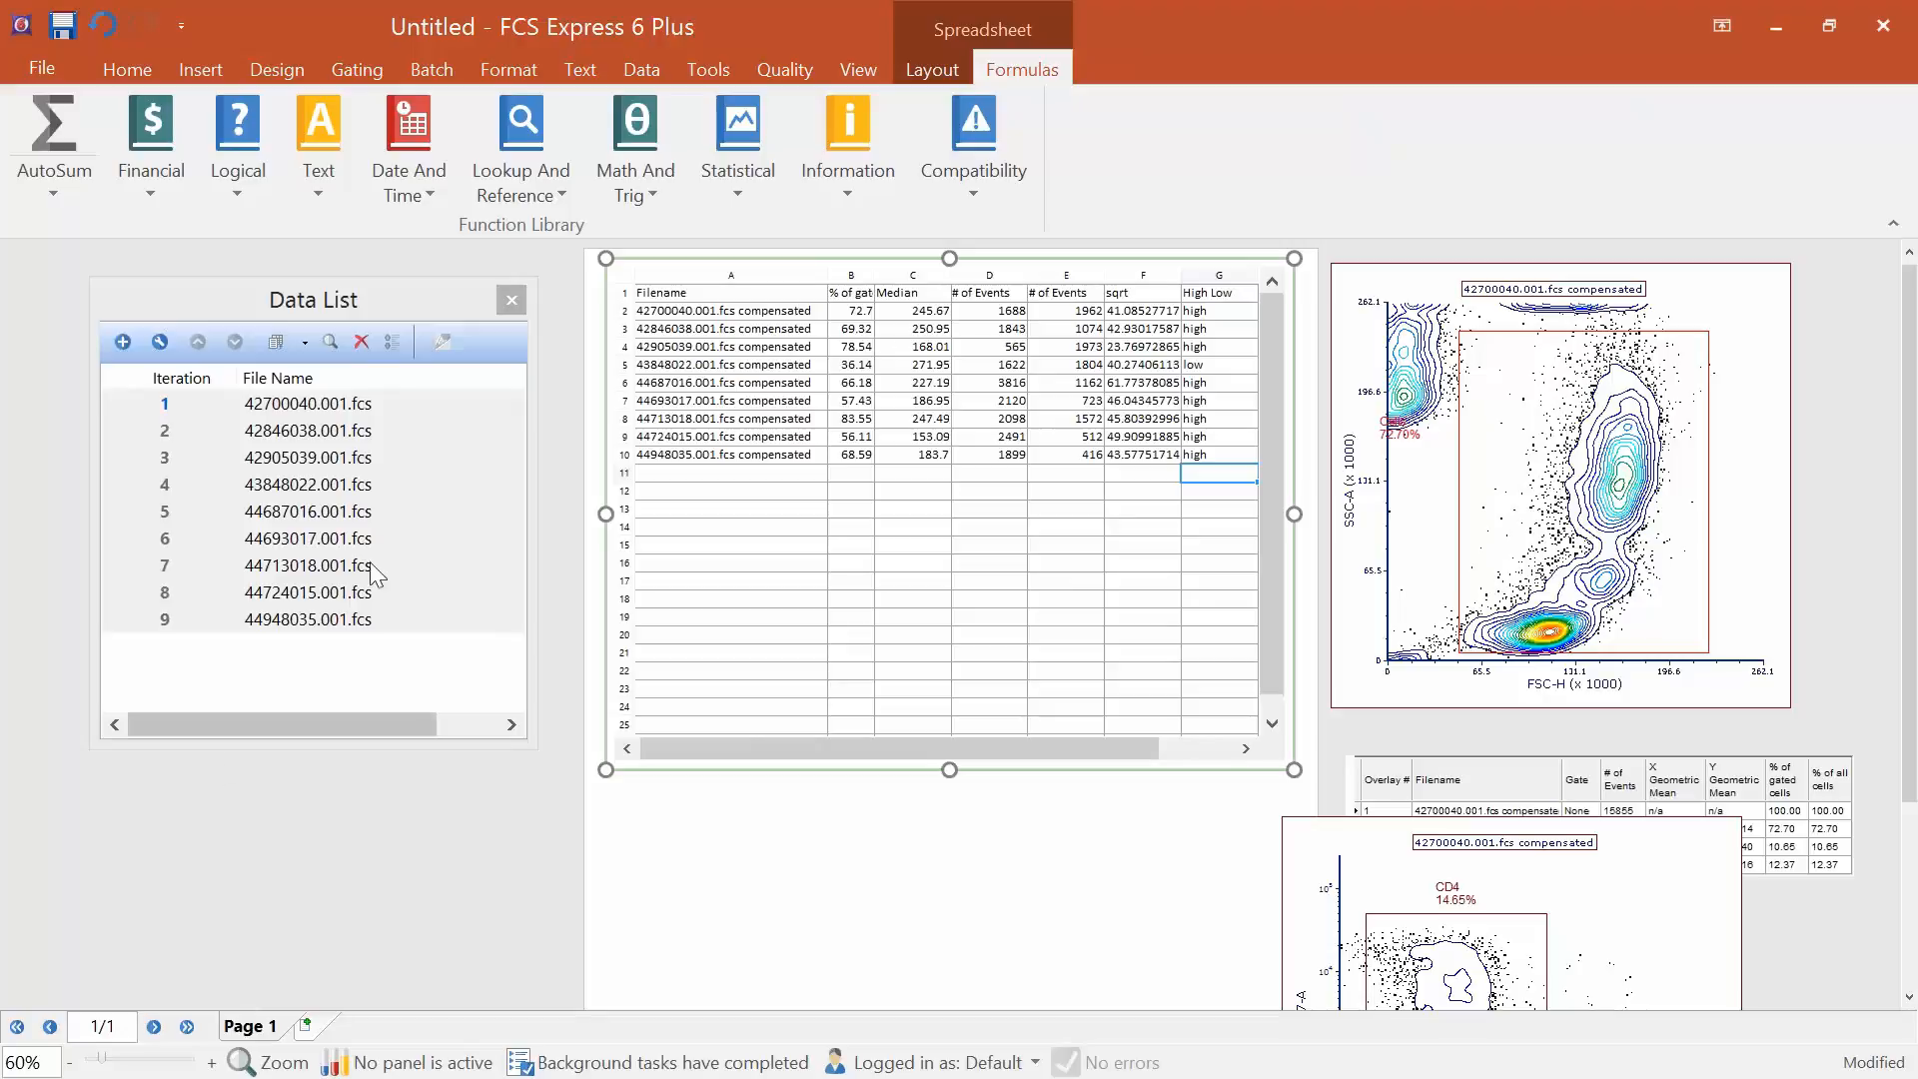
Open the High Low formula in cell G2 and examine the IF function's operands and example formula in the online manual.
left_click(1218, 313)
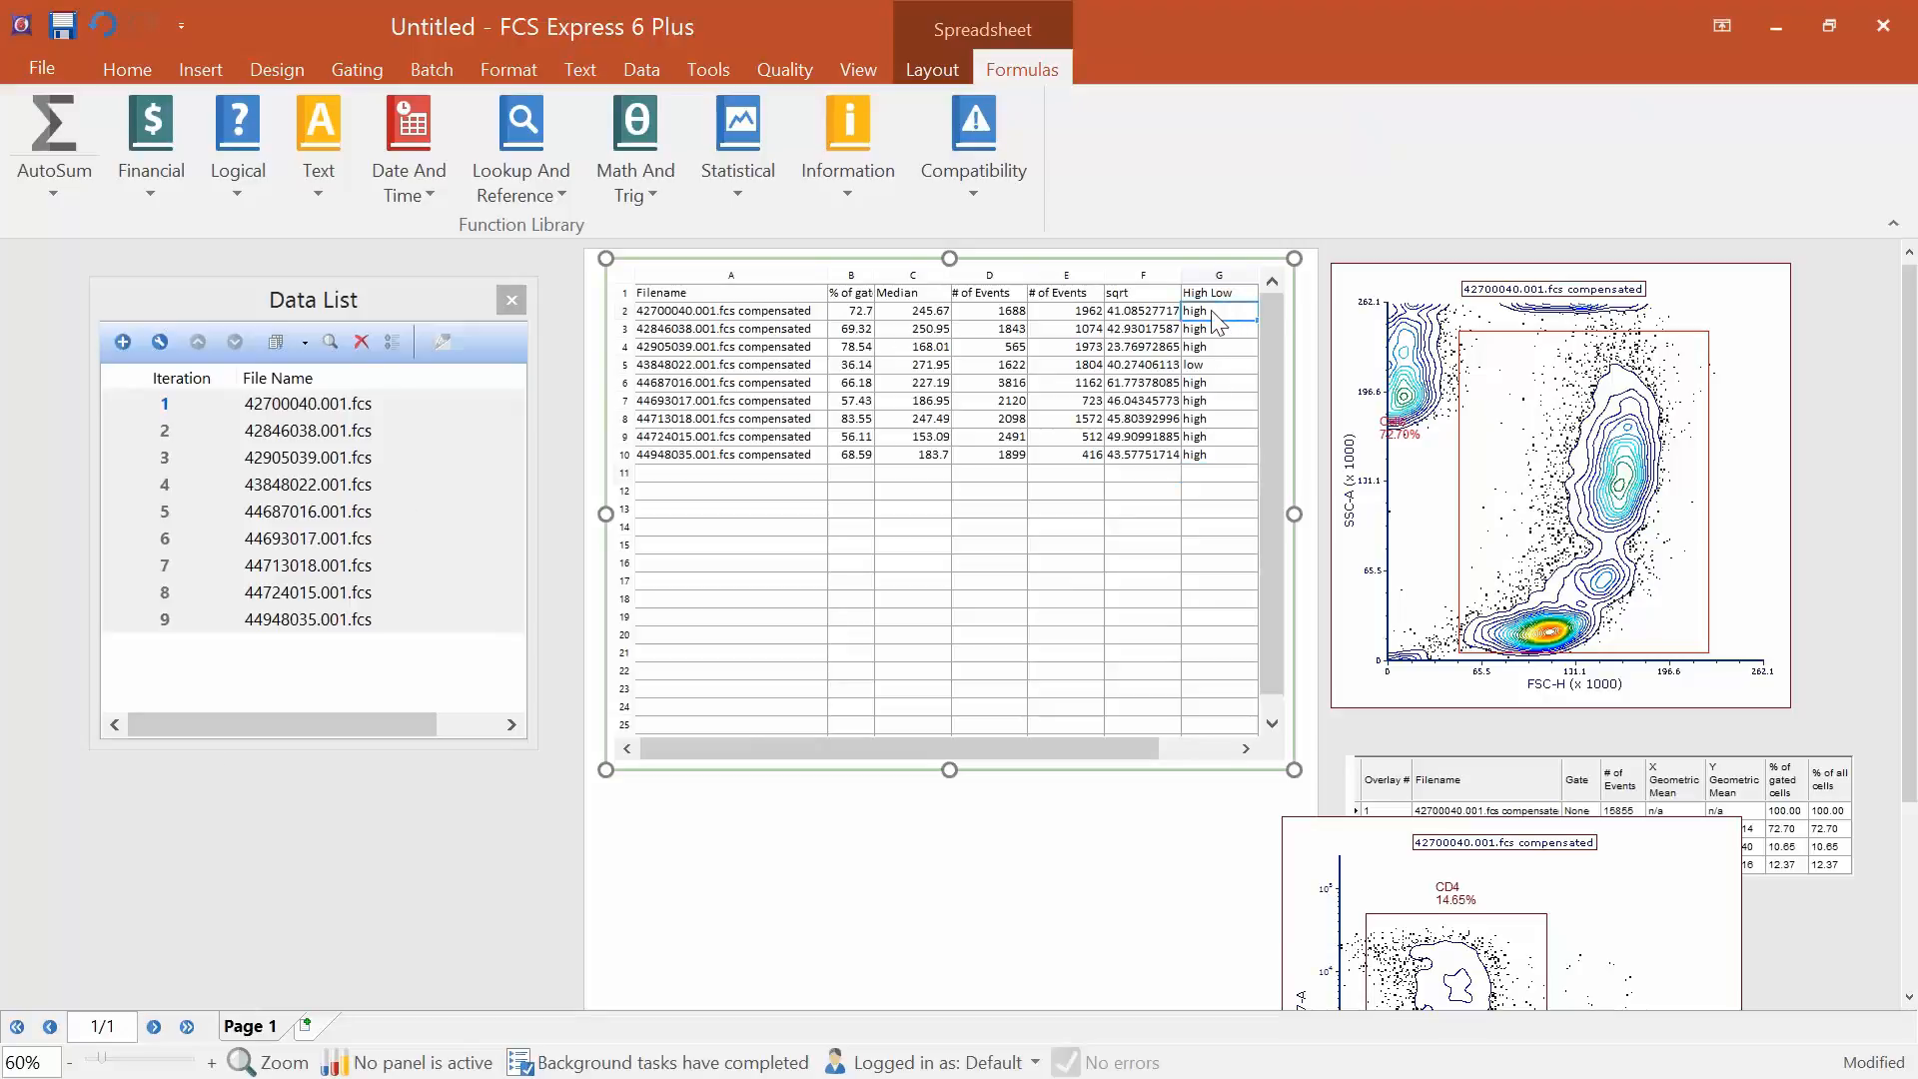
double_click(1209, 319)
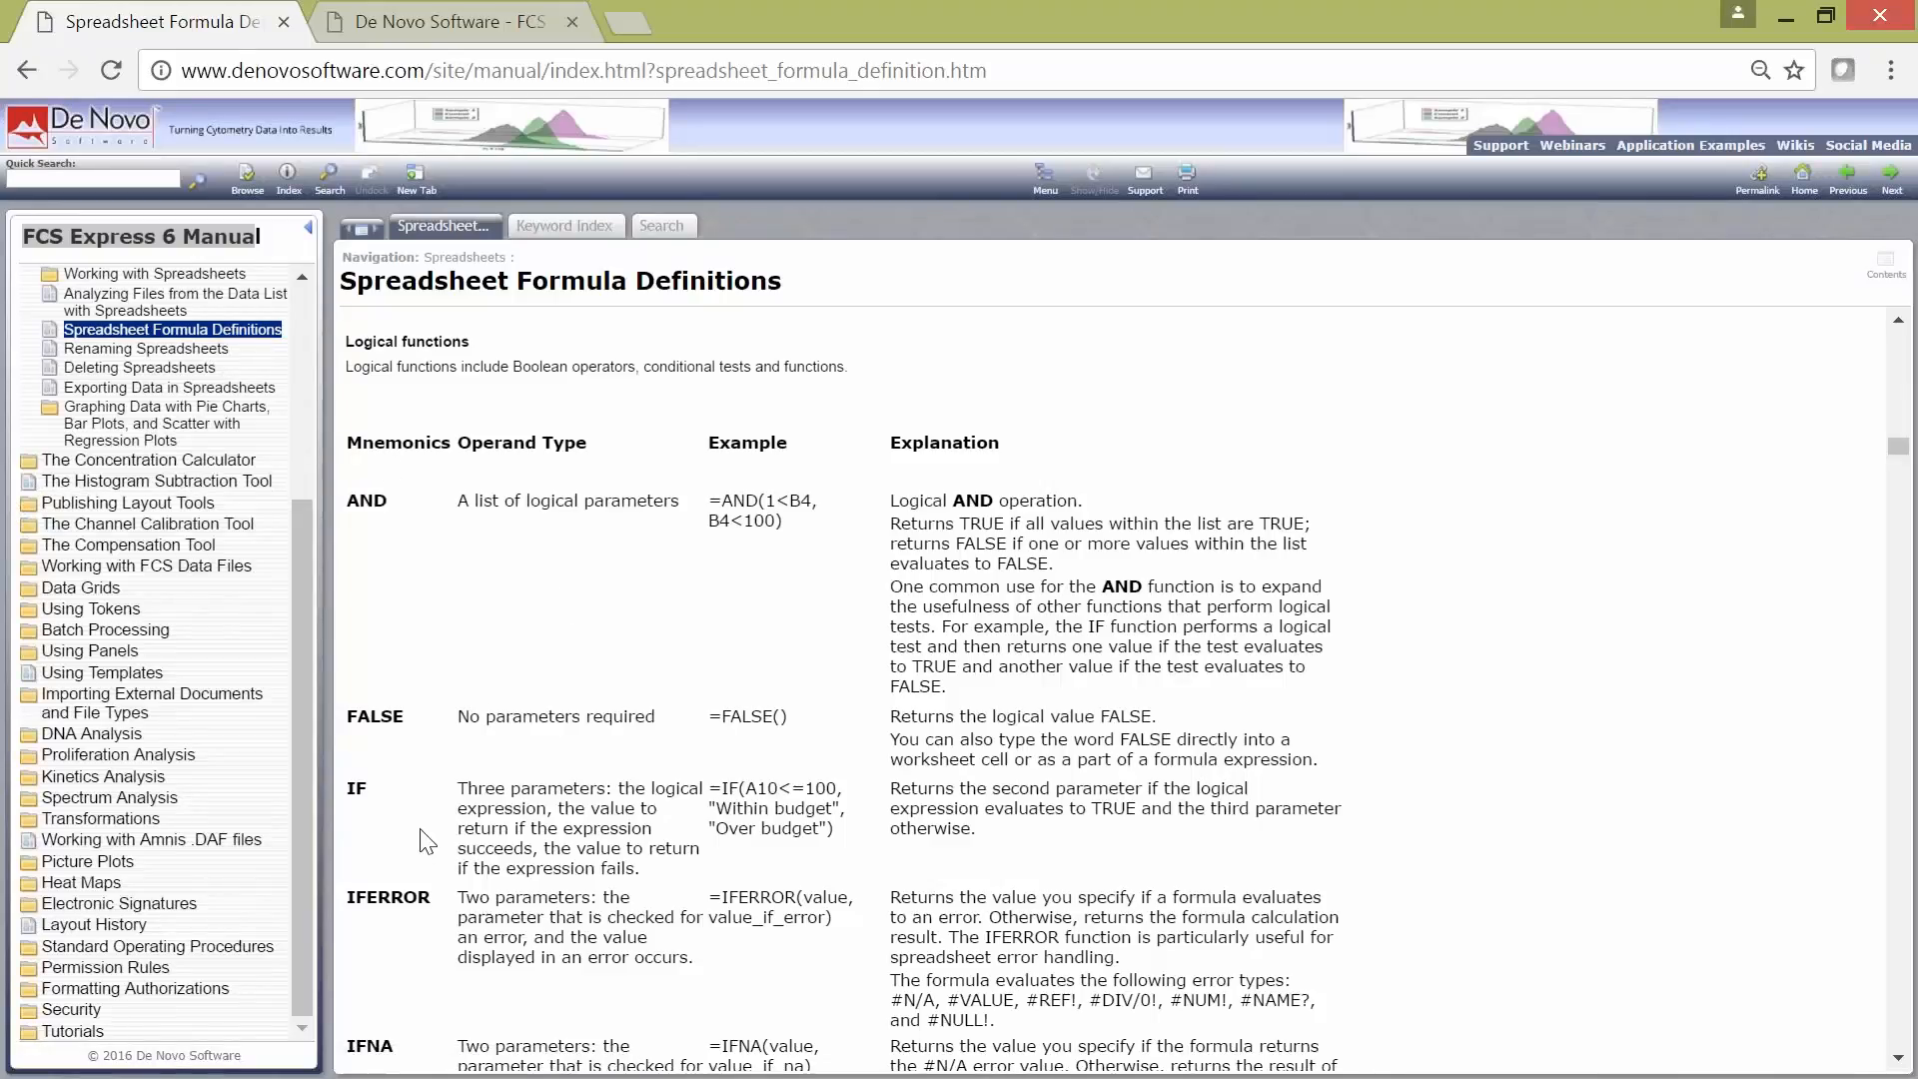
left_click_drag(462, 792, 921, 844)
left_click(921, 844)
left_click_drag(711, 788, 829, 829)
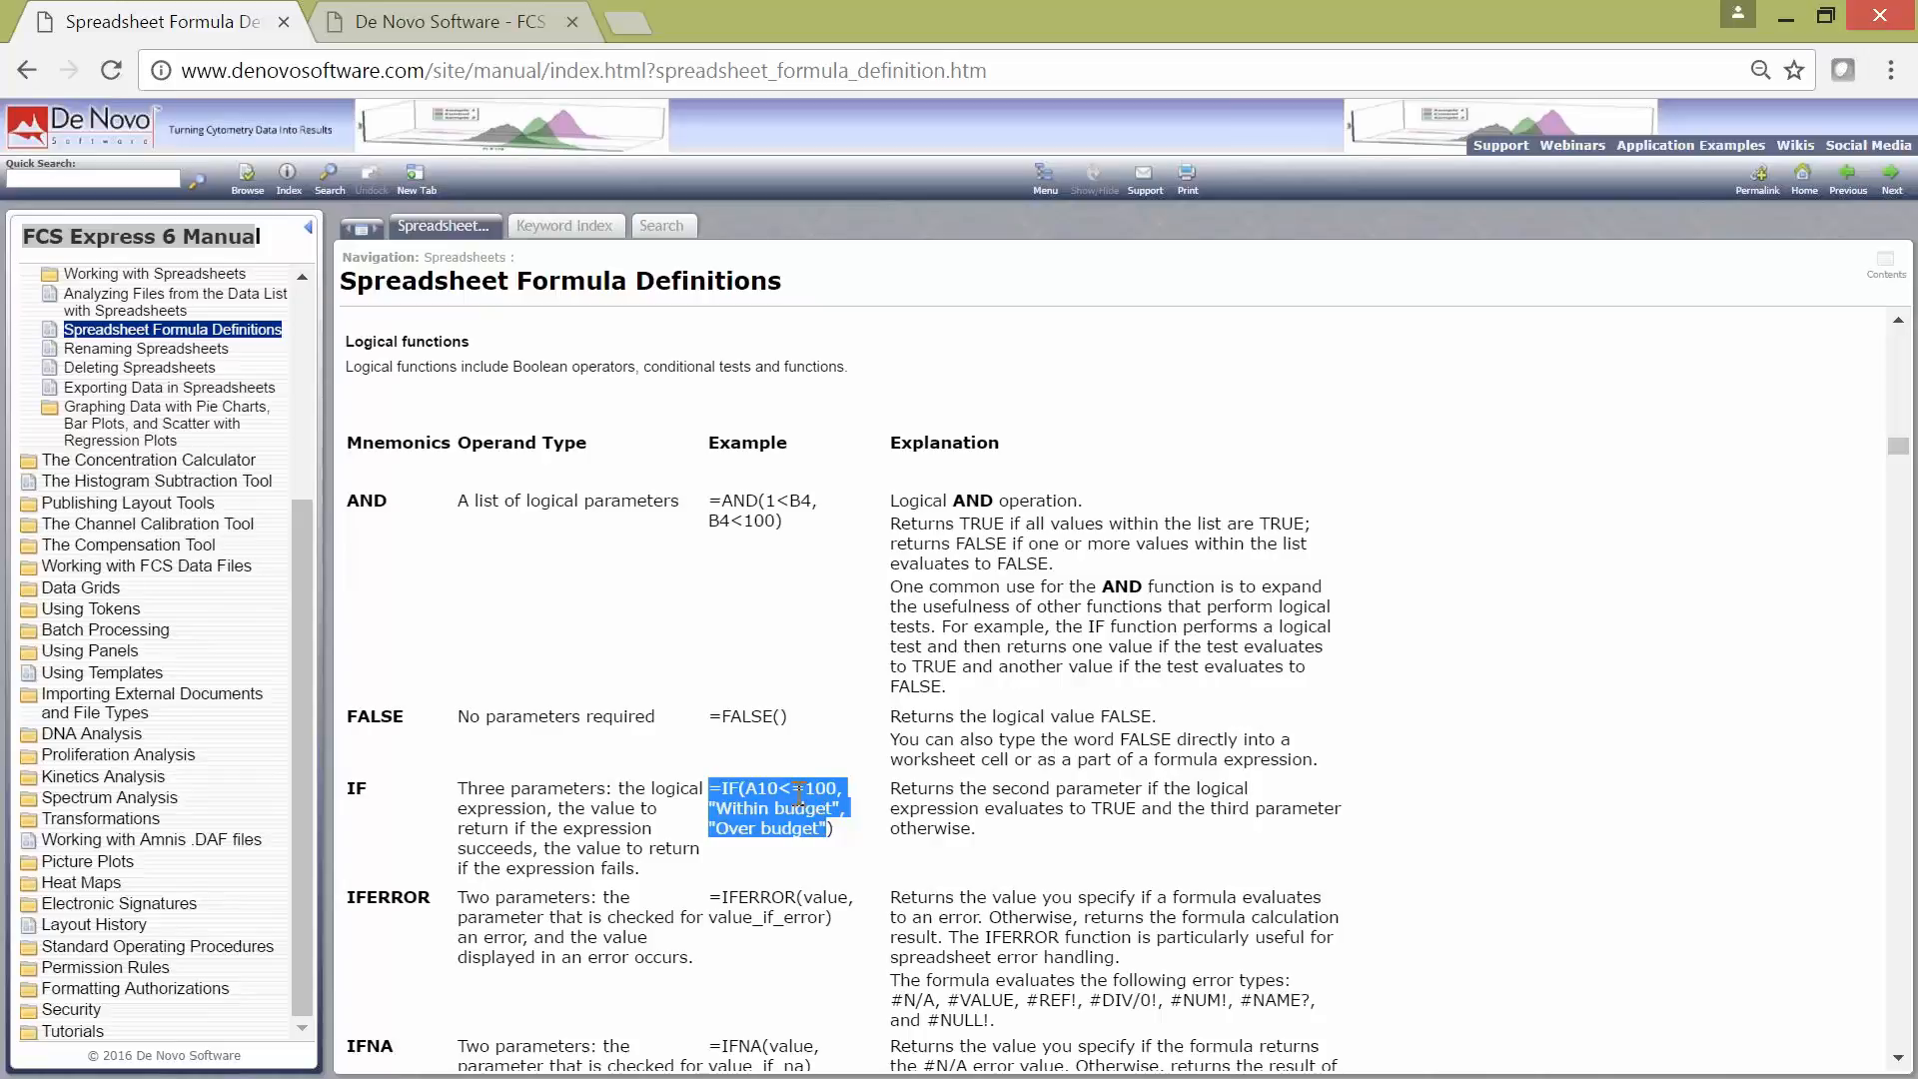
left_click(741, 792)
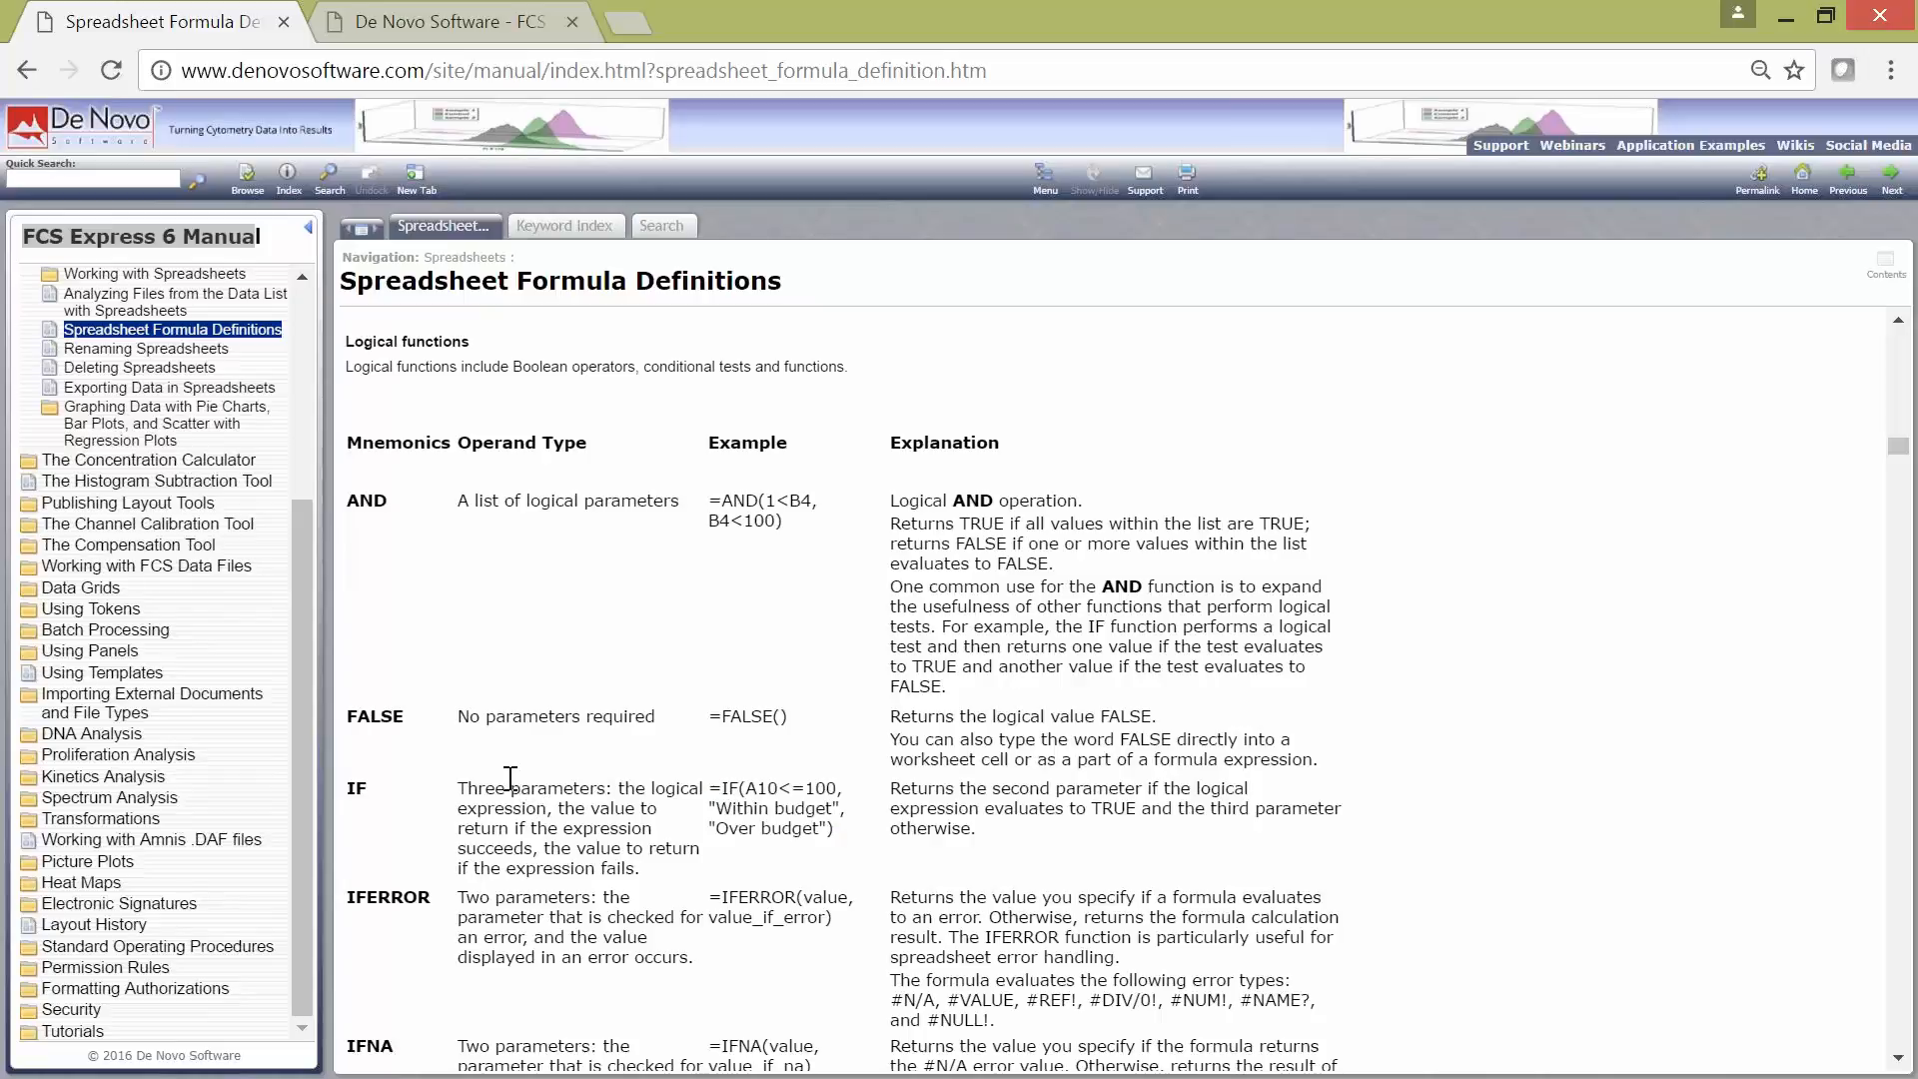
Switch back to FCS Express and leave the High Low formula in cell G2.
key("alt+Tab")
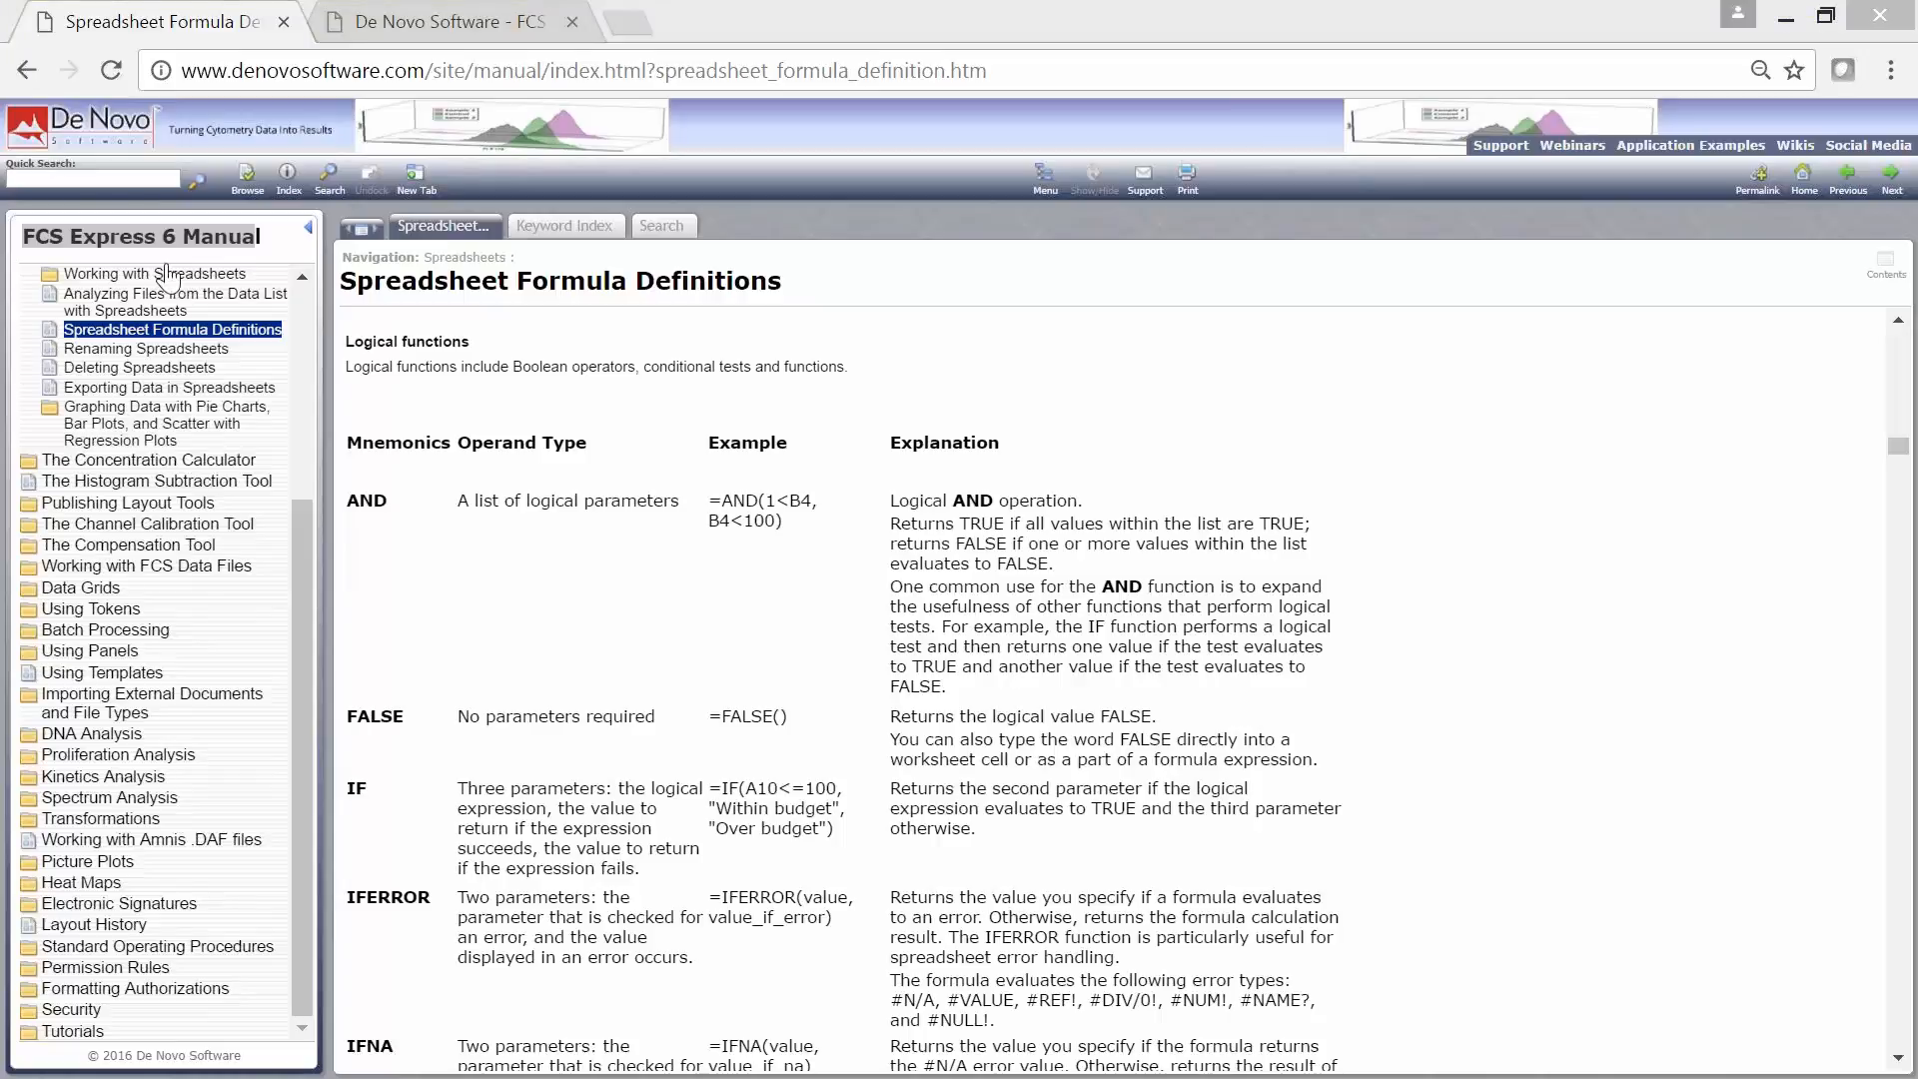
left_click(1788, 22)
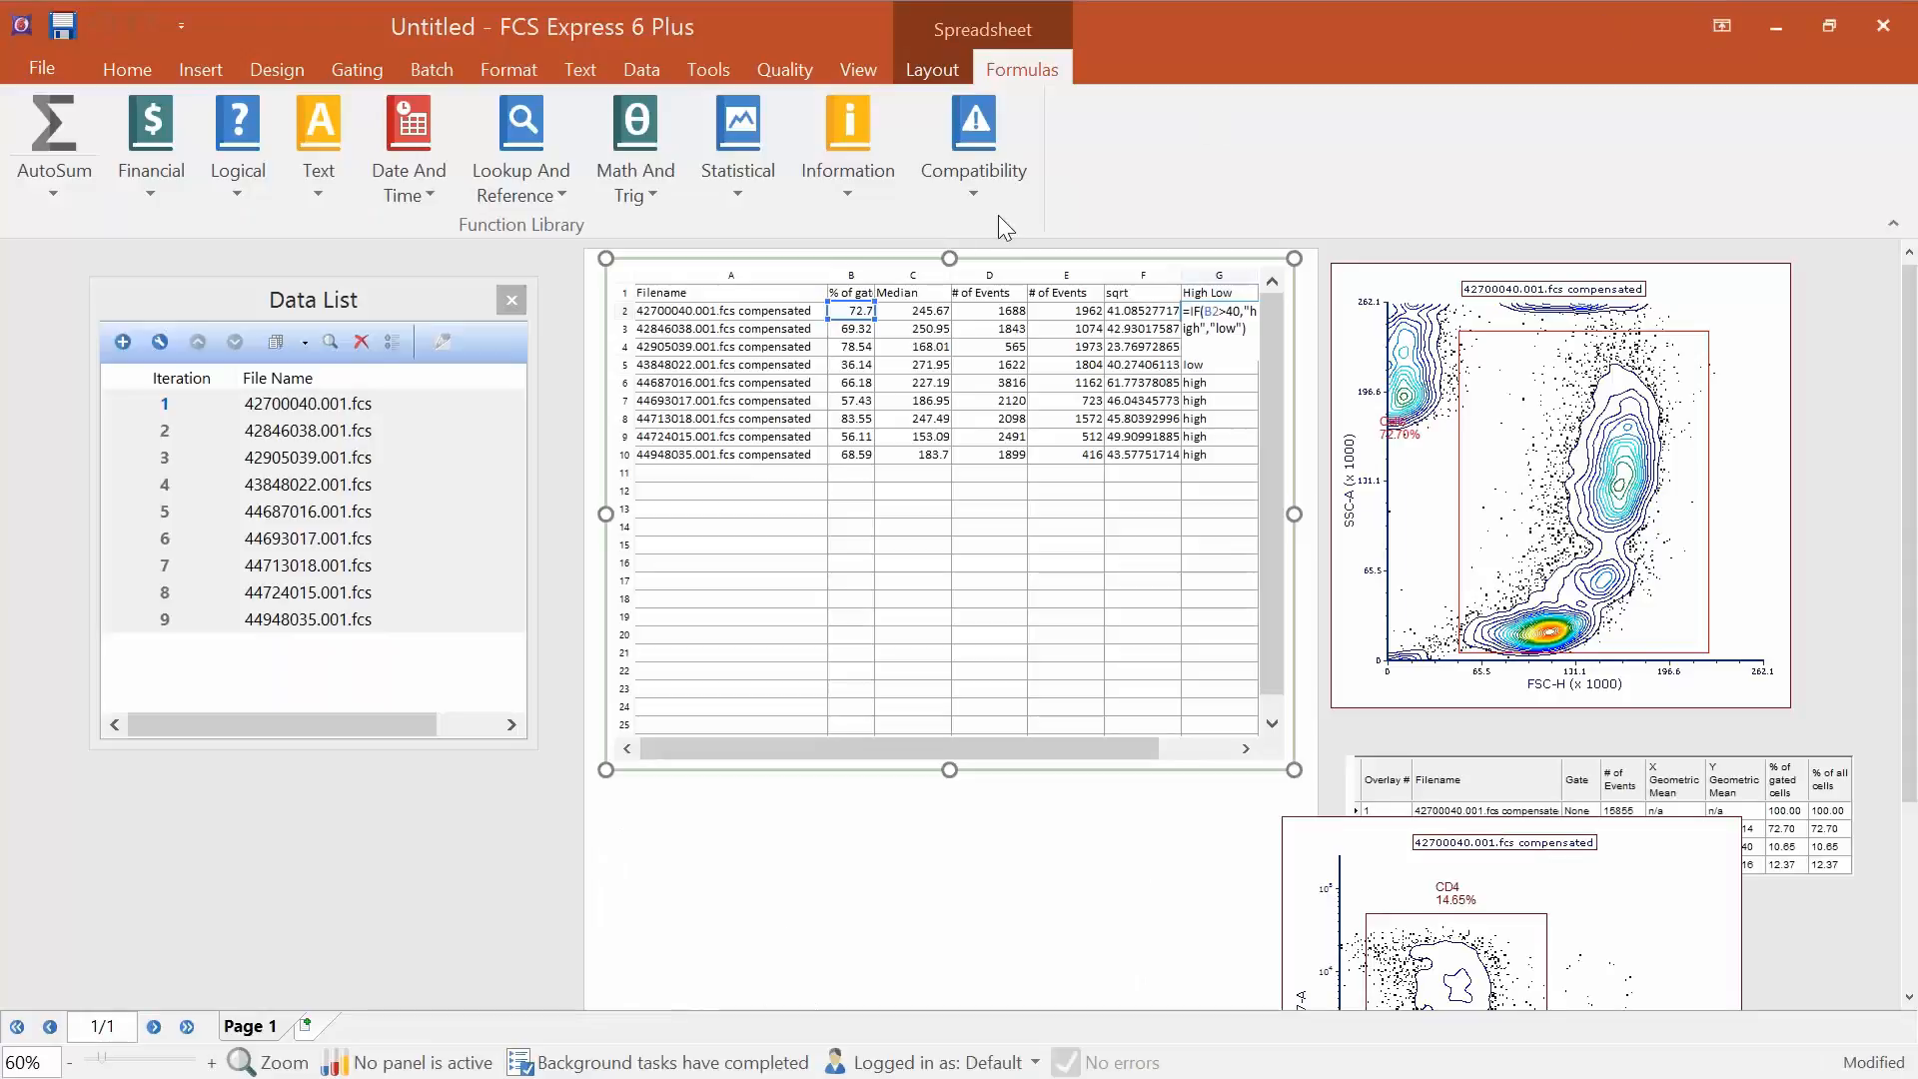
left_click(27, 445)
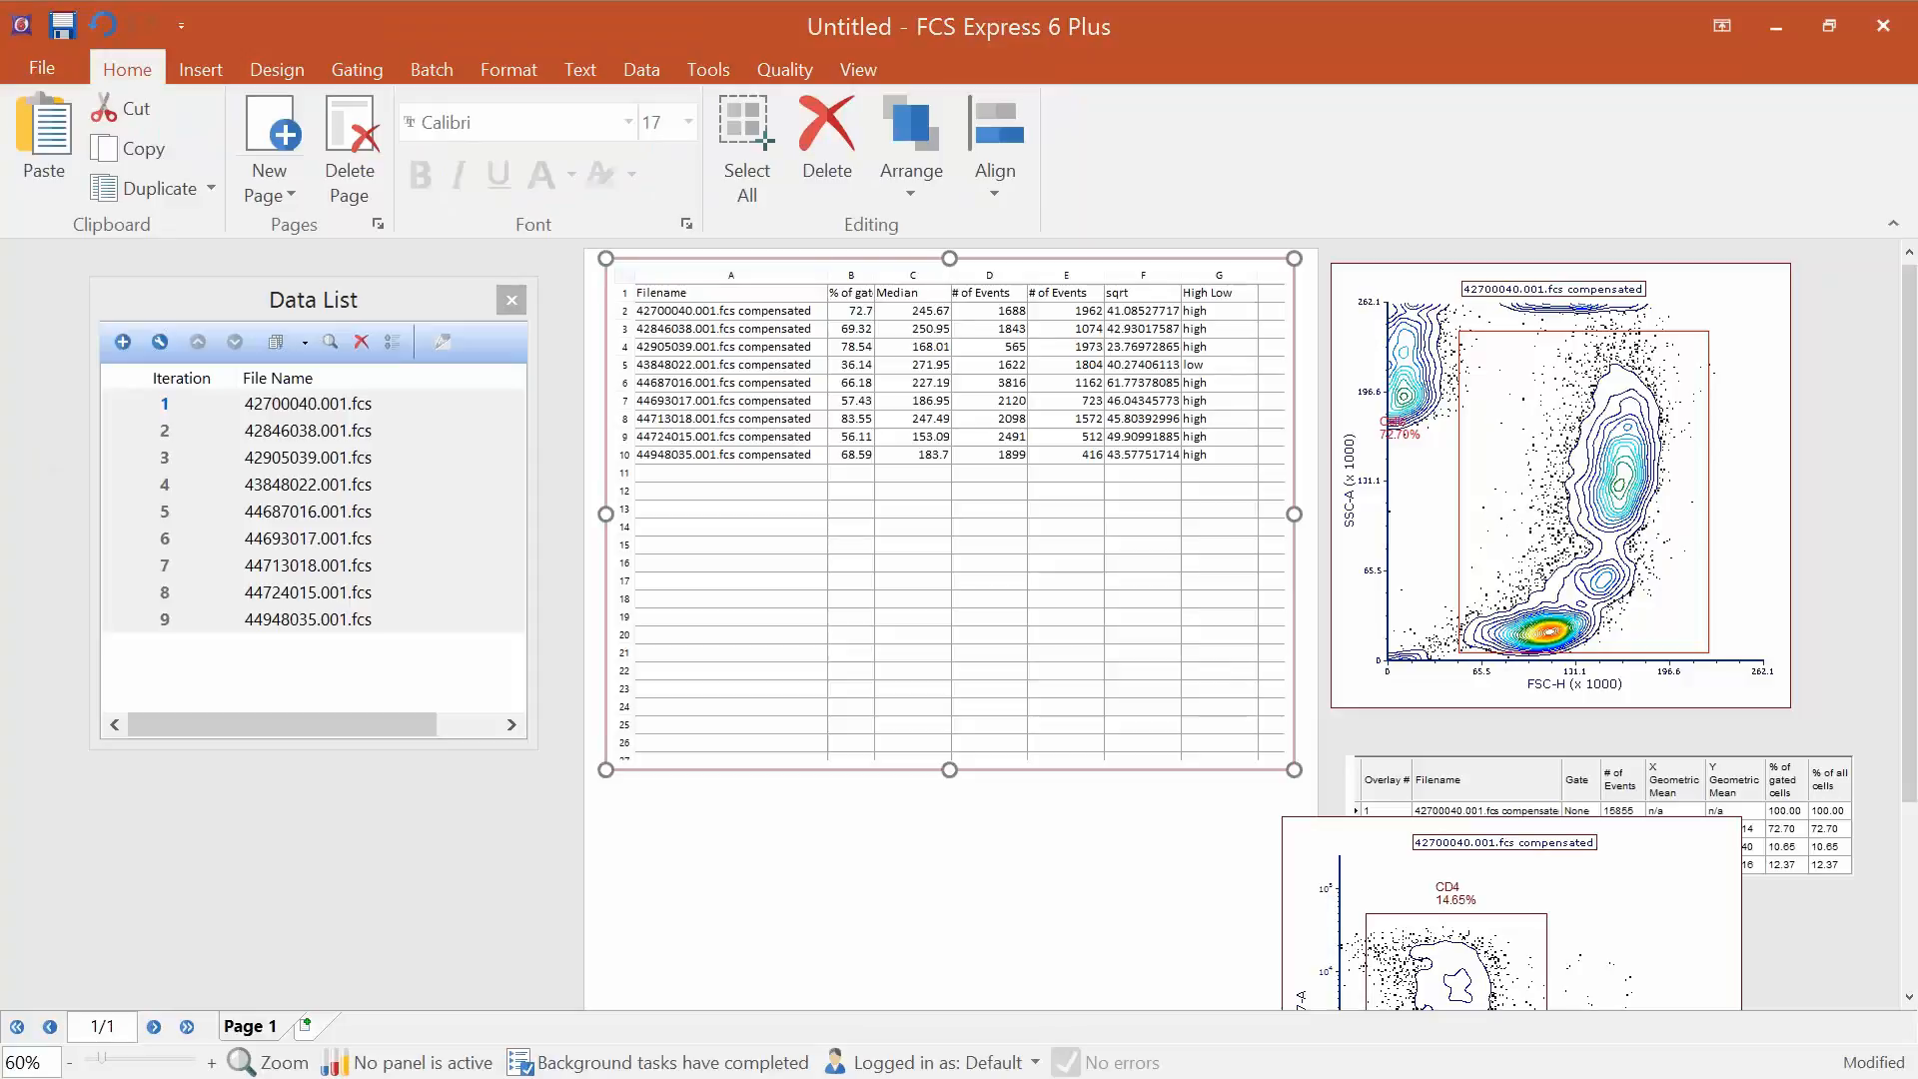
left_click(566, 305)
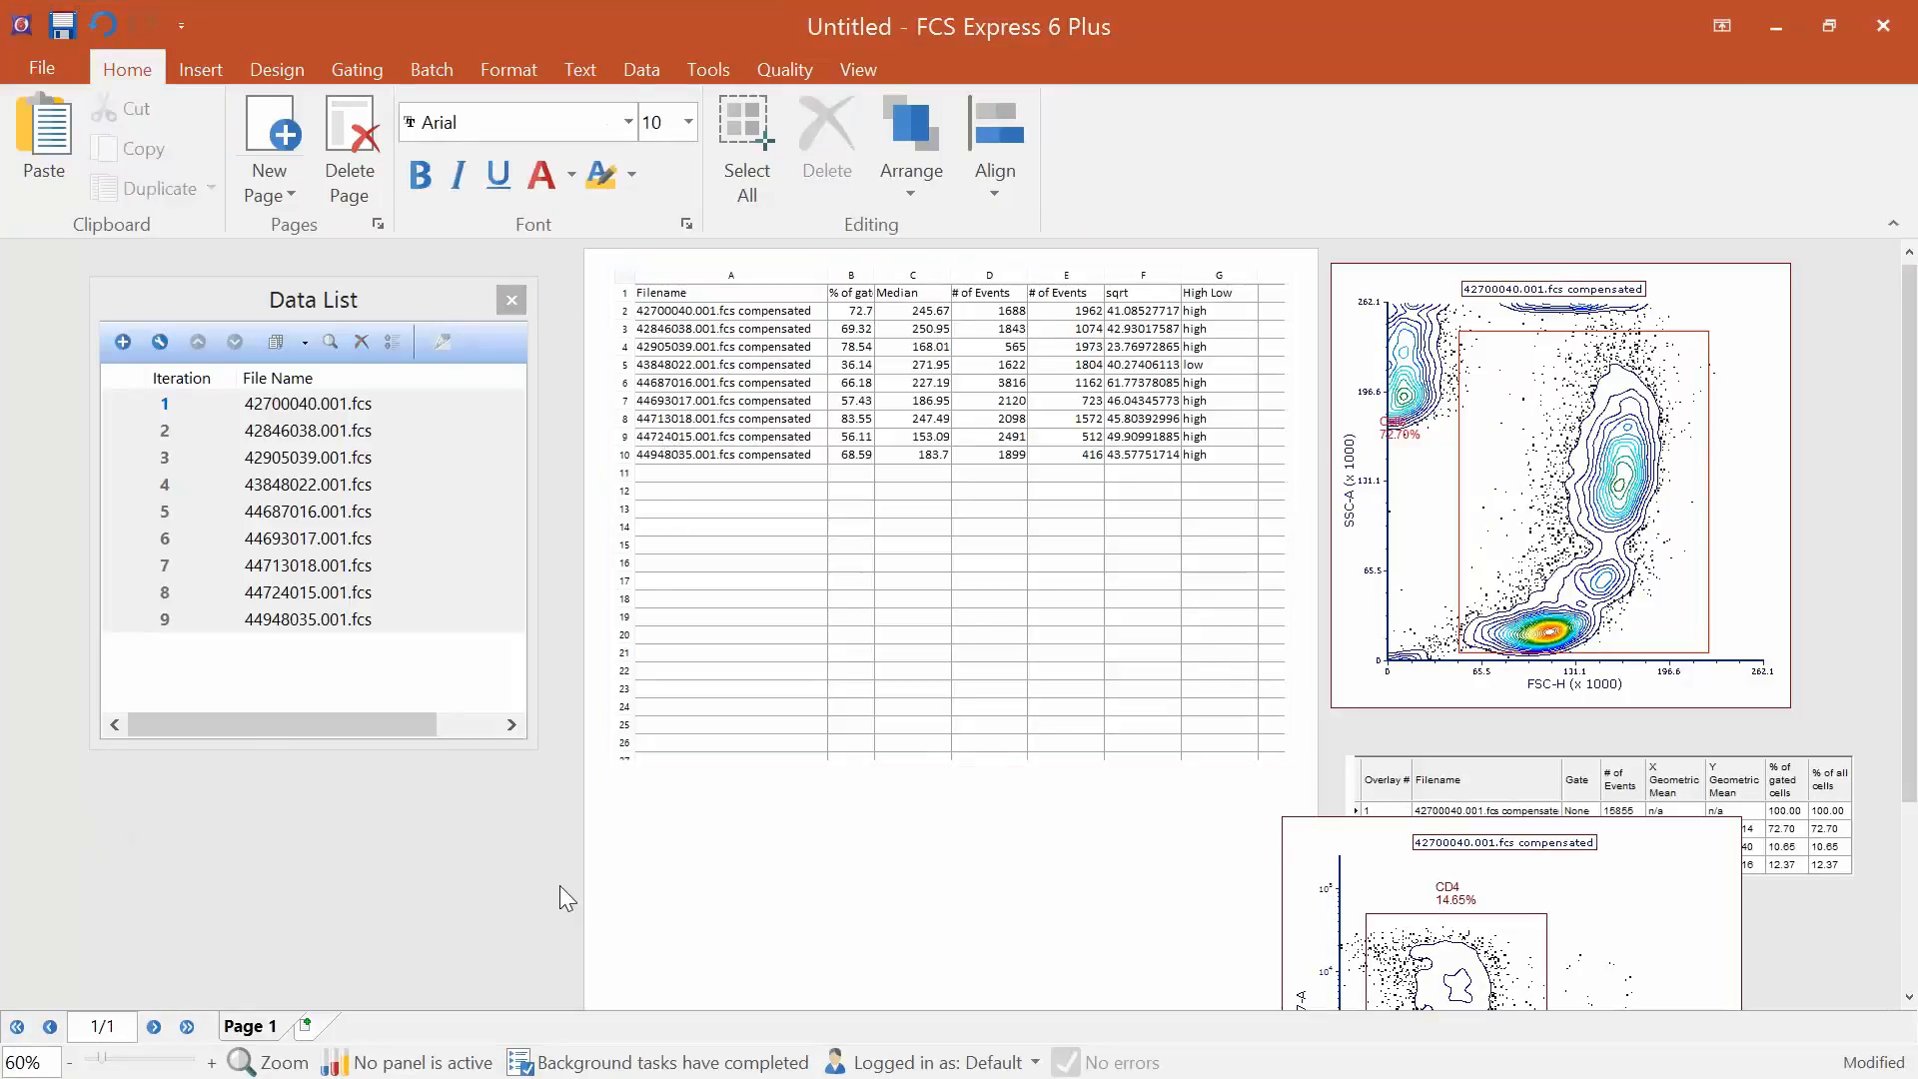
Format the spreadsheet so that its data uses values in the first row as labels.
left_click(1262, 290)
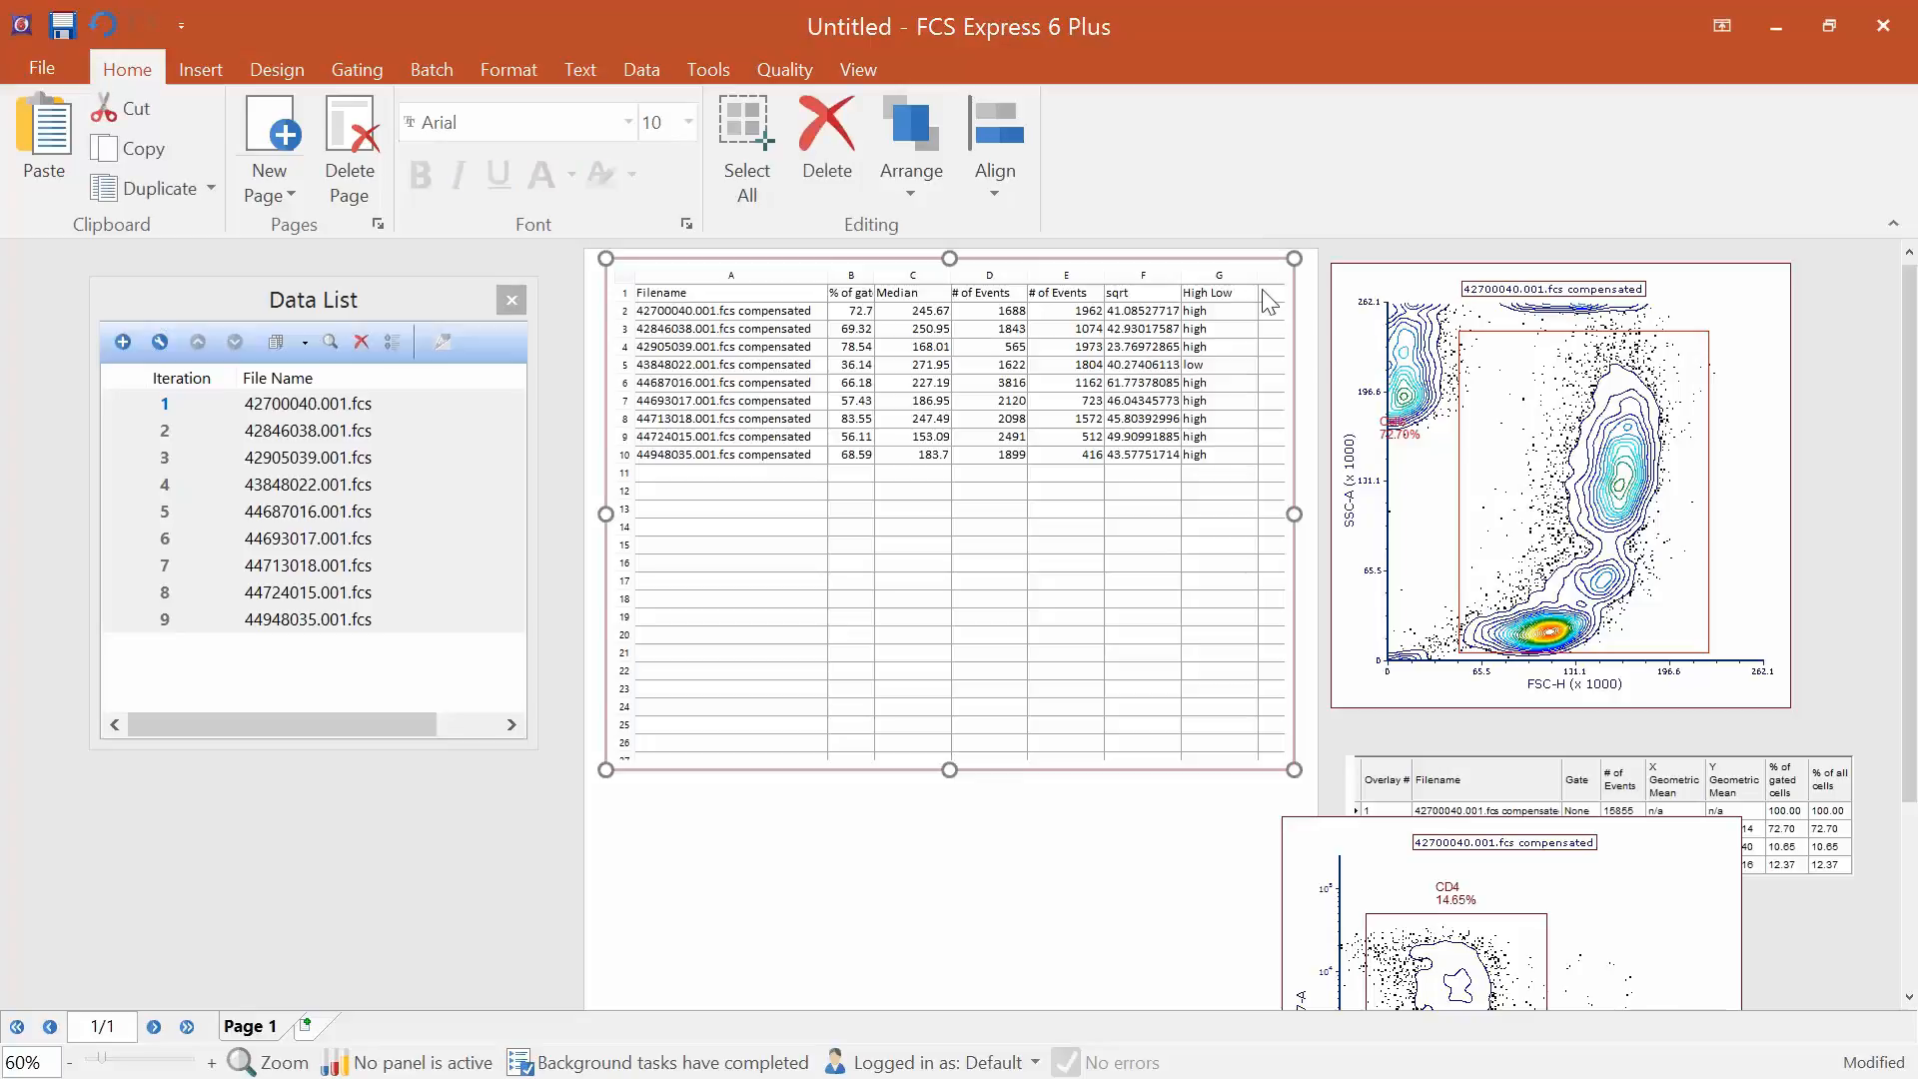
right_click(1263, 291)
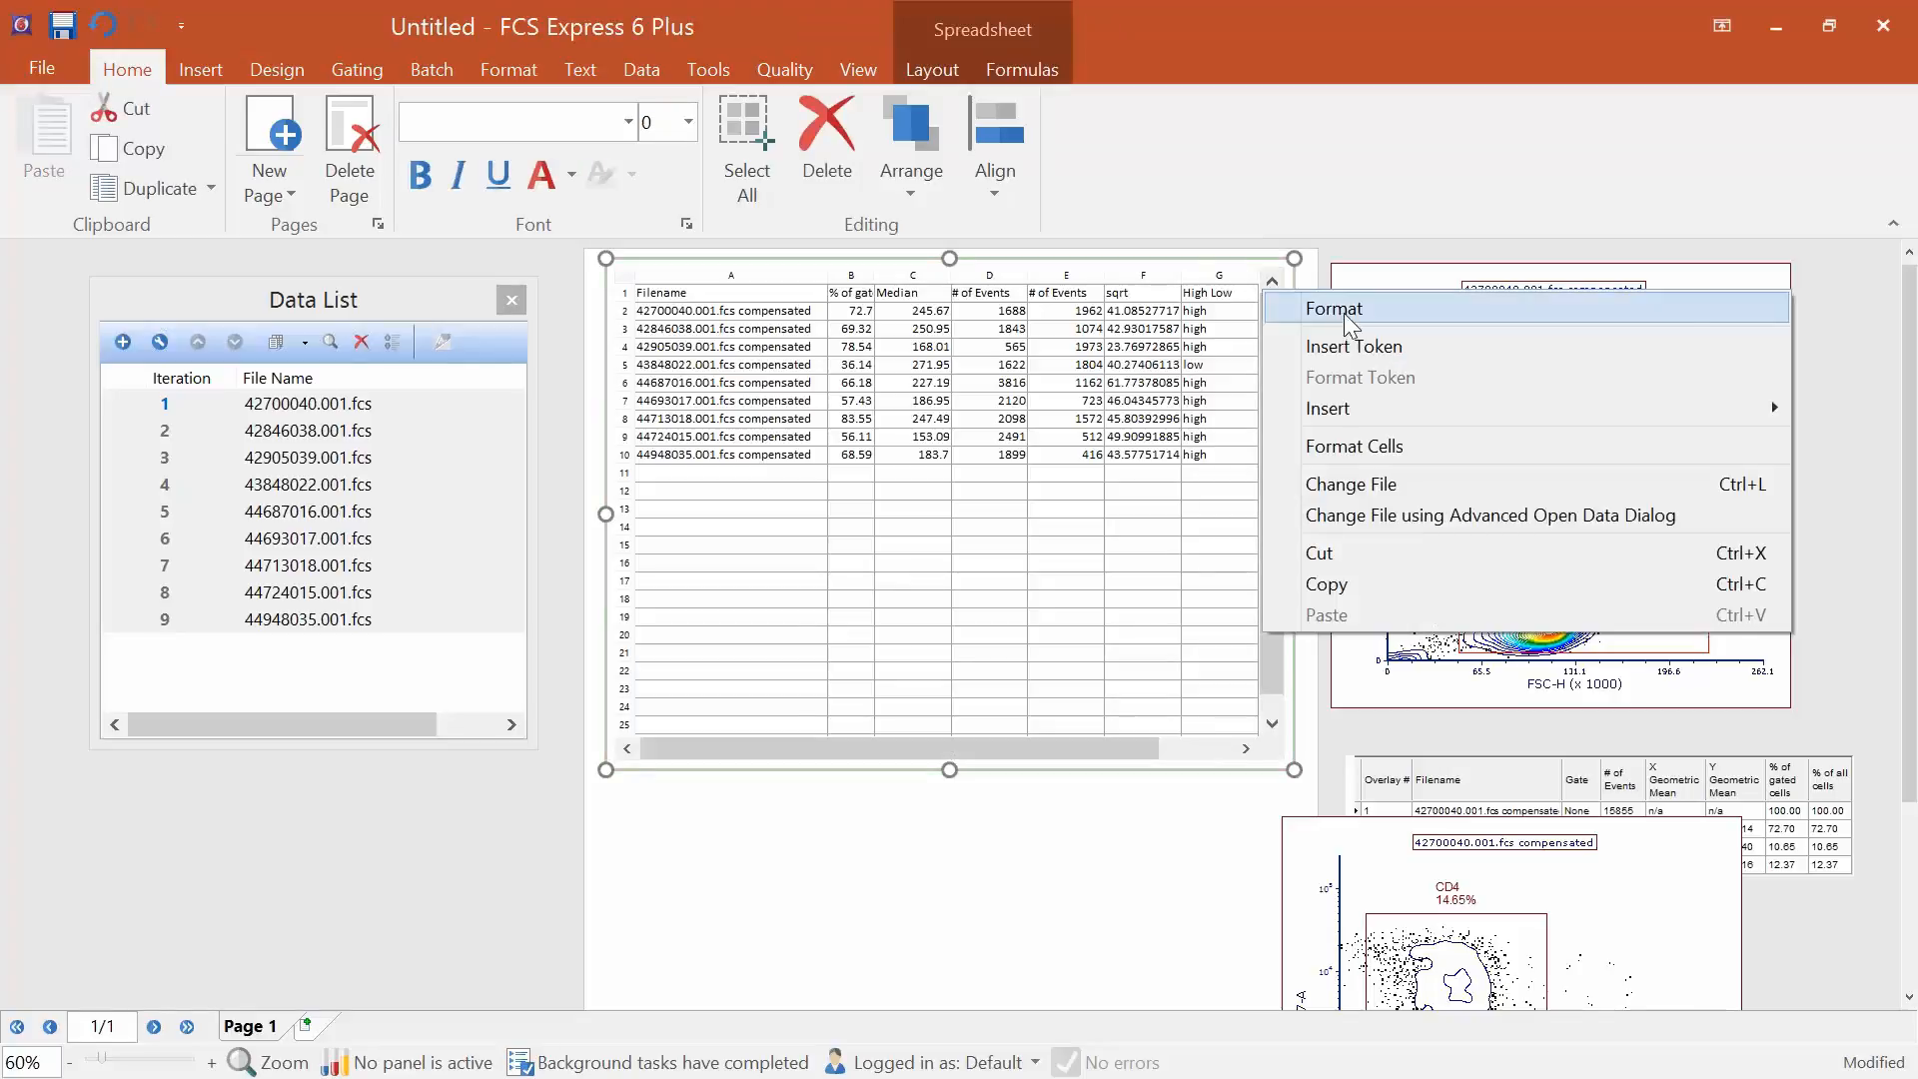
left_click(1345, 312)
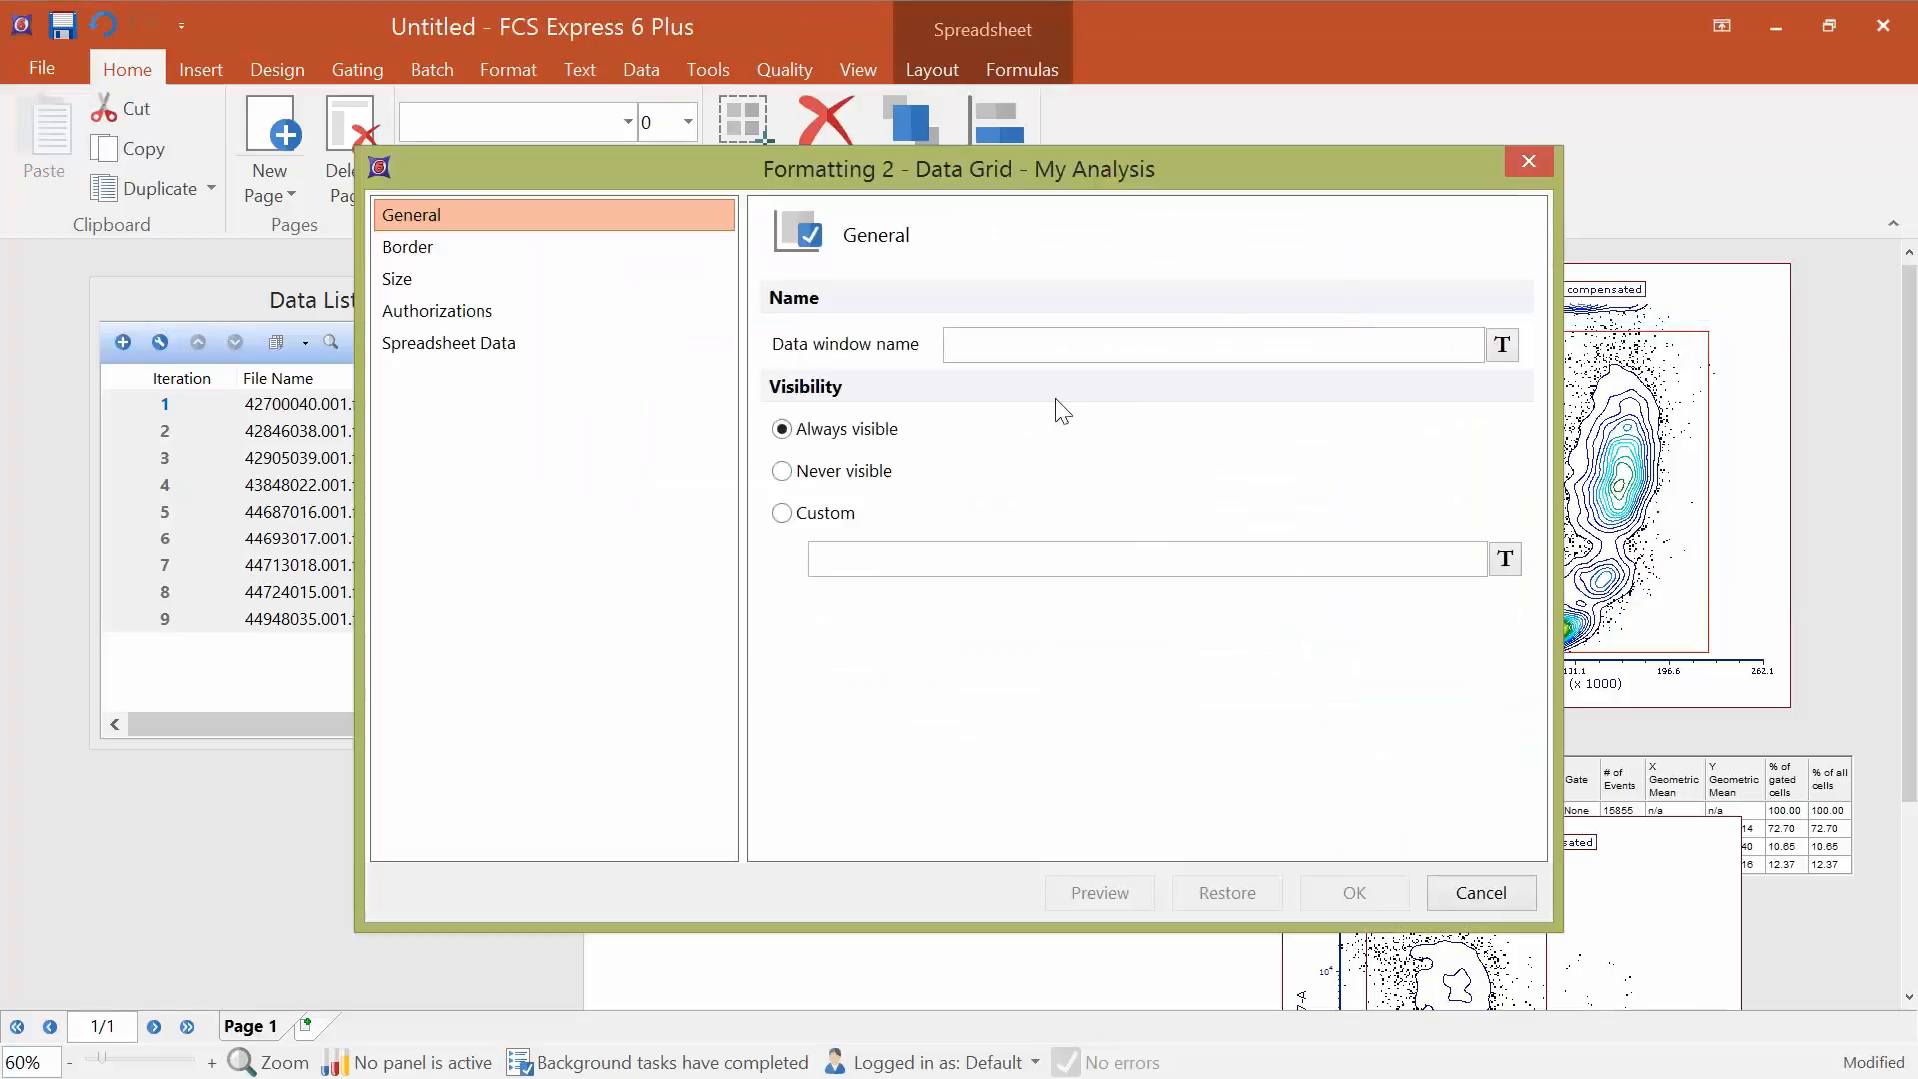
left_click(492, 343)
left_click_drag(674, 182, 667, 346)
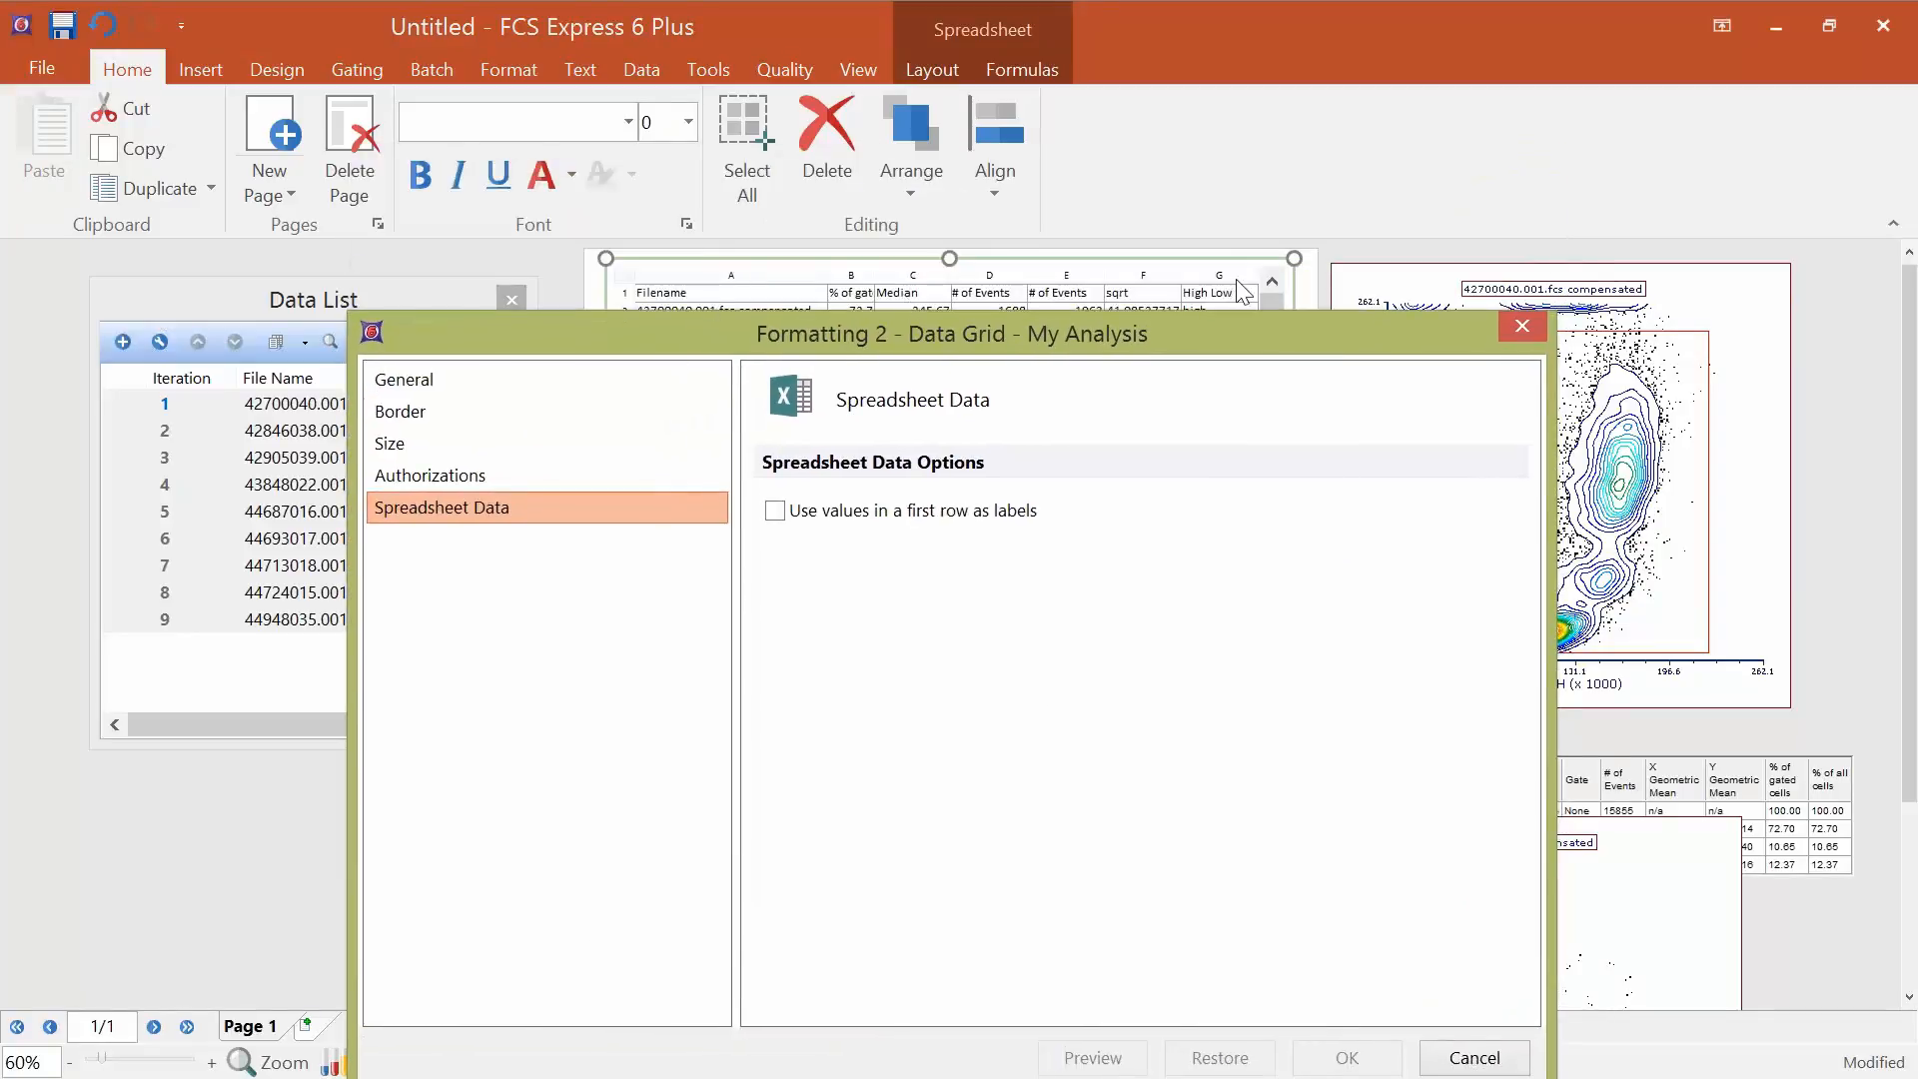
left_click(775, 507)
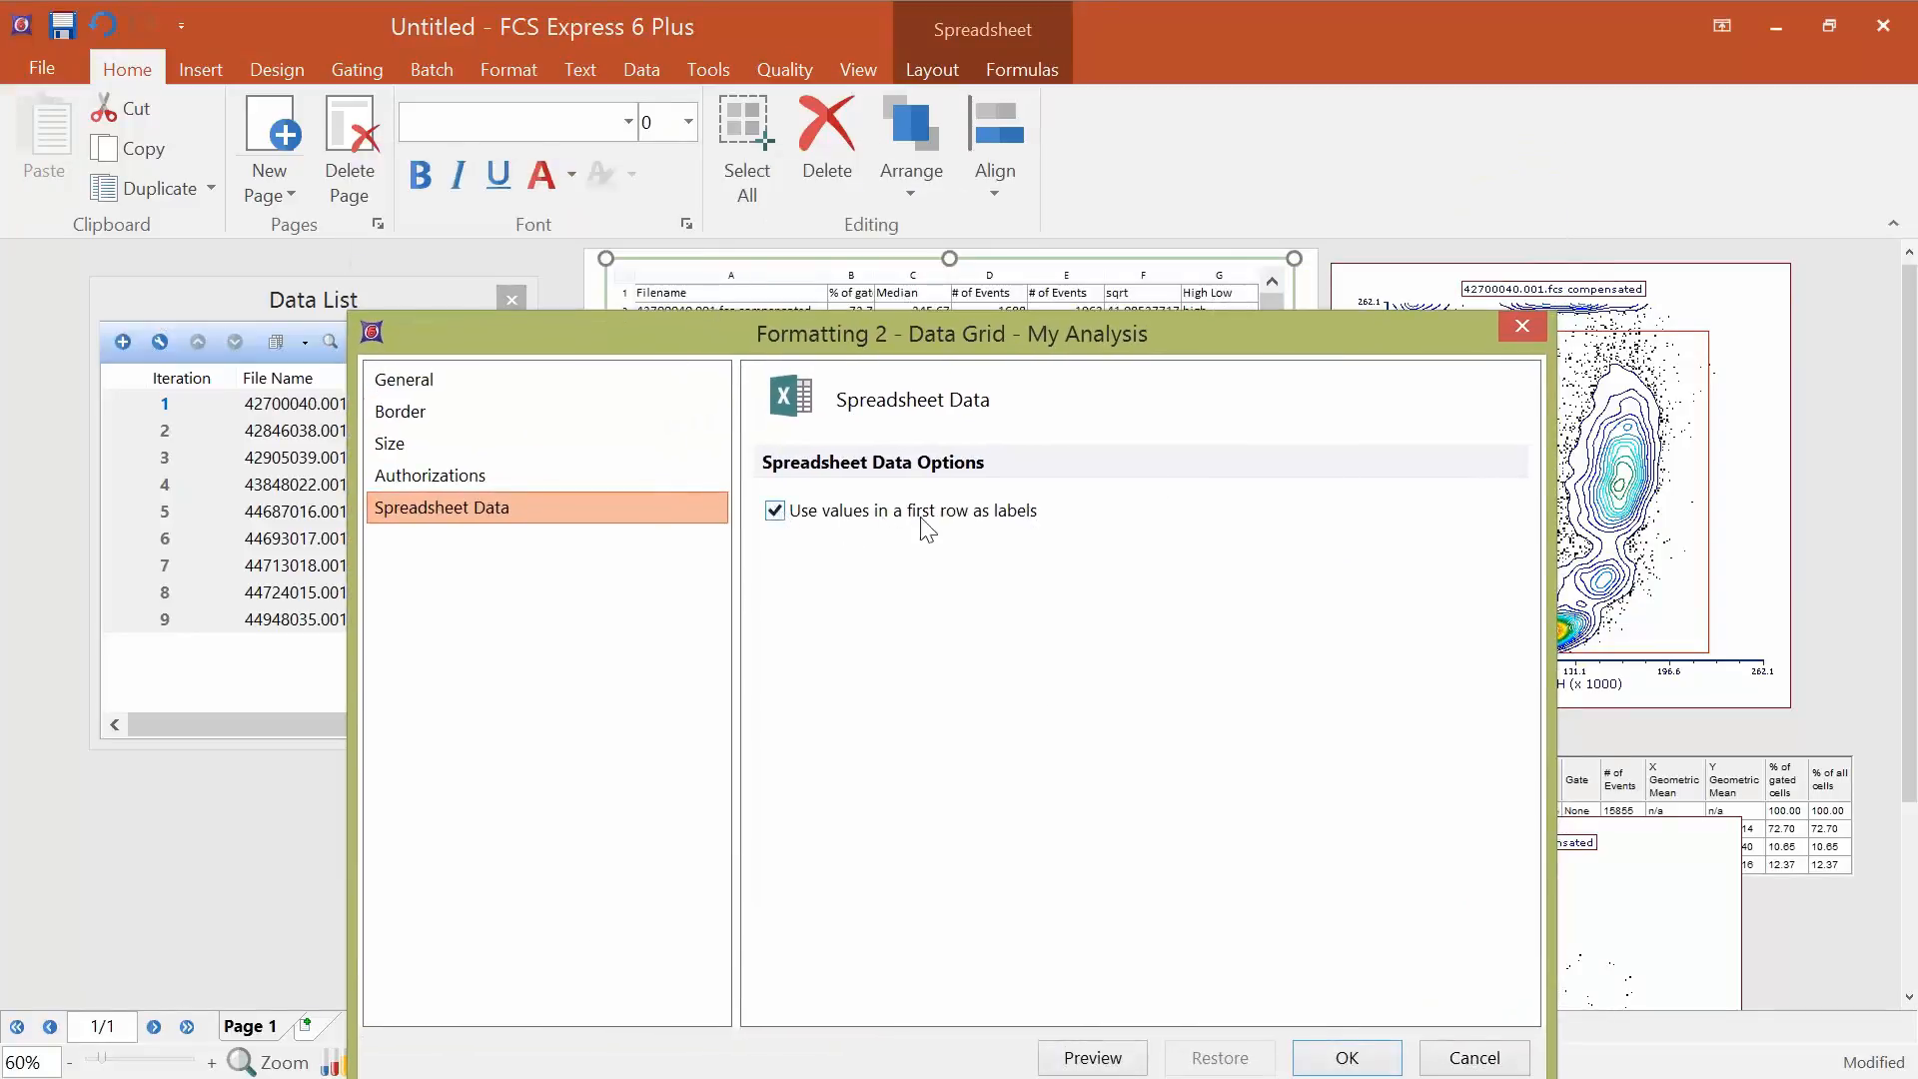
left_click_drag(1072, 325, 997, 192)
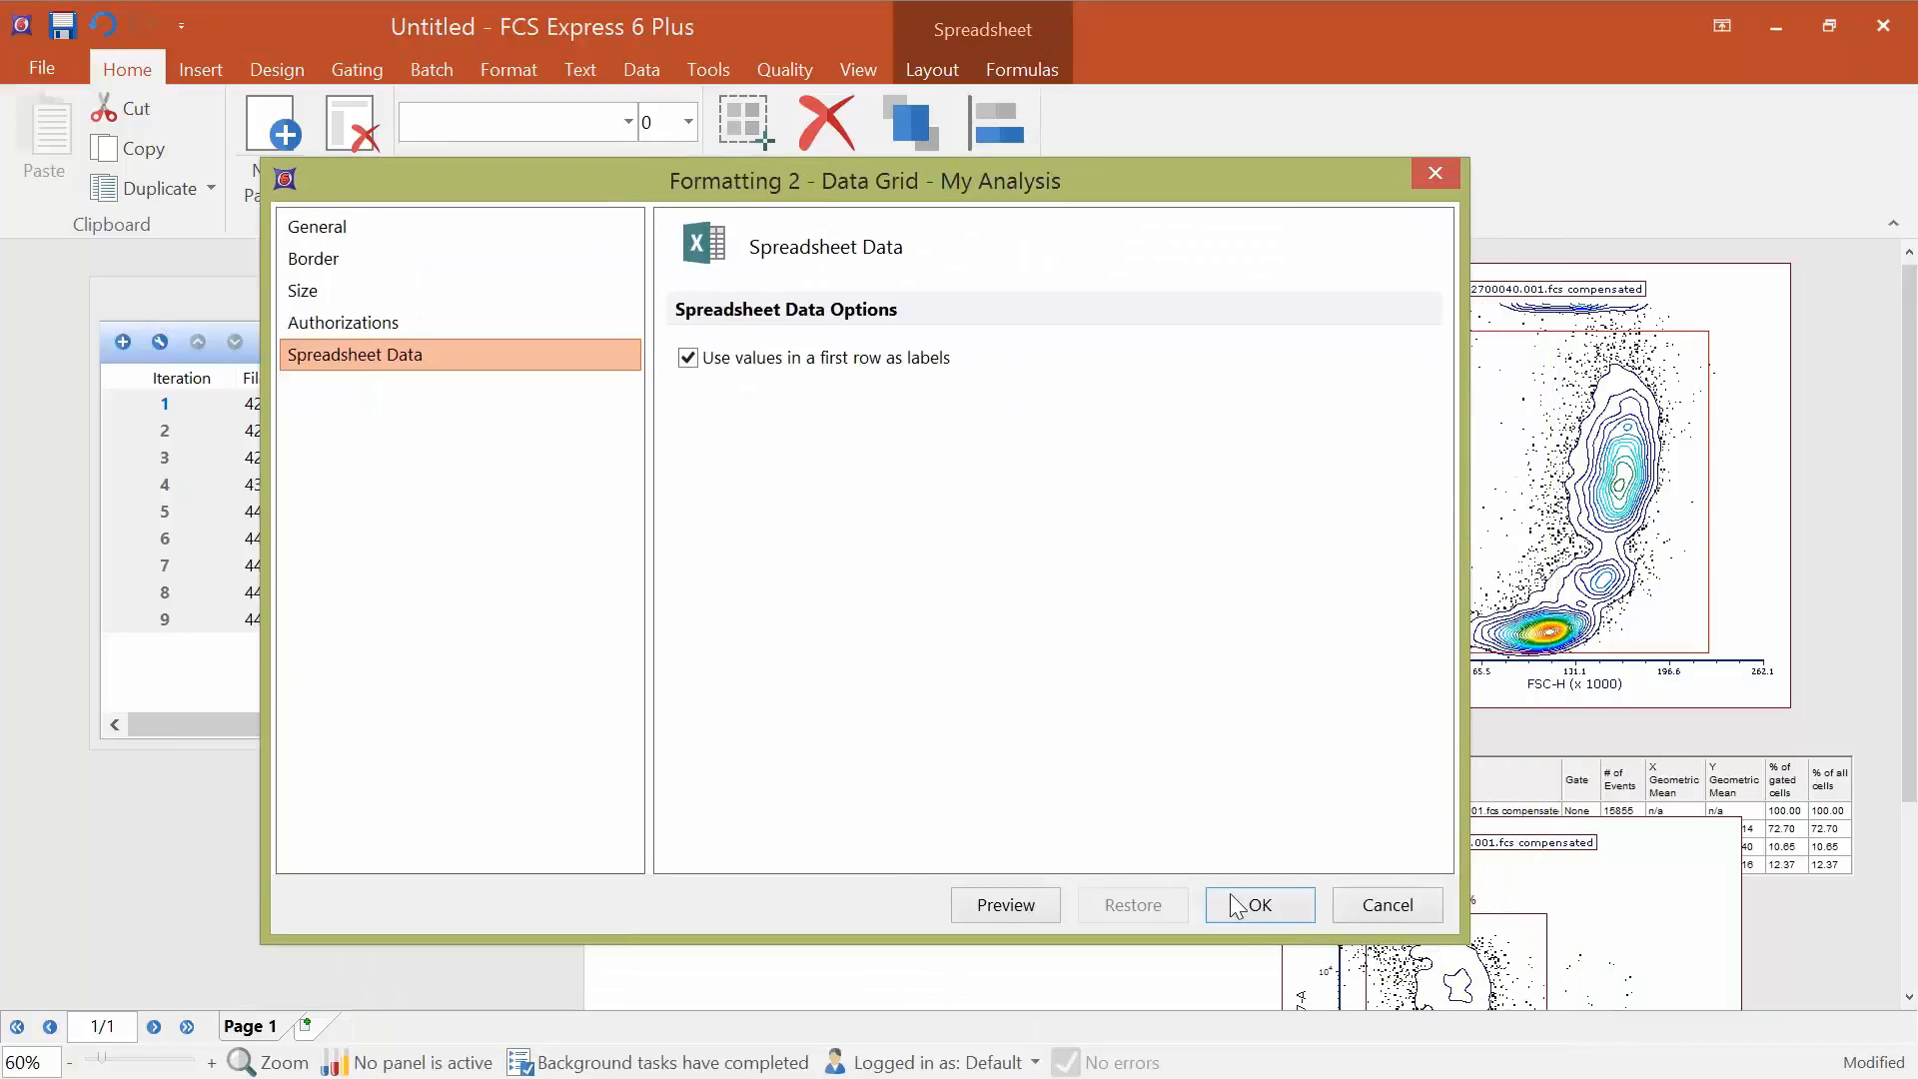
left_click(1251, 934)
Insert a bar plot of the spreadsheet data in the empty page area directly below the spreadsheet.
left_click(189, 68)
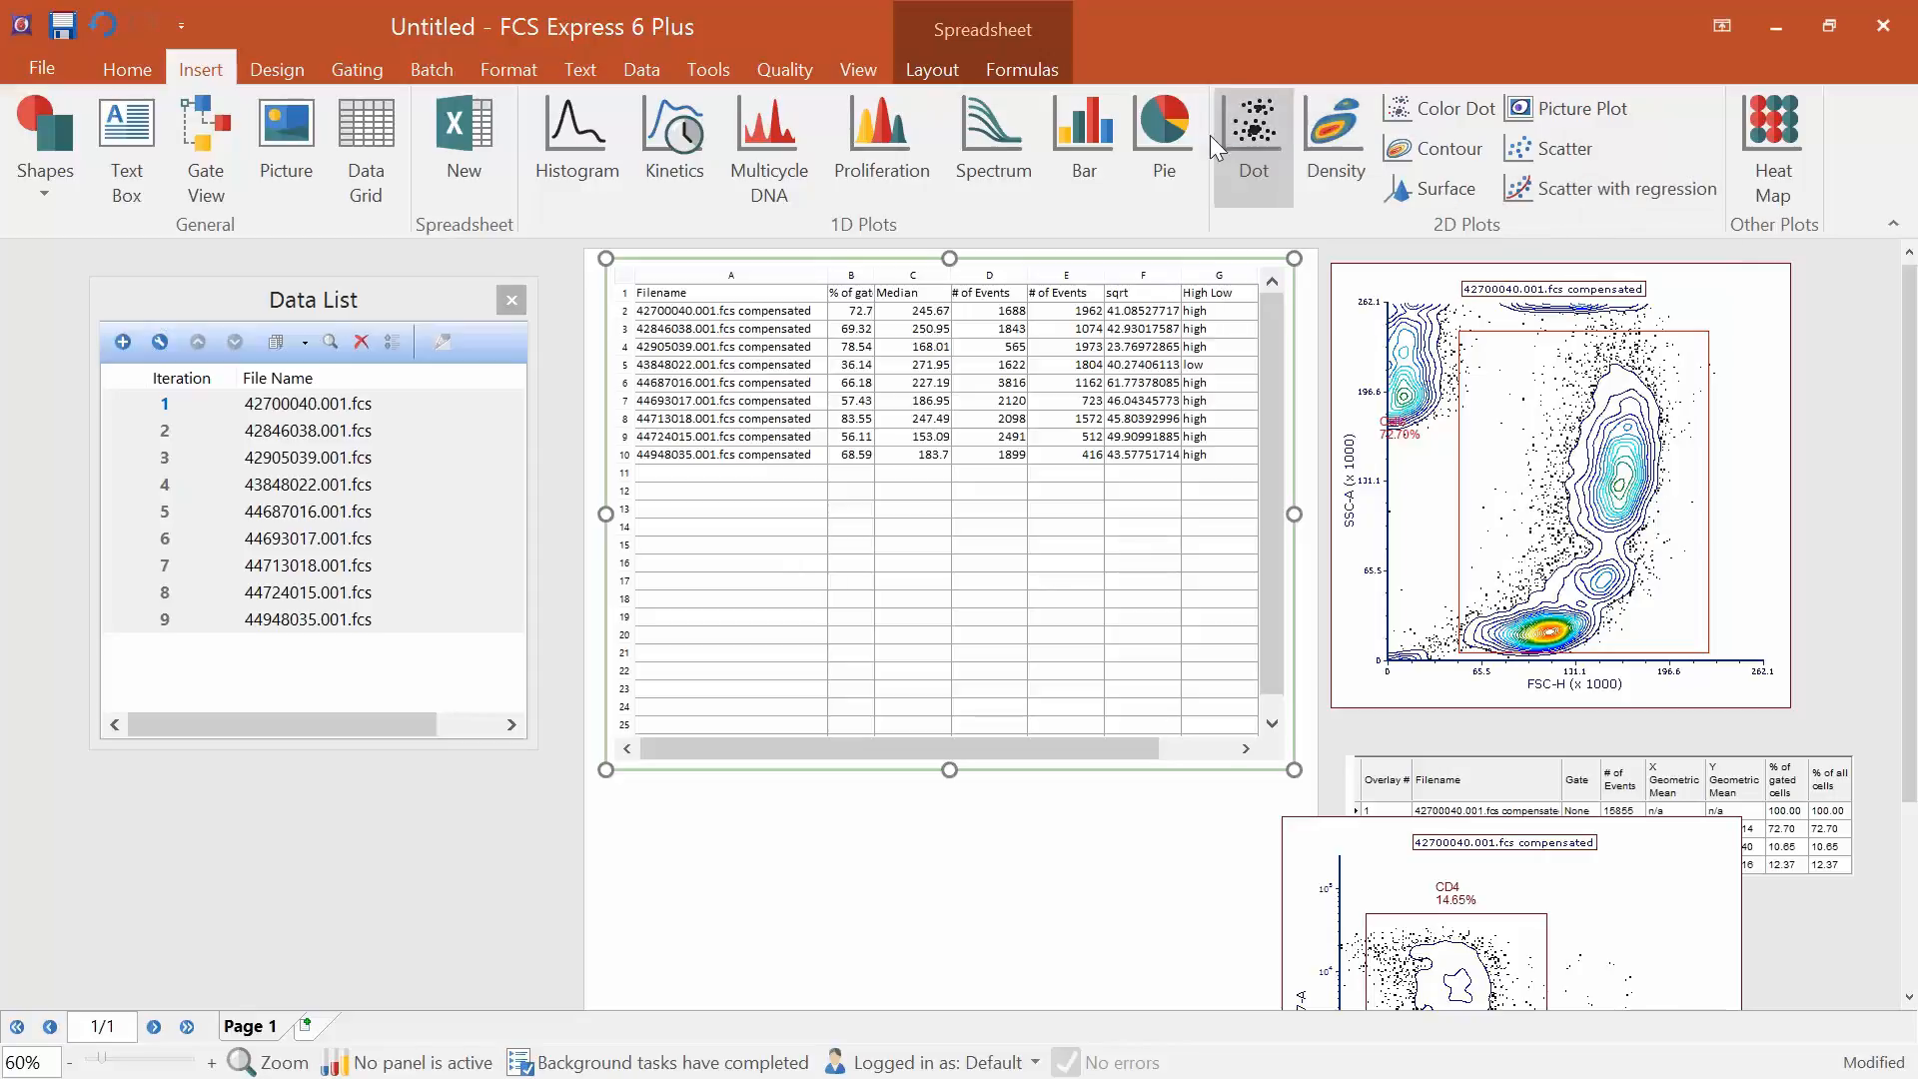
left_click(1099, 130)
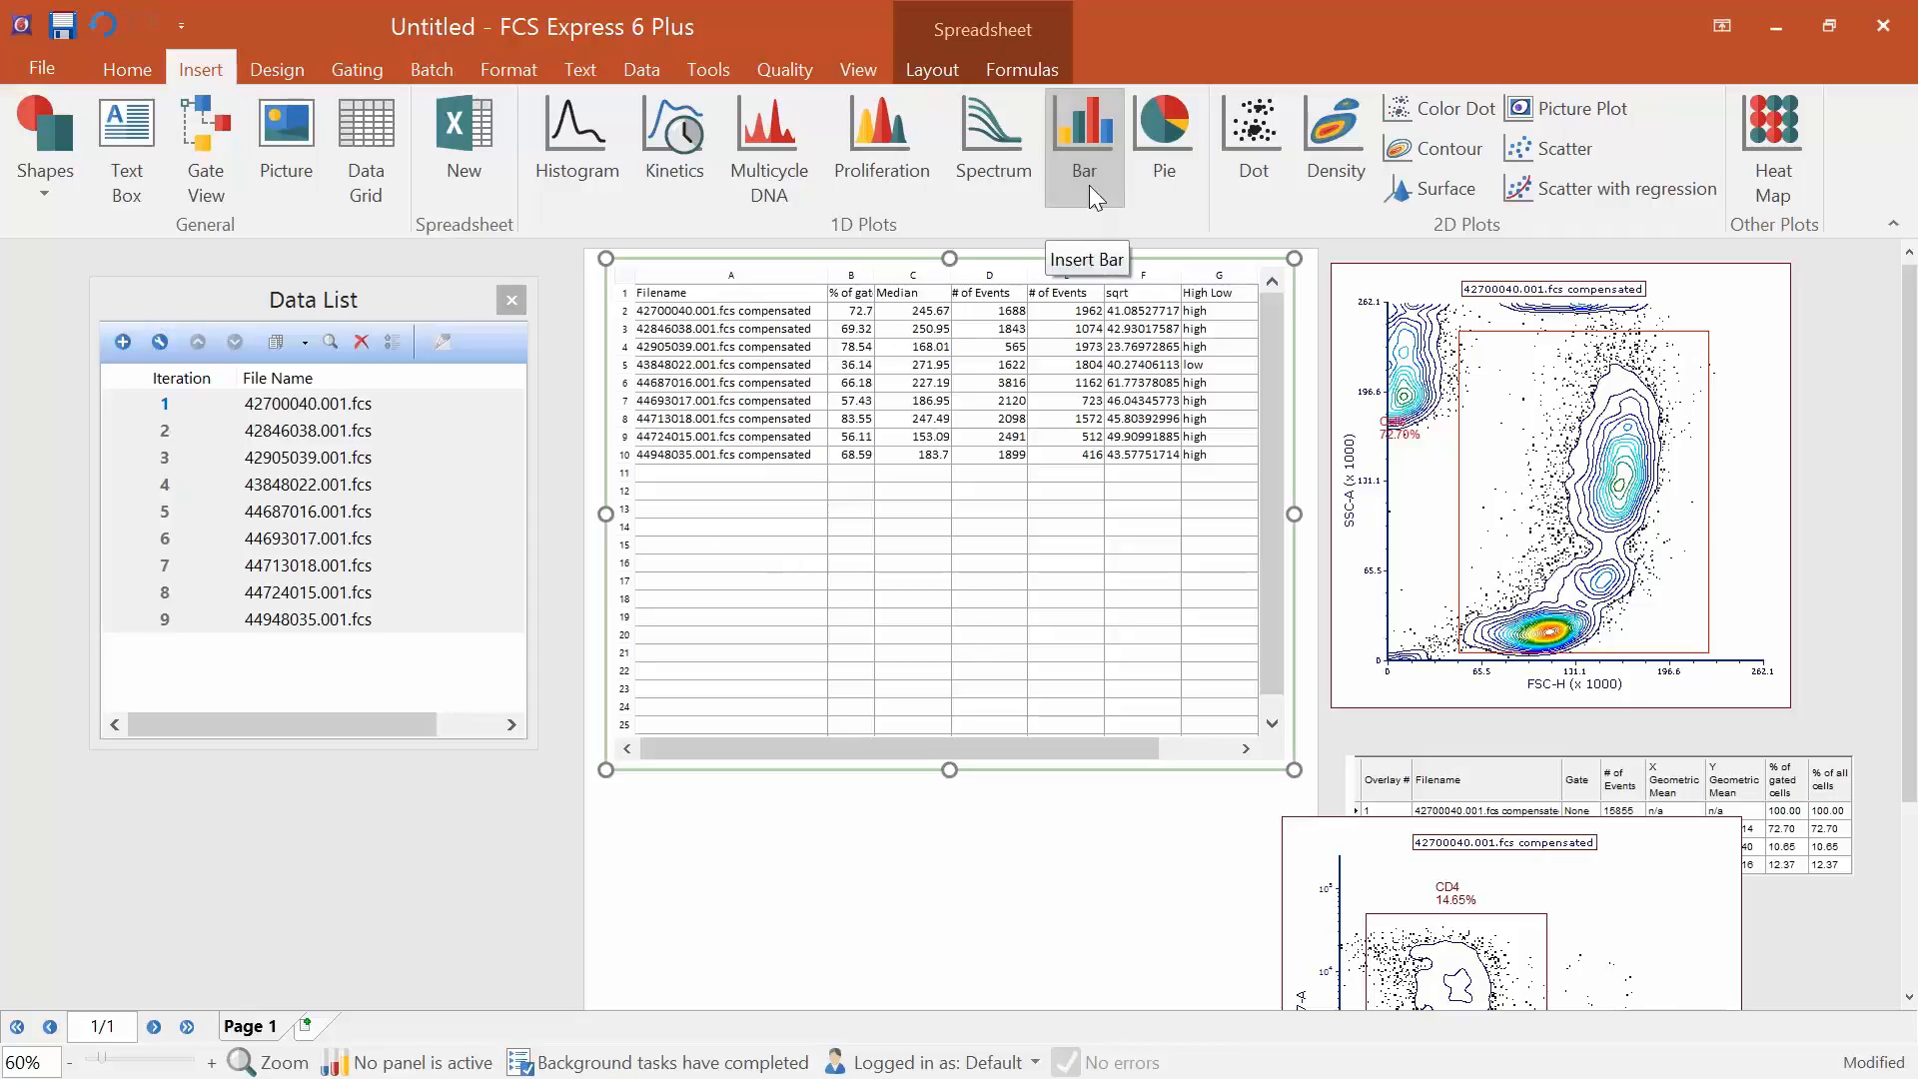
left_click_drag(608, 790, 1255, 971)
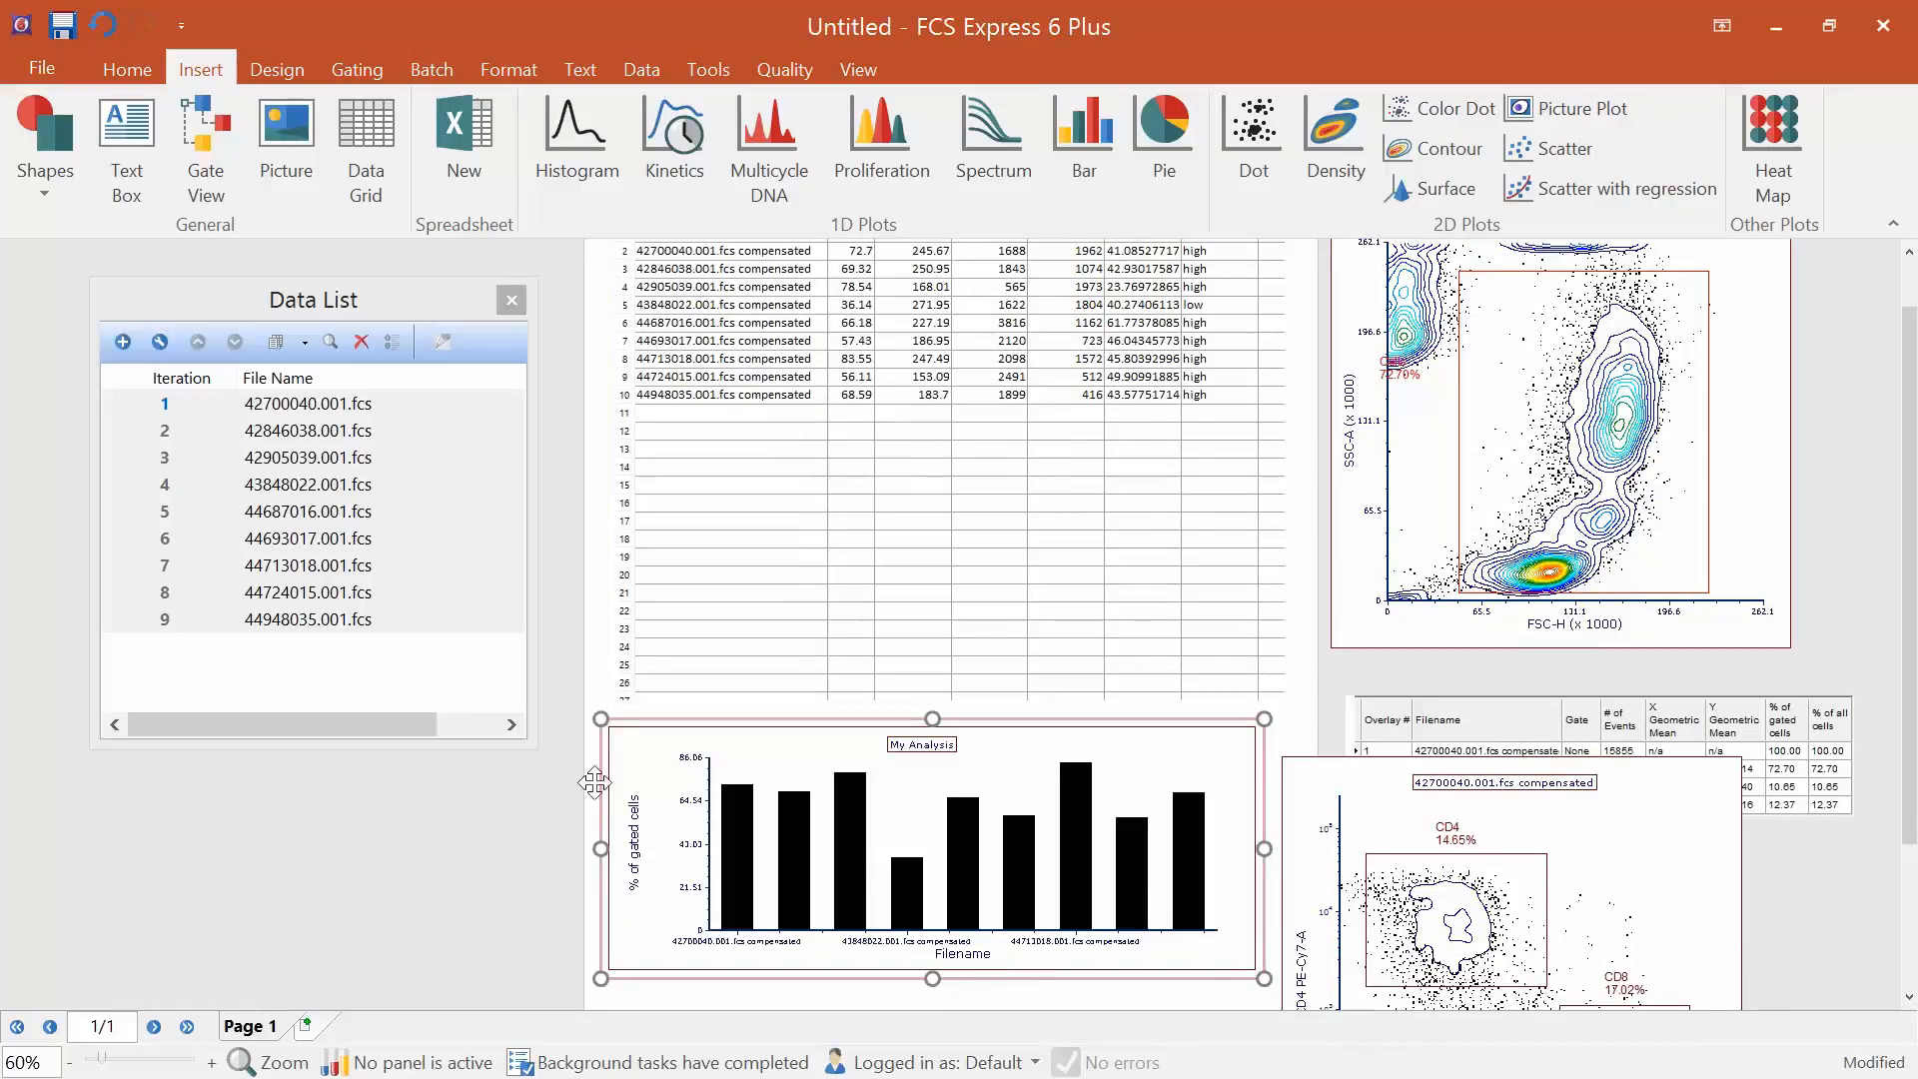
scroll(667, 449, "up", 2)
scroll(596, 867, "down", 3)
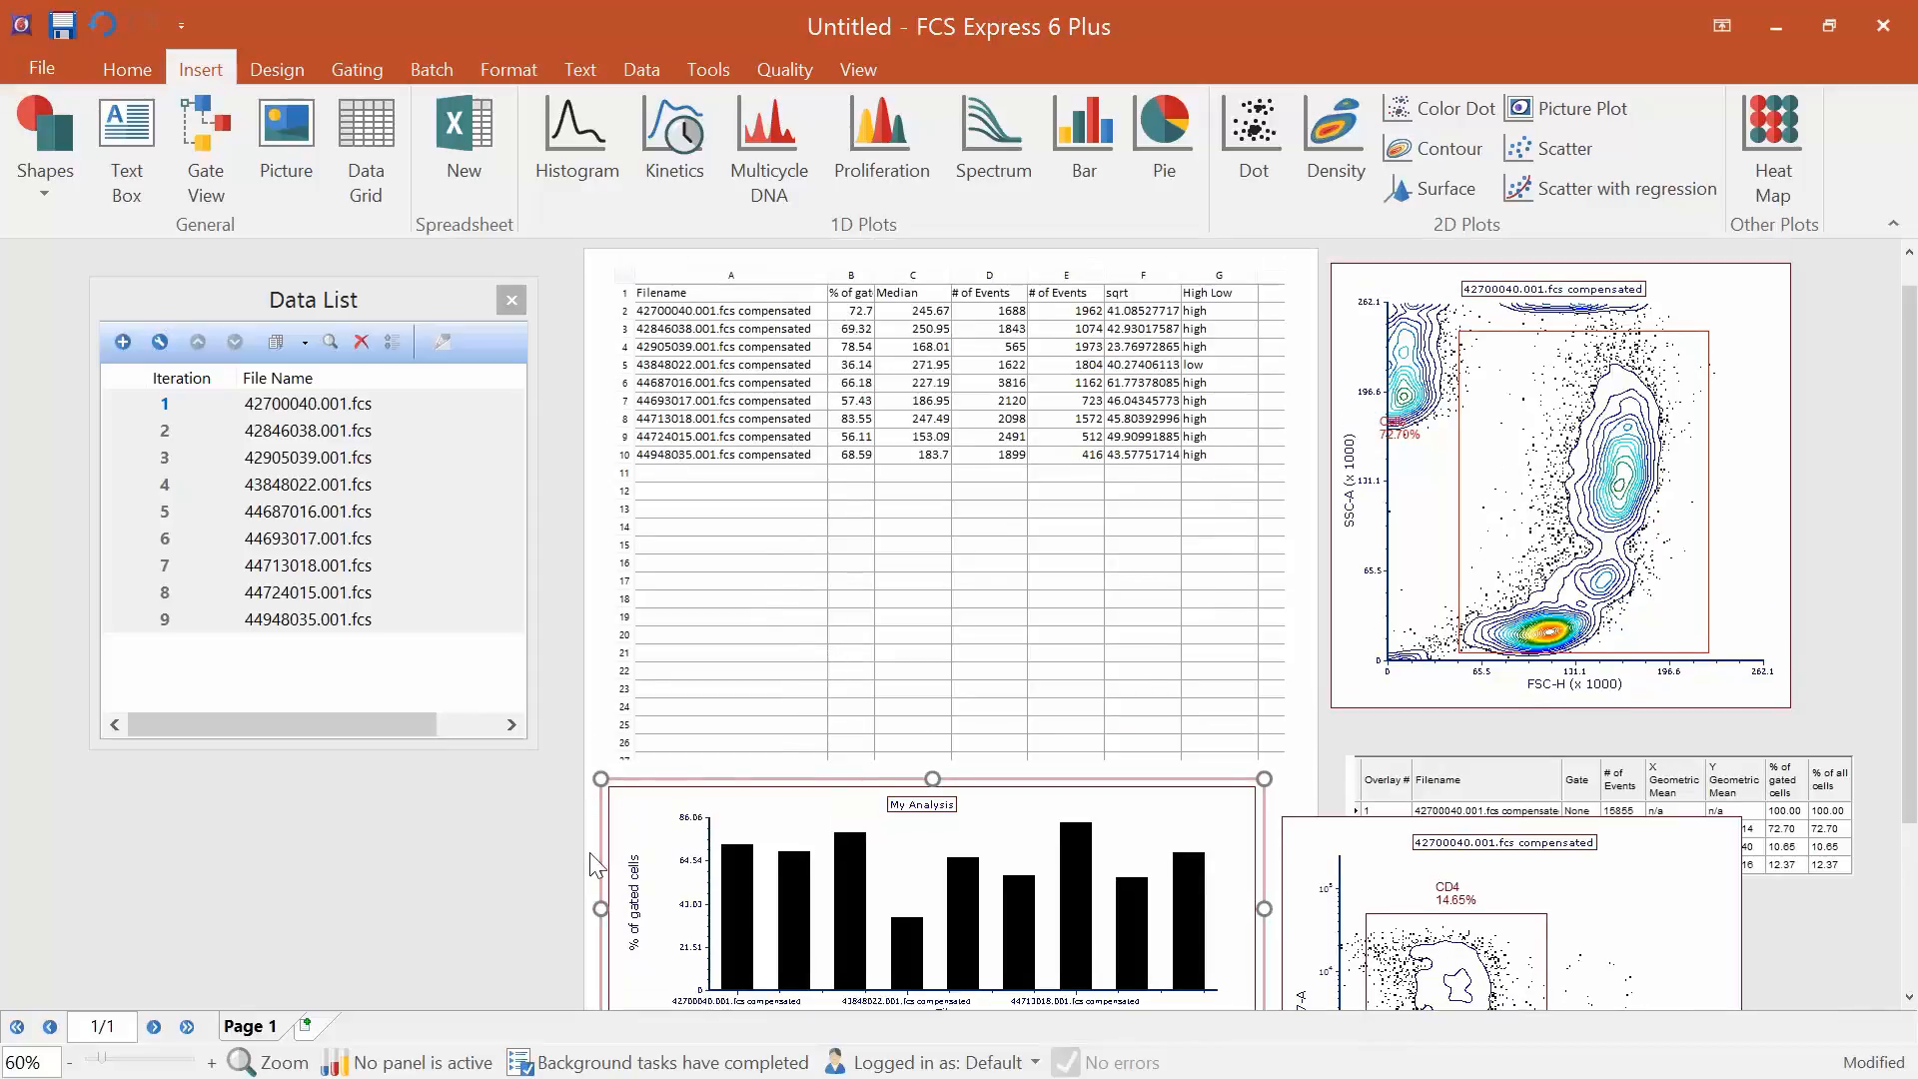
Switch the bar plot's Y axis to Median and back to % of gated cells.
left_click(638, 827)
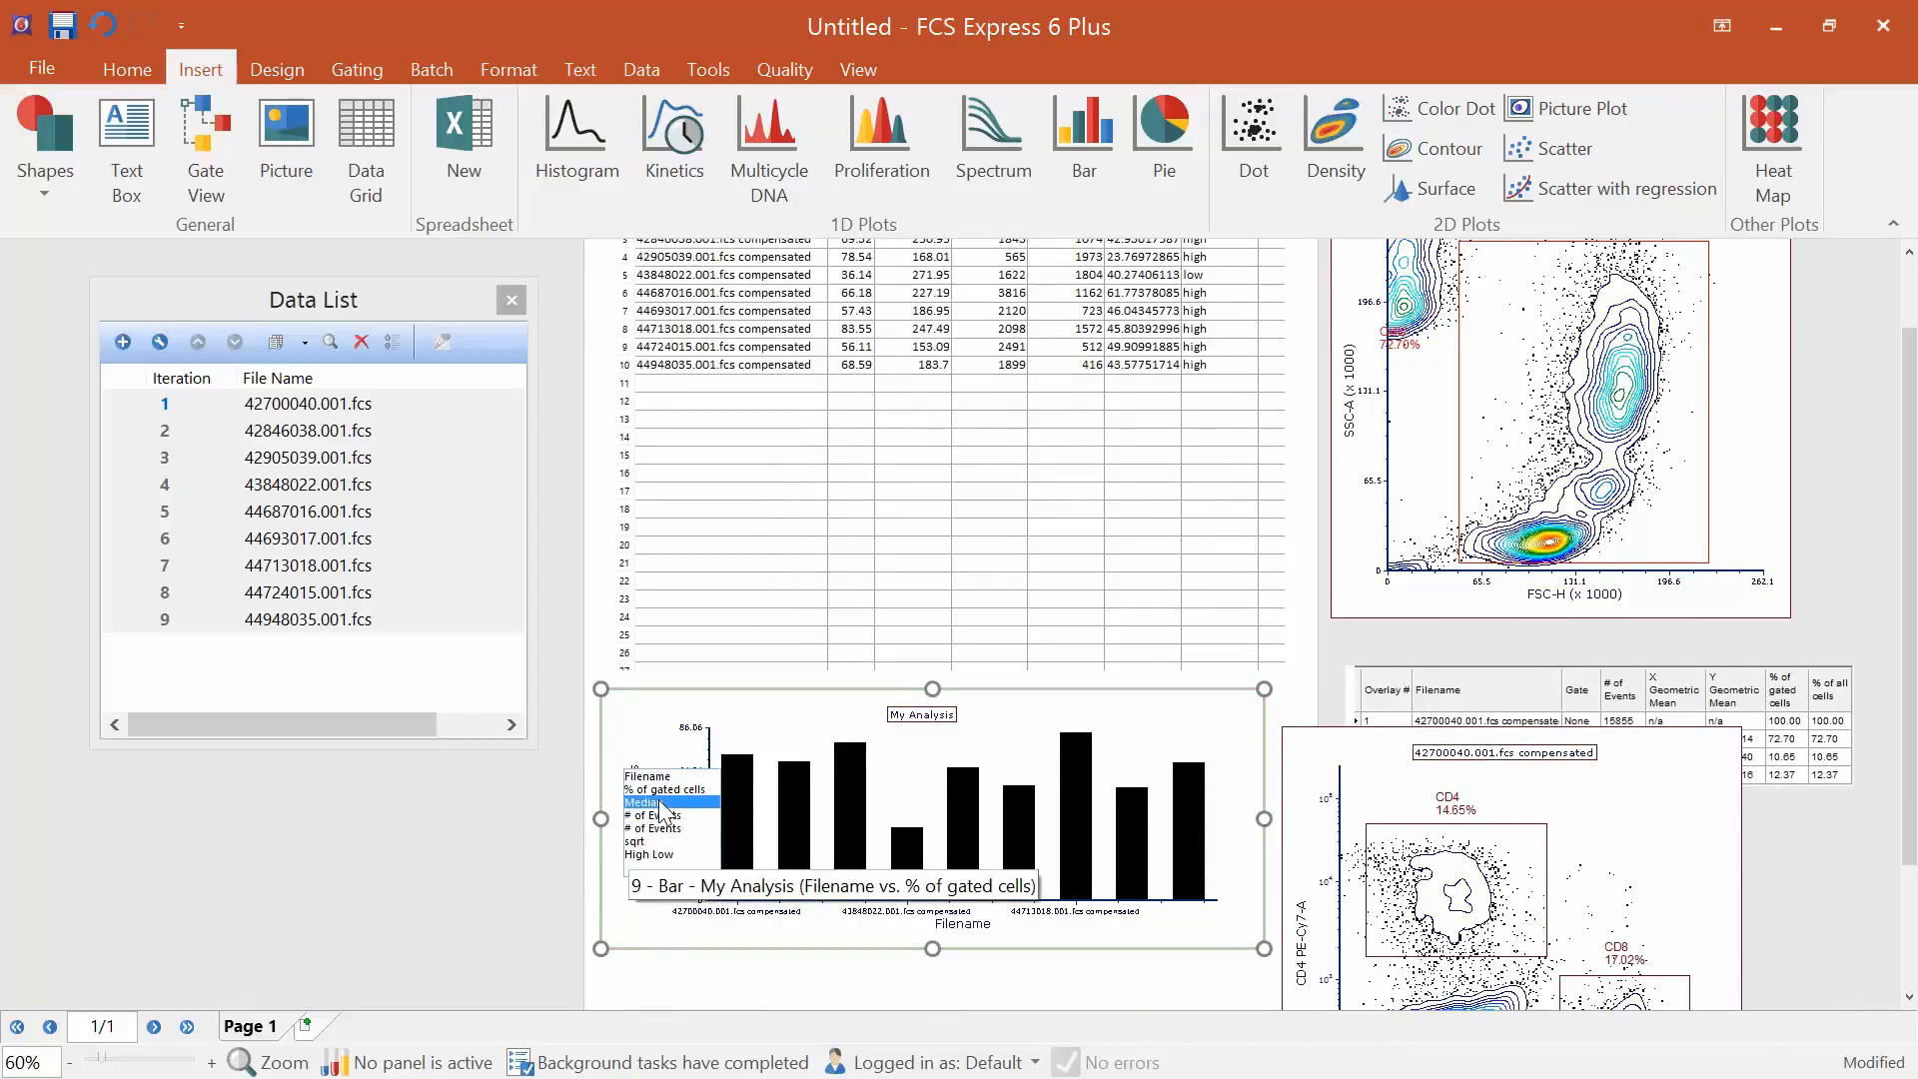
left_click(671, 807)
left_click(668, 819)
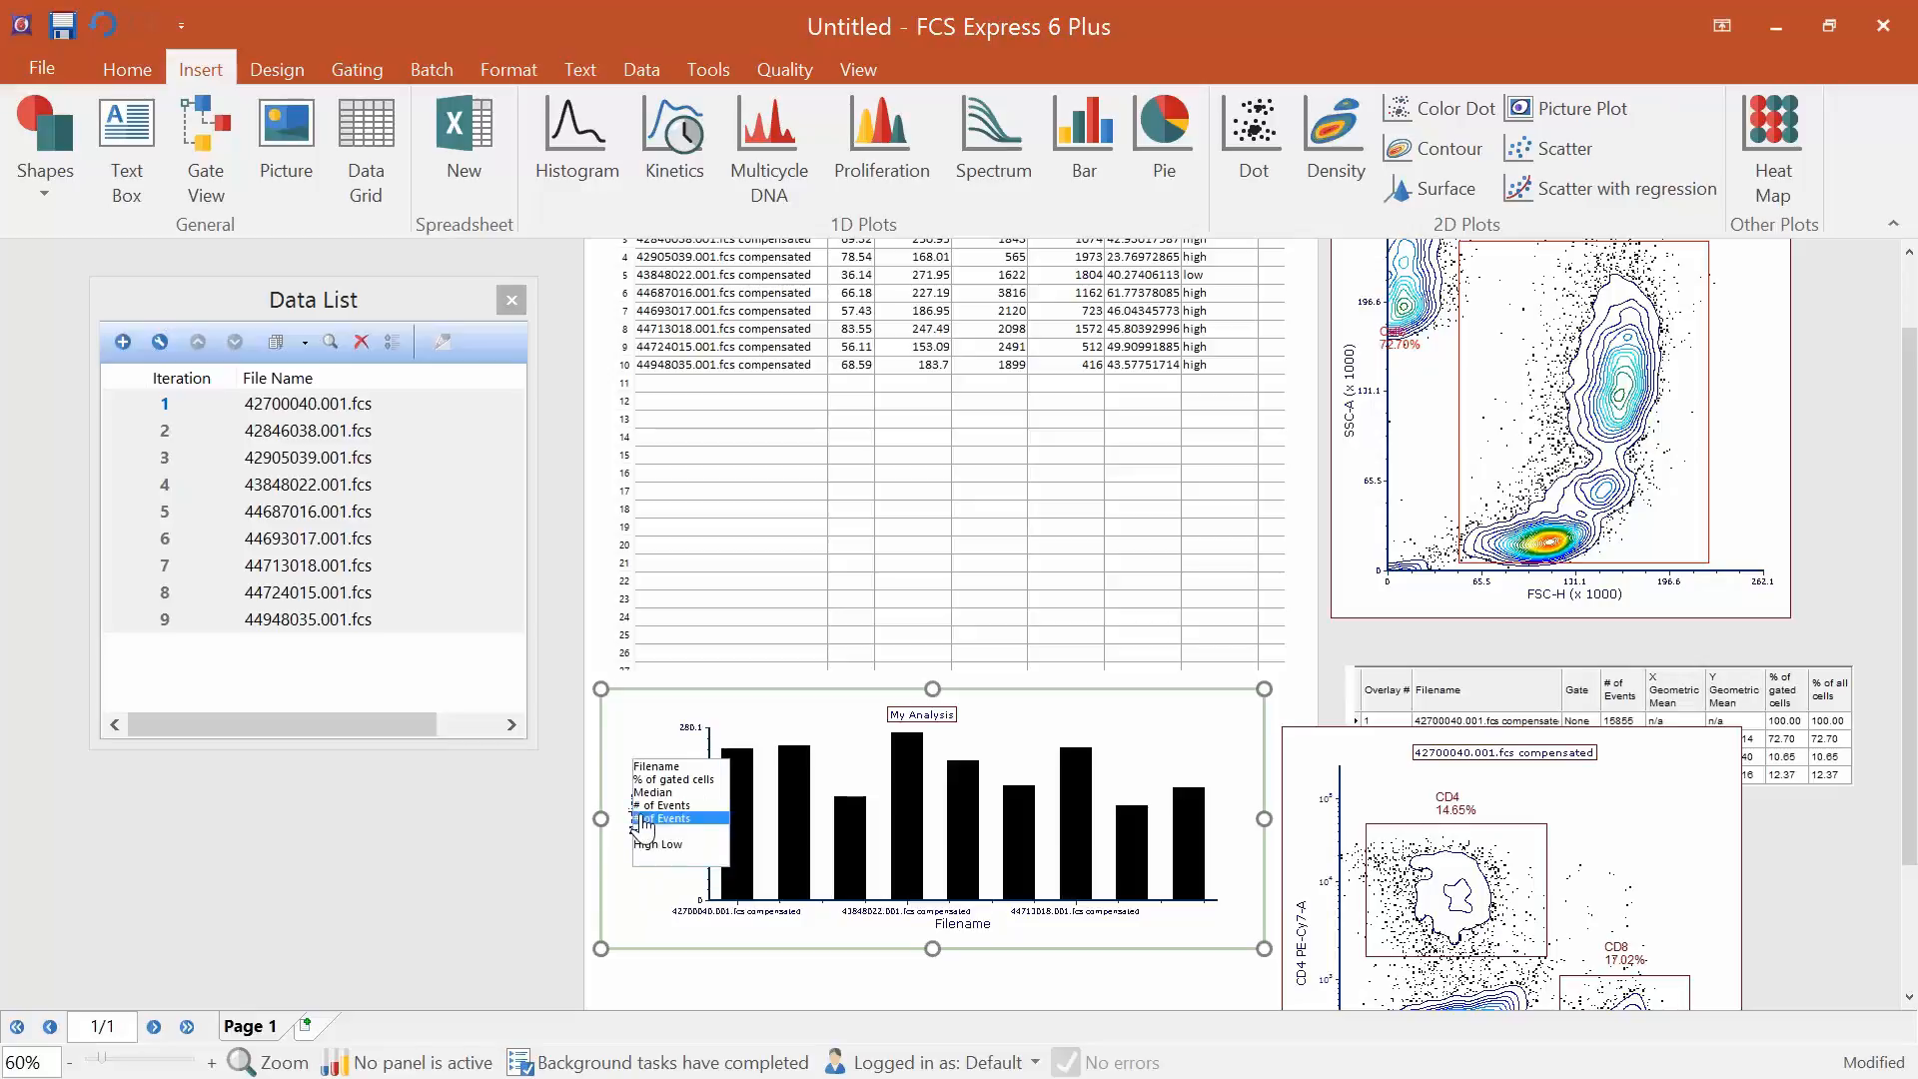
left_click(654, 781)
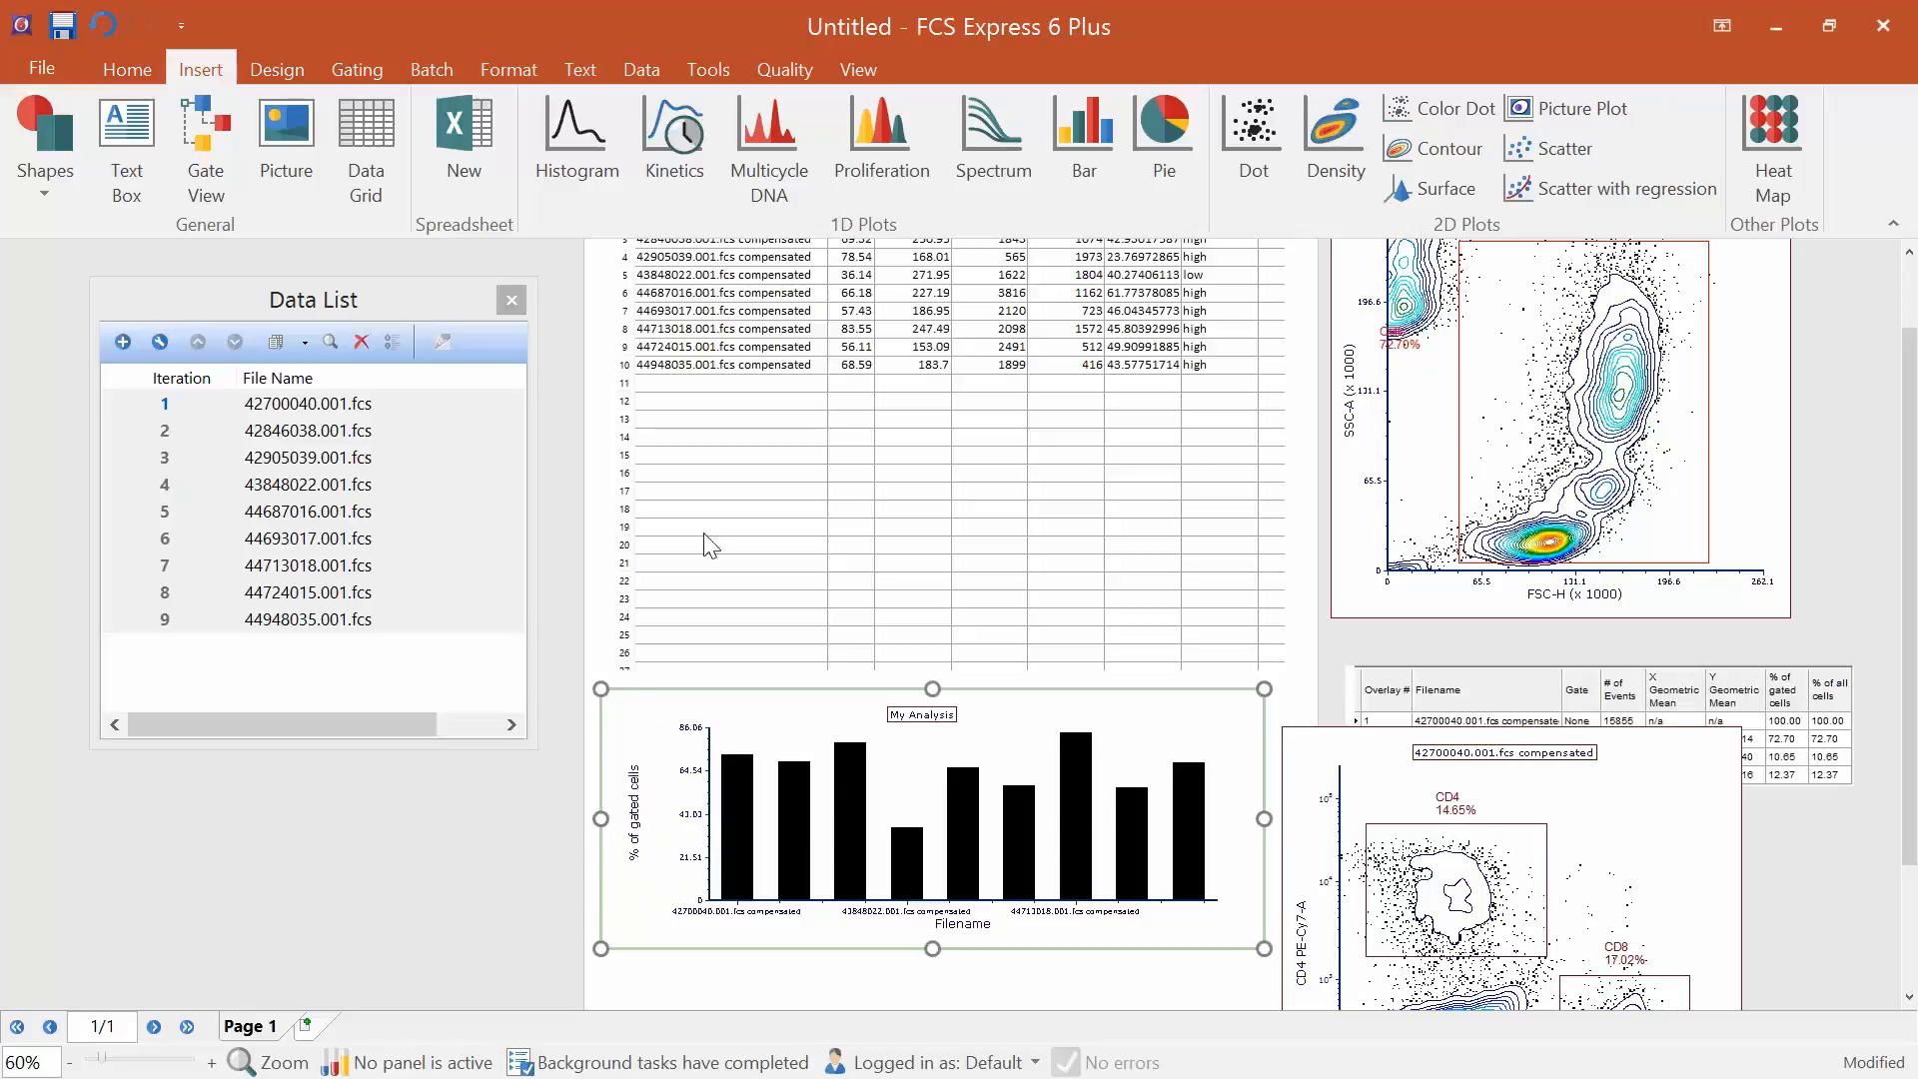
left_click(704, 530)
left_click(1086, 178)
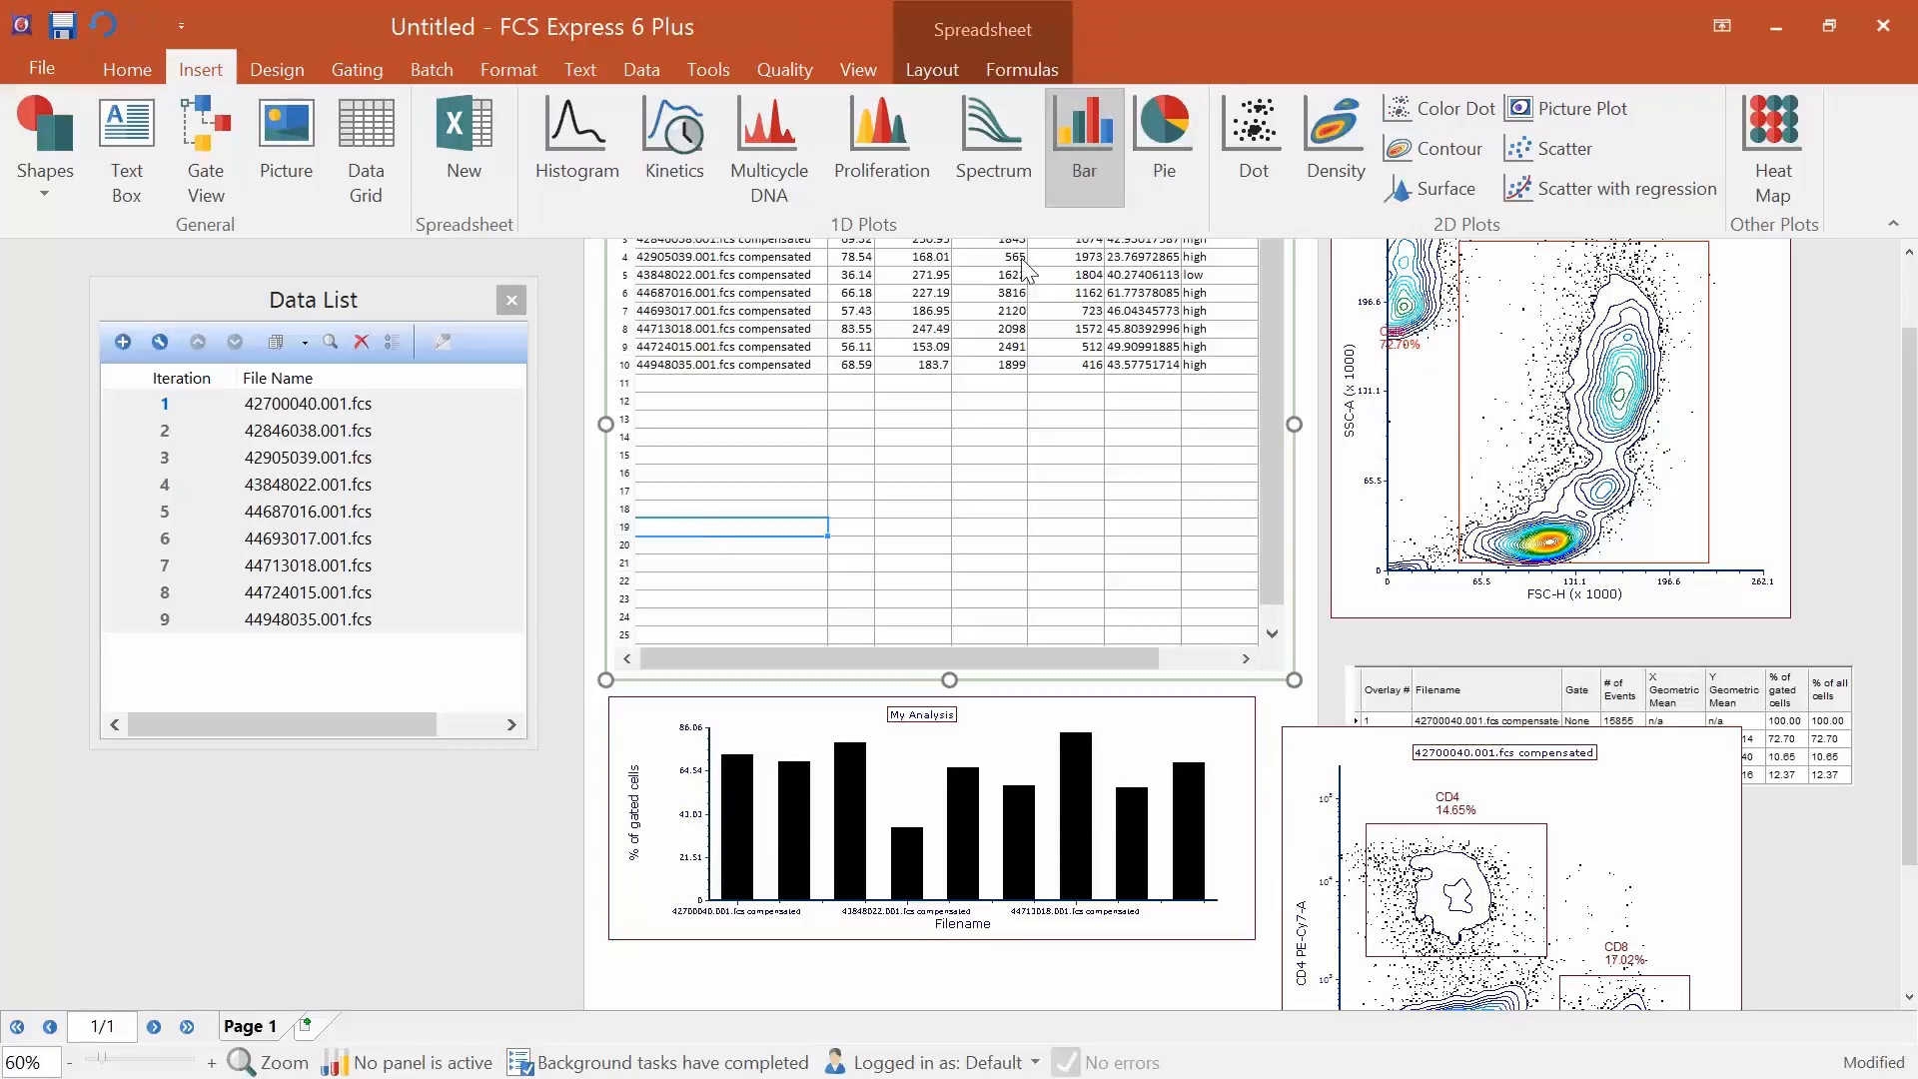
scroll(372, 716, "down", 2)
left_click_drag(613, 781, 1221, 976)
left_click_drag(1256, 976, 1257, 975)
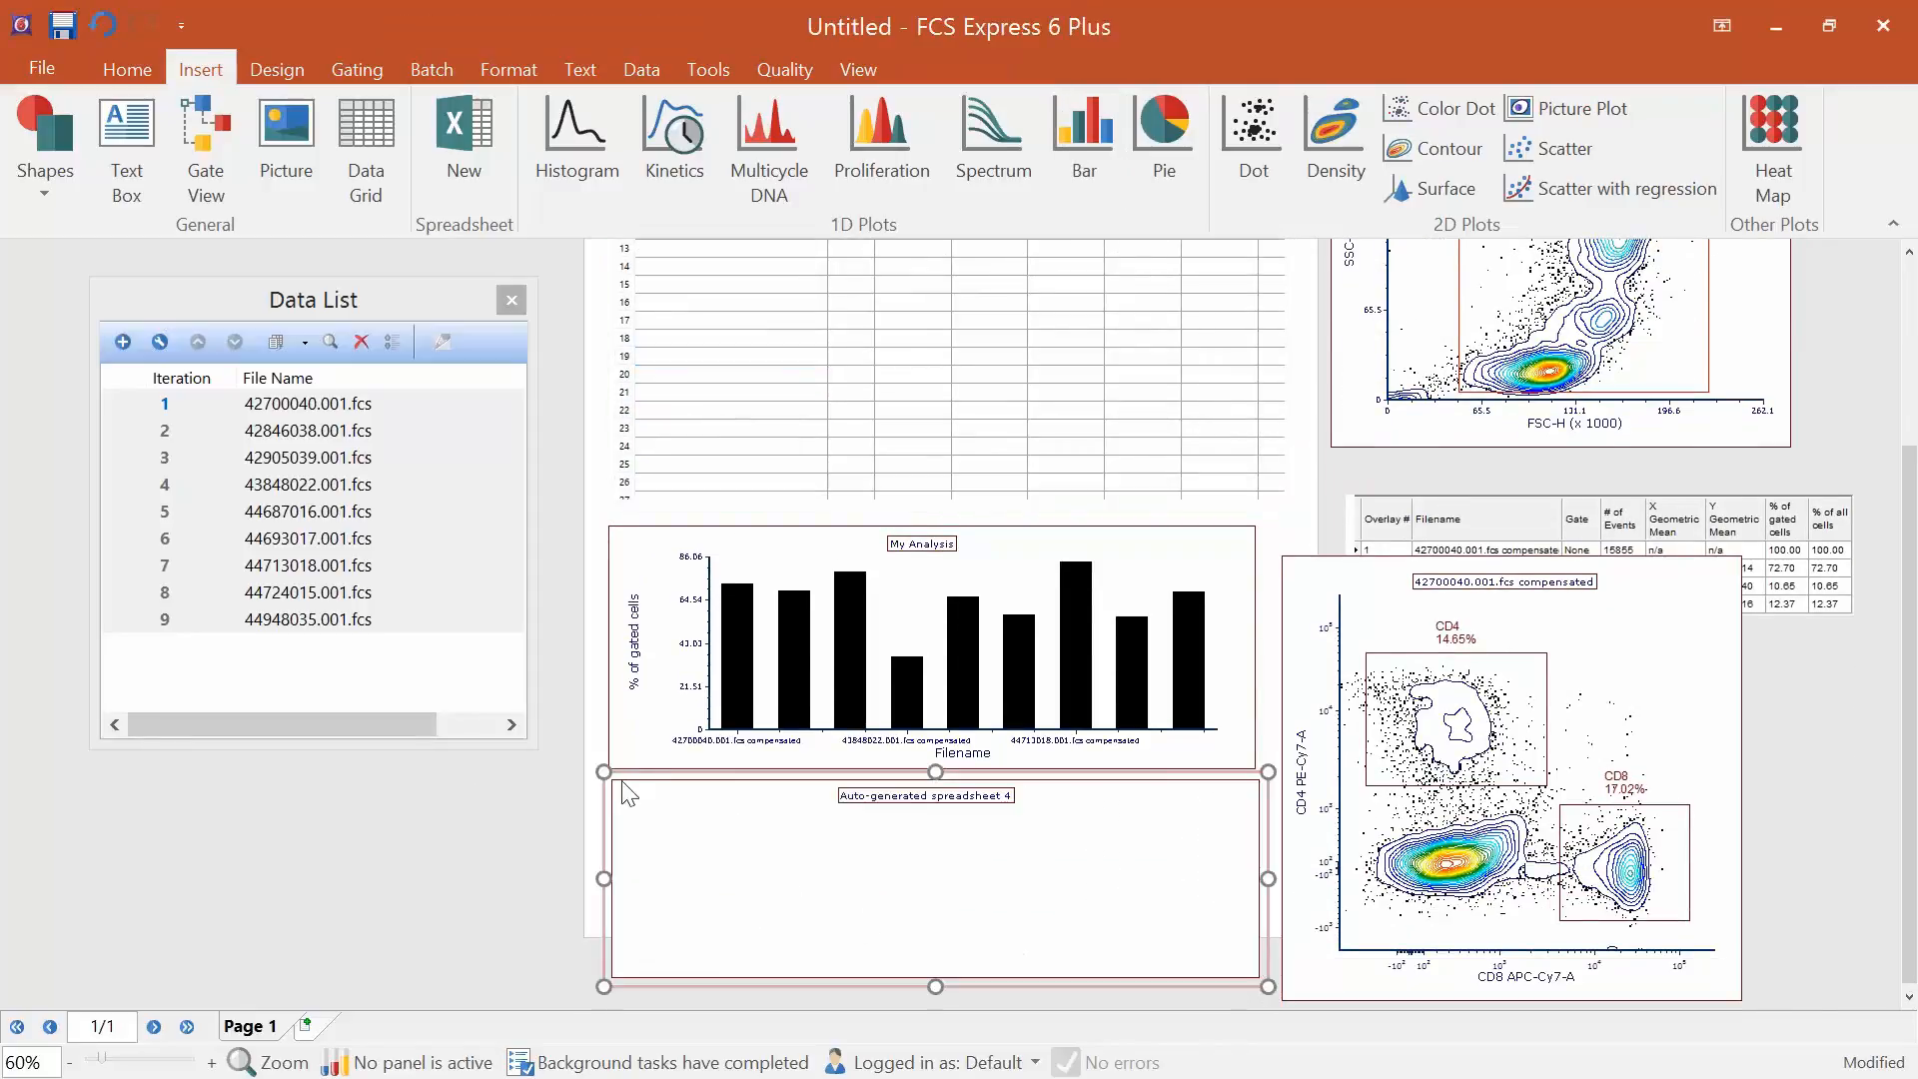
key("Delete")
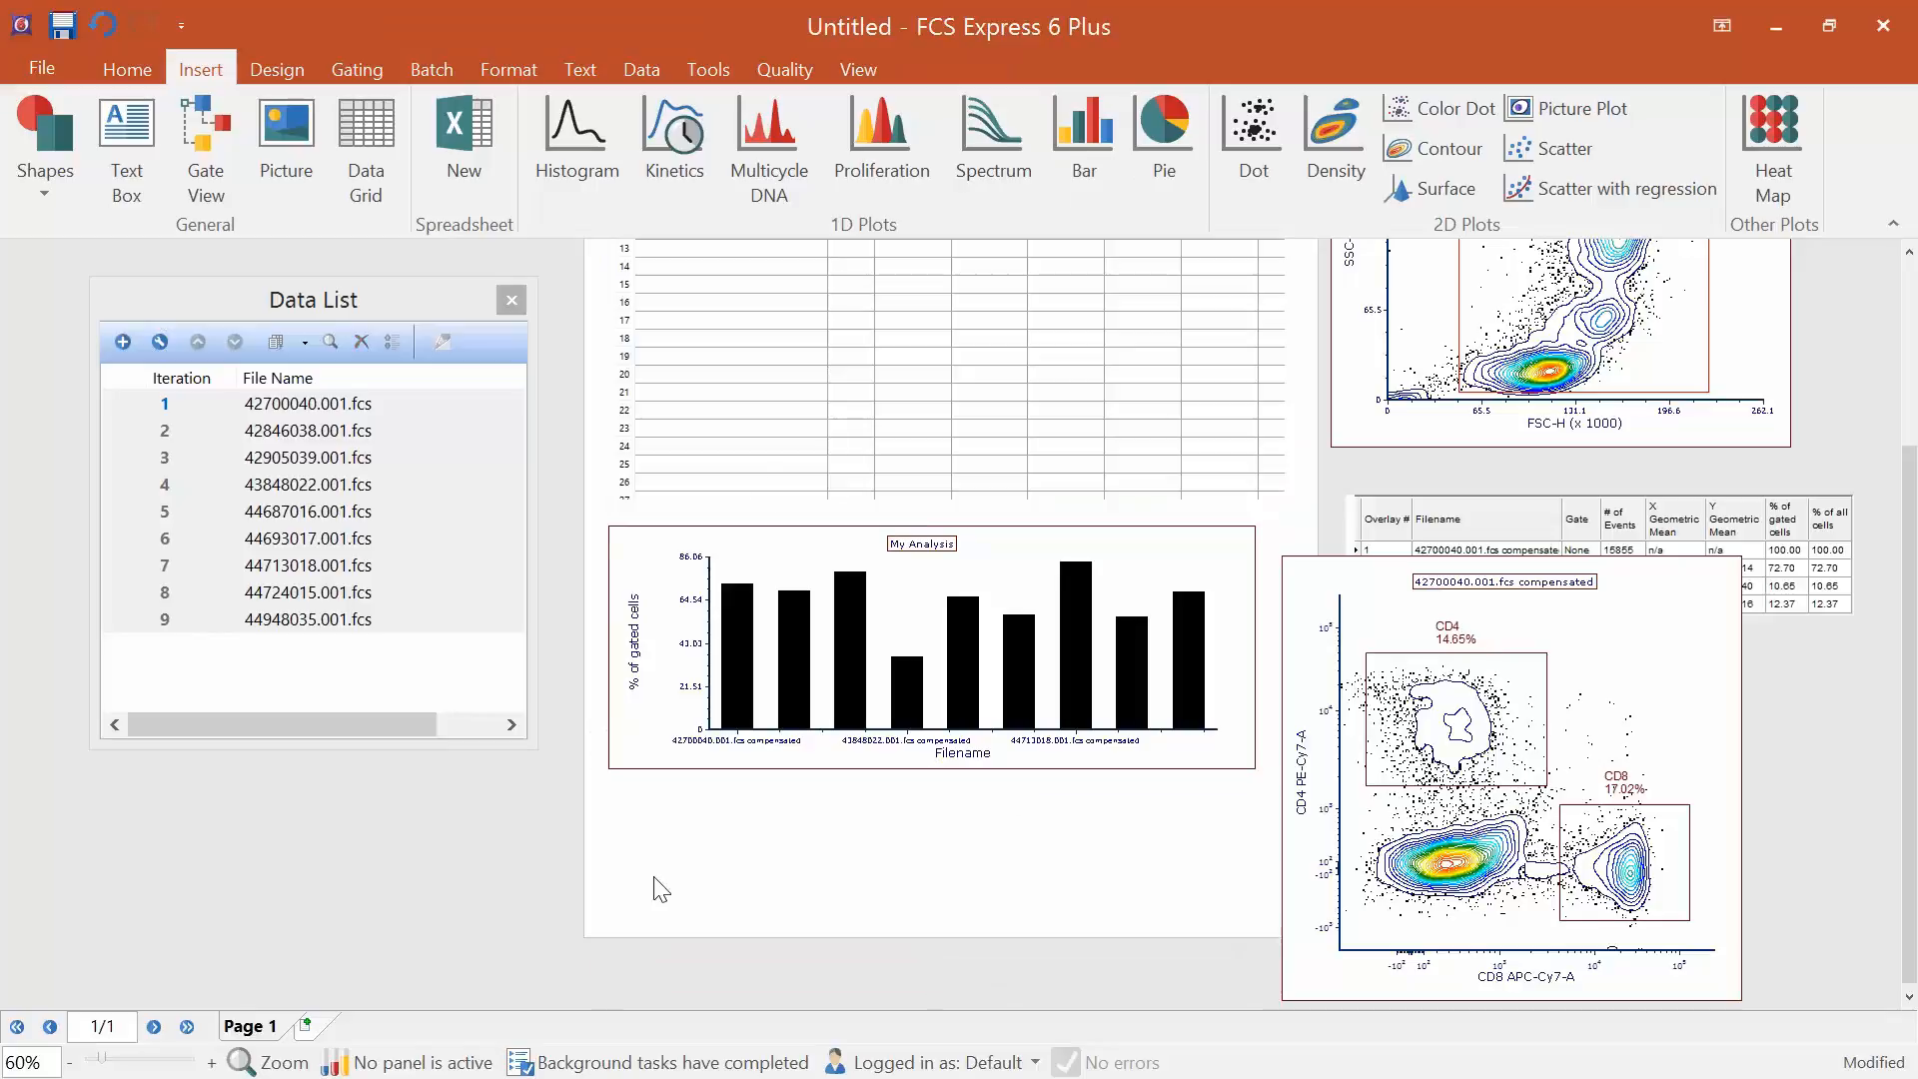
Duplicate the % of gated cells bar plot and move the copy below the original.
left_click(744, 539)
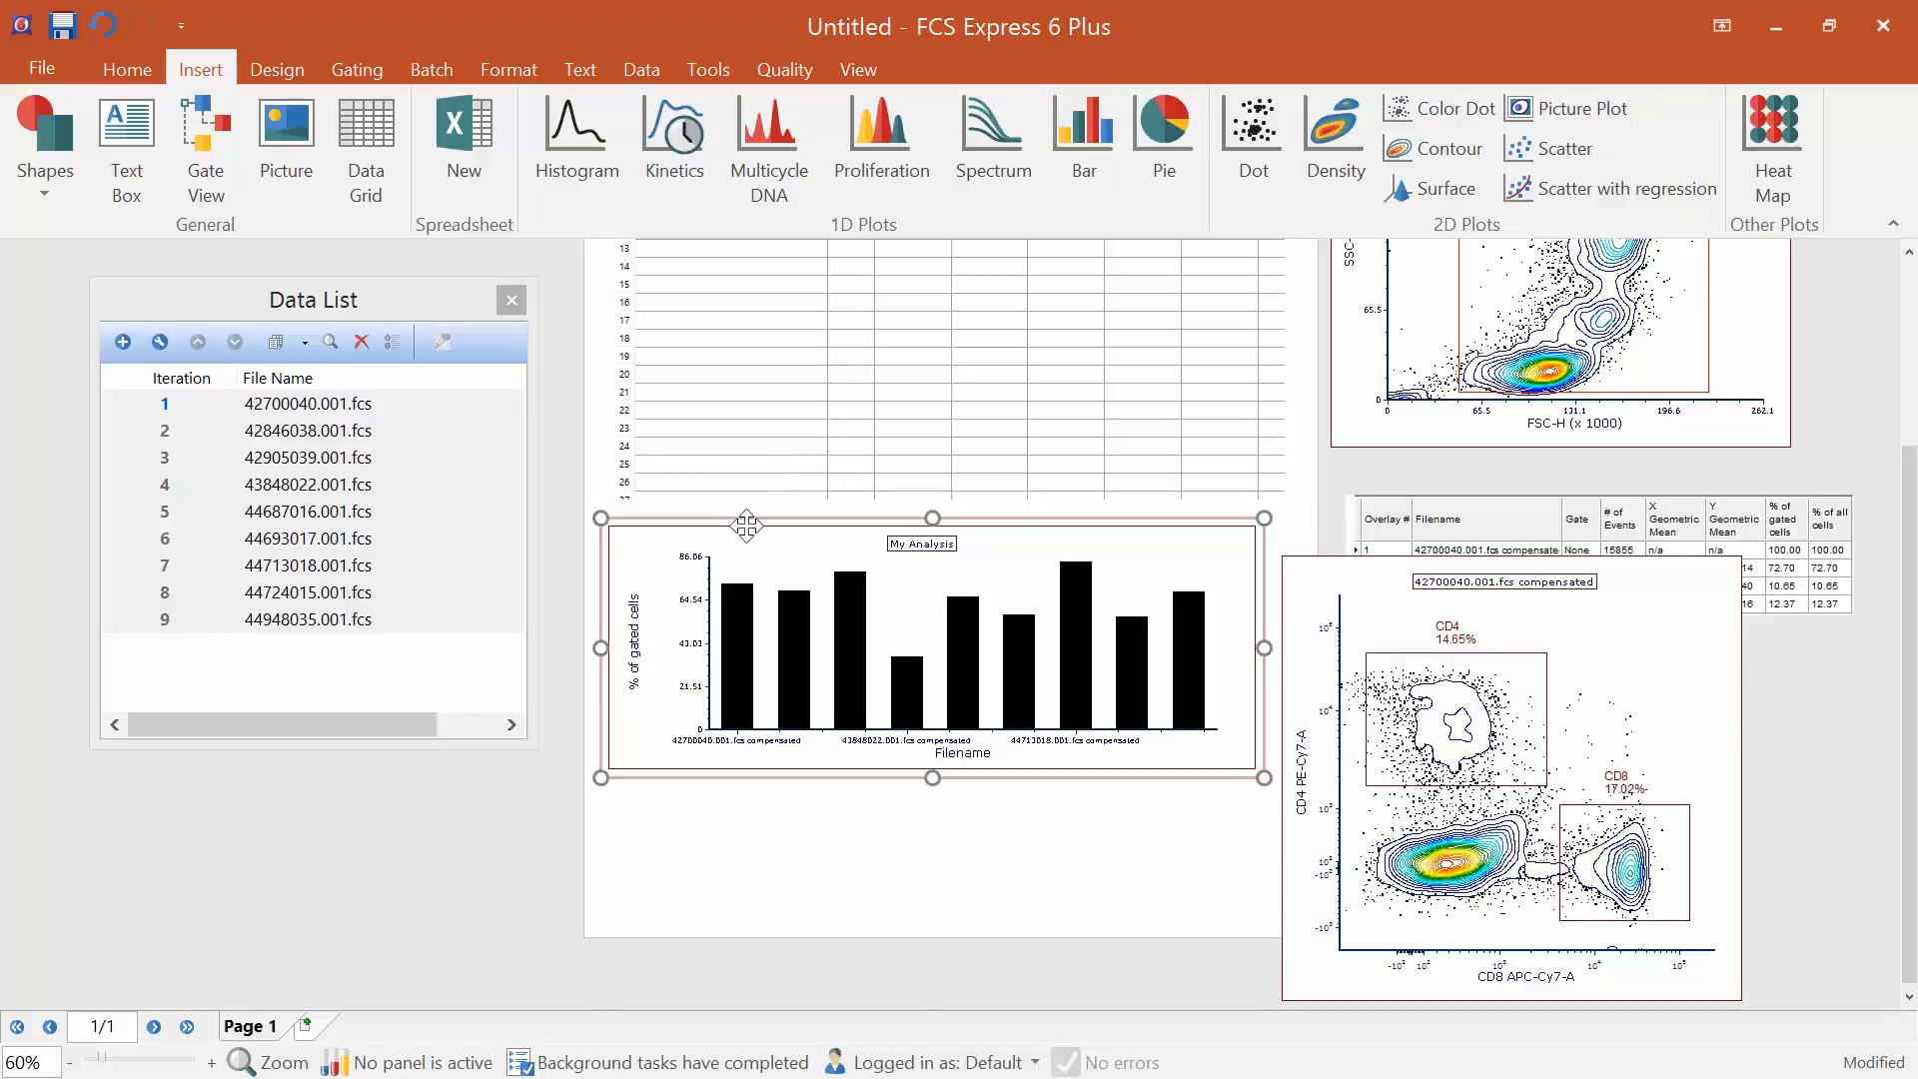
key("ctrl+c")
key("ctrl+v")
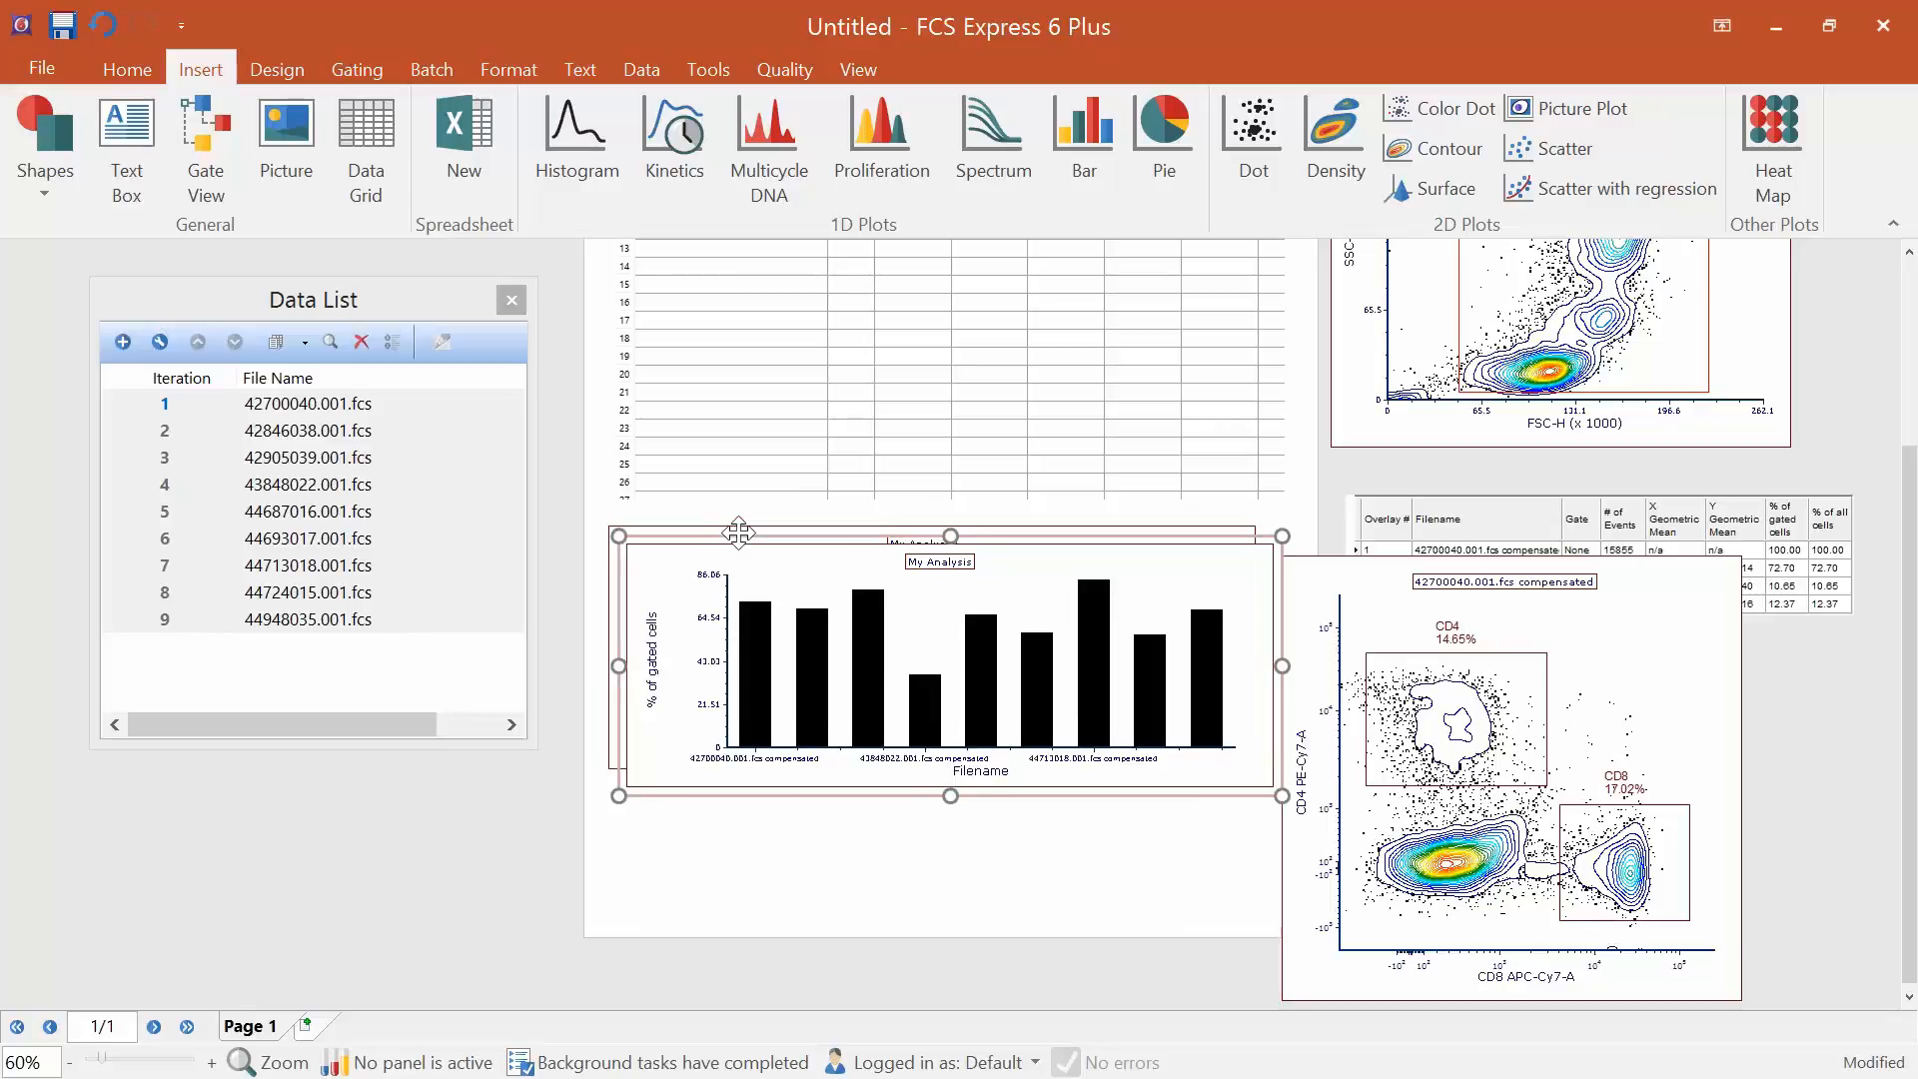
left_click_drag(734, 537, 729, 777)
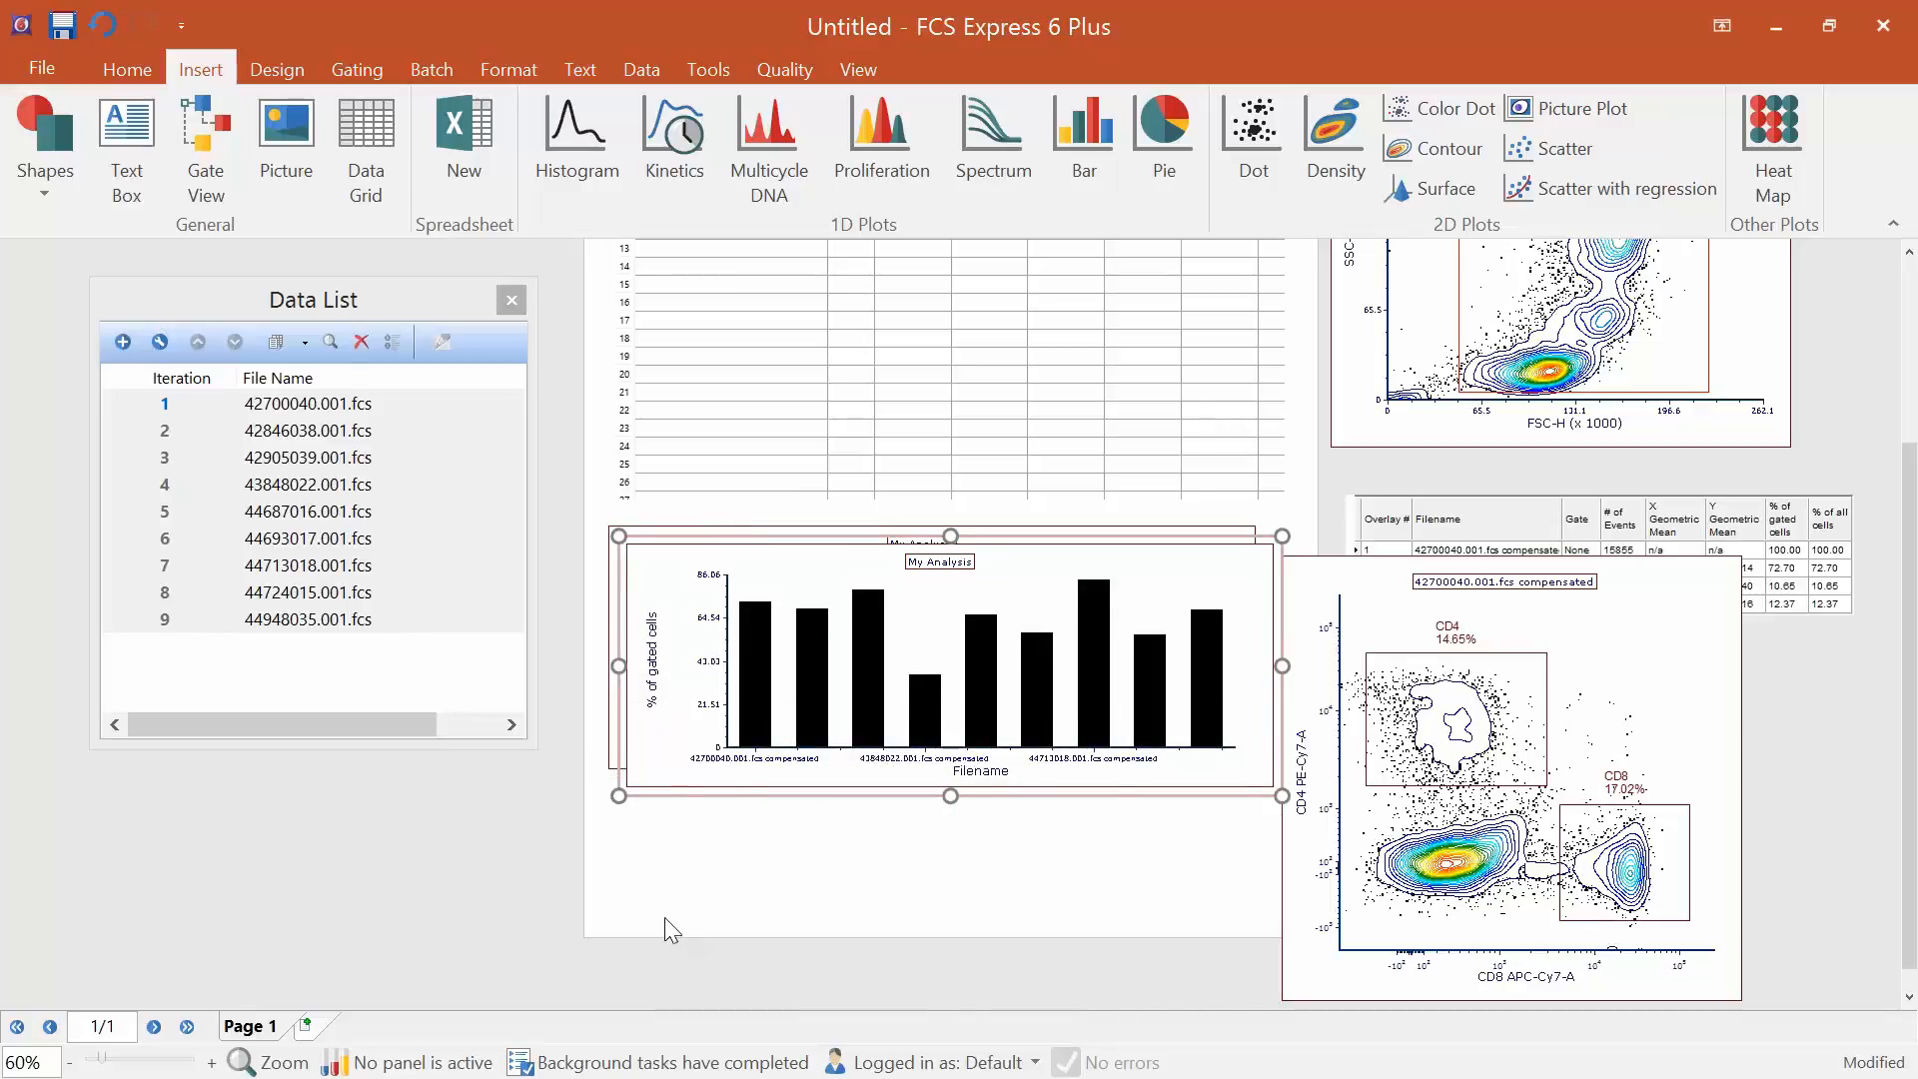
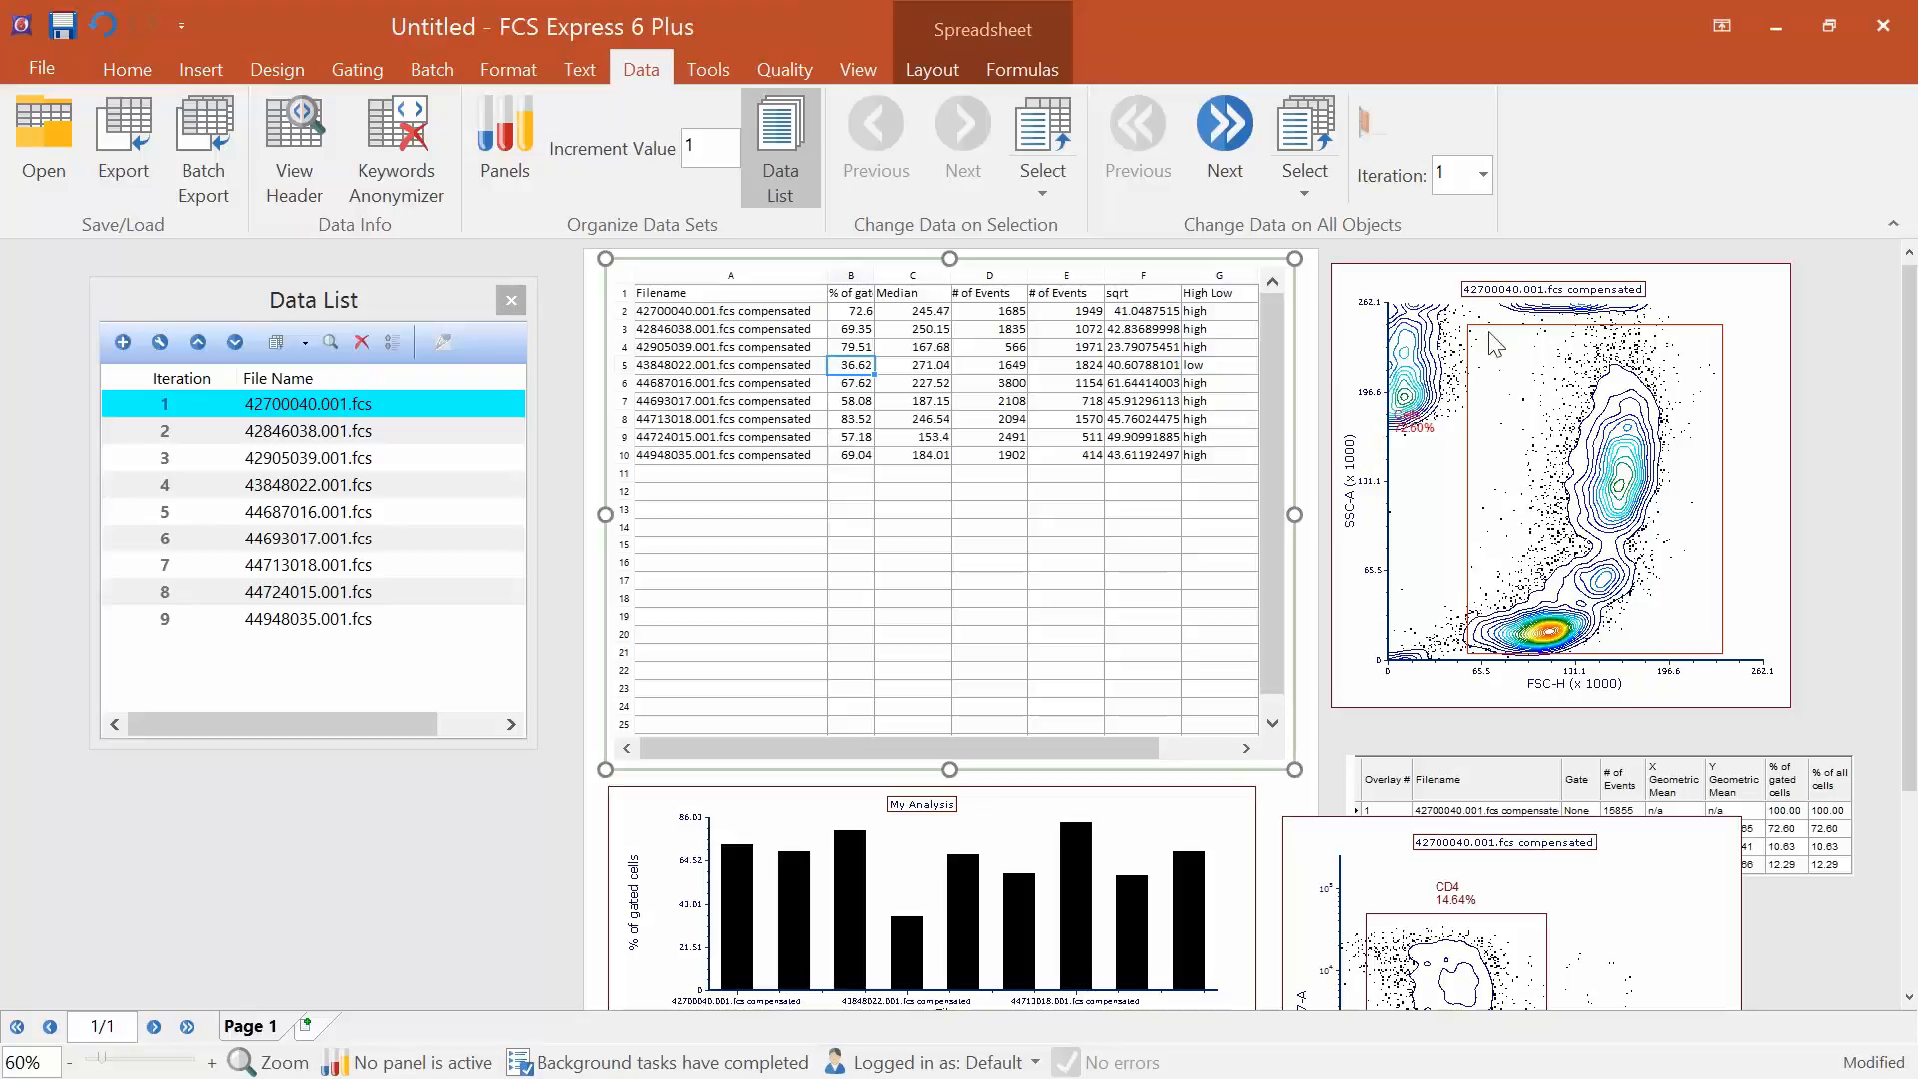
Advance the FSC-H versus SSC-A plot to 43848022.001.fcs and move the Cells gate label down, clear of the upper population.
left_click(1713, 294)
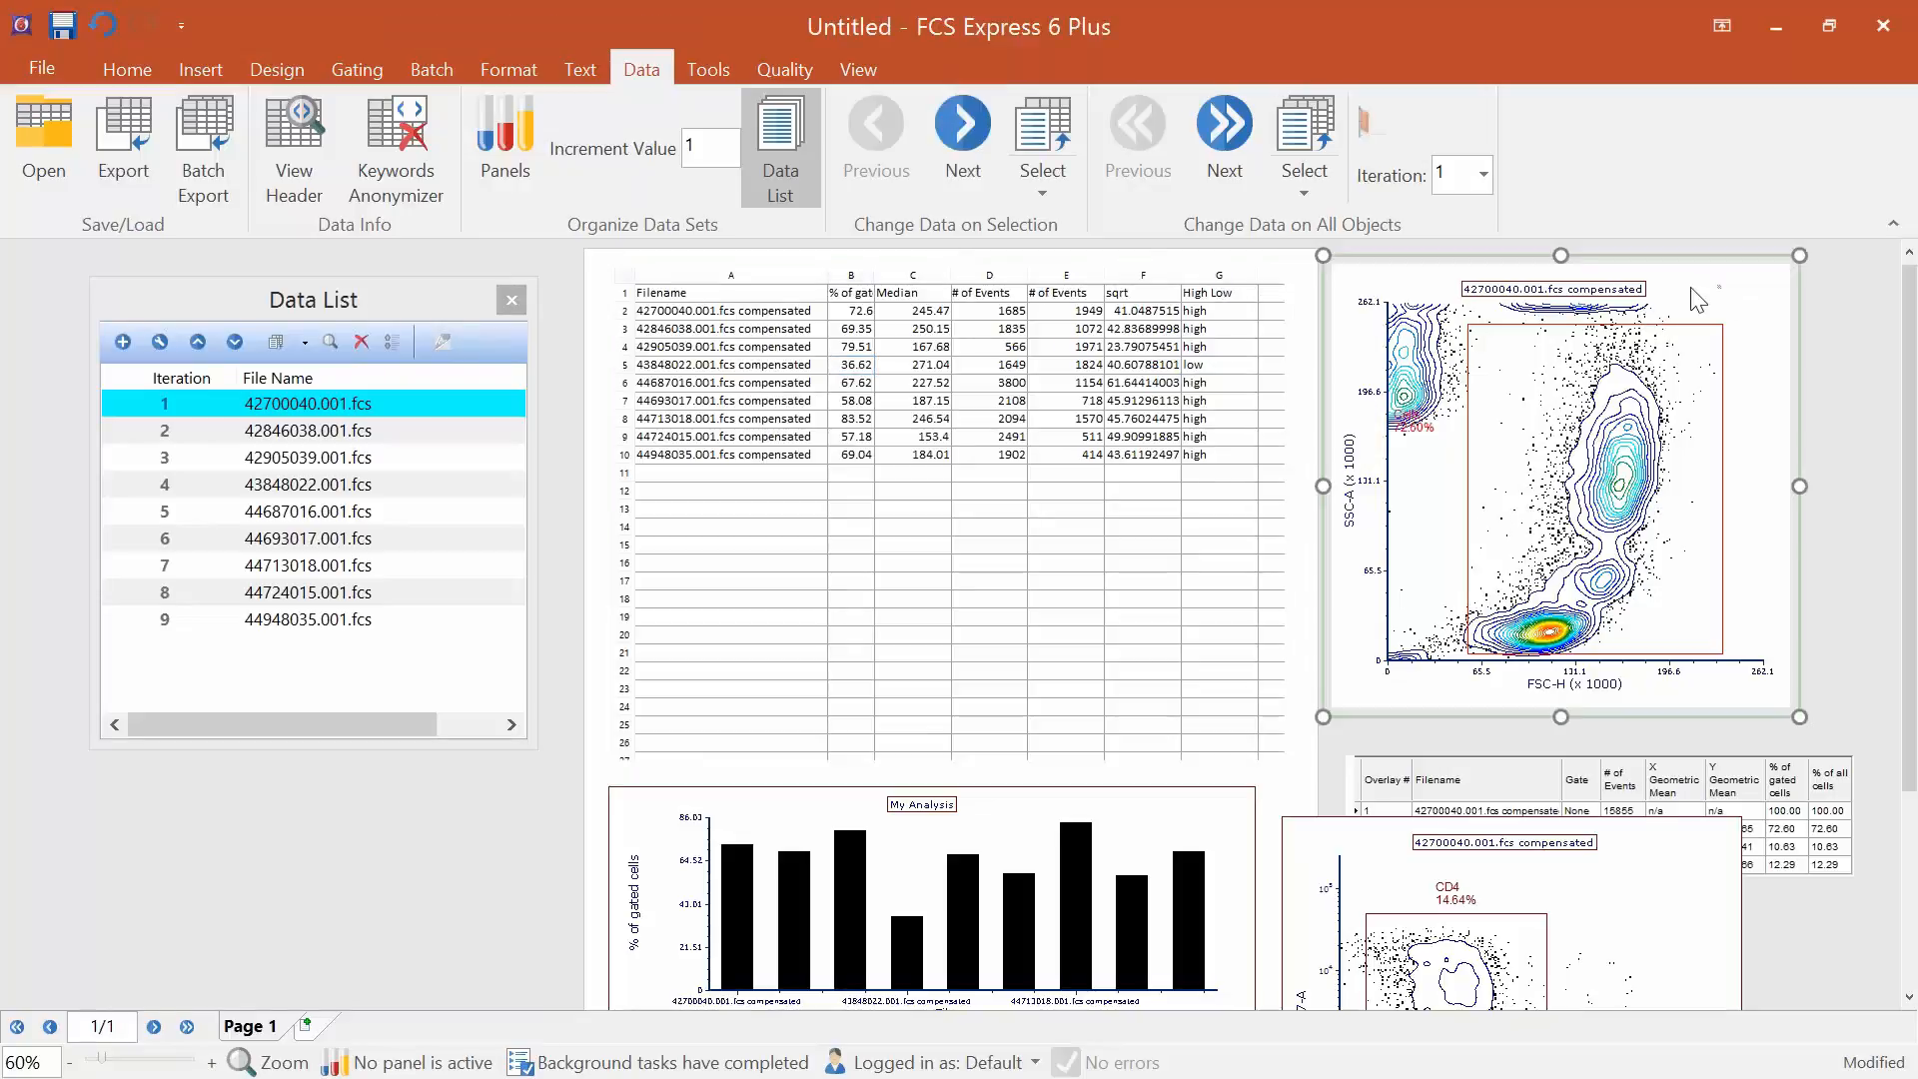
left_click(957, 146)
left_click(957, 146)
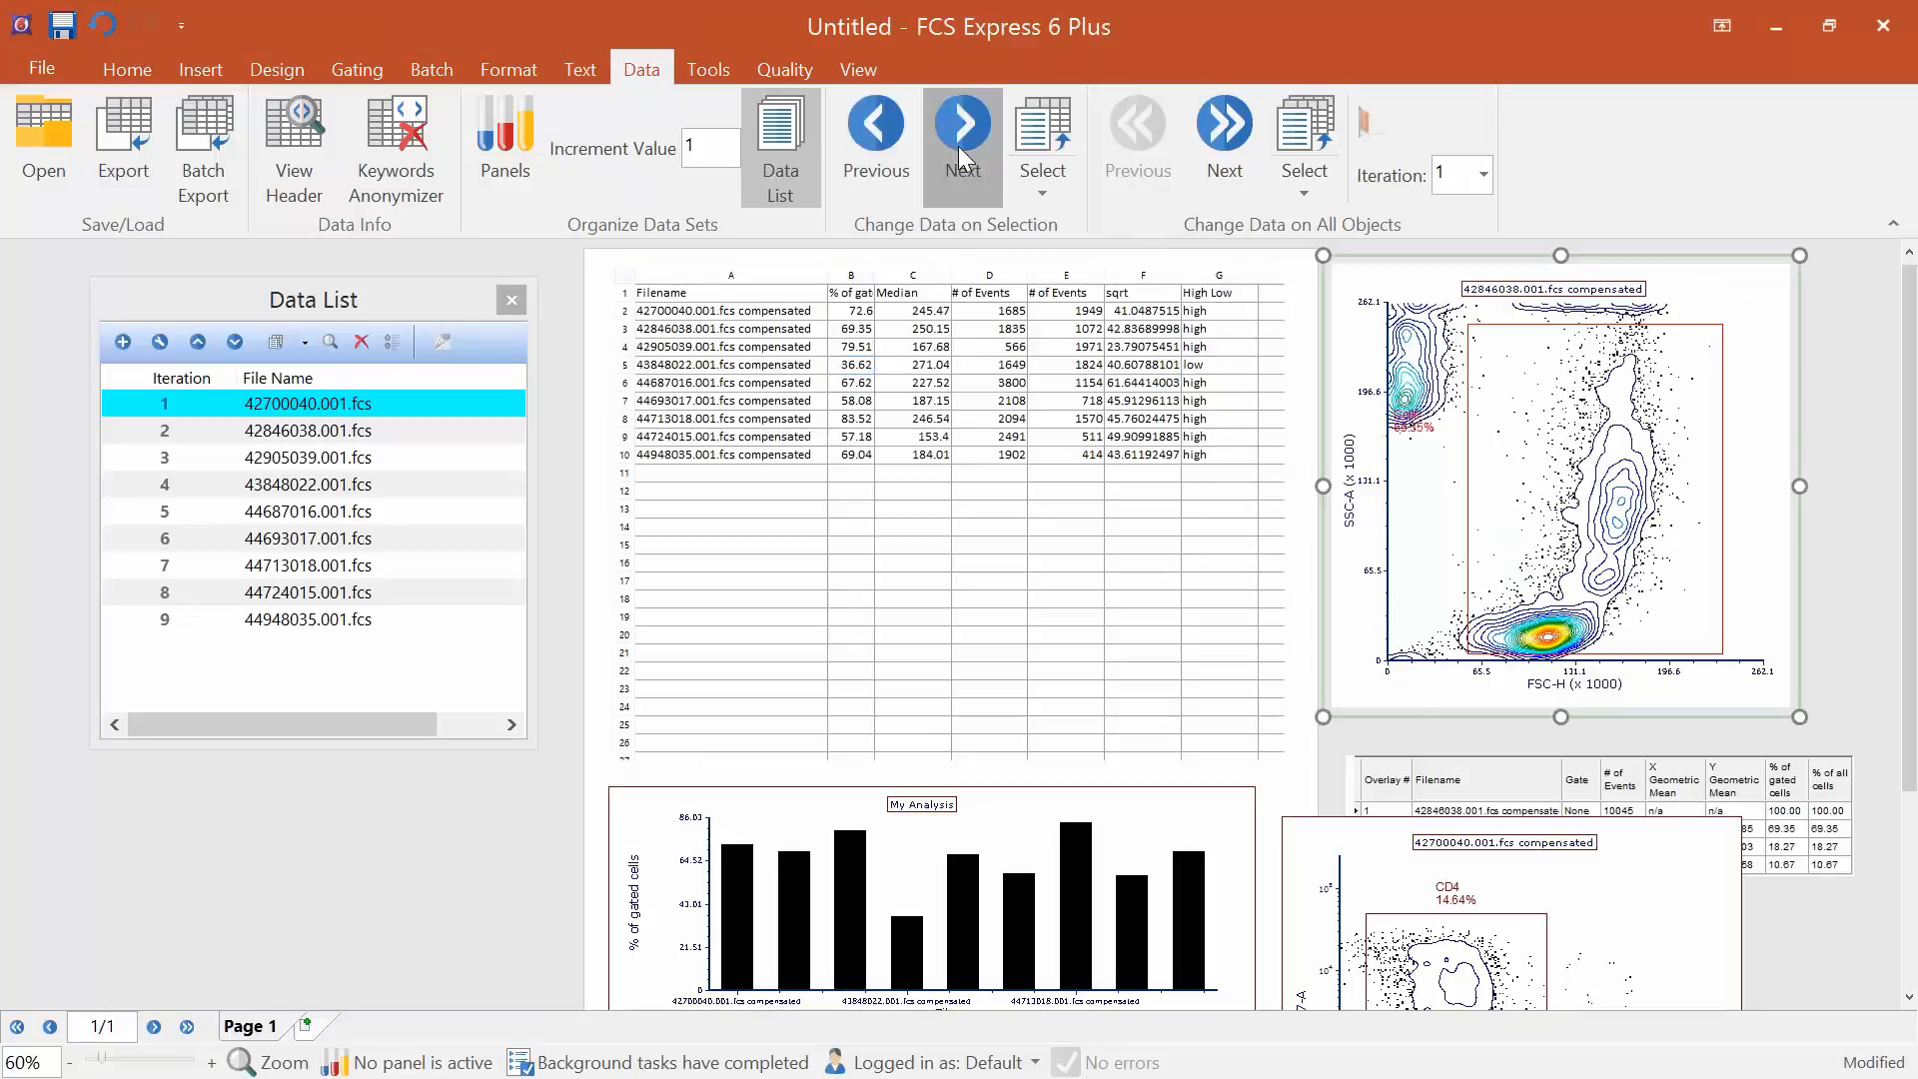
left_click(957, 146)
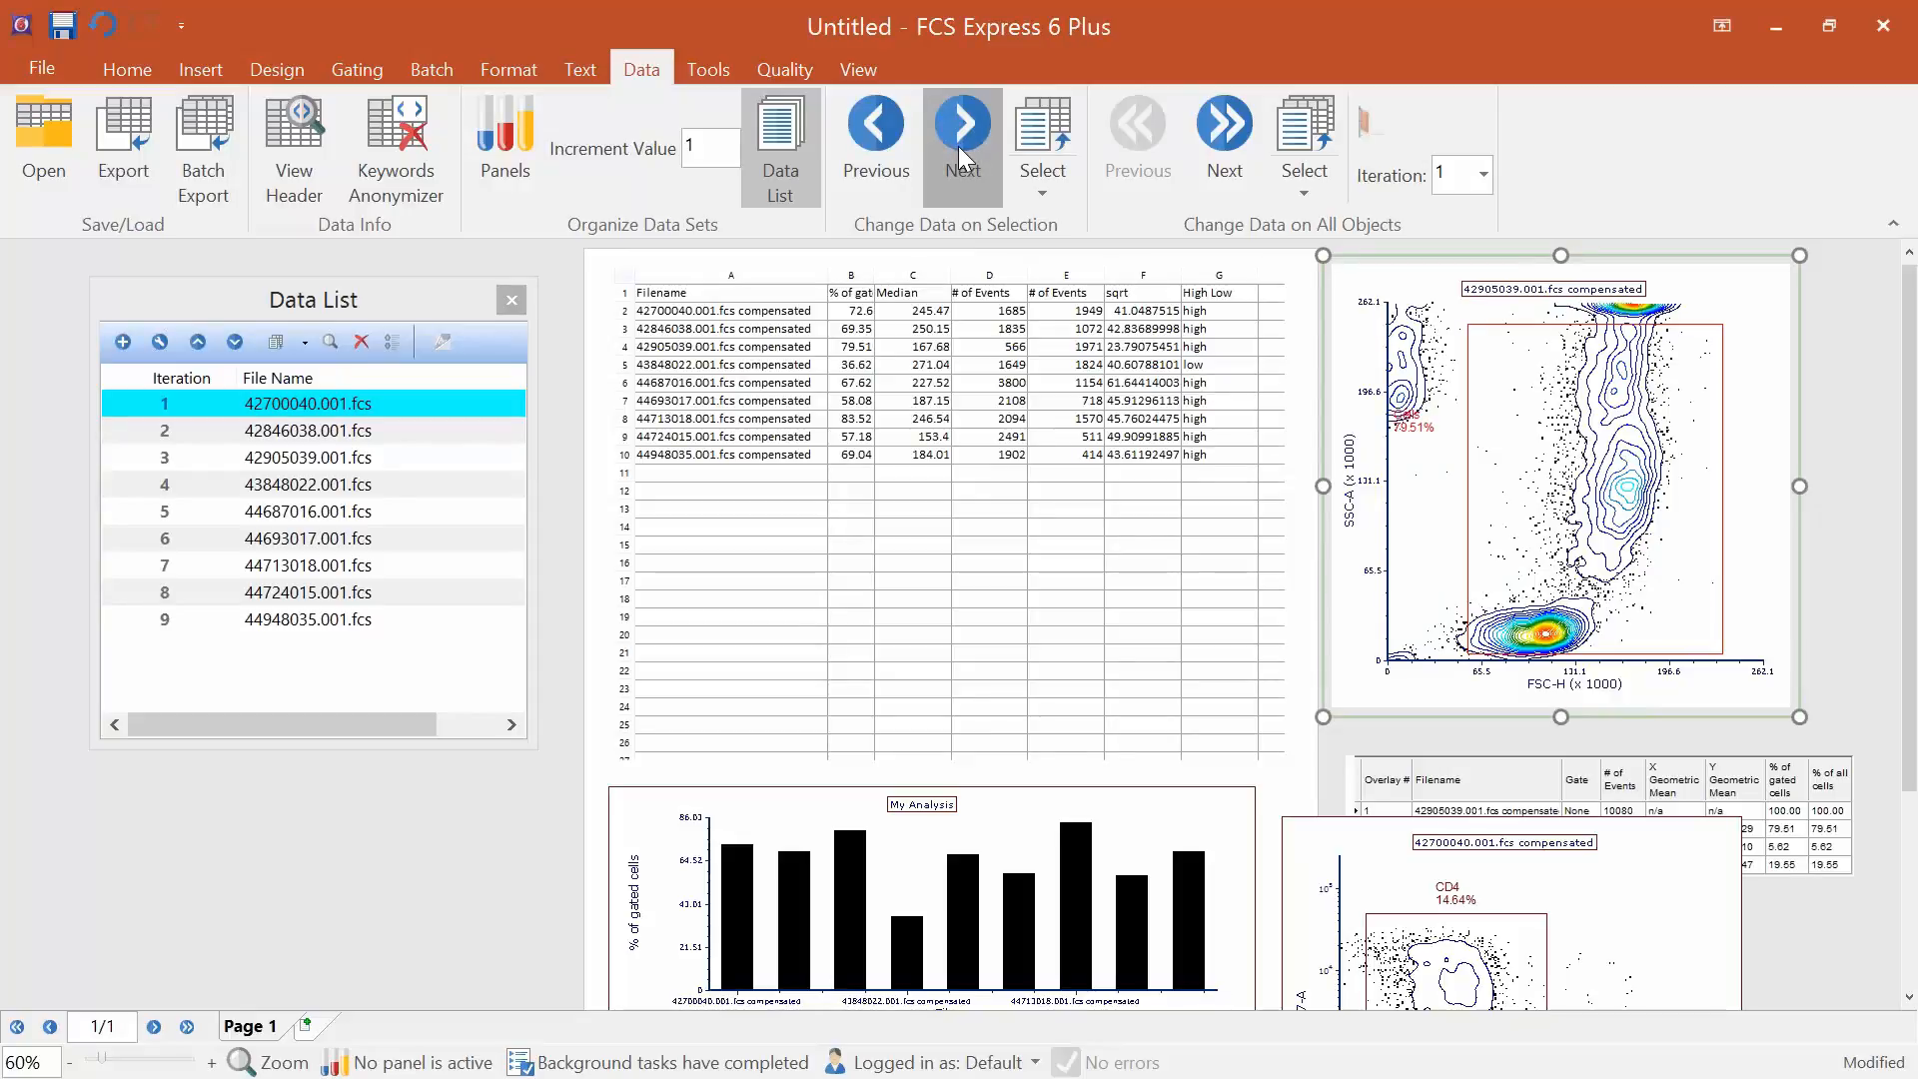
left_click(1418, 430)
left_click_drag(1439, 465, 1438, 526)
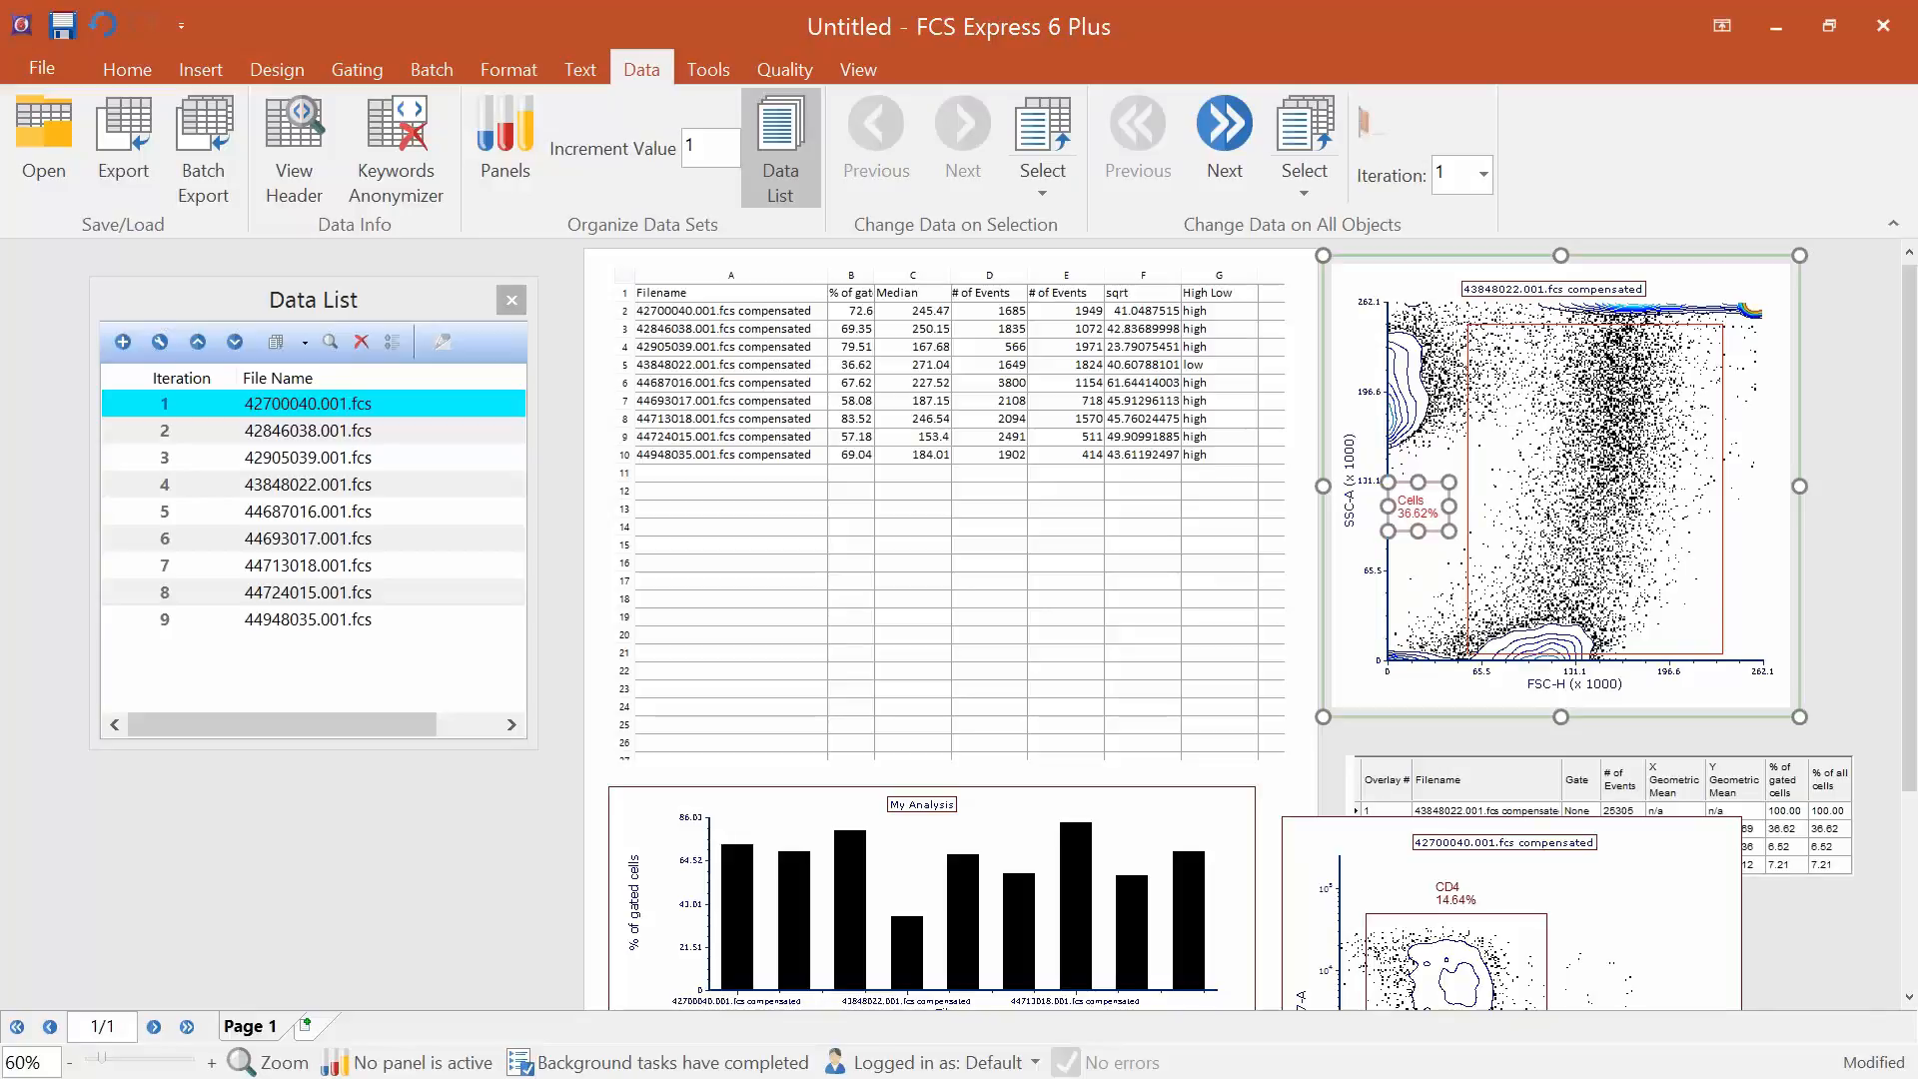
Make the Cells gate data-specific for 43848022.001.fcs and raise its lower edge above the lowest population.
left_click(1556, 513)
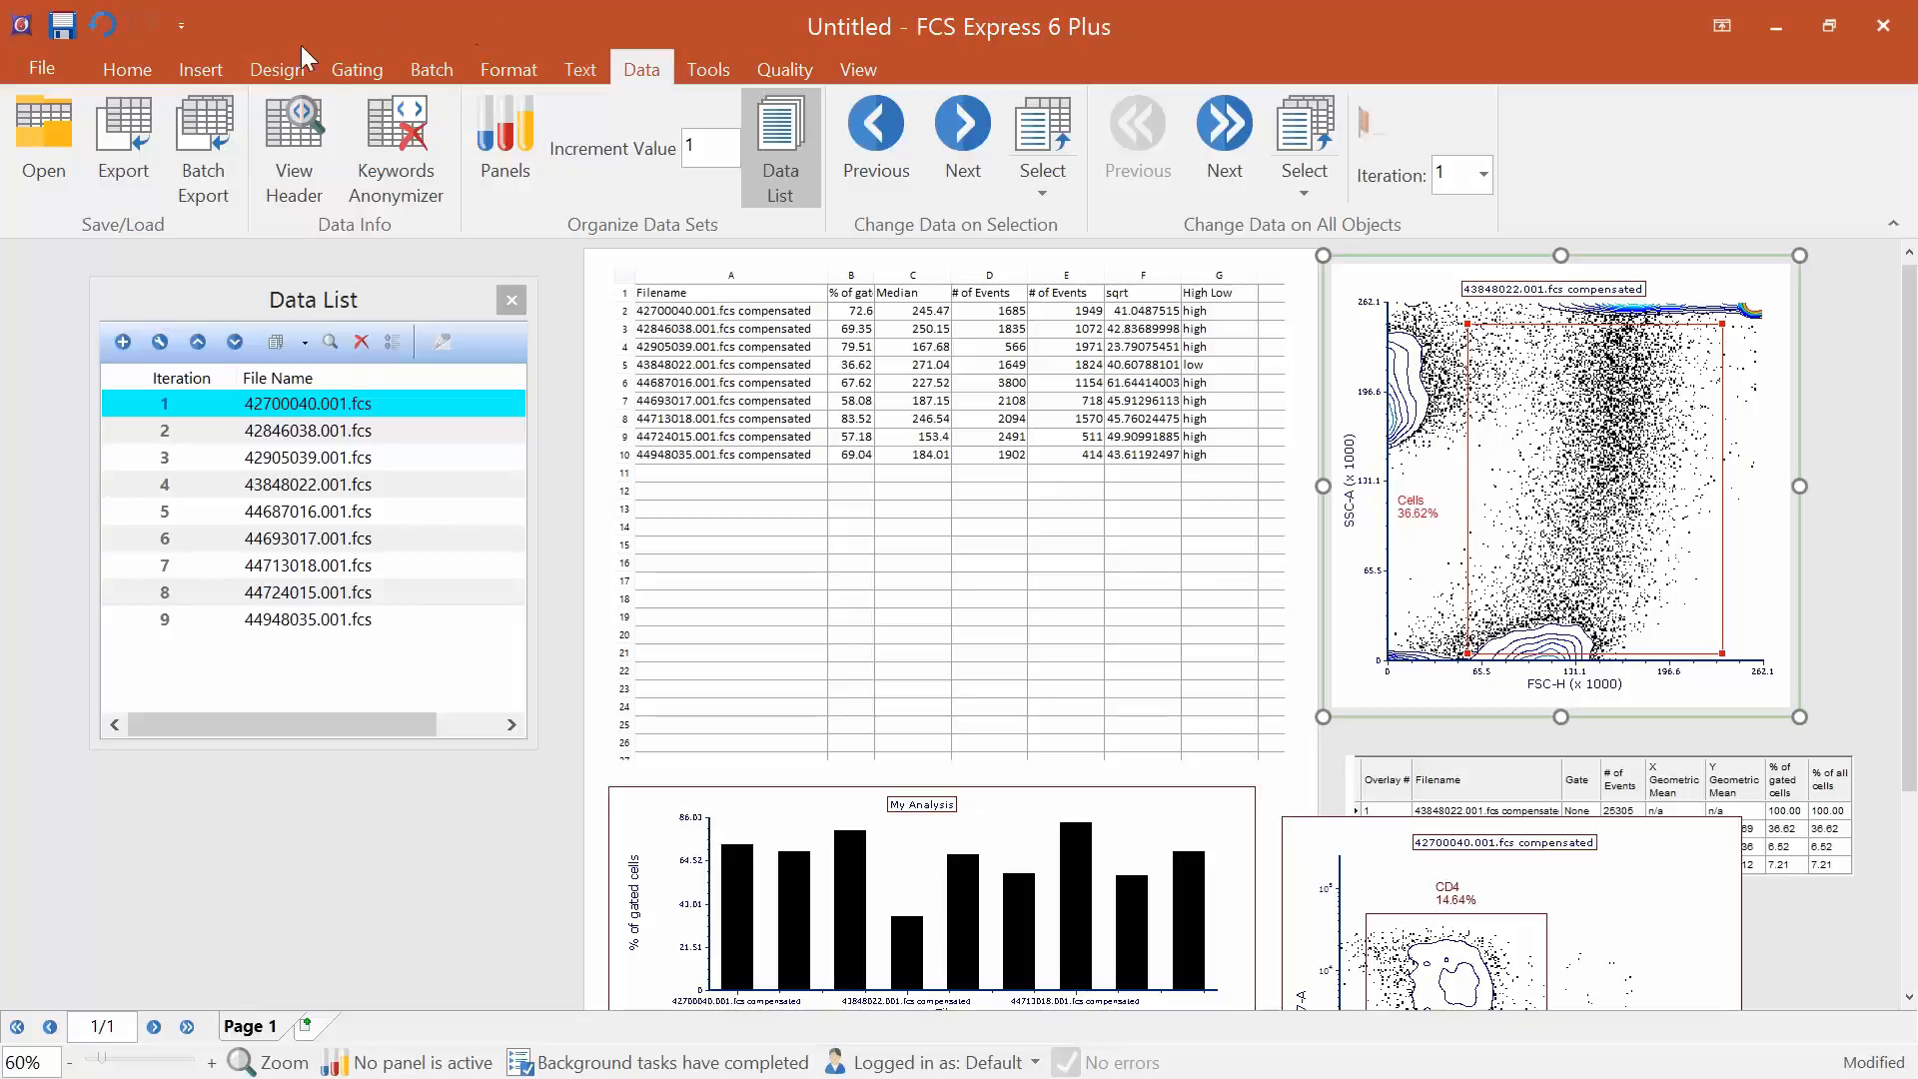
left_click(354, 64)
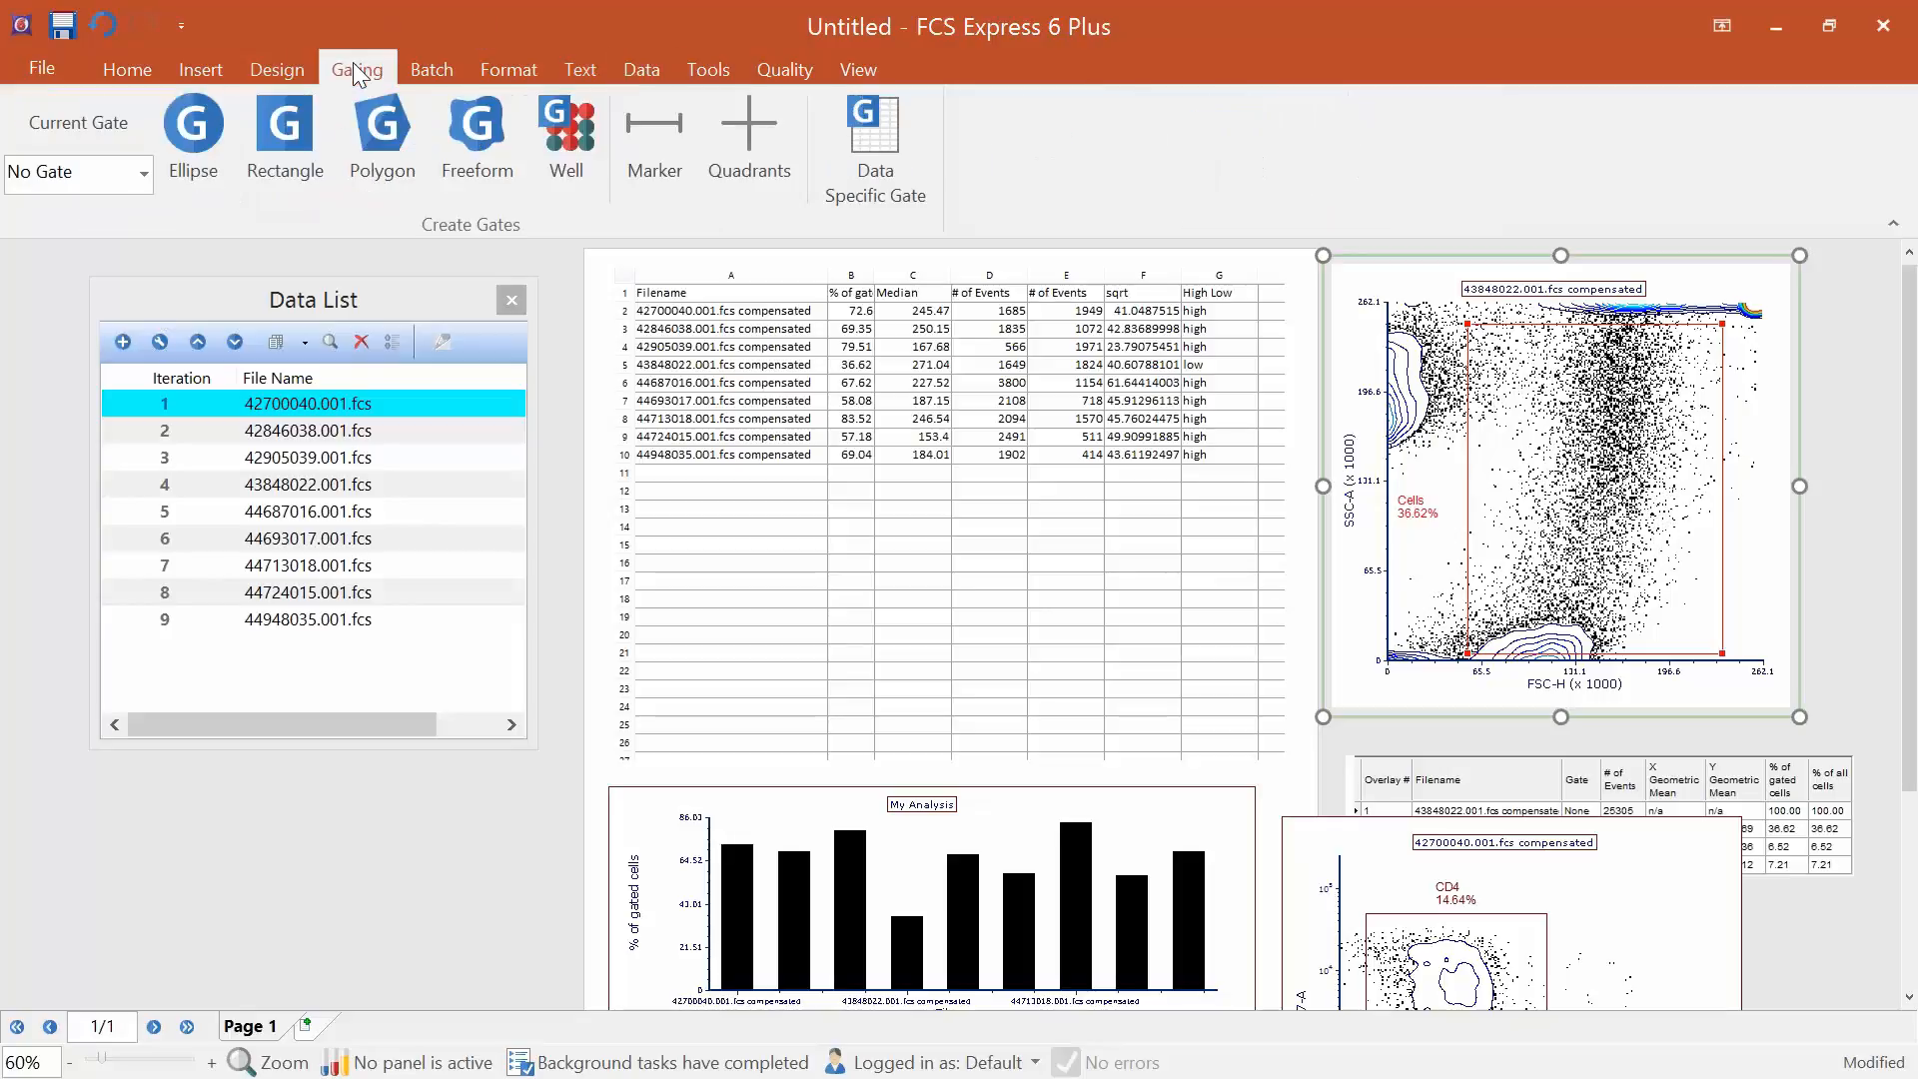
left_click(893, 142)
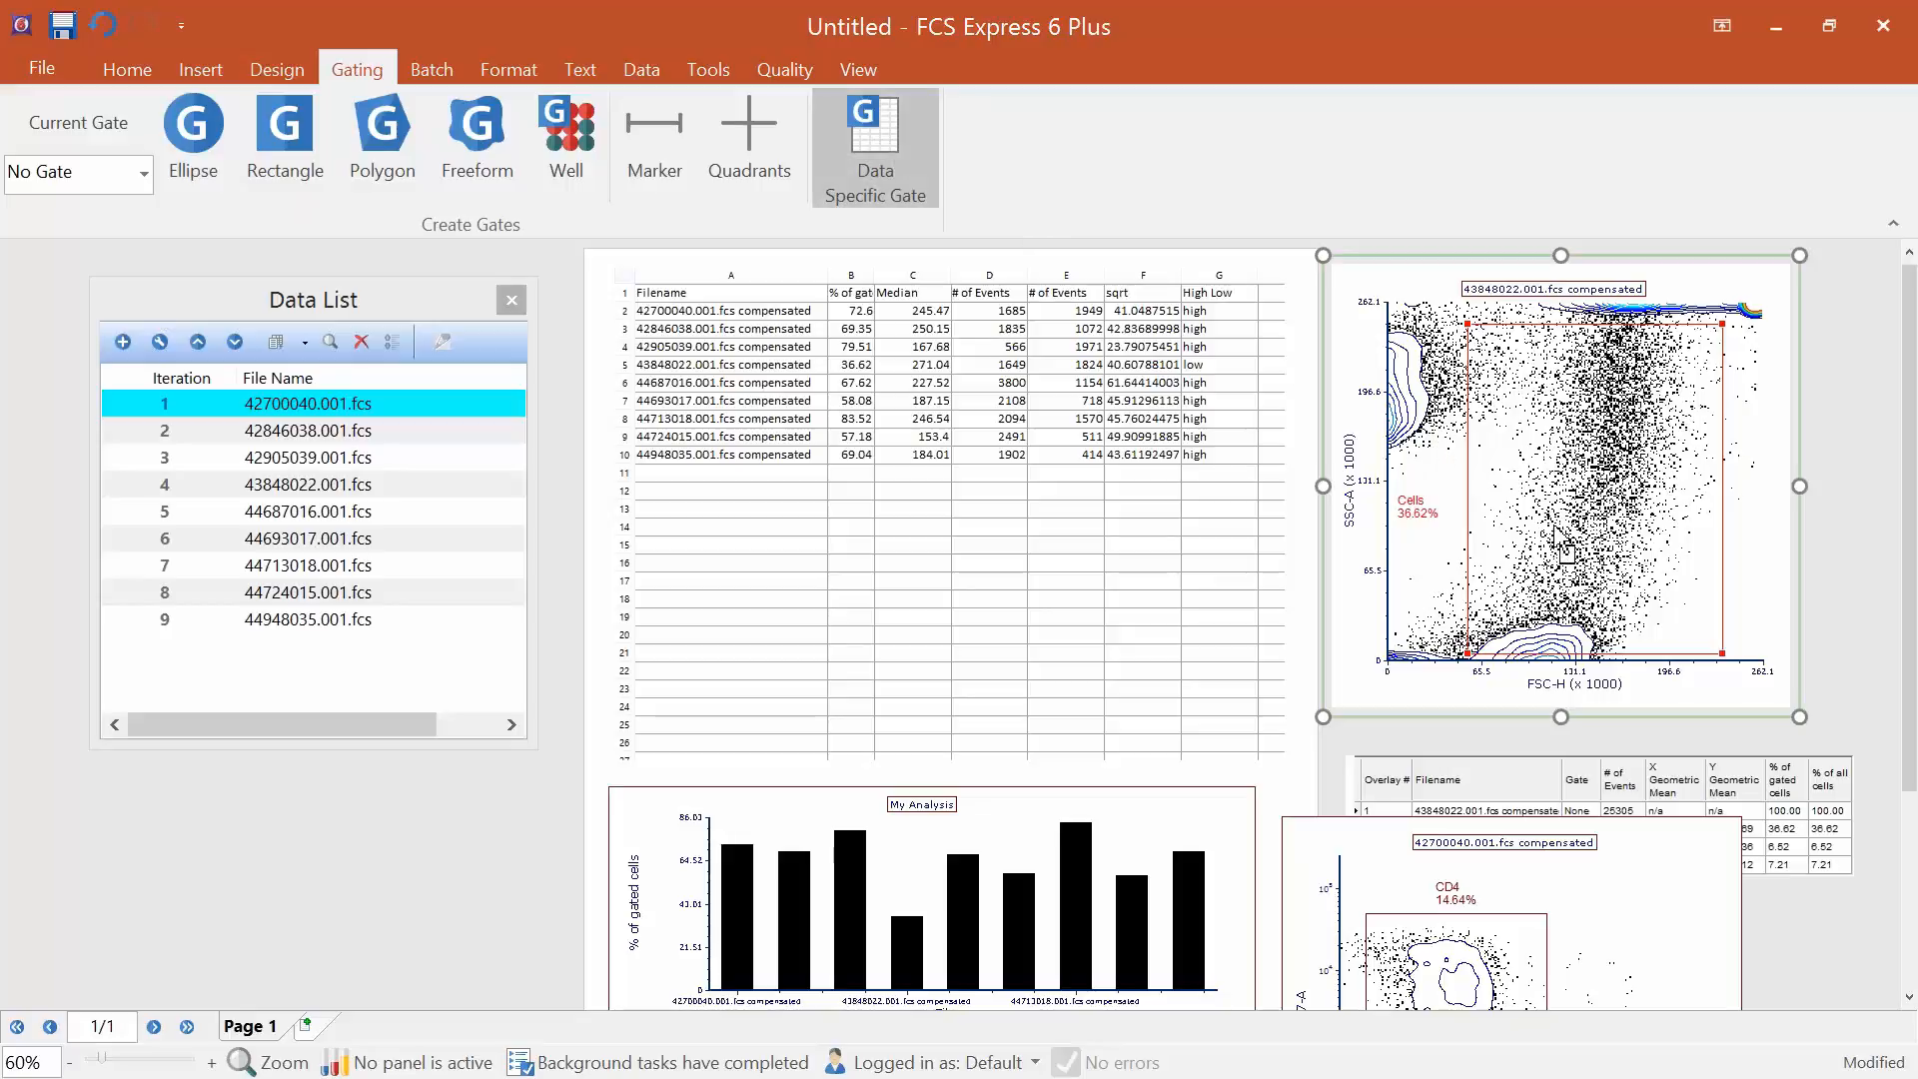
left_click_drag(1459, 658, 1475, 594)
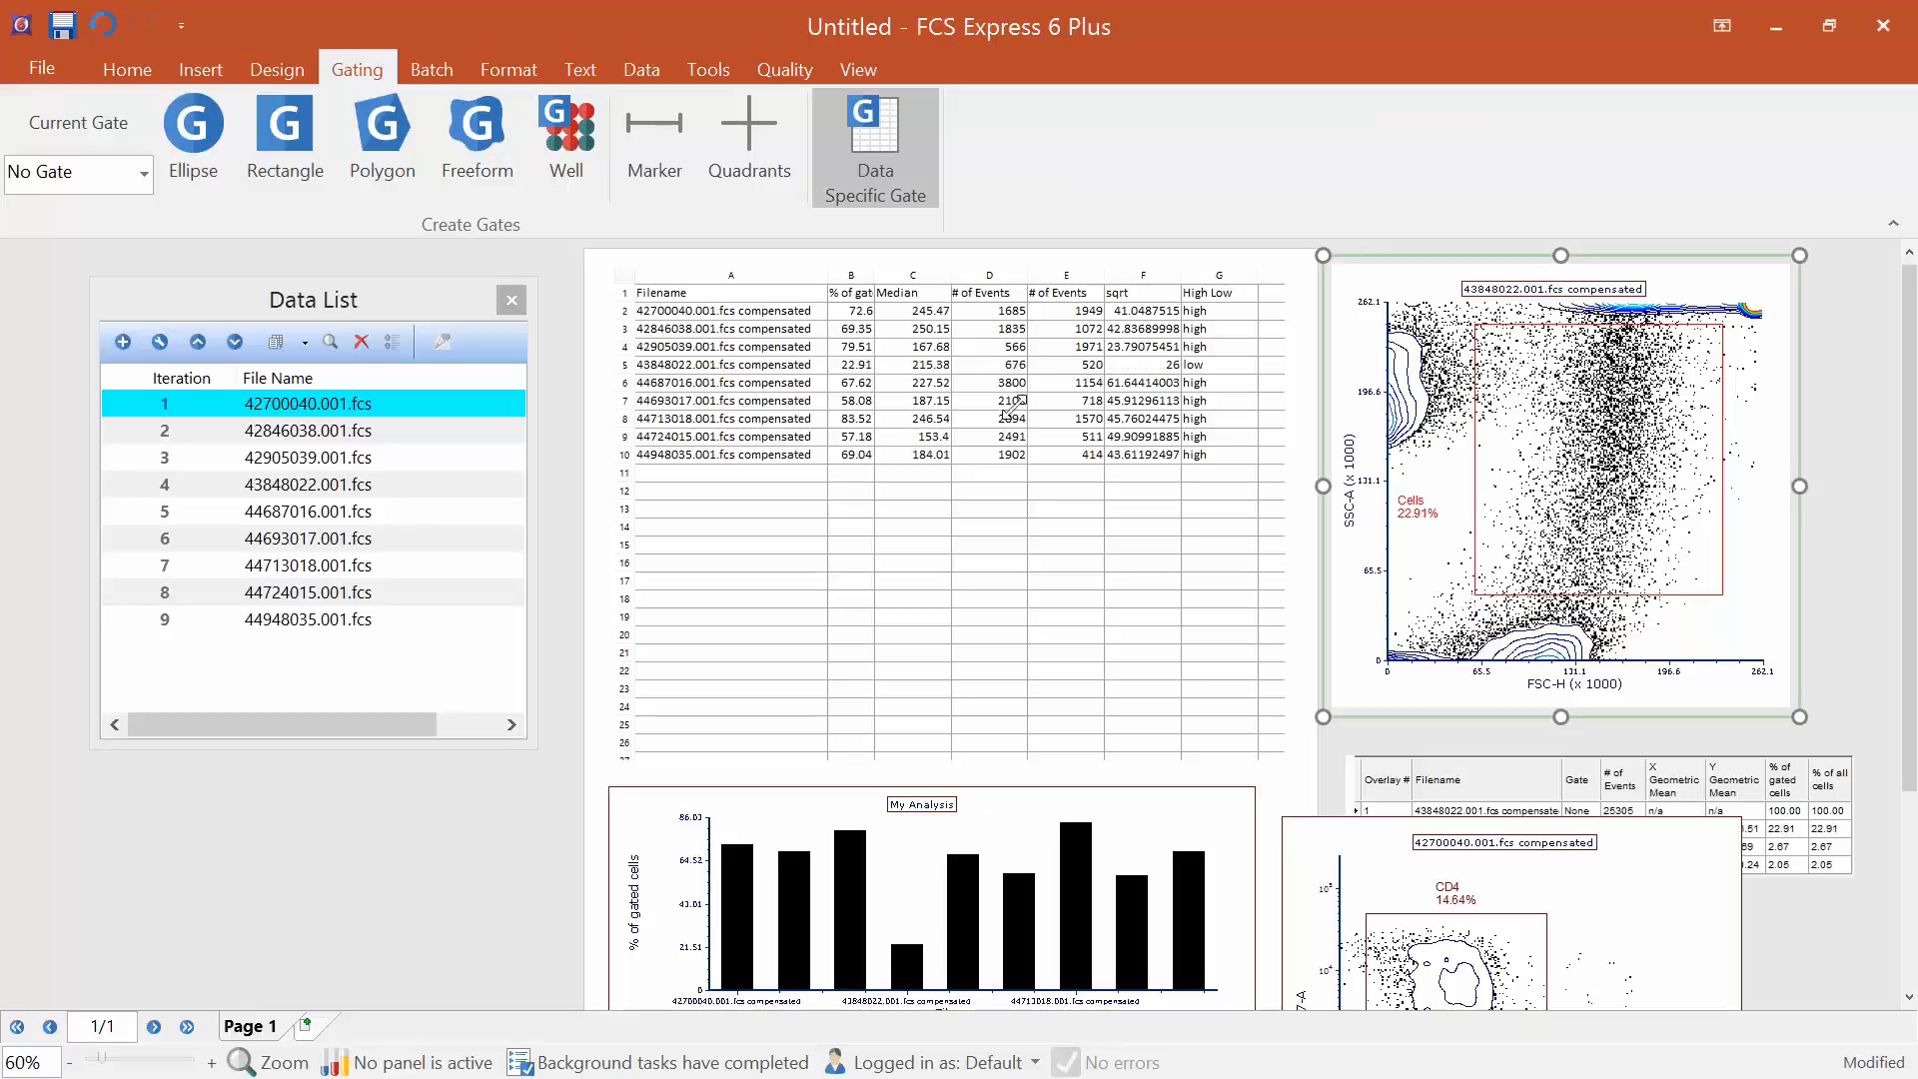
left_click(859, 370)
left_click(1521, 541)
mouse_move(1475, 595)
left_mouse_down()
mouse_move(1452, 668)
mouse_move(1454, 604)
left_mouse_up()
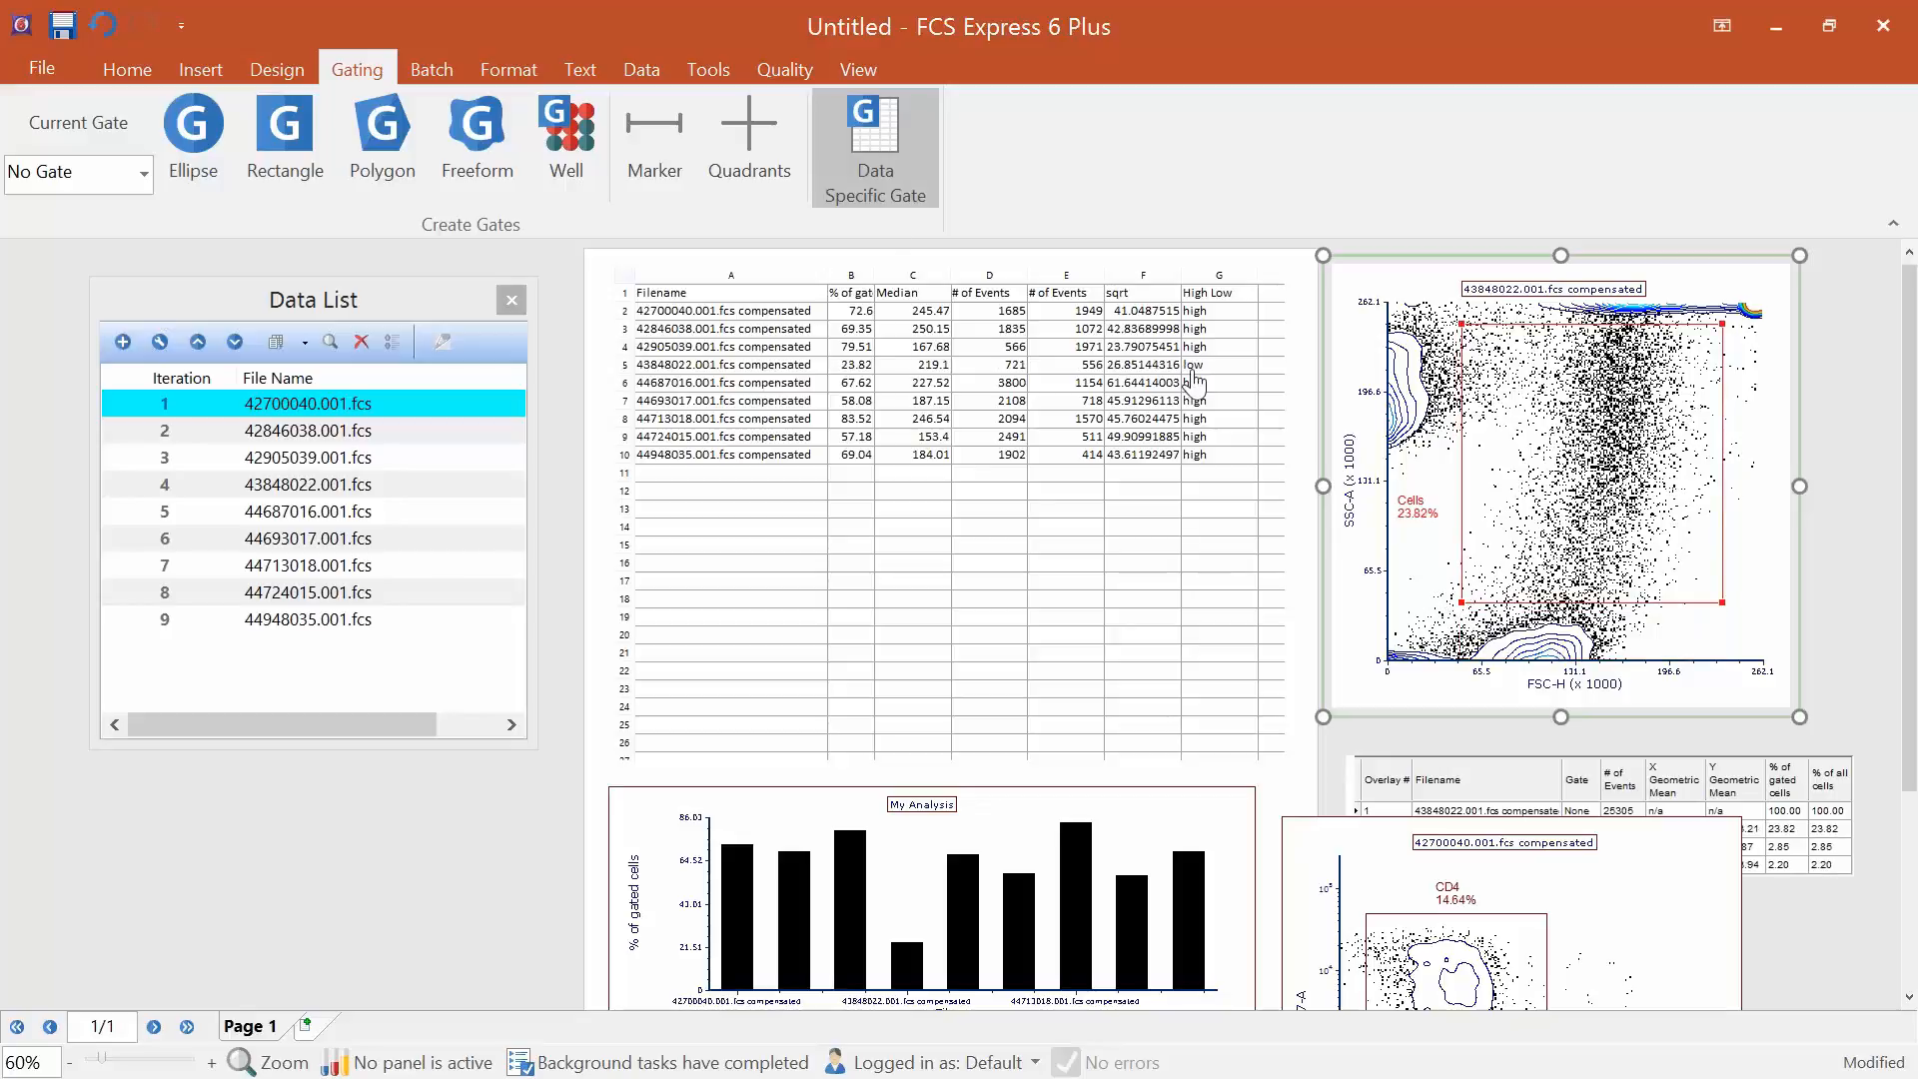
Advance the plot to 44693017.001.fcs, make its Cells gate data-specific, narrow it slightly and shift it toward lower FSC-H.
left_click(637, 64)
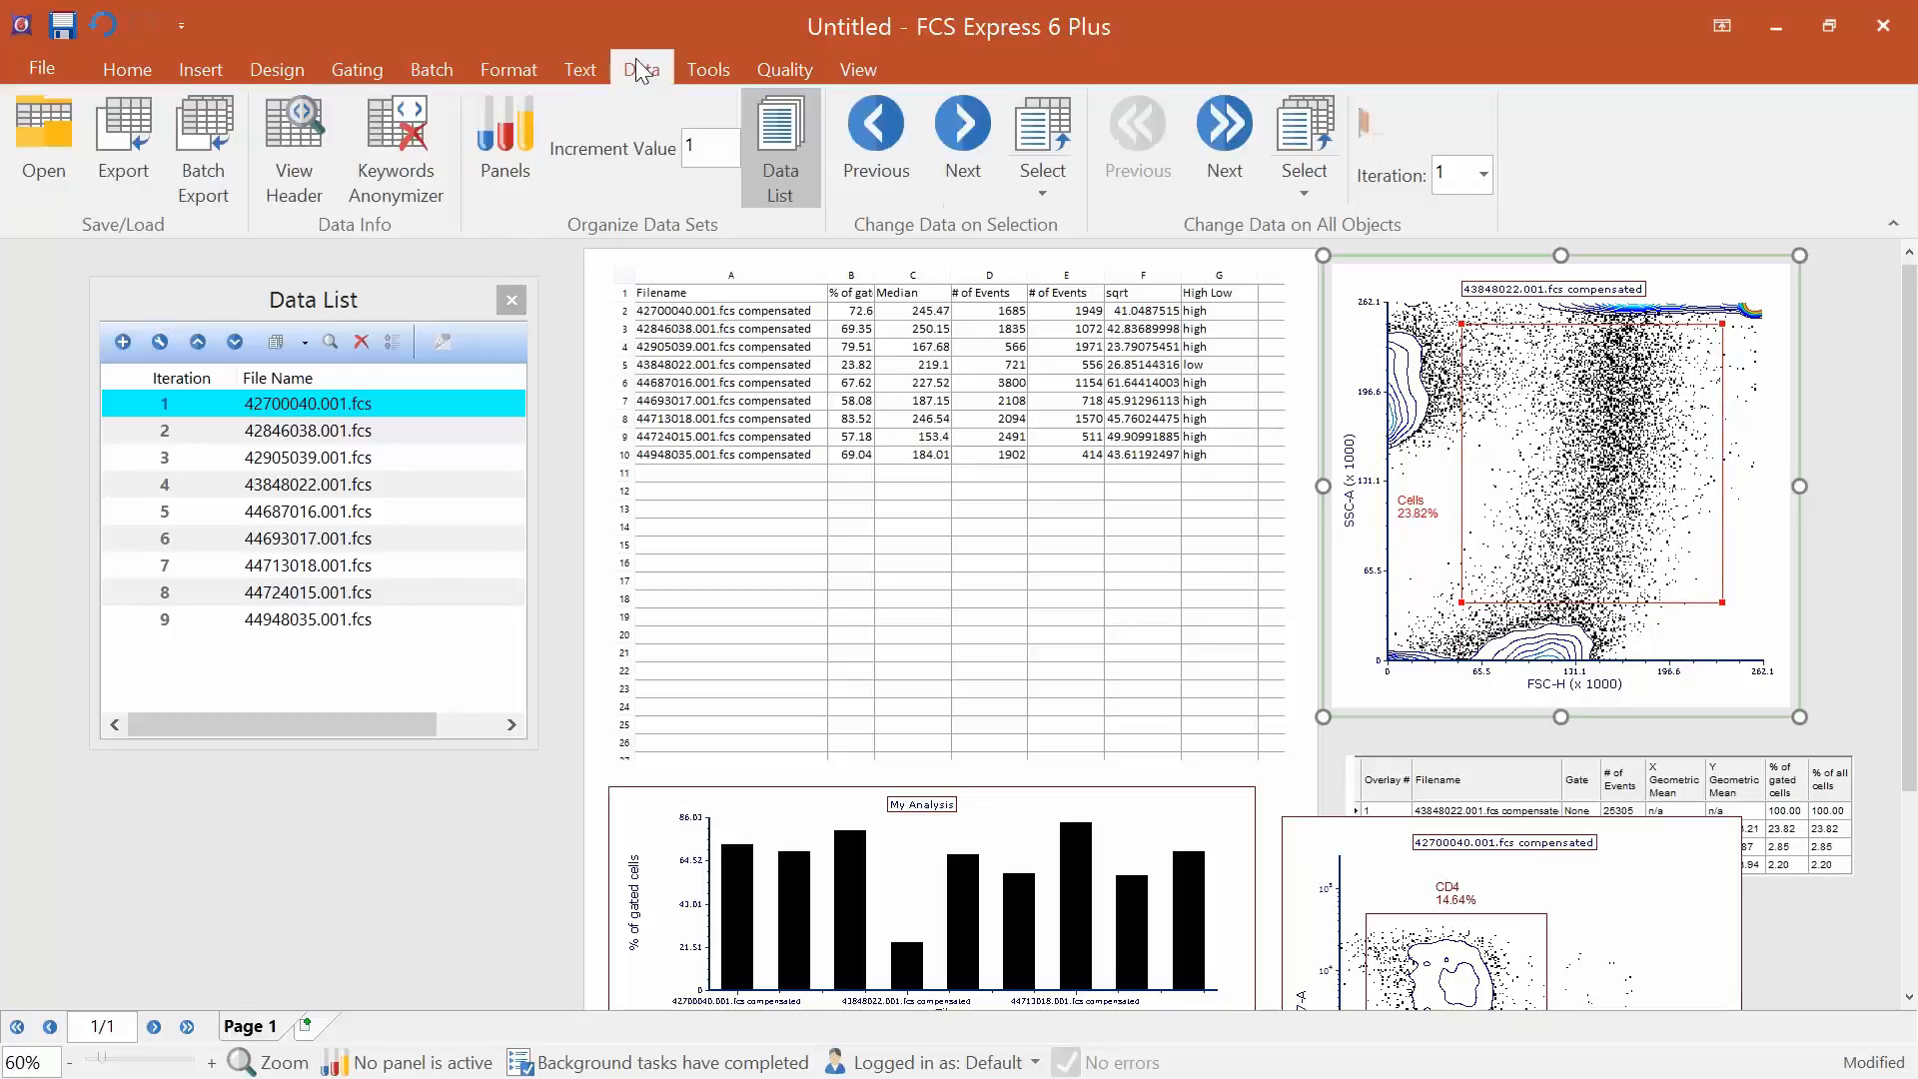
left_click(967, 135)
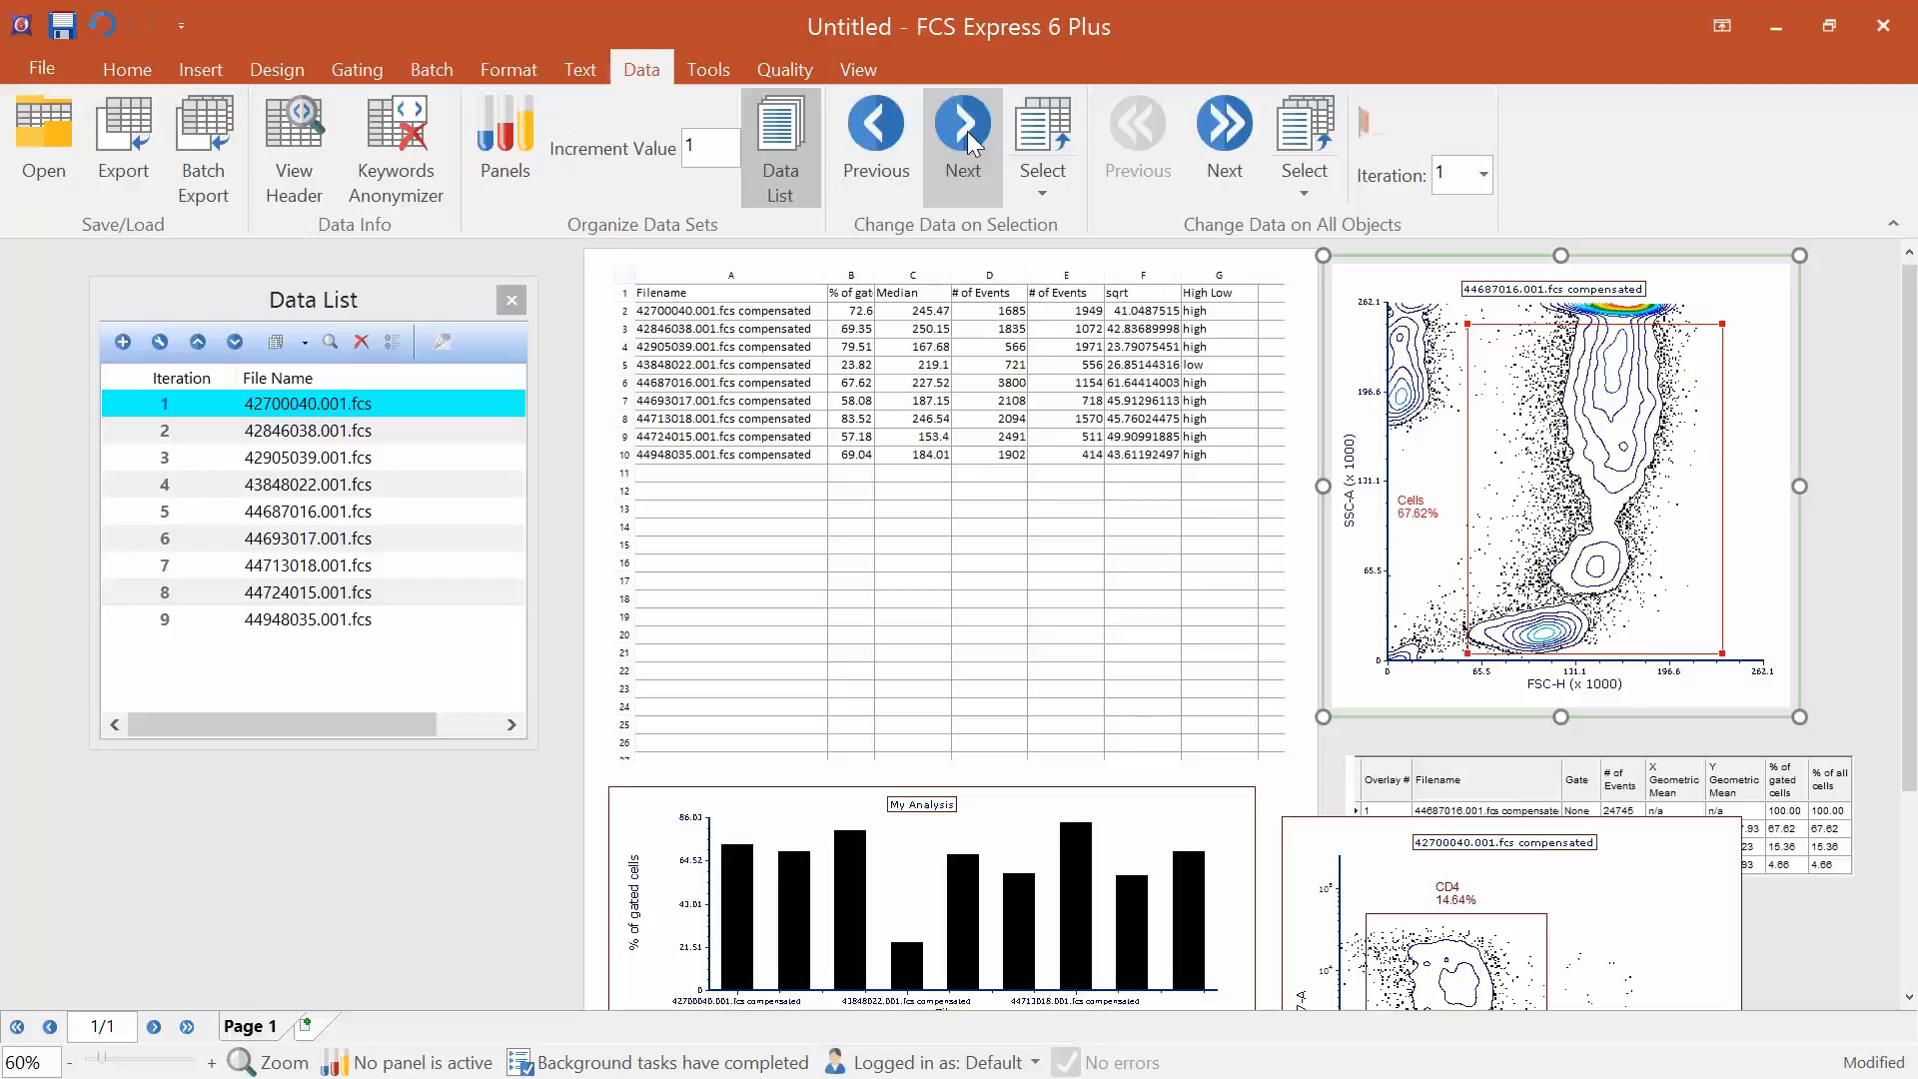
left_click(961, 130)
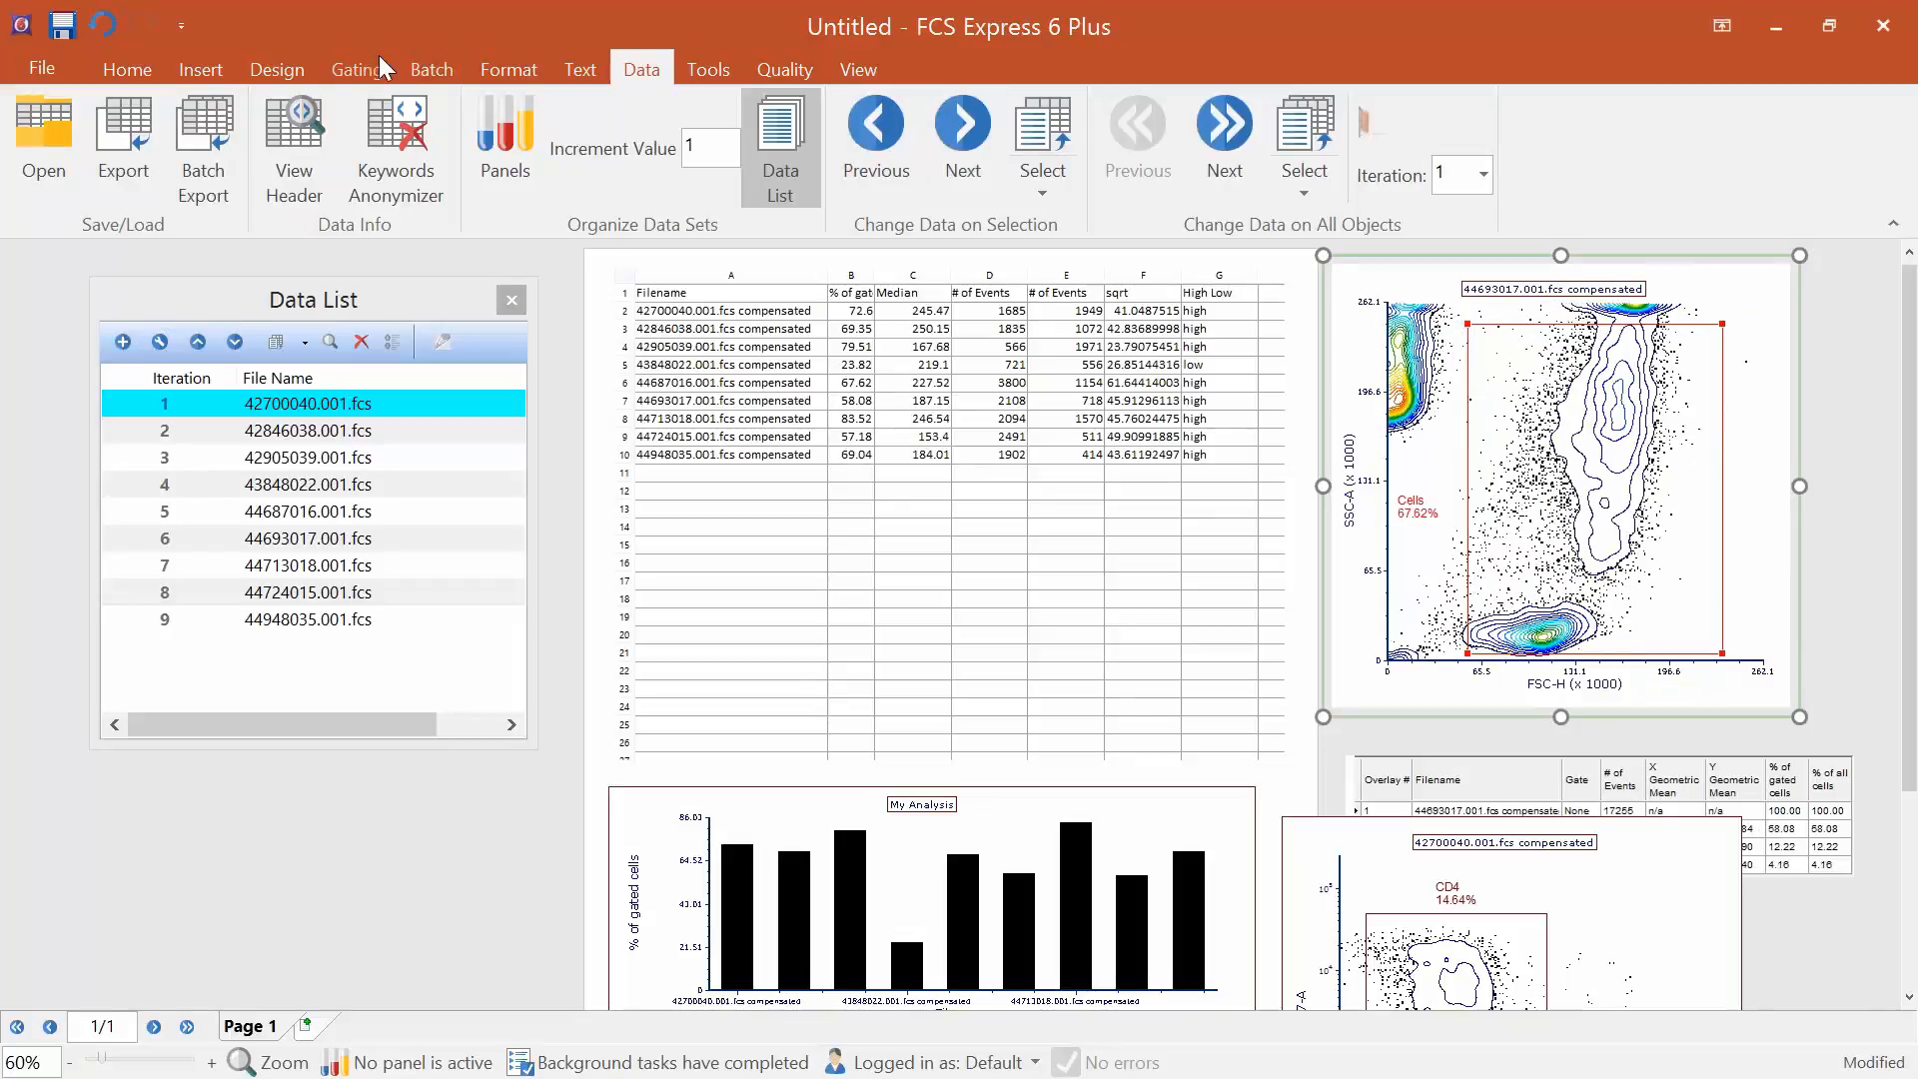
left_click(365, 64)
left_click(896, 132)
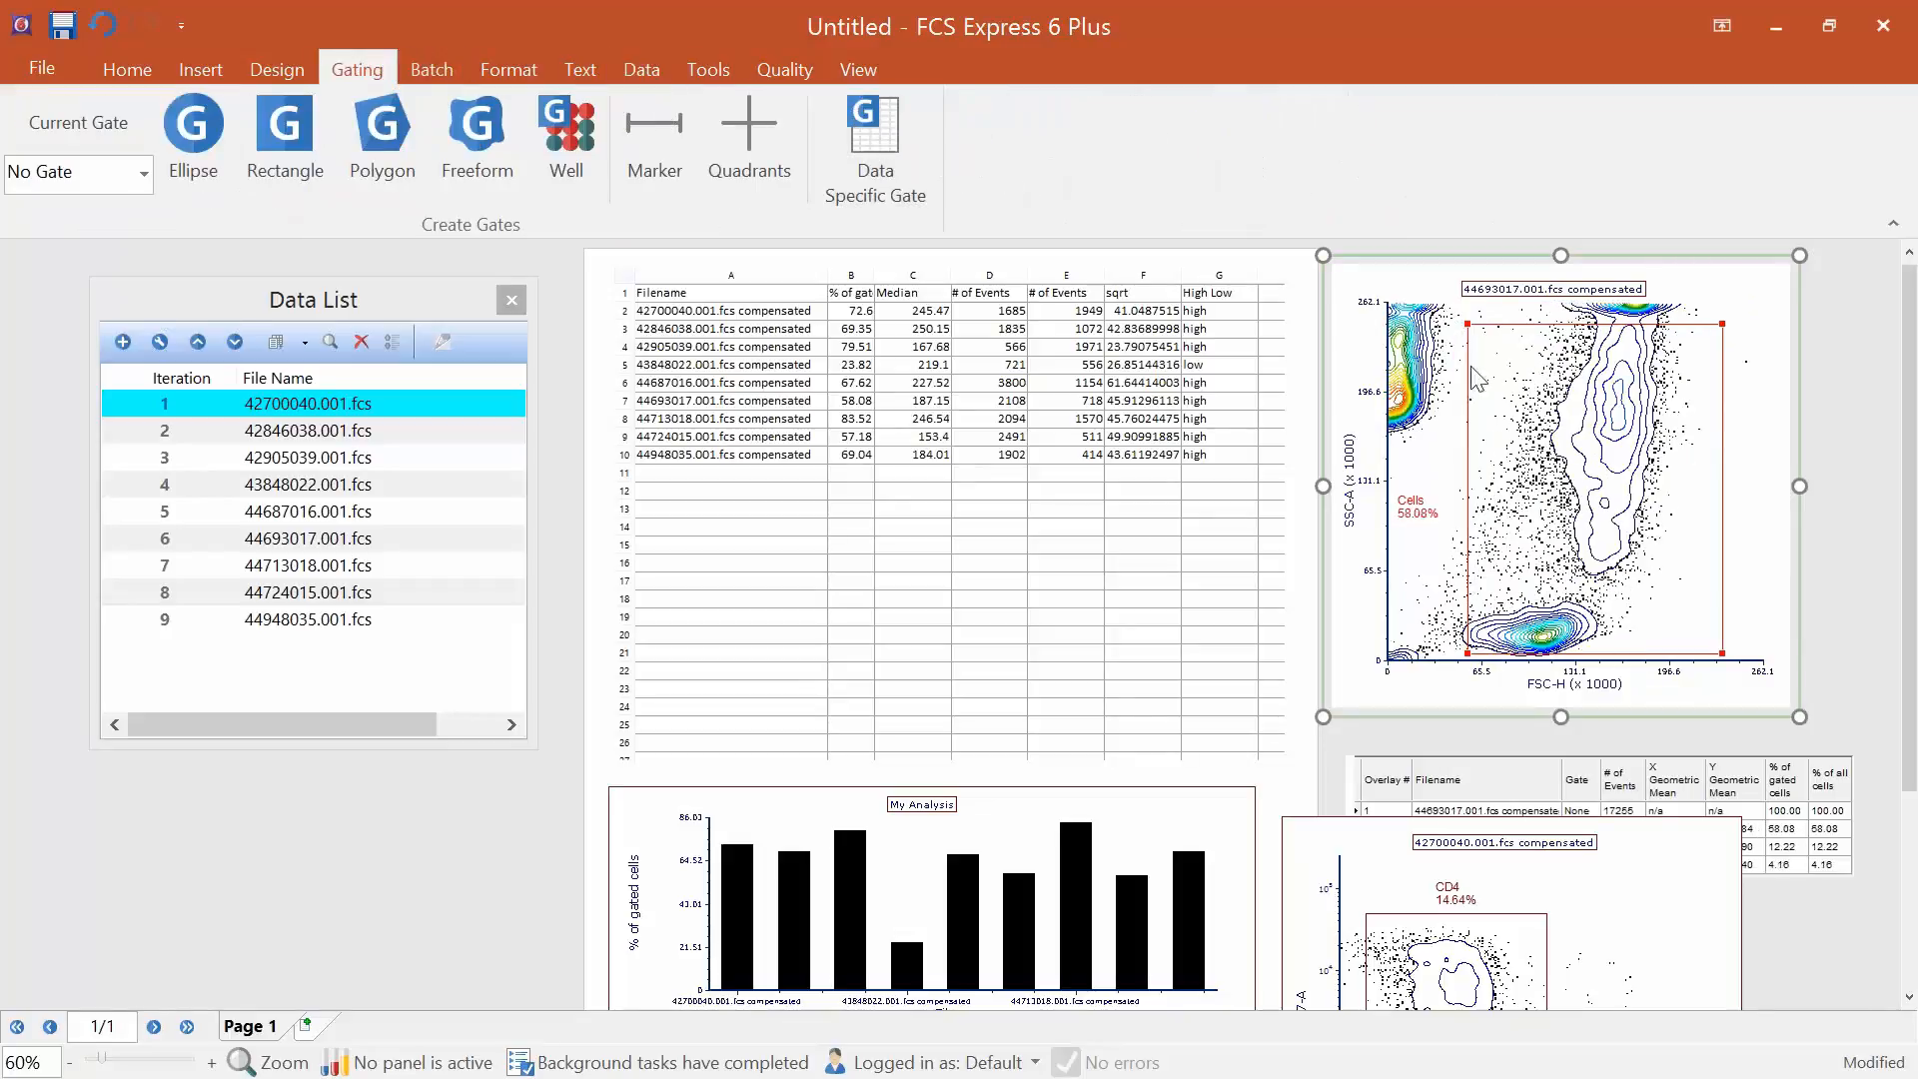
left_click_drag(1468, 325, 1491, 327)
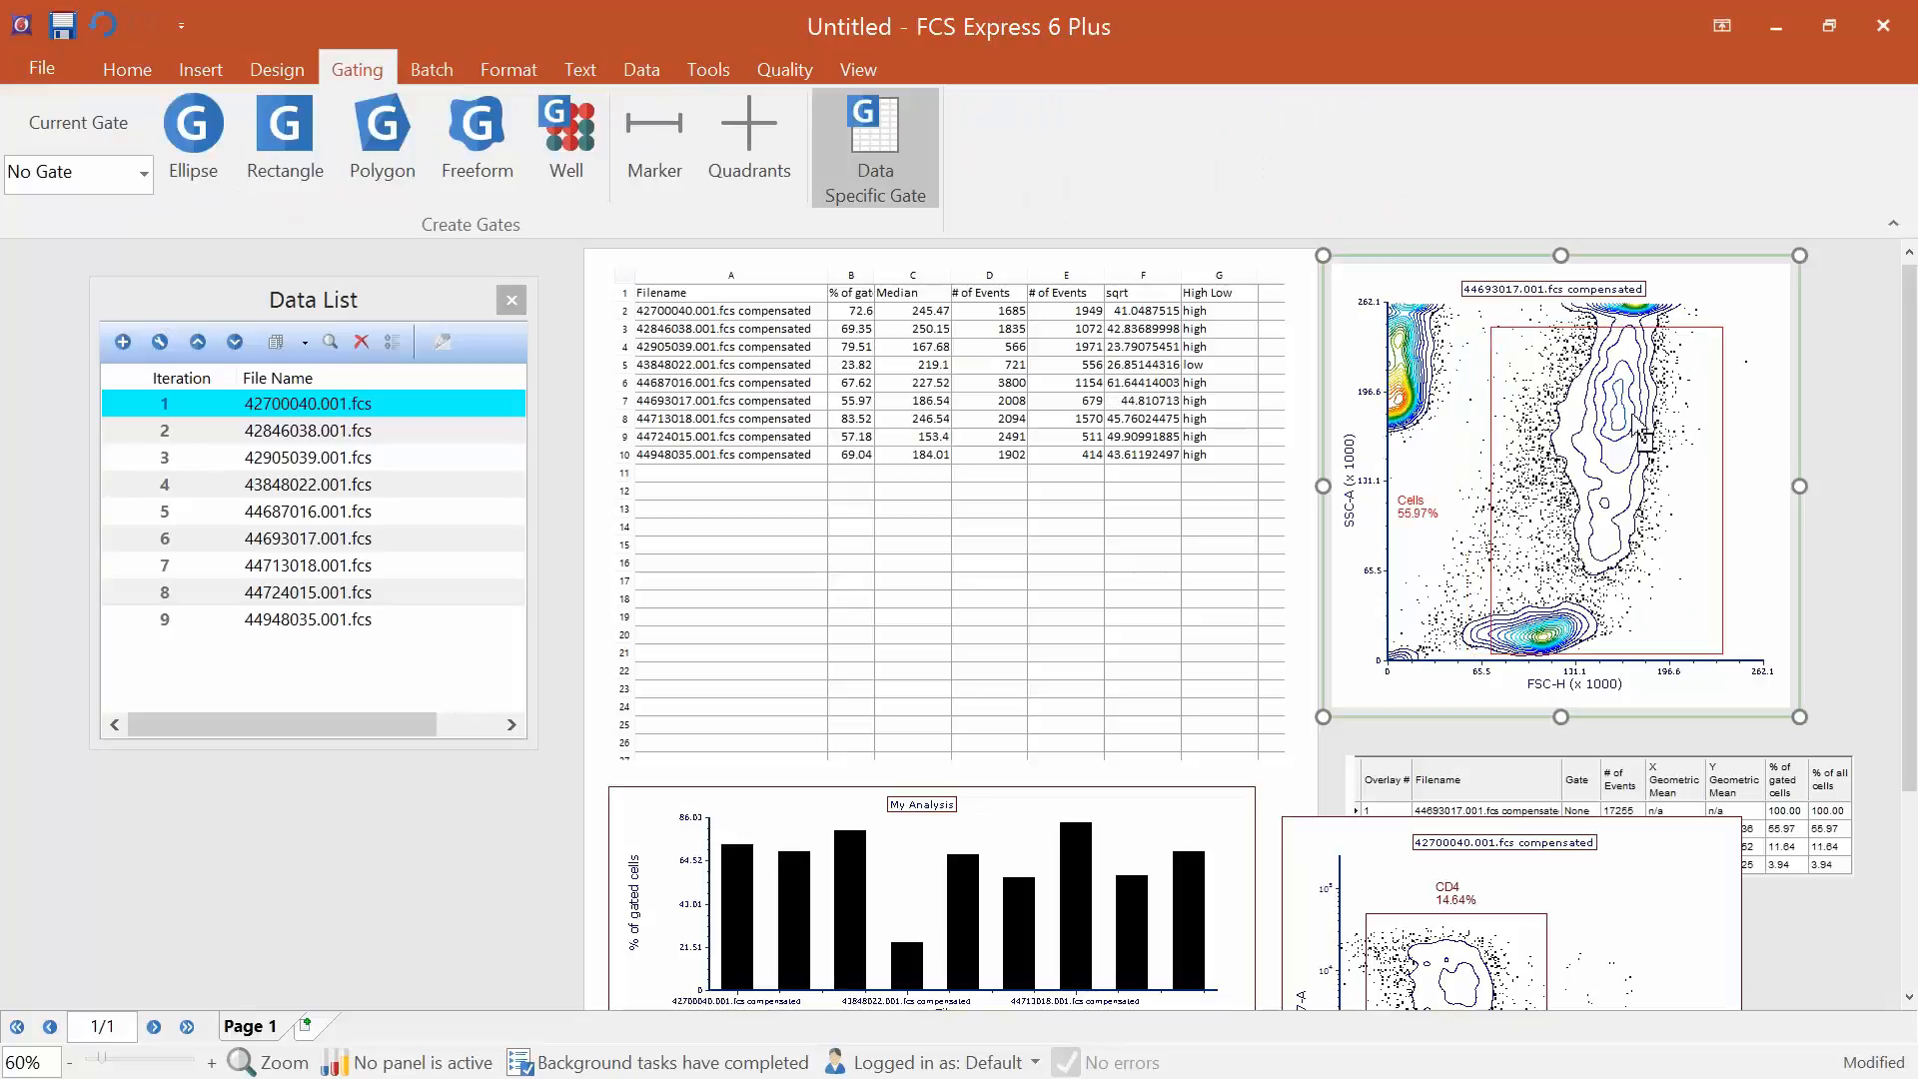
left_click_drag(1630, 438, 1506, 452)
Advance the plot to 44713018.001.fcs and shift its shared Cells gate slightly toward lower FSC-H and SSC-A.
left_click(647, 68)
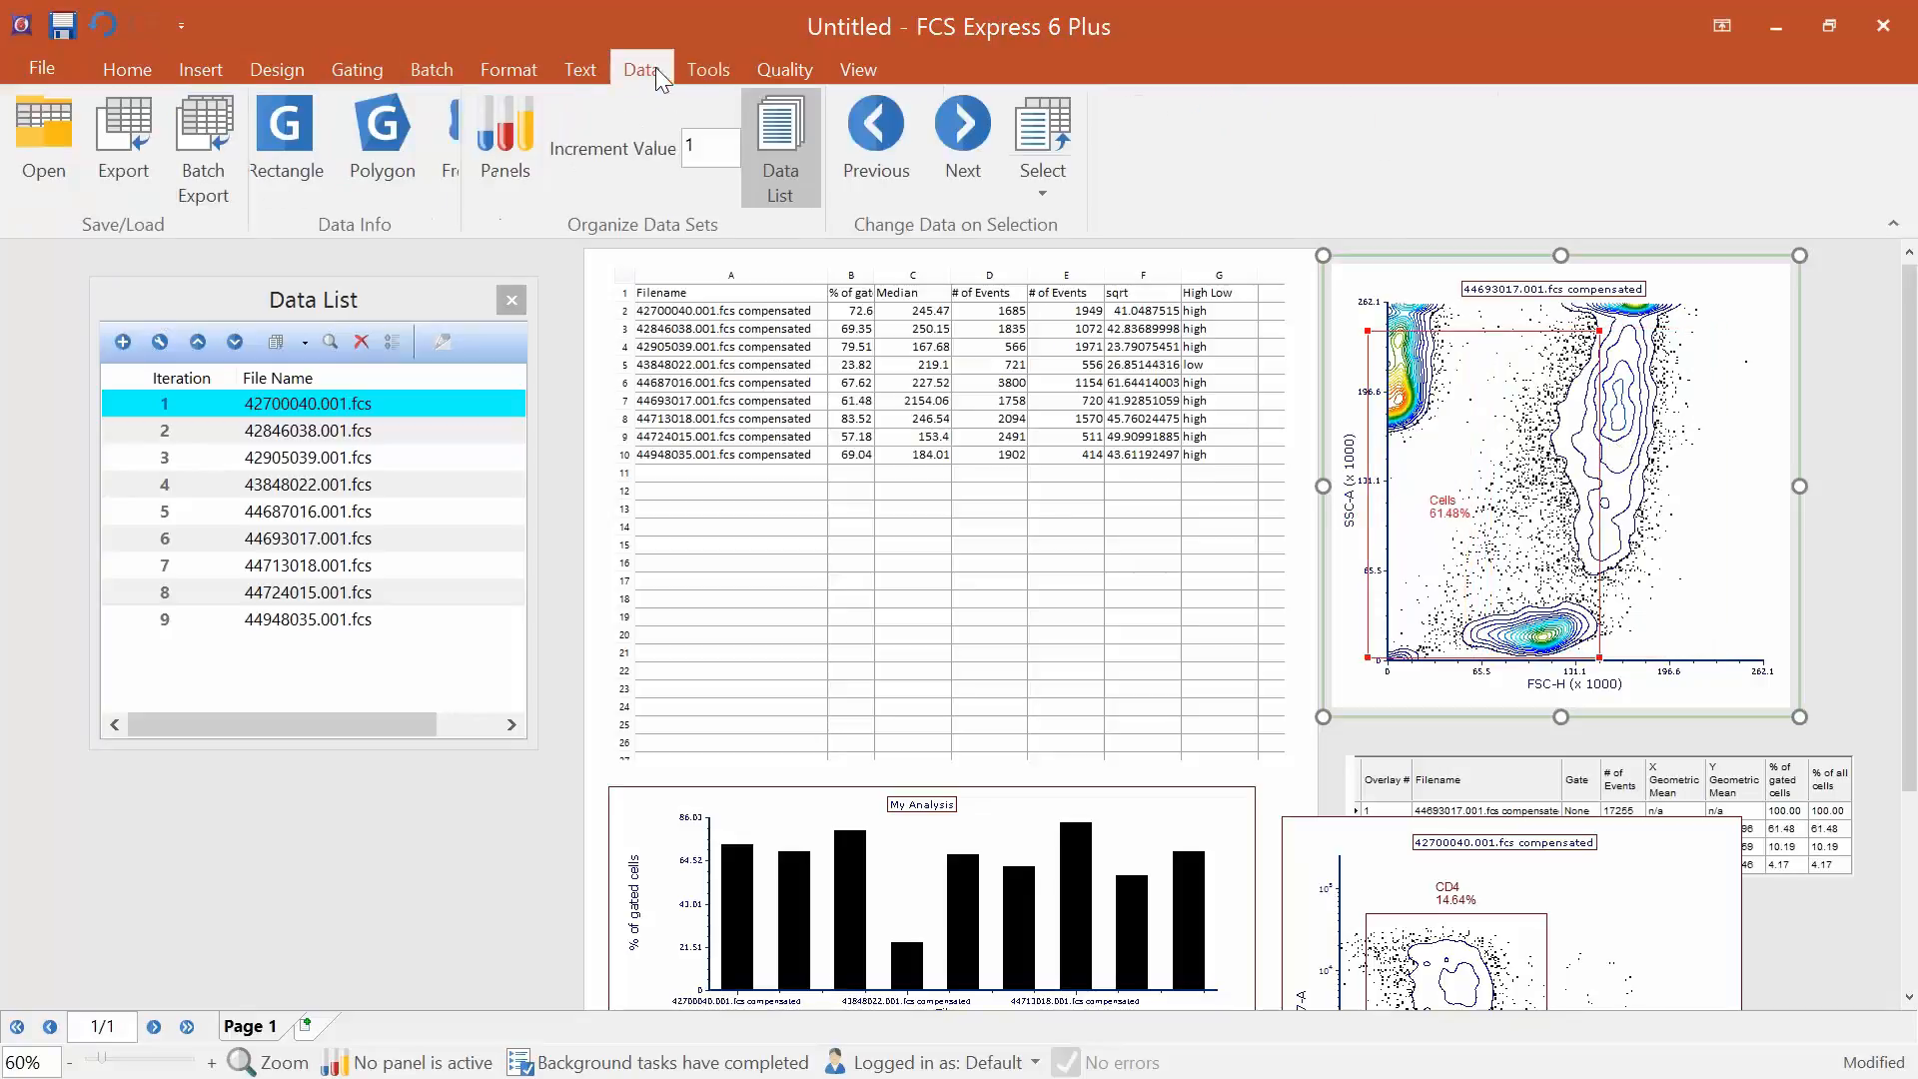
left_click(967, 140)
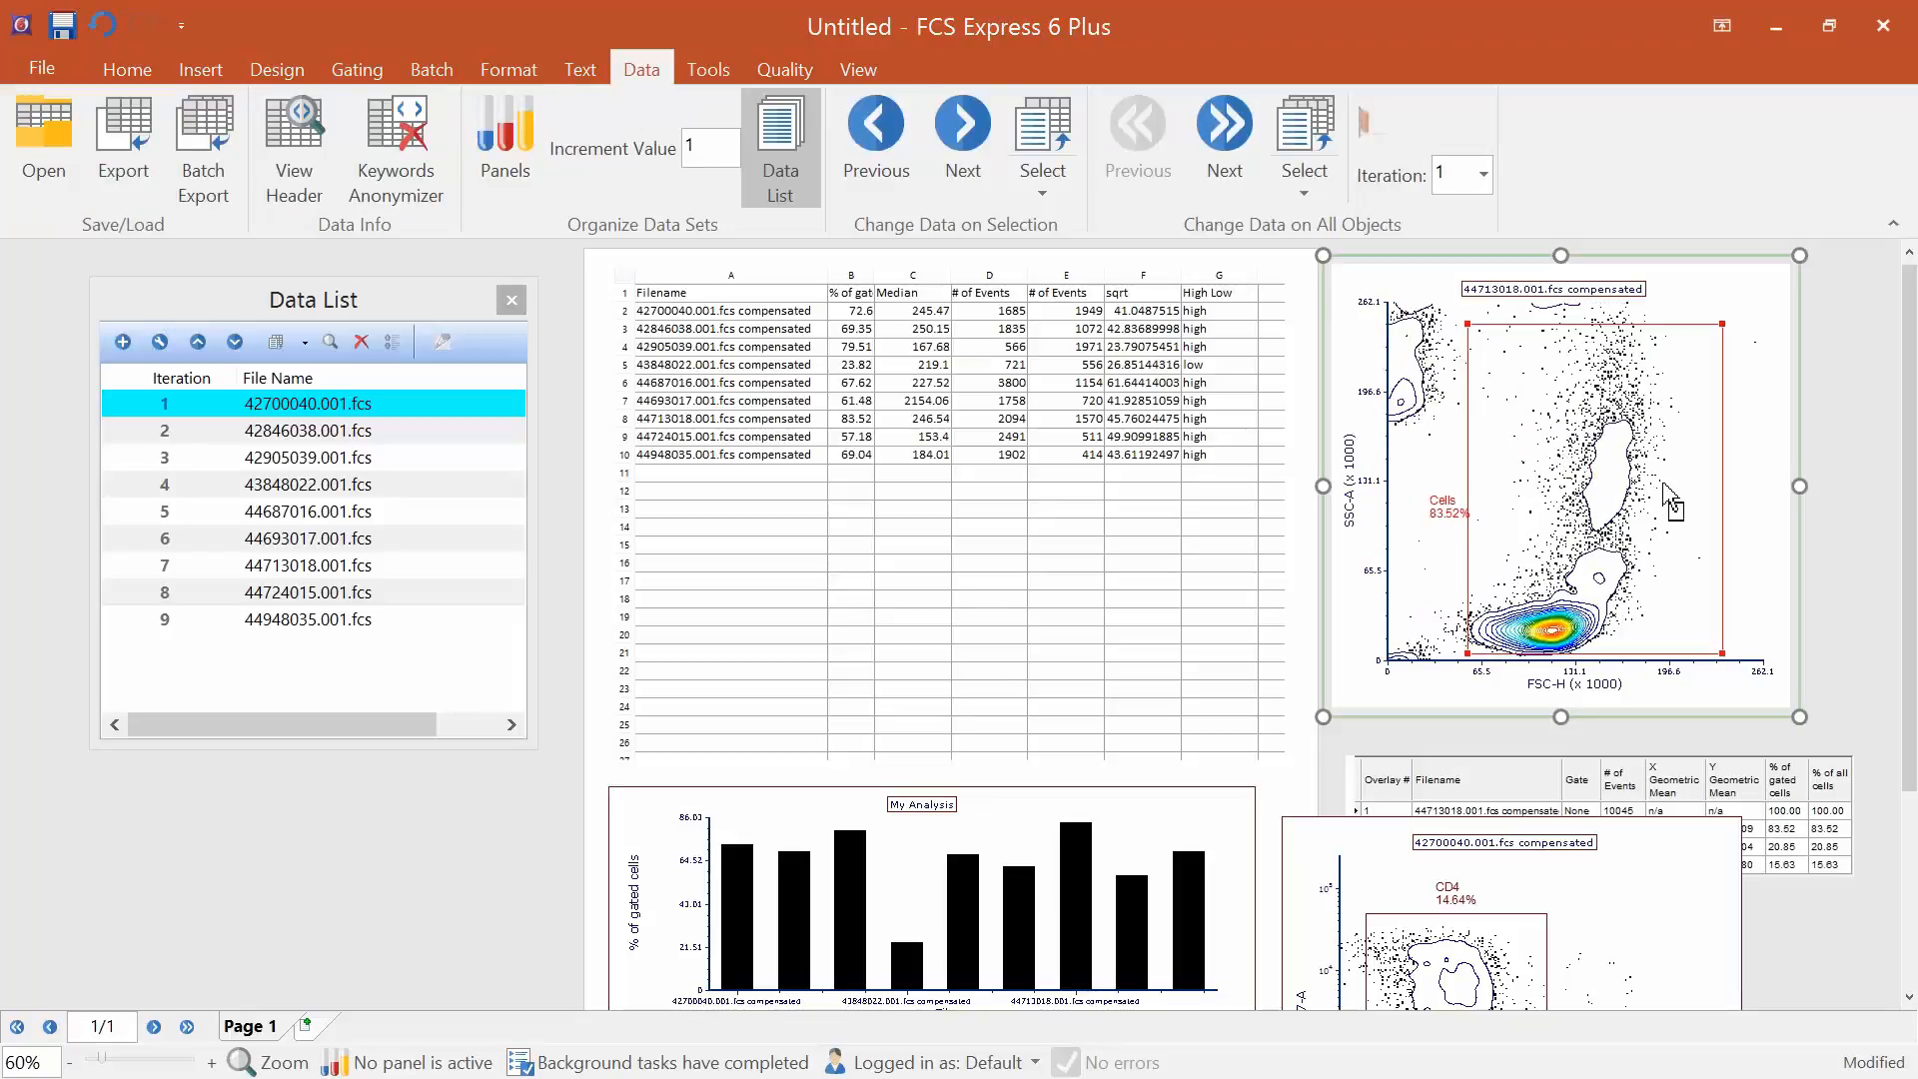
mouse_move(1673, 494)
left_mouse_down()
mouse_move(1588, 499)
mouse_move(1660, 505)
left_mouse_up()
Set the font color of the gated-cell percentages in cells B4 and B7 to red.
left_click(867, 350)
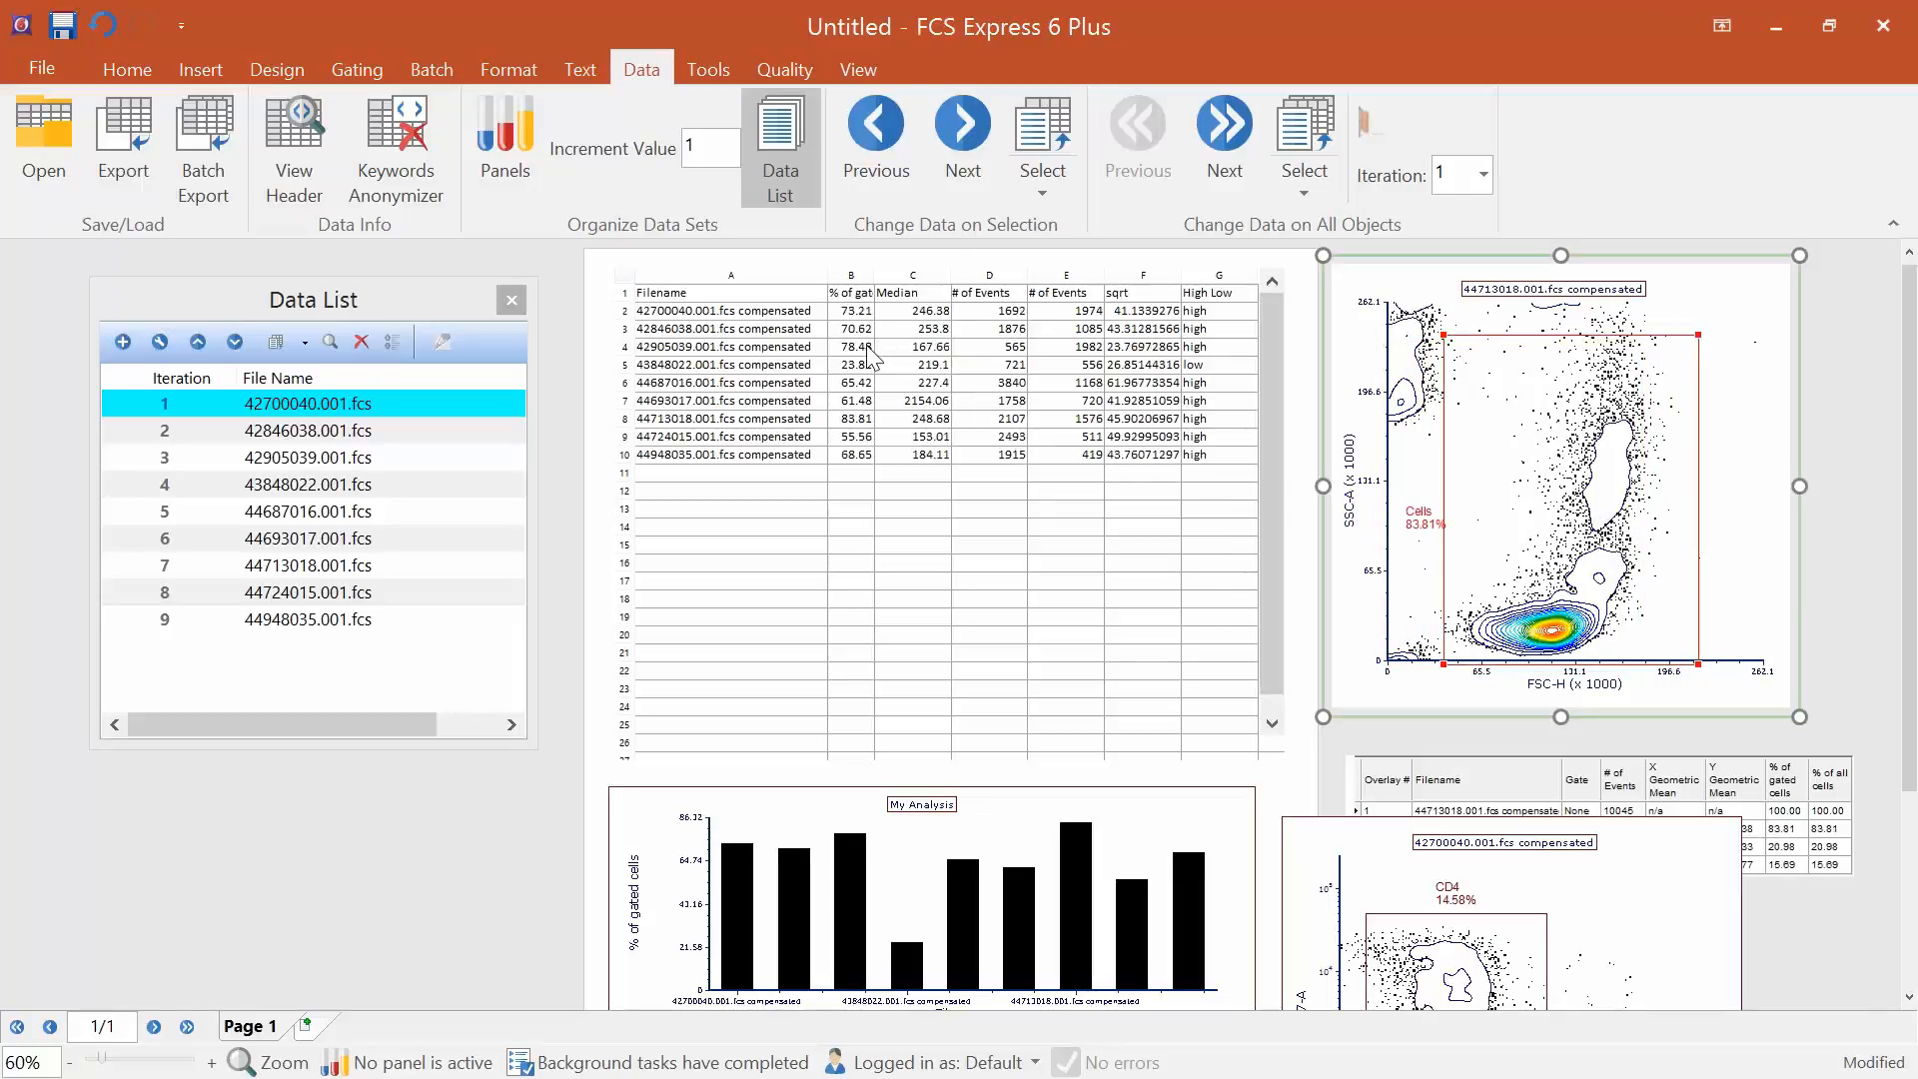
left_click(850, 402, "ctrl")
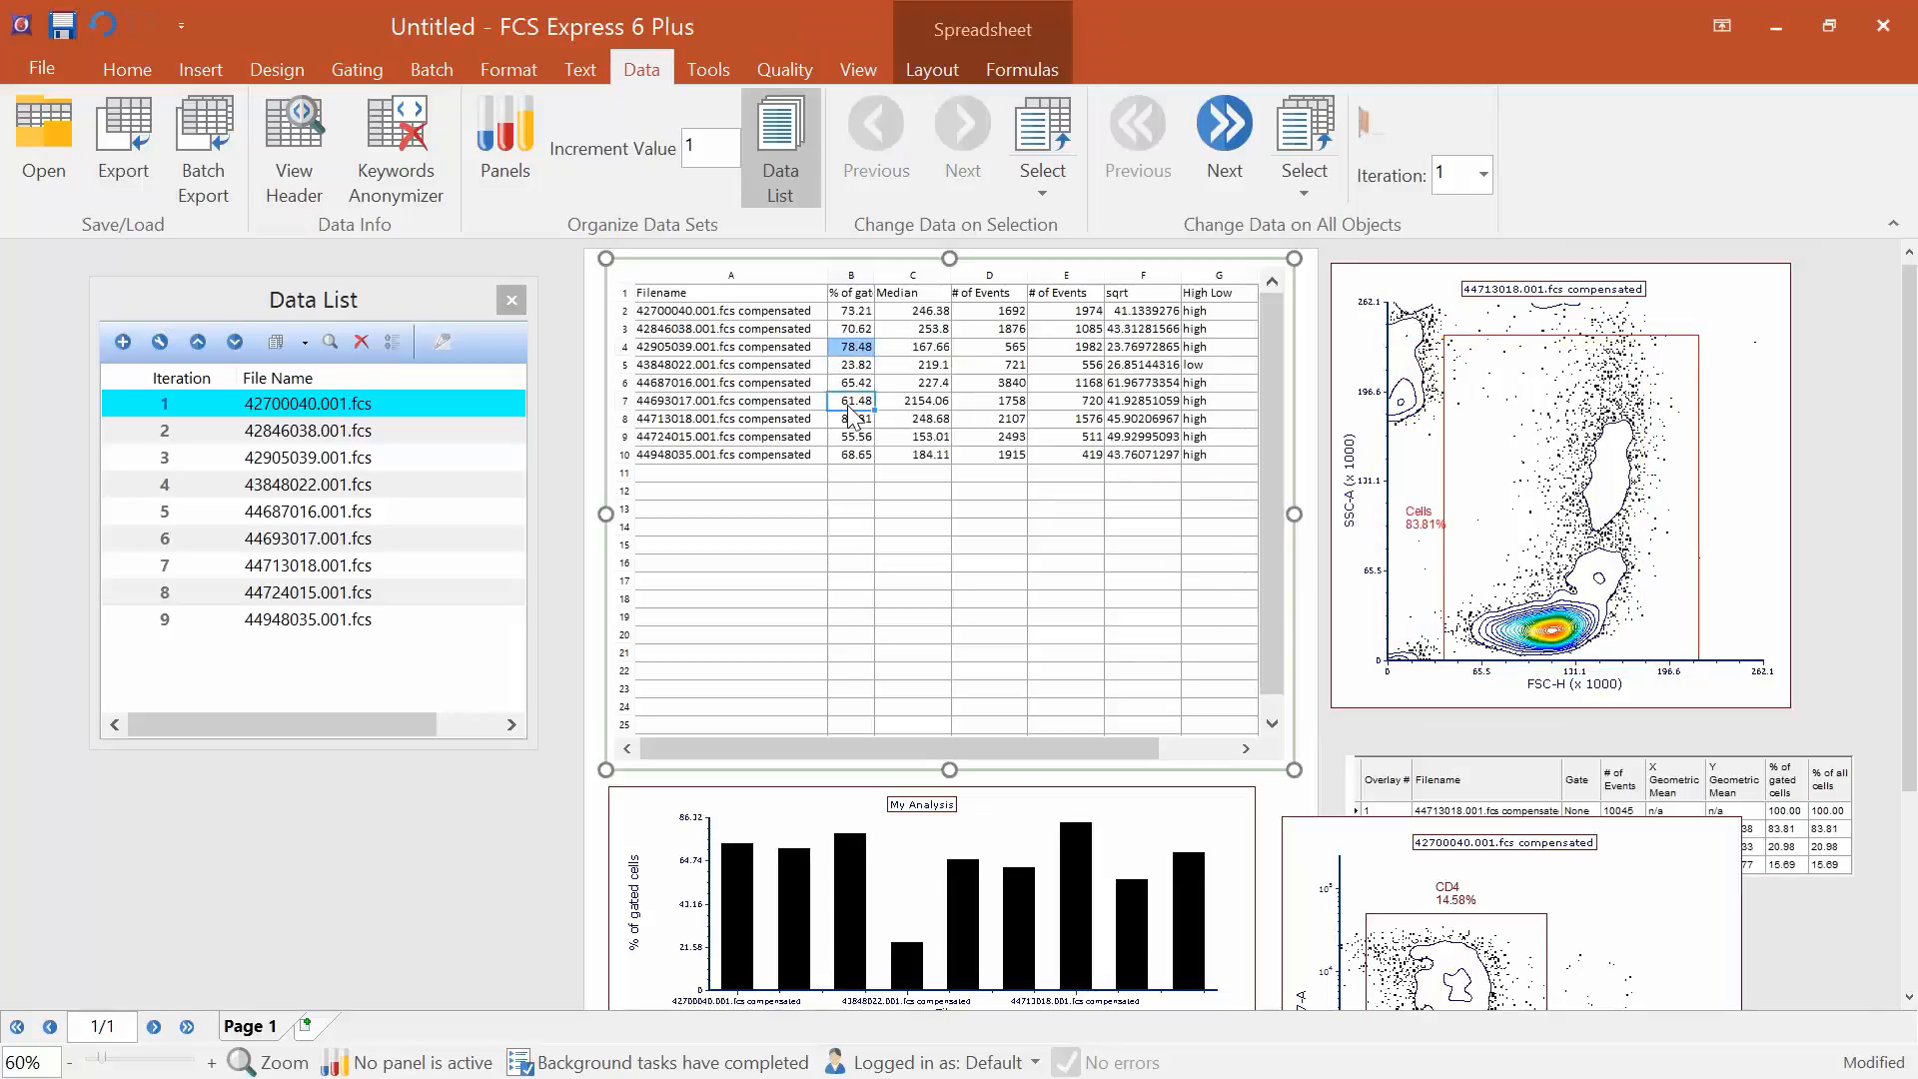
left_click(933, 58)
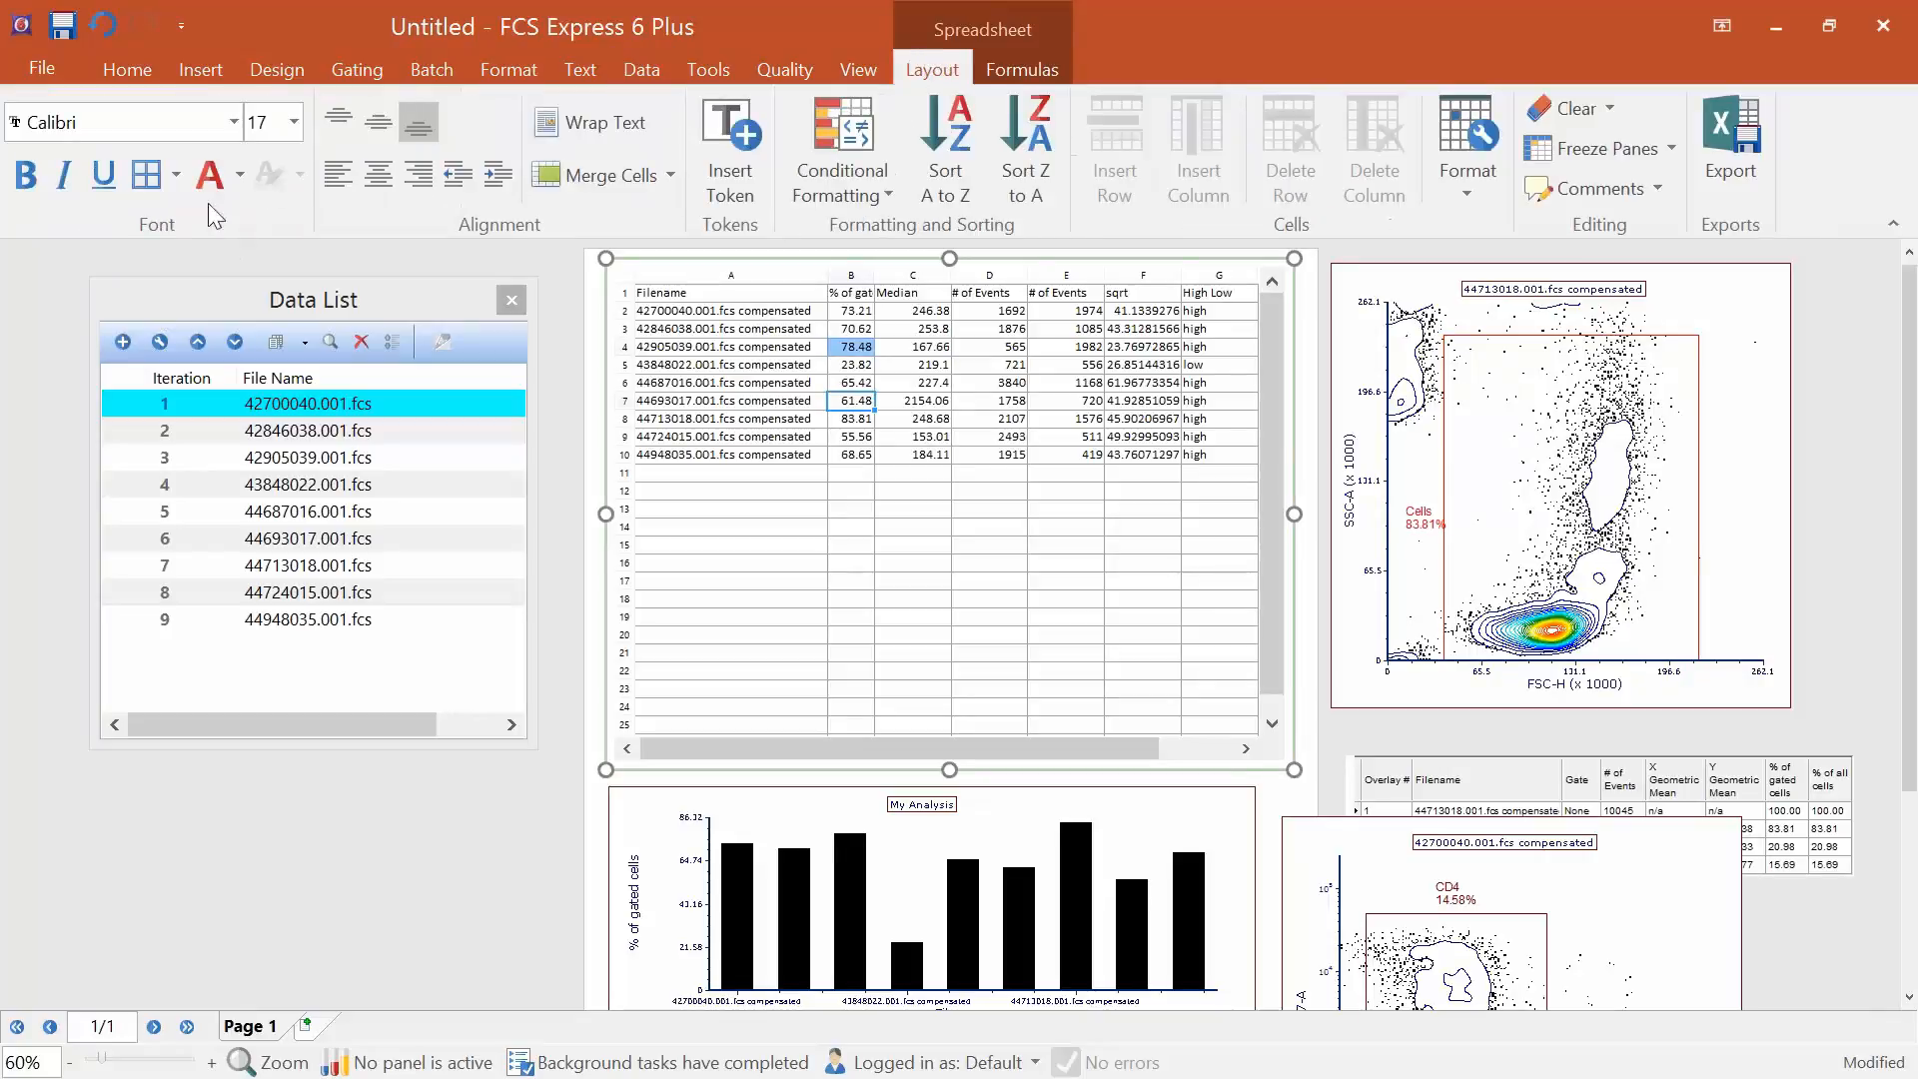
left_click(240, 174)
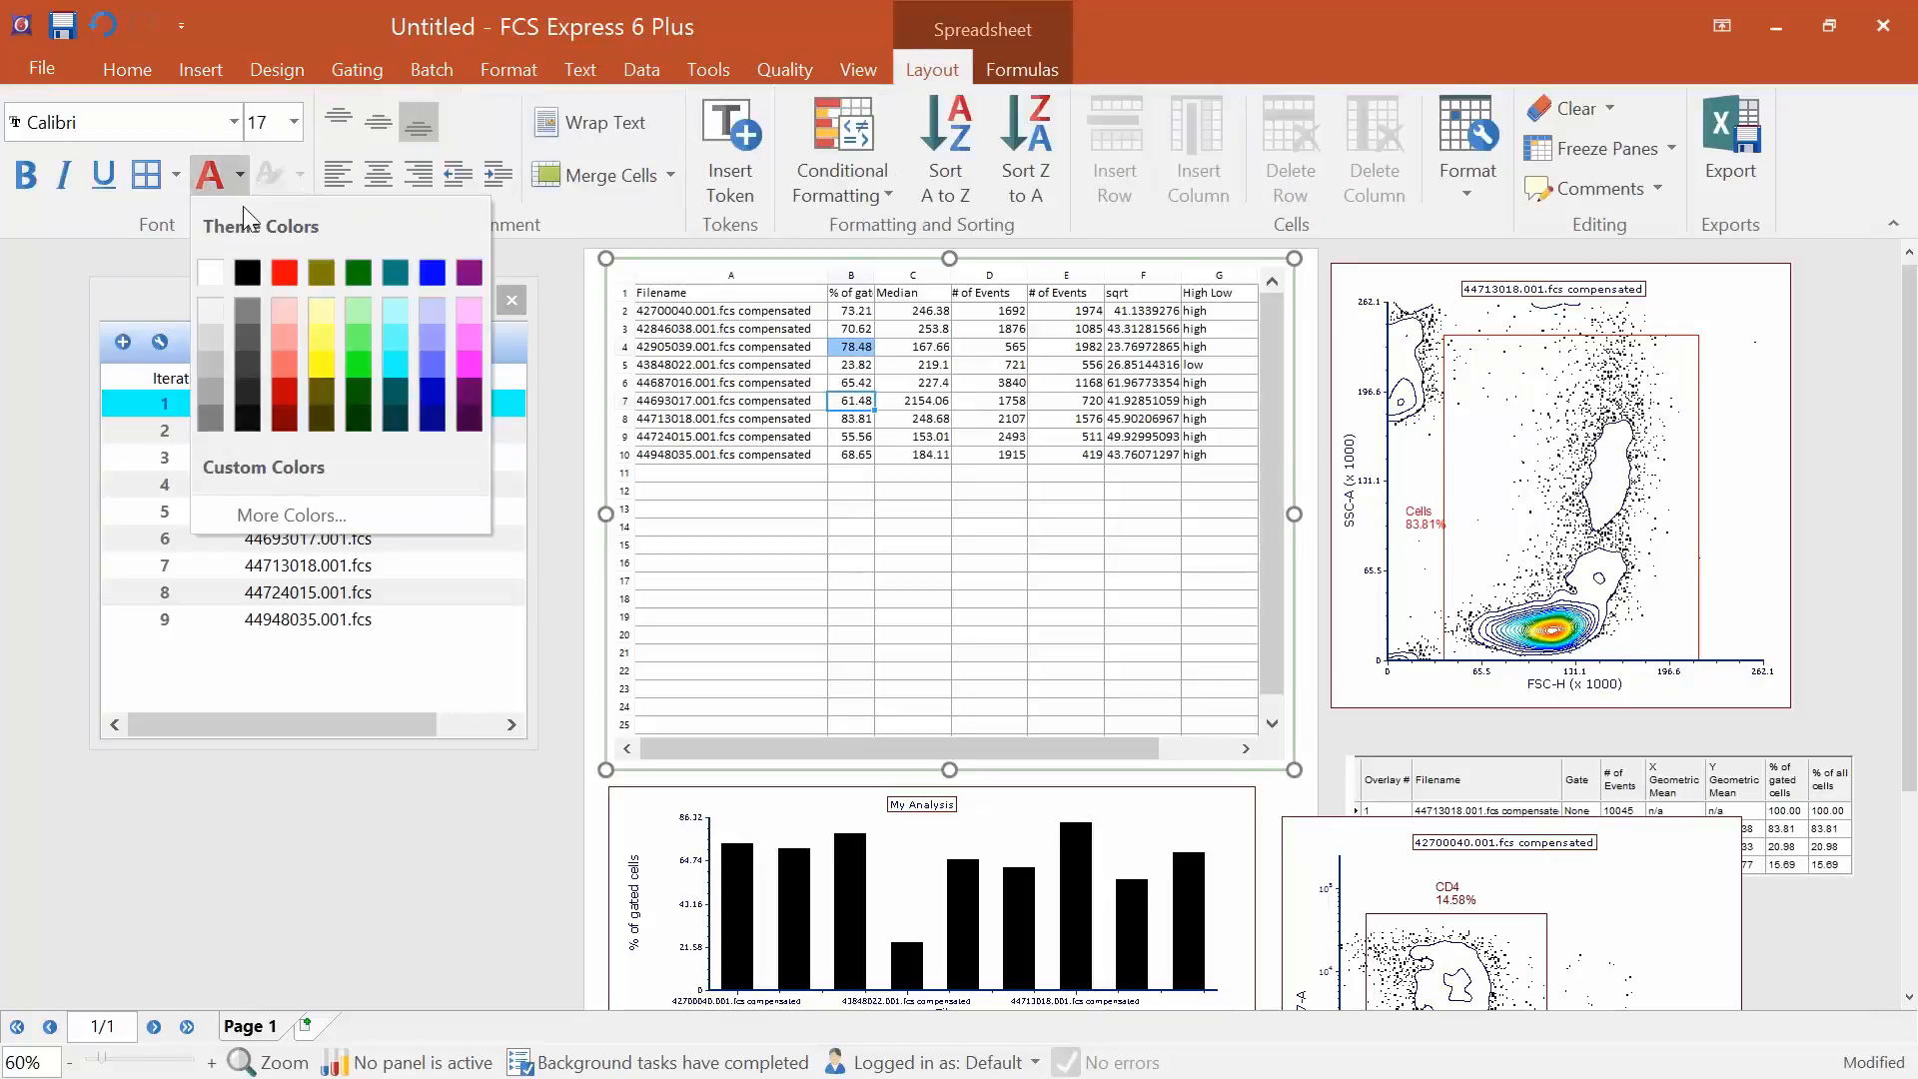
left_click(287, 284)
left_click(979, 511)
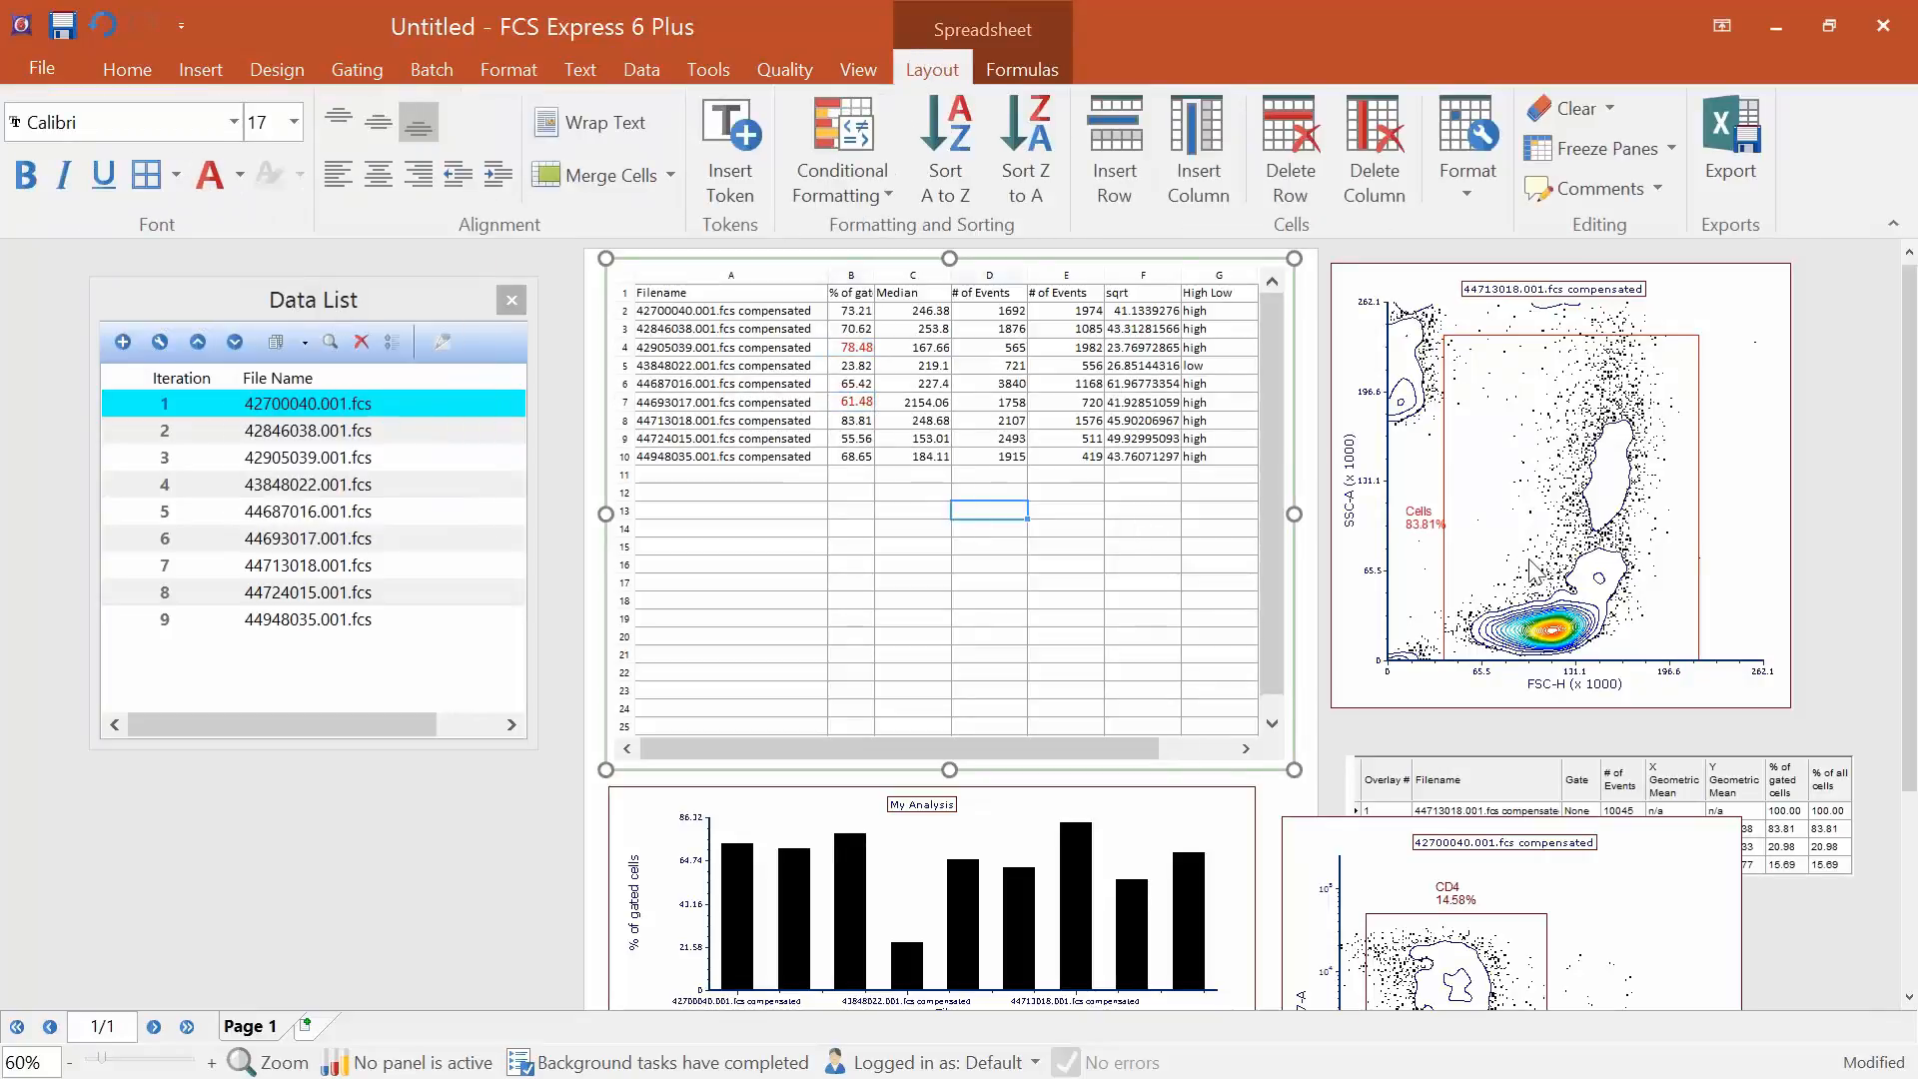
Shift the Cells gate toward lower FSC-H and set the font color of cell B4 to black.
left_click_drag(1551, 560, 1534, 565)
left_click(855, 352)
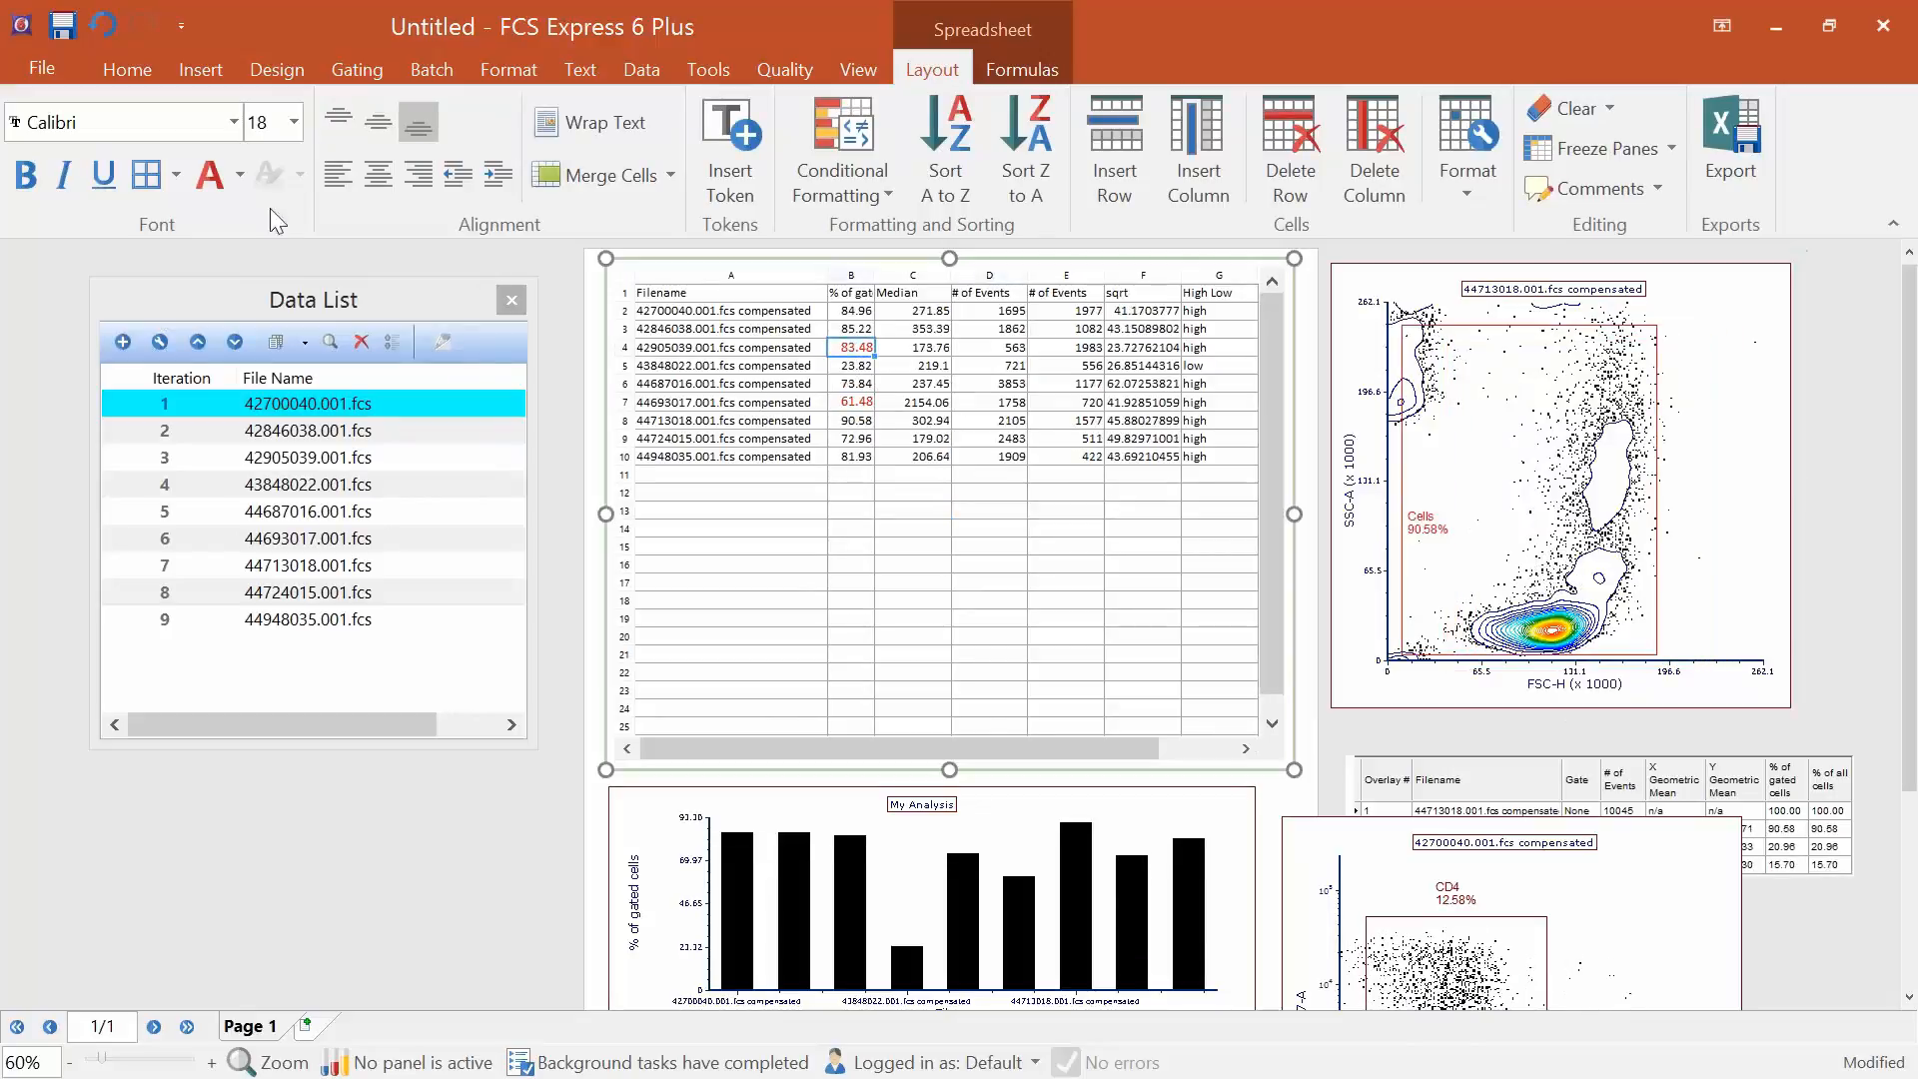
left_click(235, 176)
left_click(221, 269)
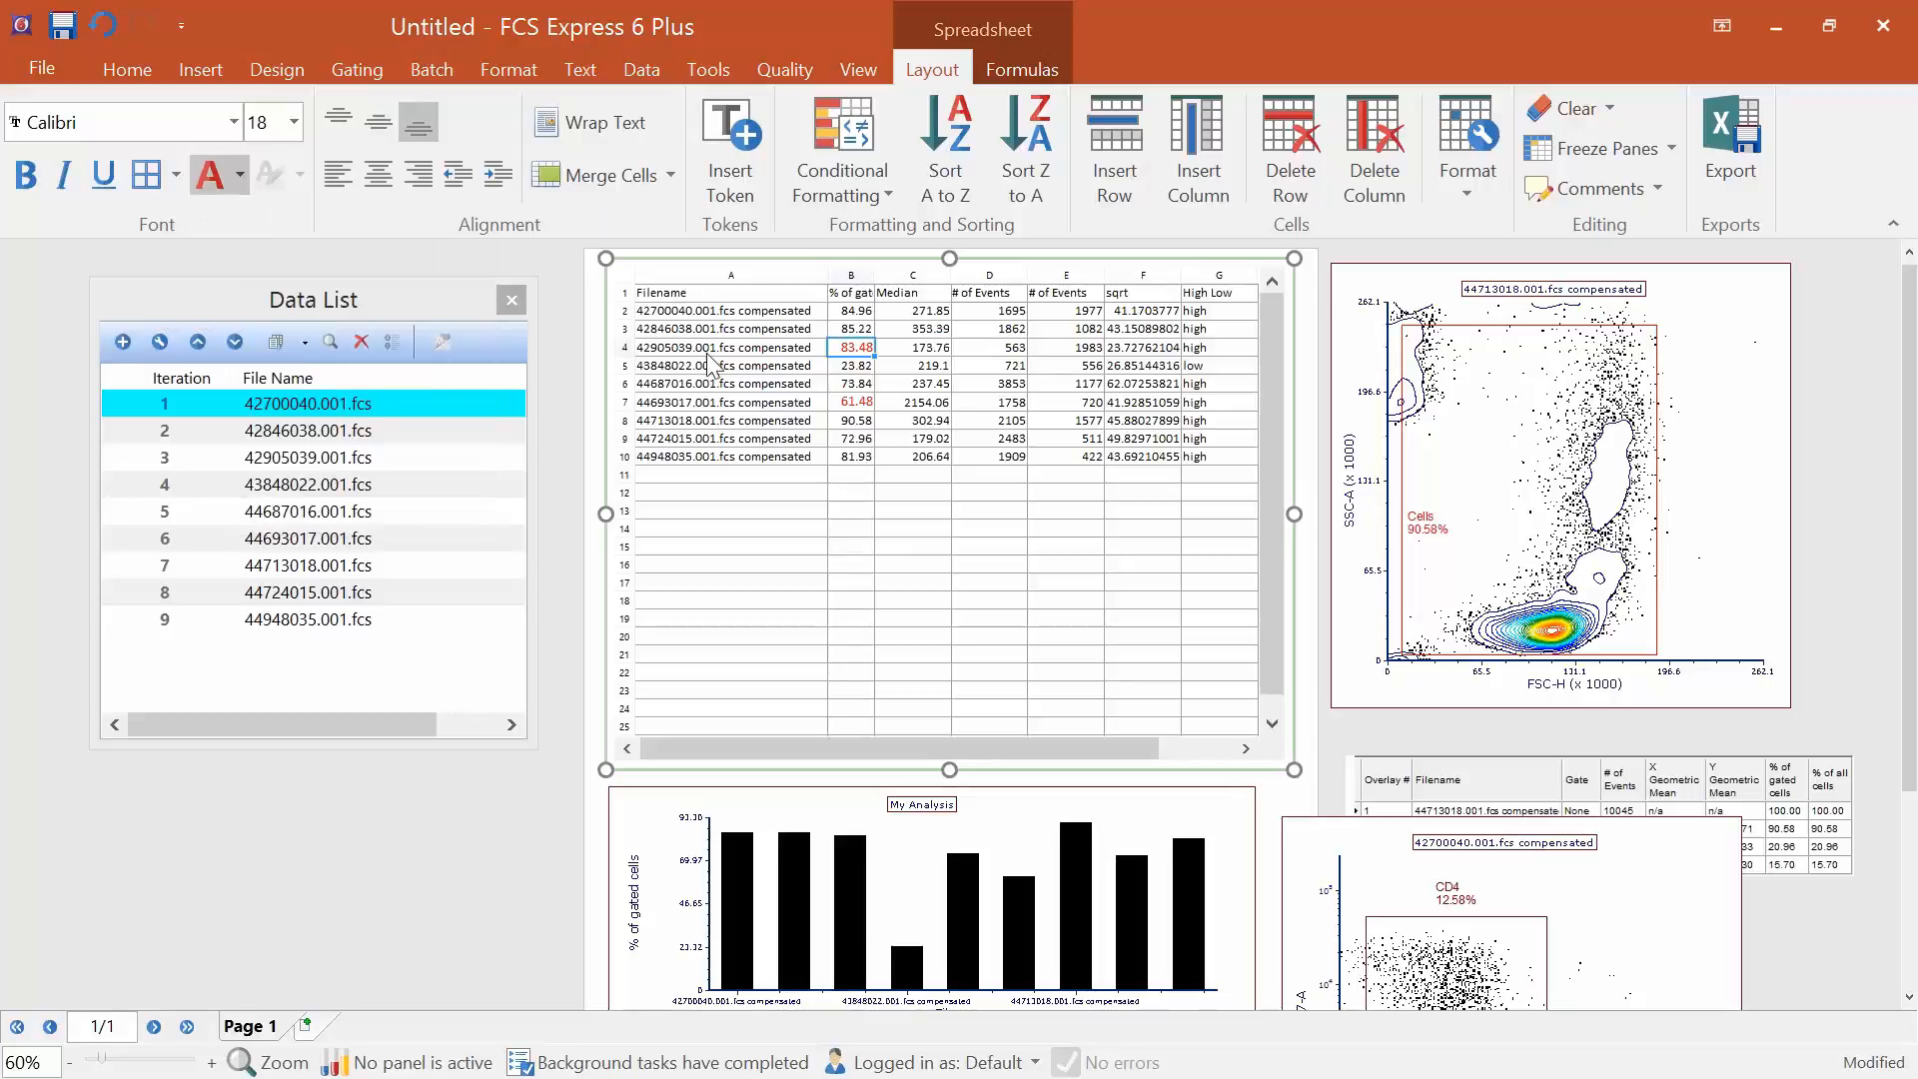
Set the font color of the gated-cell percentage in cell B5 to red.
left_click(867, 367)
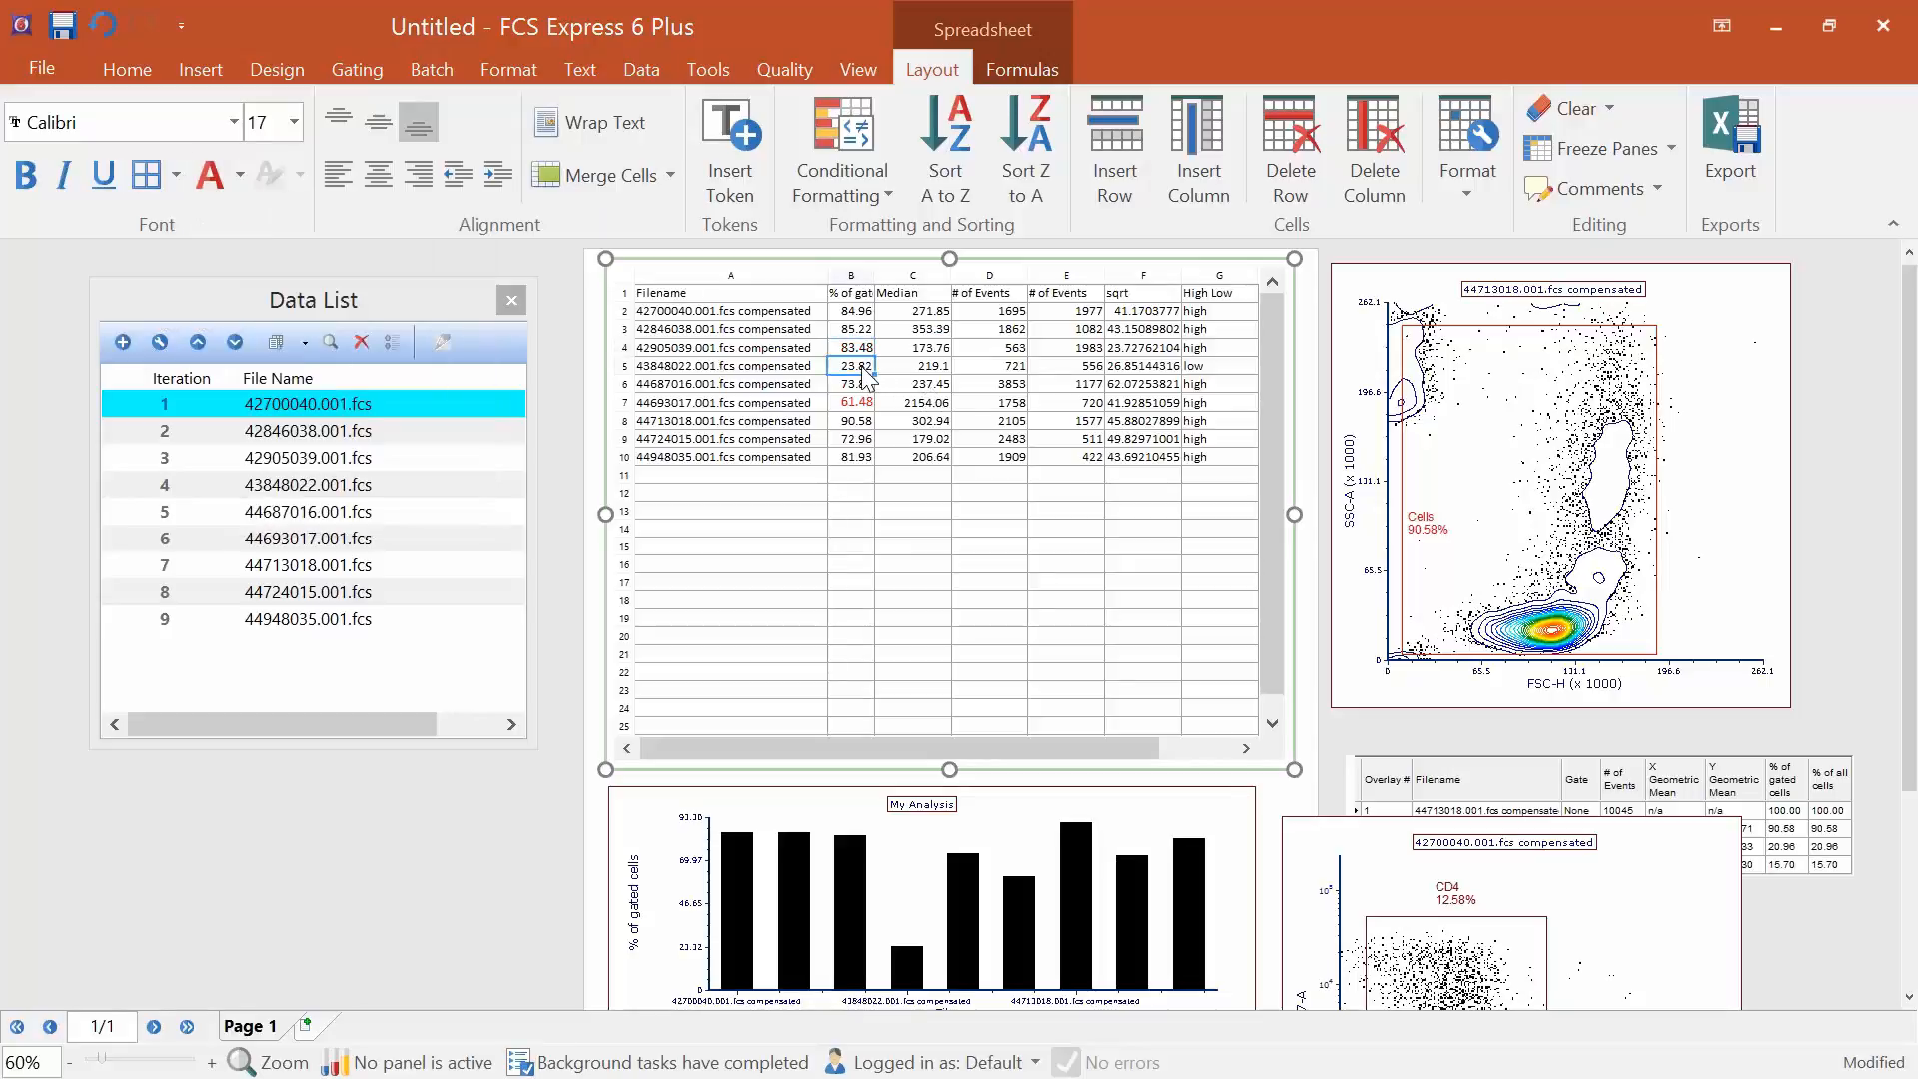
left_click(241, 176)
left_click(284, 271)
Move the Cells gate toward higher FSC-H and close the Data List.
mouse_move(1507, 536)
left_mouse_down()
mouse_move(1545, 540)
mouse_move(1512, 529)
mouse_move(1530, 547)
mouse_move(1535, 527)
left_mouse_up()
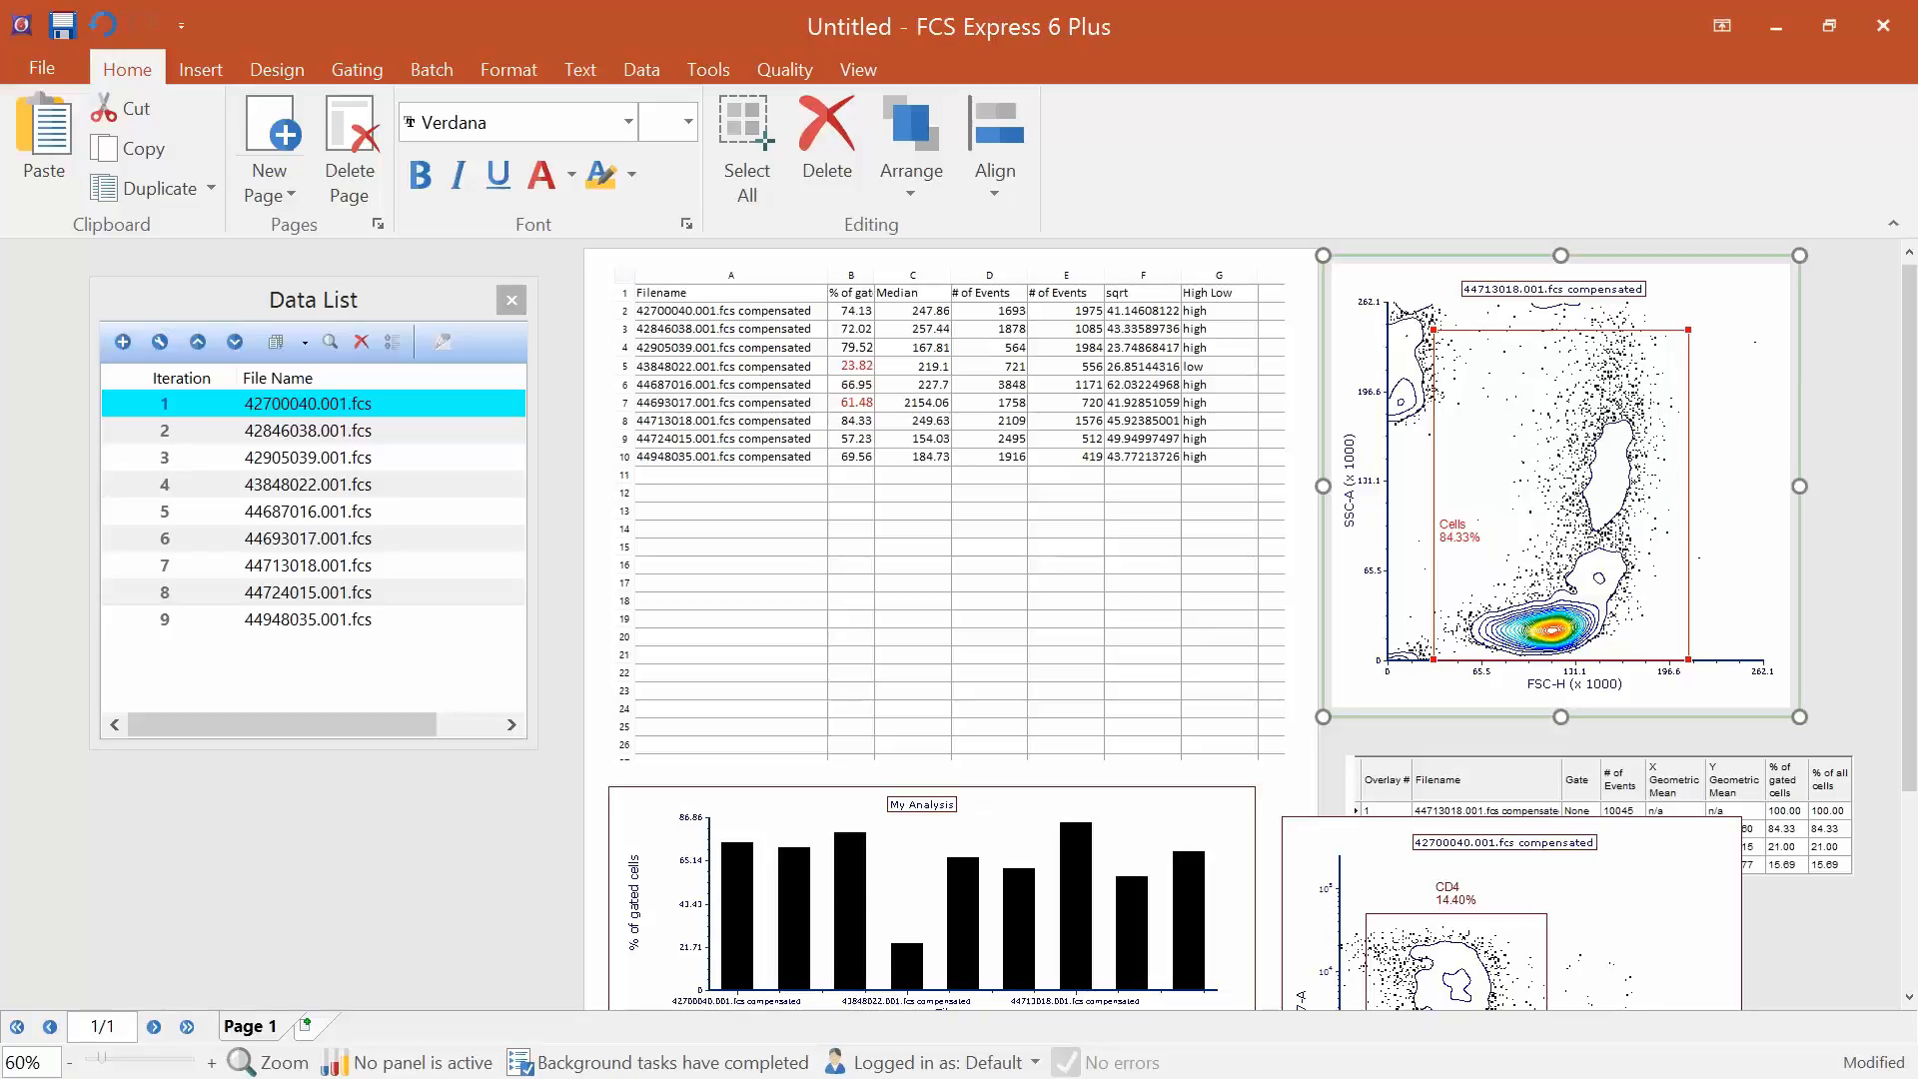
left_click(510, 300)
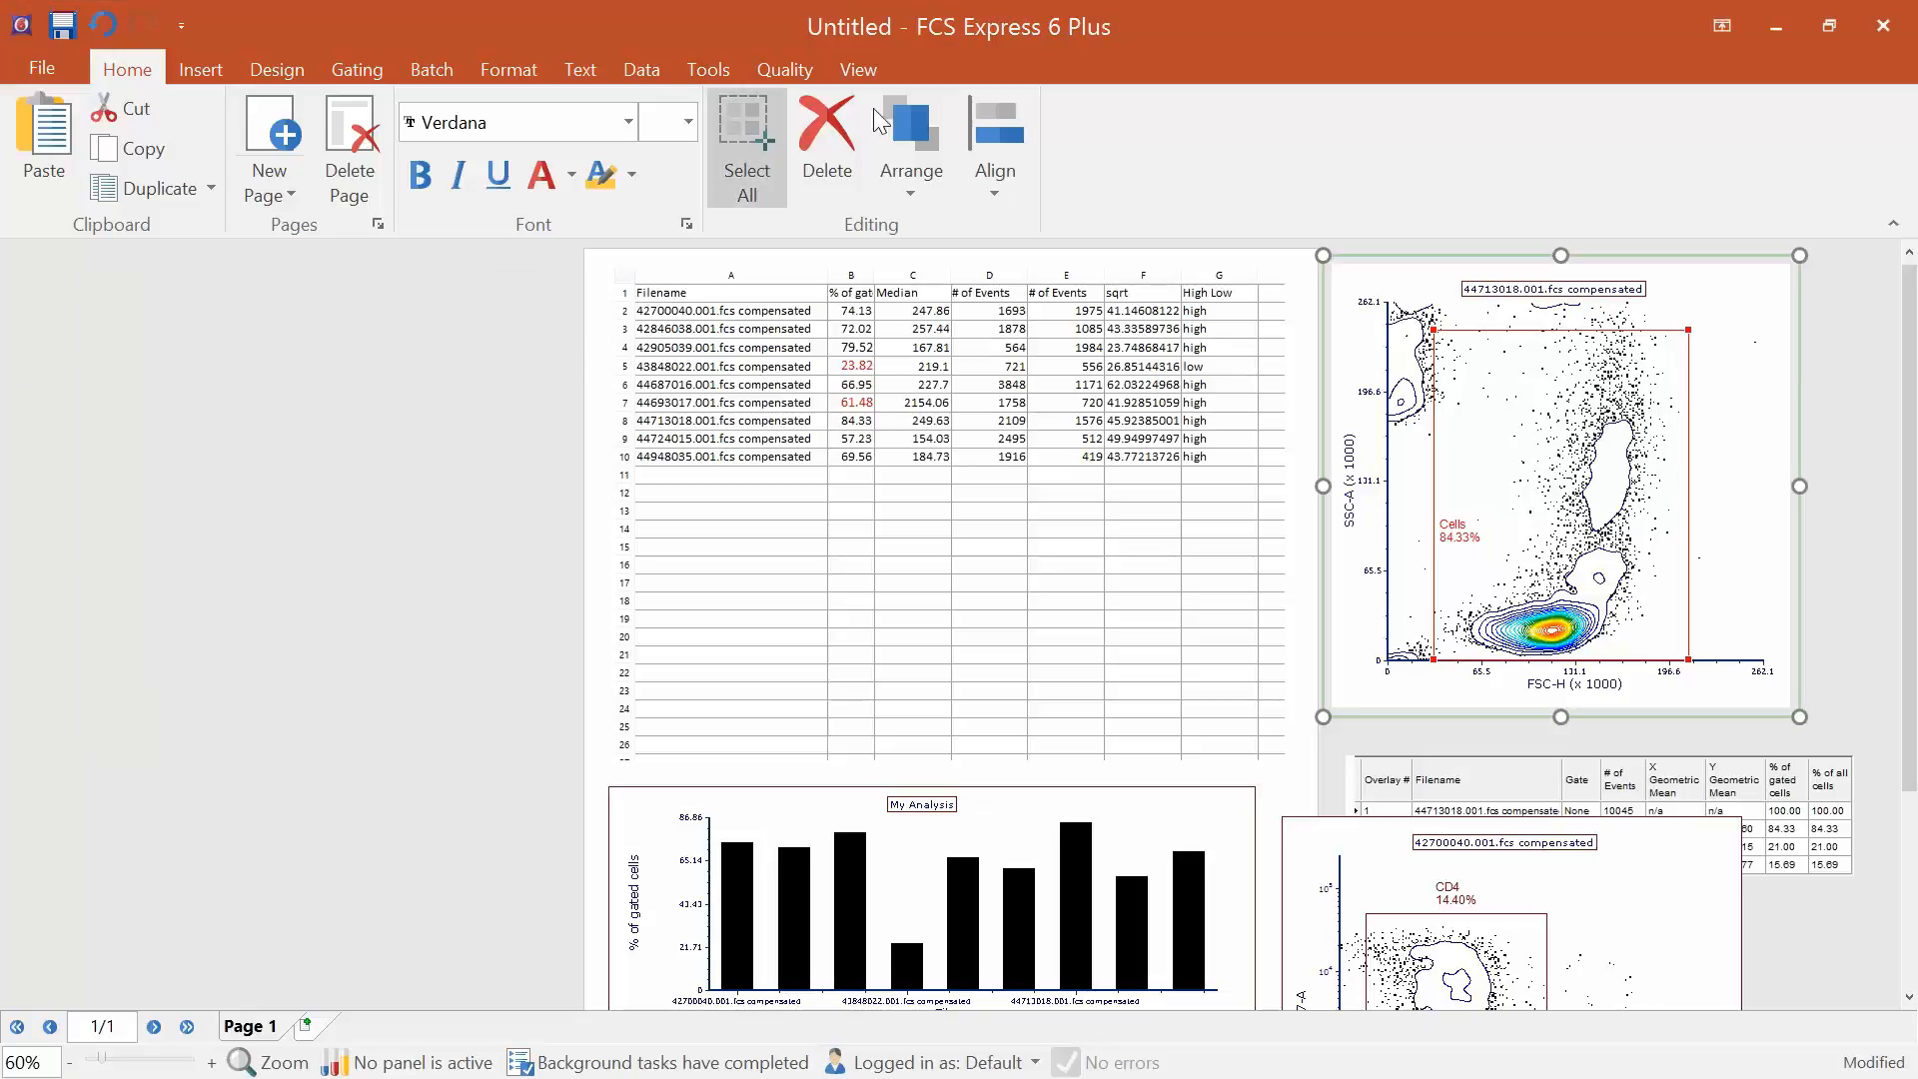
Apply the colored three-arrow icon set as conditional formatting to the gated-cell percentages in B2:B10.
left_click(995, 337)
left_click(952, 72)
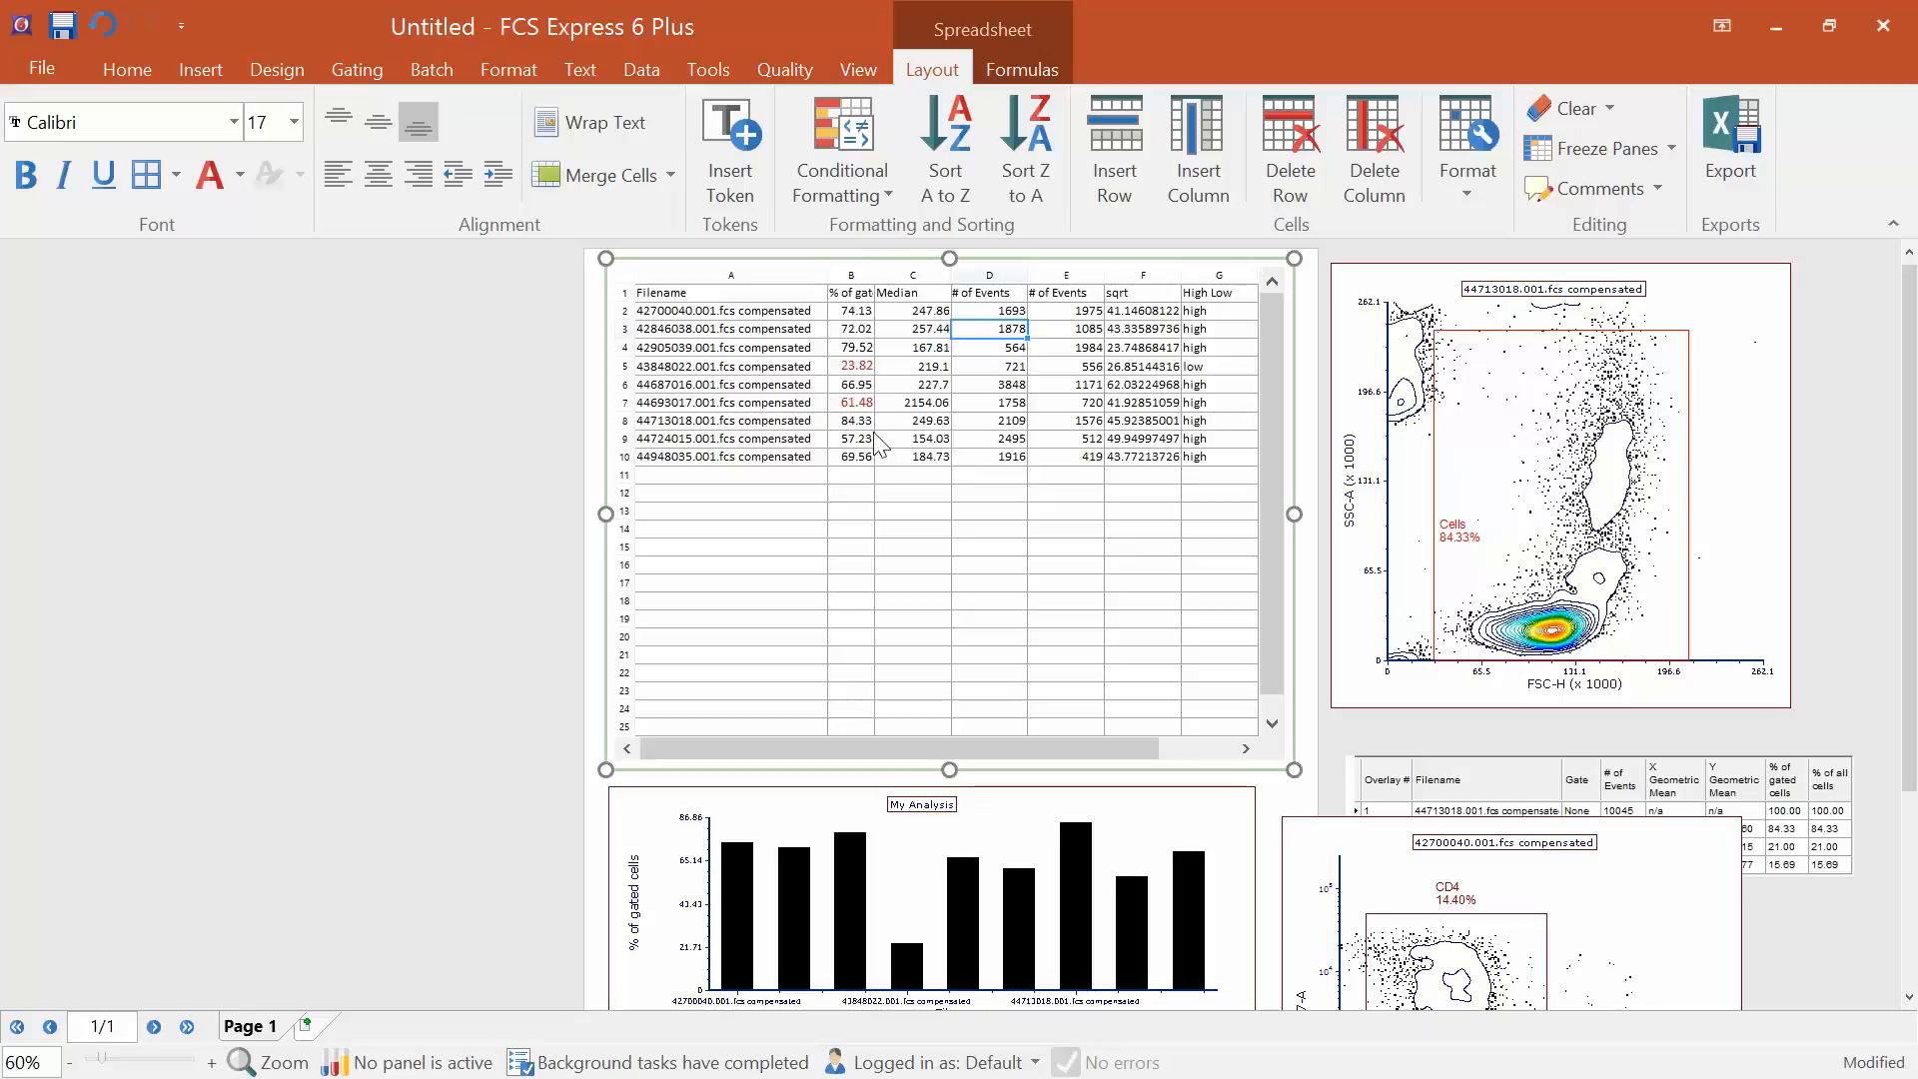
left_click(851, 313)
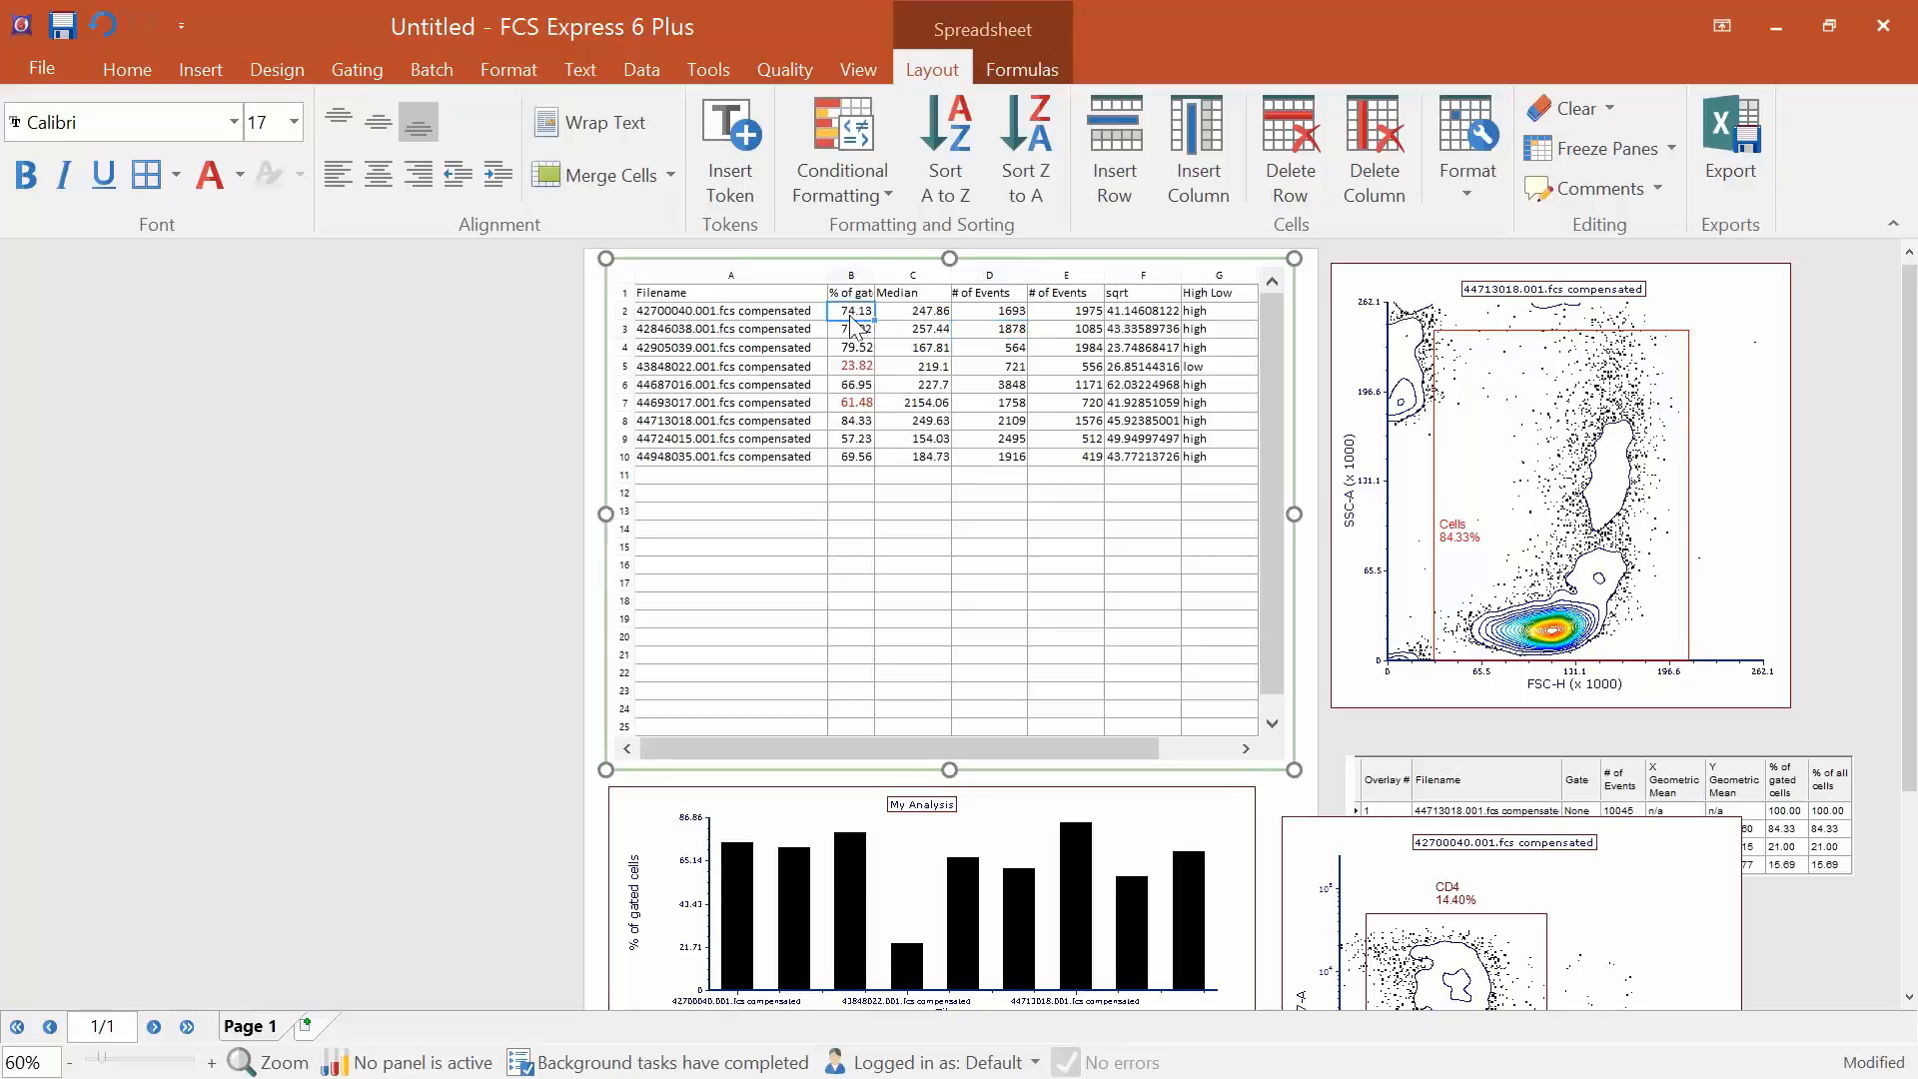
left_click_drag(851, 322, 853, 453)
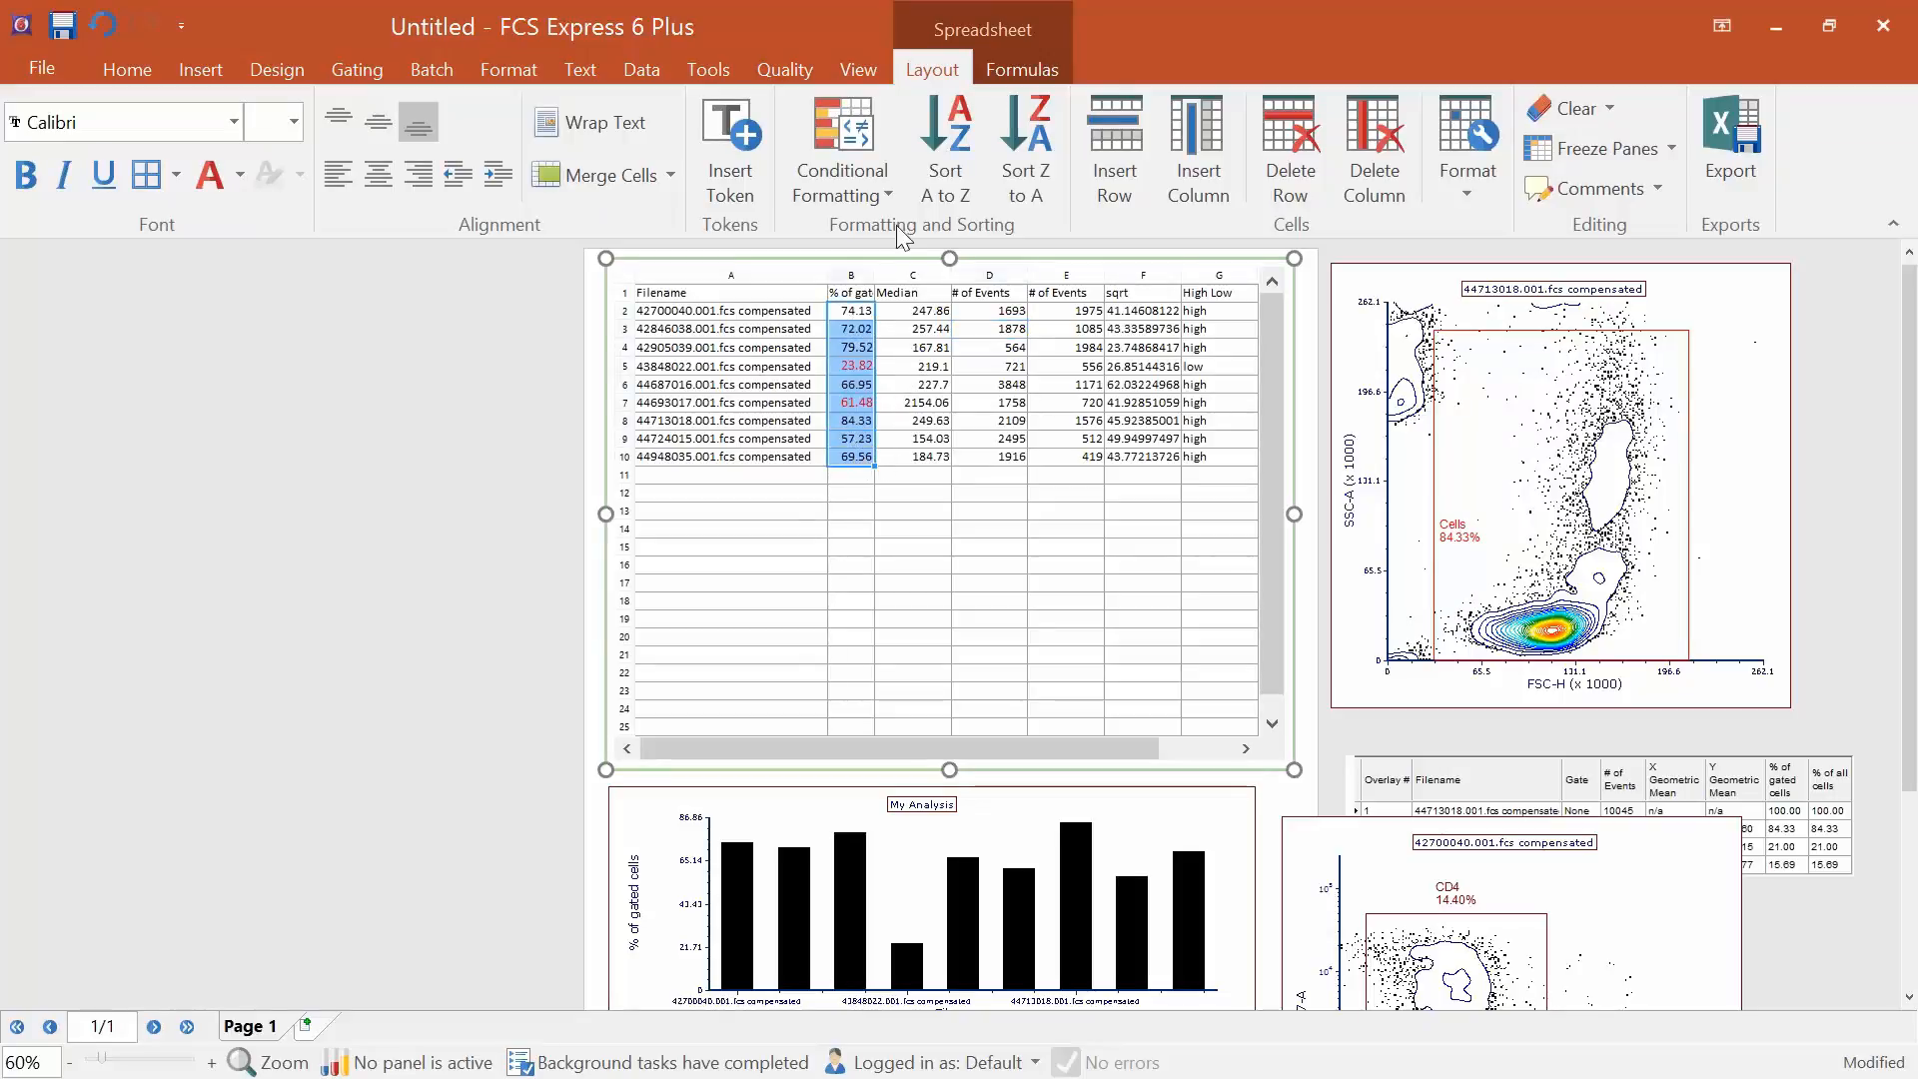
left_click(884, 195)
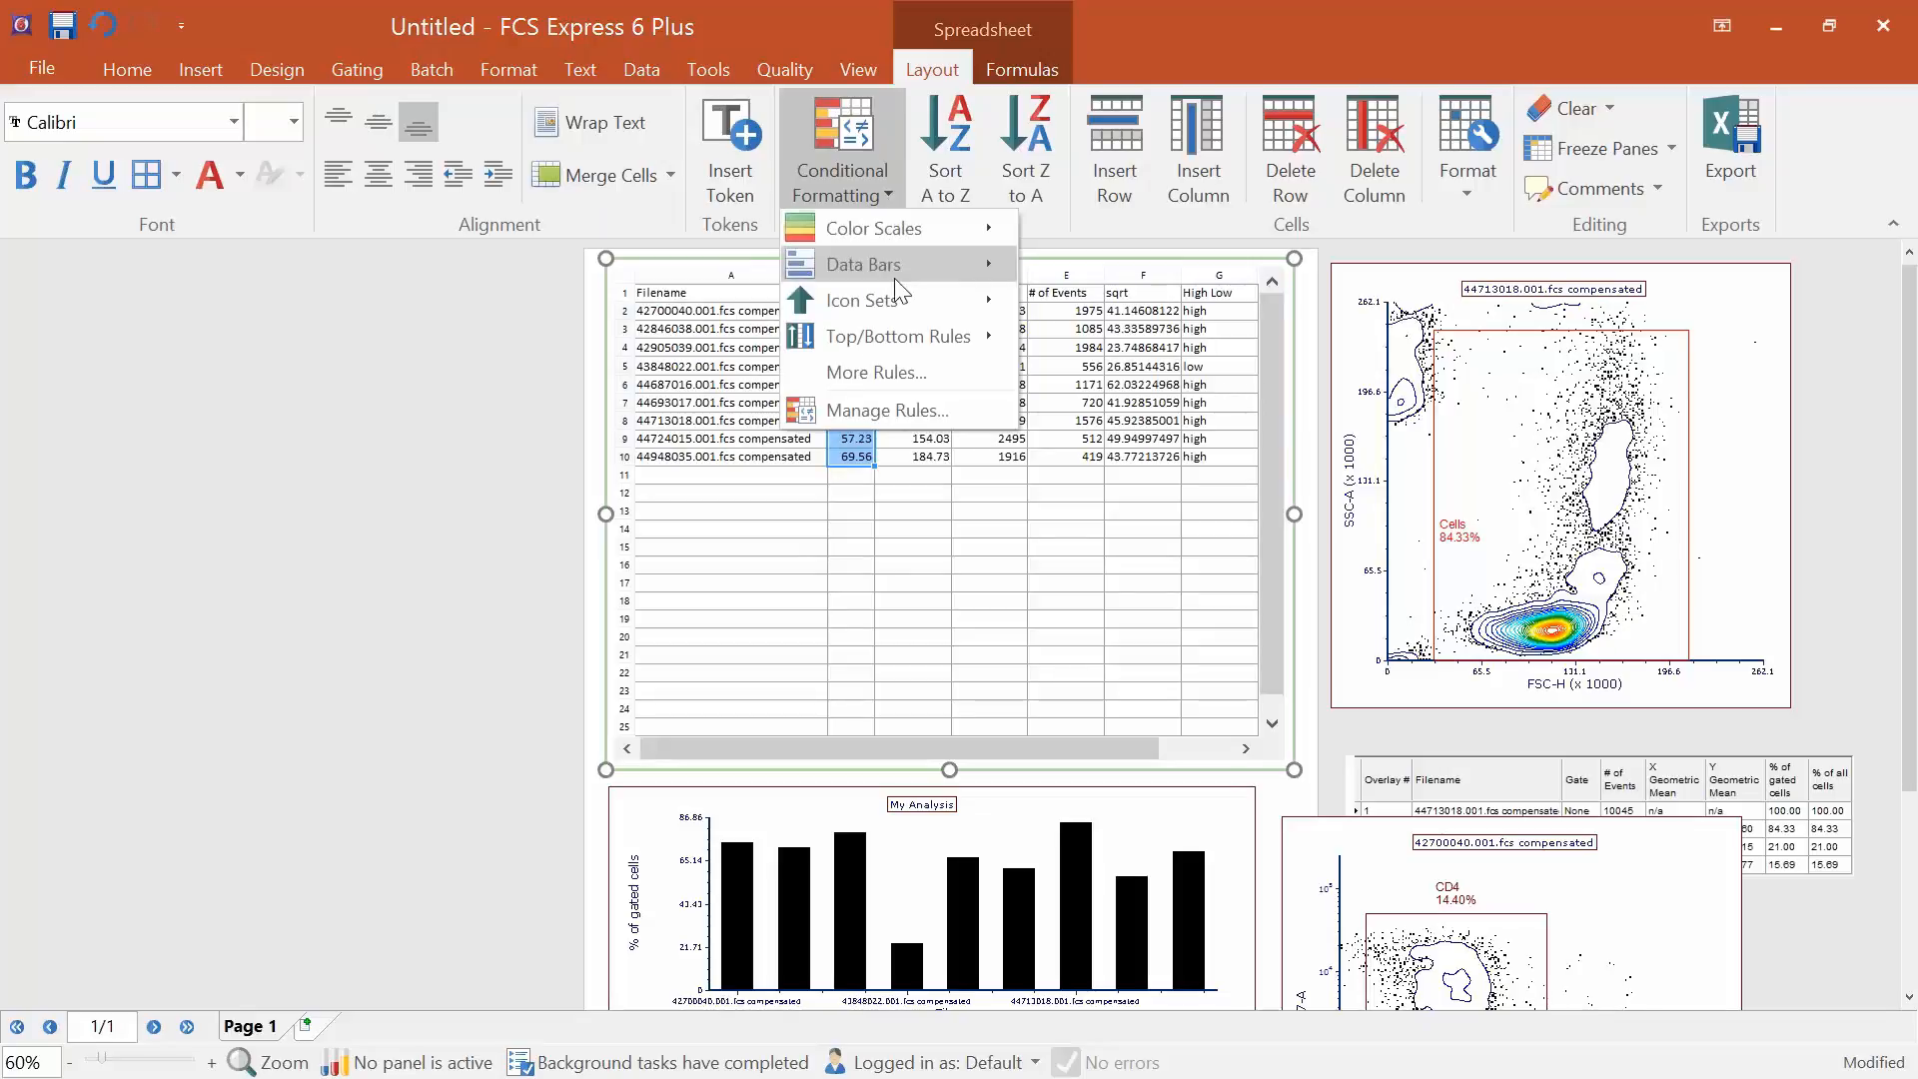
mouse_move(909, 236)
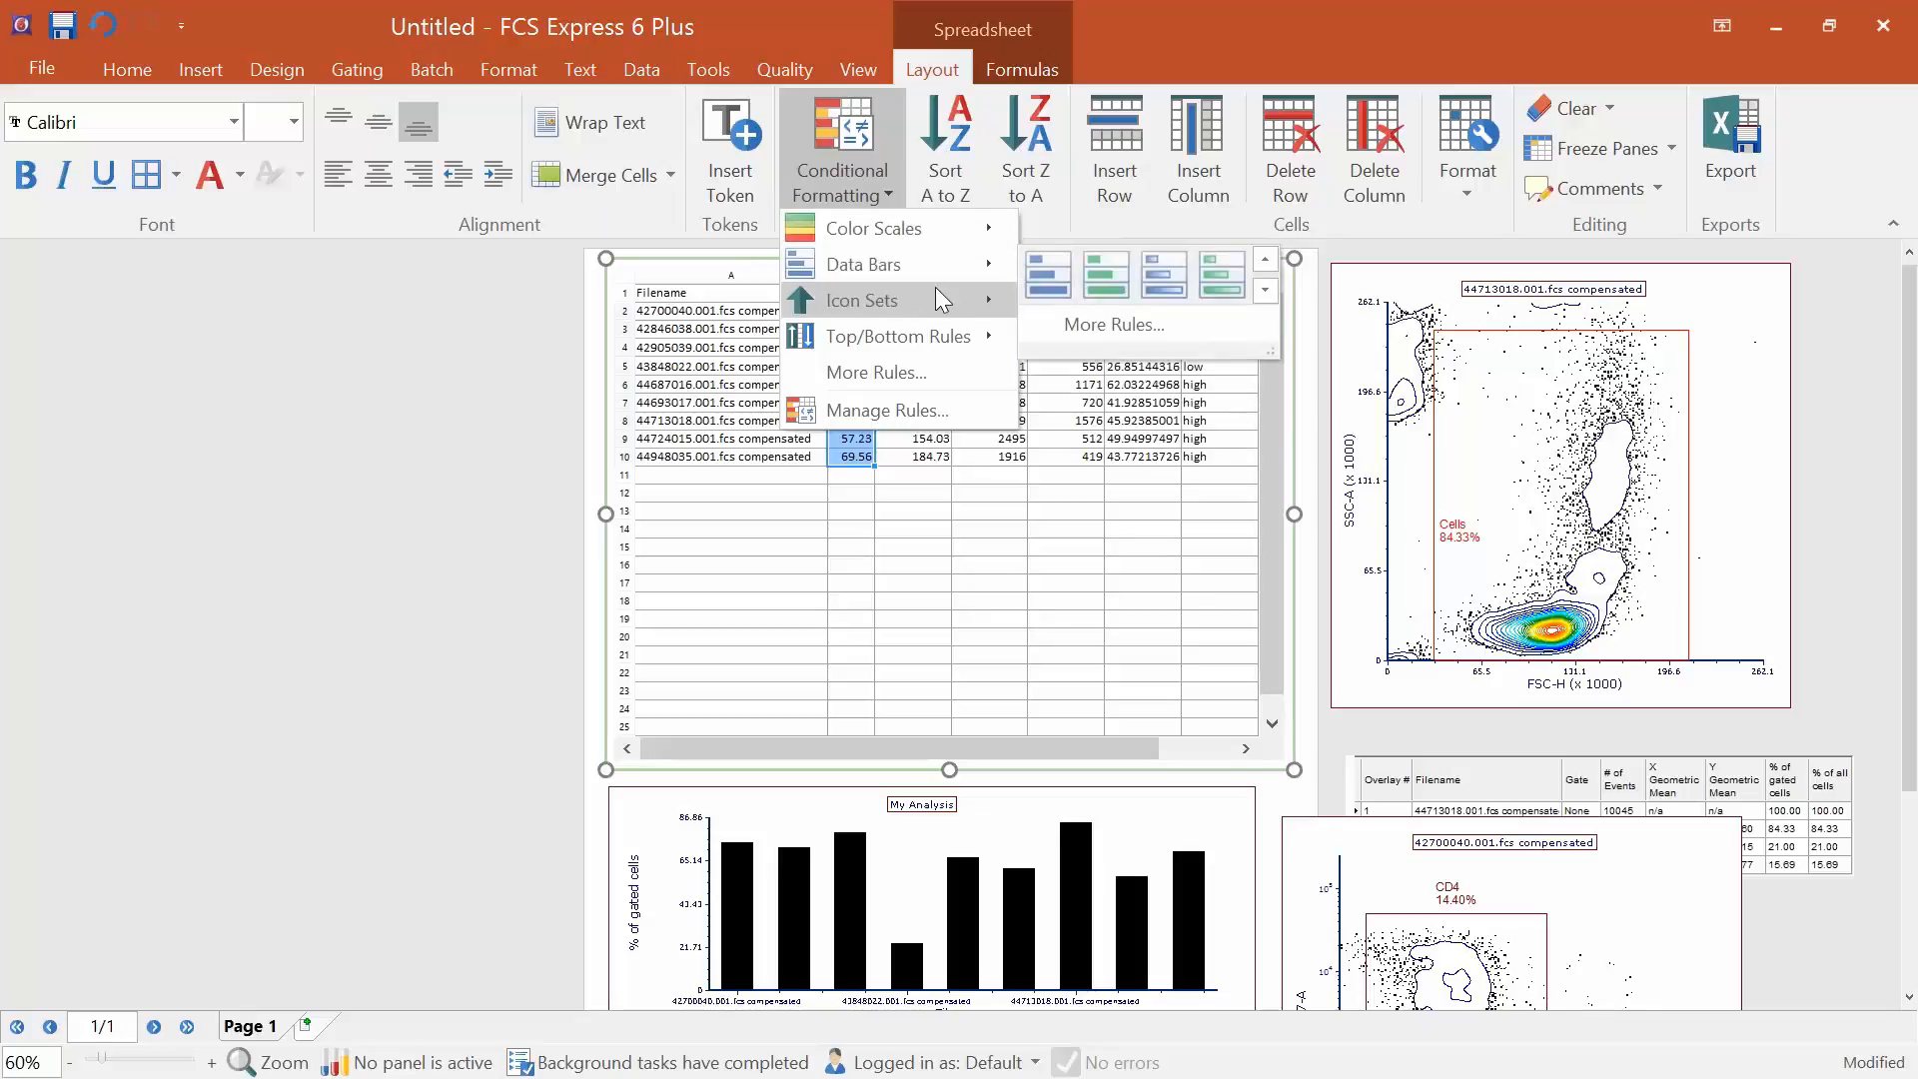
mouse_move(936, 290)
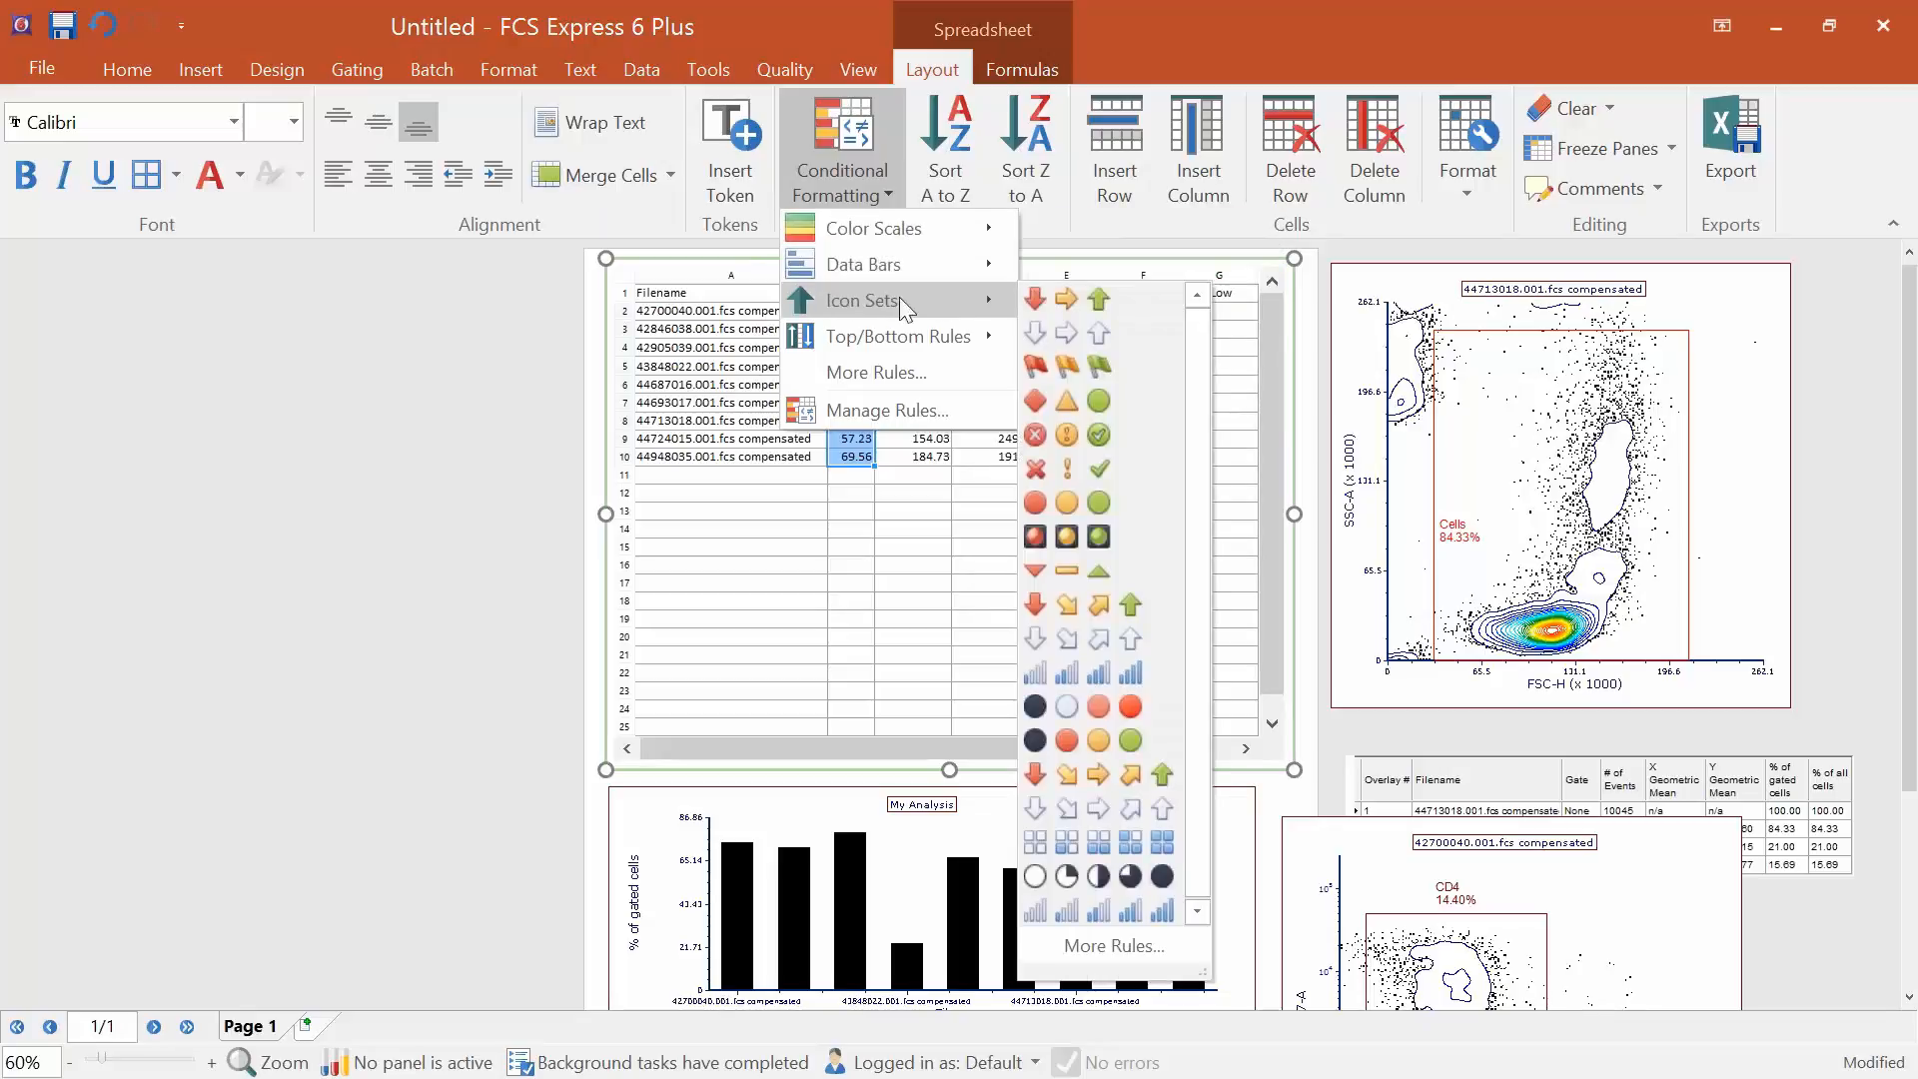
left_click(1047, 300)
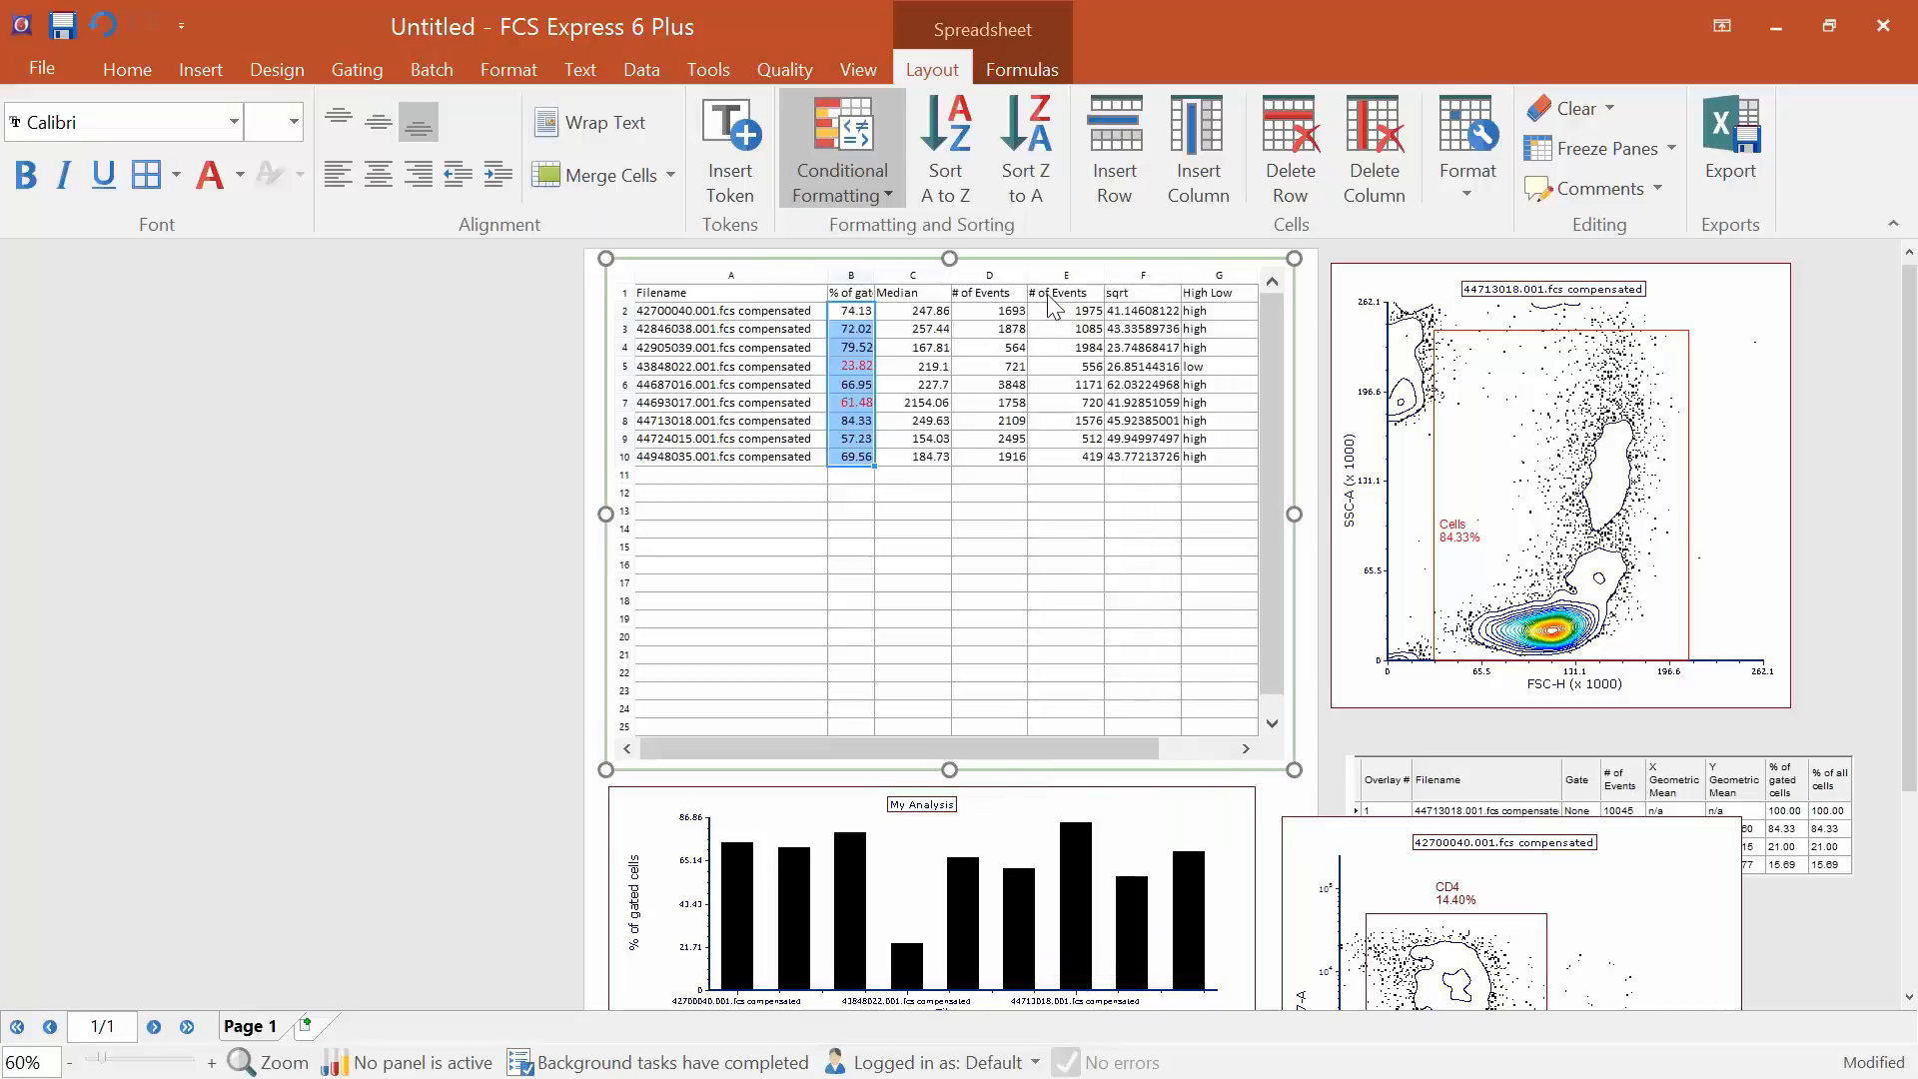
left_click(934, 424)
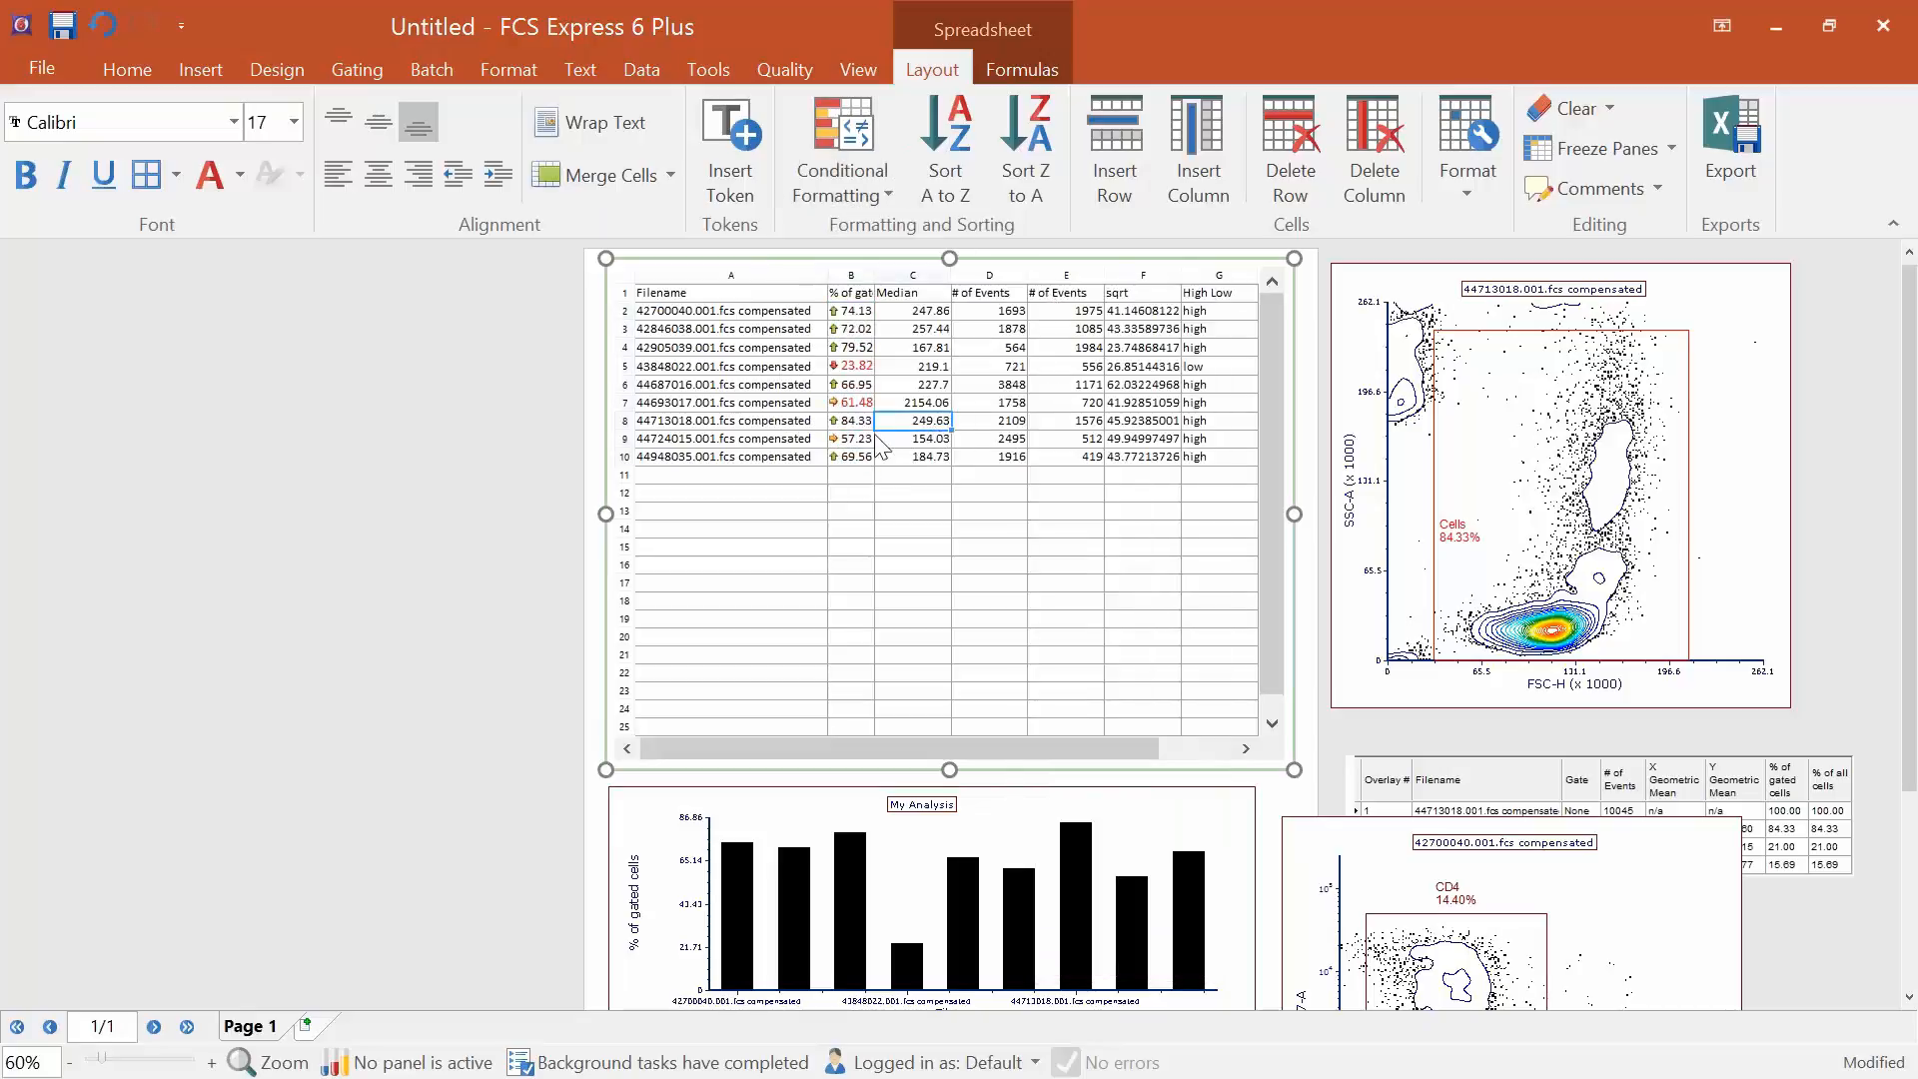
left_click(480, 514)
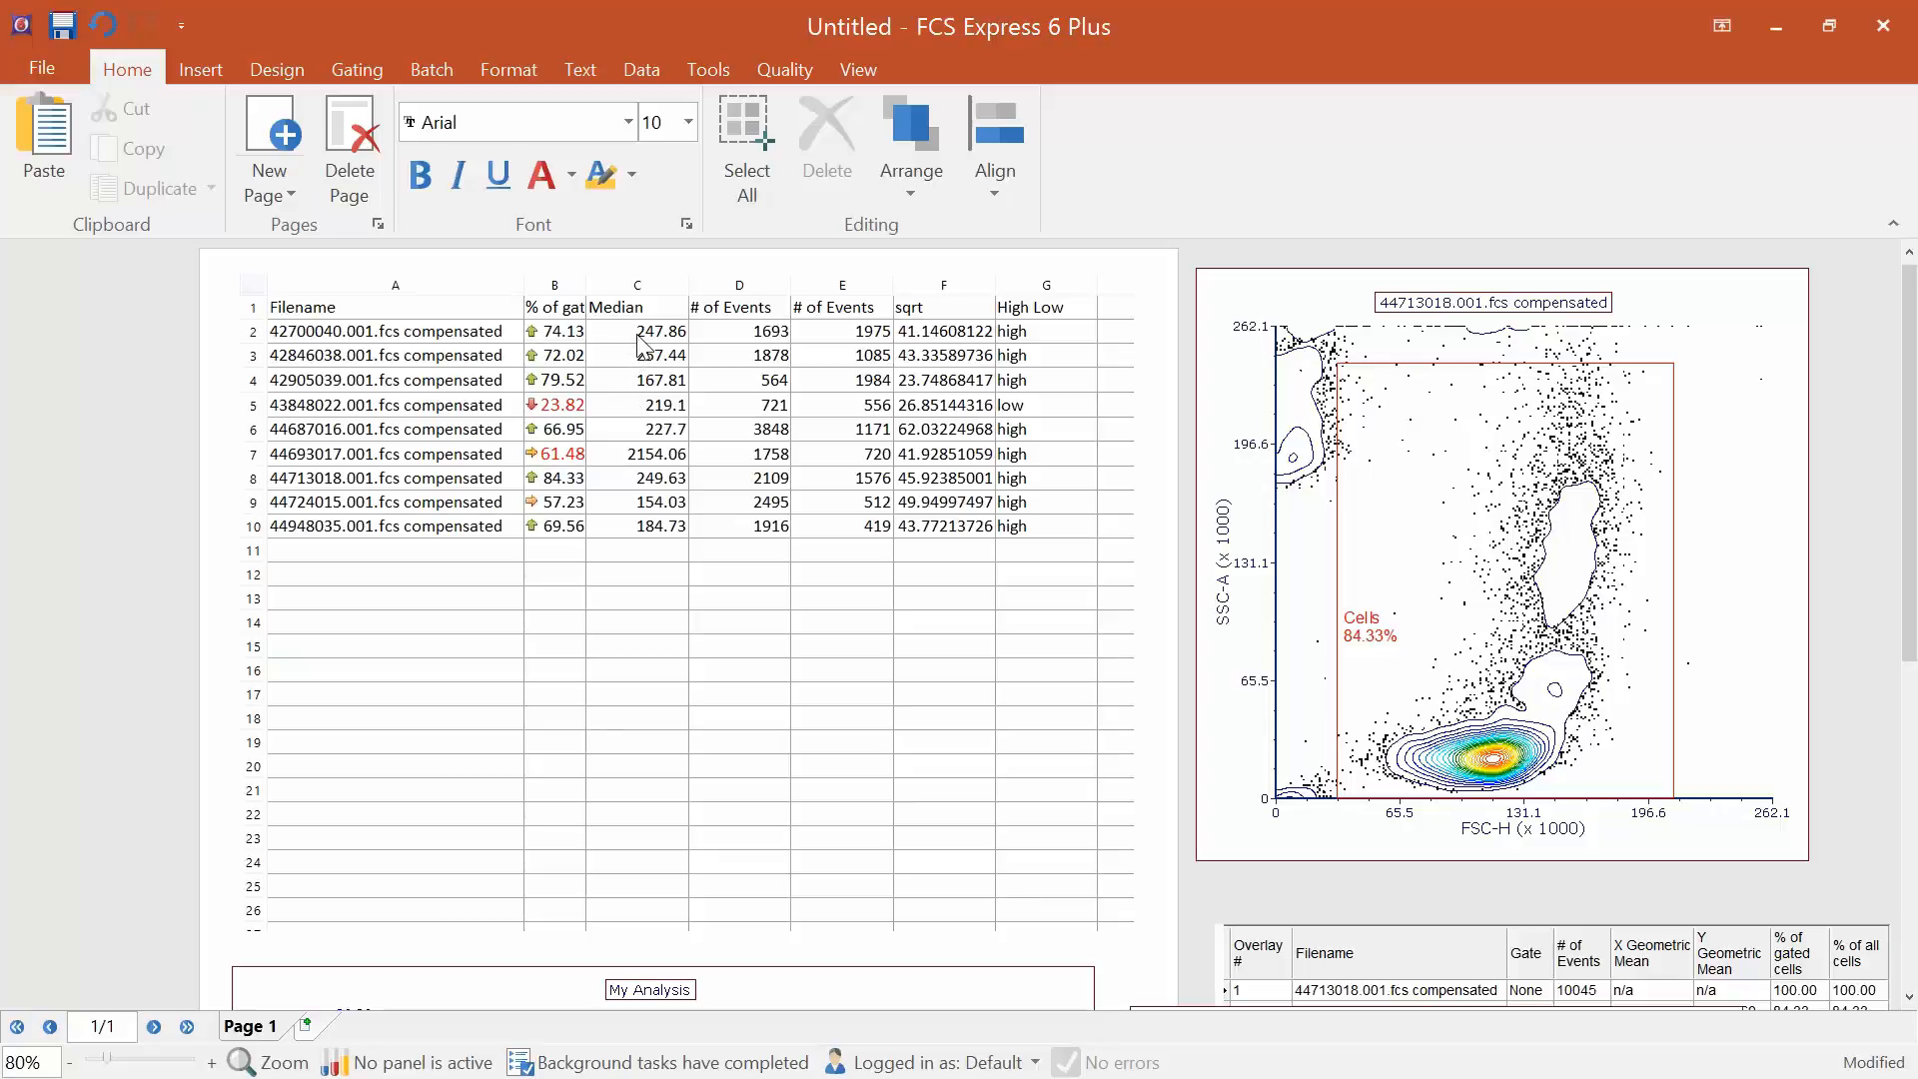
Apply a green-yellow-red color scale to the Median values in C2:C10, with the highest values red.
left_click_drag(637, 338, 649, 530)
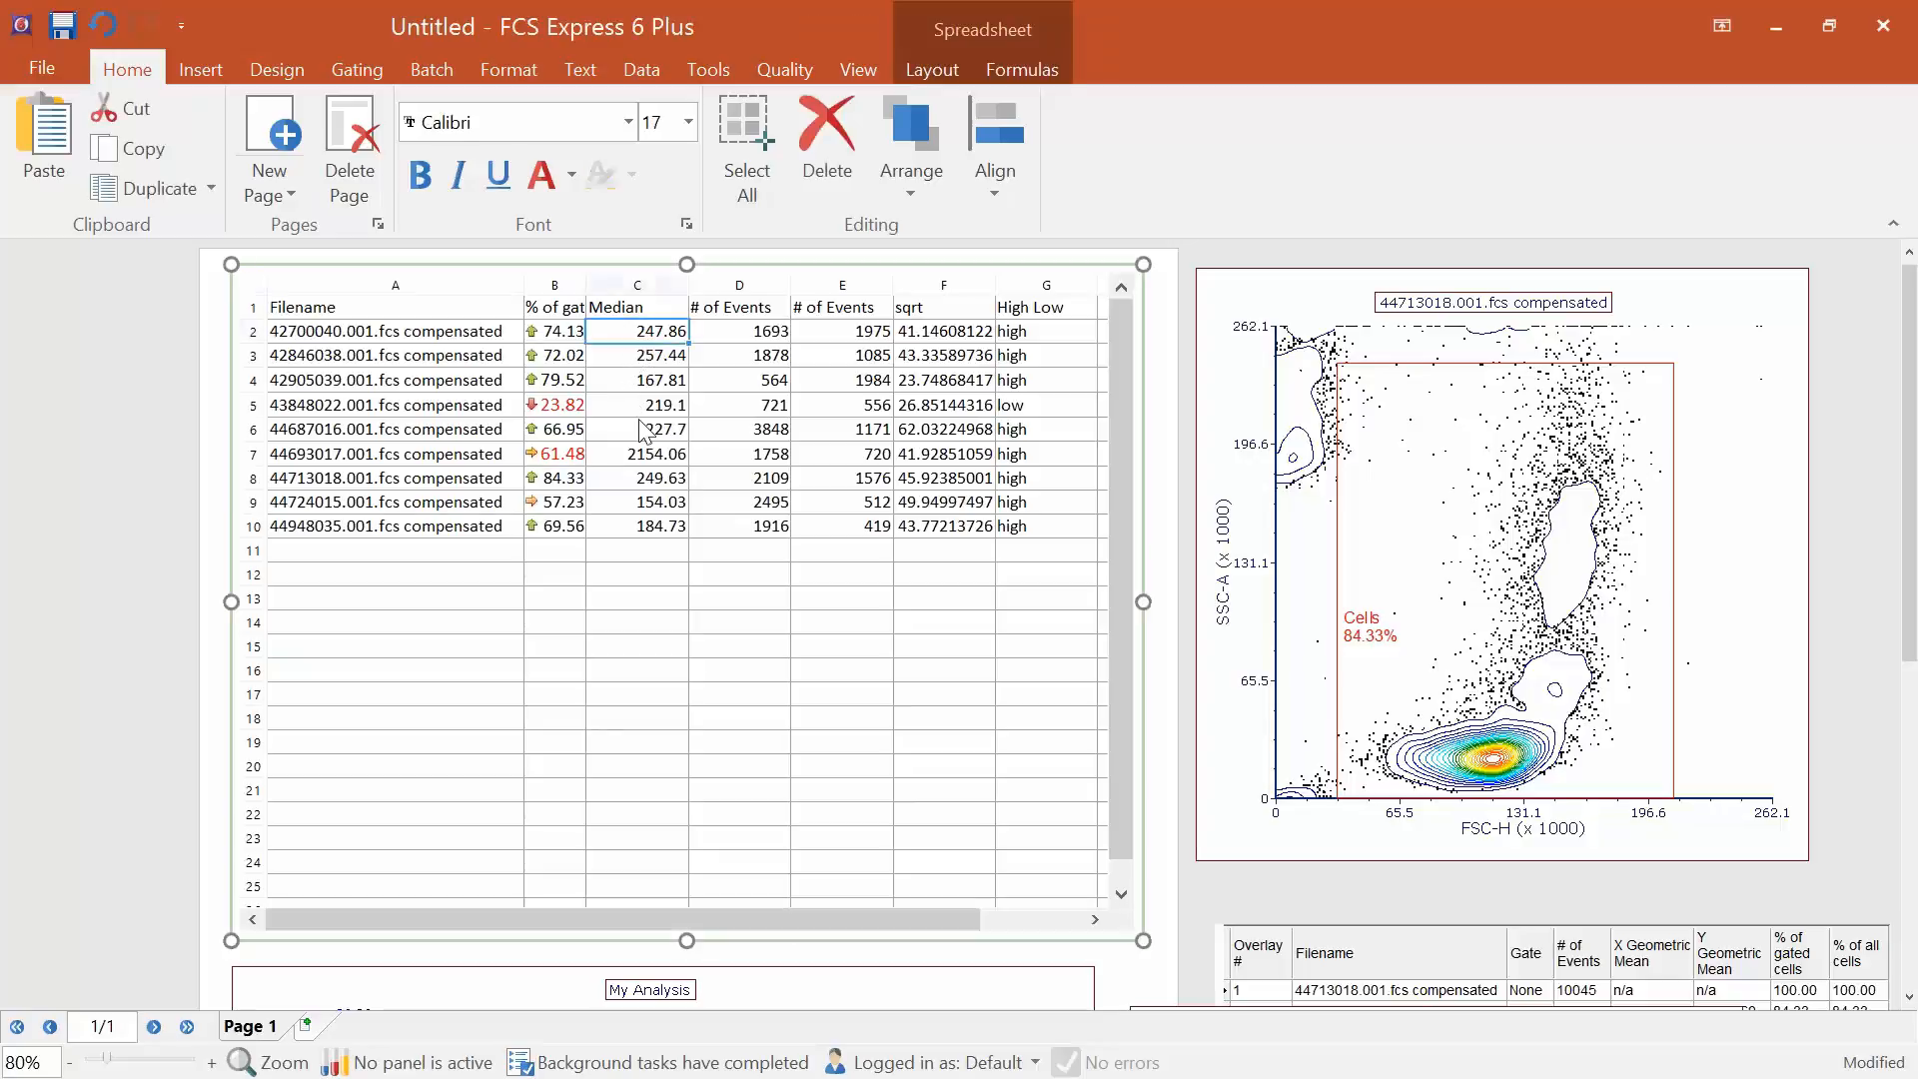
left_click(929, 70)
left_click(859, 182)
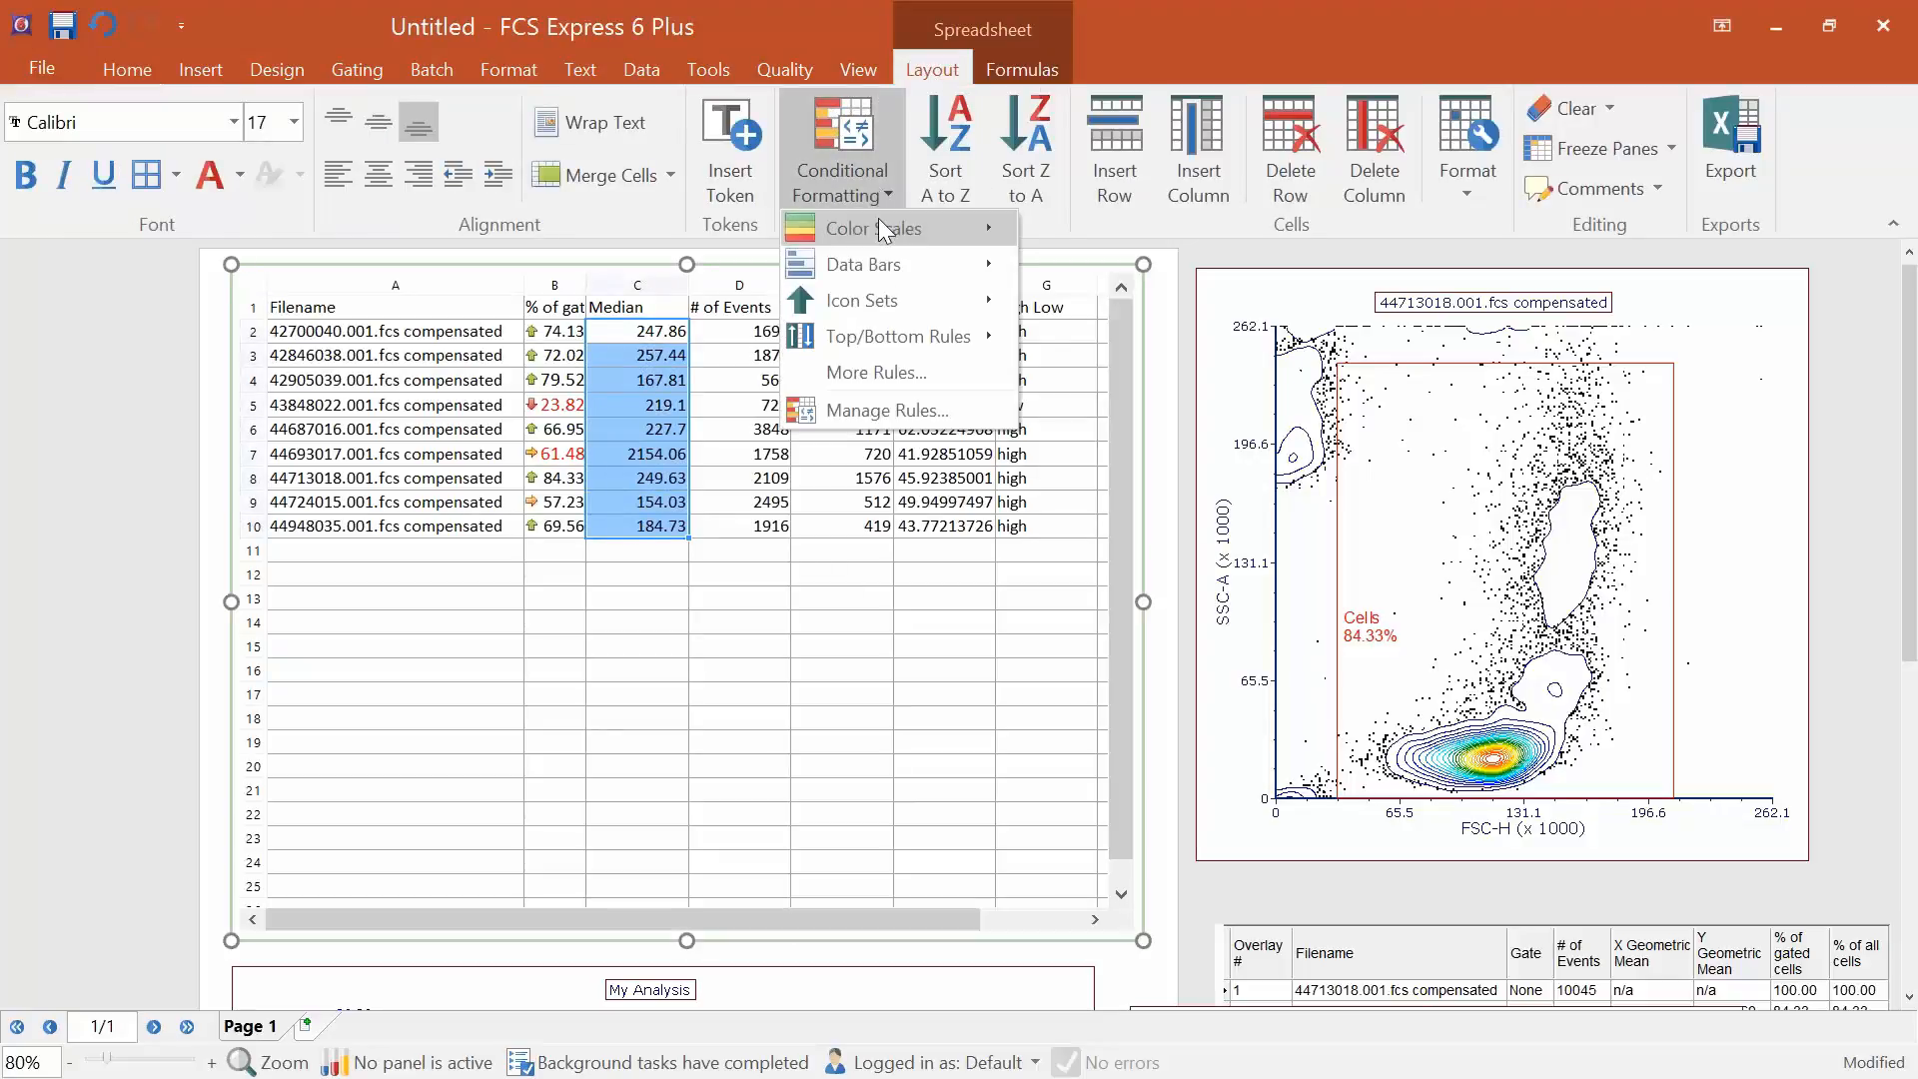
left_click(1087, 224)
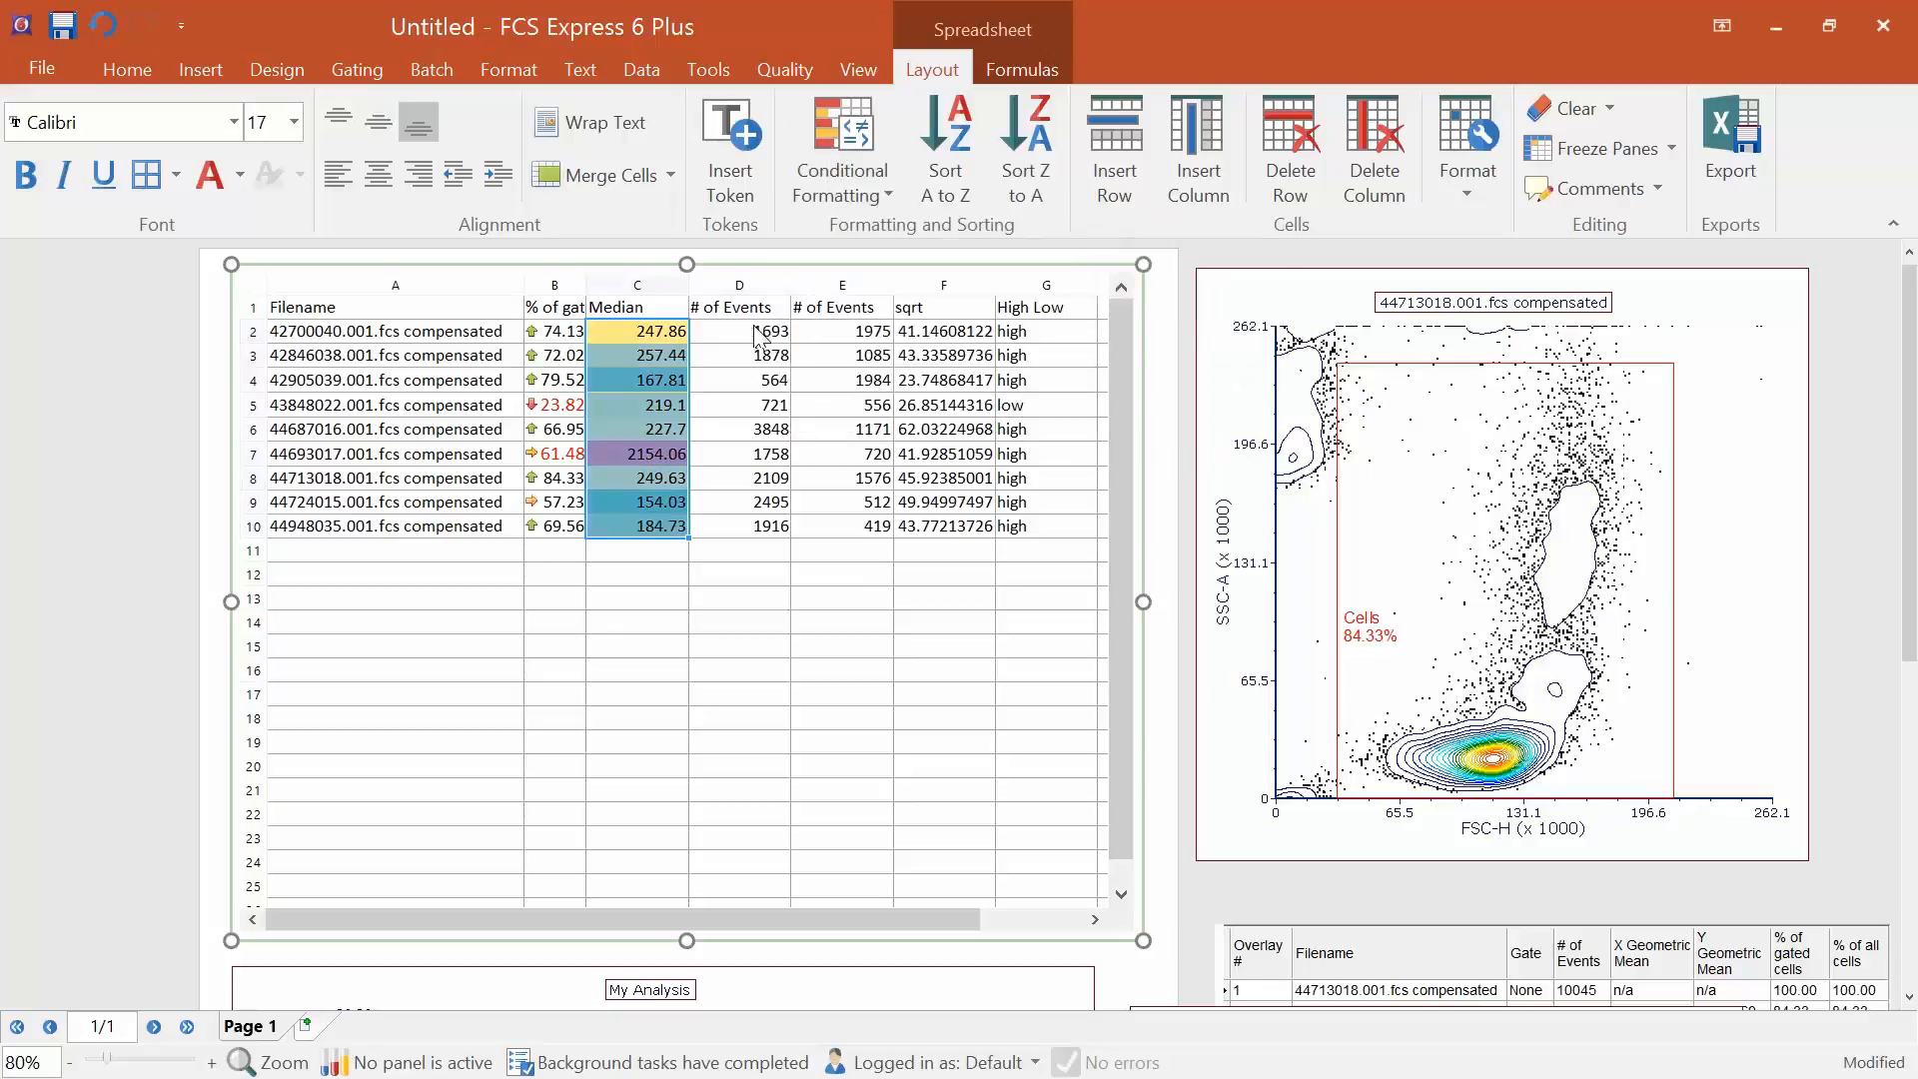
Add green data bars to the # of Events values in D2:D10.
left_click_drag(762, 330, 757, 526)
left_click(889, 190)
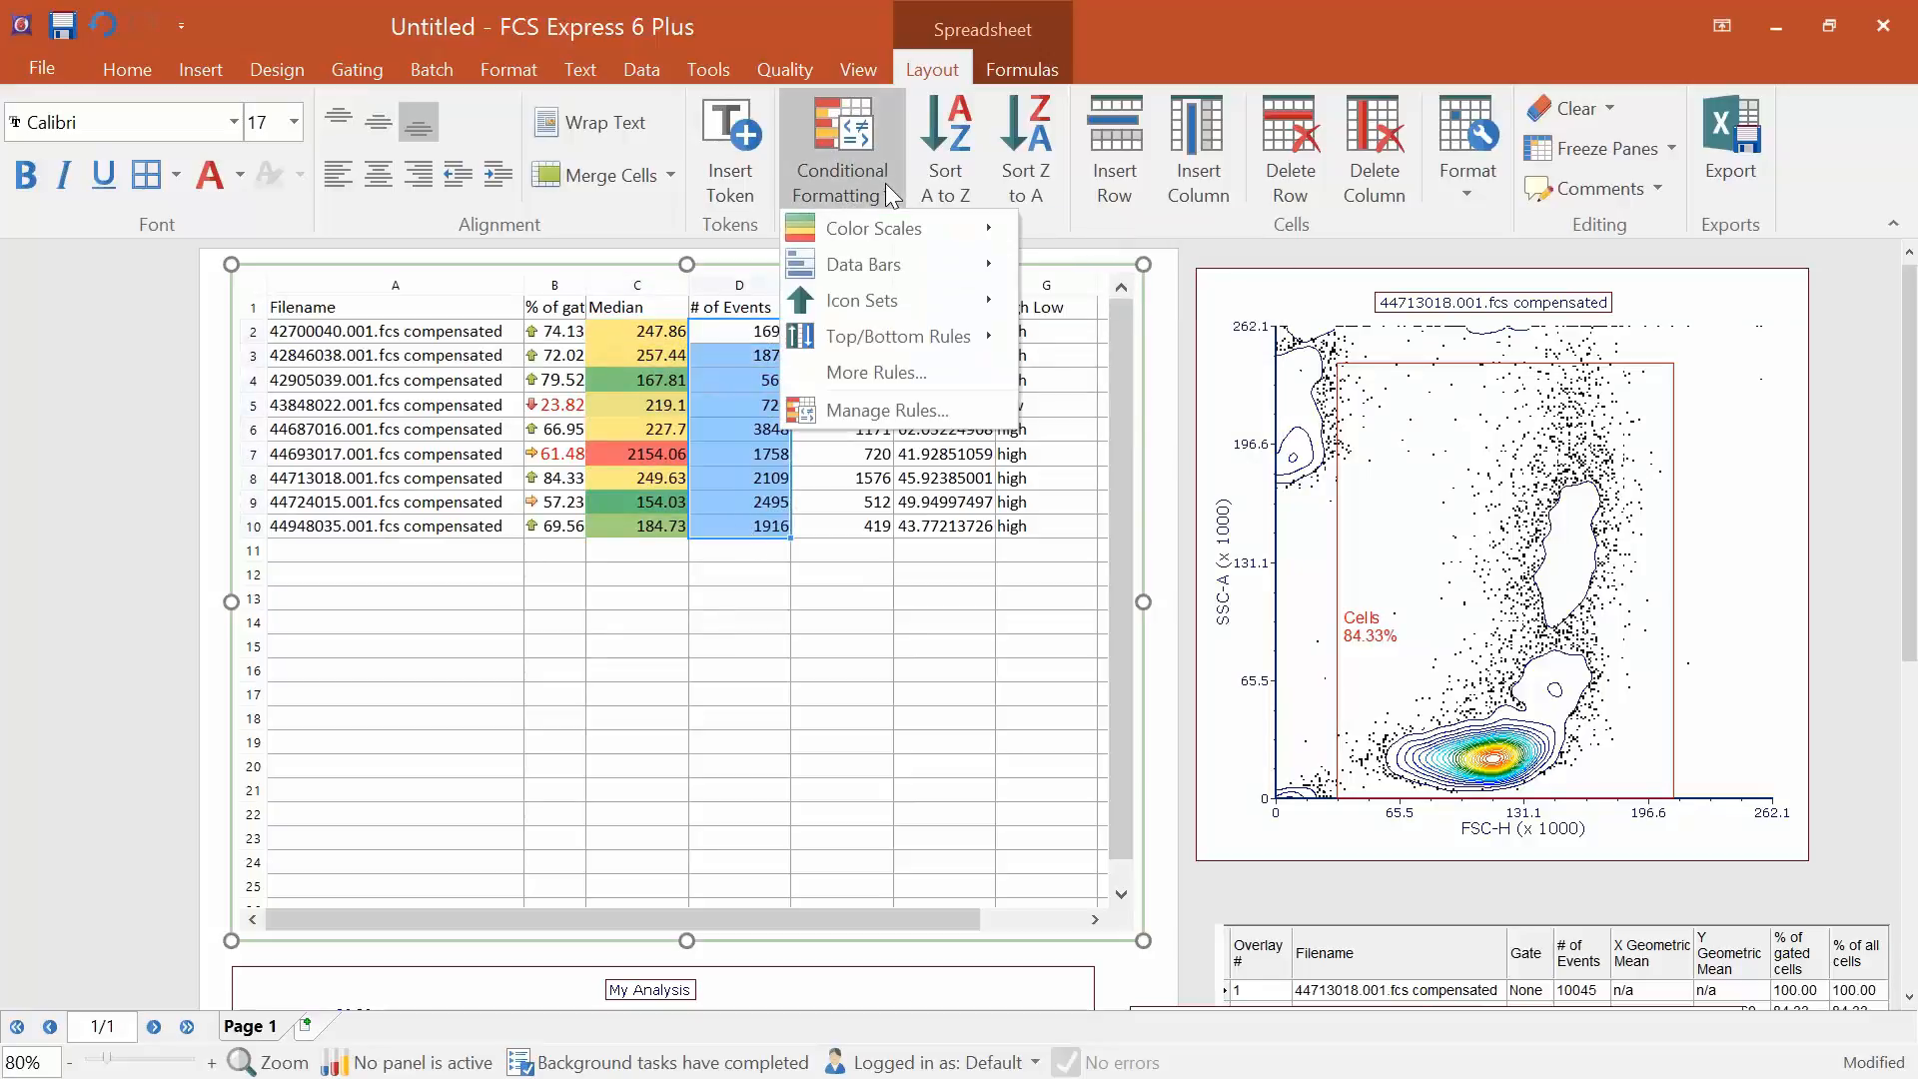
mouse_move(889, 261)
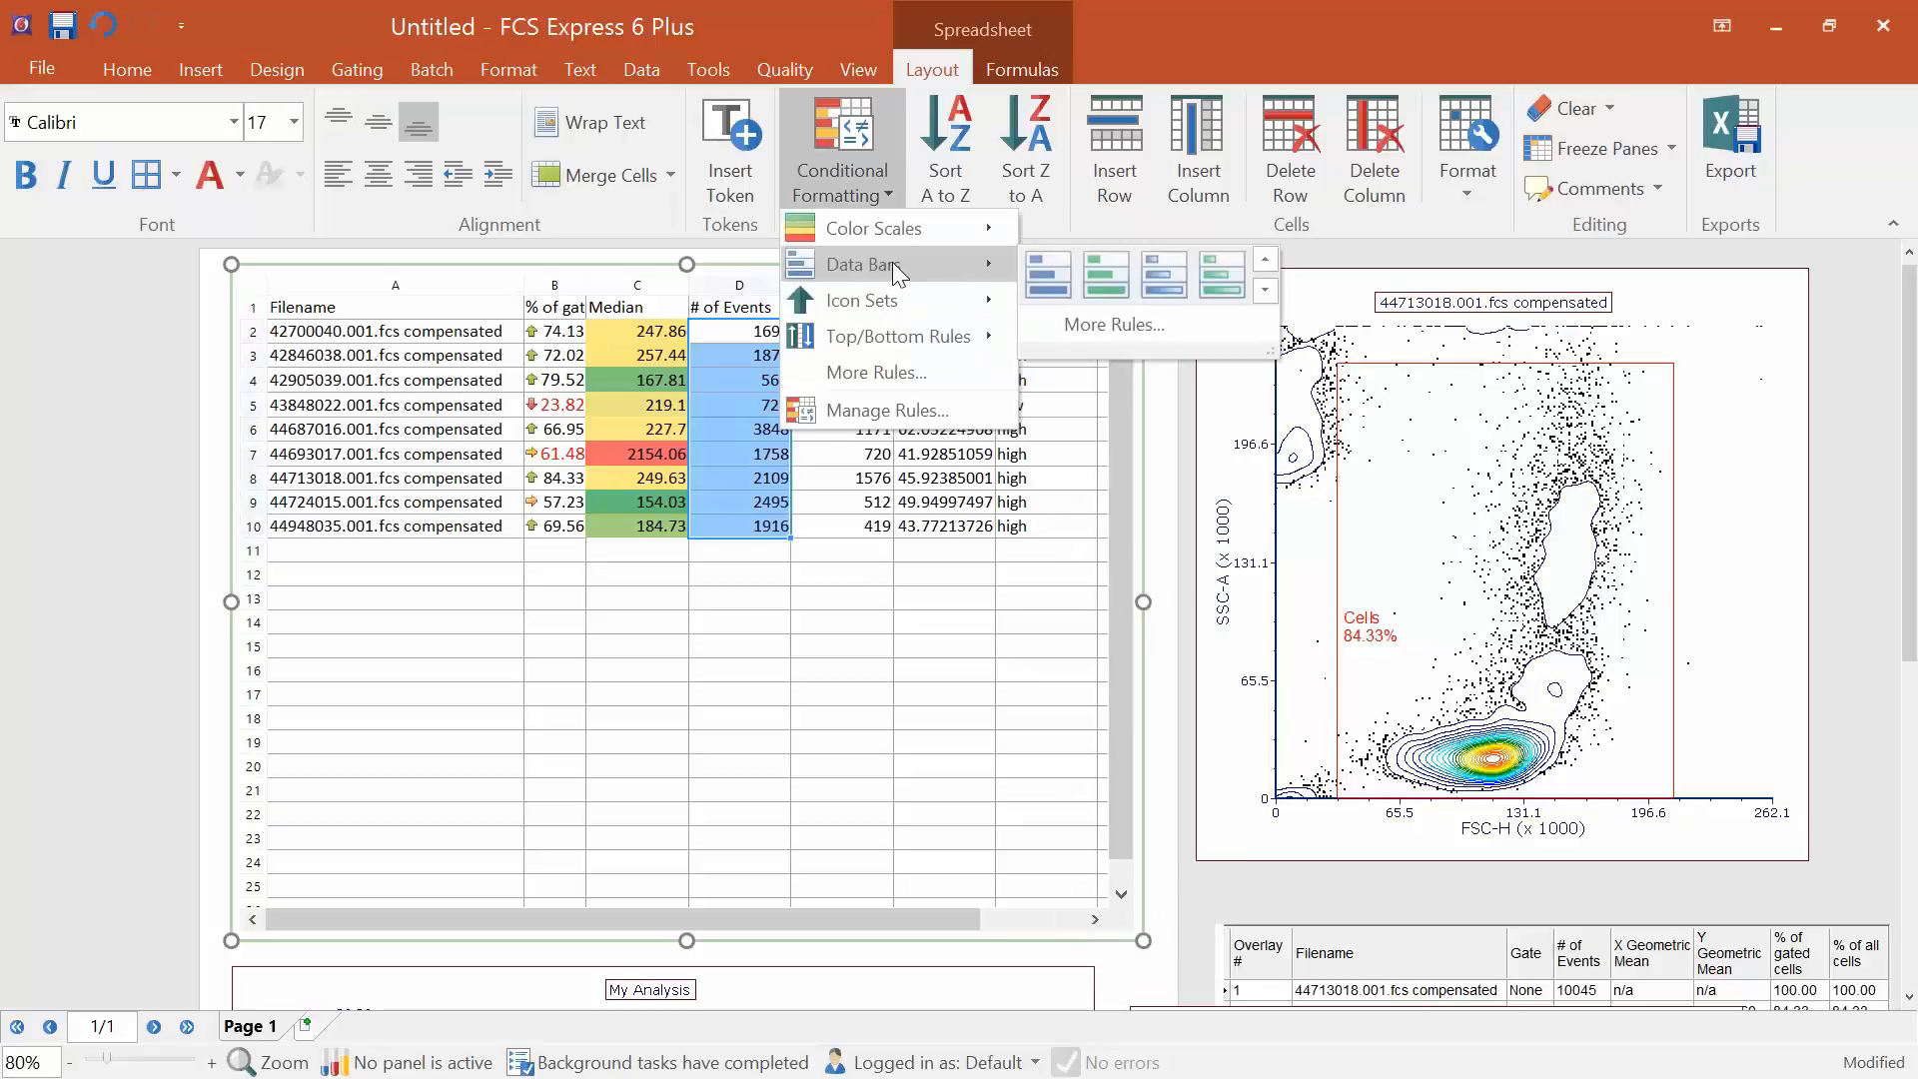
left_click(1101, 270)
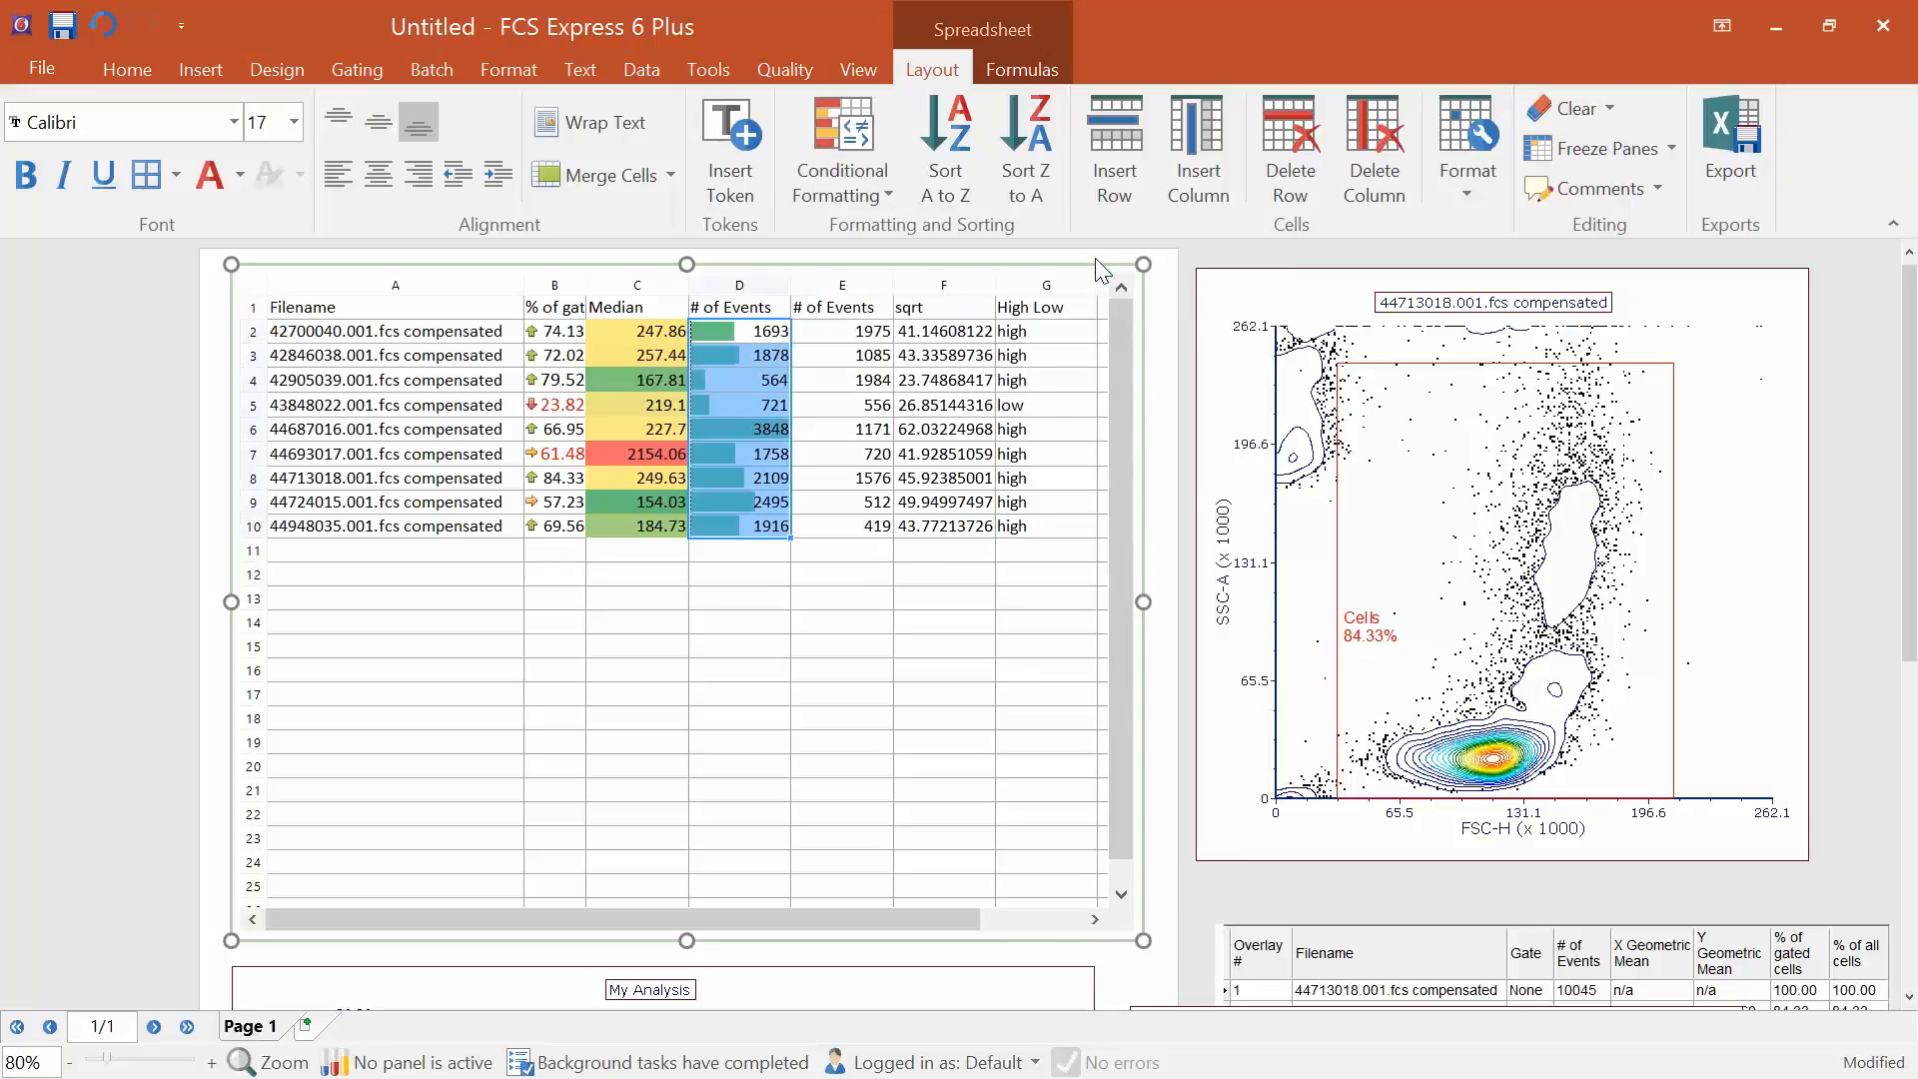
left_click(787, 619)
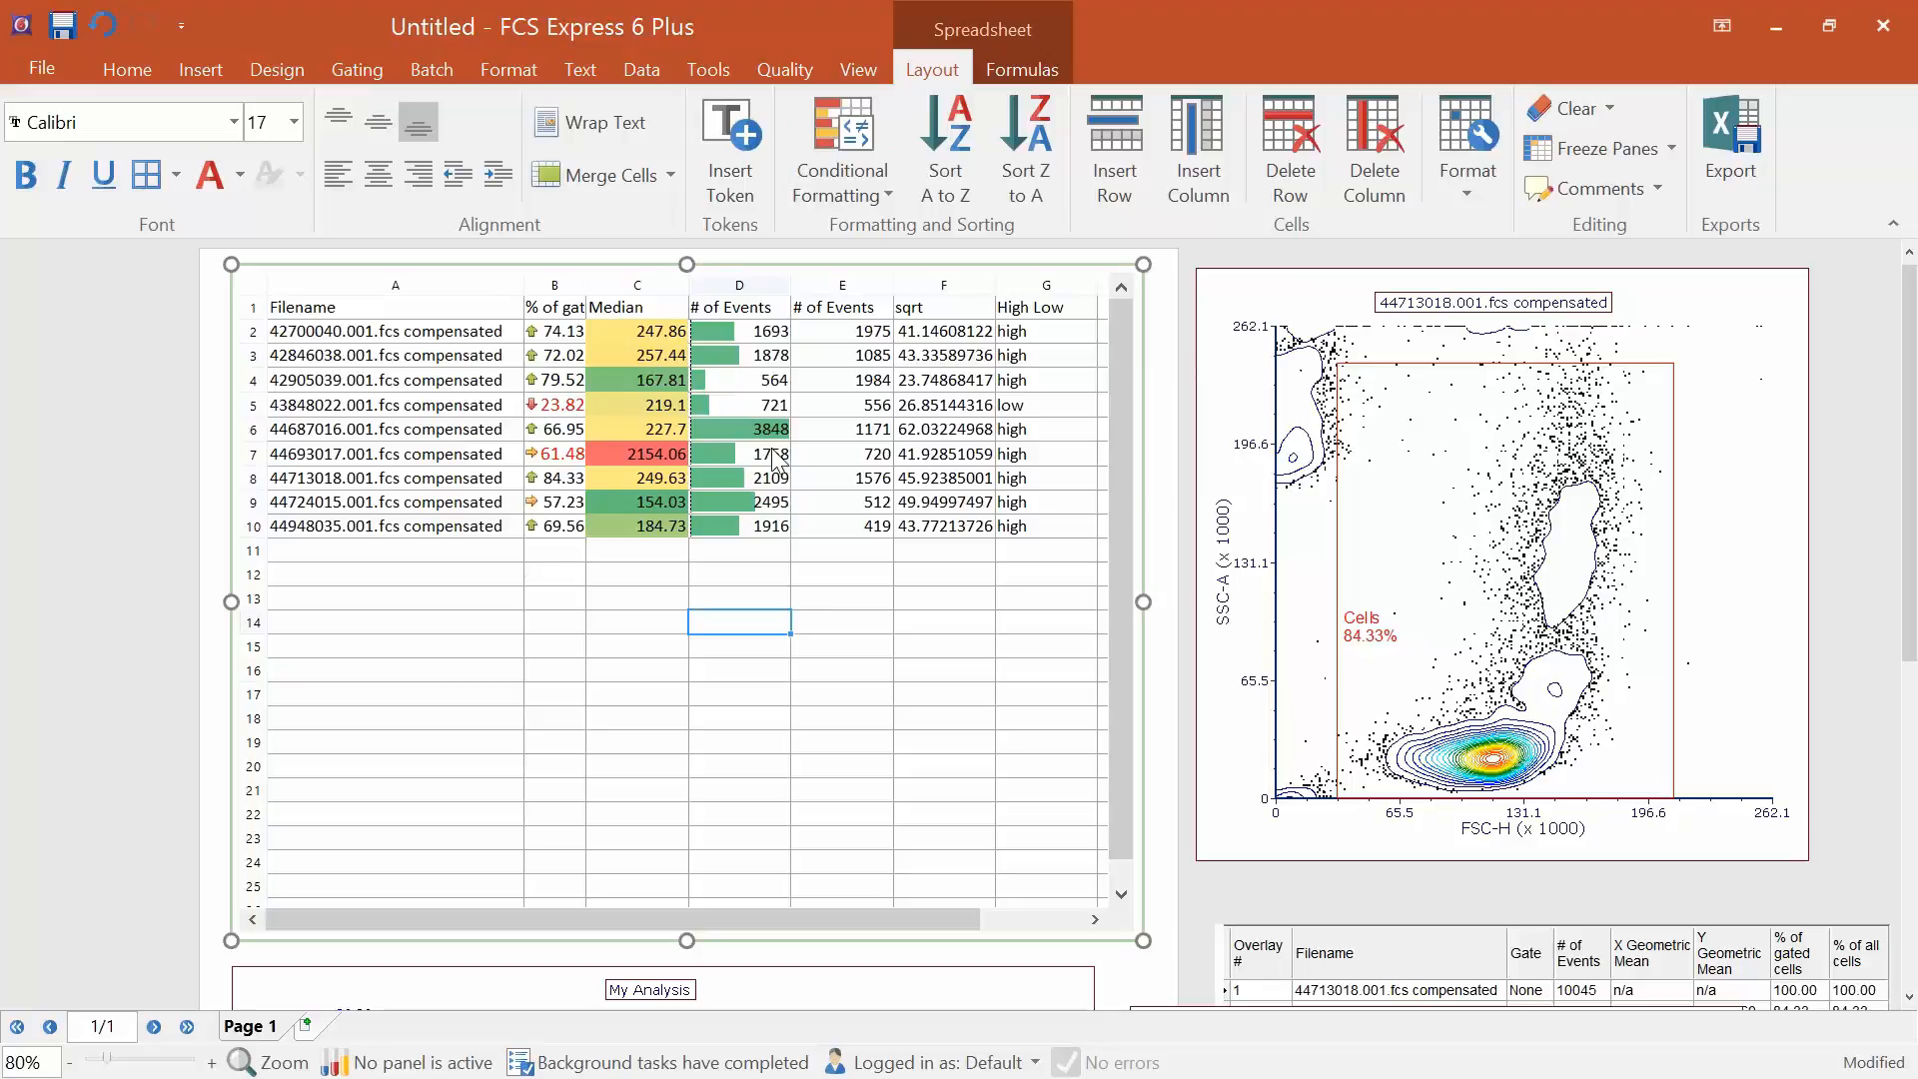
Shift the Cells gate on the 44713018.001.fcs plot toward higher FSC-H and slightly higher SSC-A.
left_click(1438, 559)
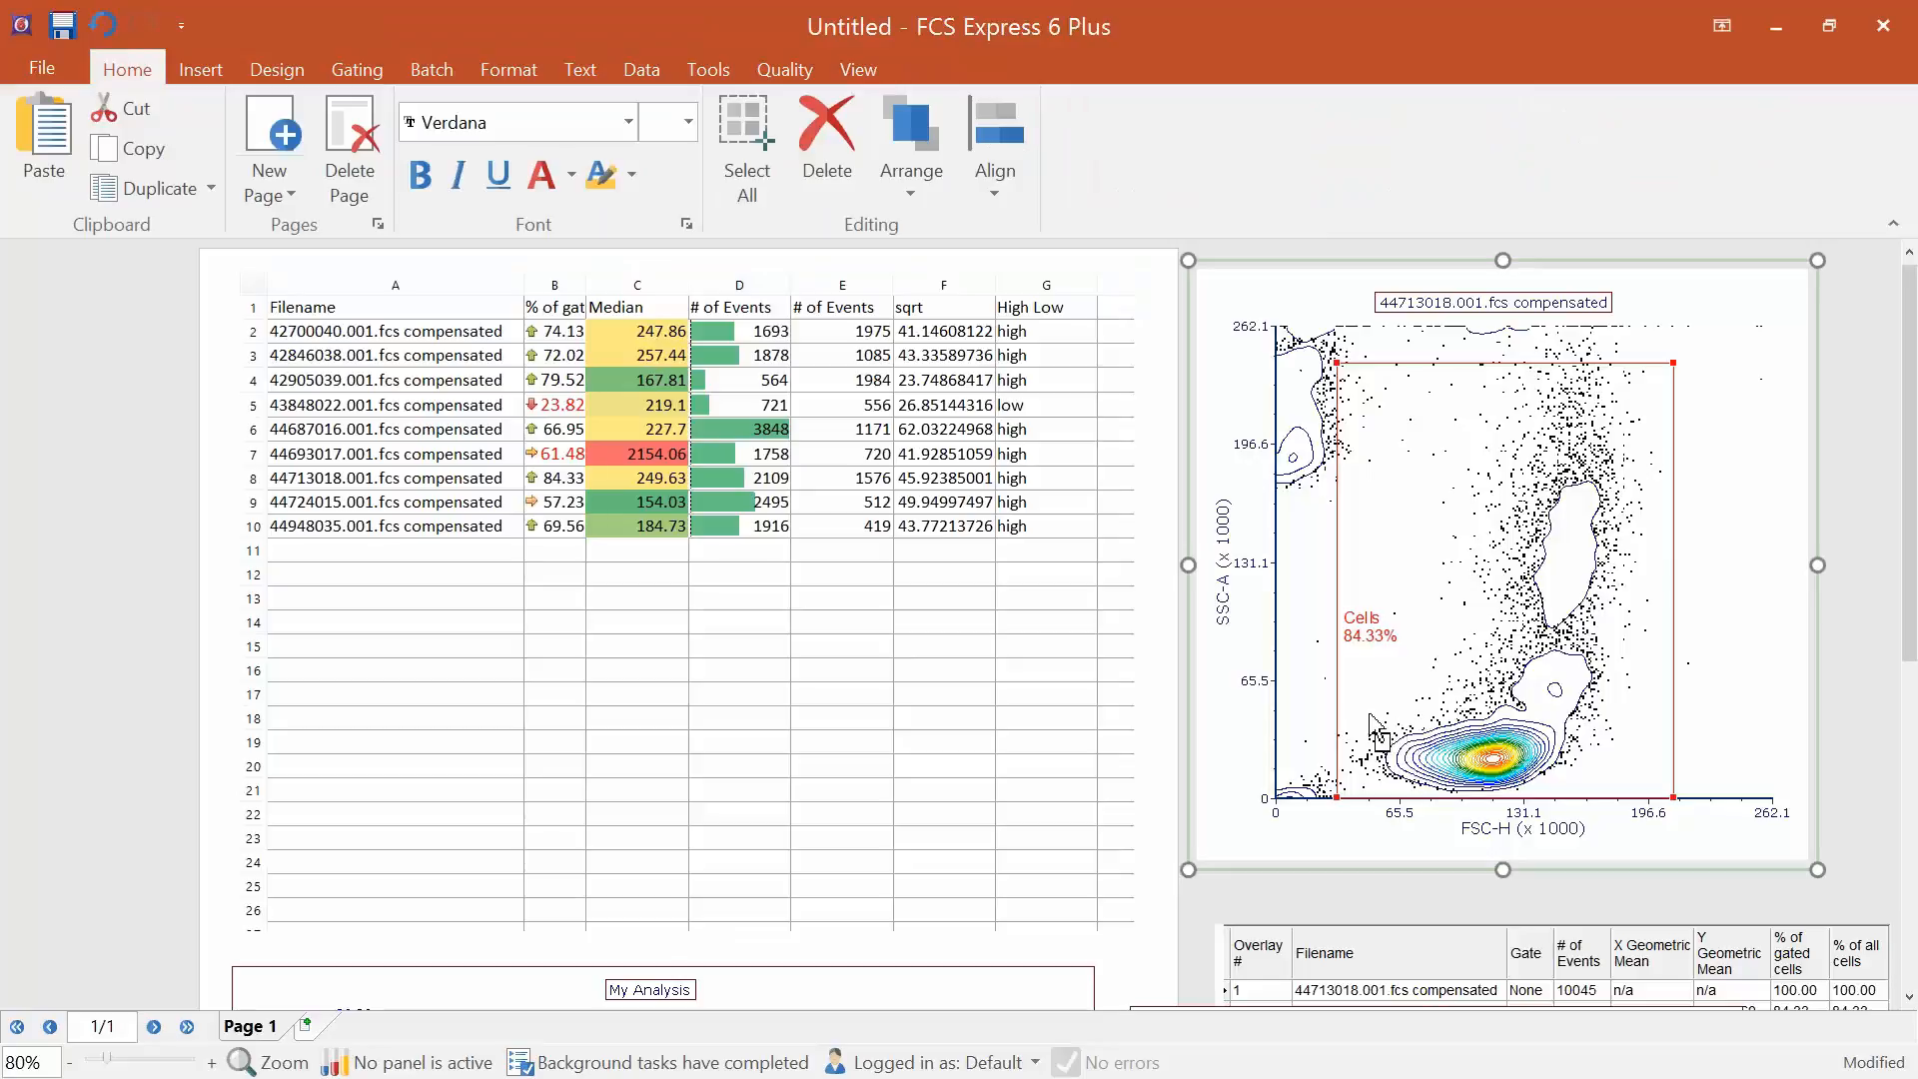
mouse_move(1377, 703)
left_mouse_down()
mouse_move(1485, 672)
mouse_move(1494, 761)
mouse_move(1434, 705)
mouse_move(1540, 713)
mouse_move(1407, 716)
left_mouse_up()
Open the icon set rule applied to B2:B10 for editing and move its dialogs clear of the percentages.
left_click(556, 339)
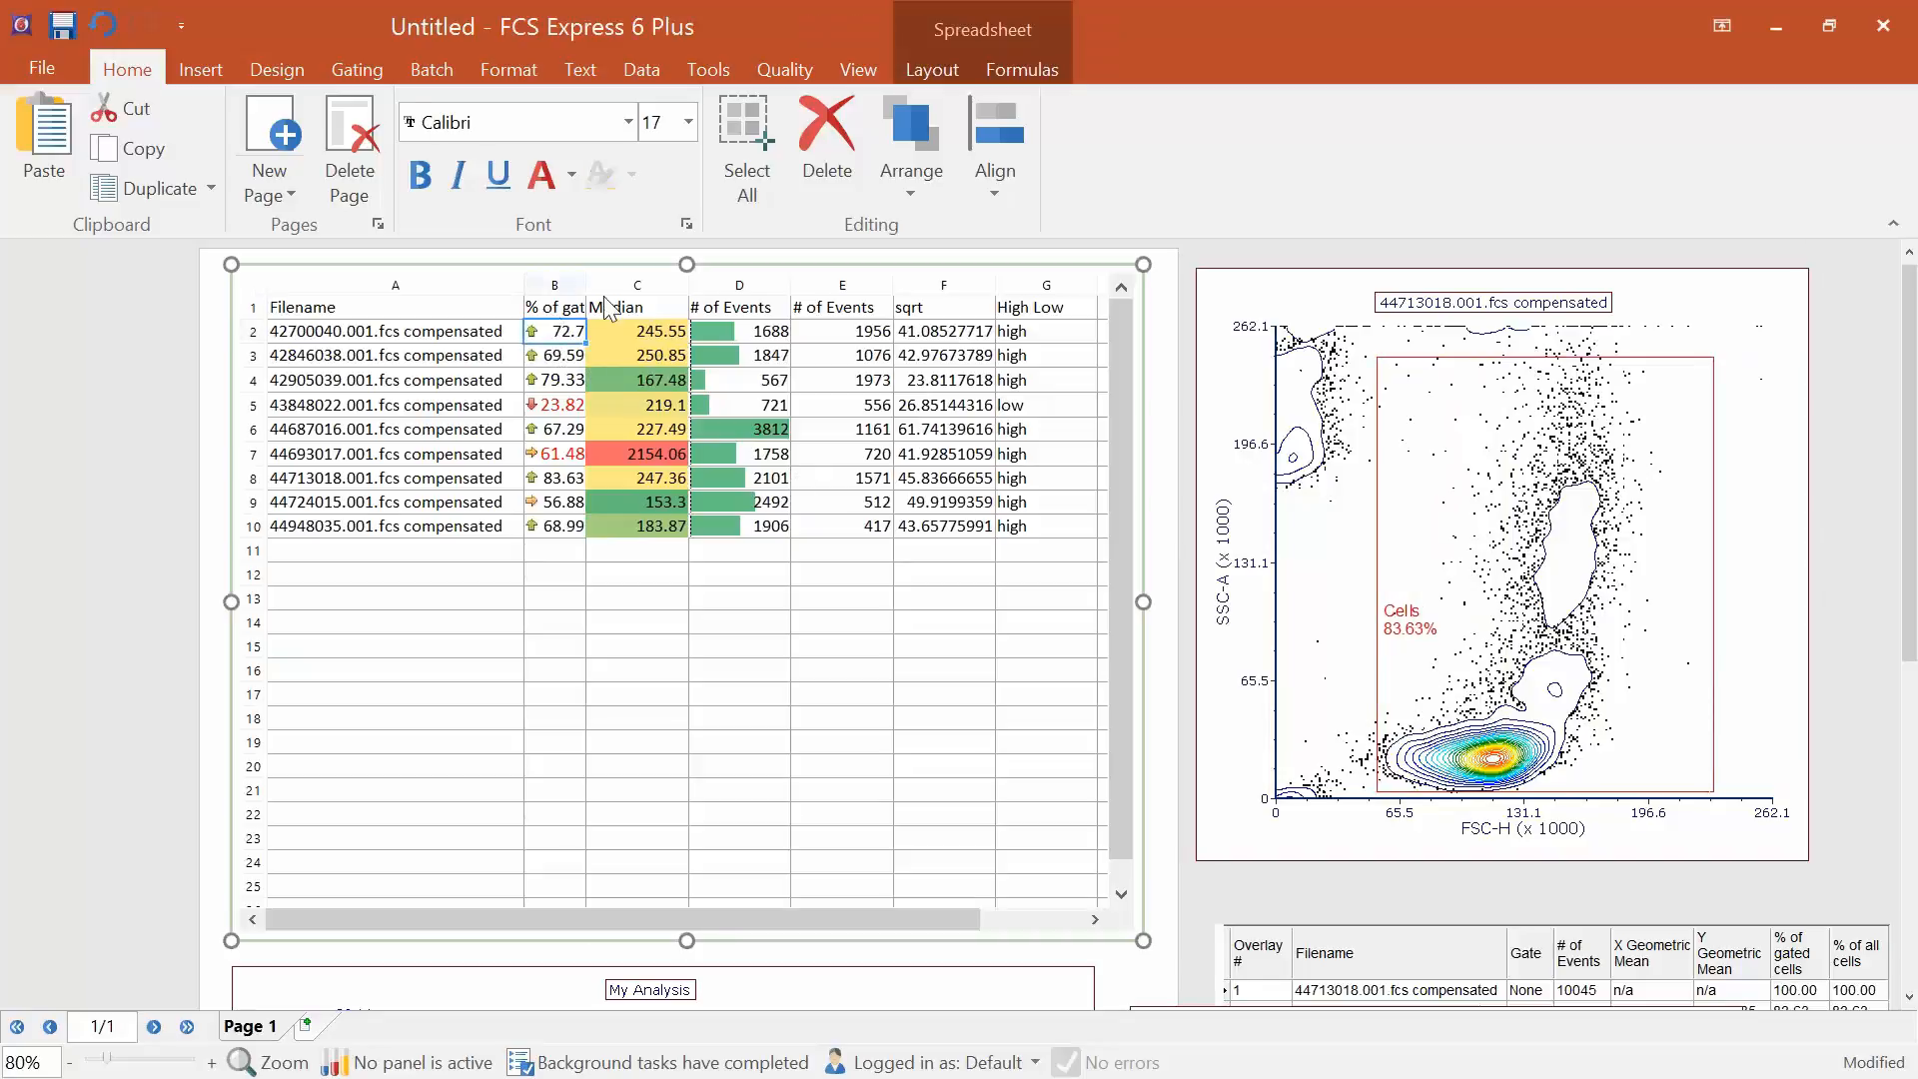
left_click_drag(560, 340, 545, 539)
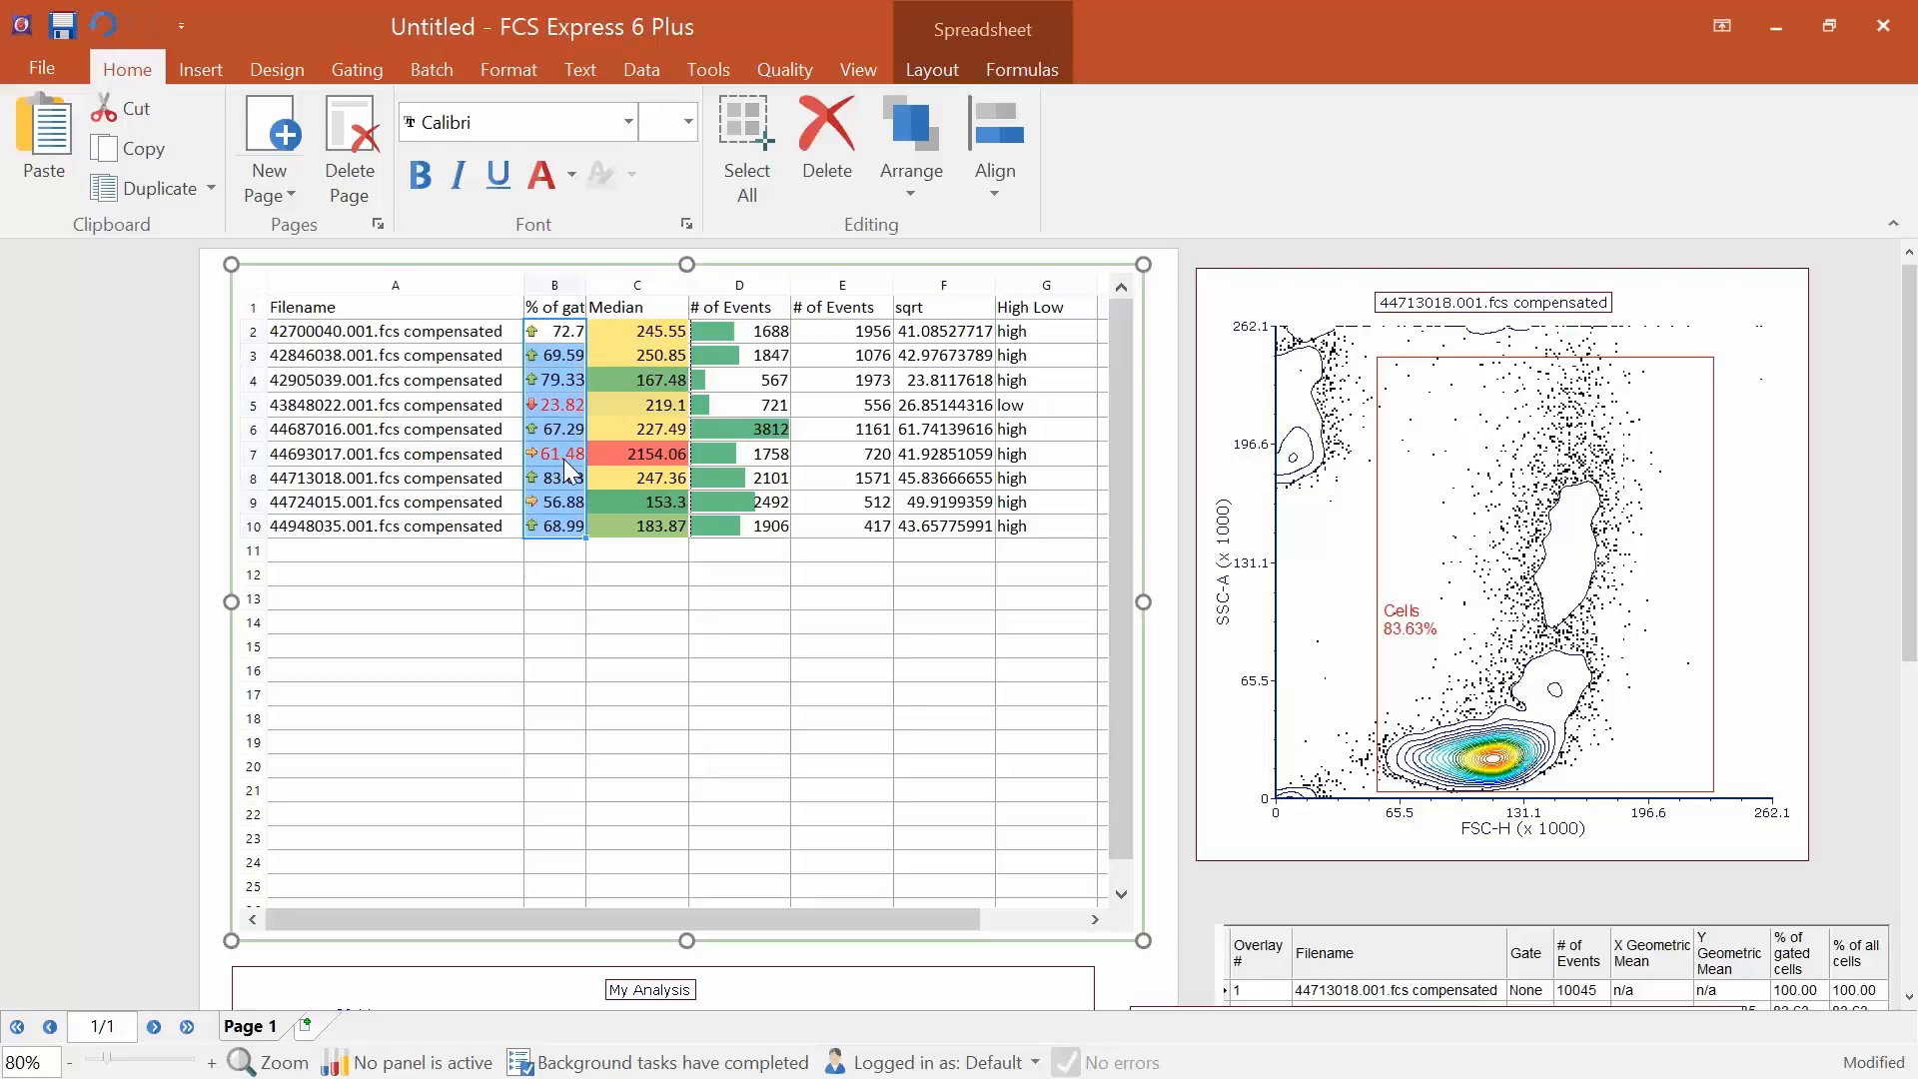
left_click(949, 70)
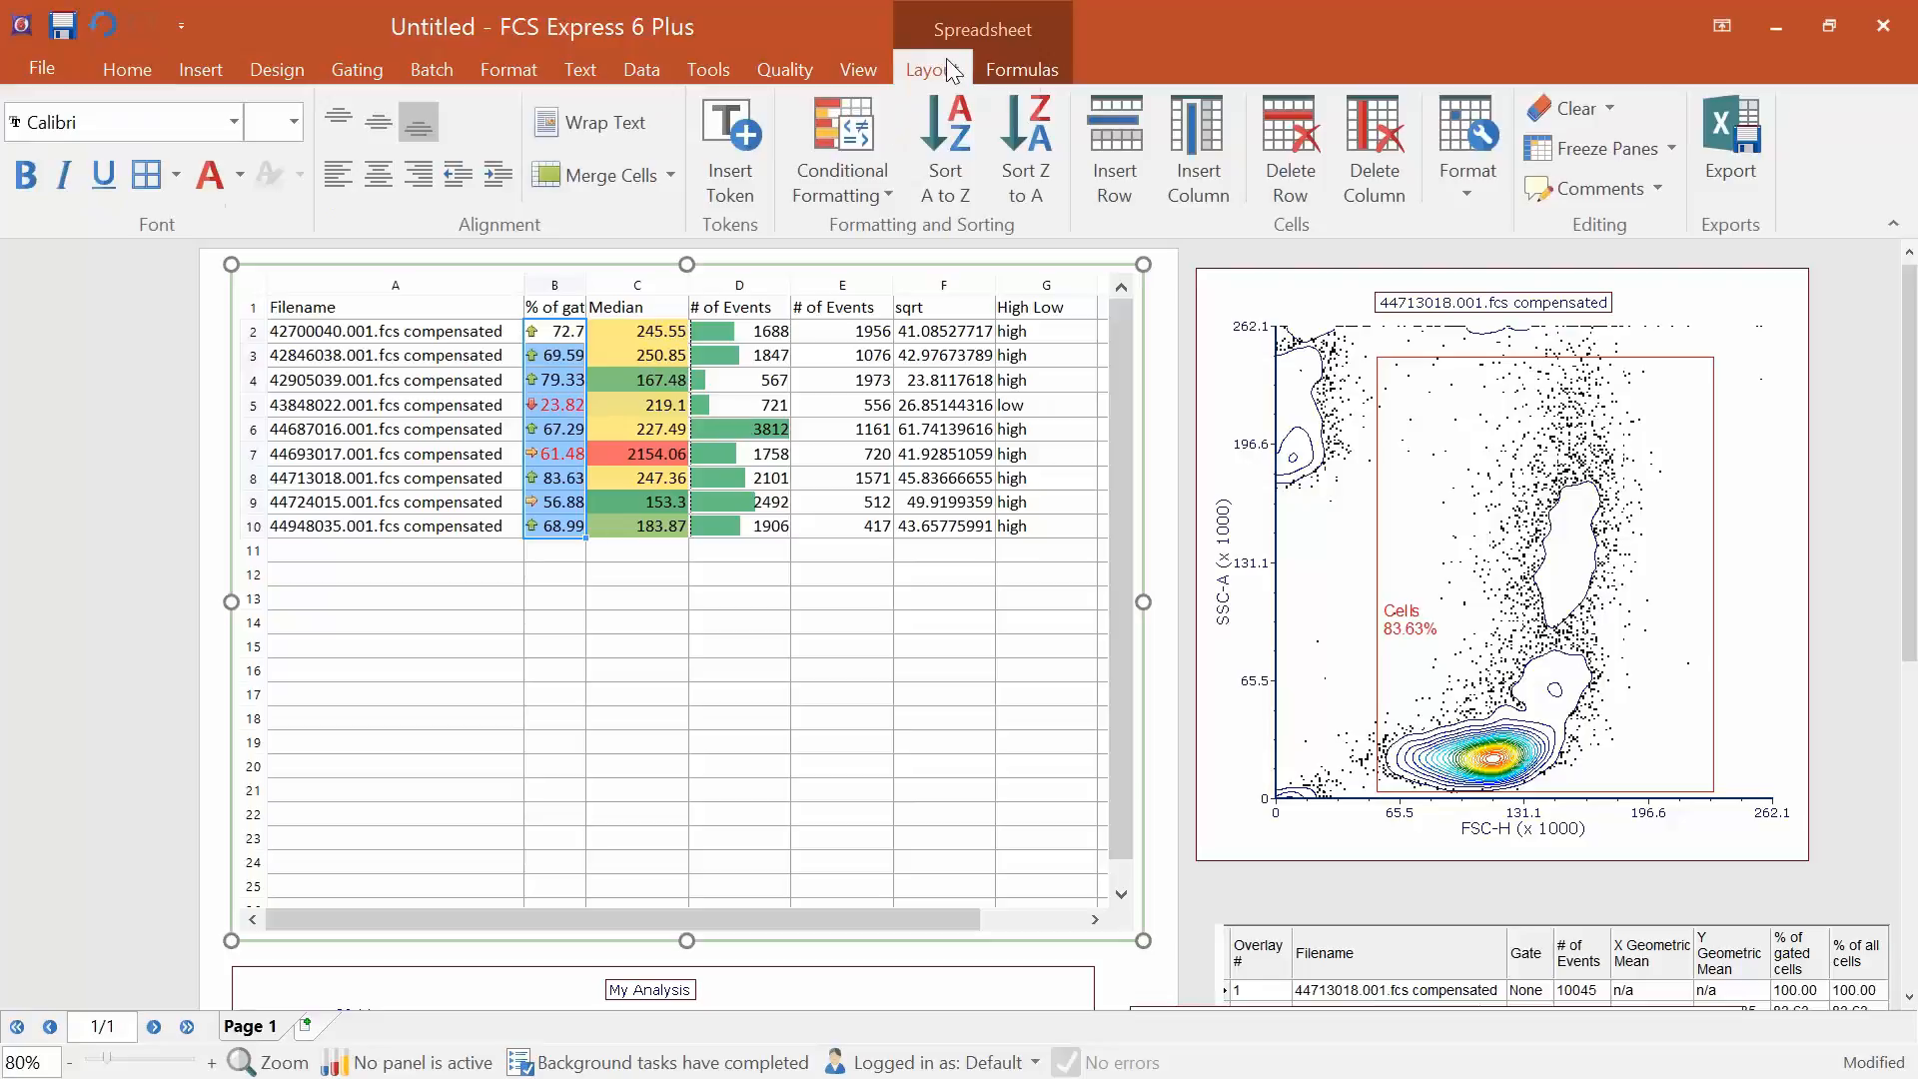
left_click(874, 193)
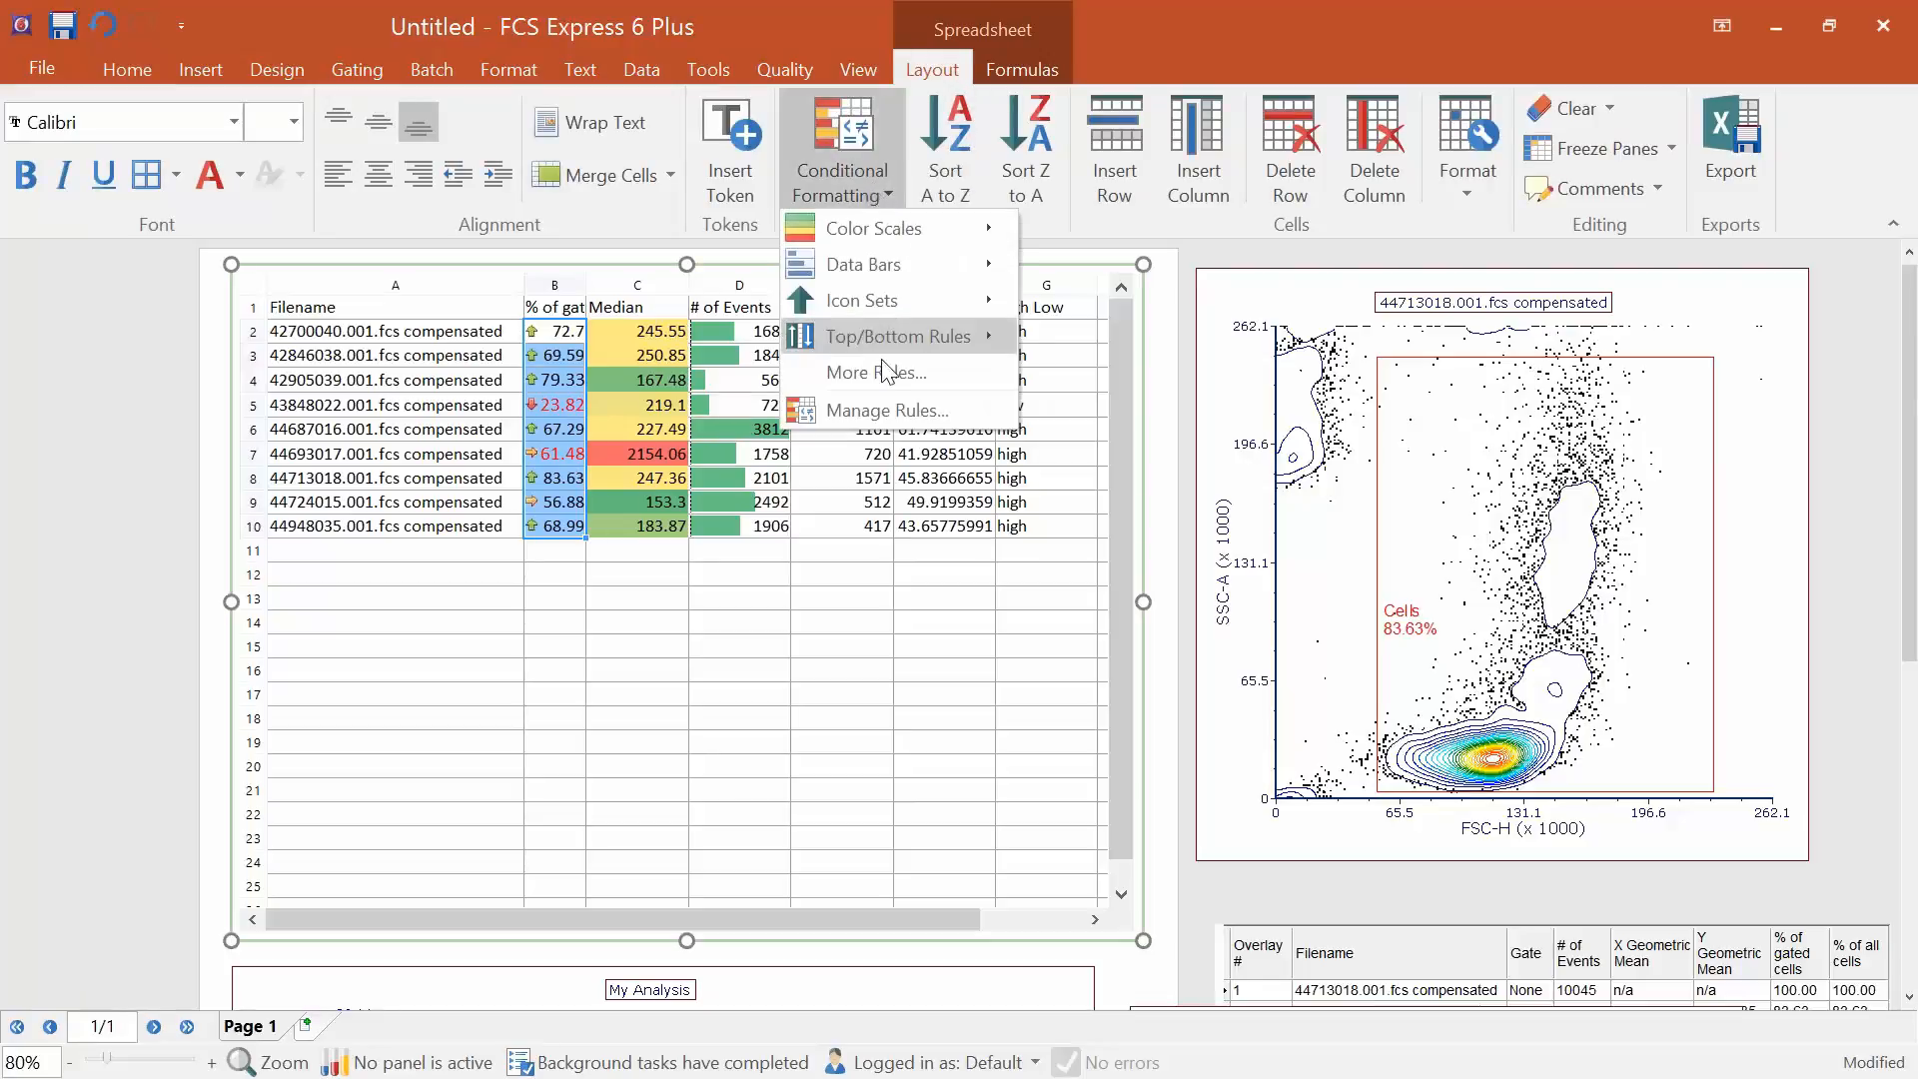
left_click(860, 412)
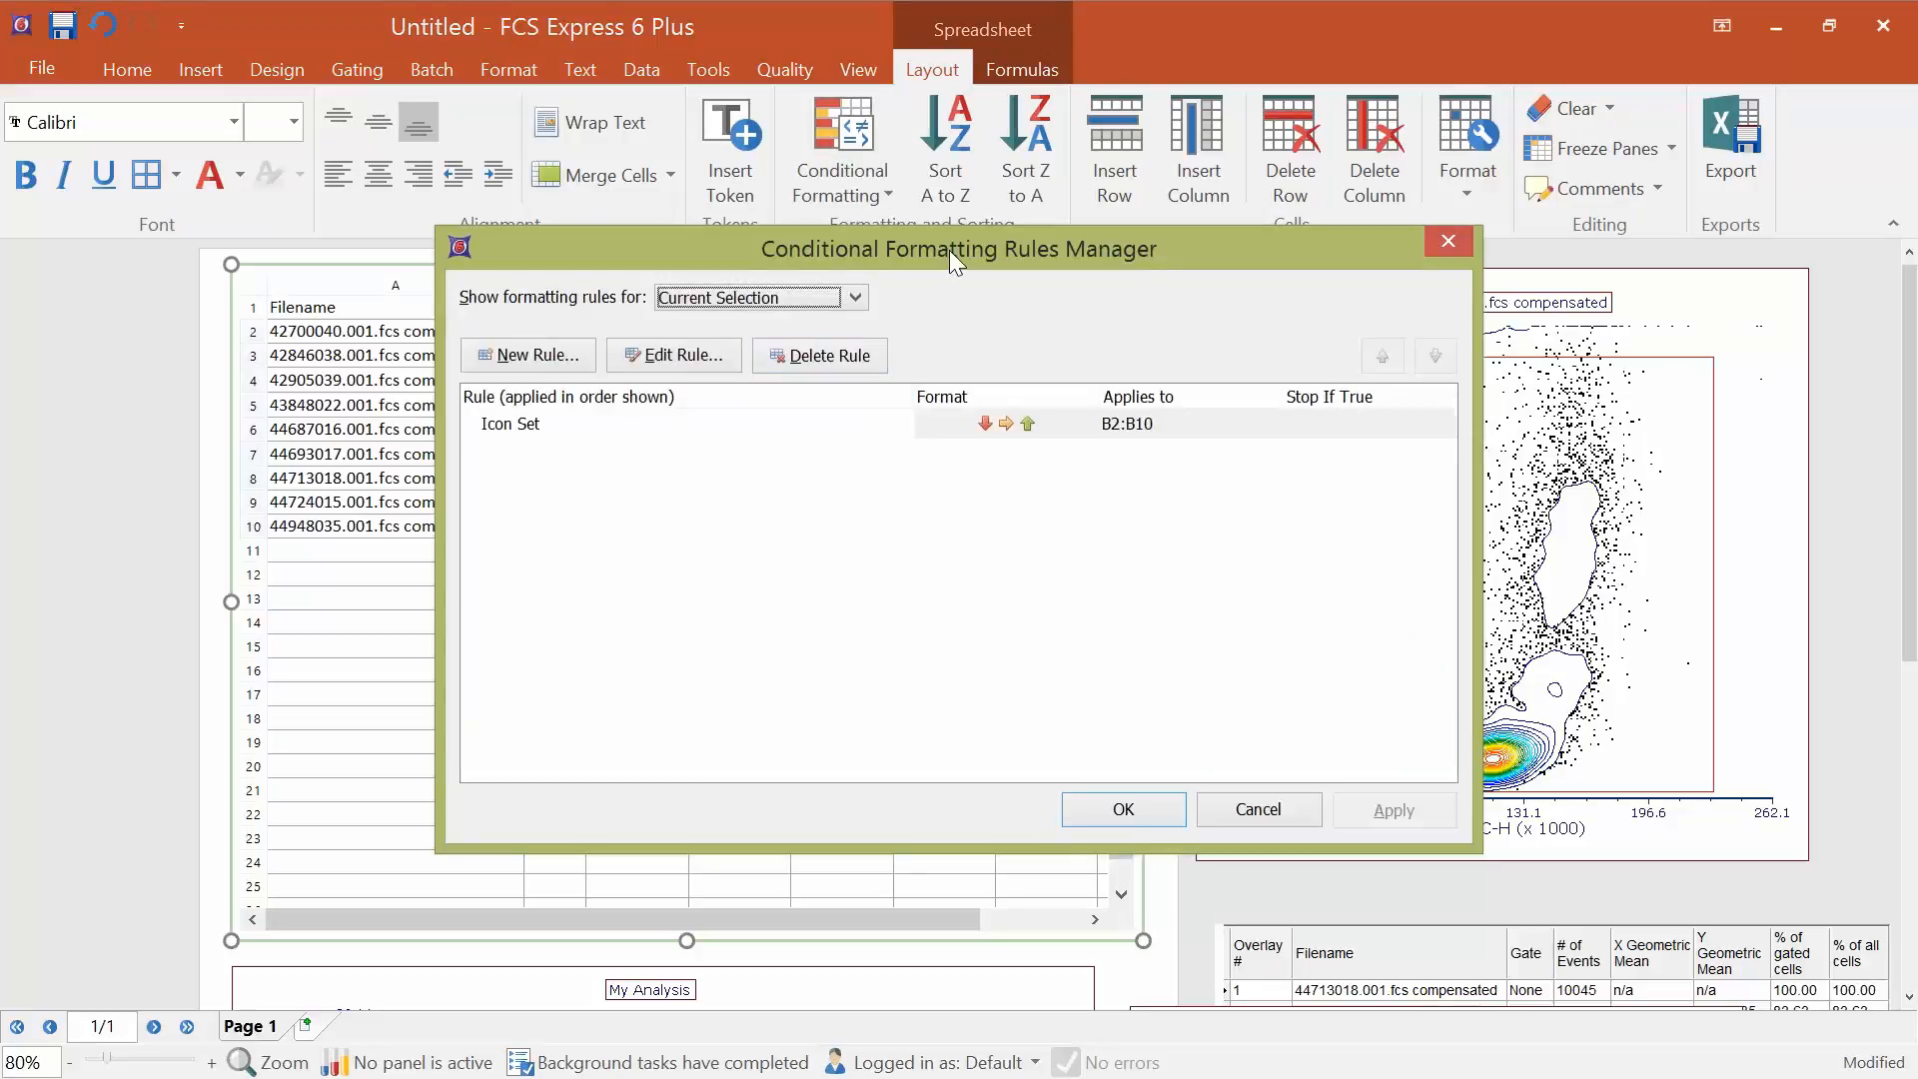
left_click_drag(949, 250, 1176, 211)
left_click(1087, 397)
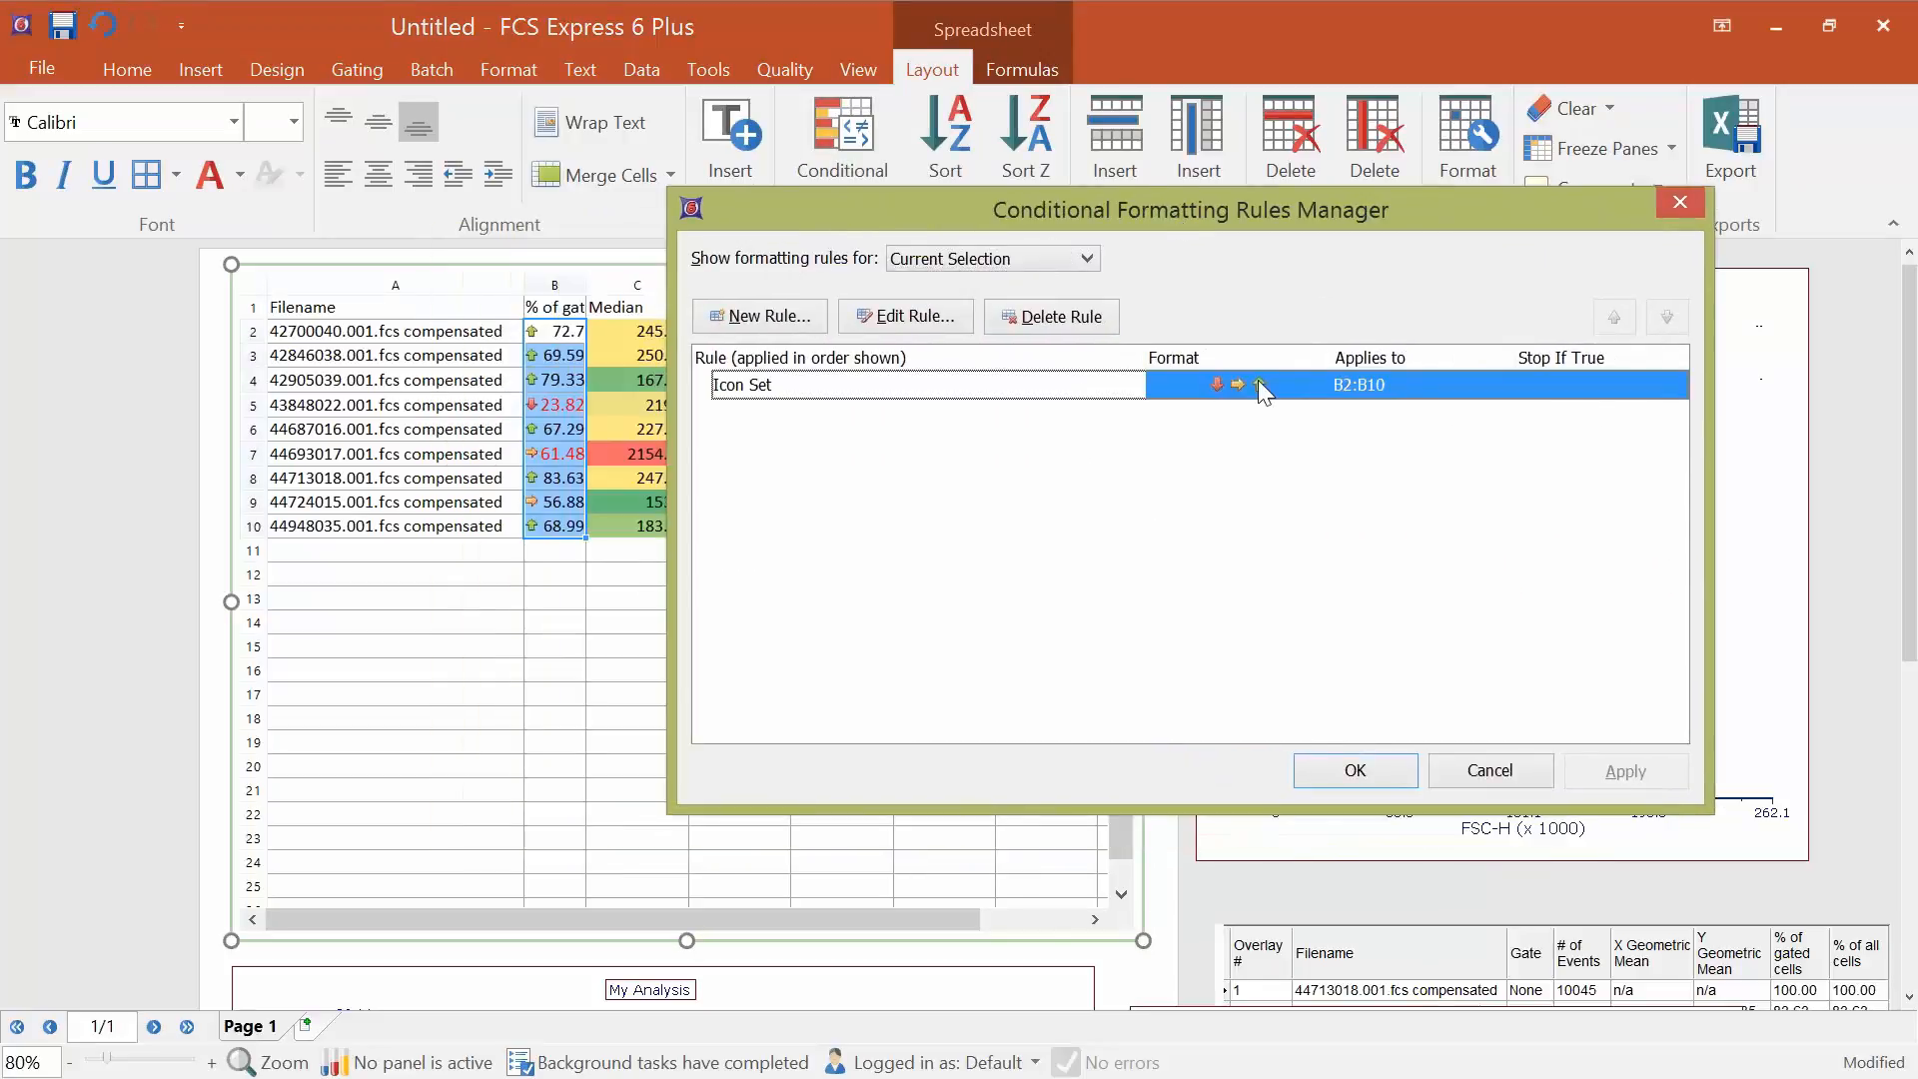
left_click(946, 322)
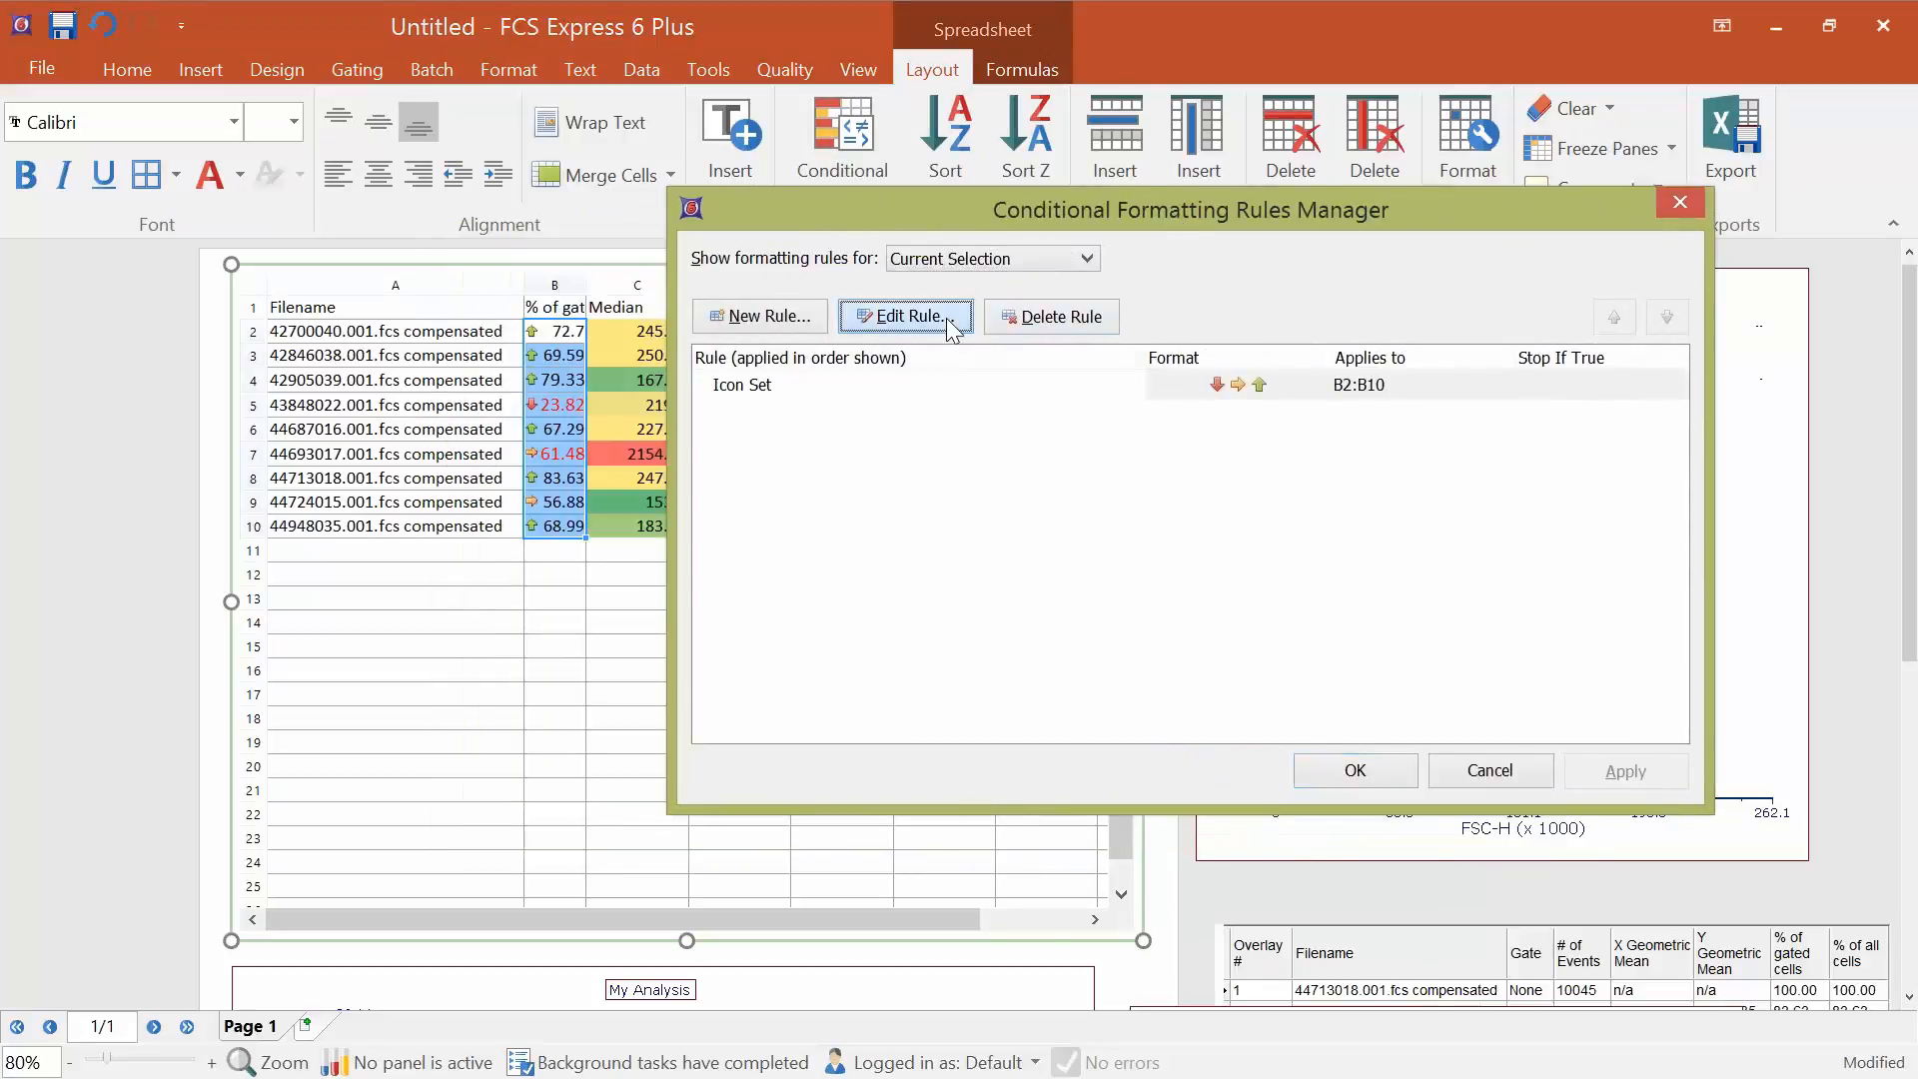
left_click_drag(968, 200, 1303, 177)
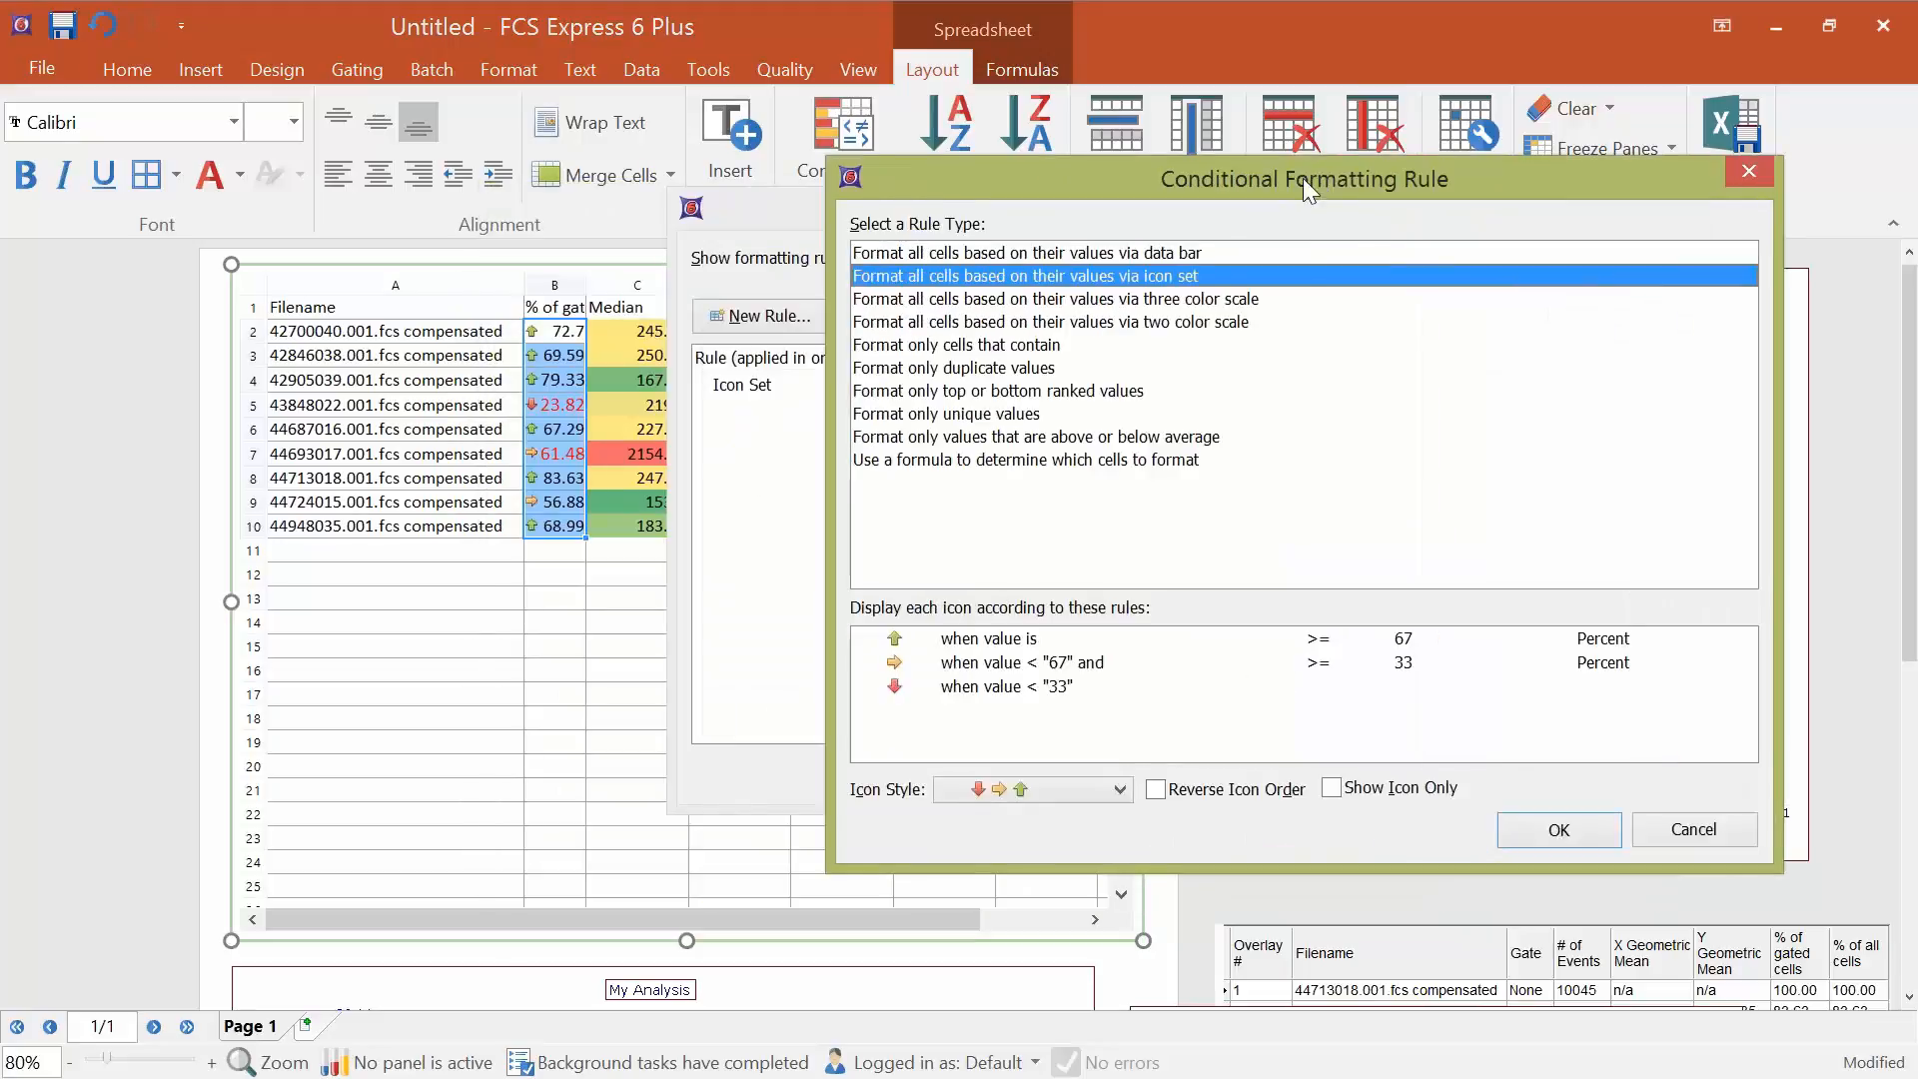
Set the icon rule's yellow arrow threshold to 62 percent and the green arrow threshold to 70 percent, and apply it.
left_click(1412, 667)
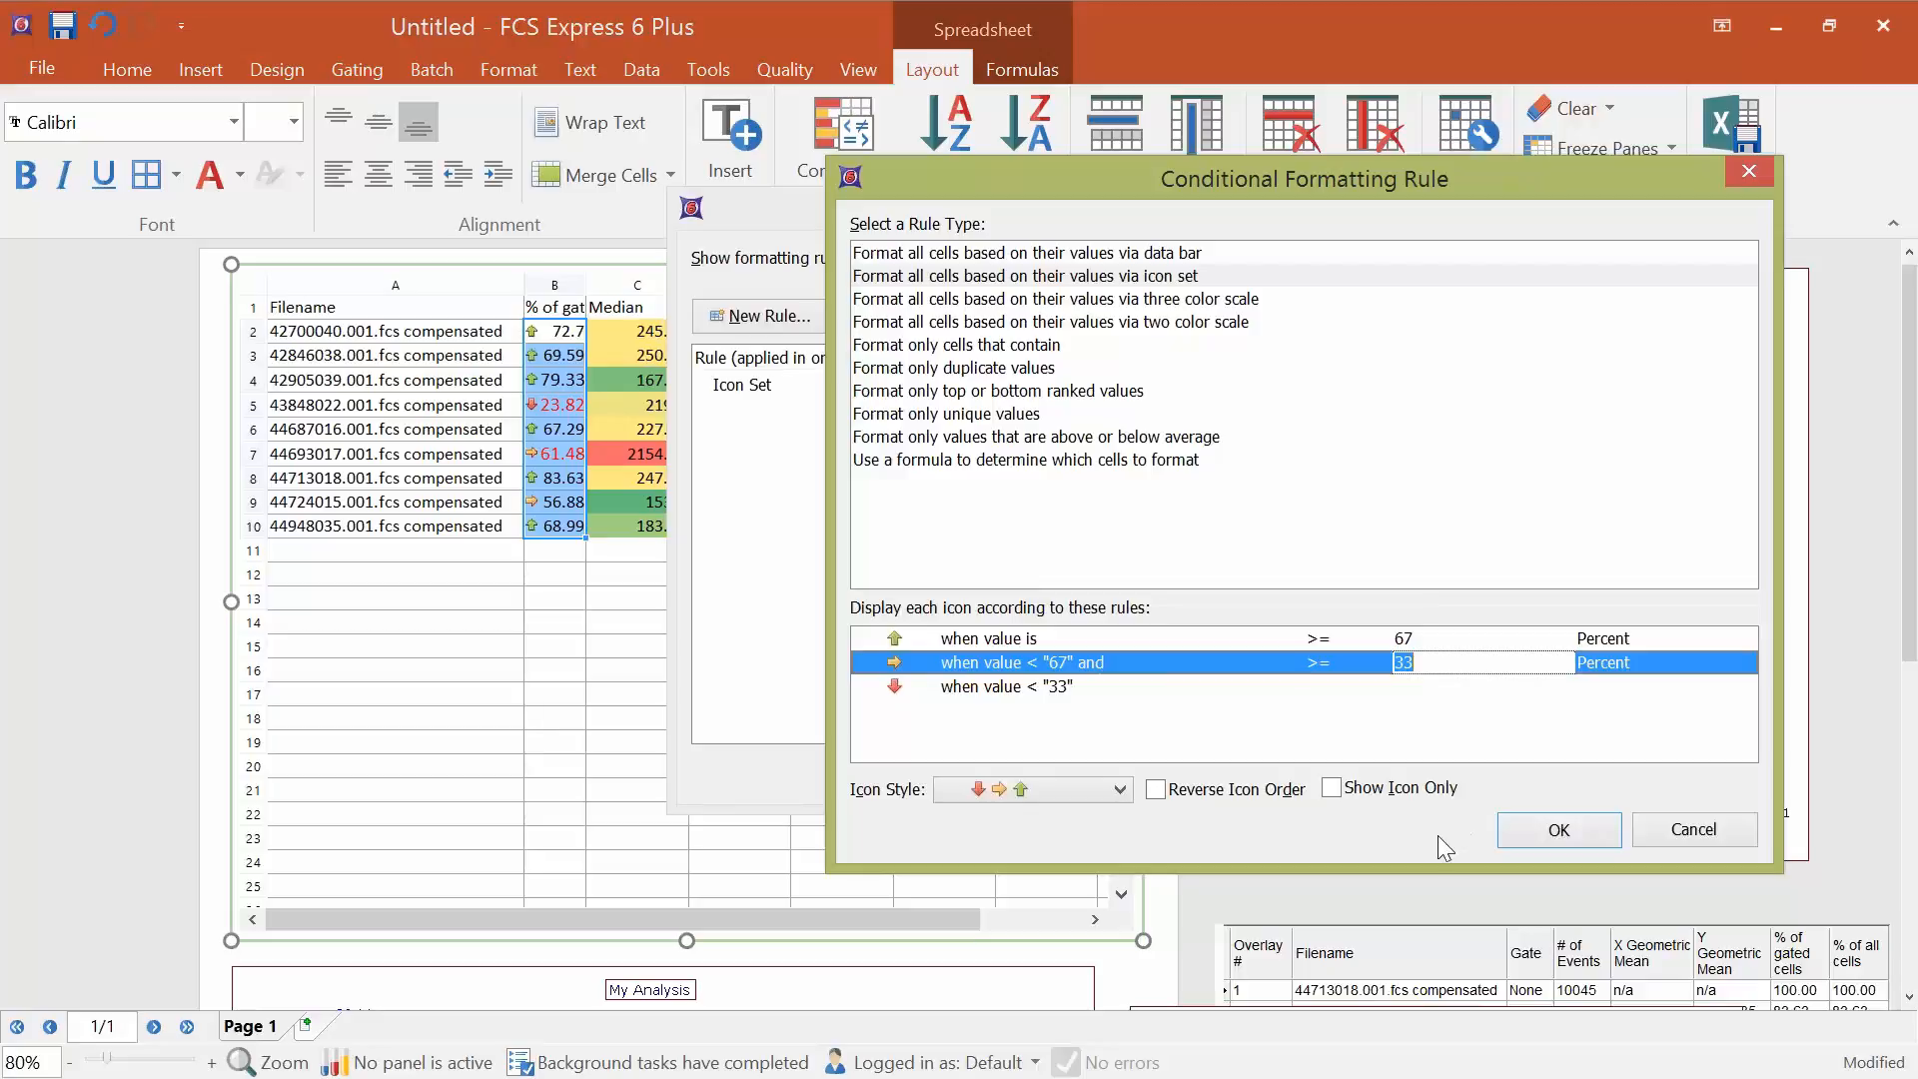
type("62")
left_click(1426, 642)
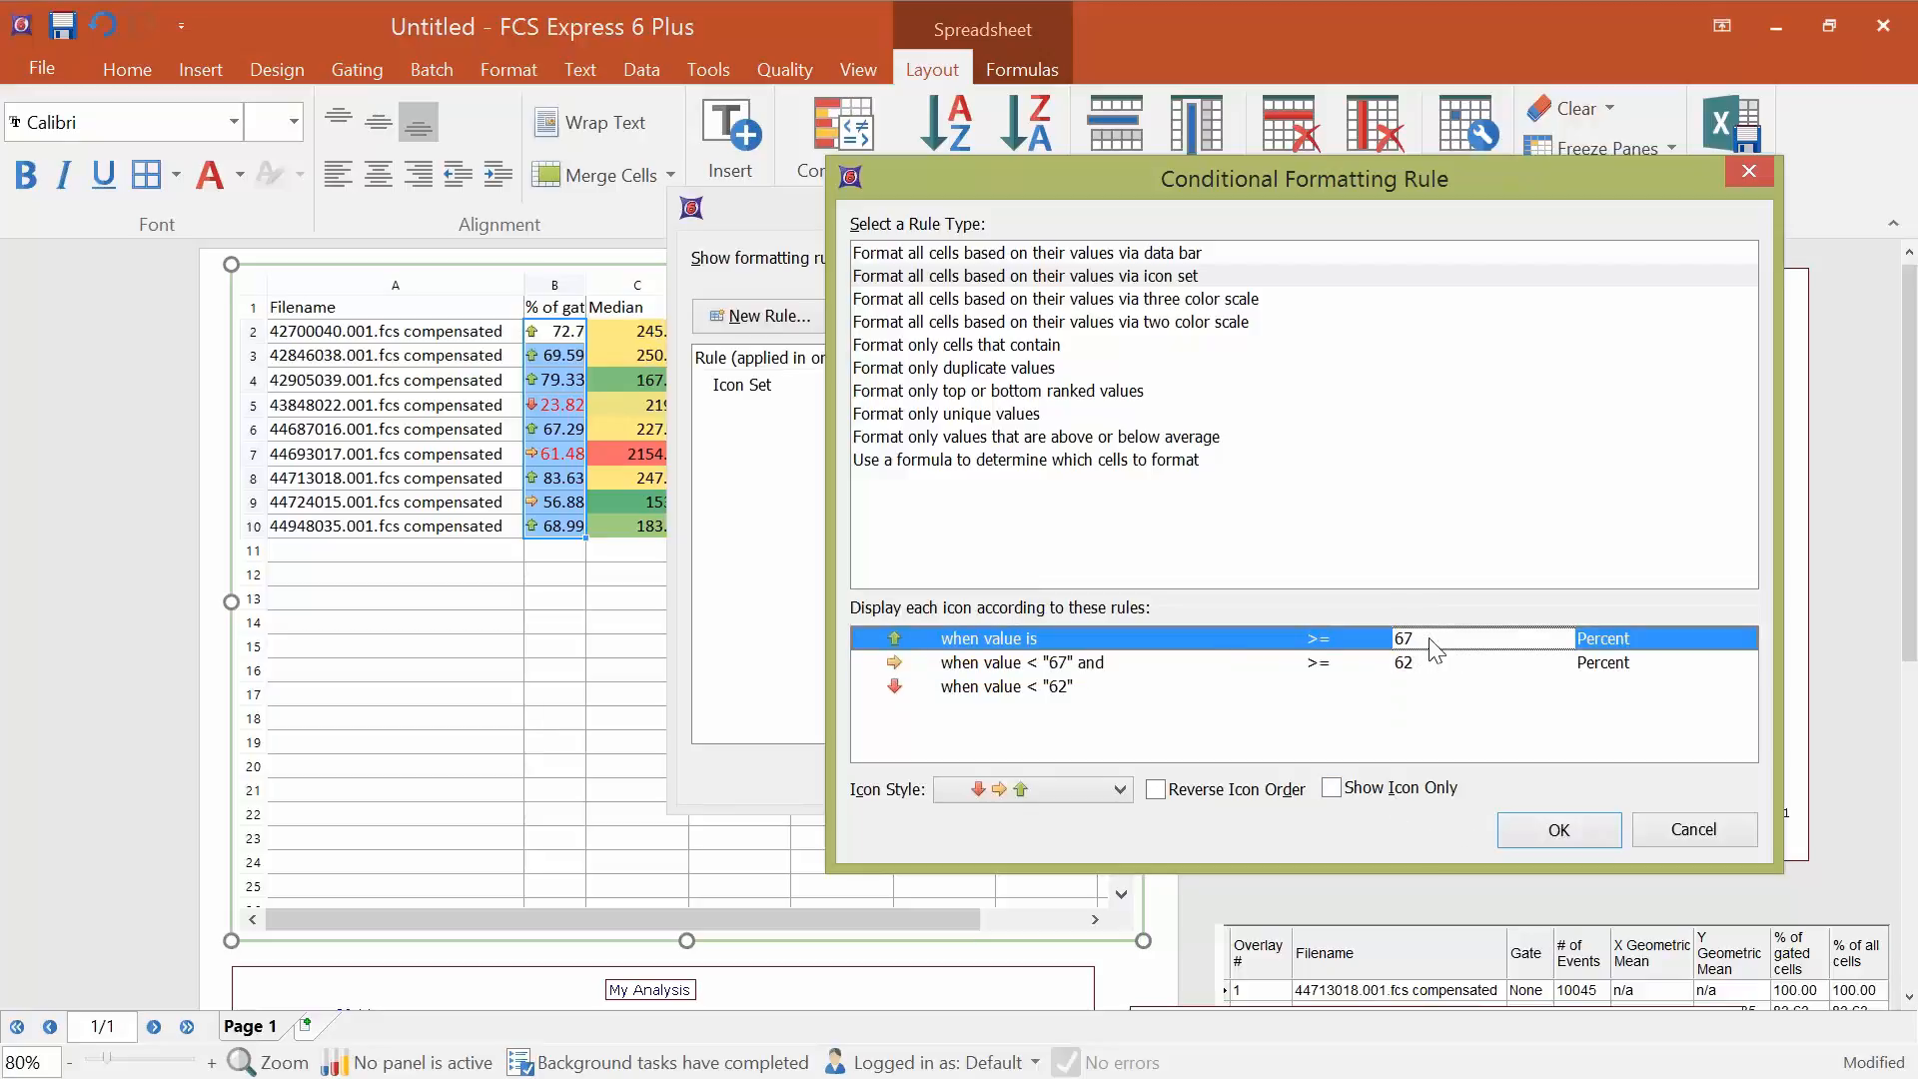
left_click(1419, 639)
type("70")
left_click(1561, 829)
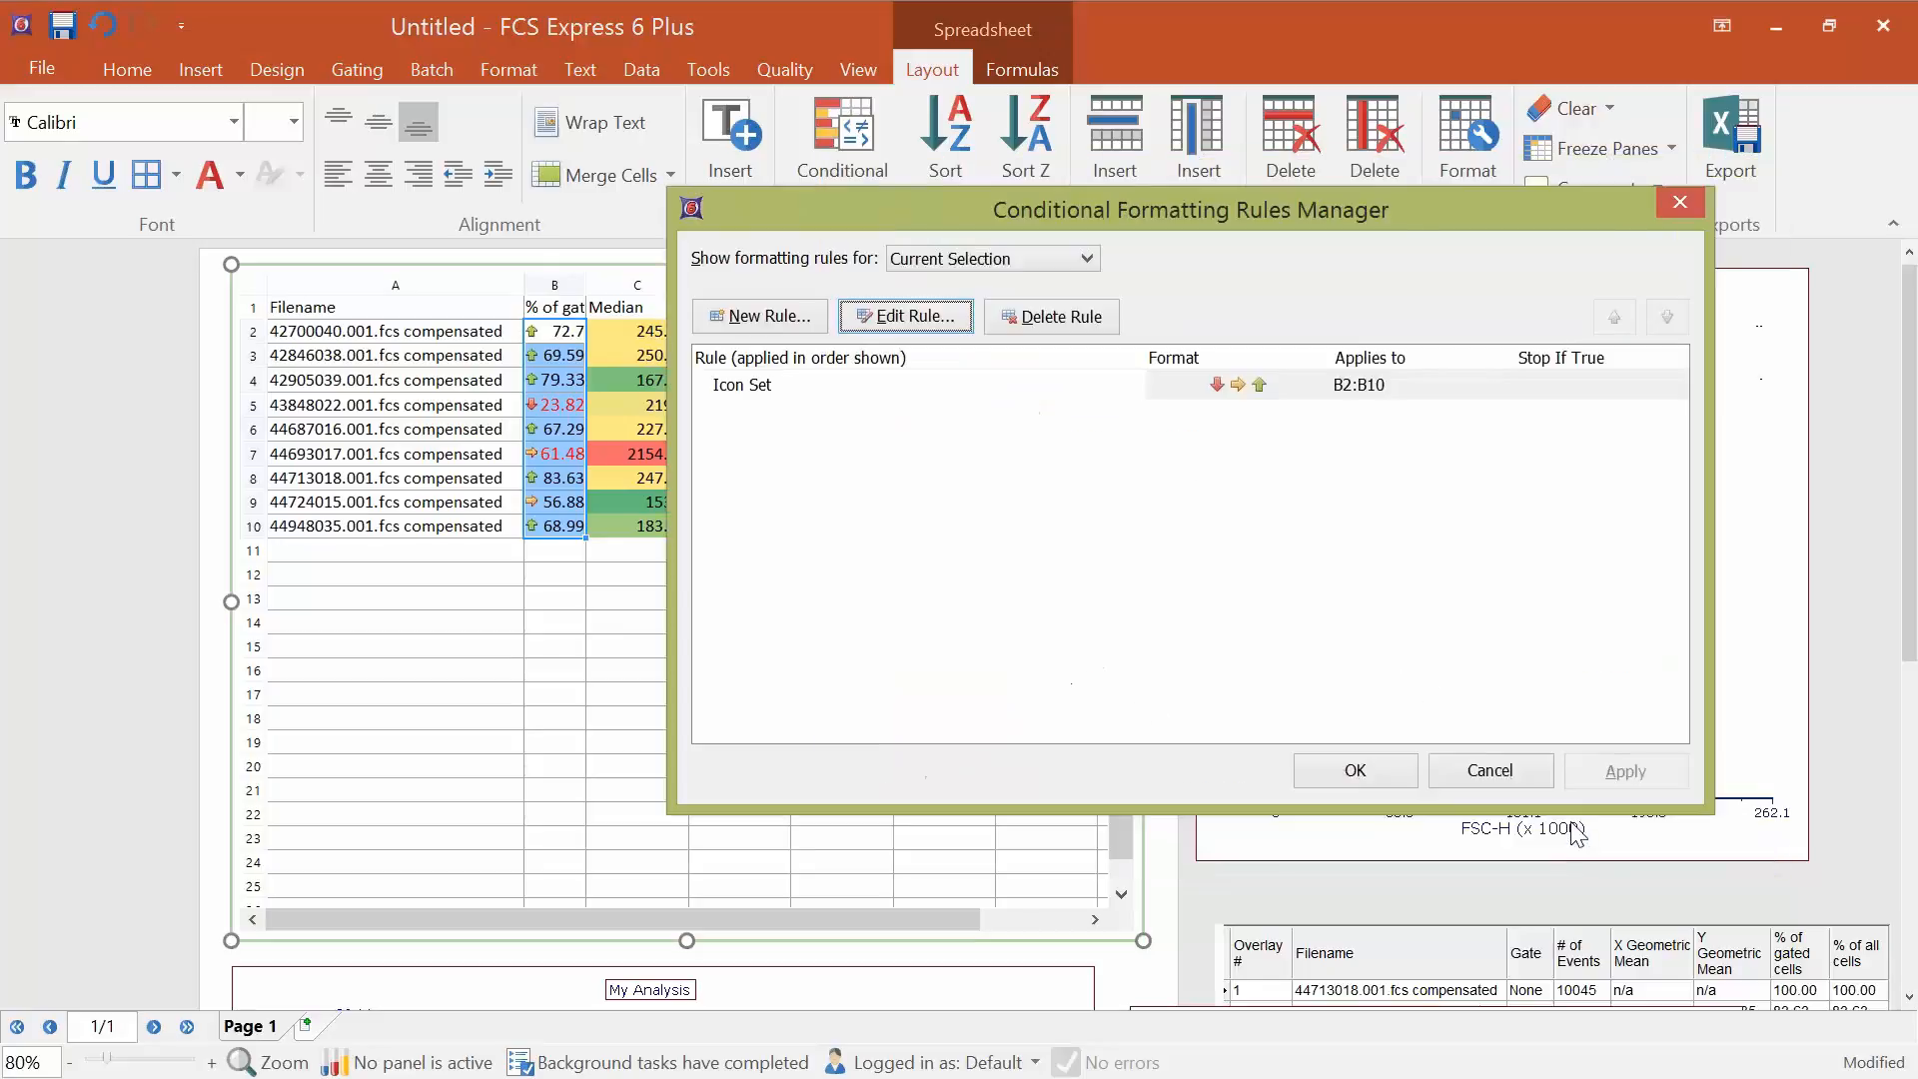
left_click(1619, 770)
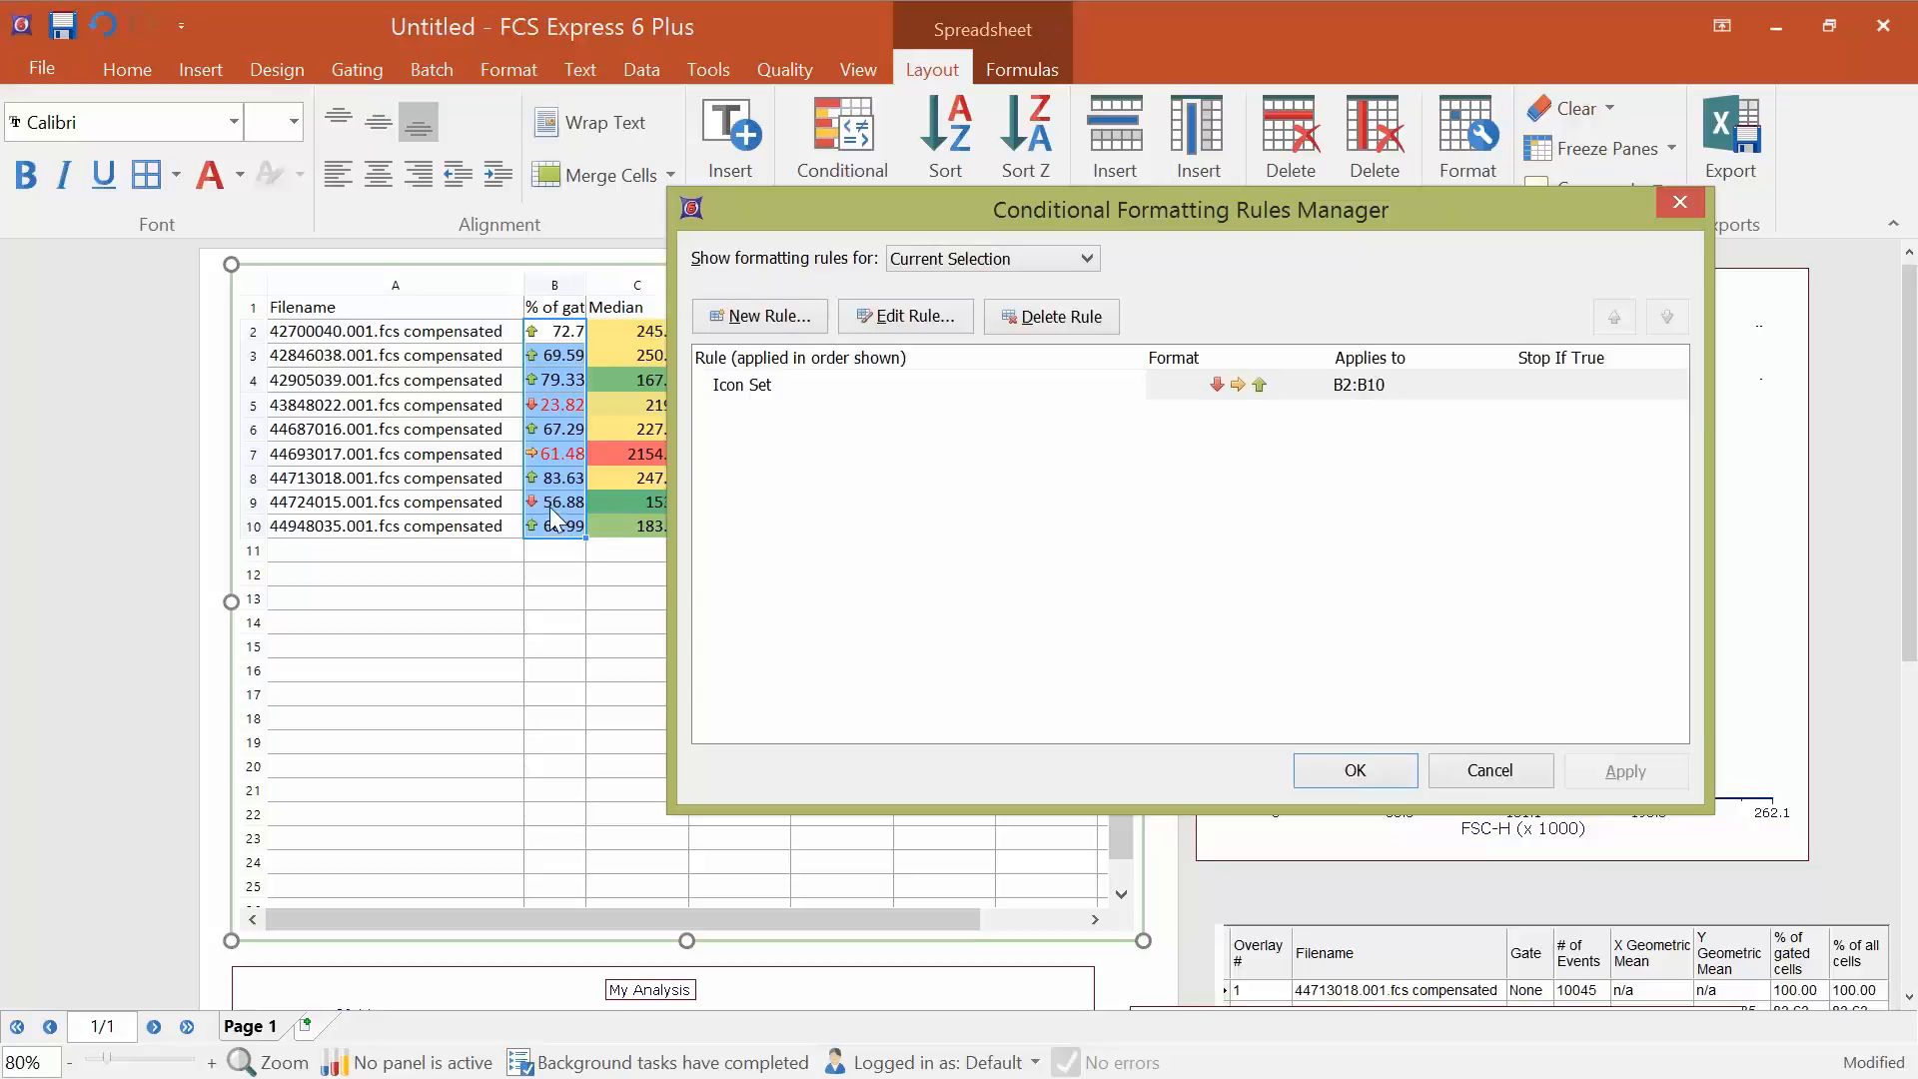
left_click(1386, 784)
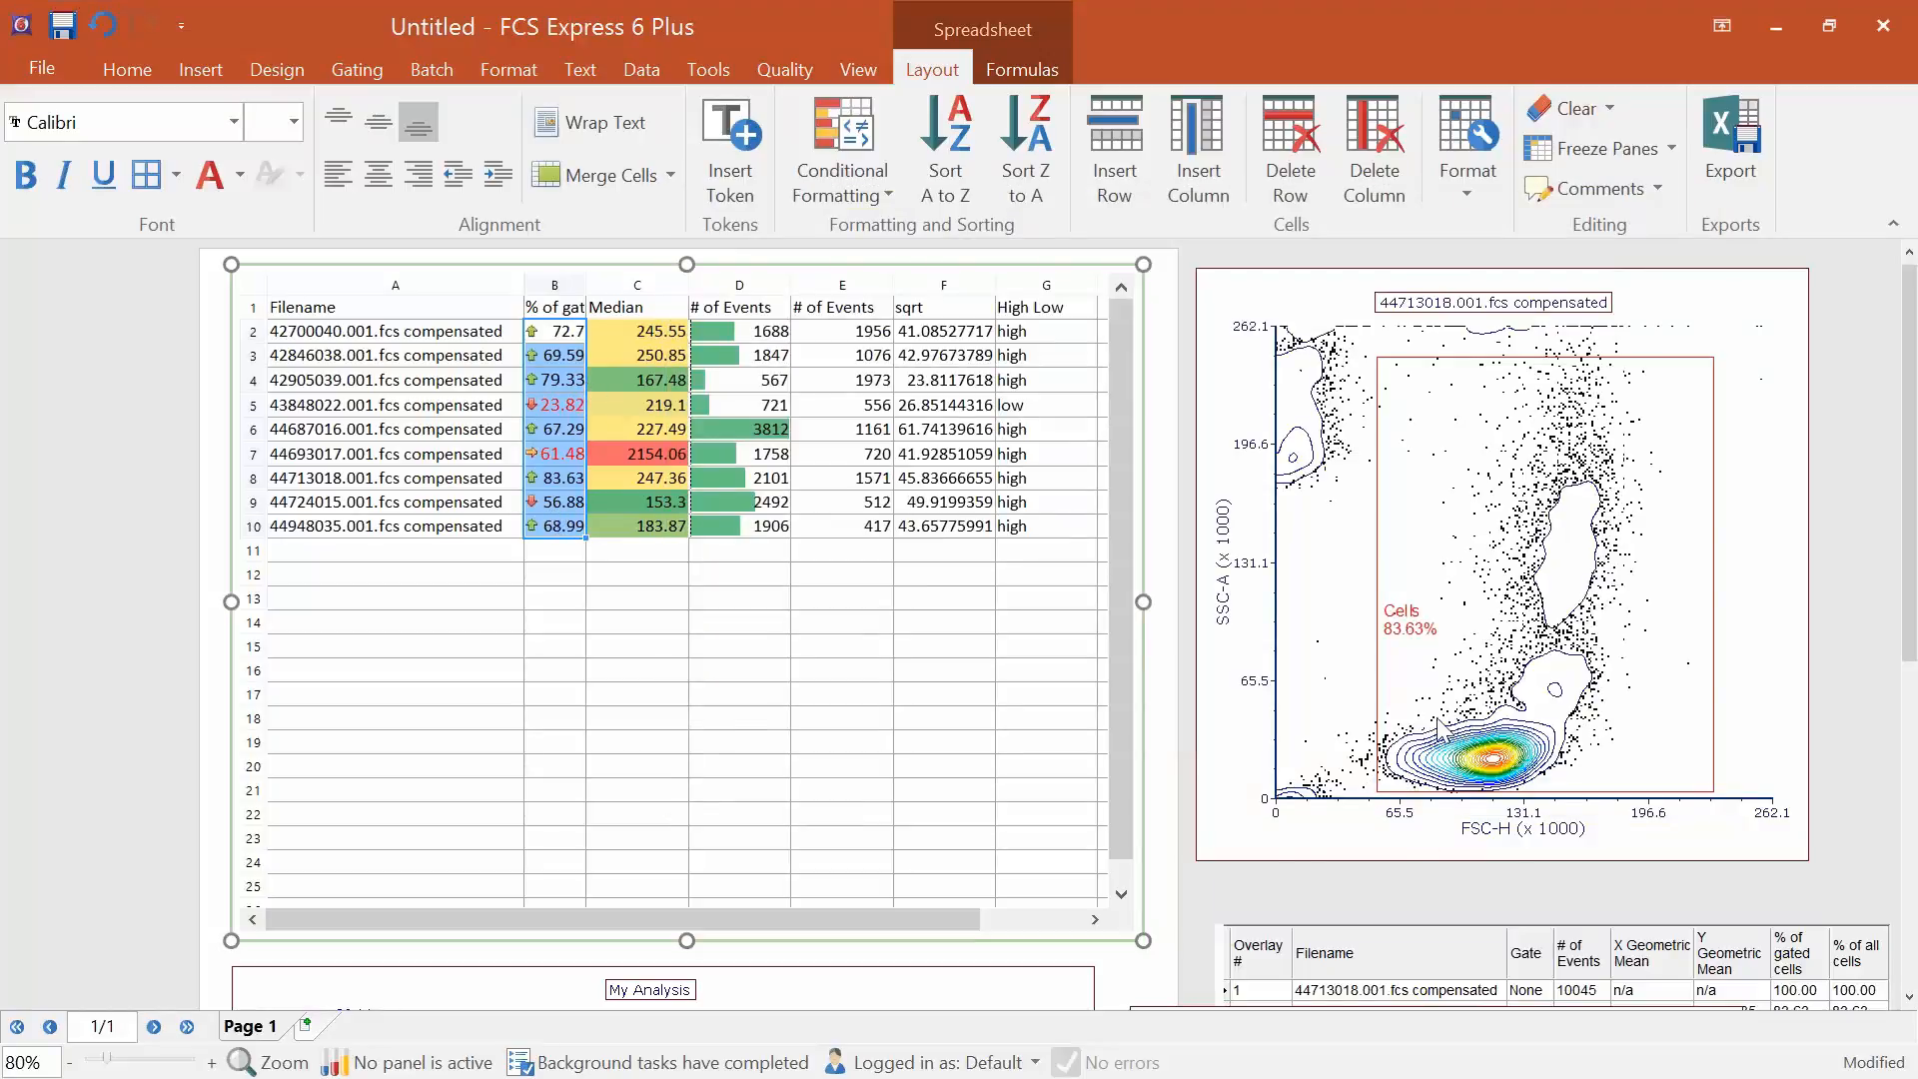
Nudge the Cells gate slightly toward lower SSC-A and shorten the spreadsheet frame so it ends at row 14.
mouse_move(1438, 729)
left_mouse_down()
mouse_move(1518, 704)
mouse_move(1439, 704)
mouse_move(1430, 740)
left_mouse_up()
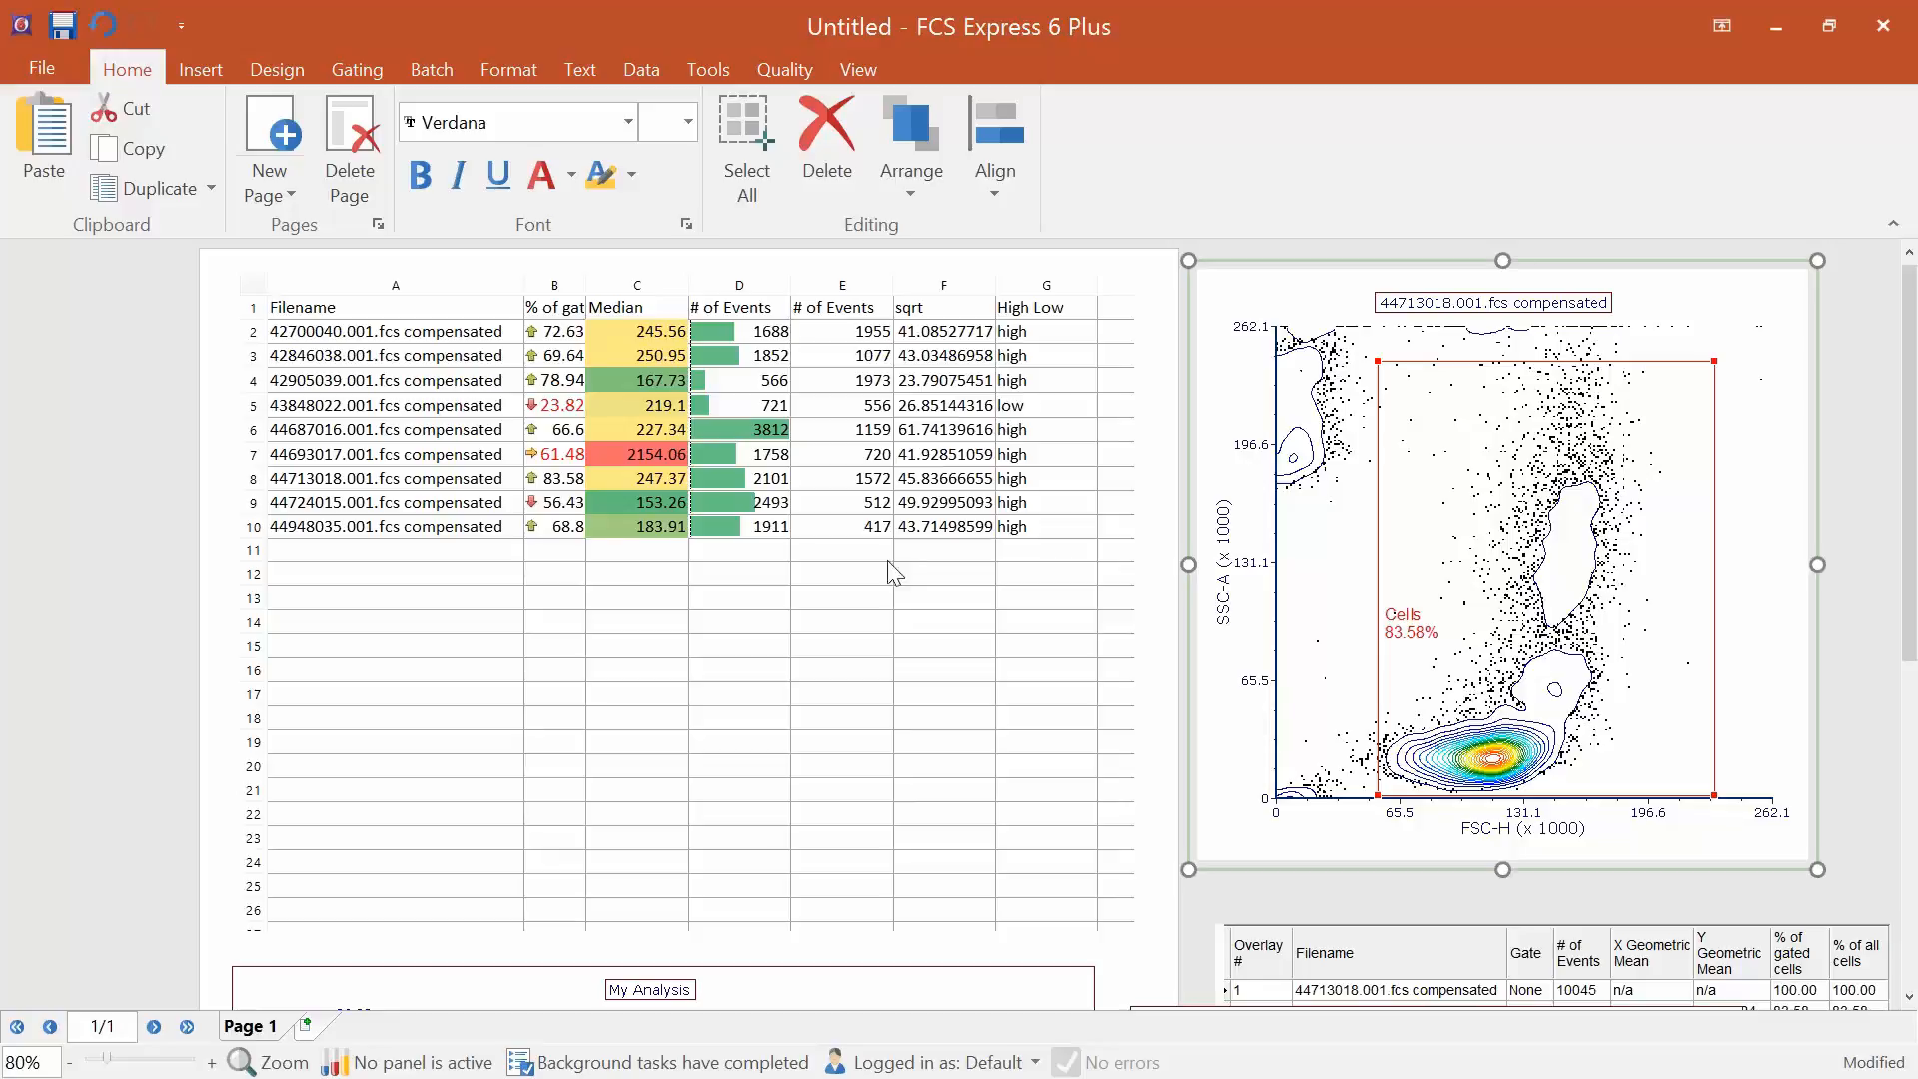
left_click(555, 330)
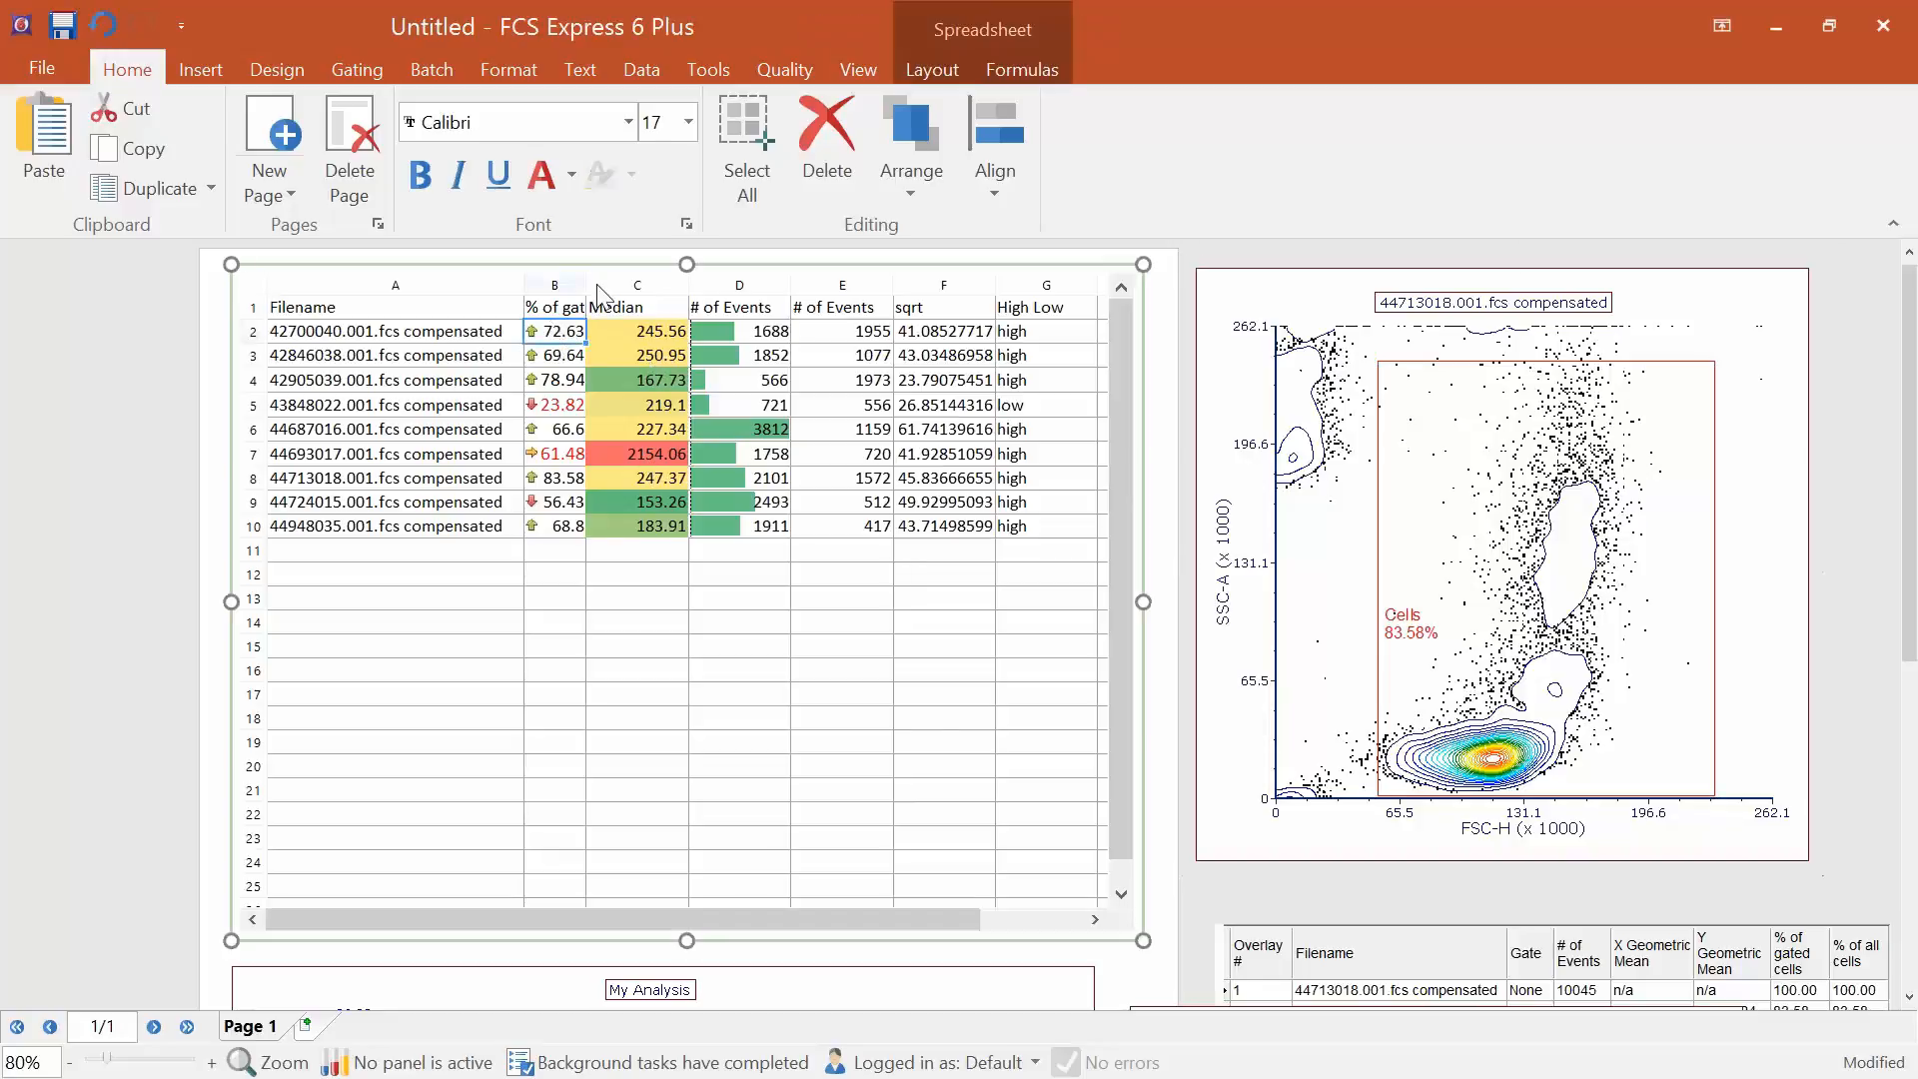
left_click(939, 70)
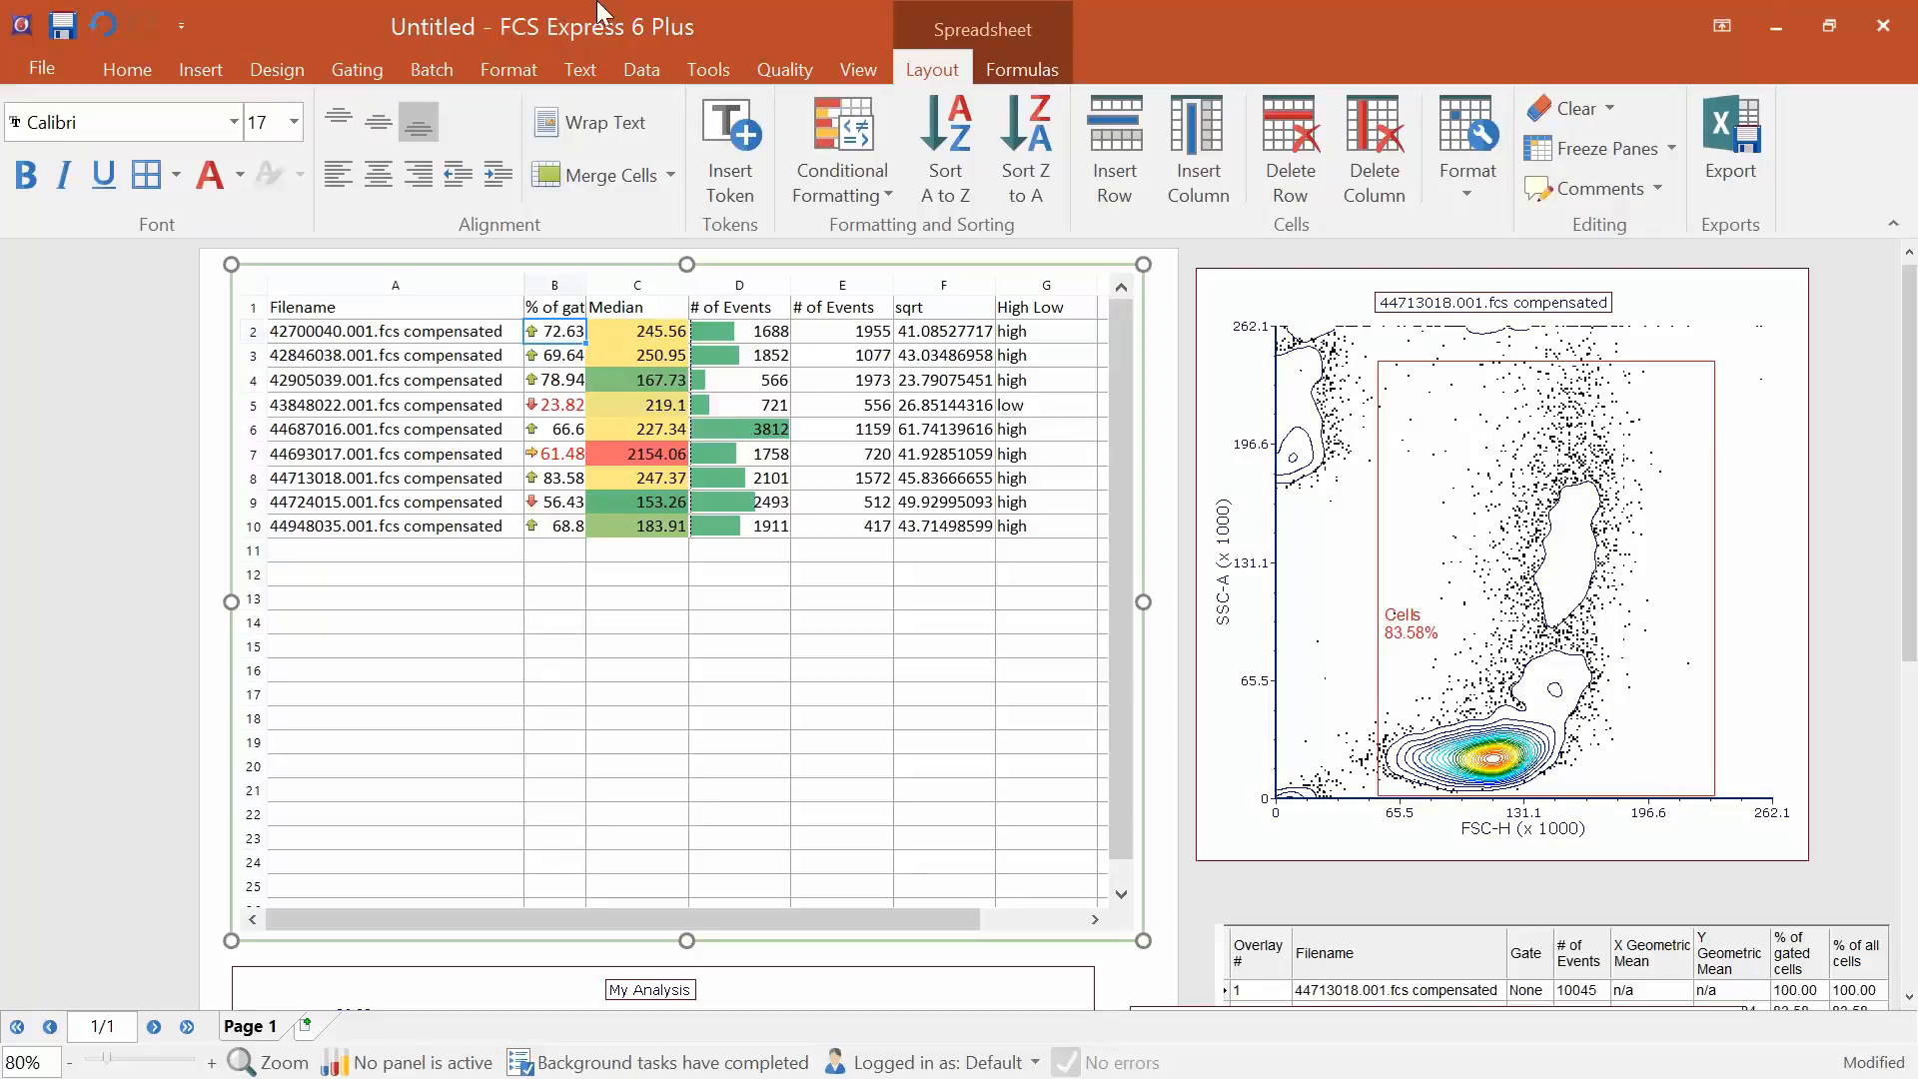
left_click_drag(684, 938, 670, 639)
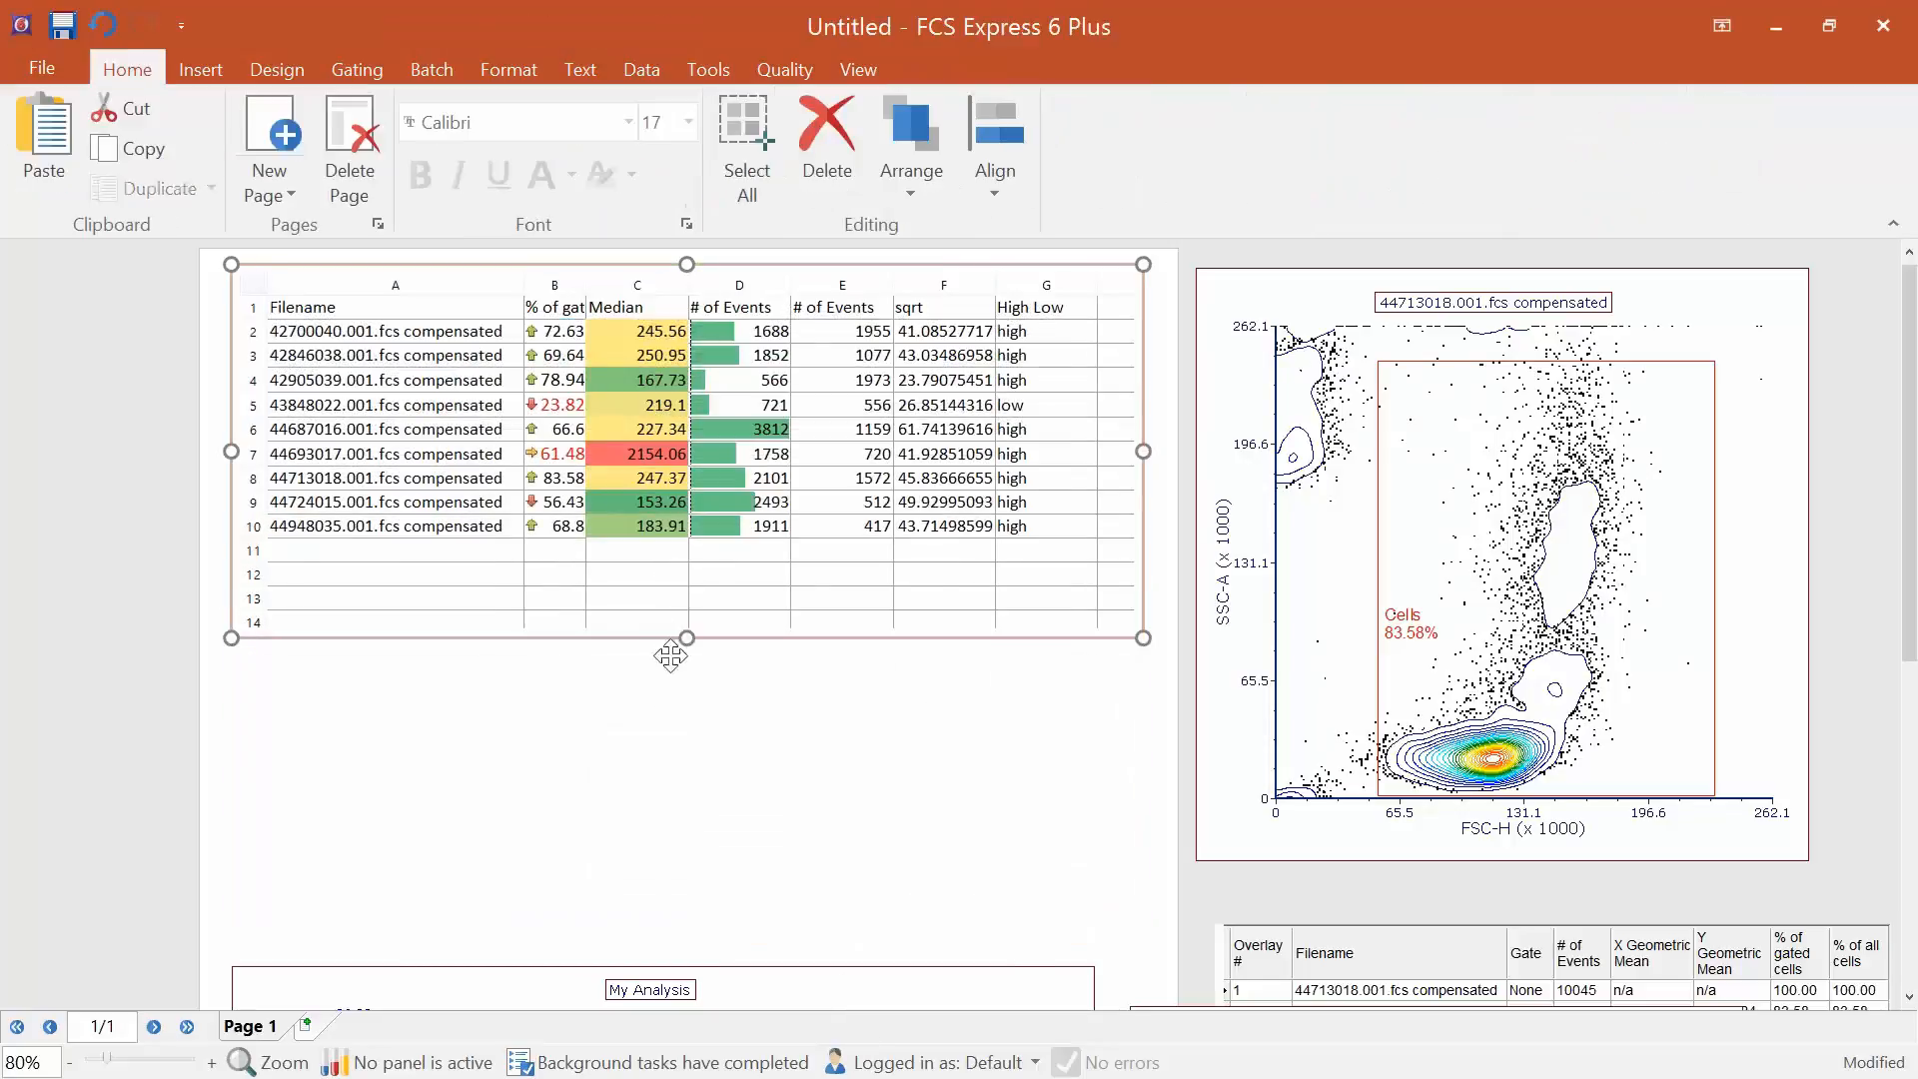
left_click(647, 726)
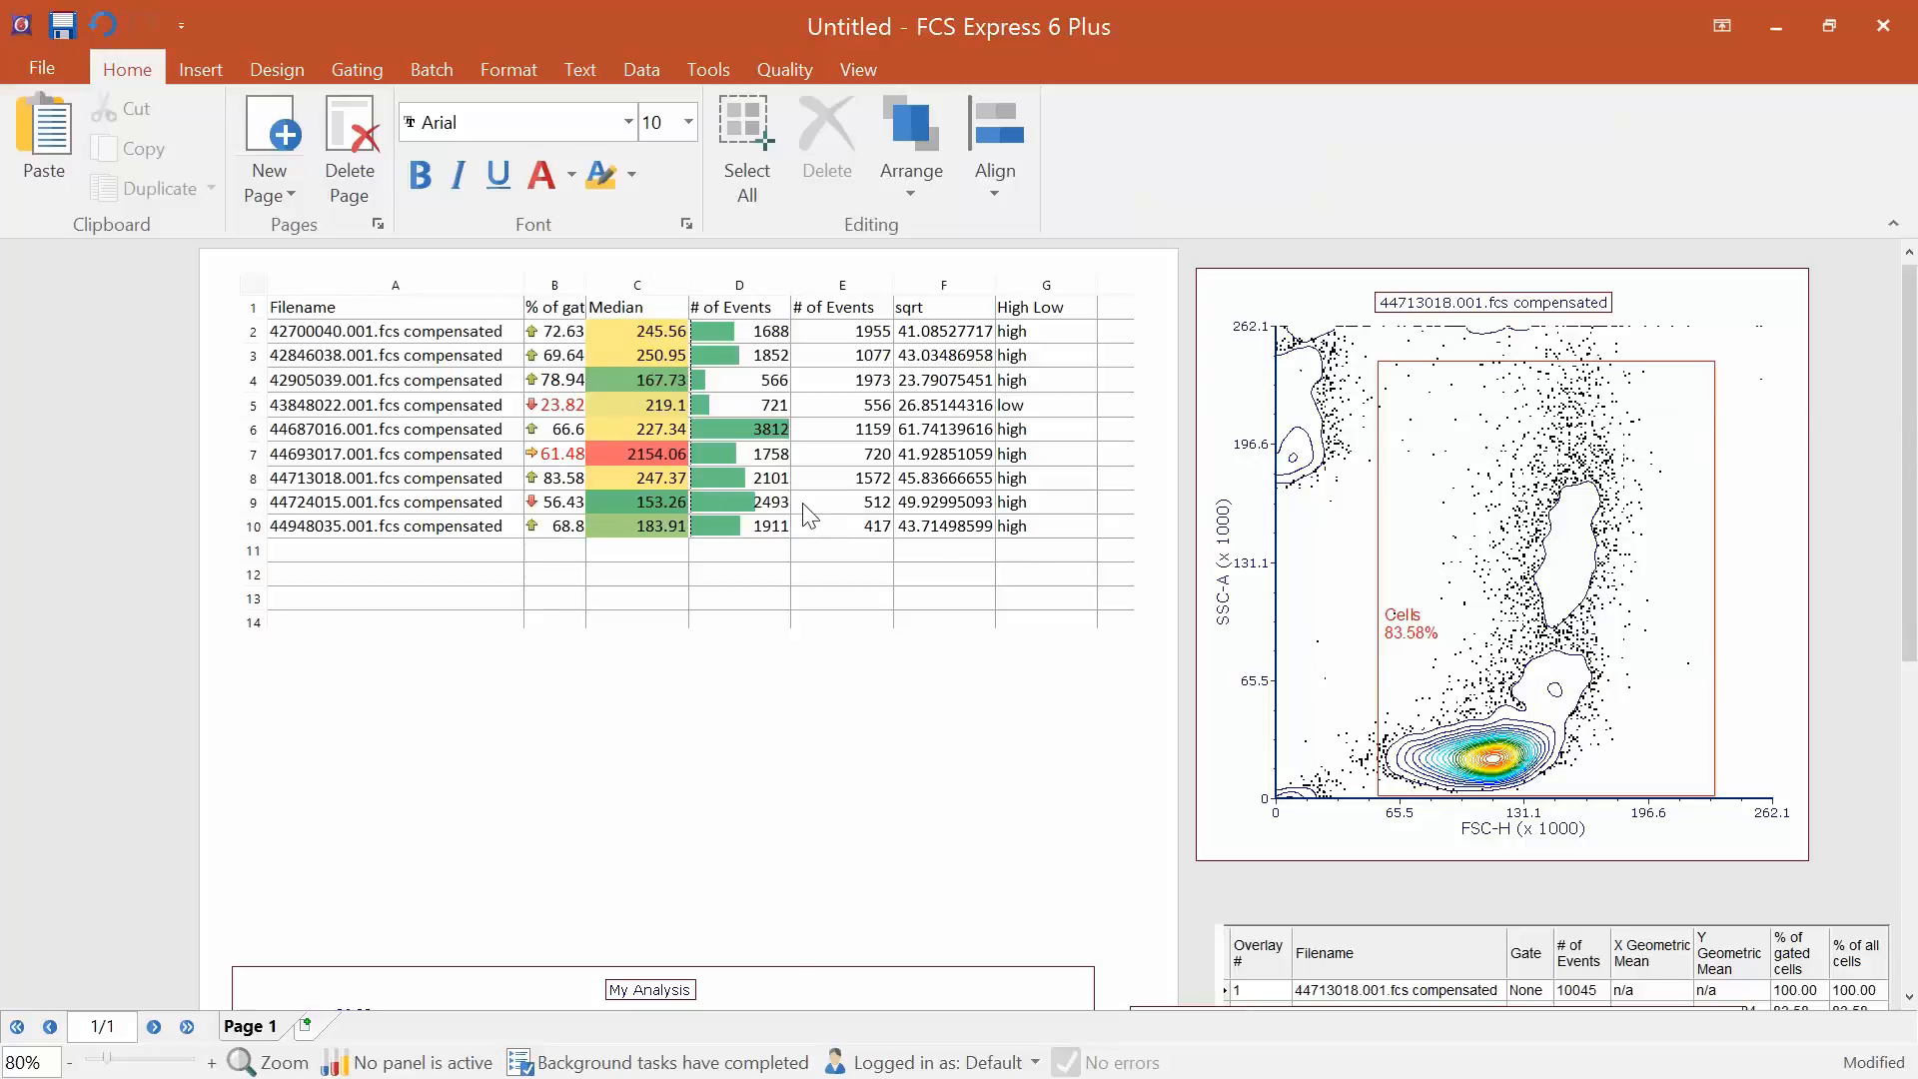
Calculate the average of the Median values C2:C10 in cell C11.
left_click_drag(639, 332, 649, 517)
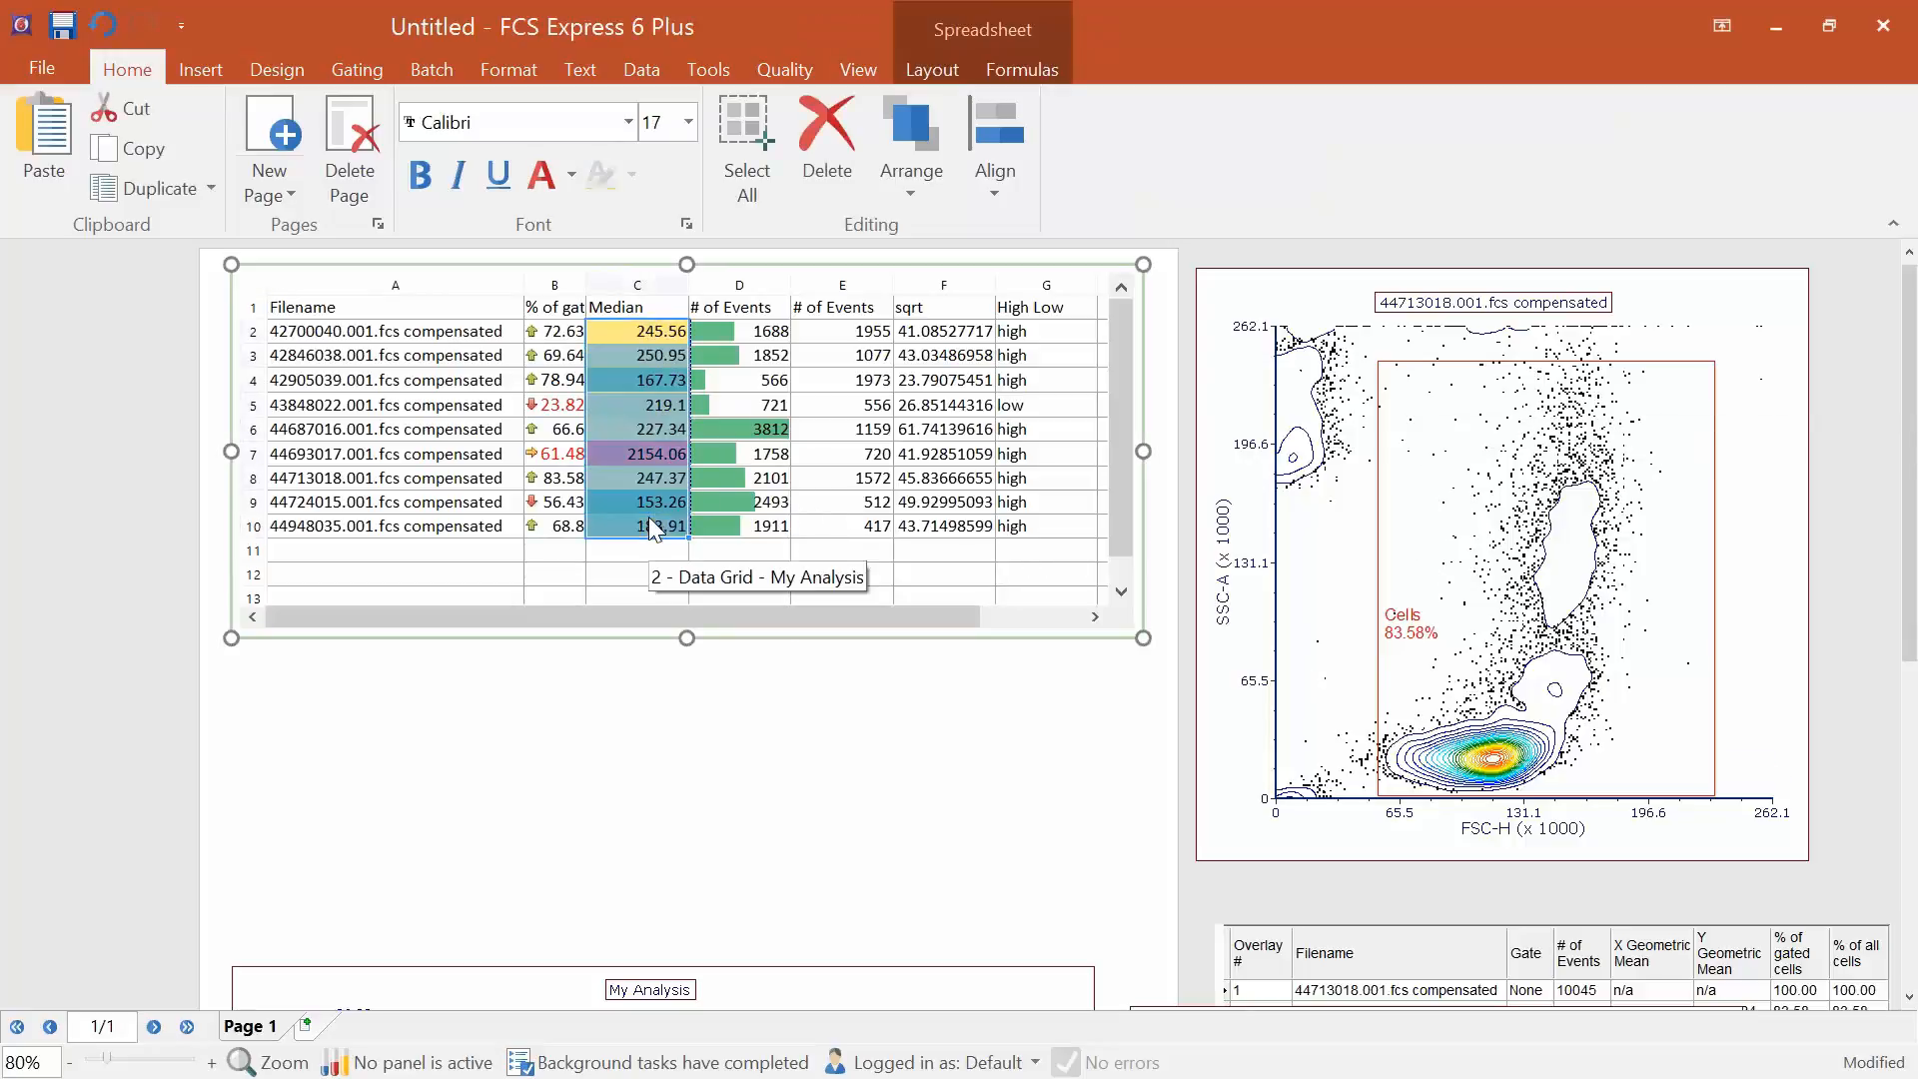
left_click(1015, 70)
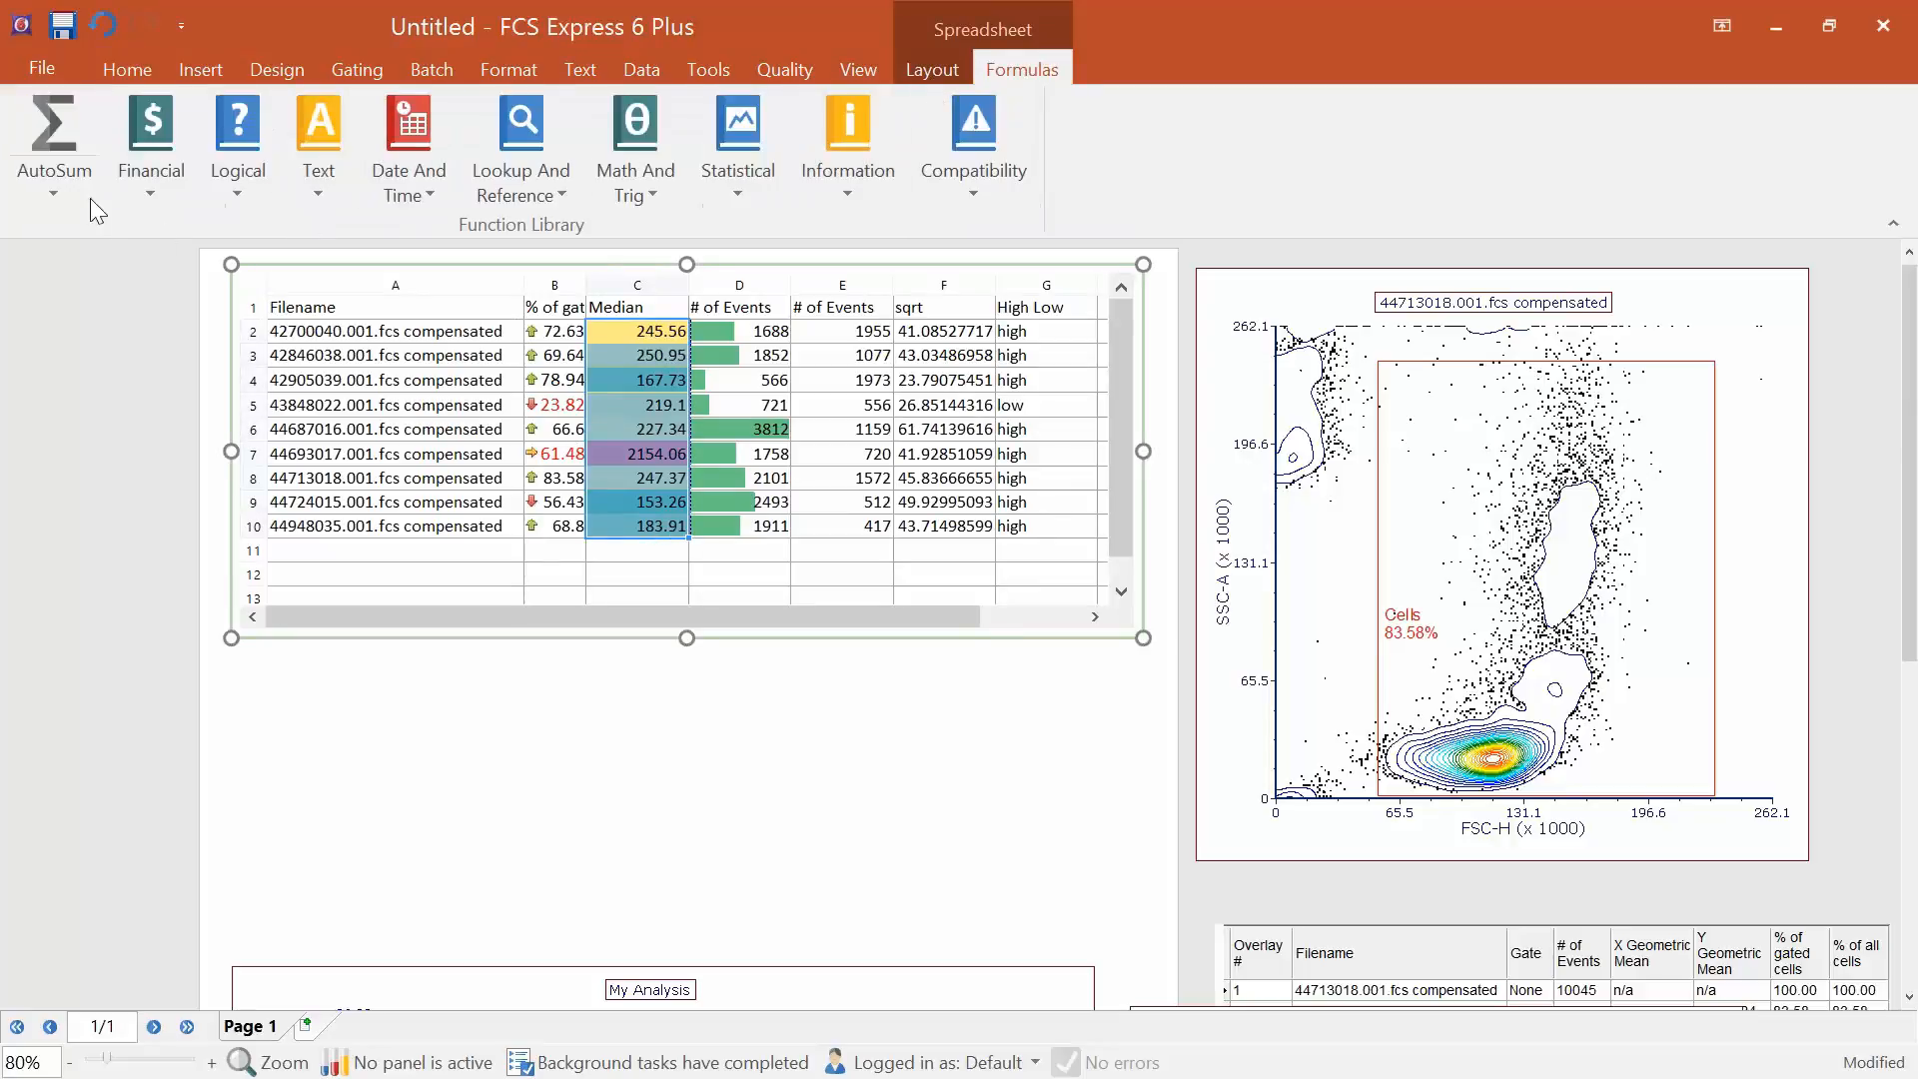
left_click(50, 184)
left_click(86, 268)
Sum the # of Events values D2:D10 in cell D11.
left_click_drag(764, 331, 752, 542)
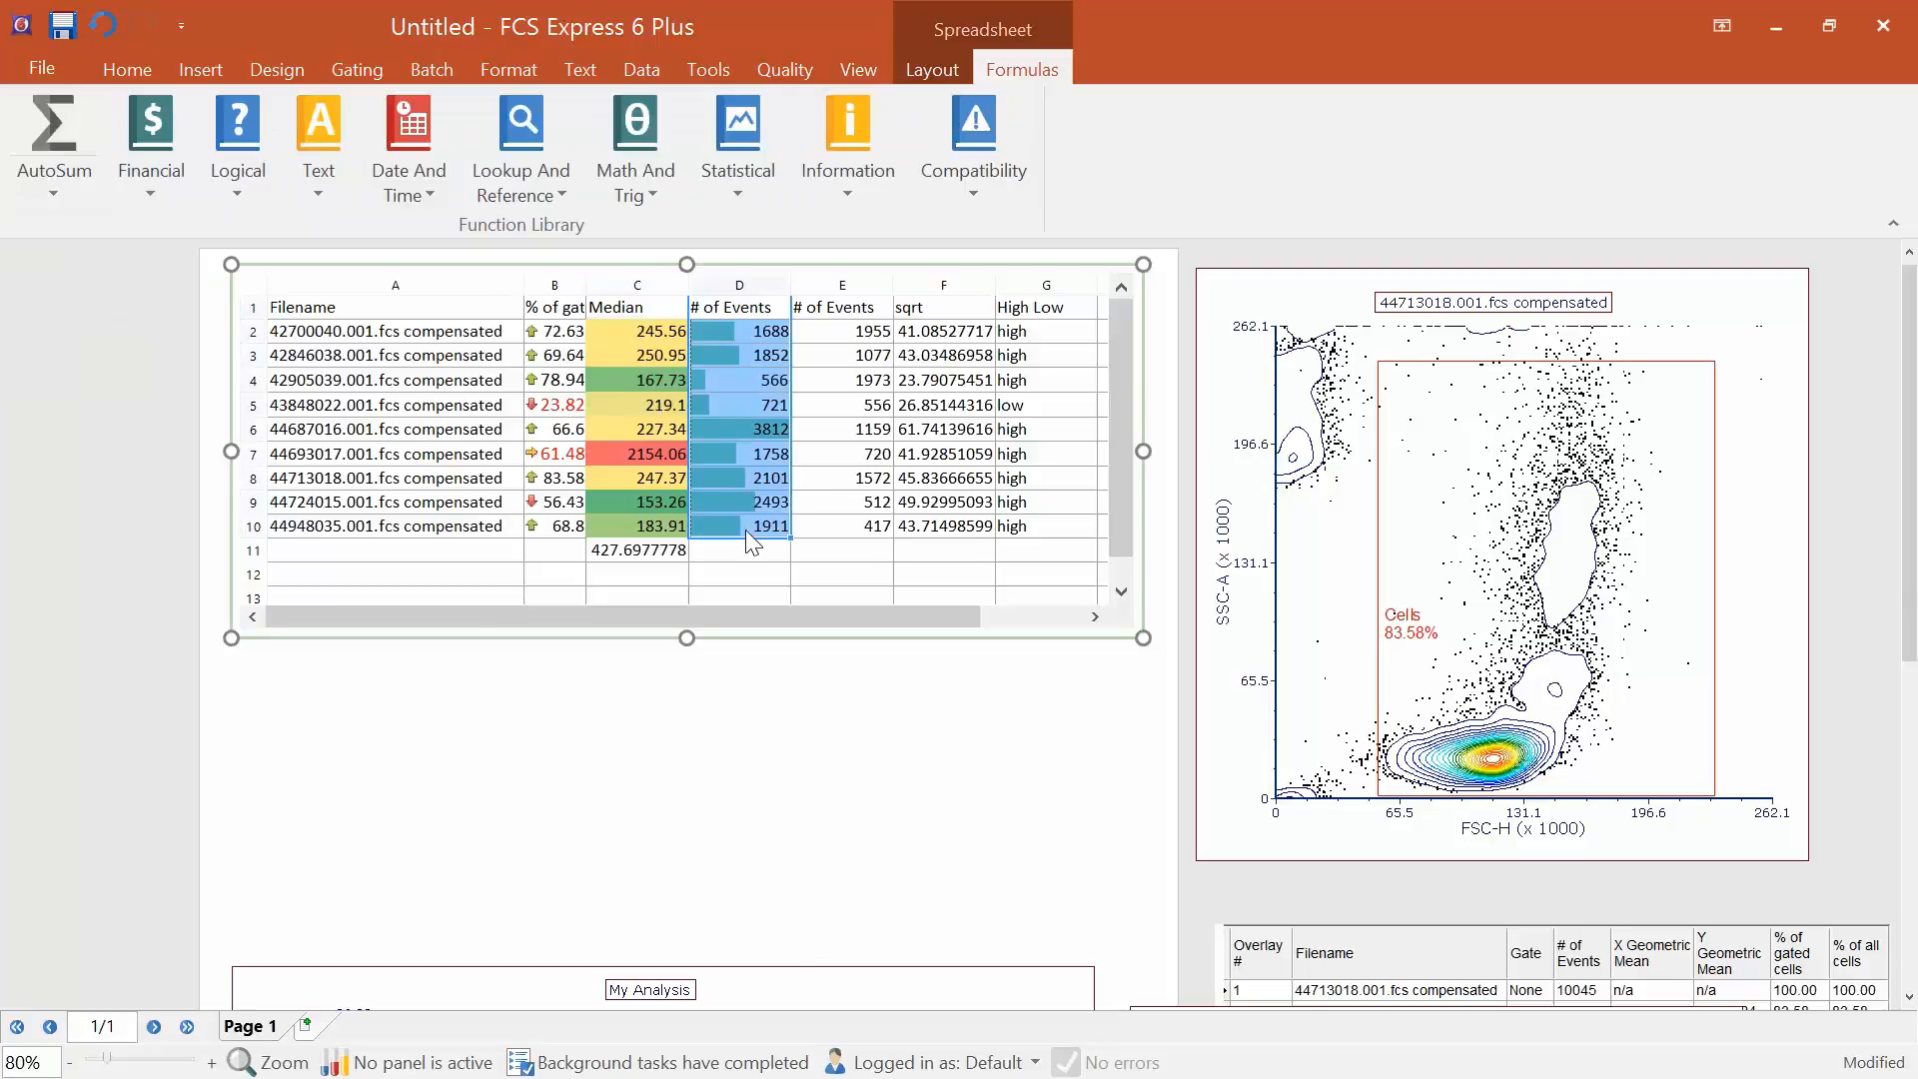
left_click(52, 184)
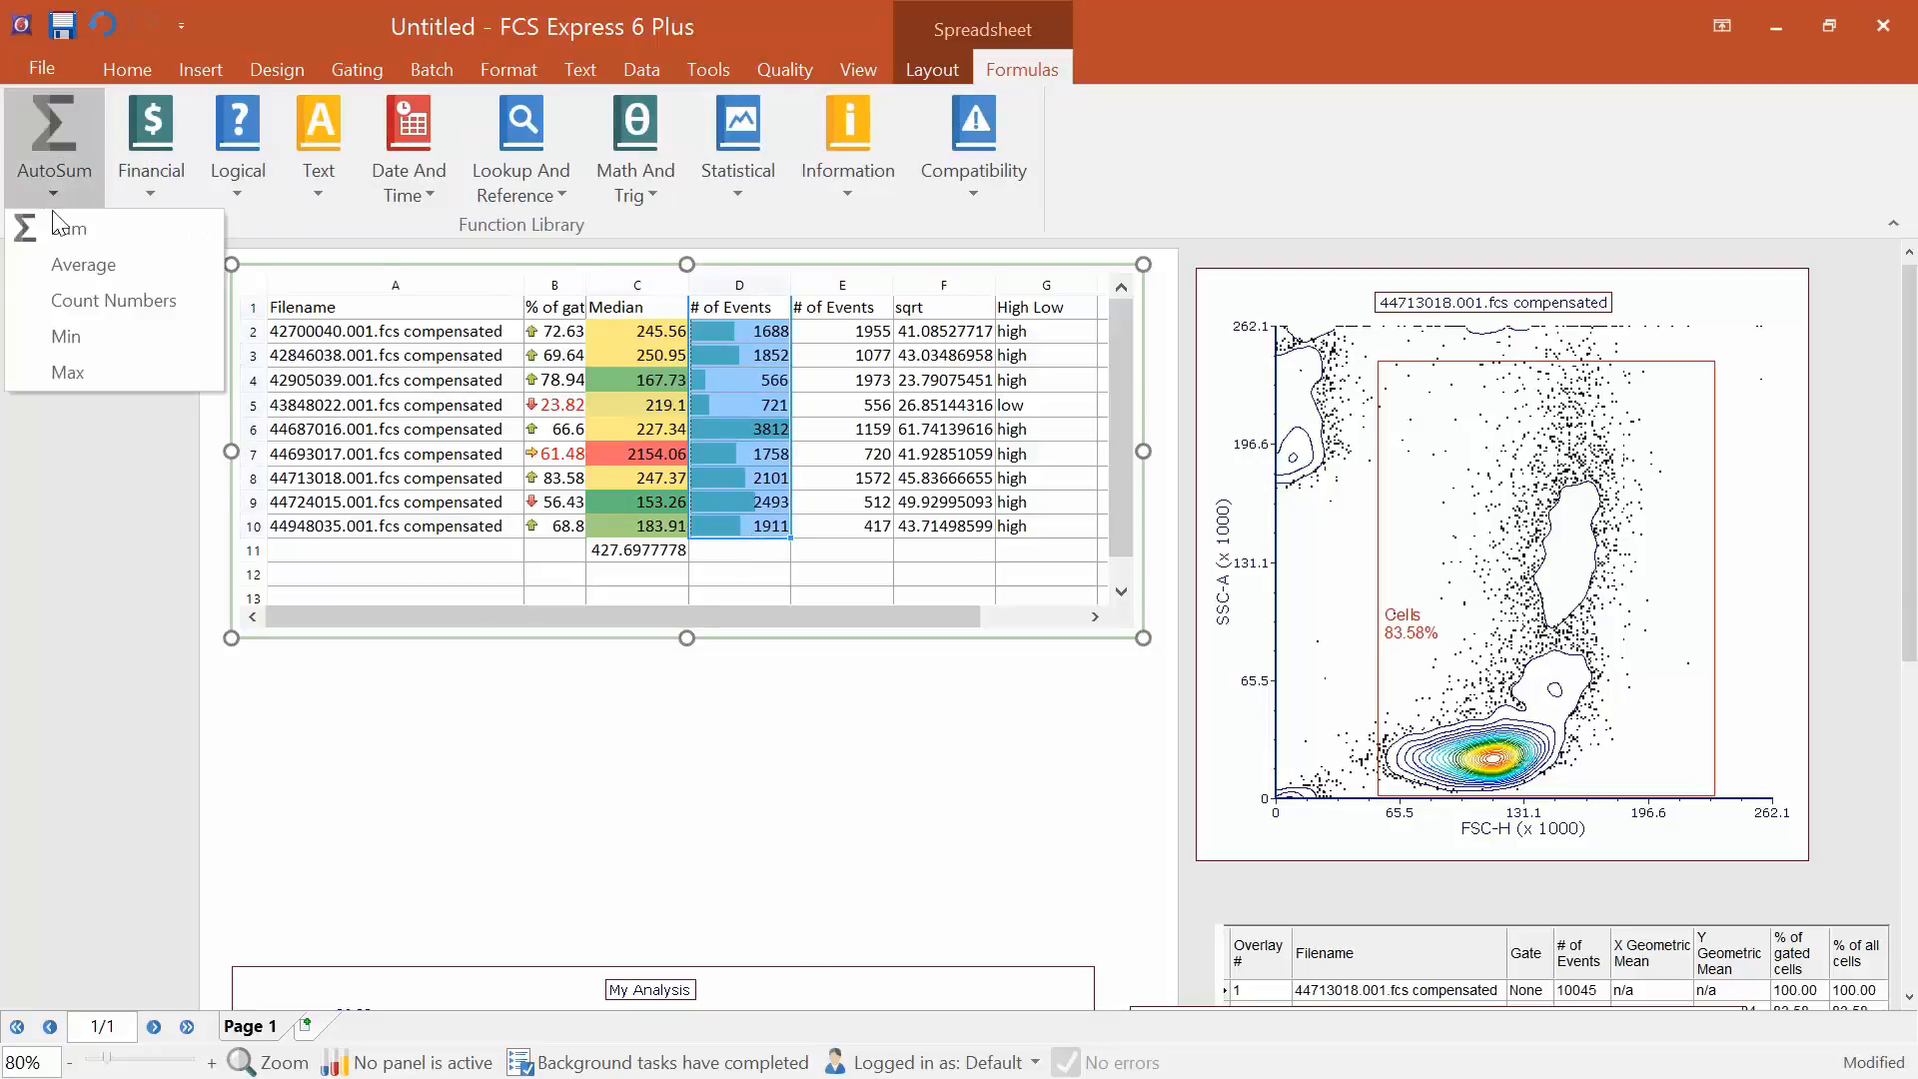
left_click(92, 230)
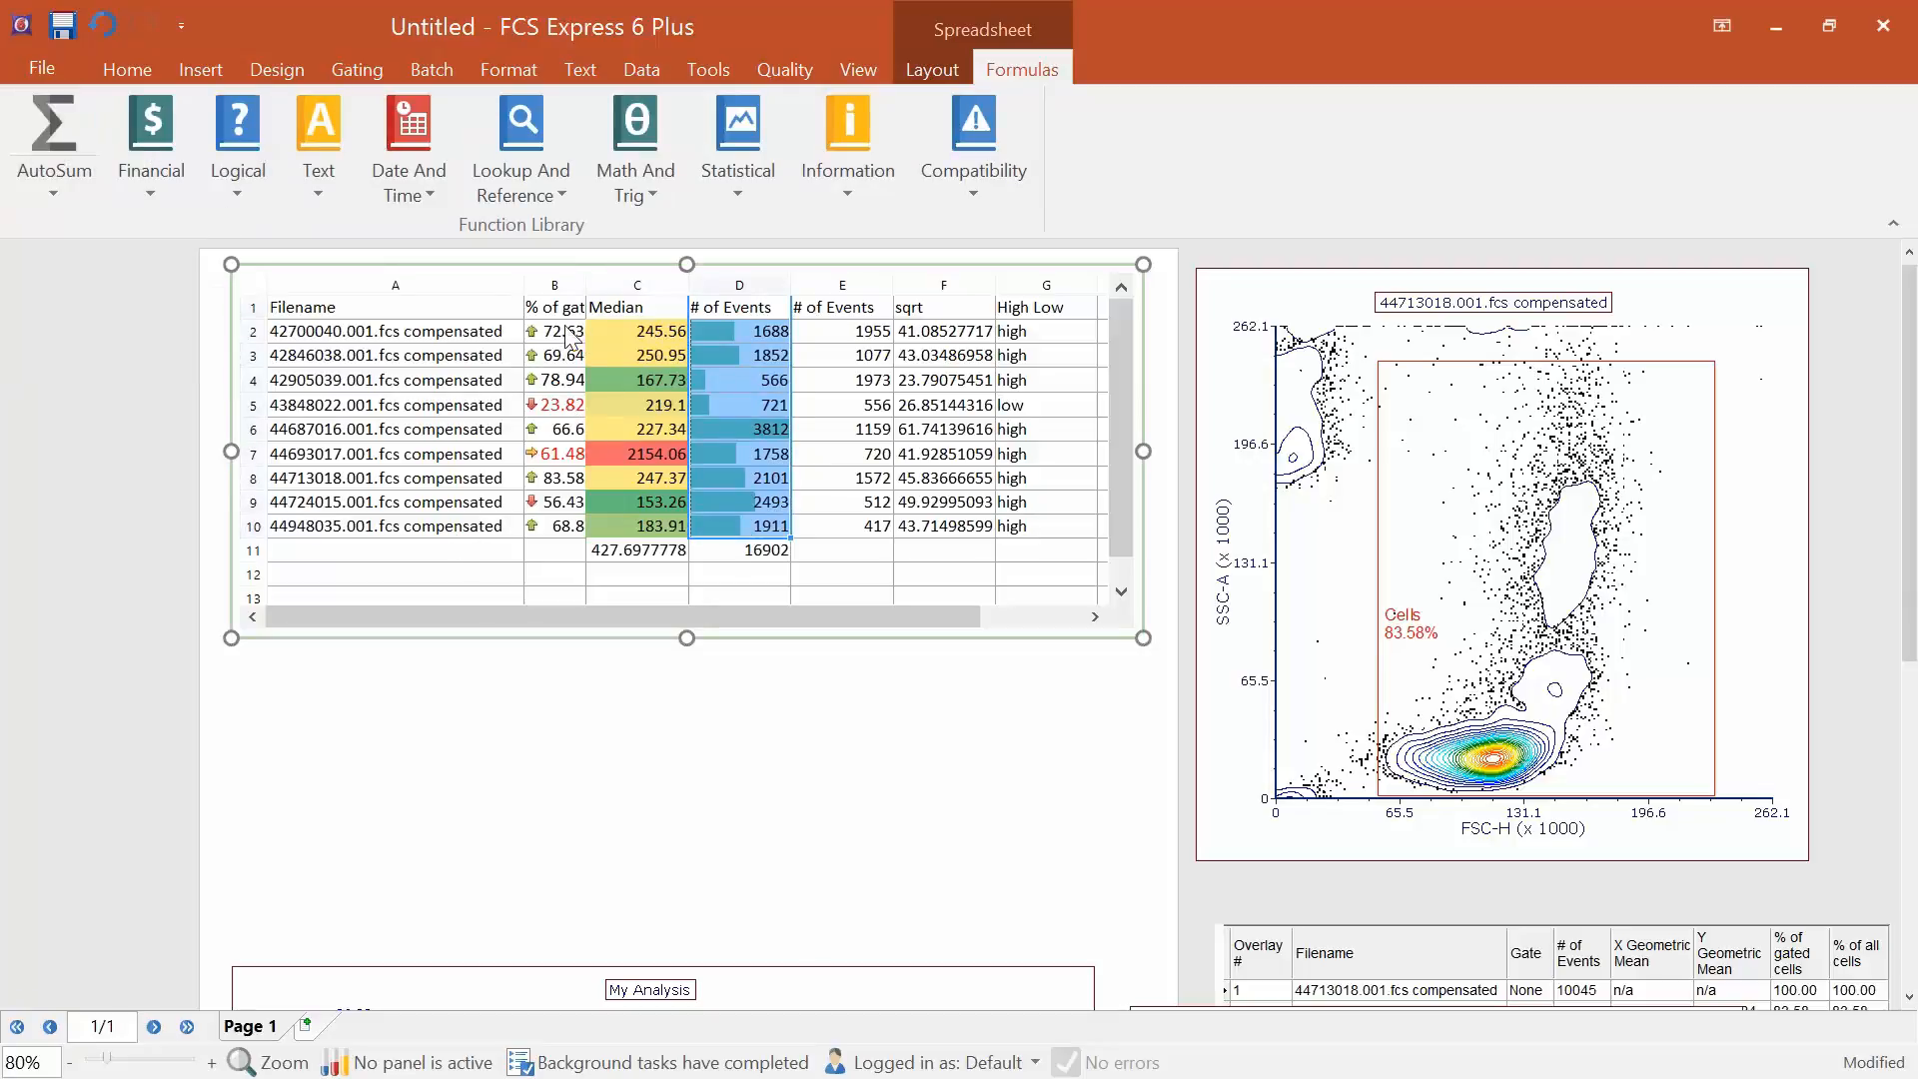
Calculate the minimum of the % of gated values B2:B10 in cell B11.
left_click_drag(577, 331, 566, 533)
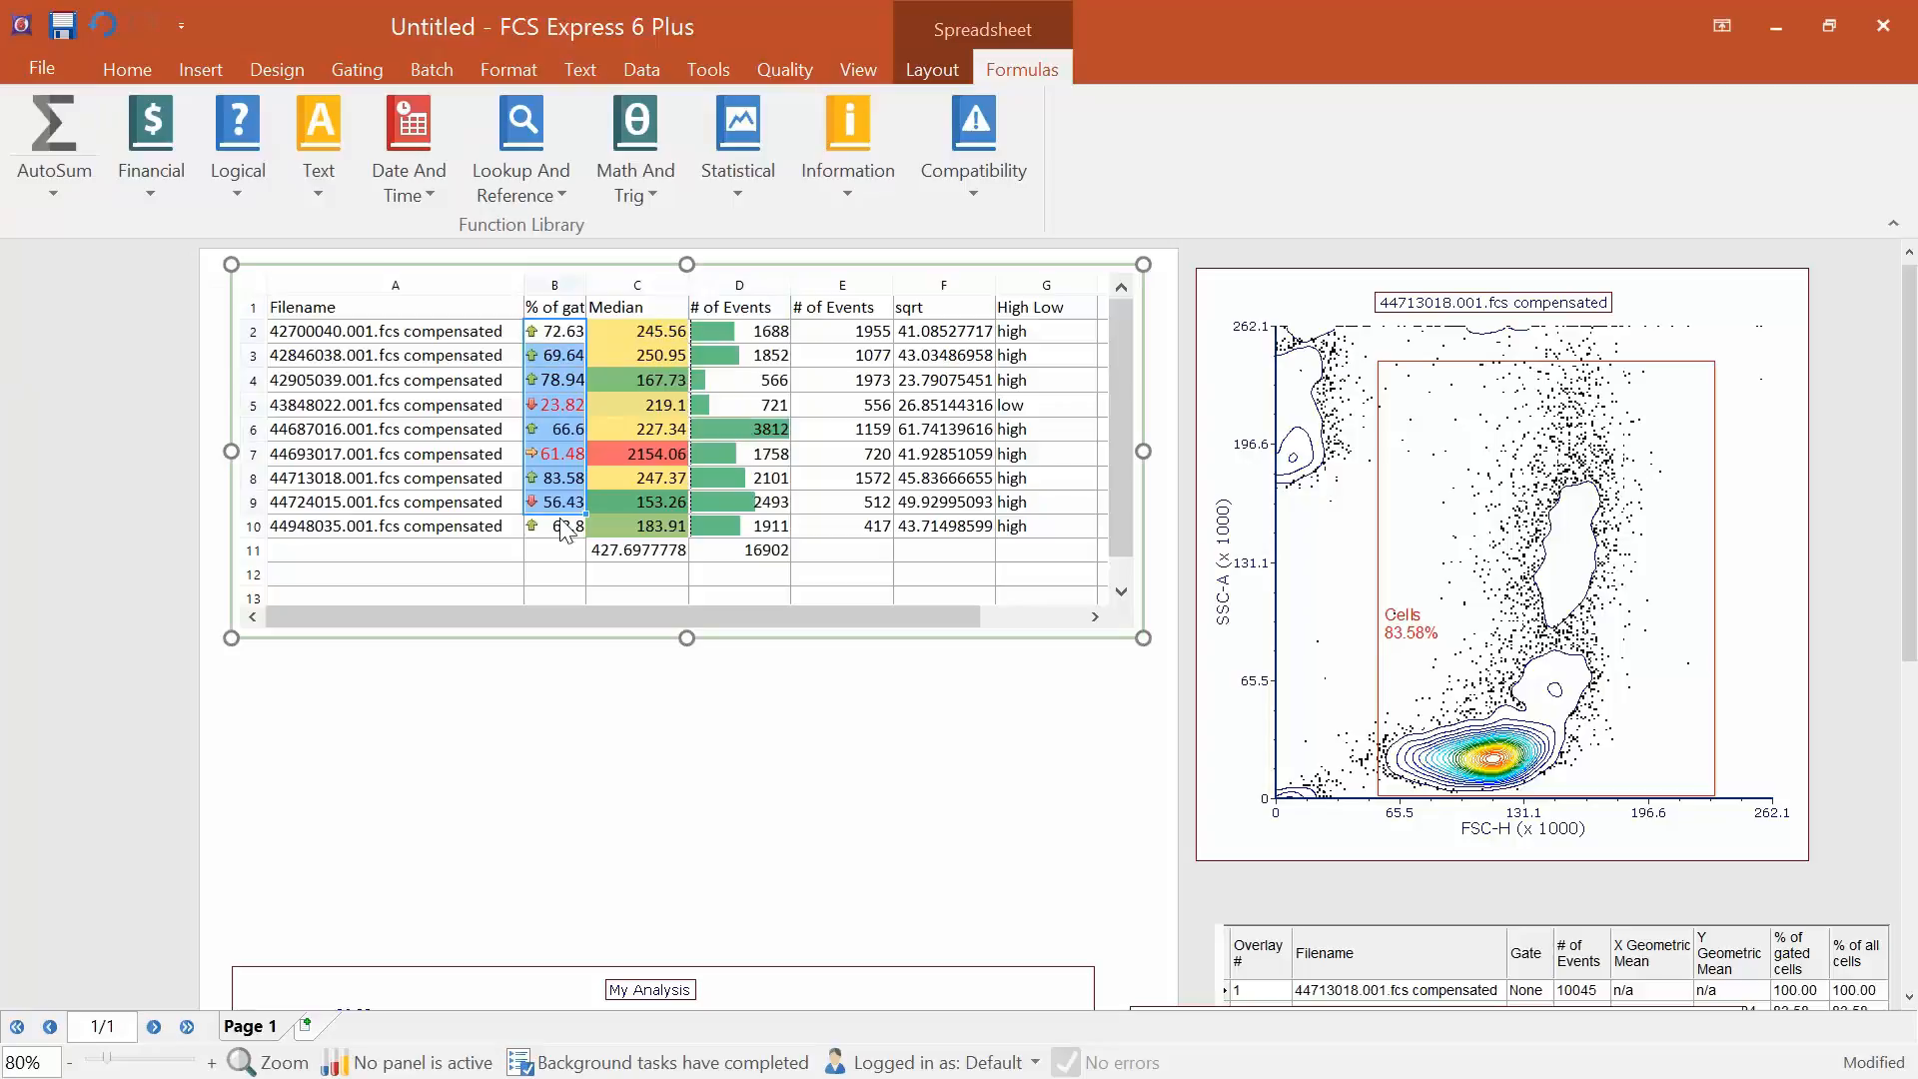
left_click(69, 195)
left_click(94, 337)
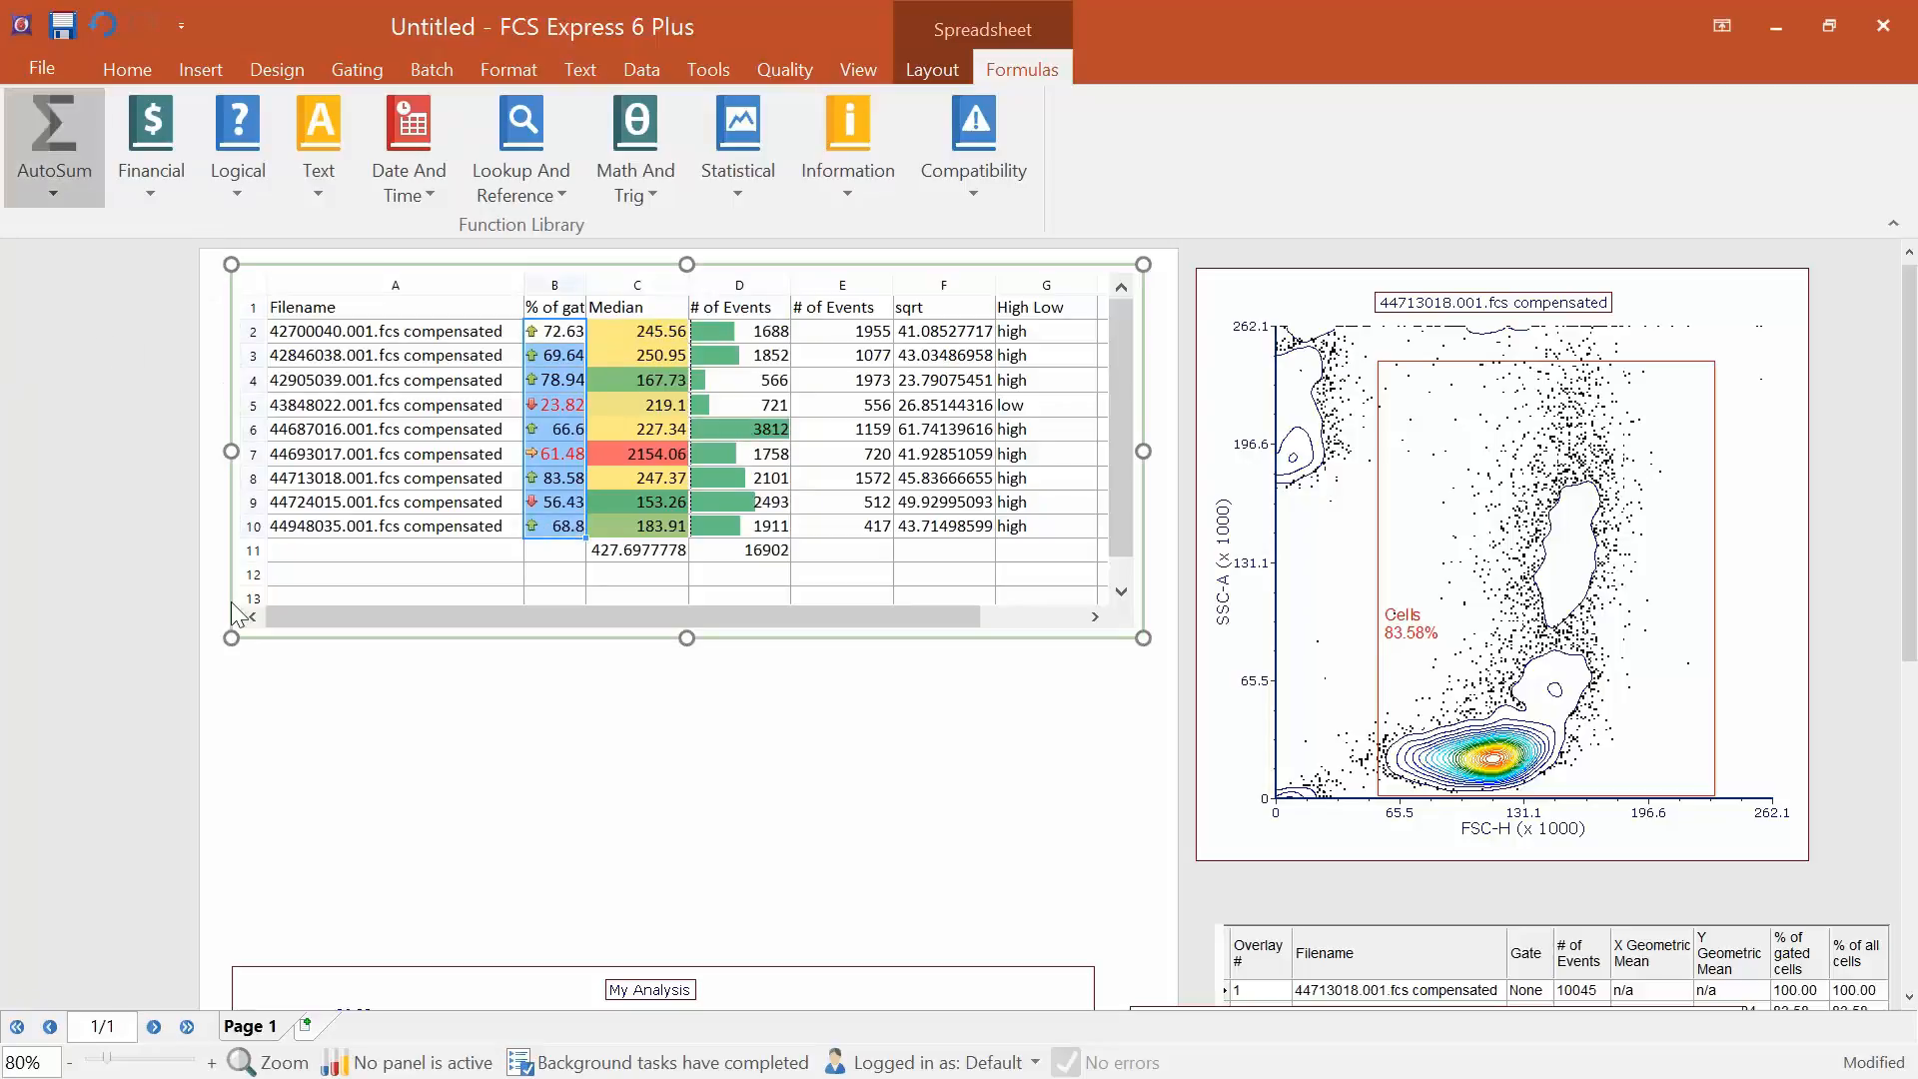
left_click(565, 865)
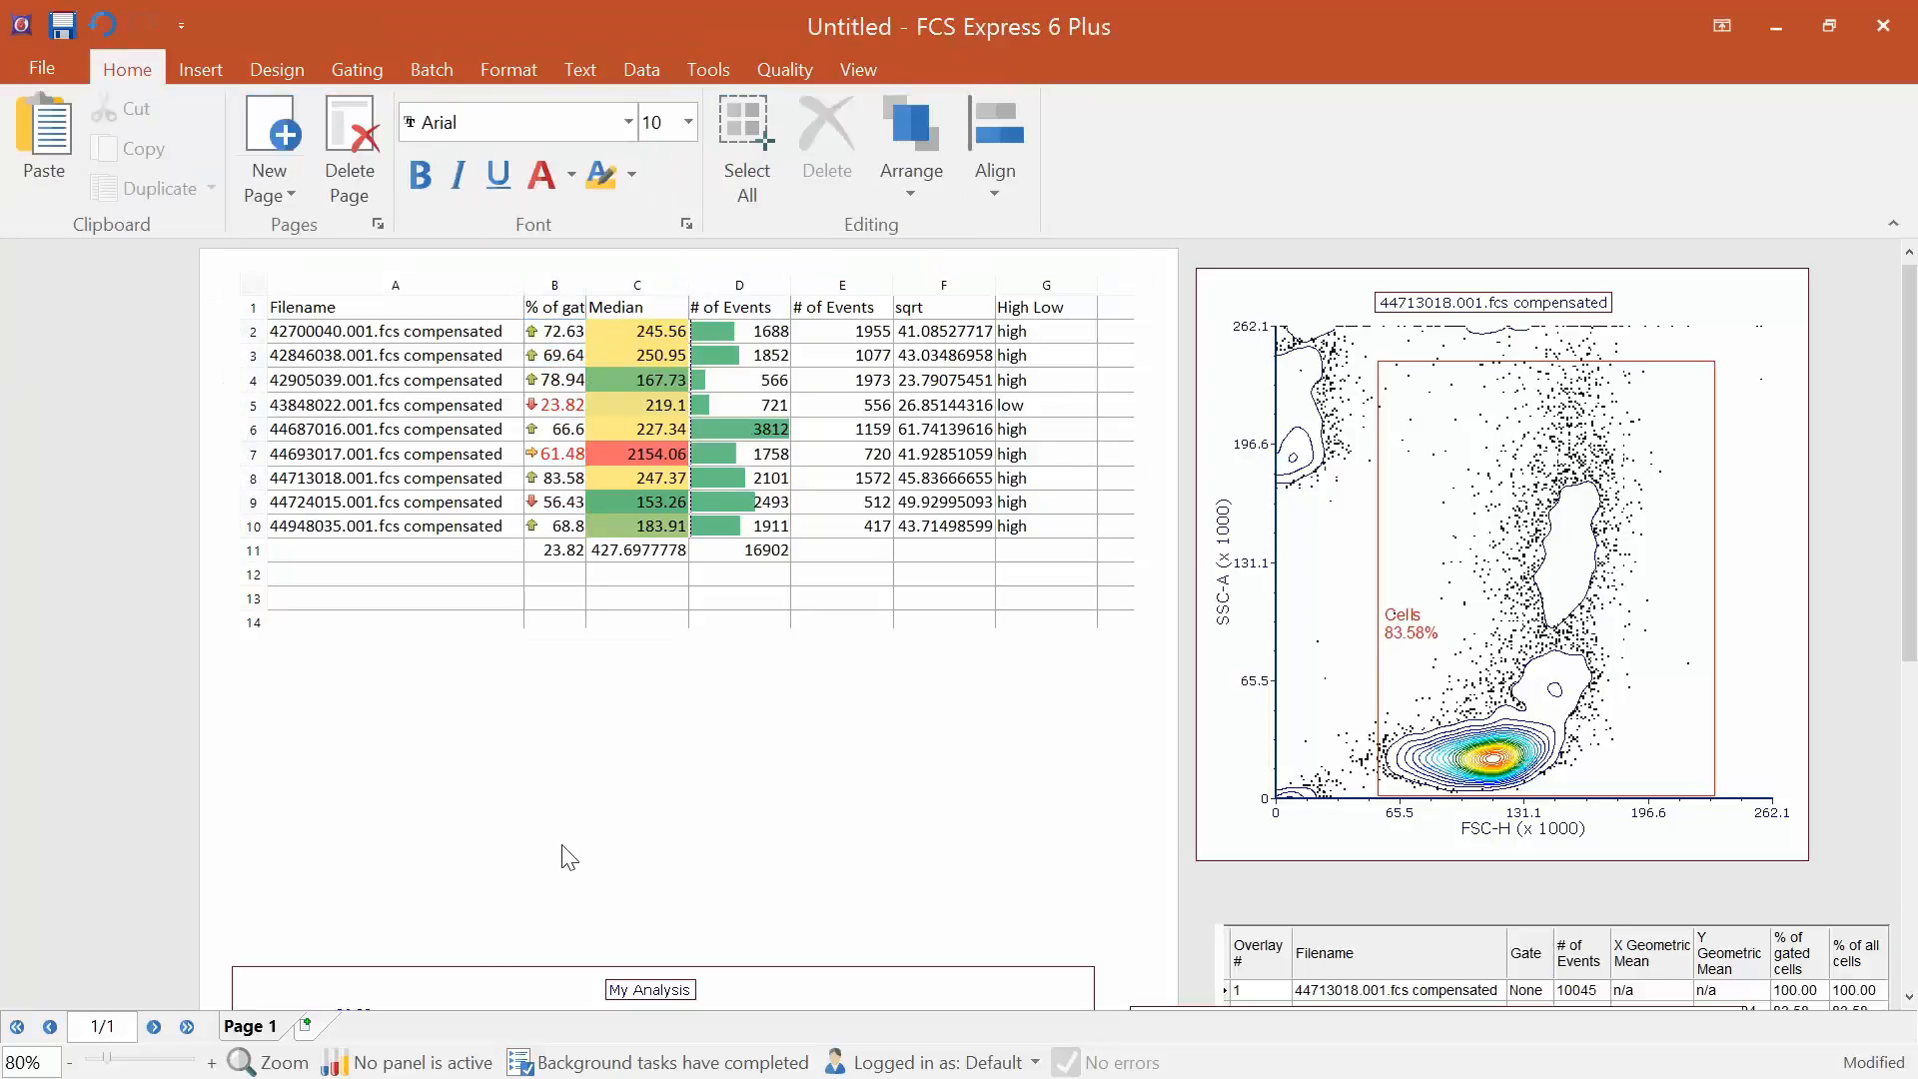
Insert a text box below the spreadsheet and paste the copied minimum from cell B11 into it as a linked value.
left_click(200, 68)
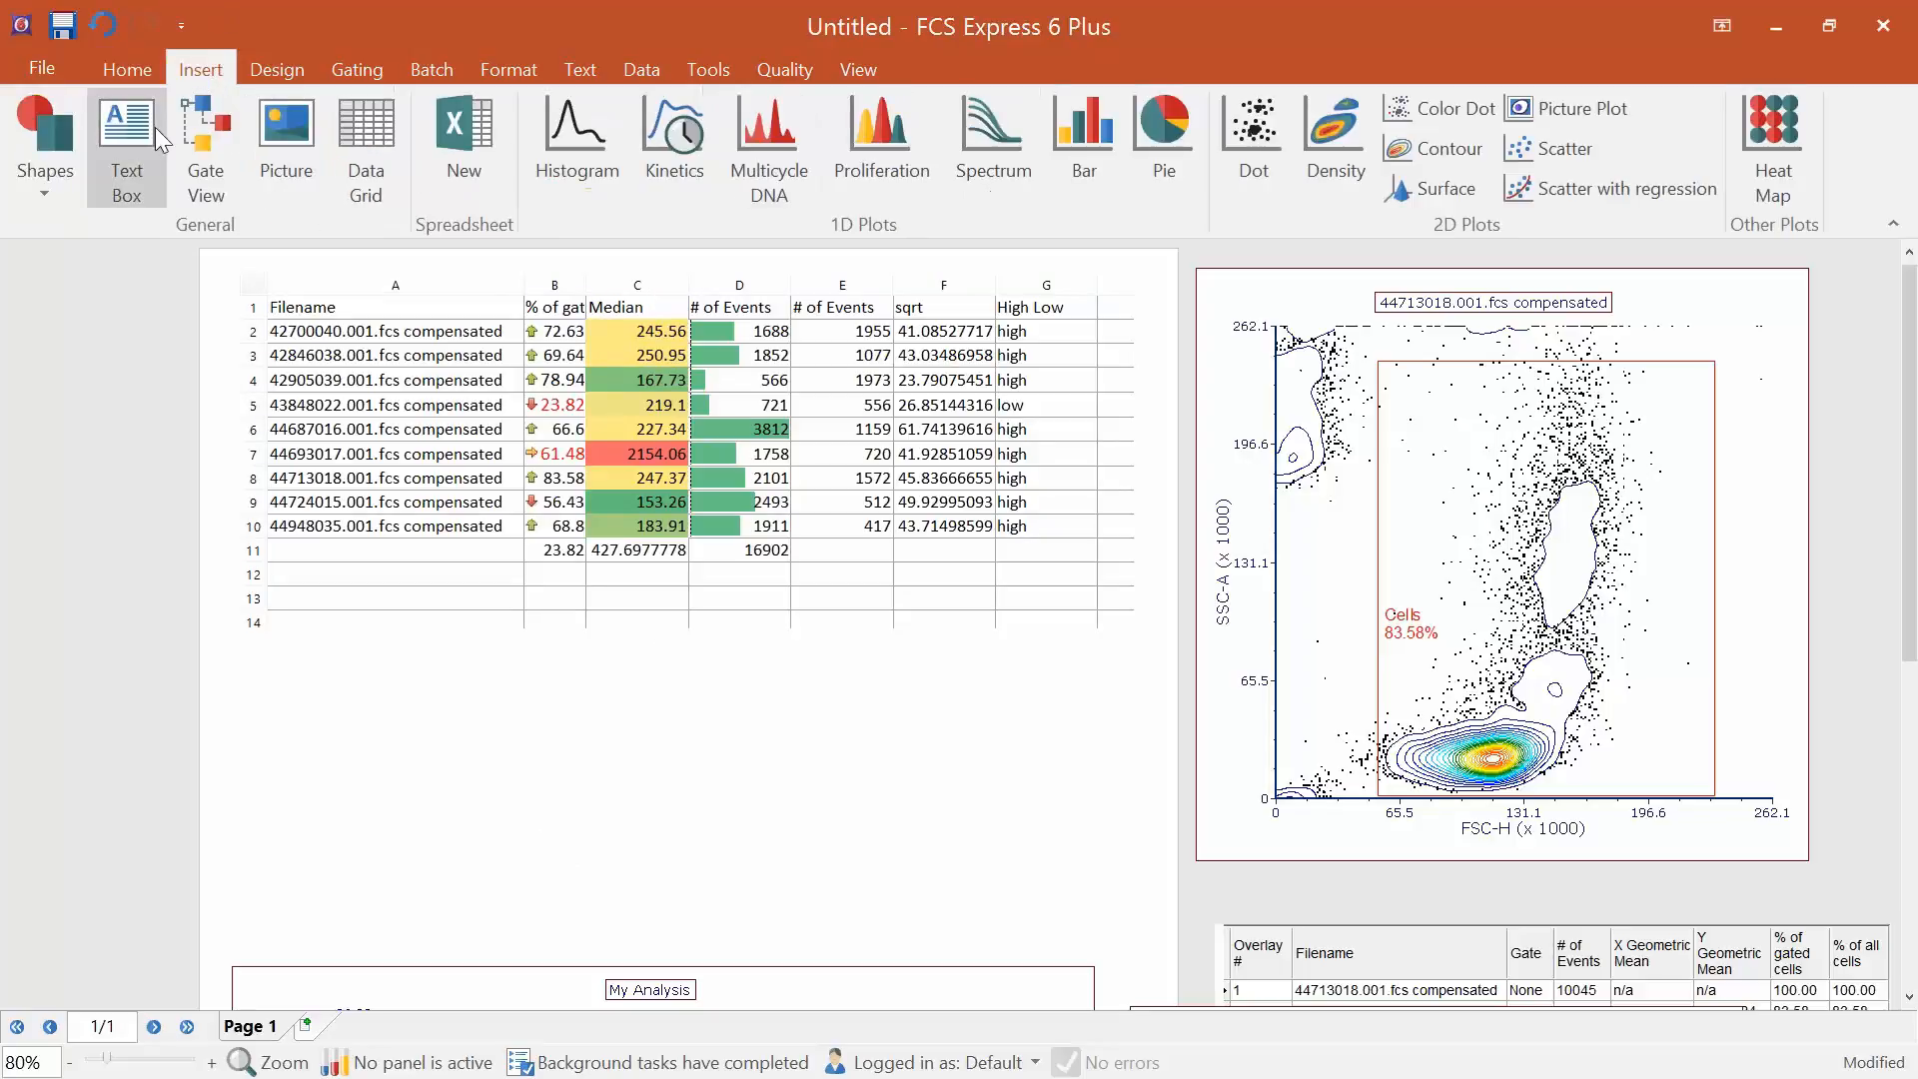
left_click_drag(419, 664, 899, 842)
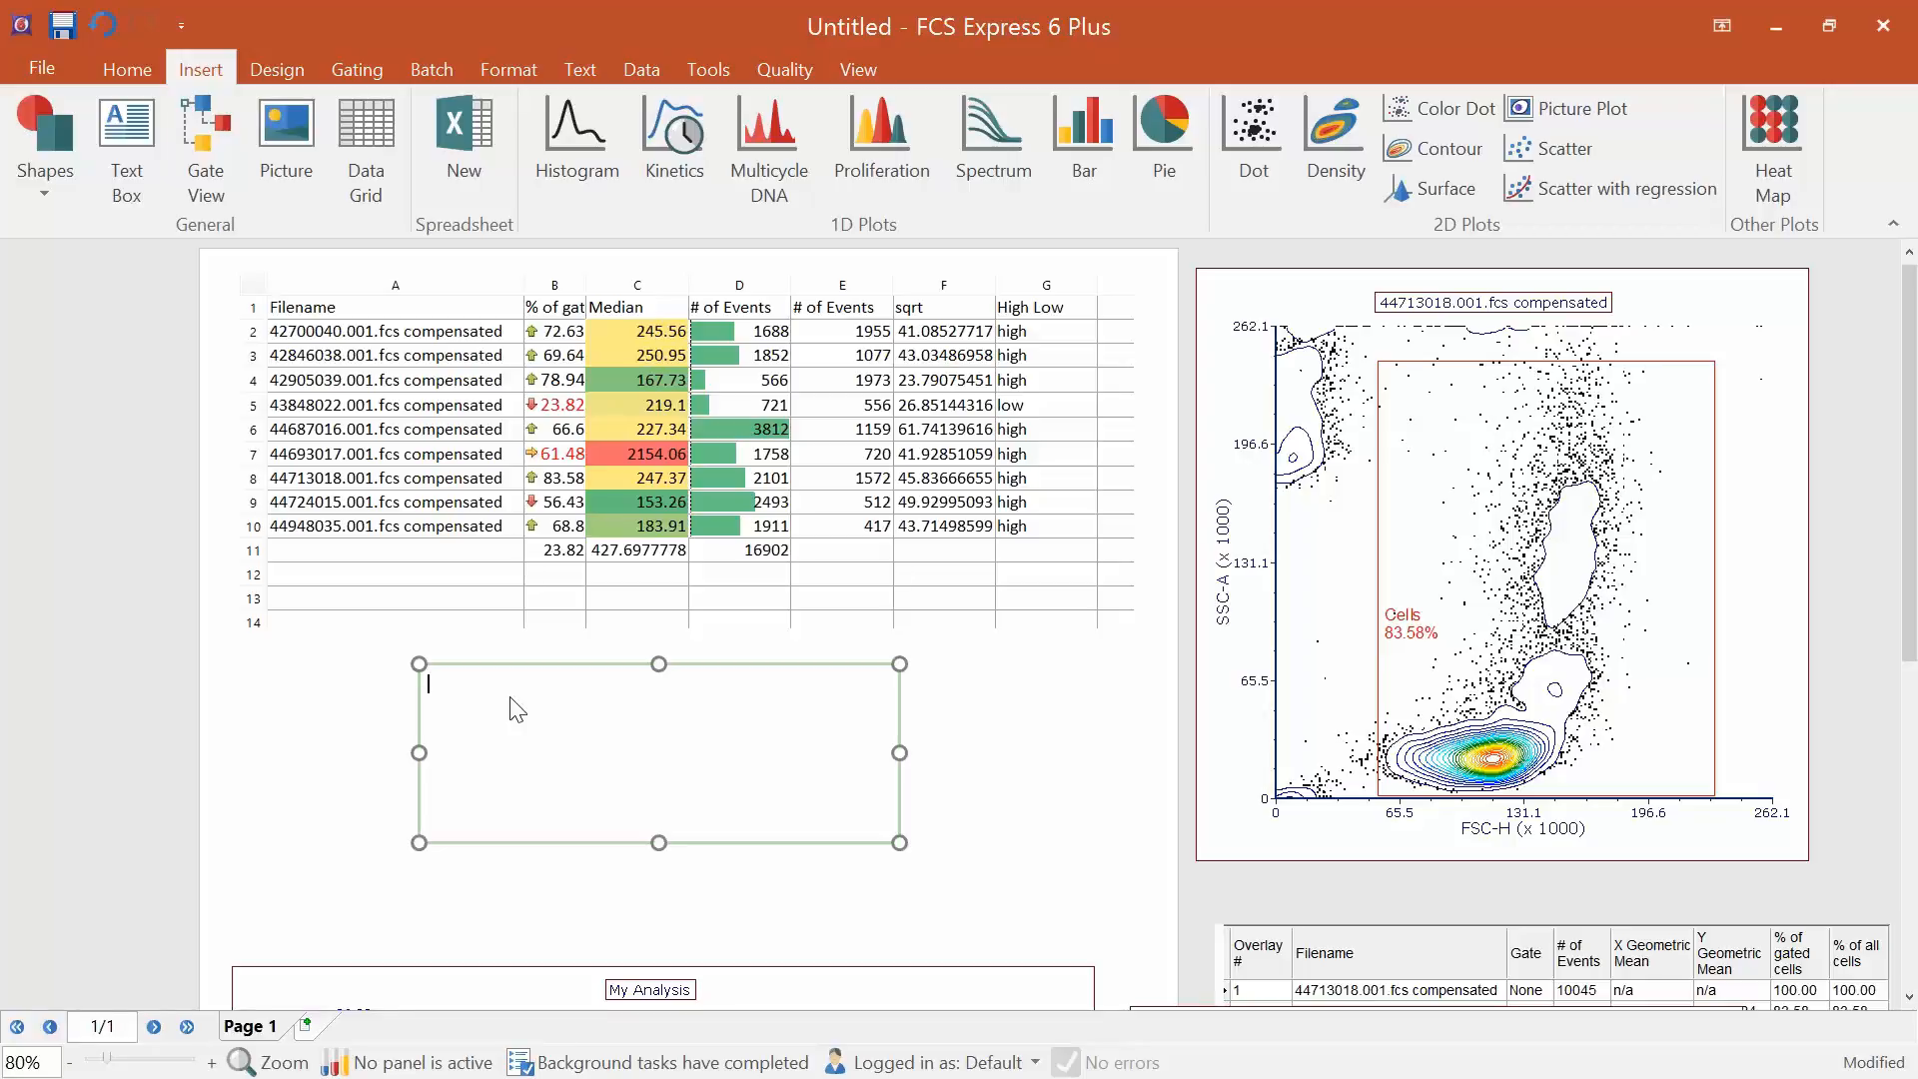
left_click(565, 544)
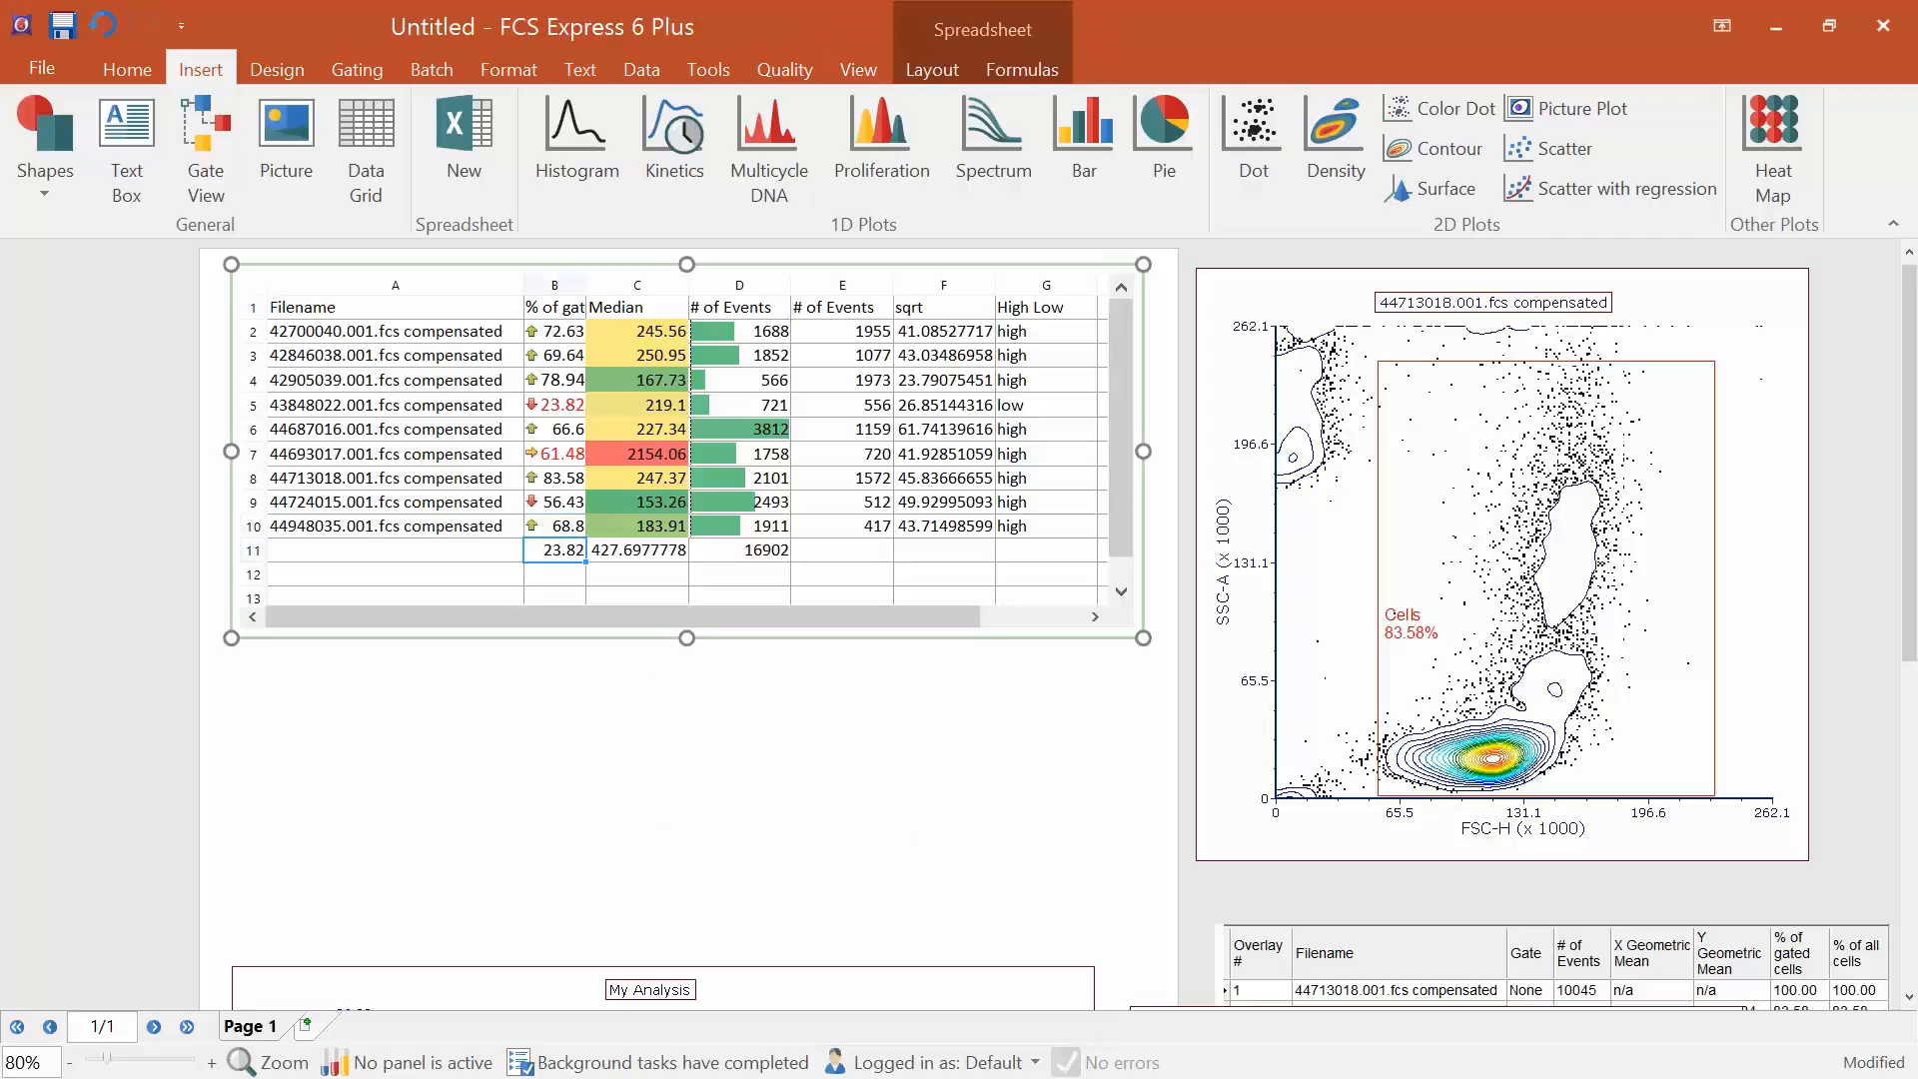
left_click(456, 709)
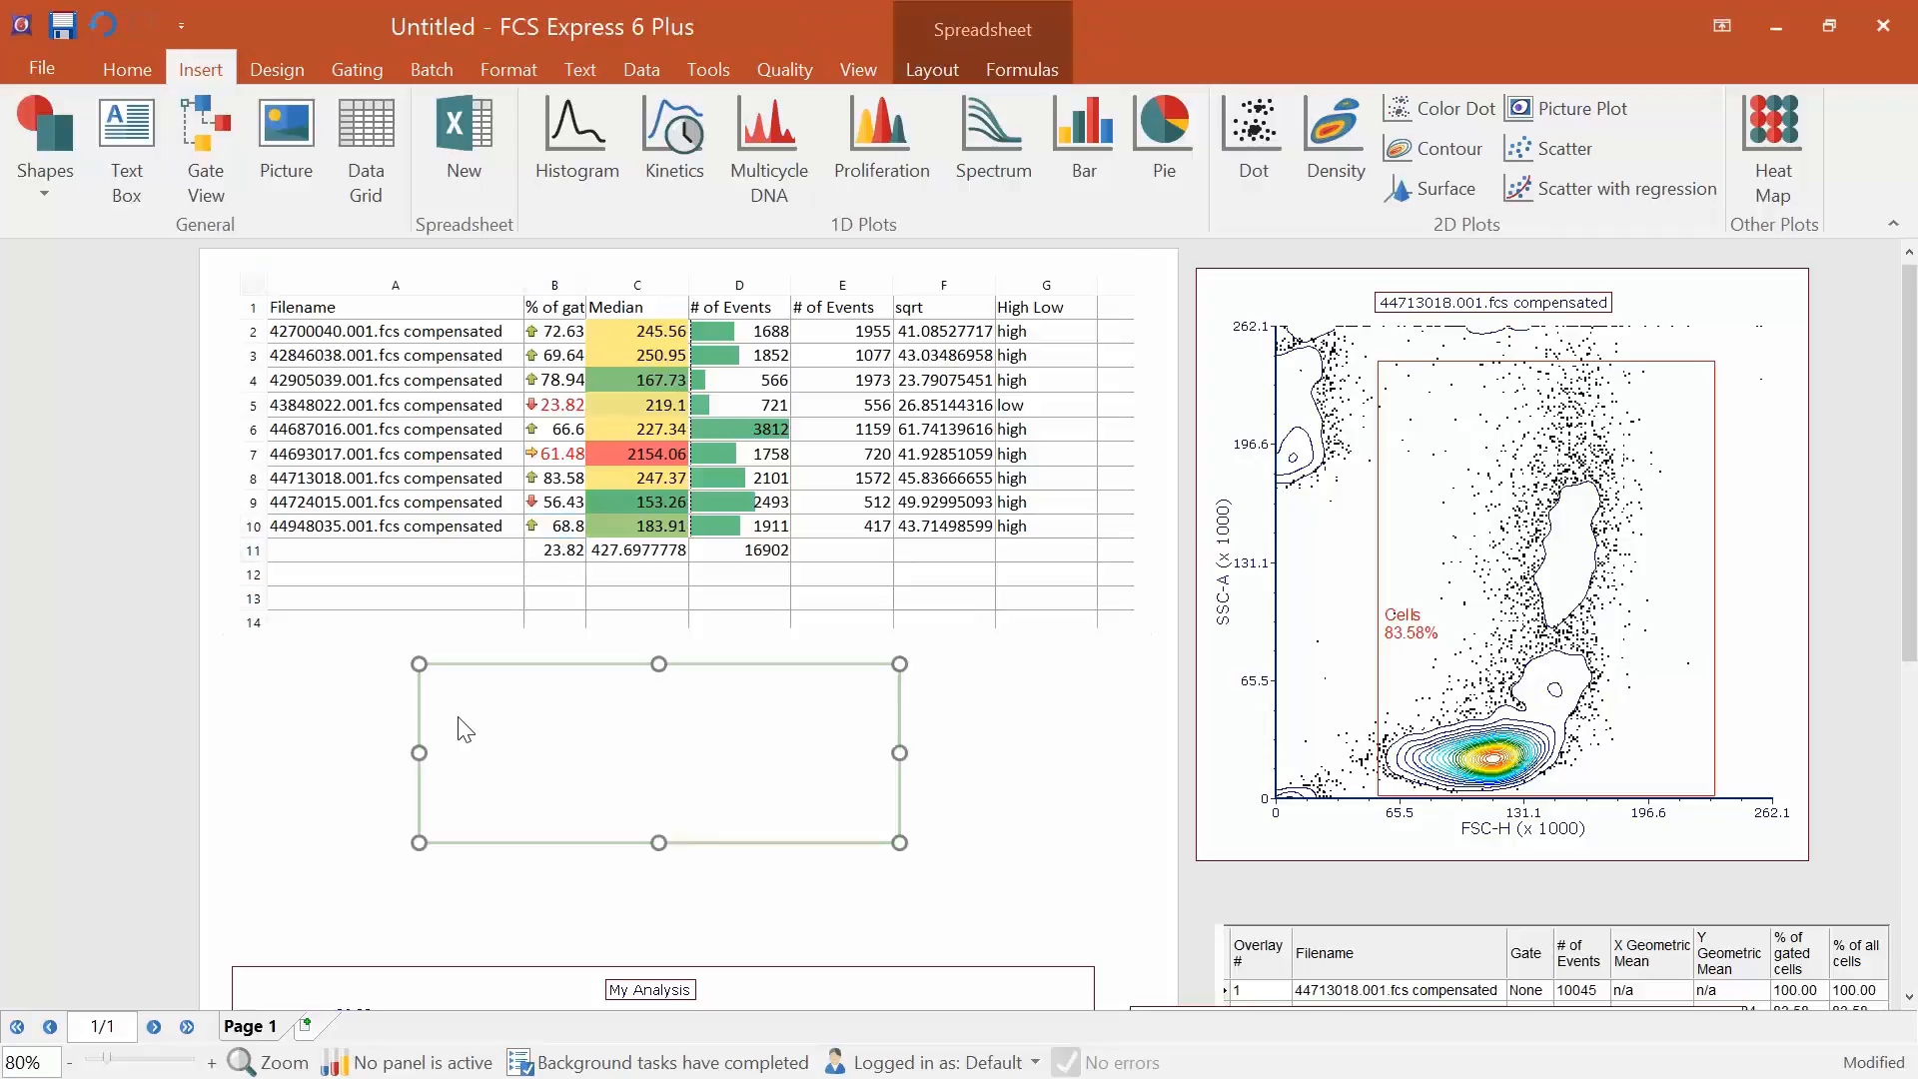
type("23.82")
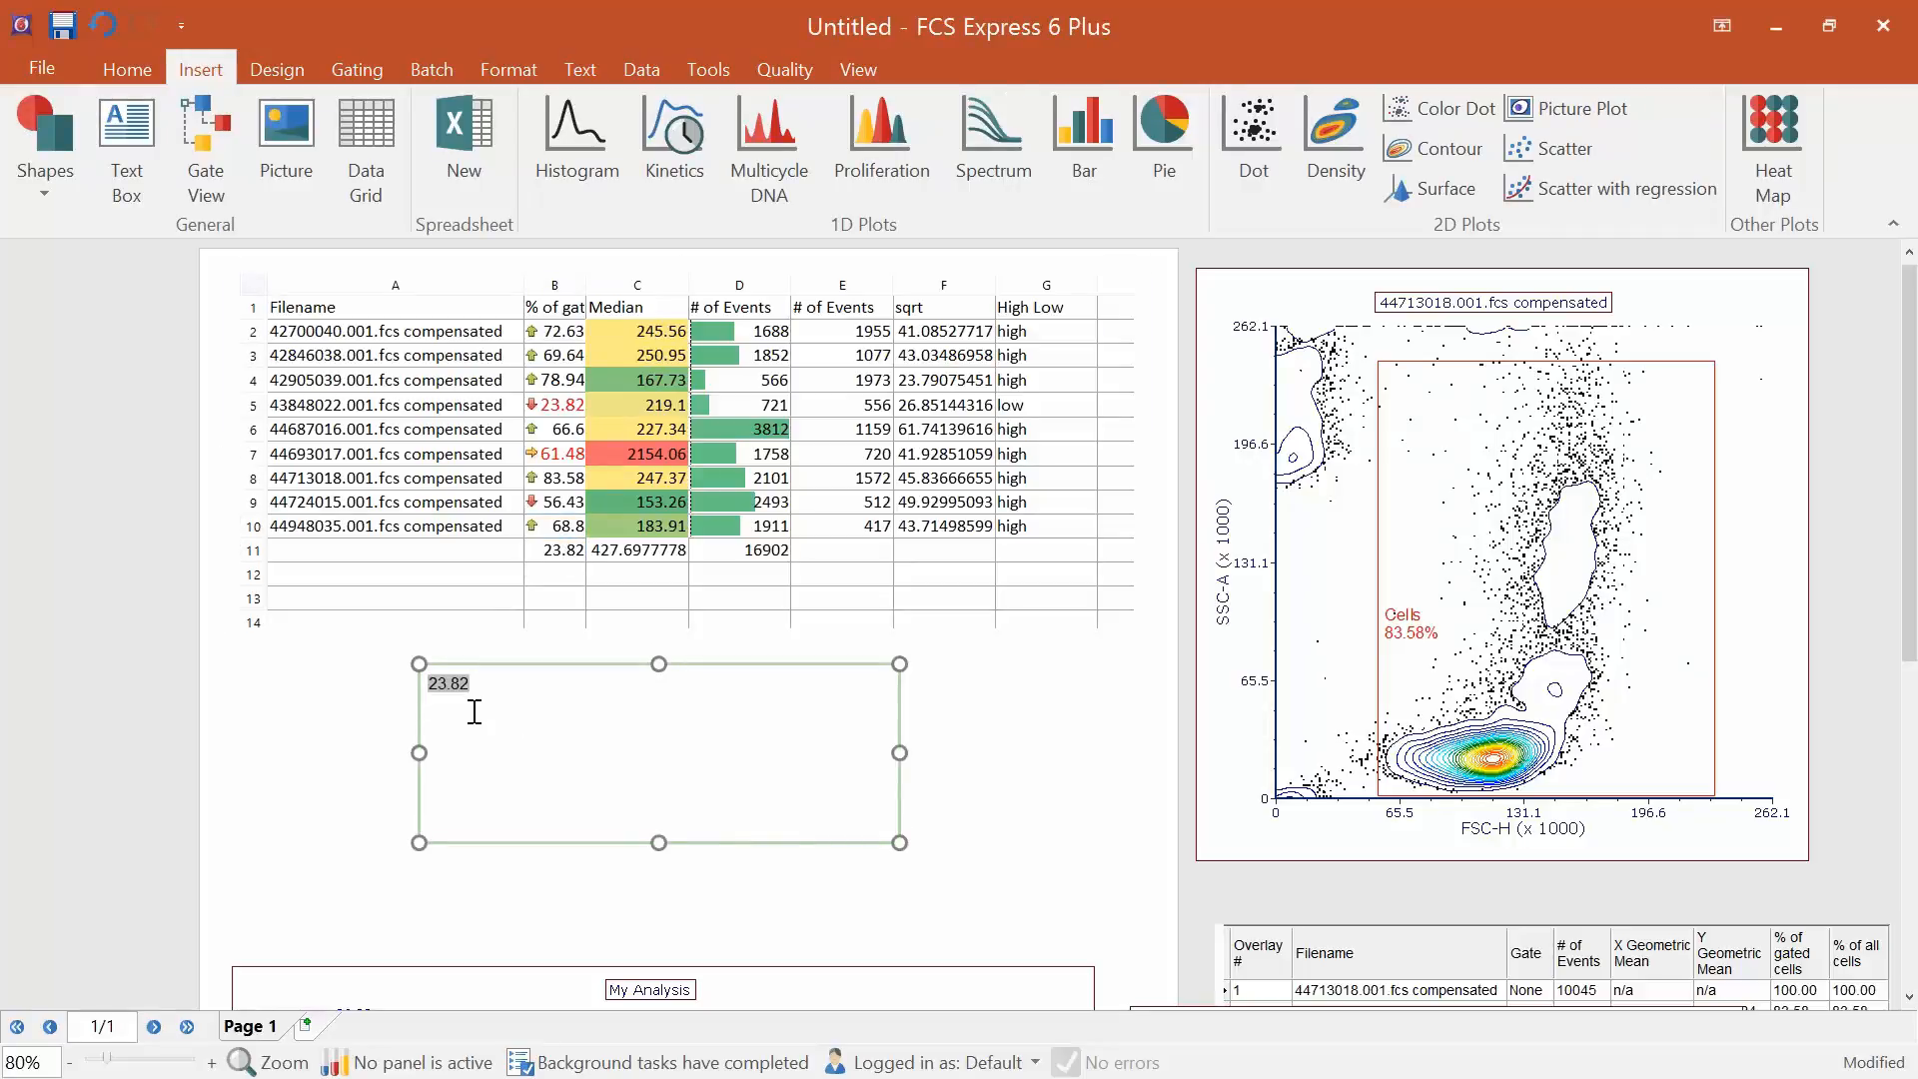
Copy the Median average from cell C11 and paste it as a linked value on the text box's second line.
left_click(569, 559)
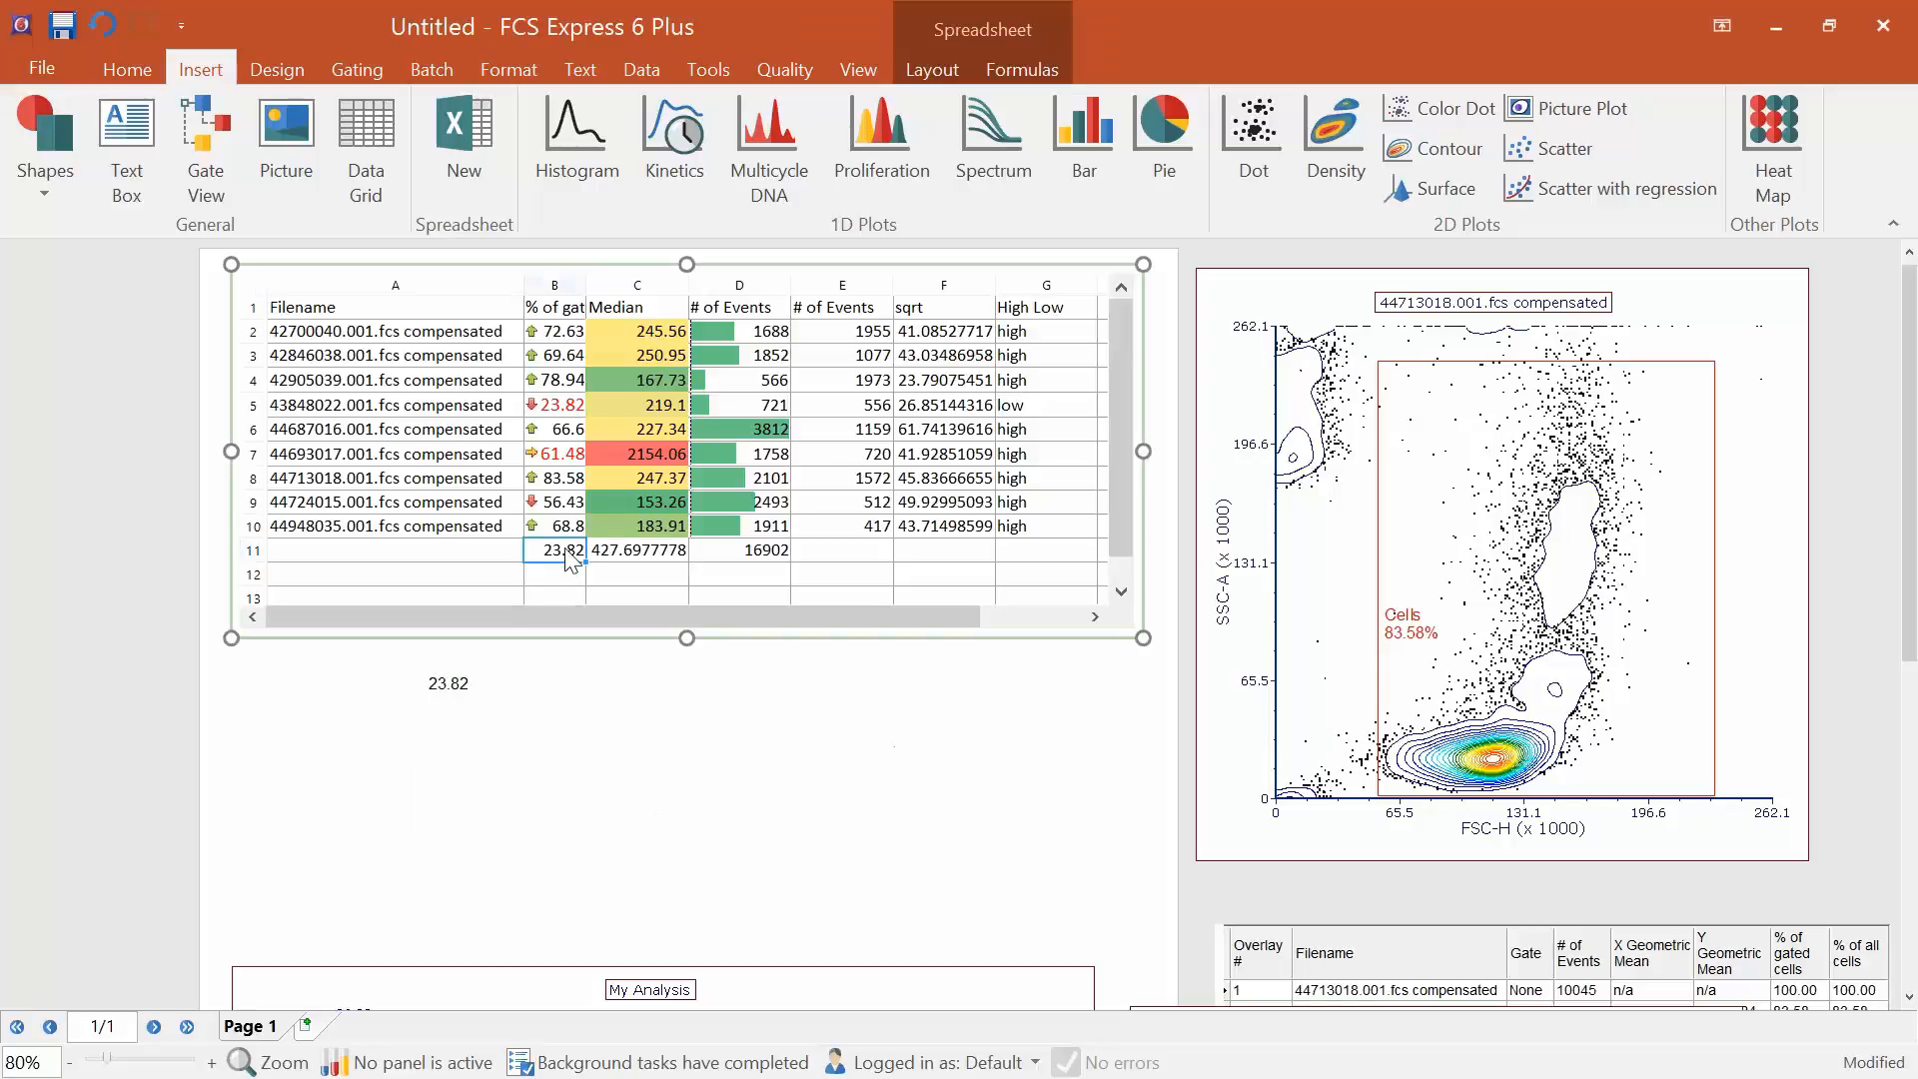
left_click(677, 556)
left_click(538, 680)
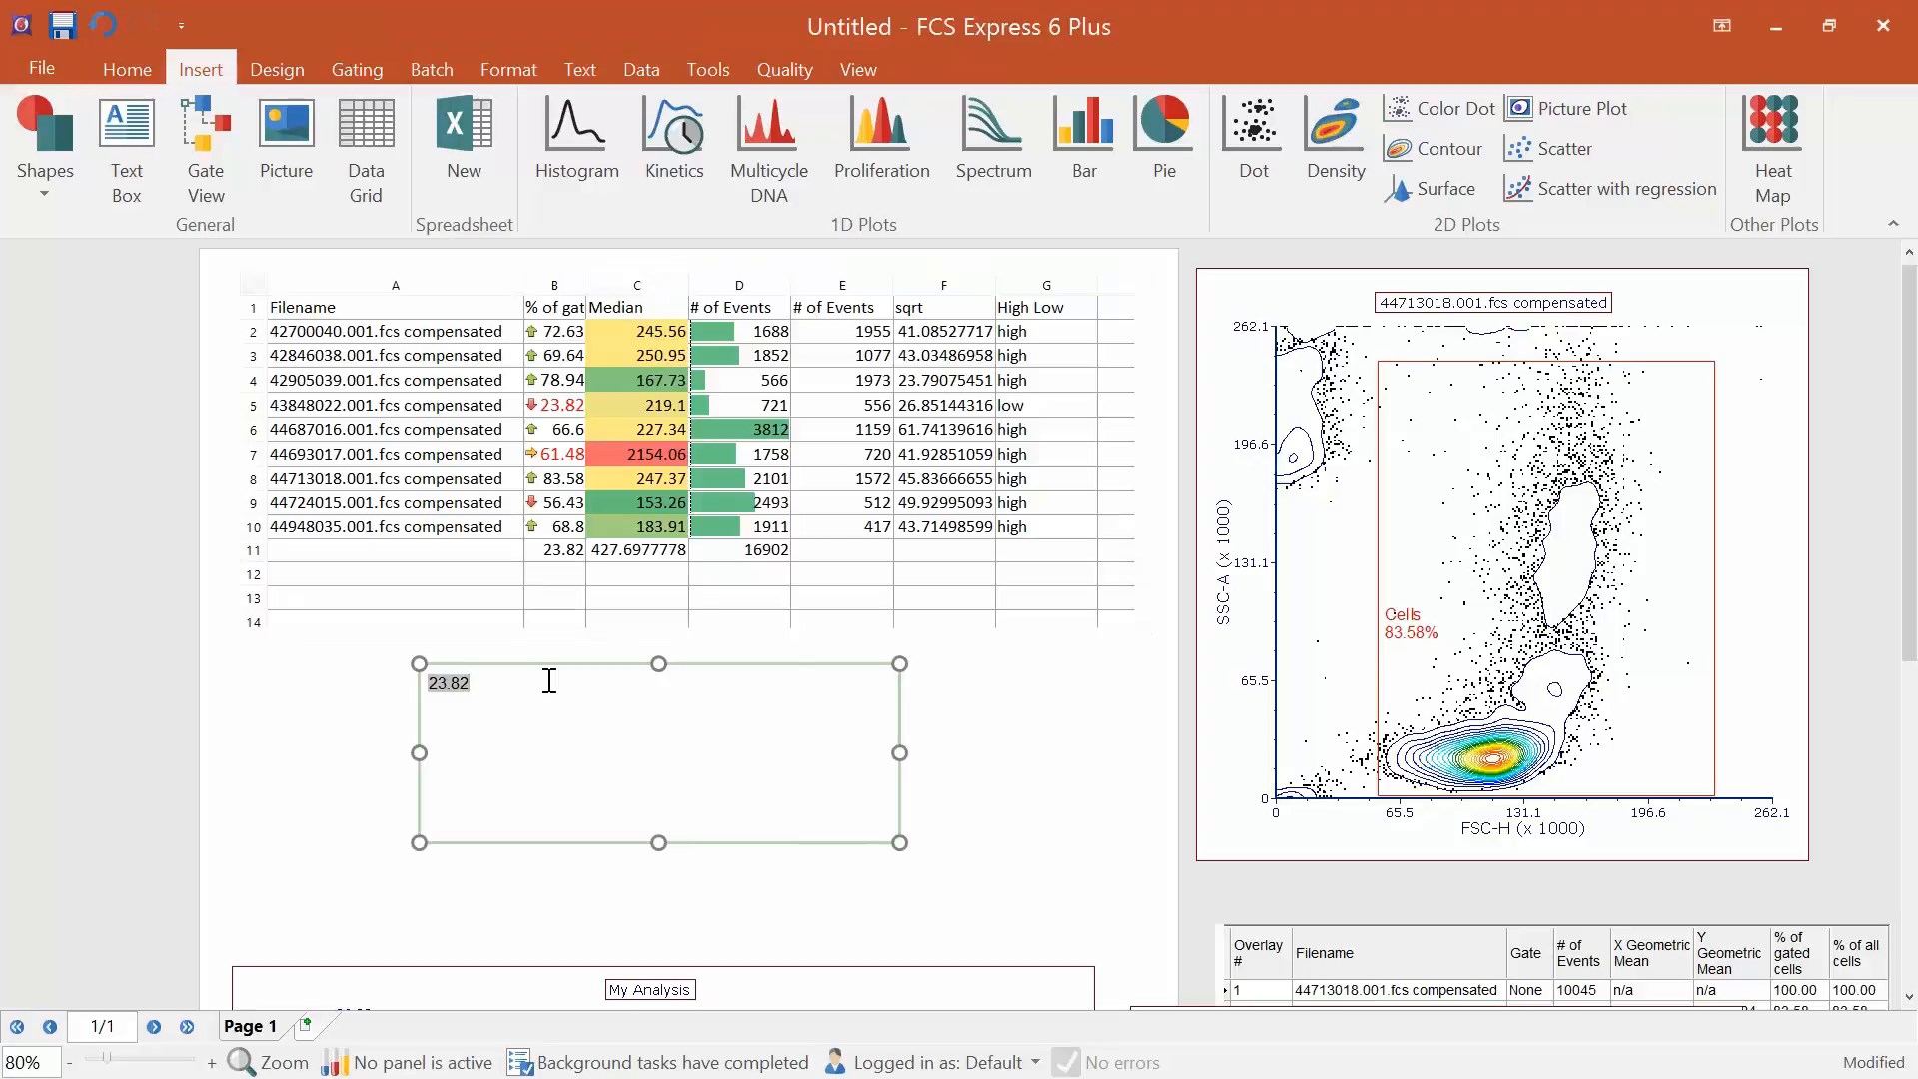
type("427.697777777778")
Shift the Cells gate on the 44713018.001.fcs plot slightly toward lower FSC-H.
left_click(1093, 734)
mouse_move(1445, 711)
left_mouse_down()
mouse_move(1436, 664)
mouse_move(1428, 707)
left_mouse_up()
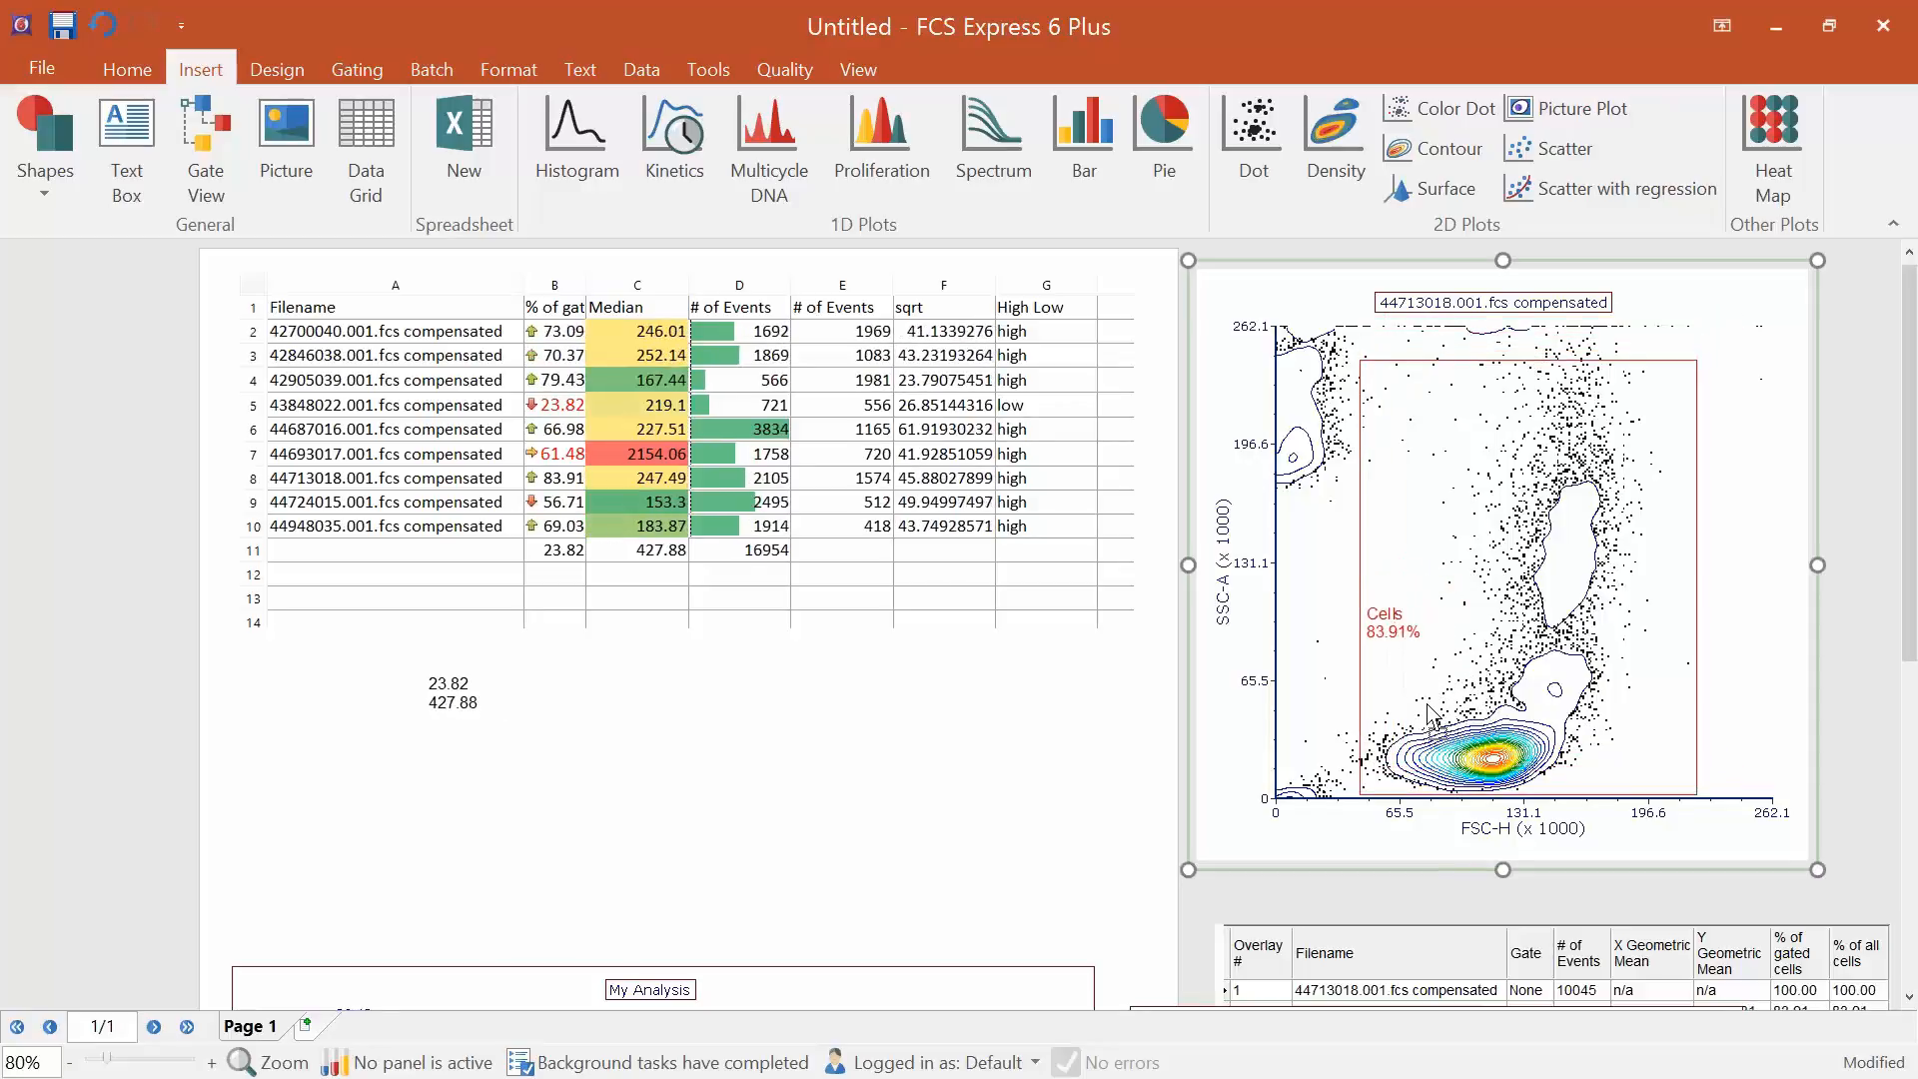
Delete the linked B11 minimum from the first line of the text box.
left_click(475, 699)
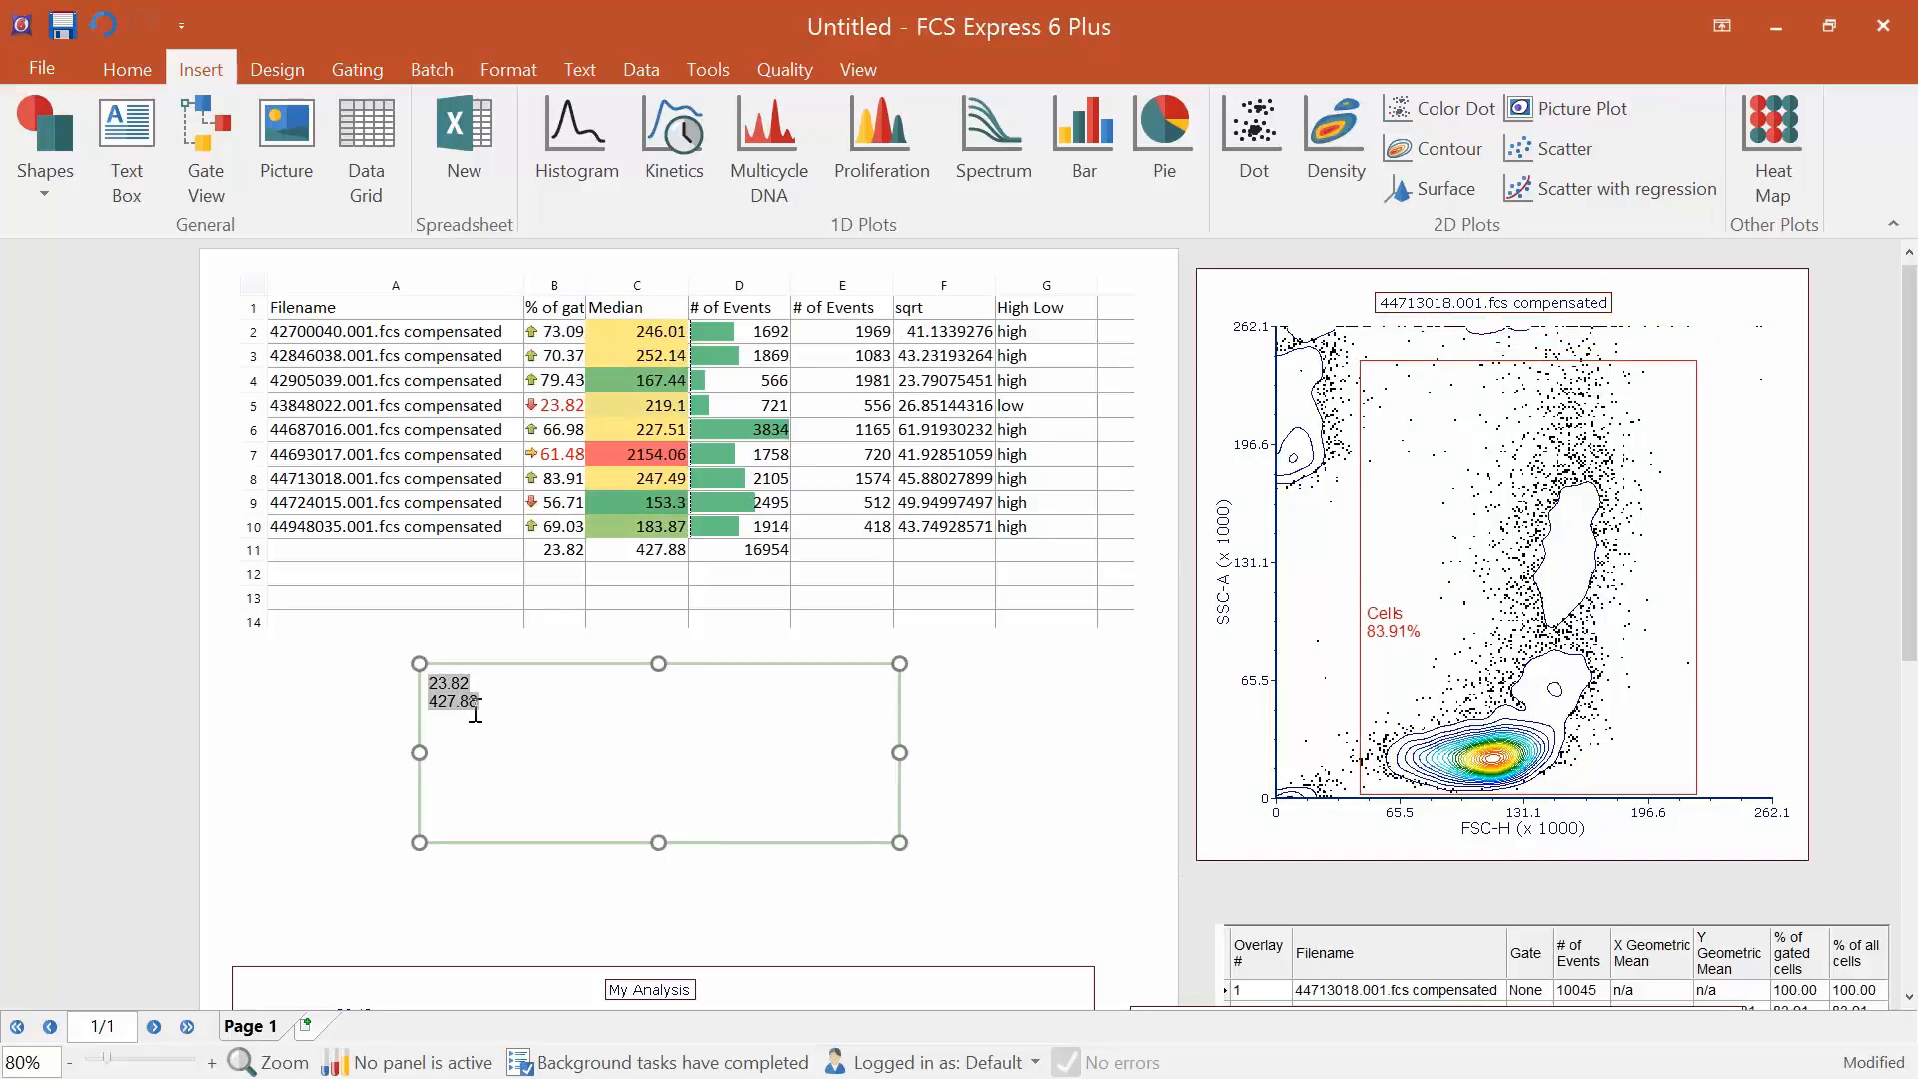
left_click_drag(483, 689, 423, 683)
key("Delete")
left_click(390, 740)
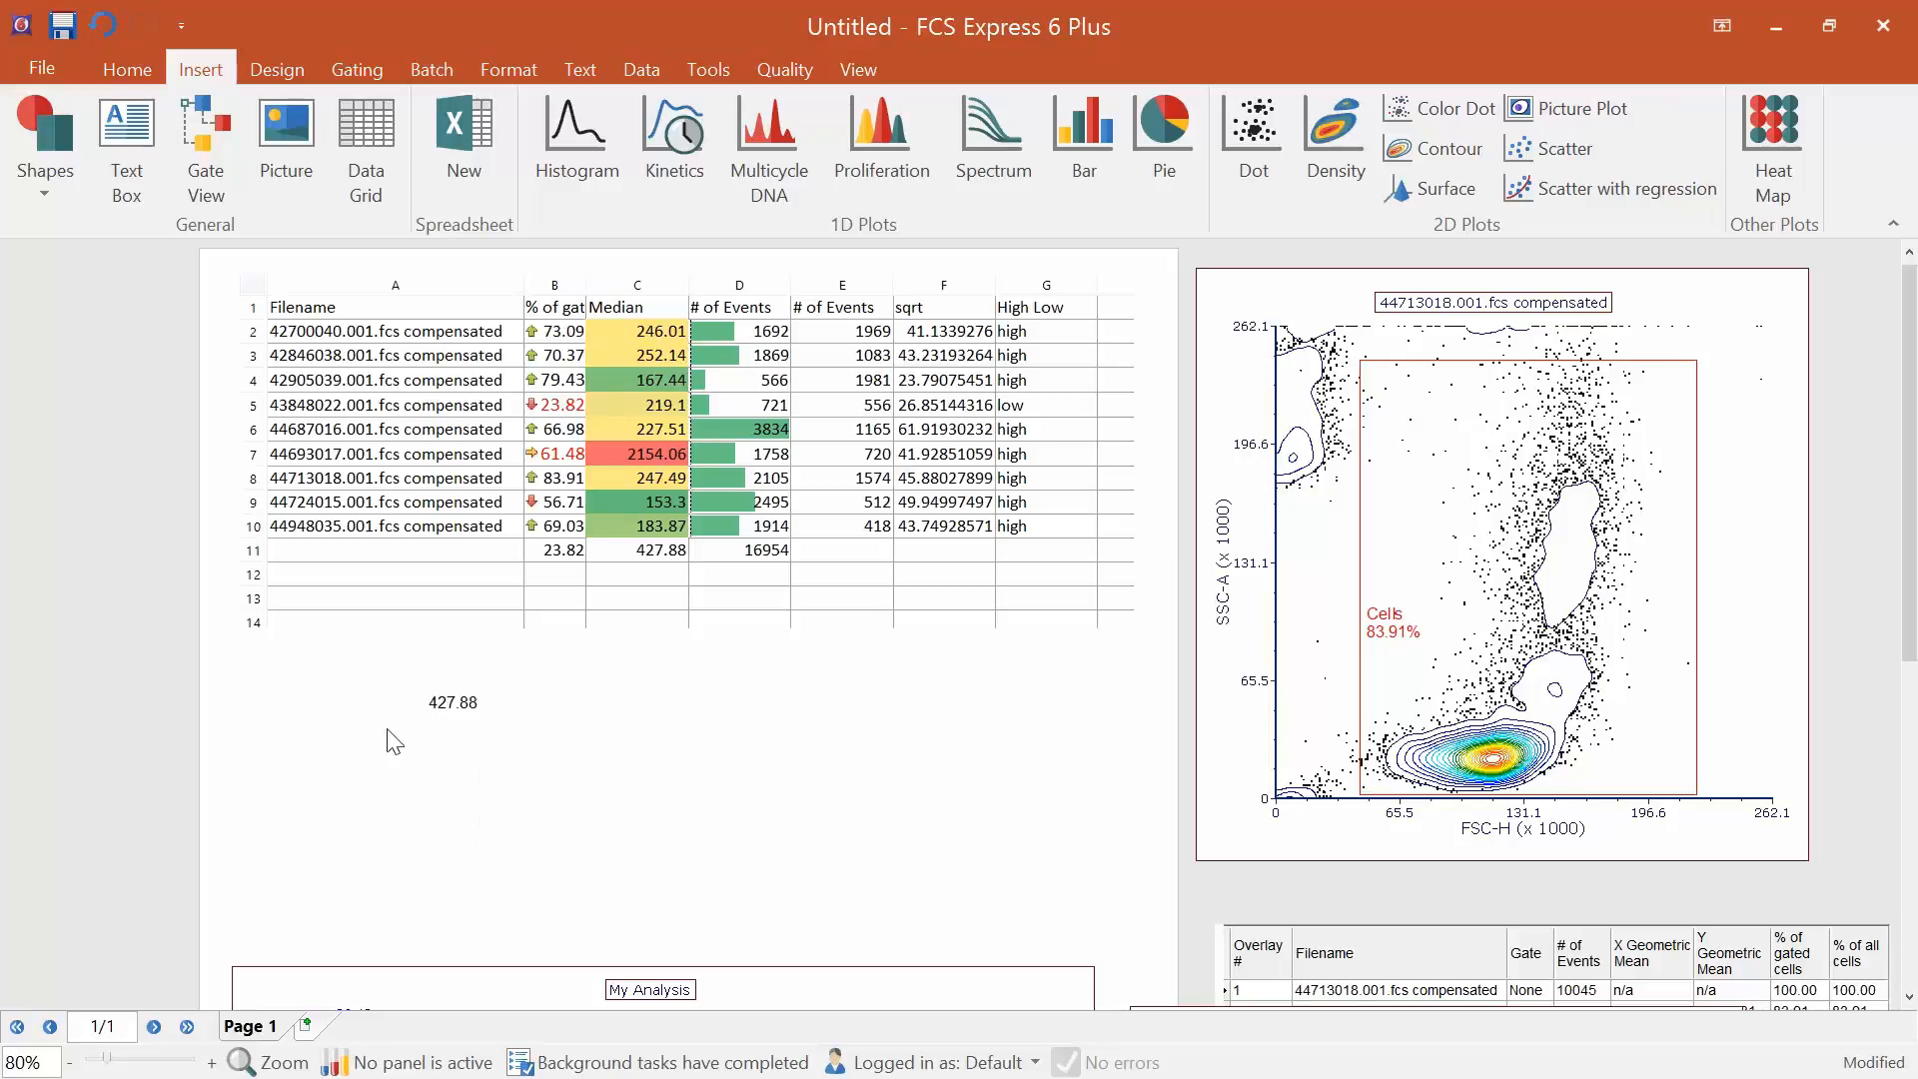
Insert a Spreadsheet Cell Value token for cell D11 of My Analysis below the Median average in the text box.
left_click(518, 689)
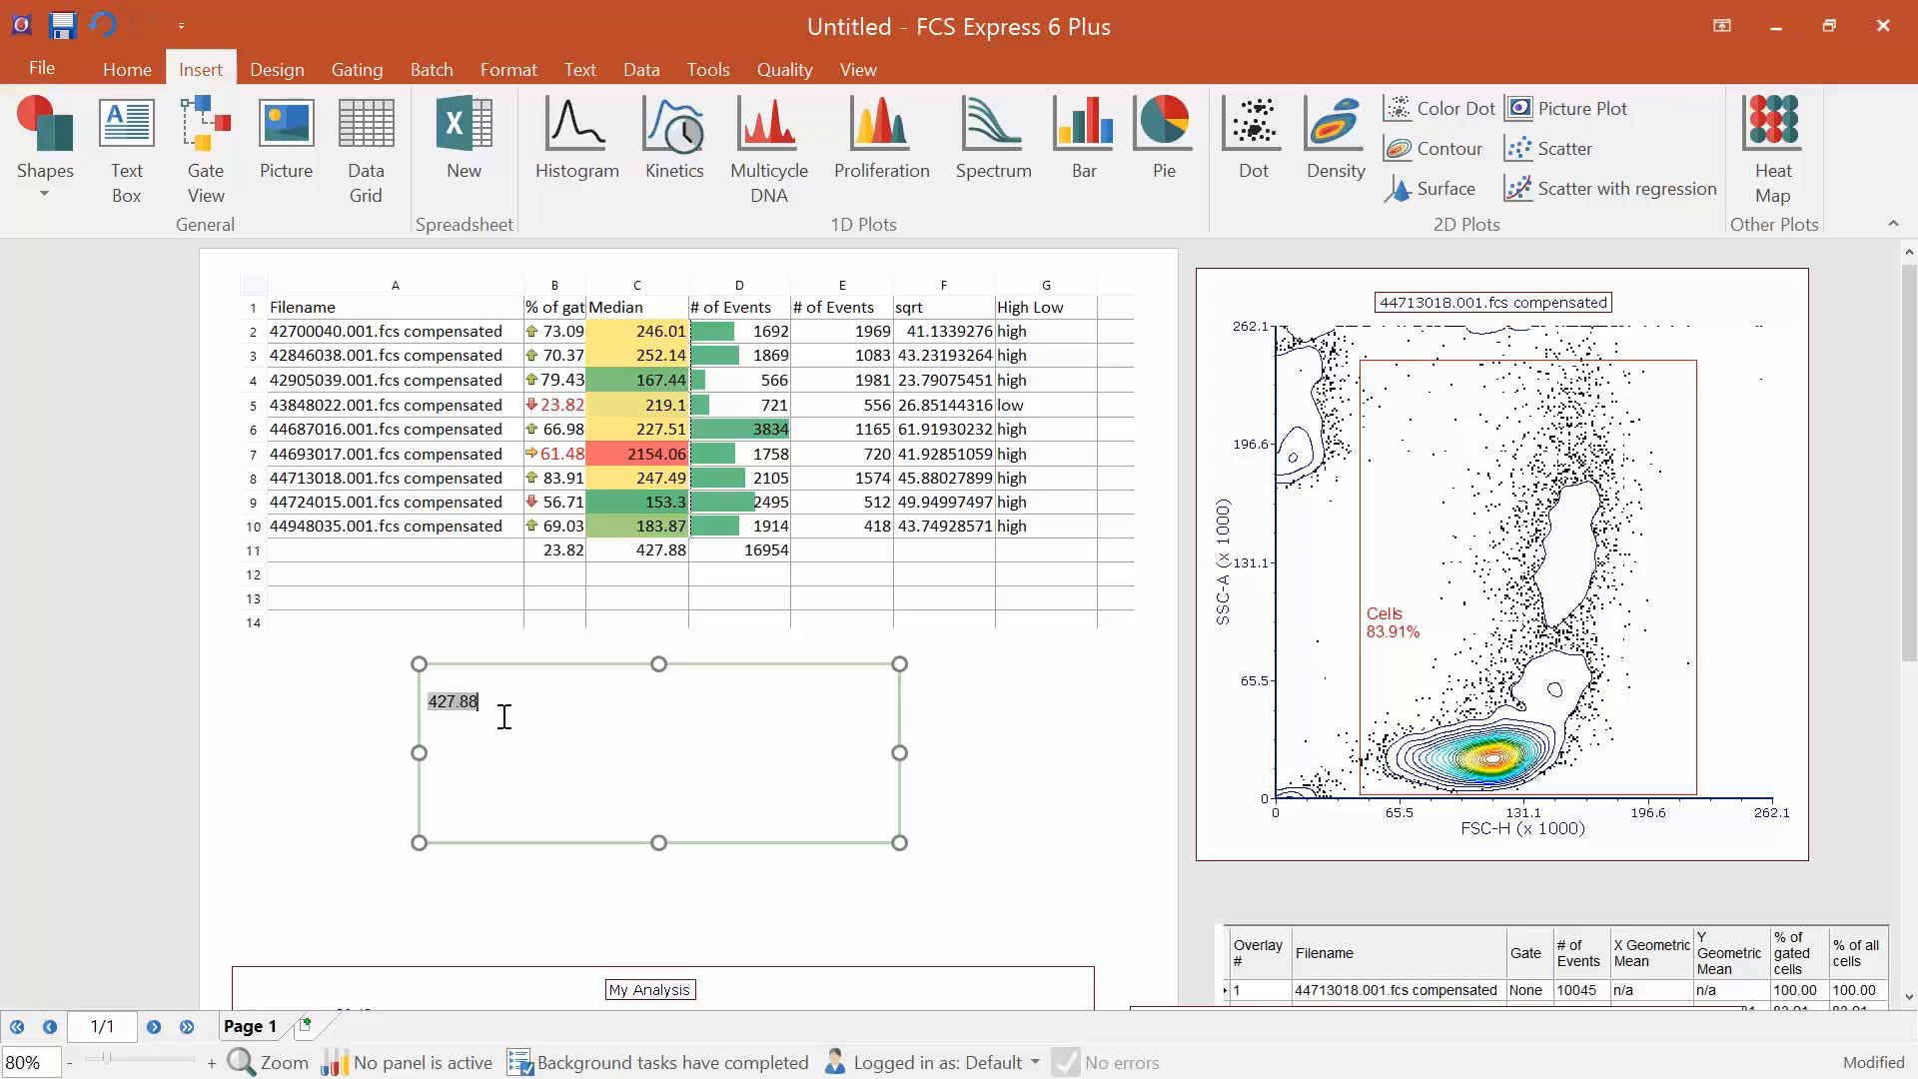
key("Return")
right_click(446, 736)
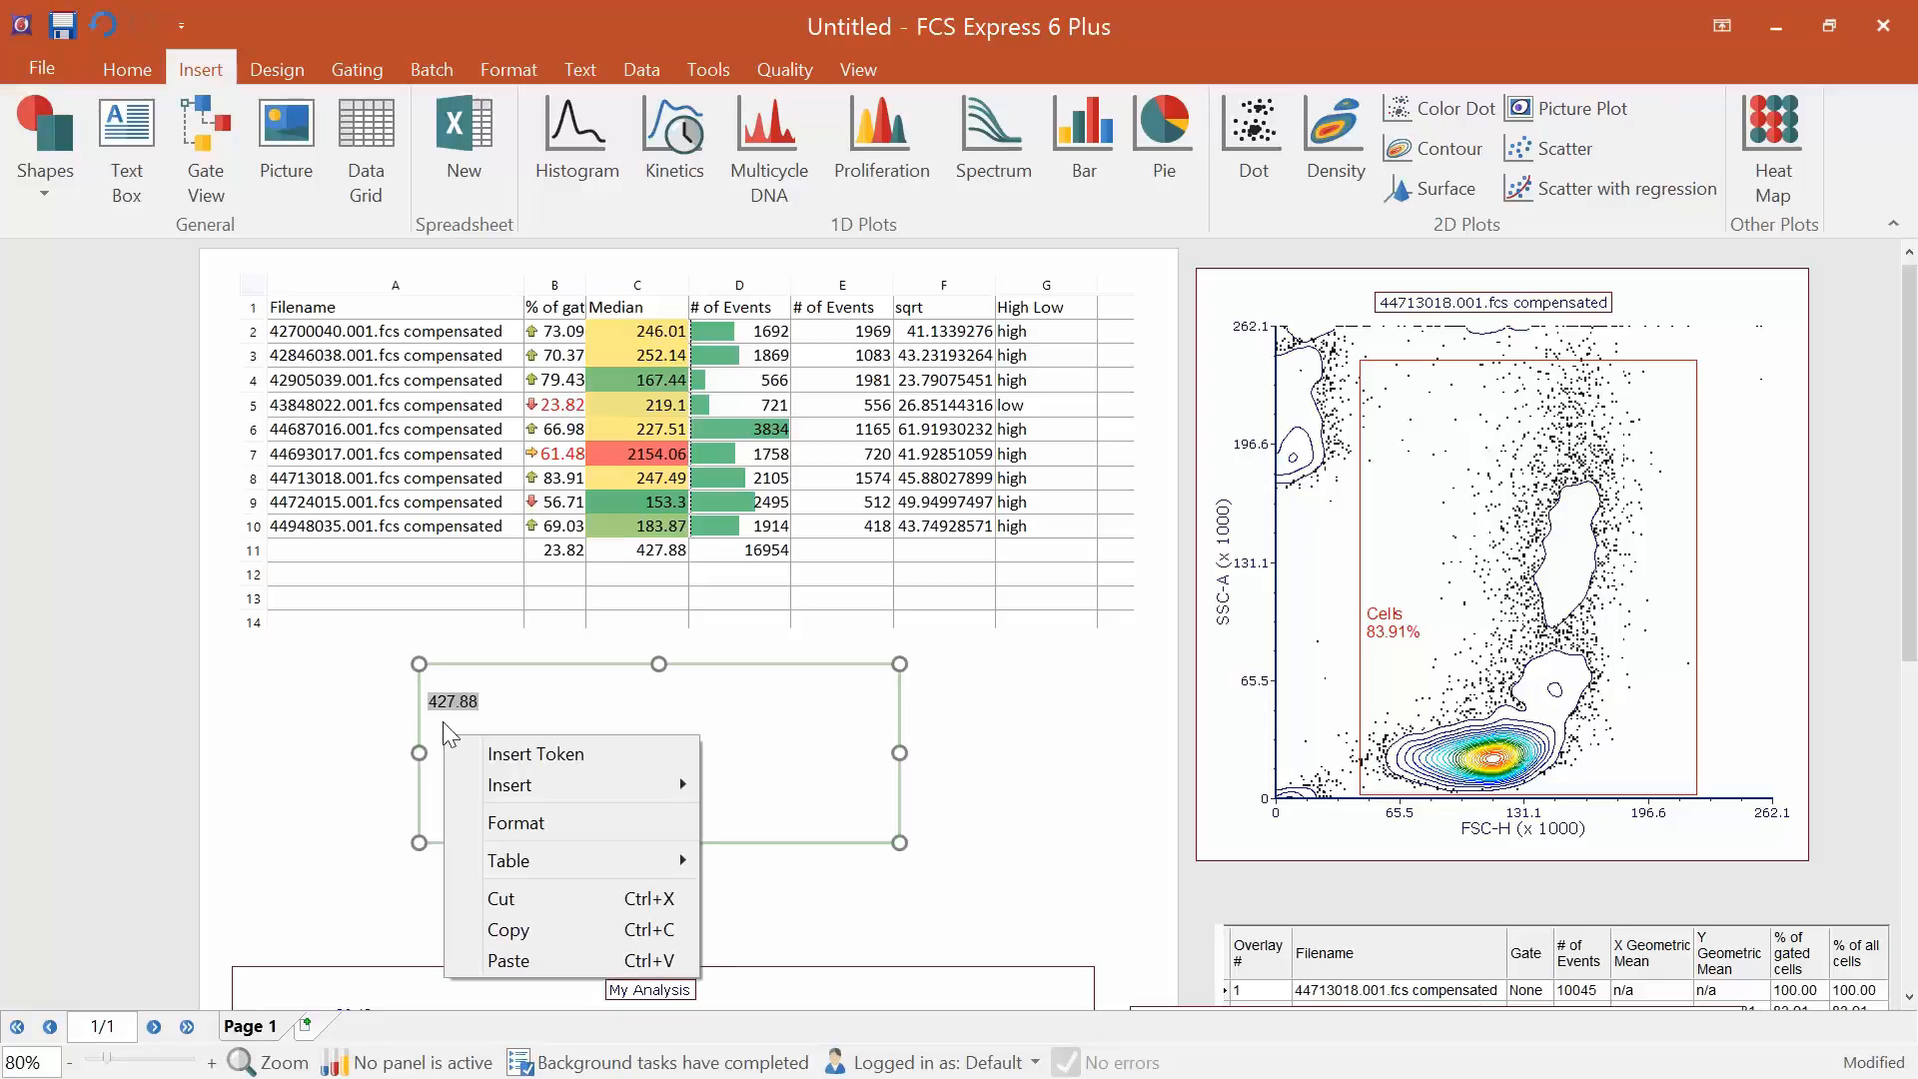
left_click(531, 753)
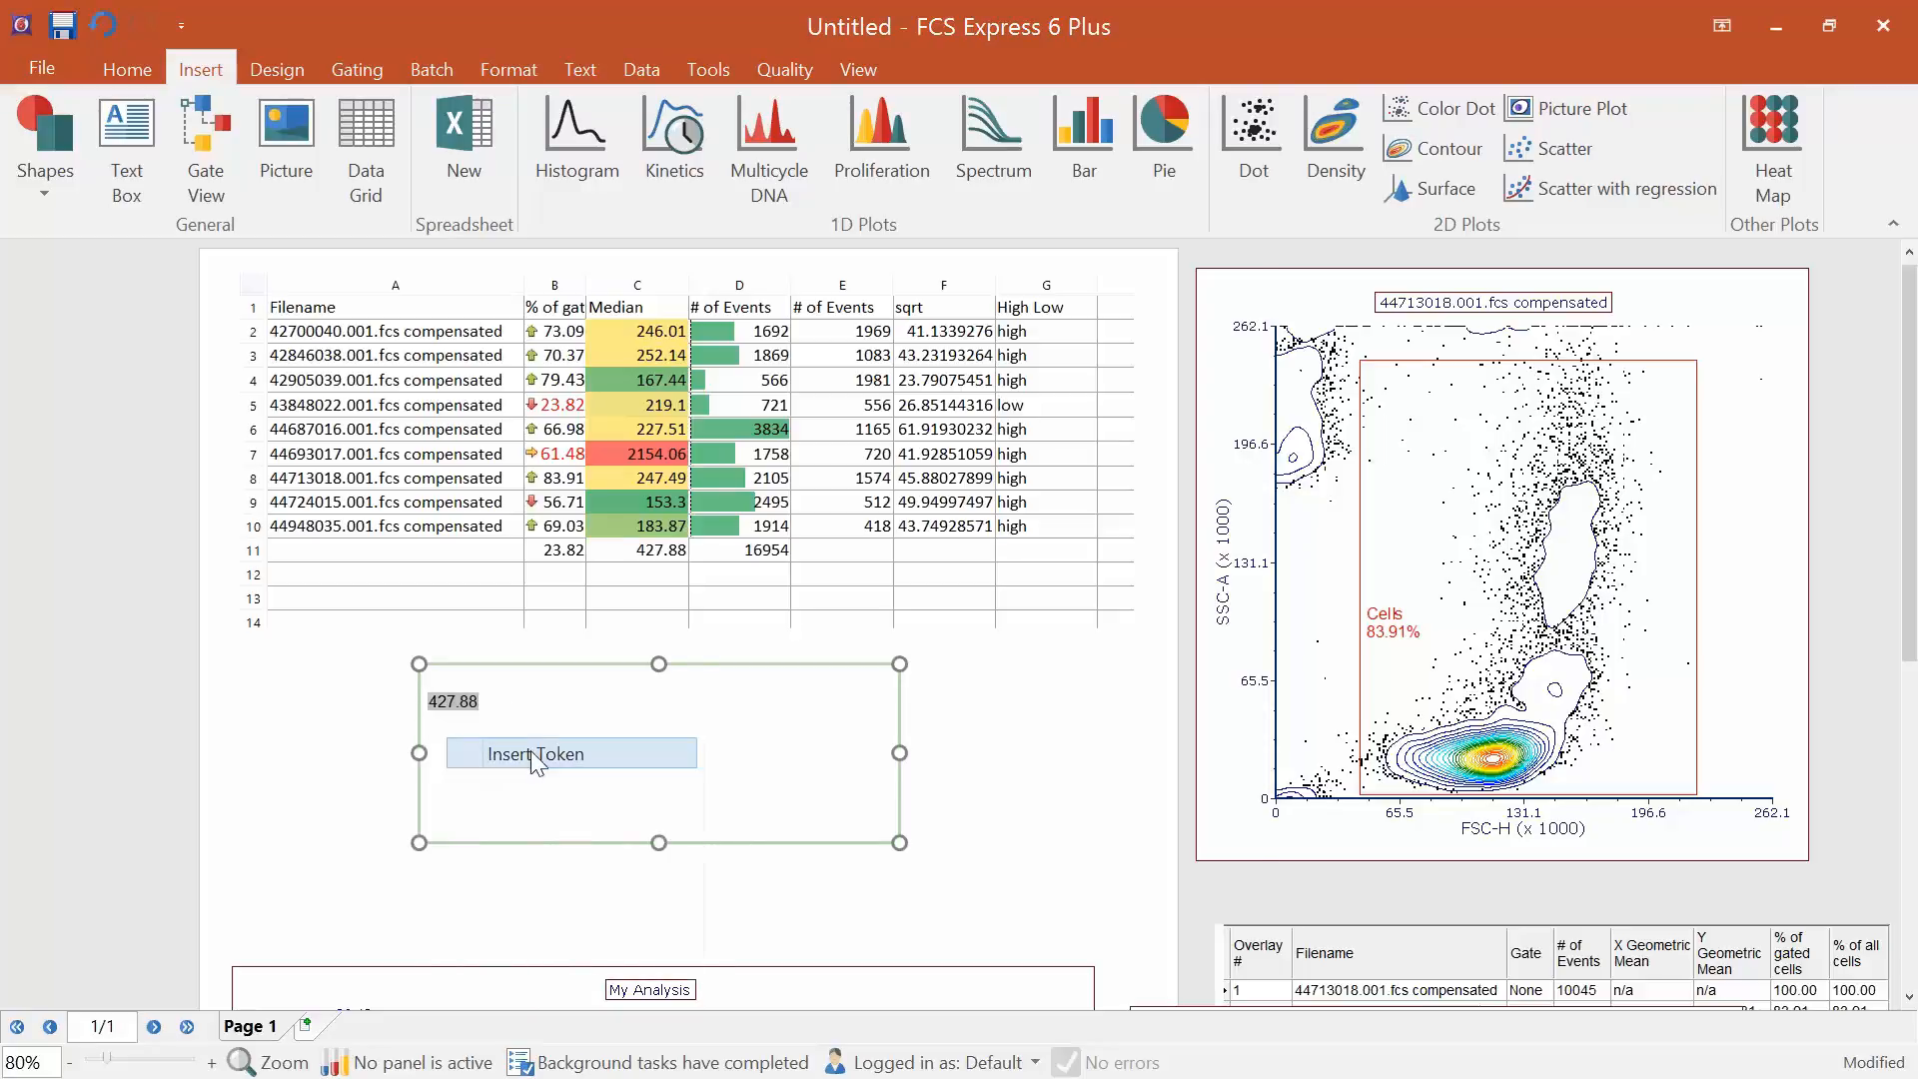
left_click(781, 671)
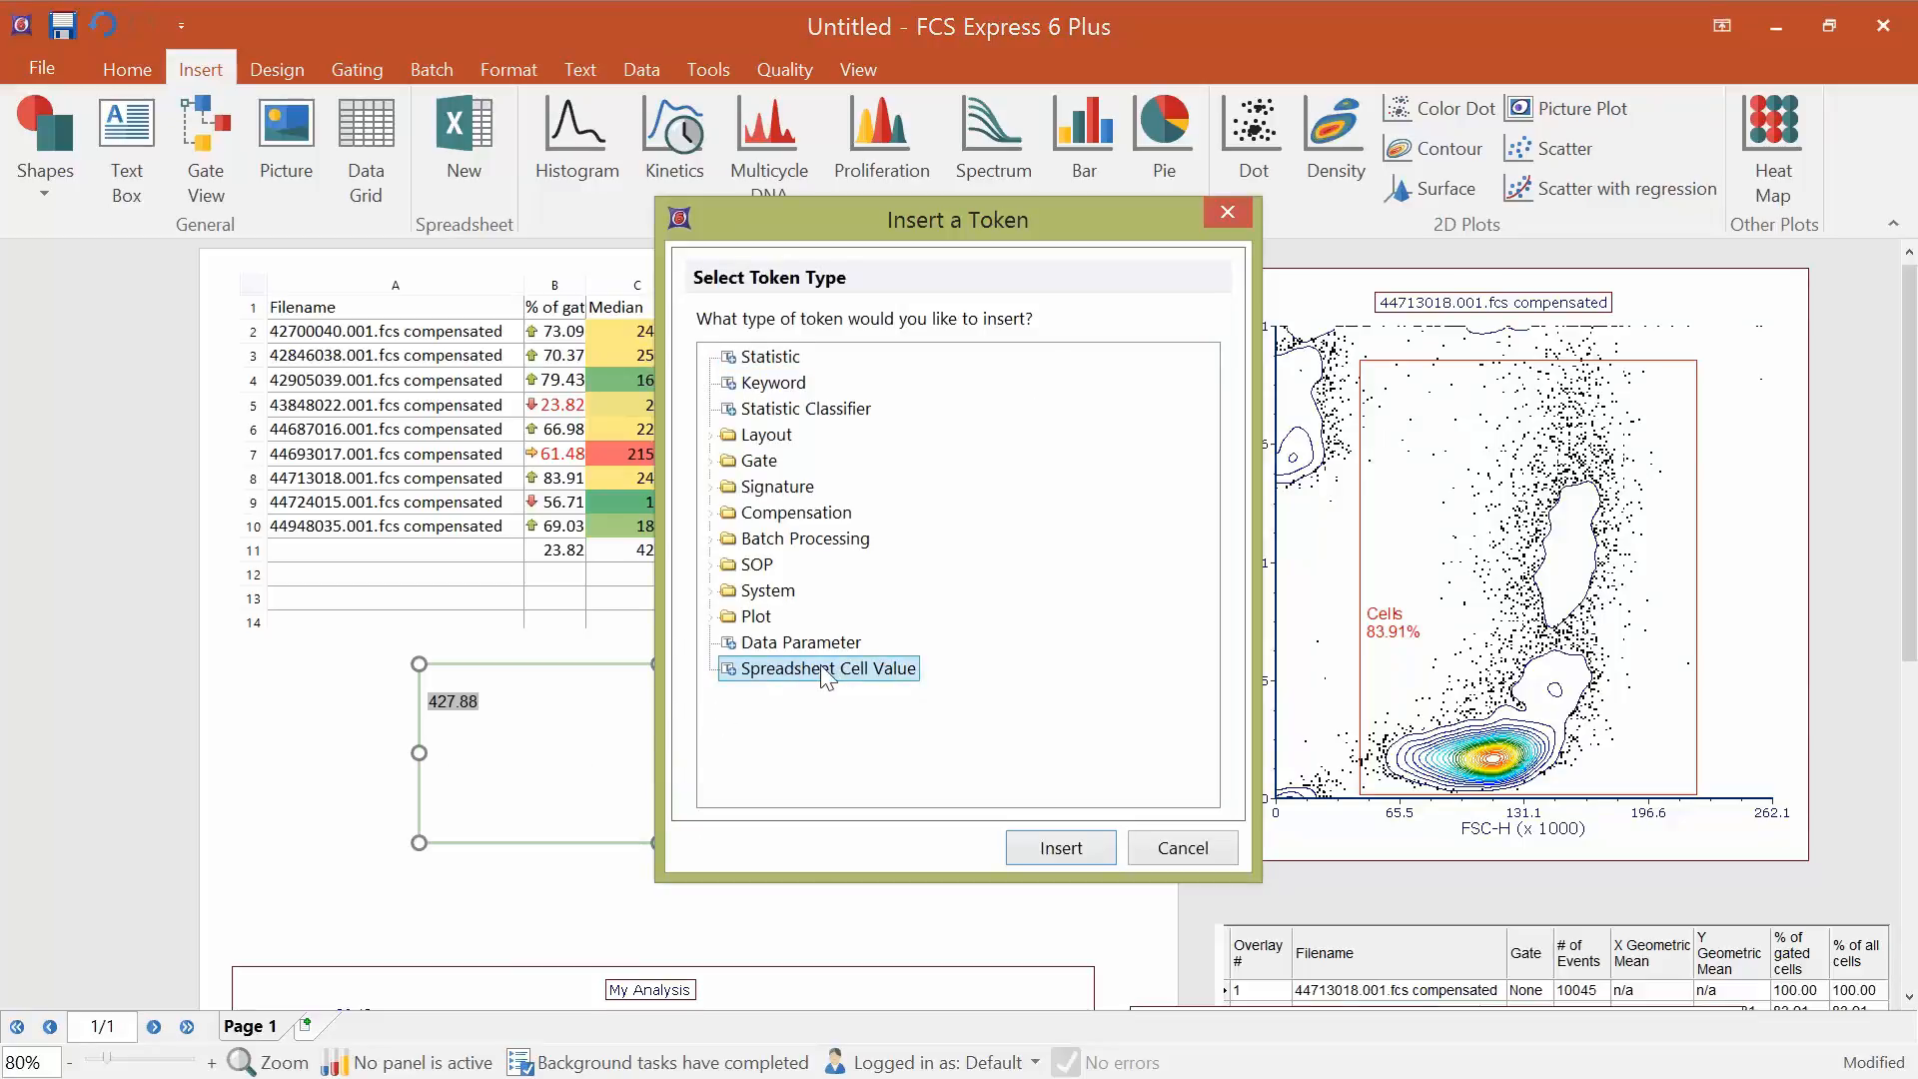
left_click(1049, 851)
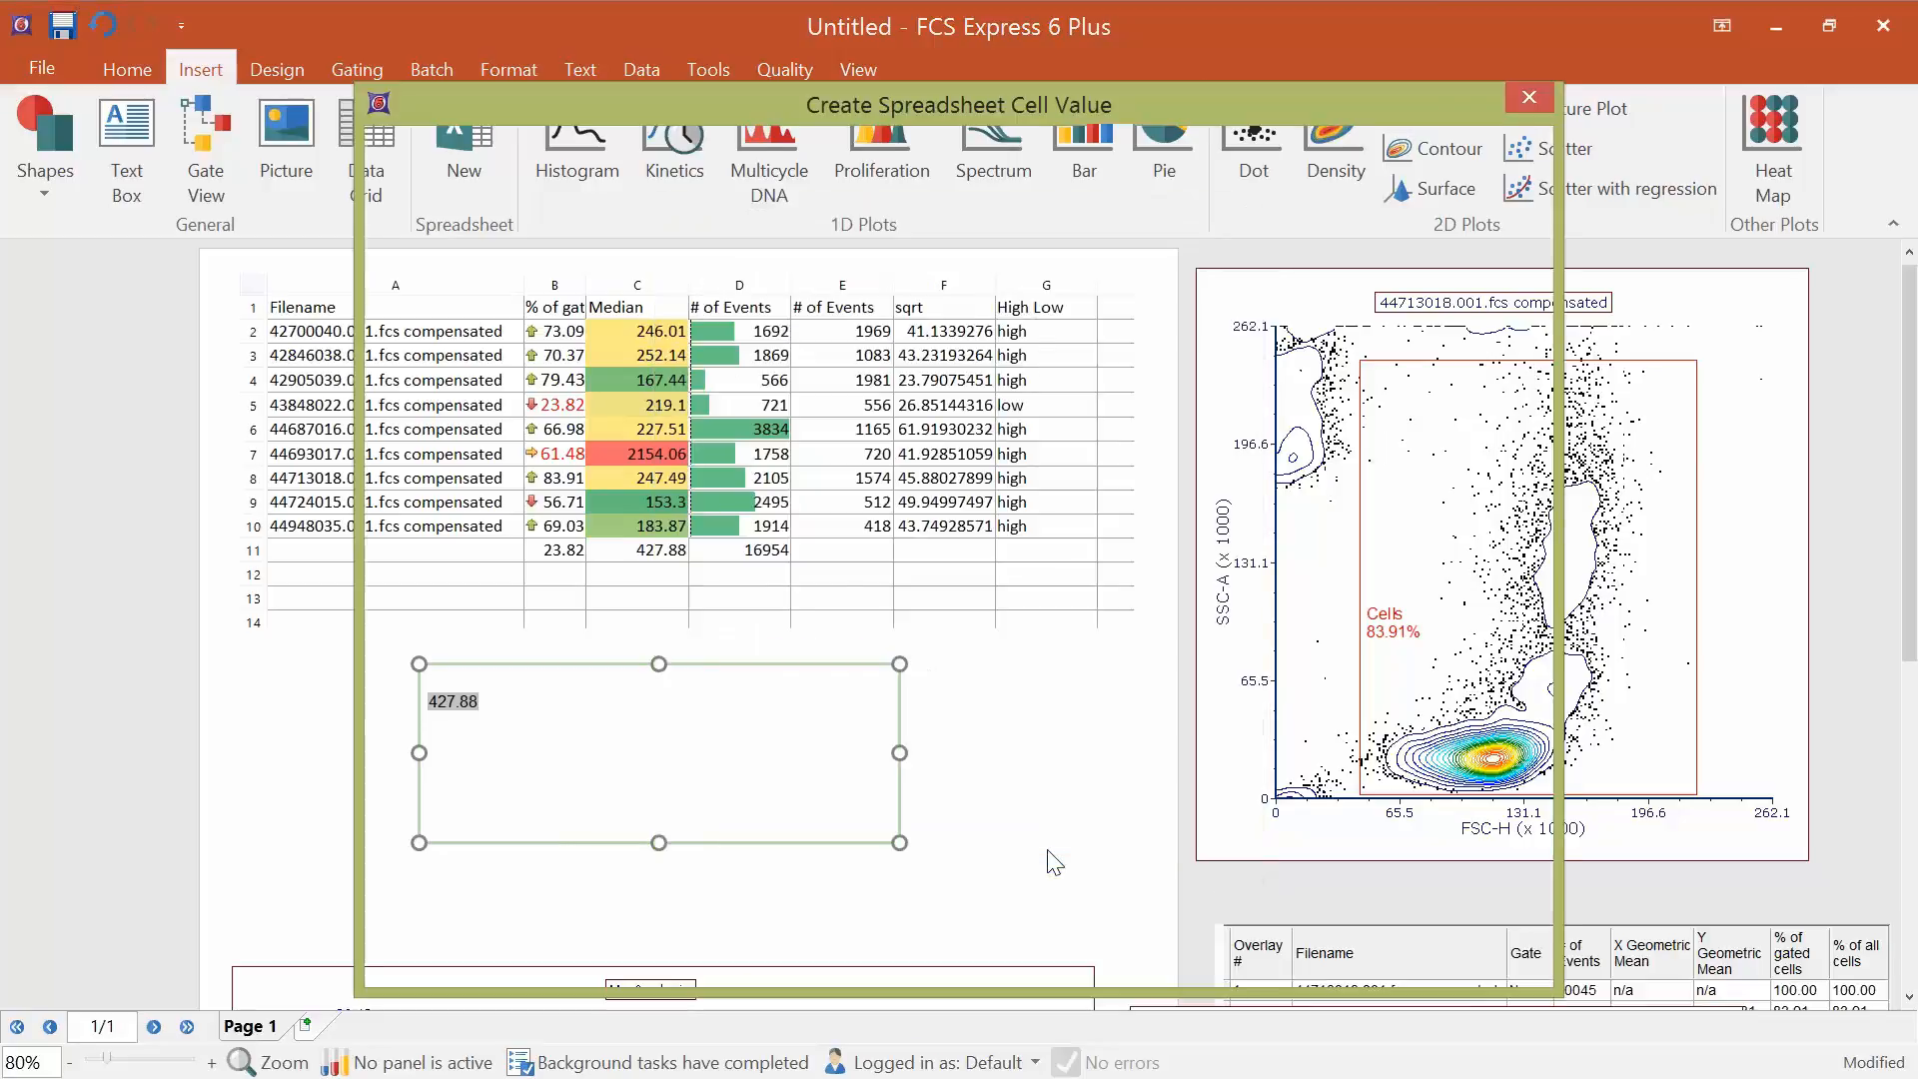
left_click(813, 444)
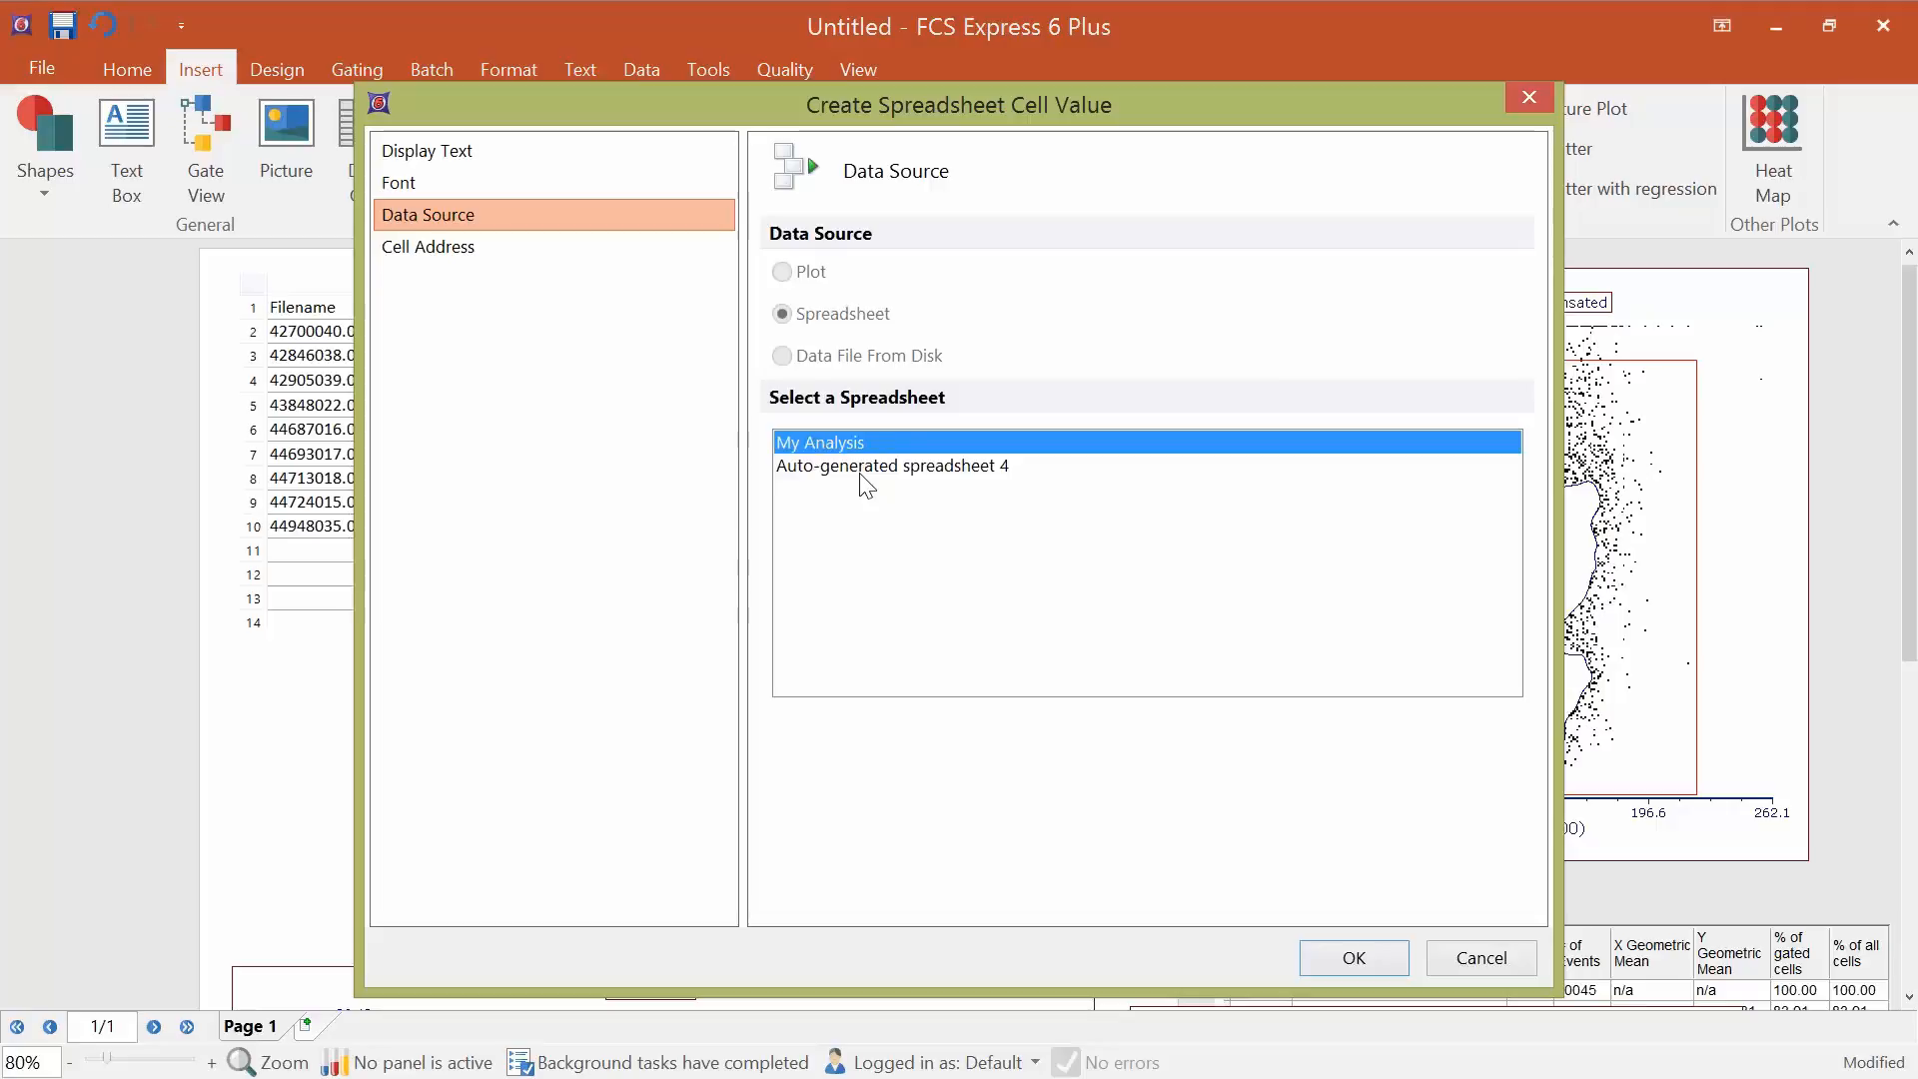
left_click(427, 248)
left_click_drag(659, 100, 1087, 76)
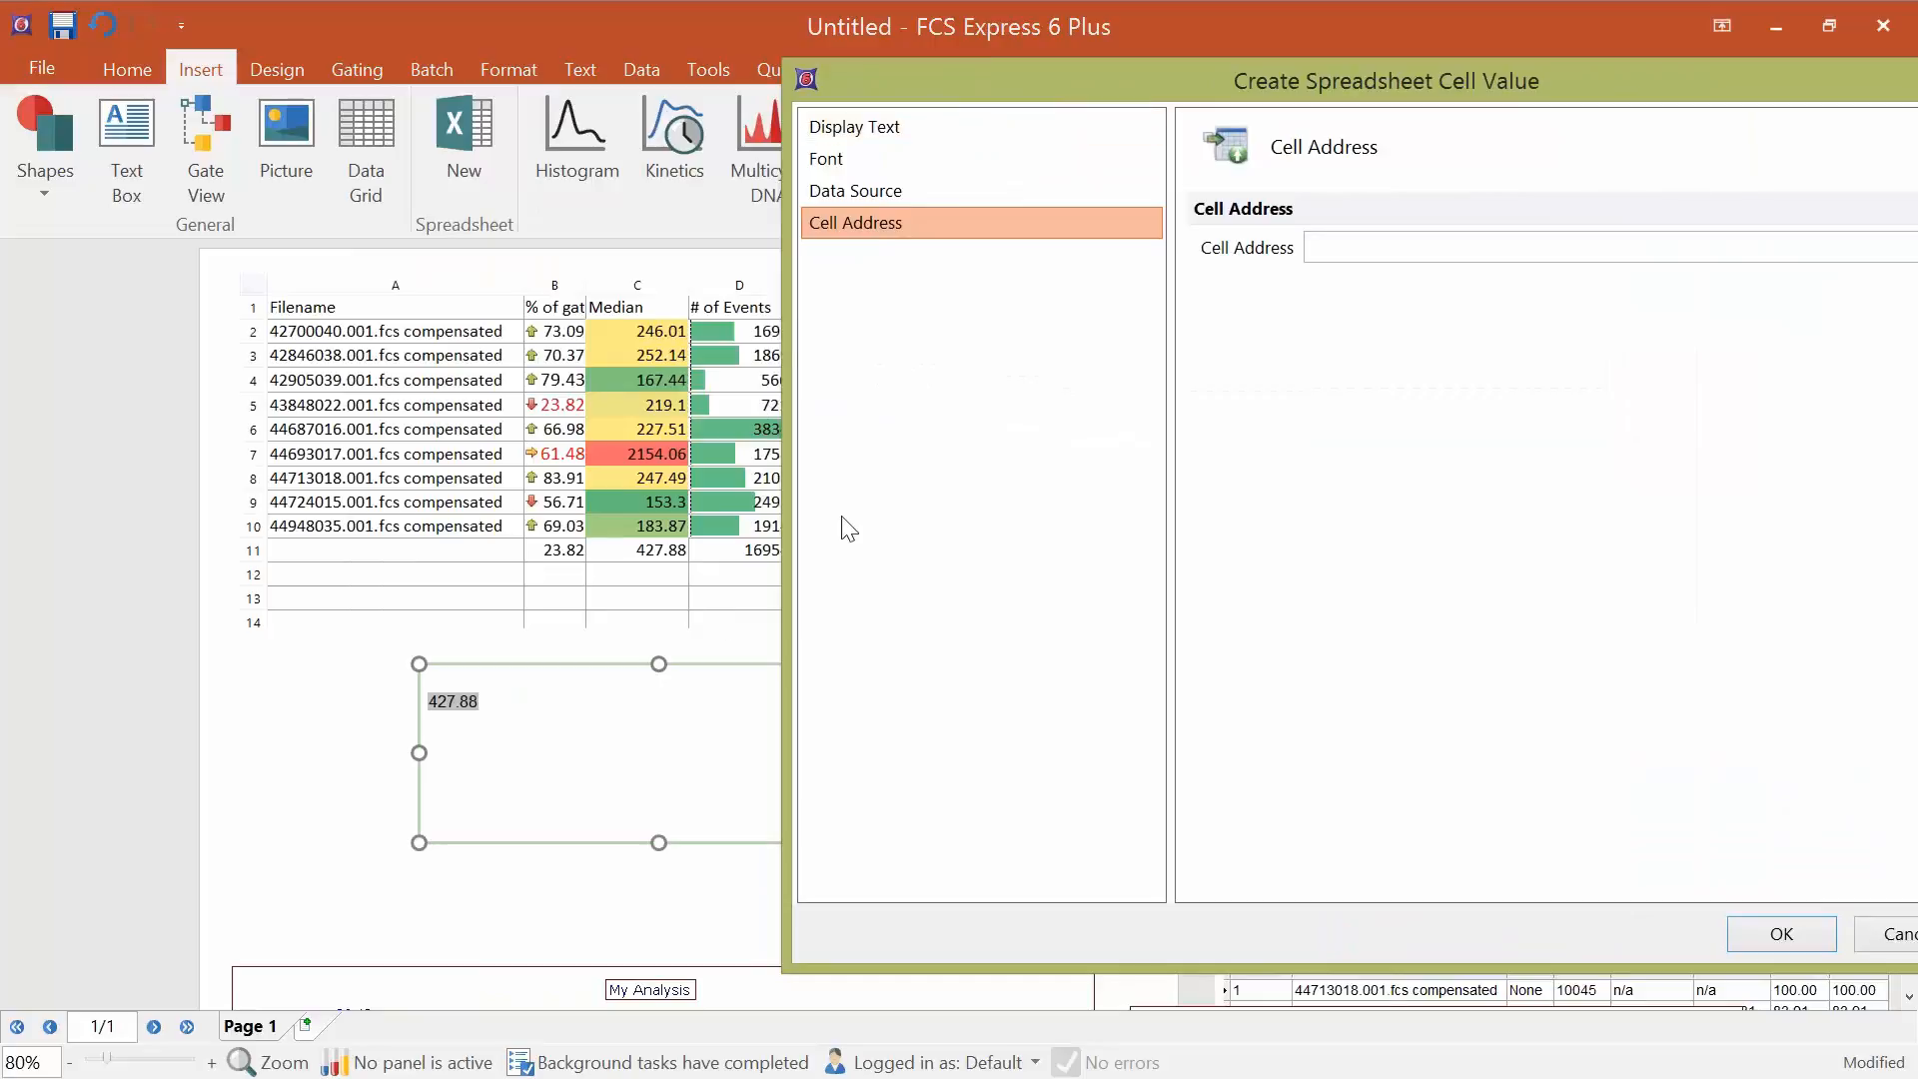
left_click(1782, 933)
left_click(274, 828)
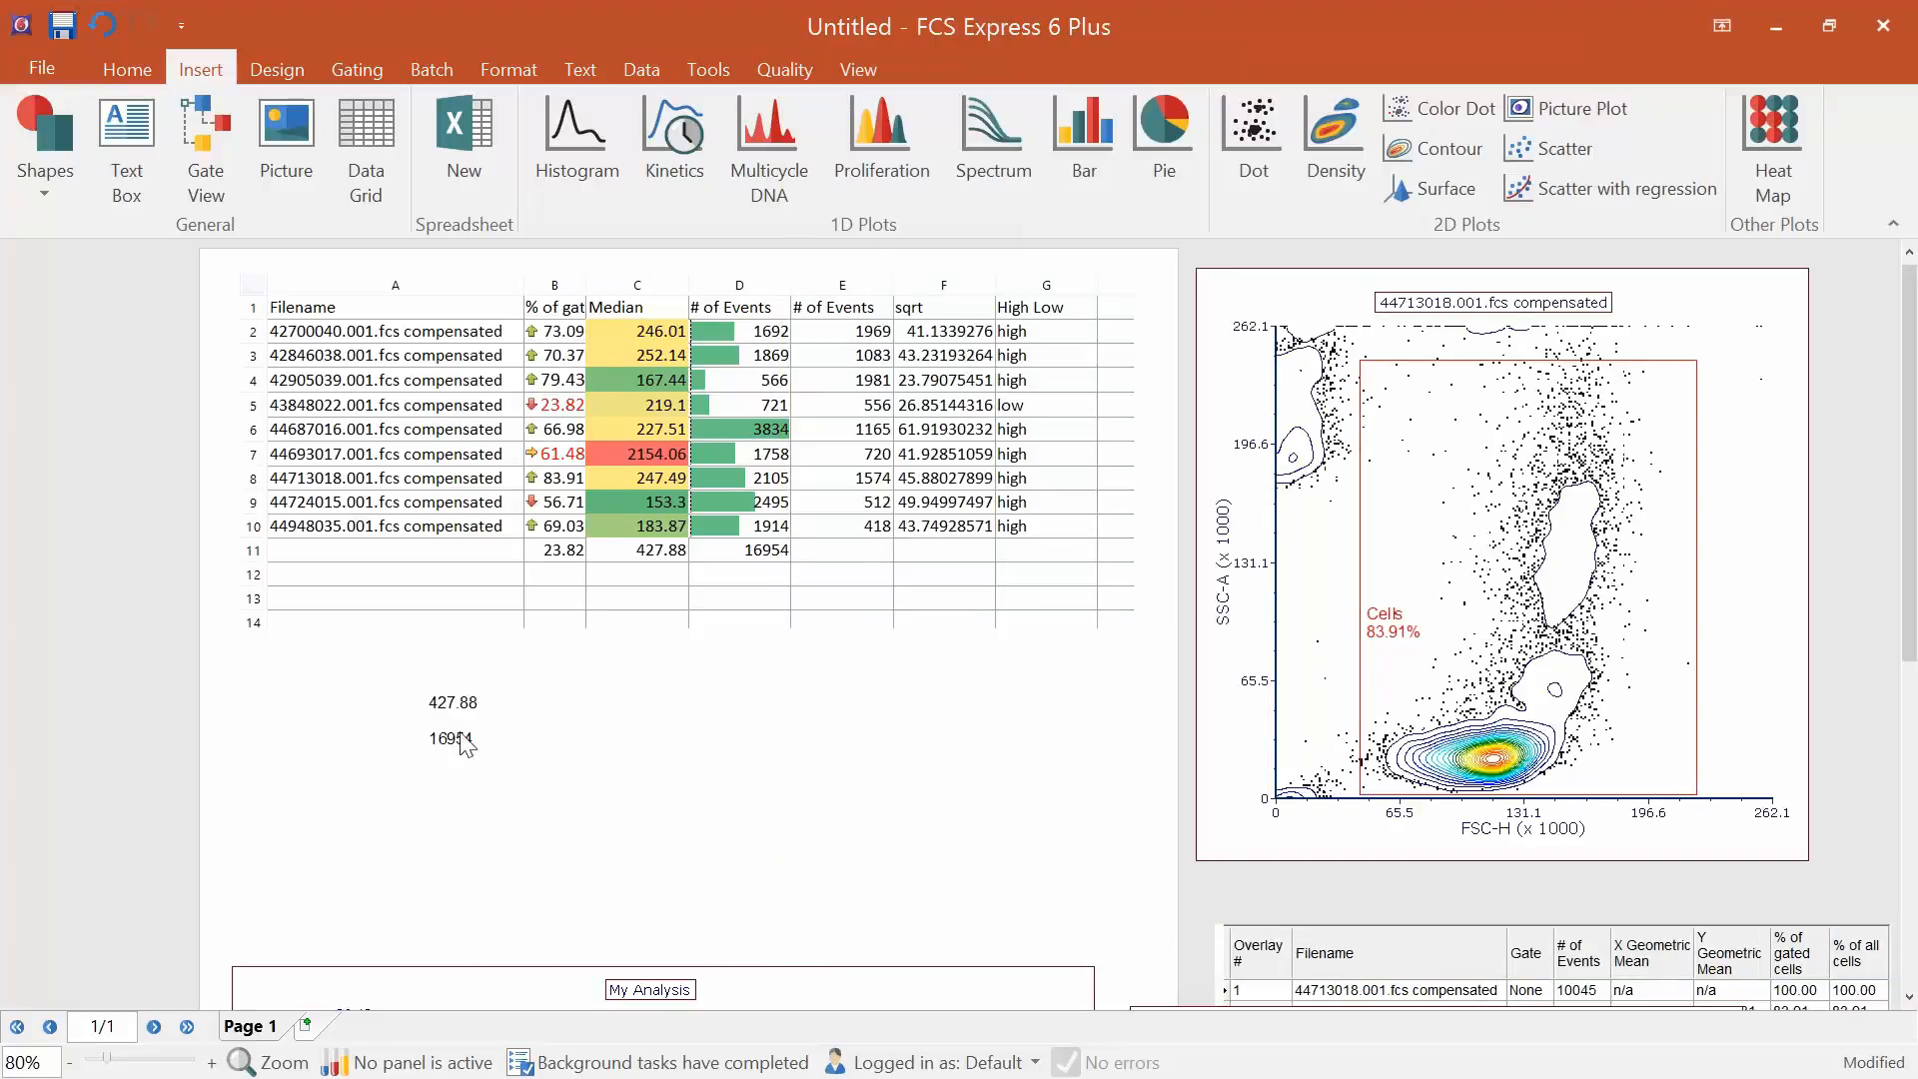
Shift the Cells gate toward lower FSC-H and higher SSC-A, and place a copy of the text box beside the original.
left_click_drag(1458, 674, 557, 752)
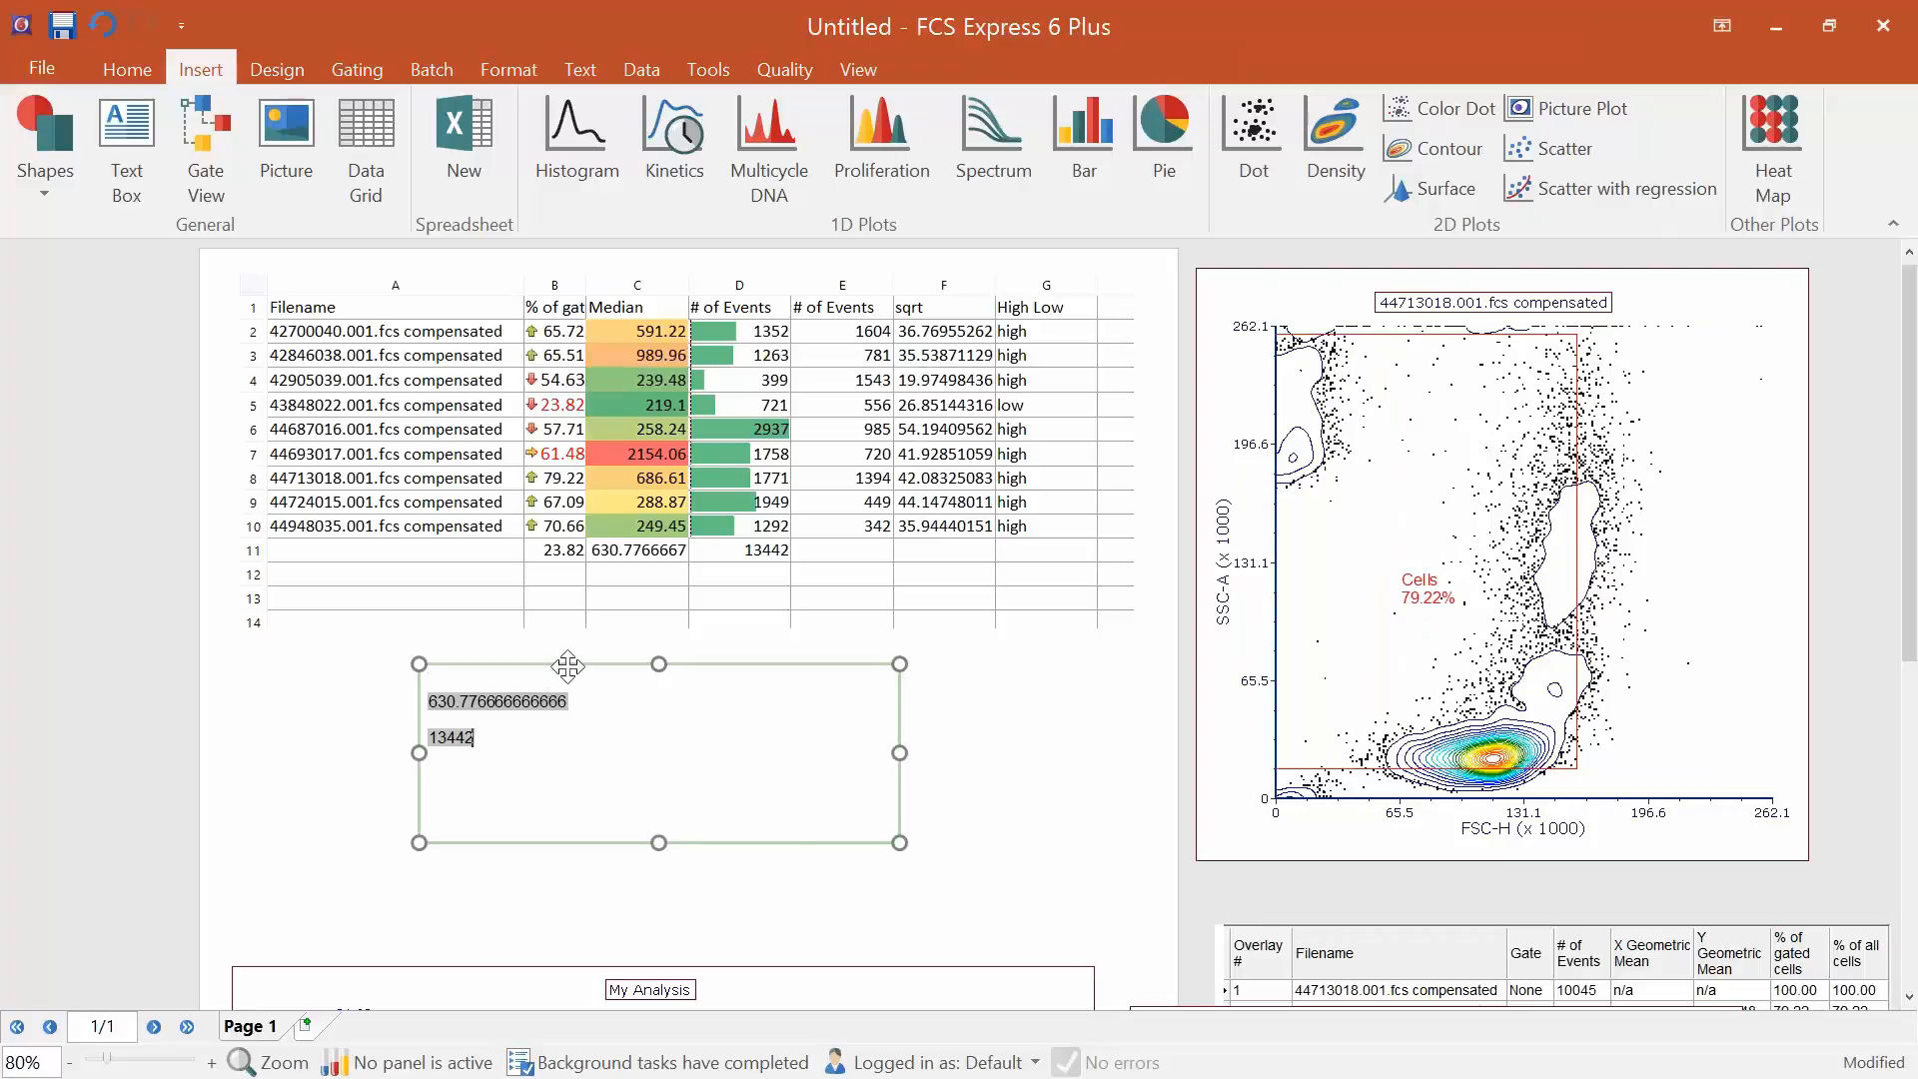
left_click(560, 663)
left_click_drag(556, 663, 844, 650)
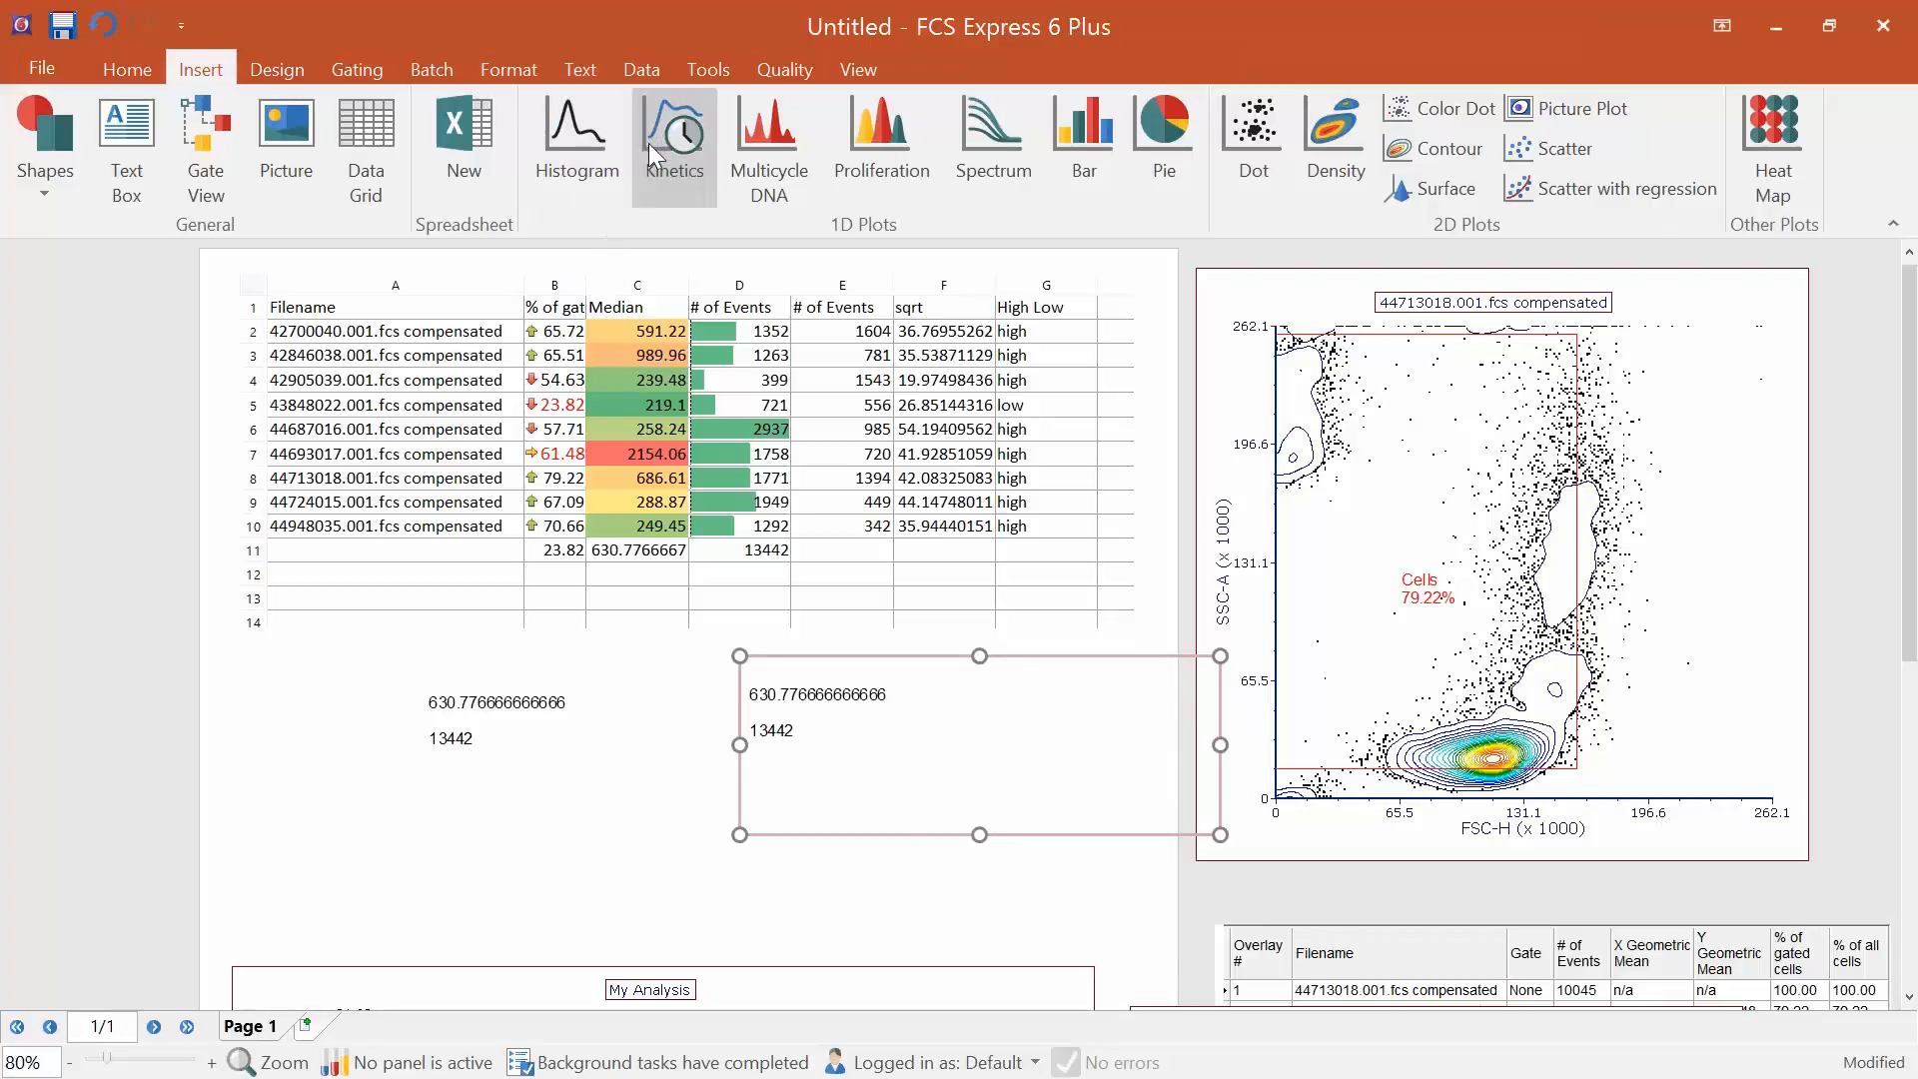
Add an Export To Excel (Column Mode) report to the batch actions, saving to a new file named test on the Desktop.
left_click(423, 69)
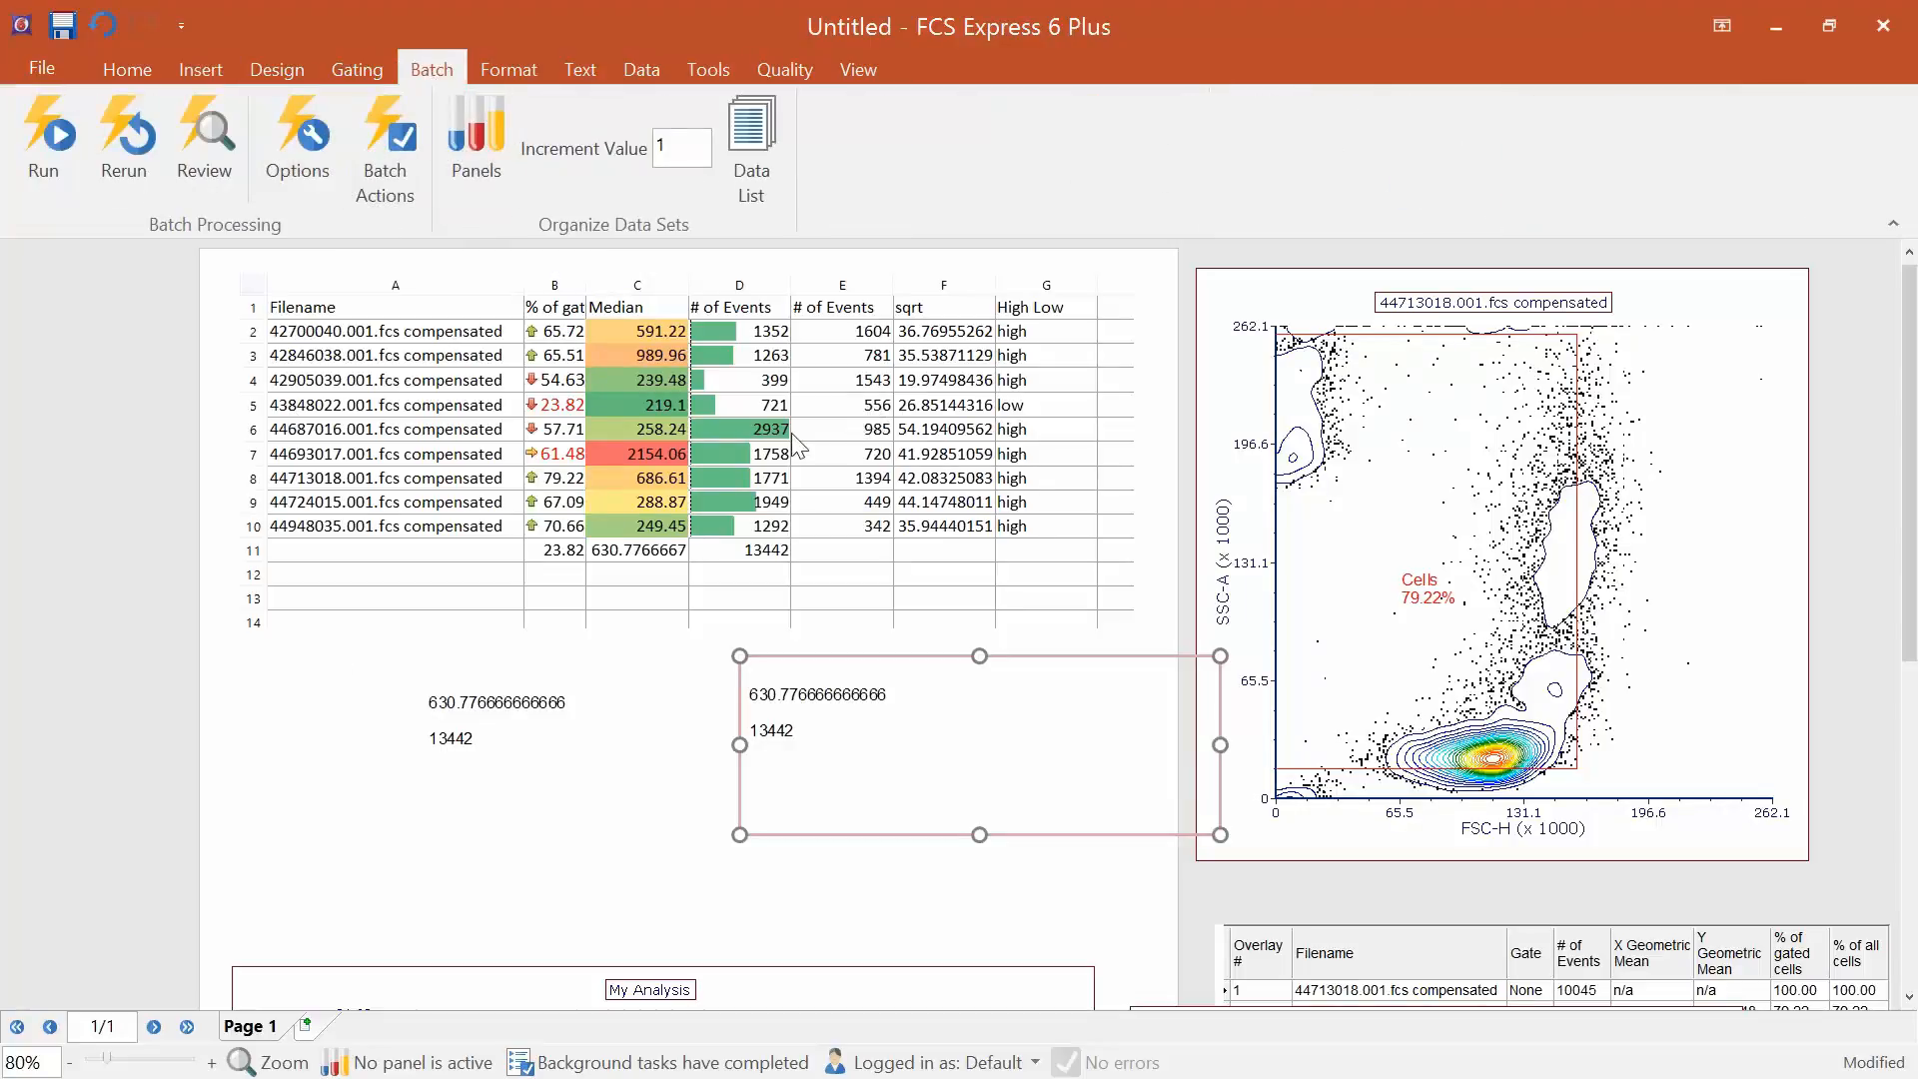
left_click(381, 147)
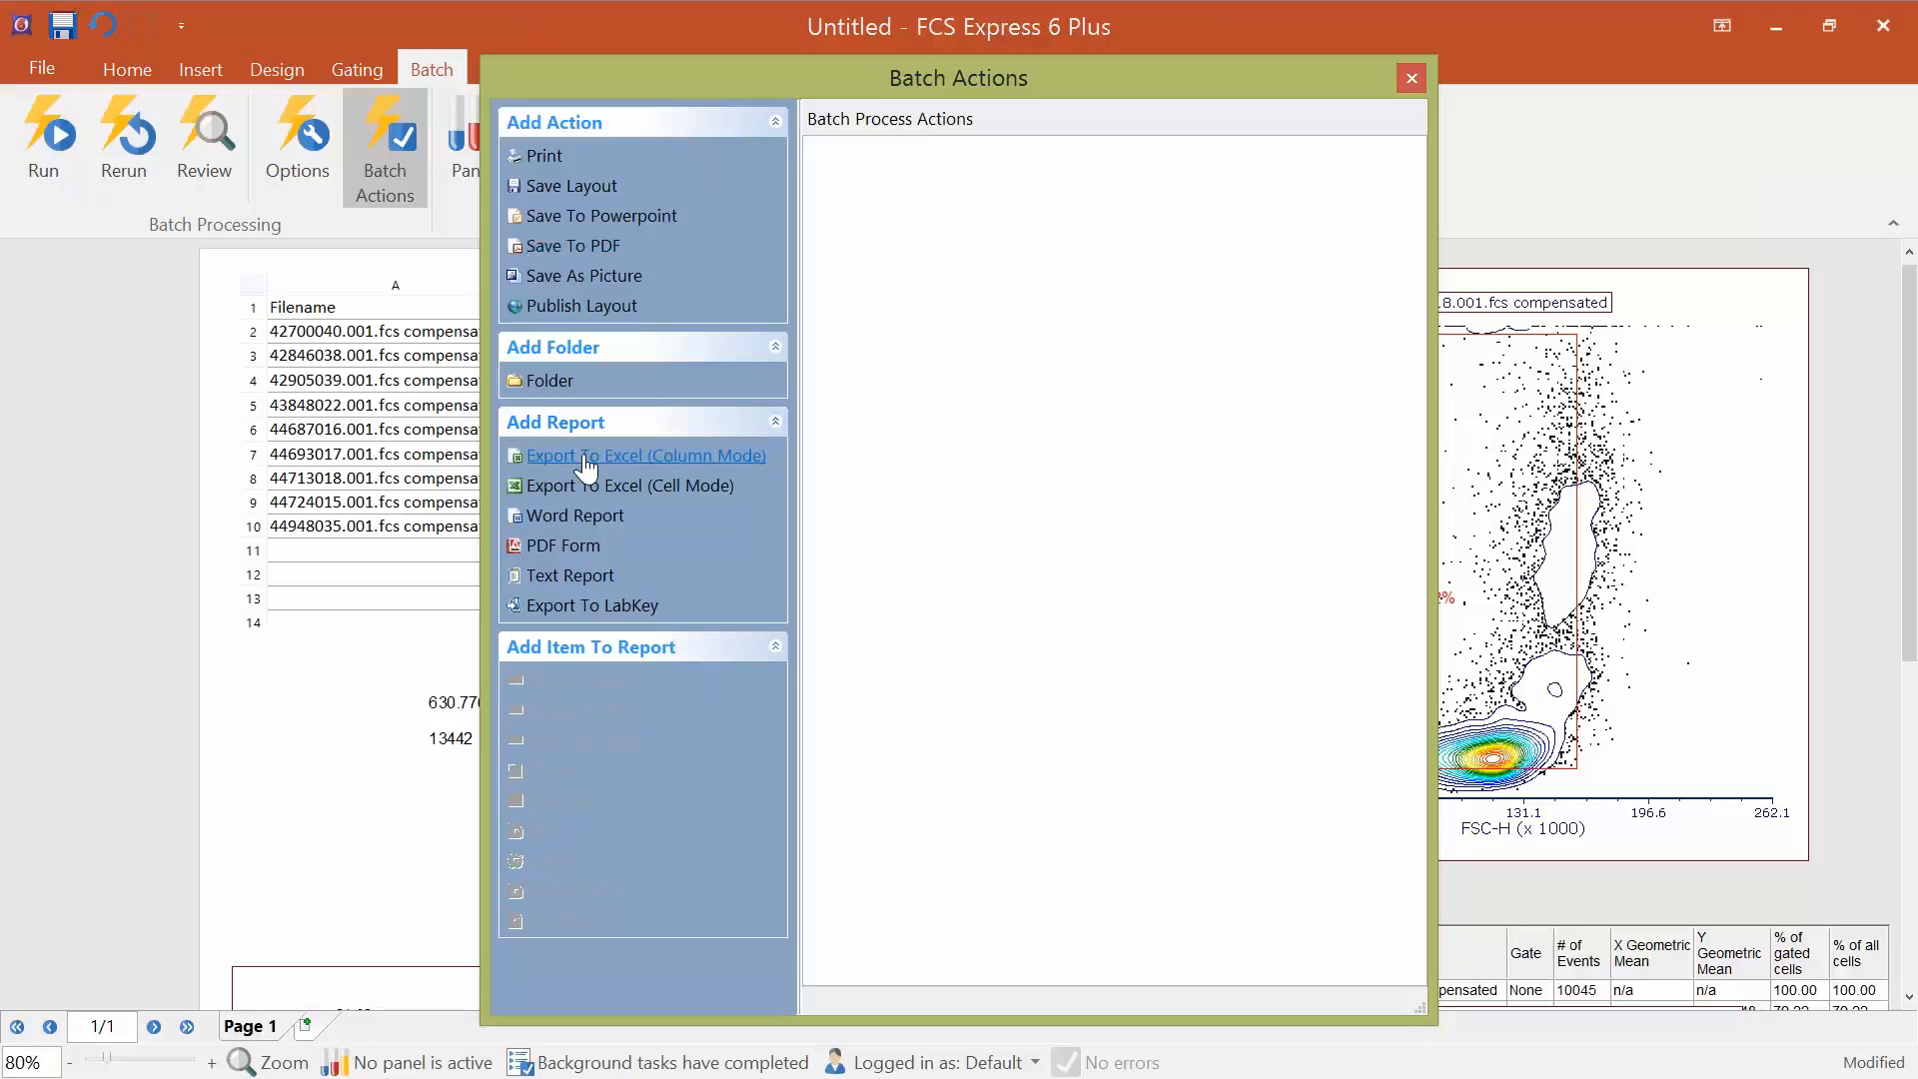
left_click(640, 465)
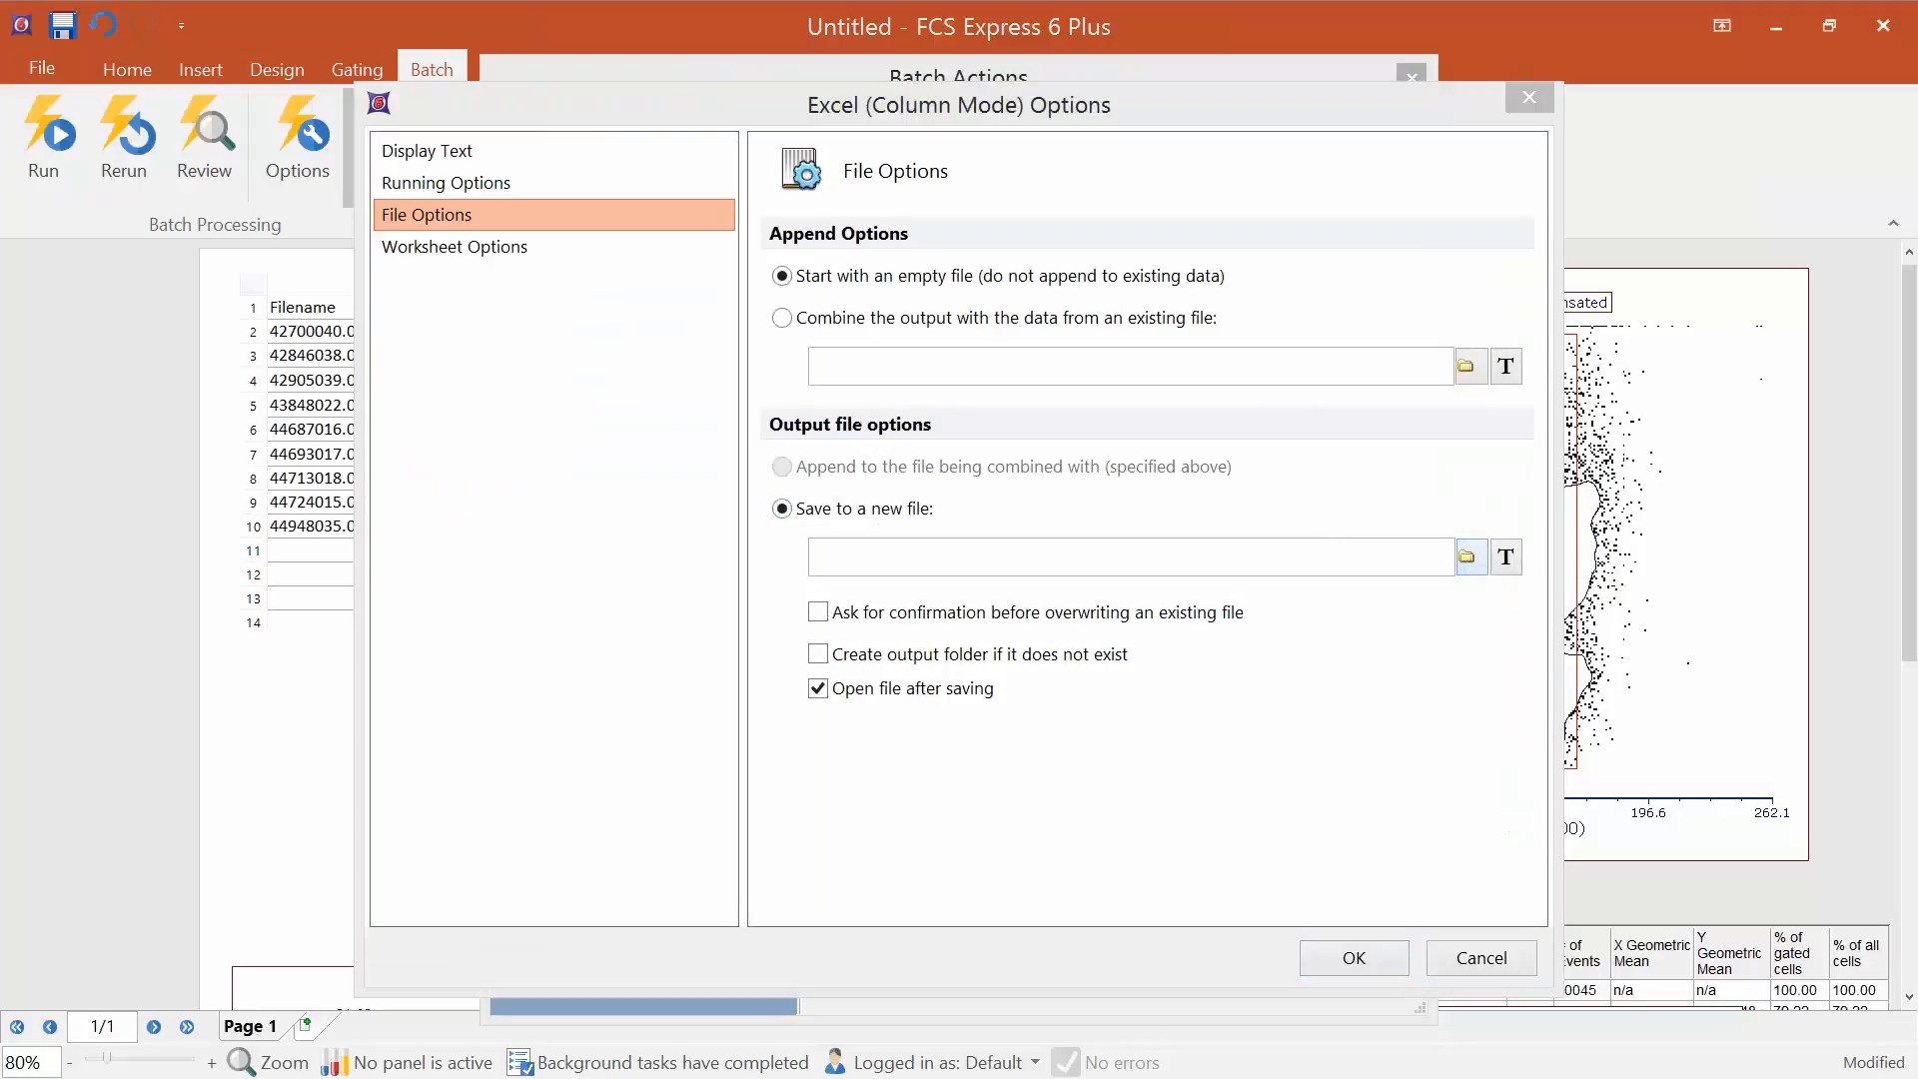
left_click_drag(0, 214, 830, 98)
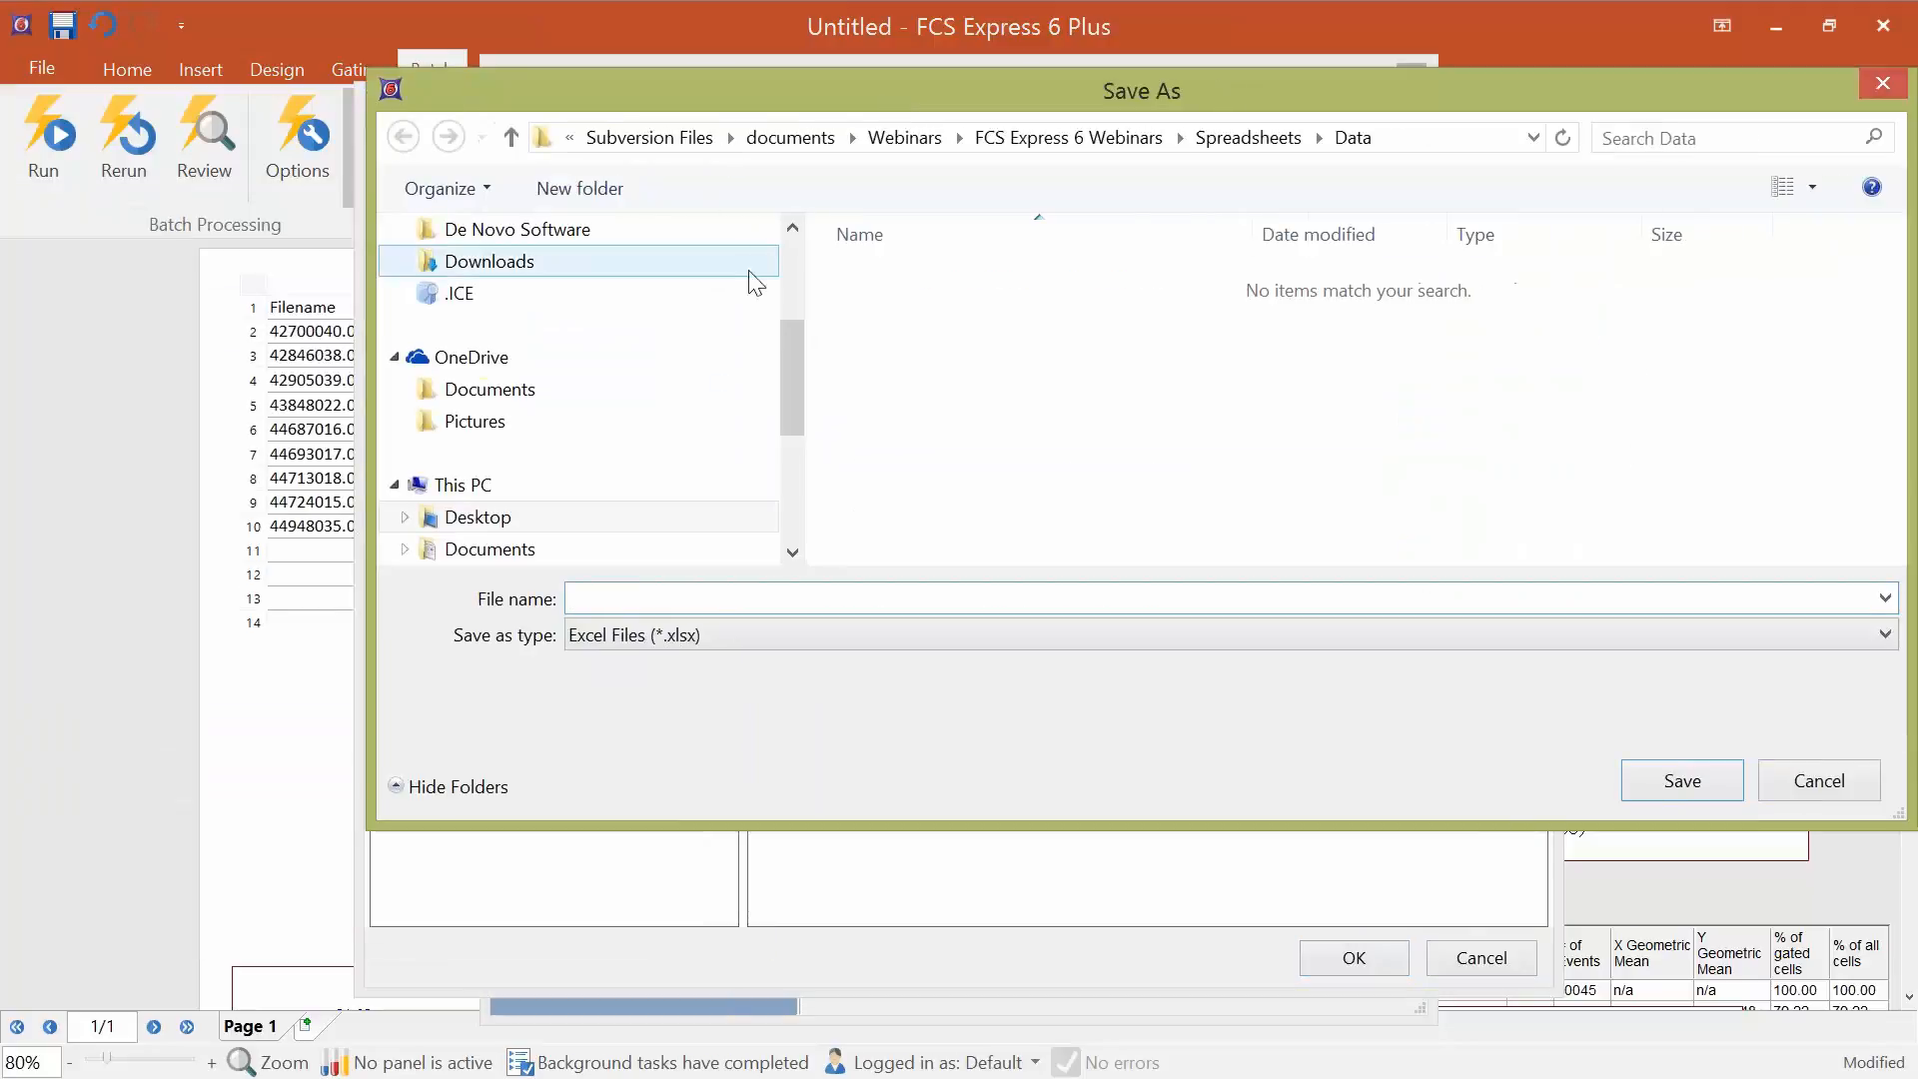
left_click(791, 254)
left_click(562, 269)
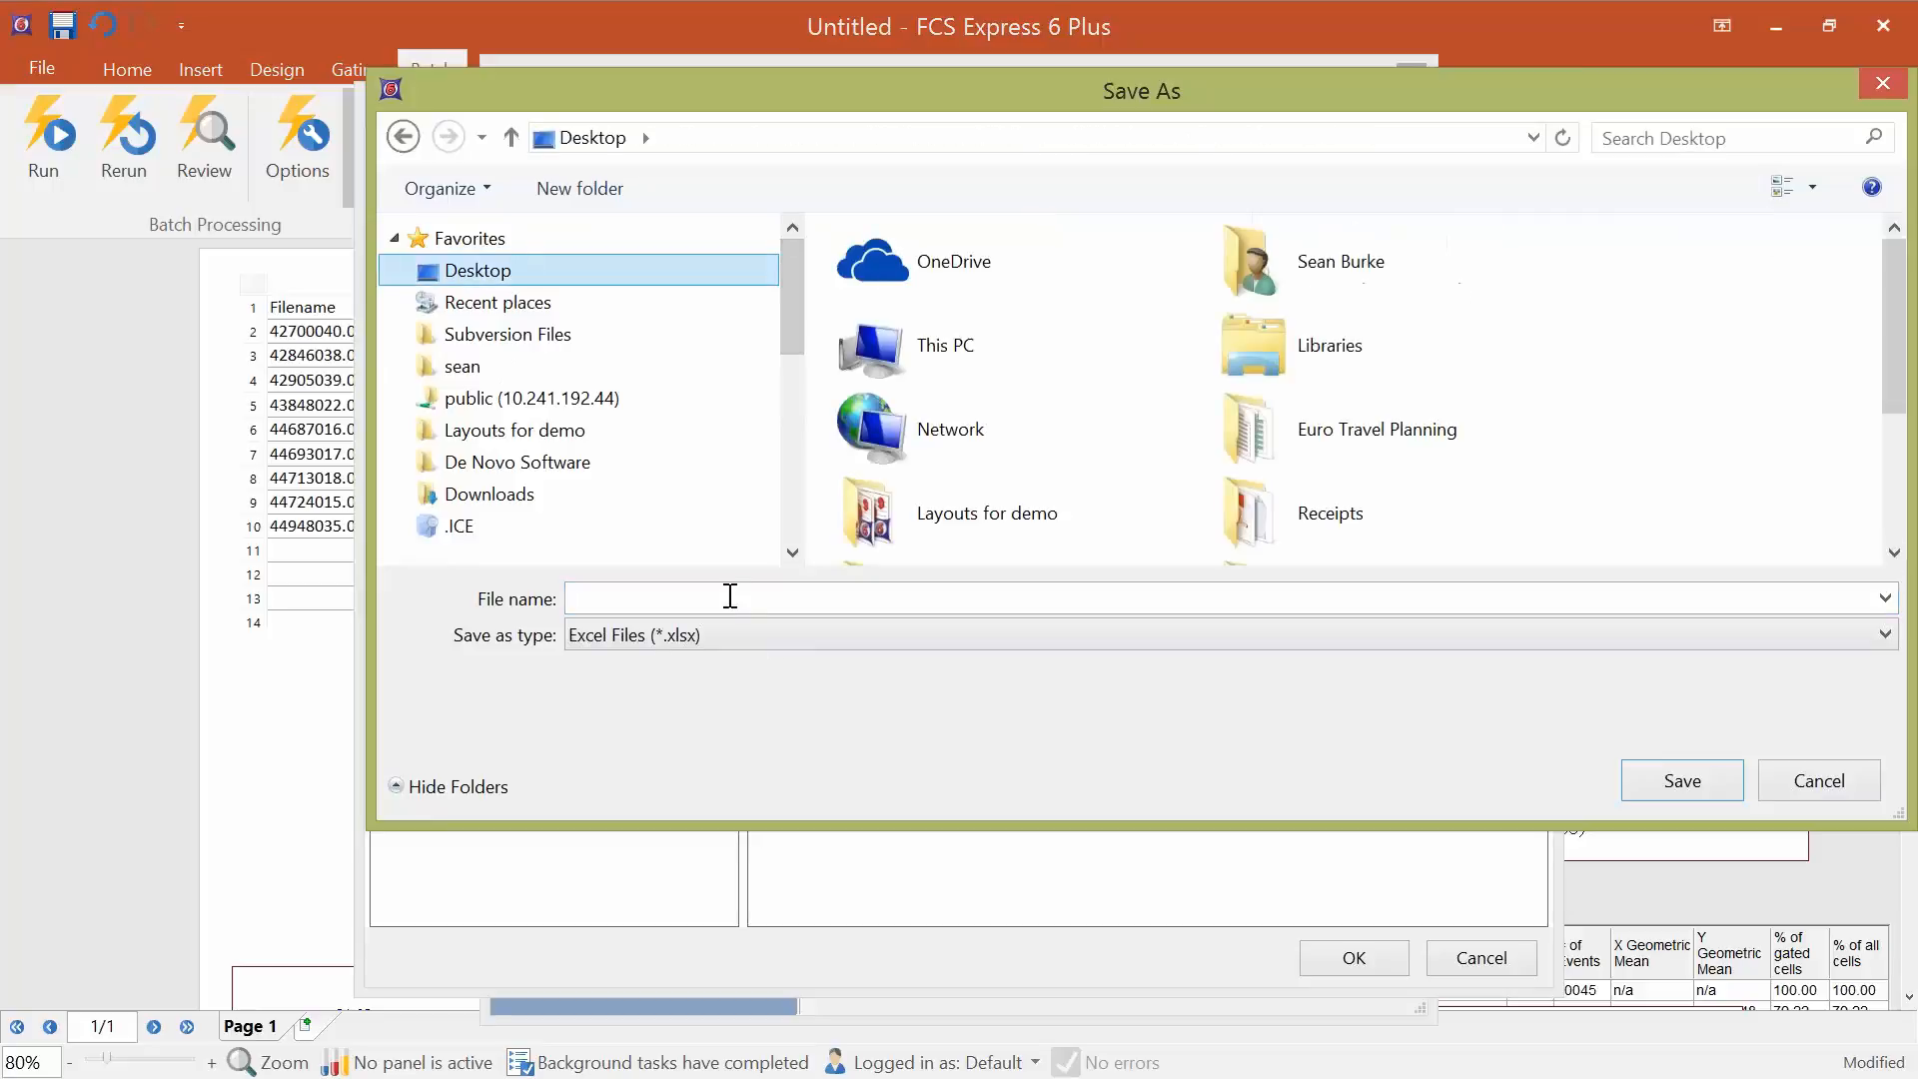
left_click(728, 598)
type("test")
left_click(1740, 786)
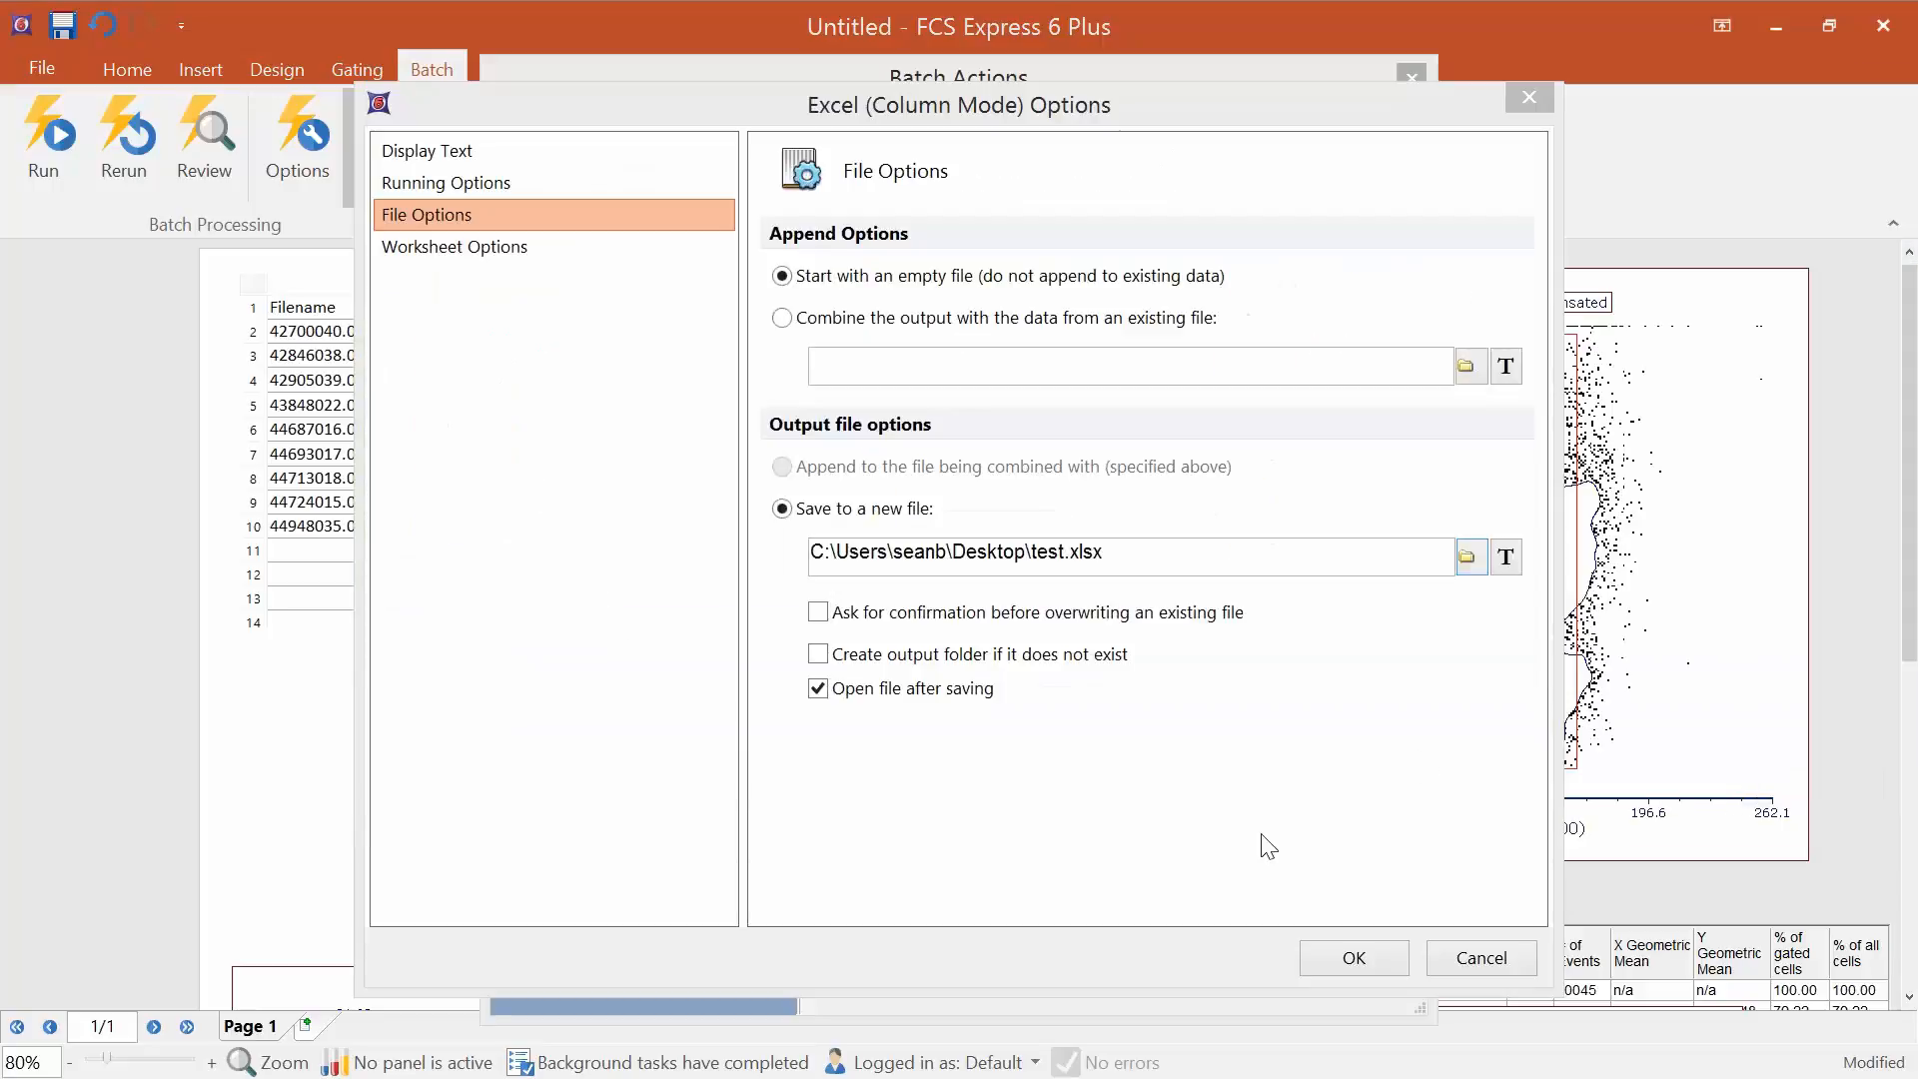
left_click(1354, 957)
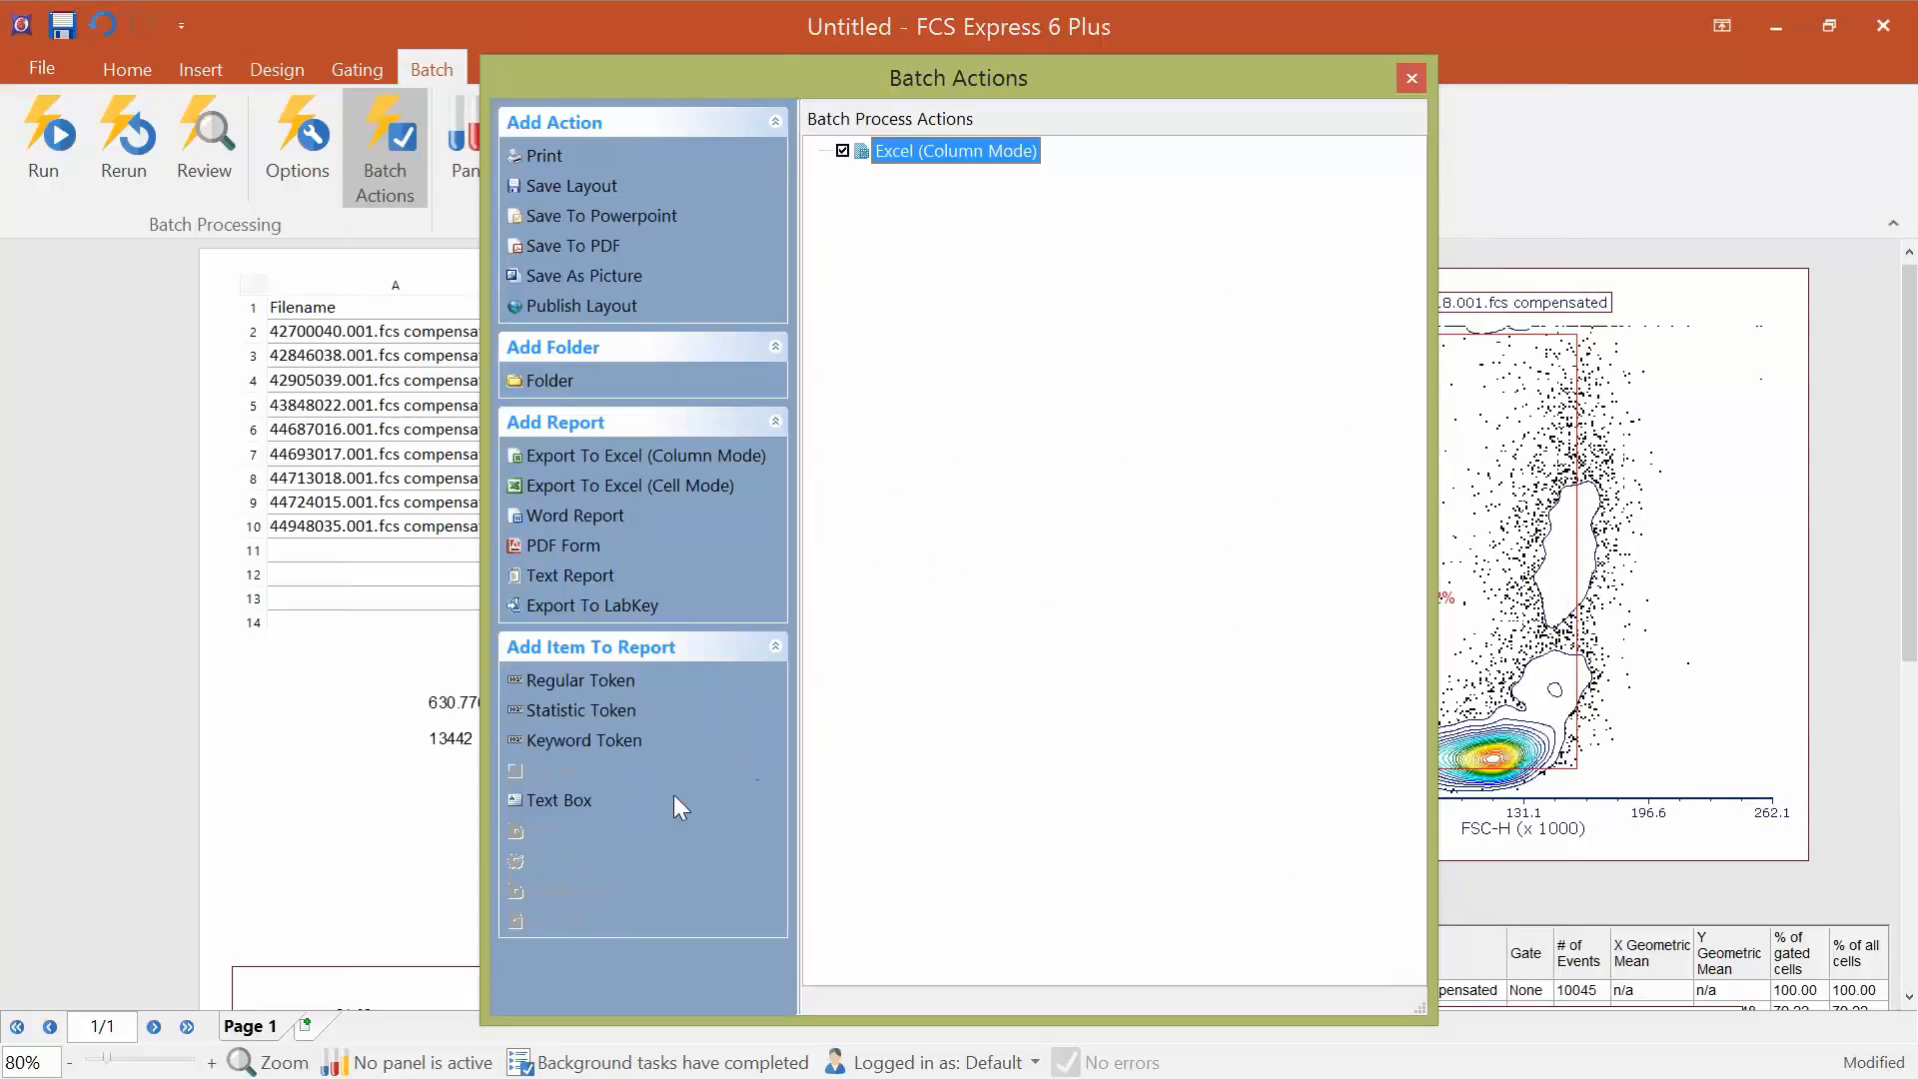
Add the C11 and D11 spreadsheet cell values from the text box to the Excel (Column Mode) report.
left_click_drag(909, 90, 1133, 102)
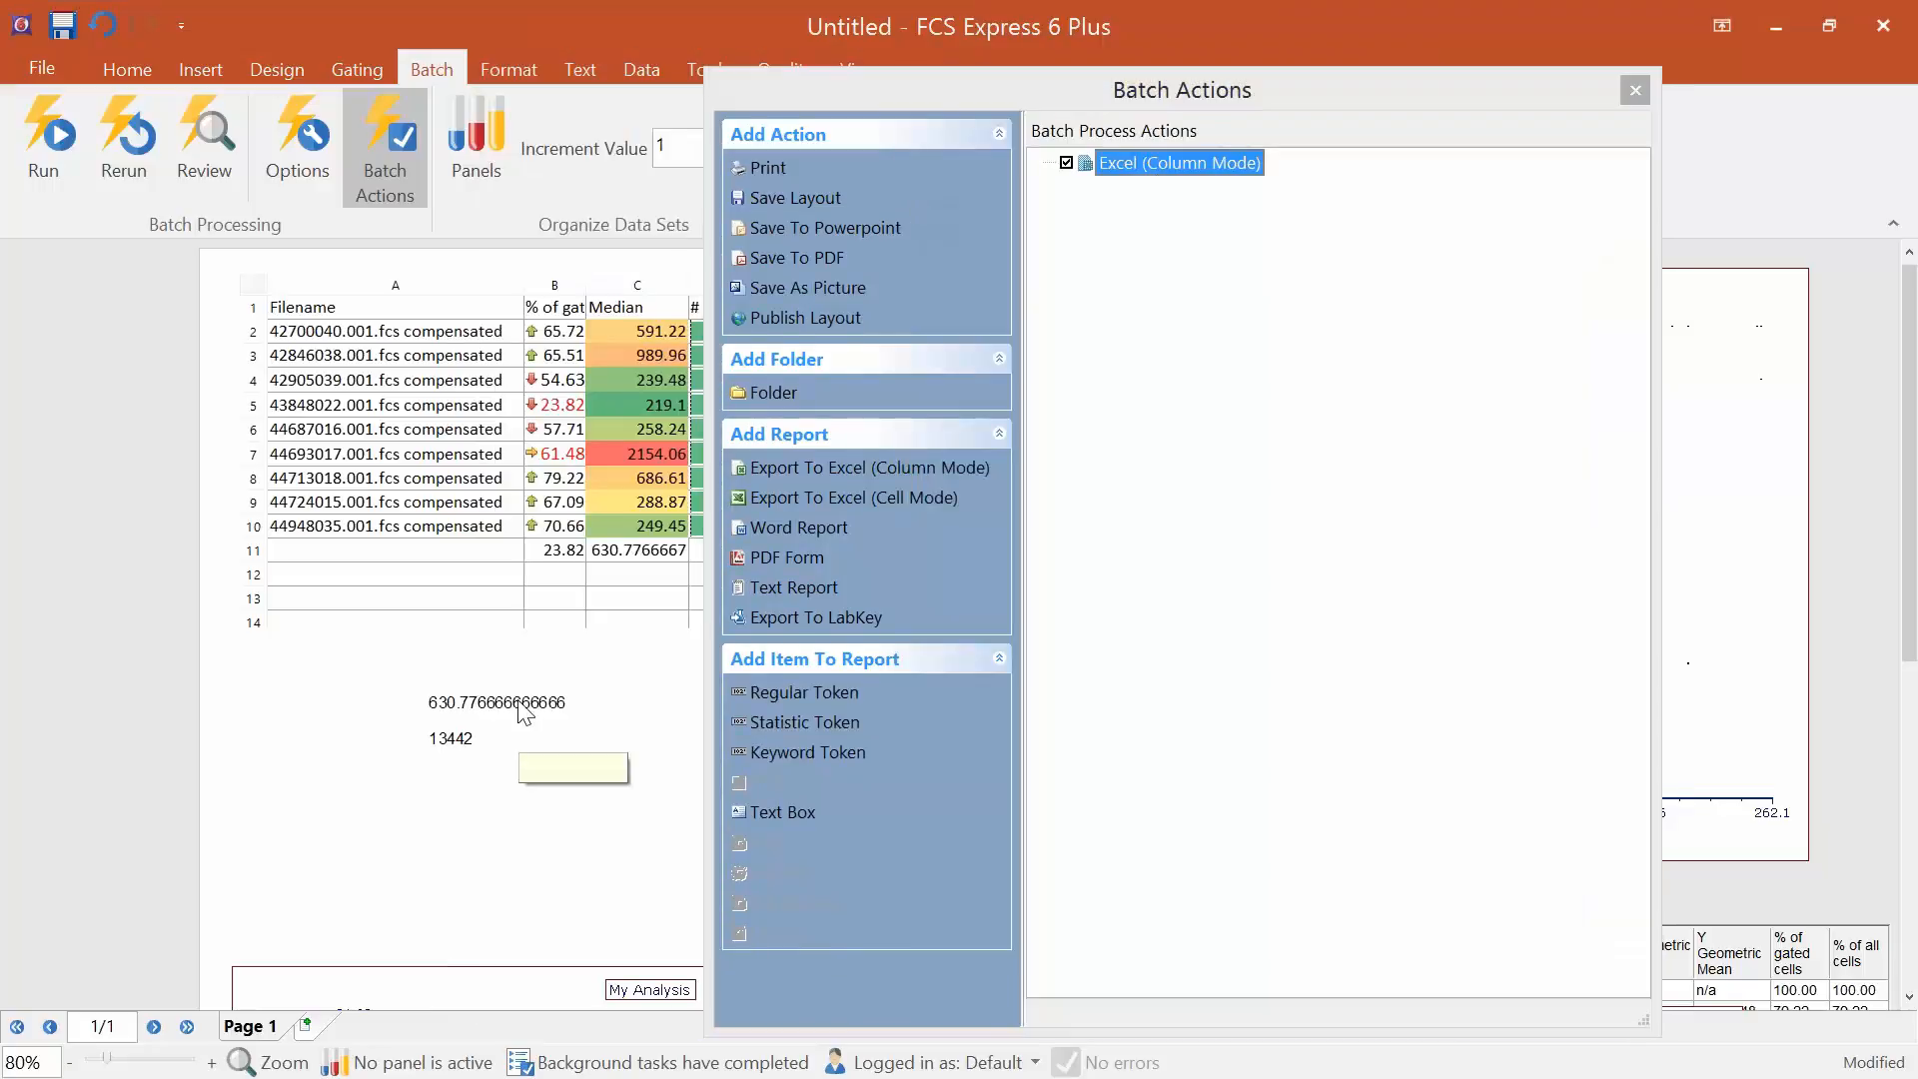
left_click(565, 704)
left_click_drag(487, 710, 1171, 166)
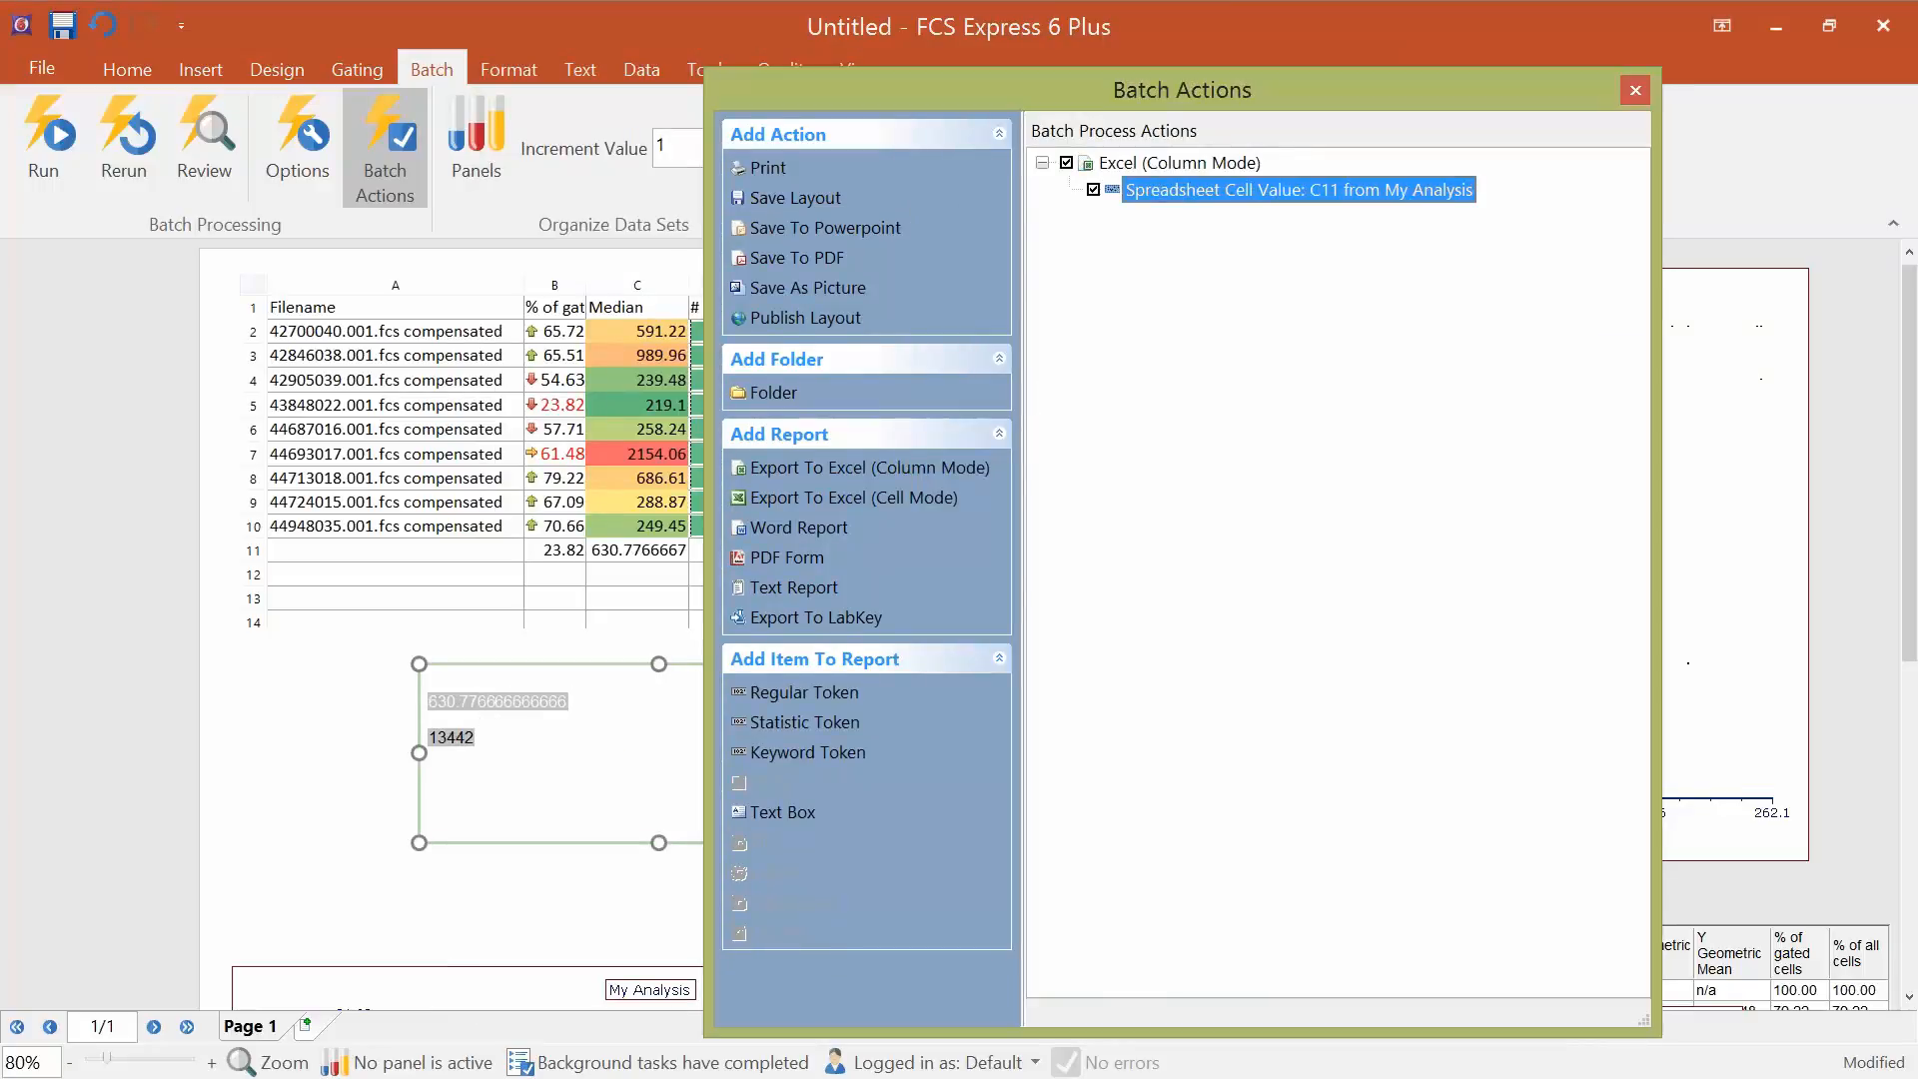
left_click(443, 737)
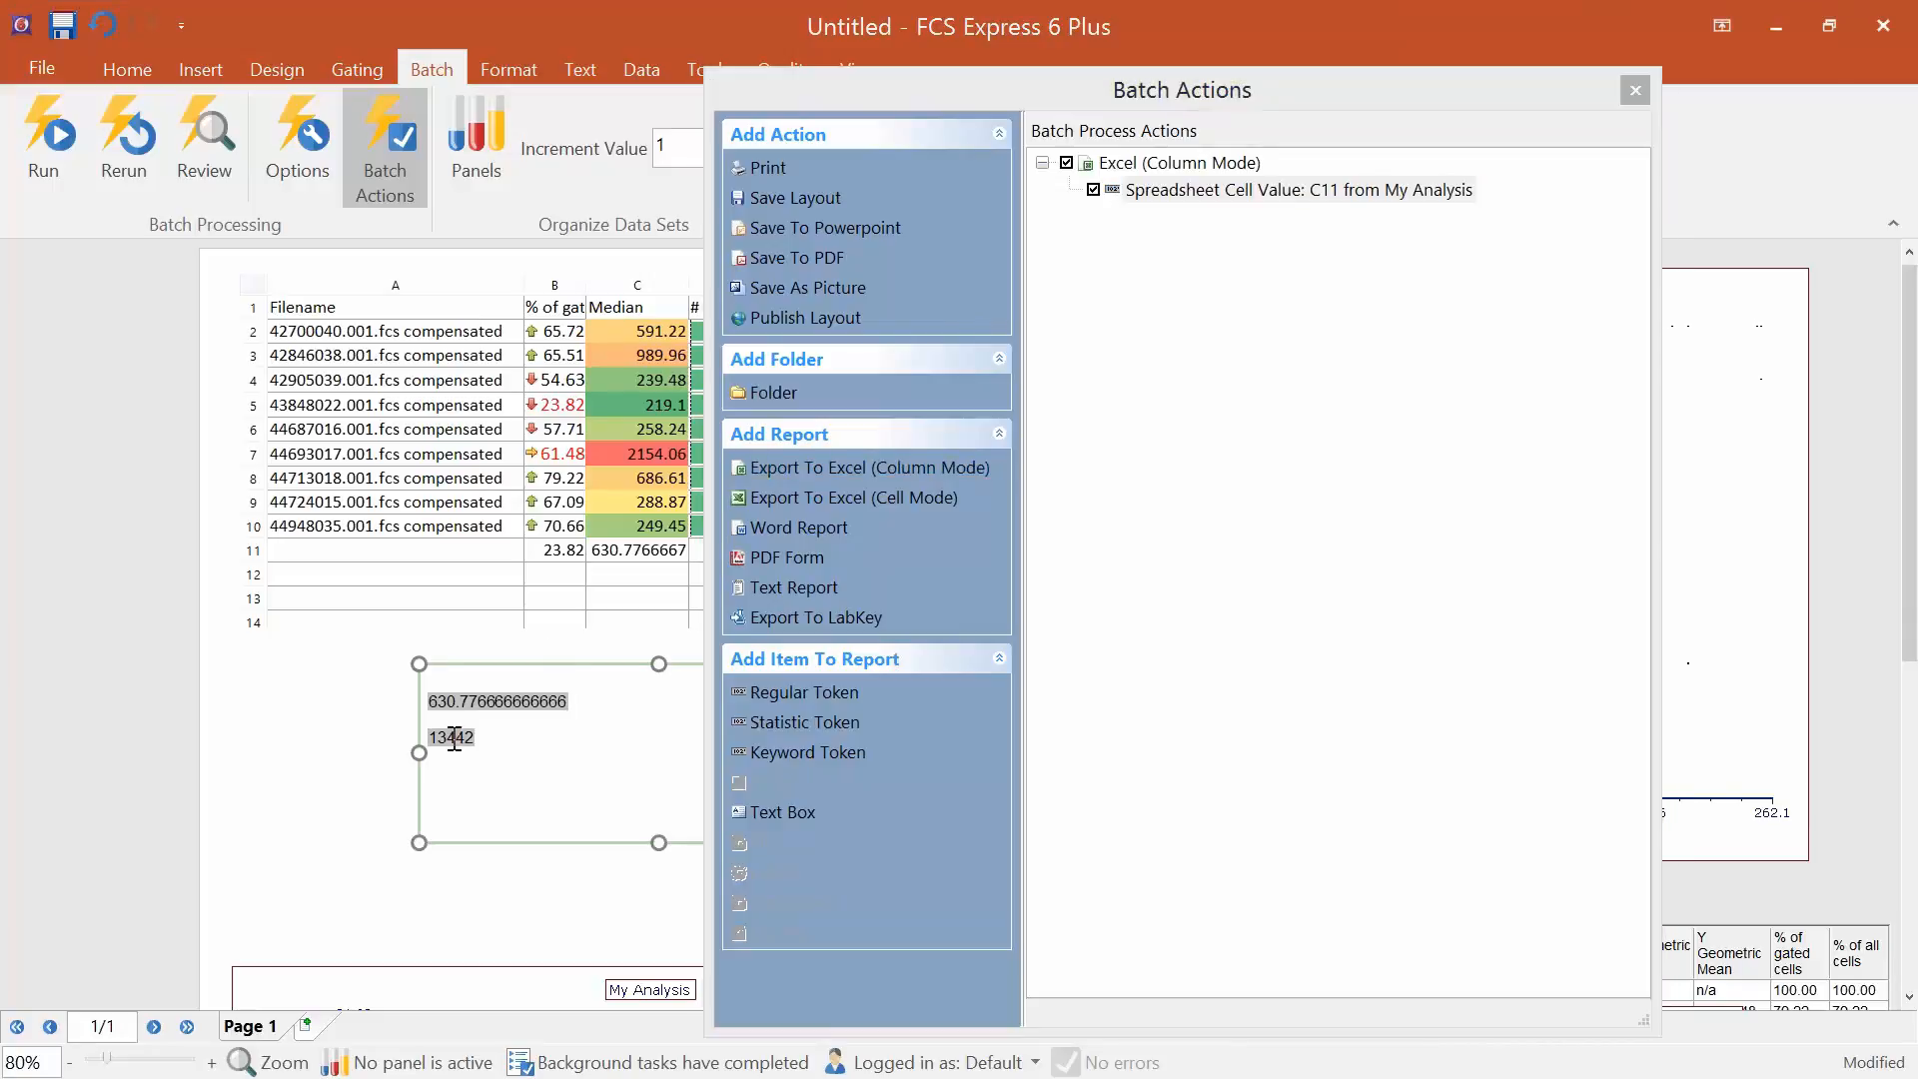
left_click_drag(437, 741, 1159, 172)
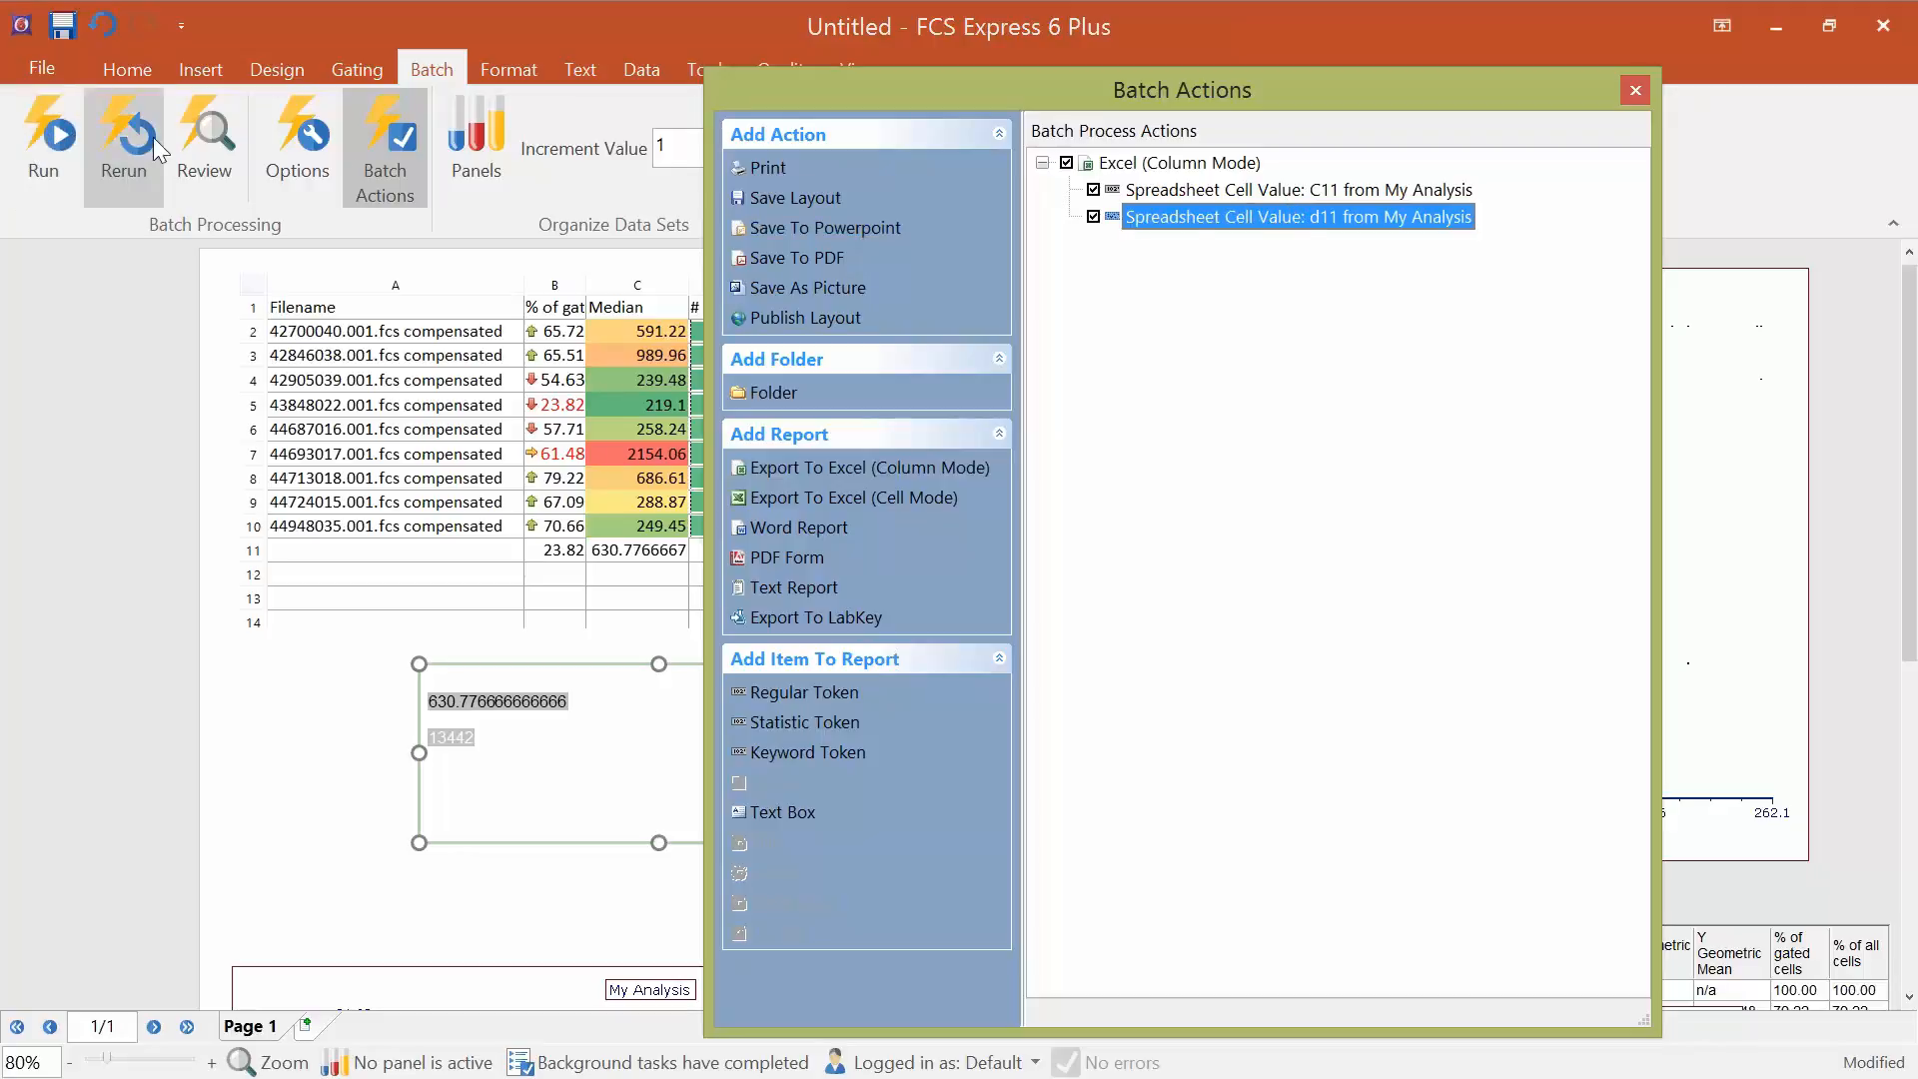
Add a Save To Powerpoint batch action that opens the presentation after saving to test.pptx, and close the batch actions.
double_click(799, 228)
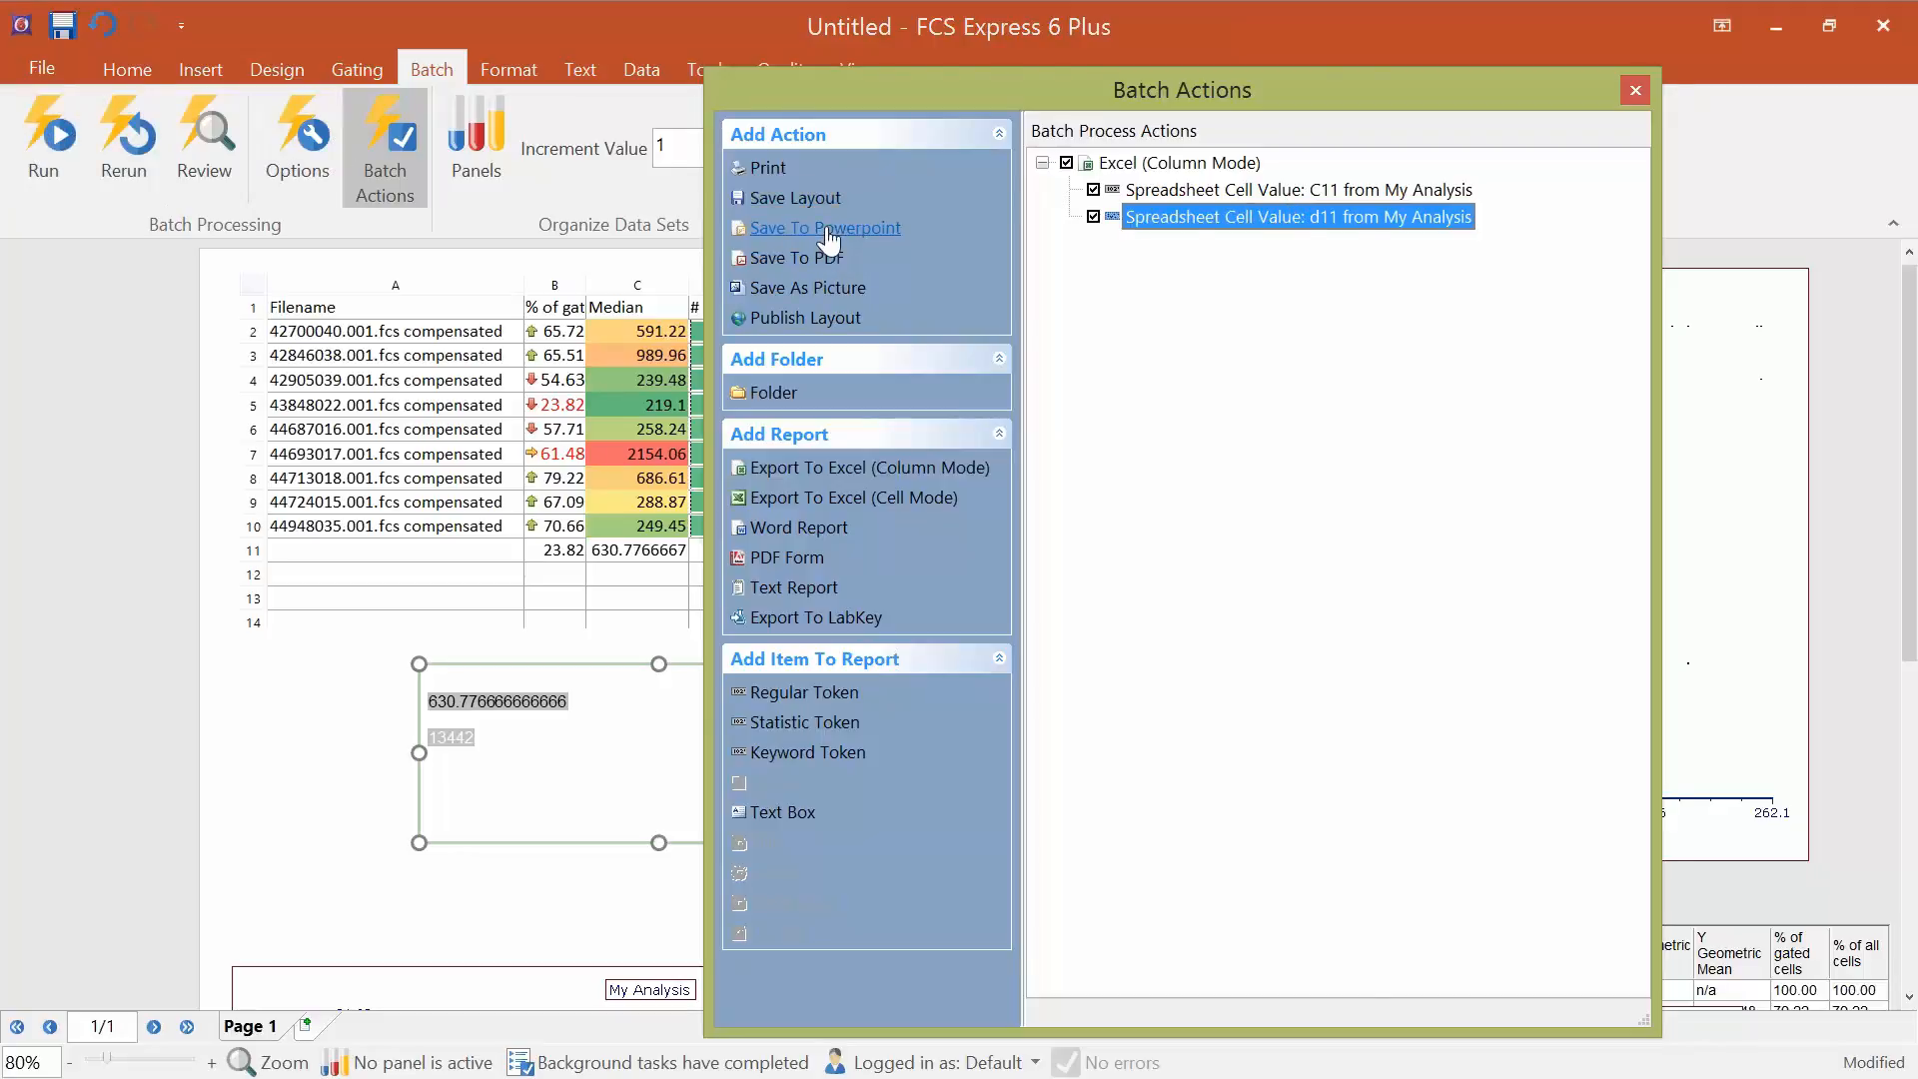
left_click(608, 199)
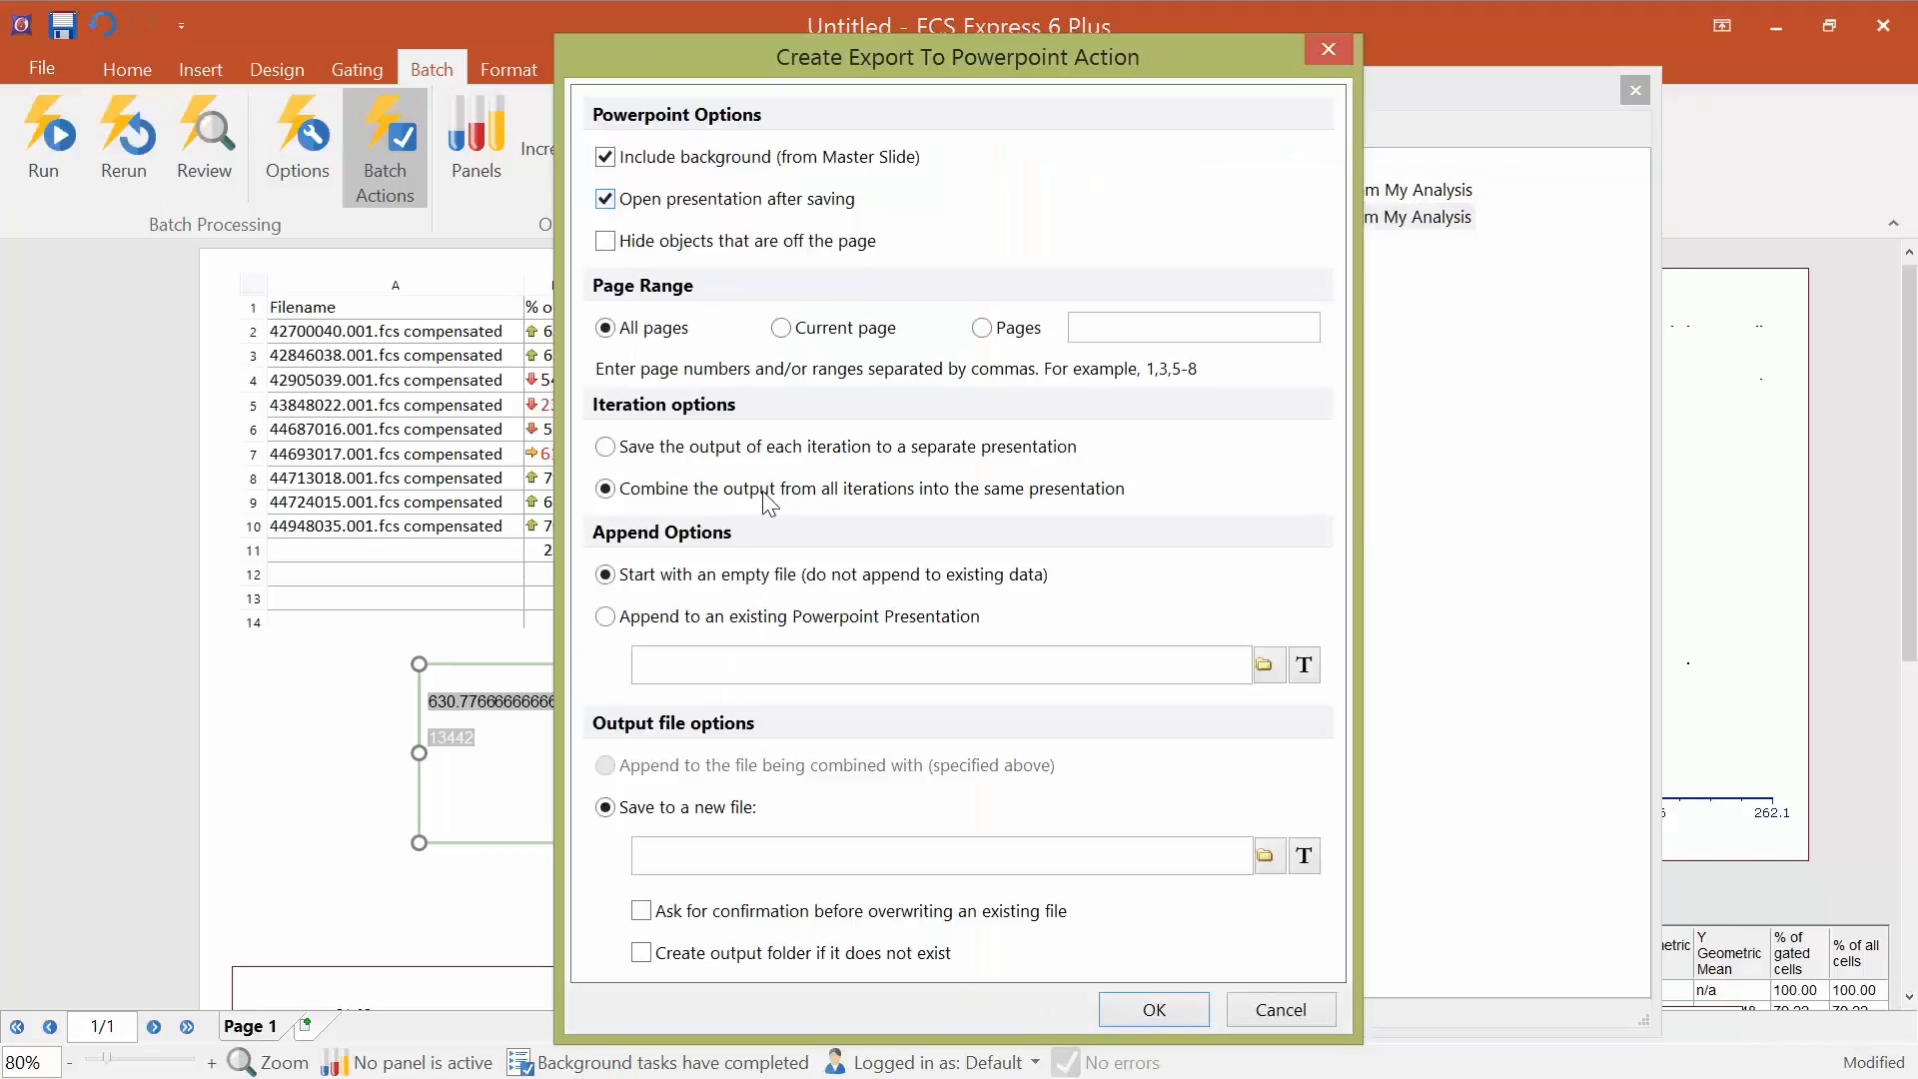
left_click(1266, 856)
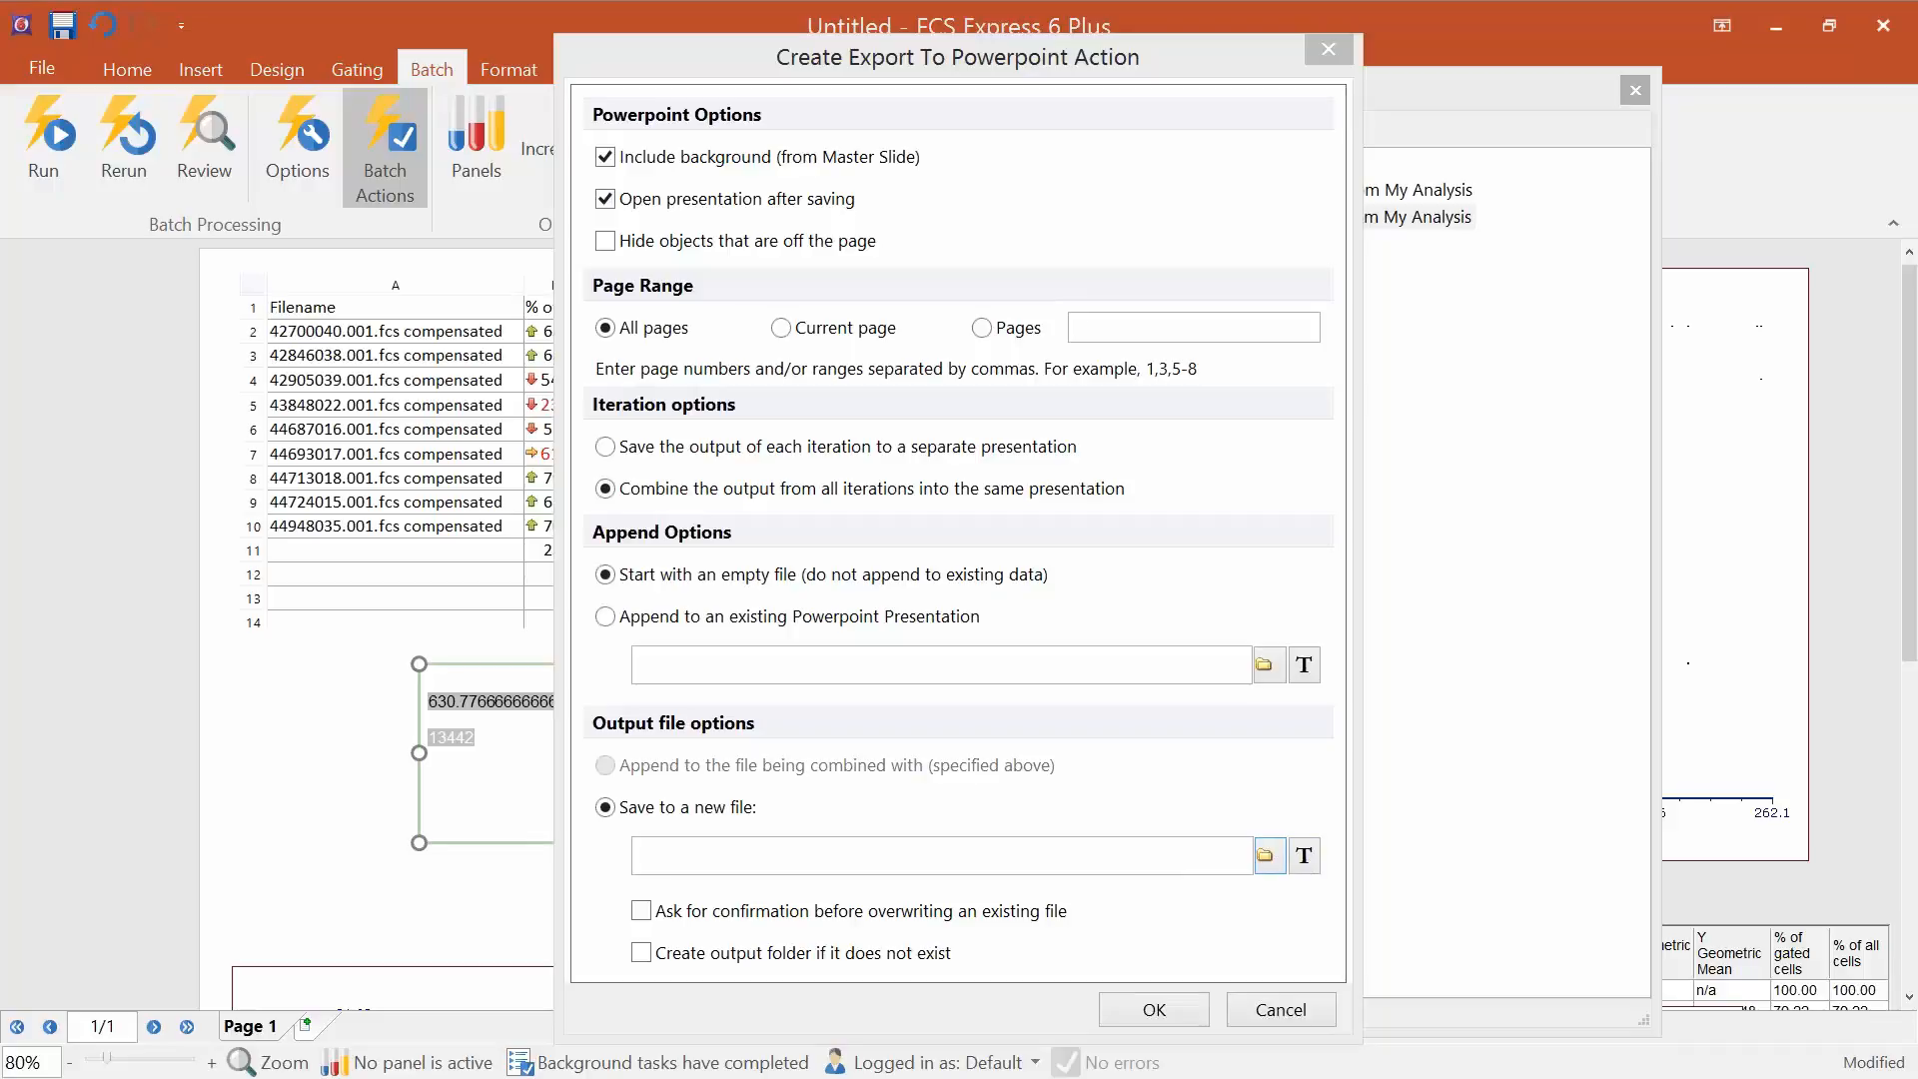
left_click(1173, 1009)
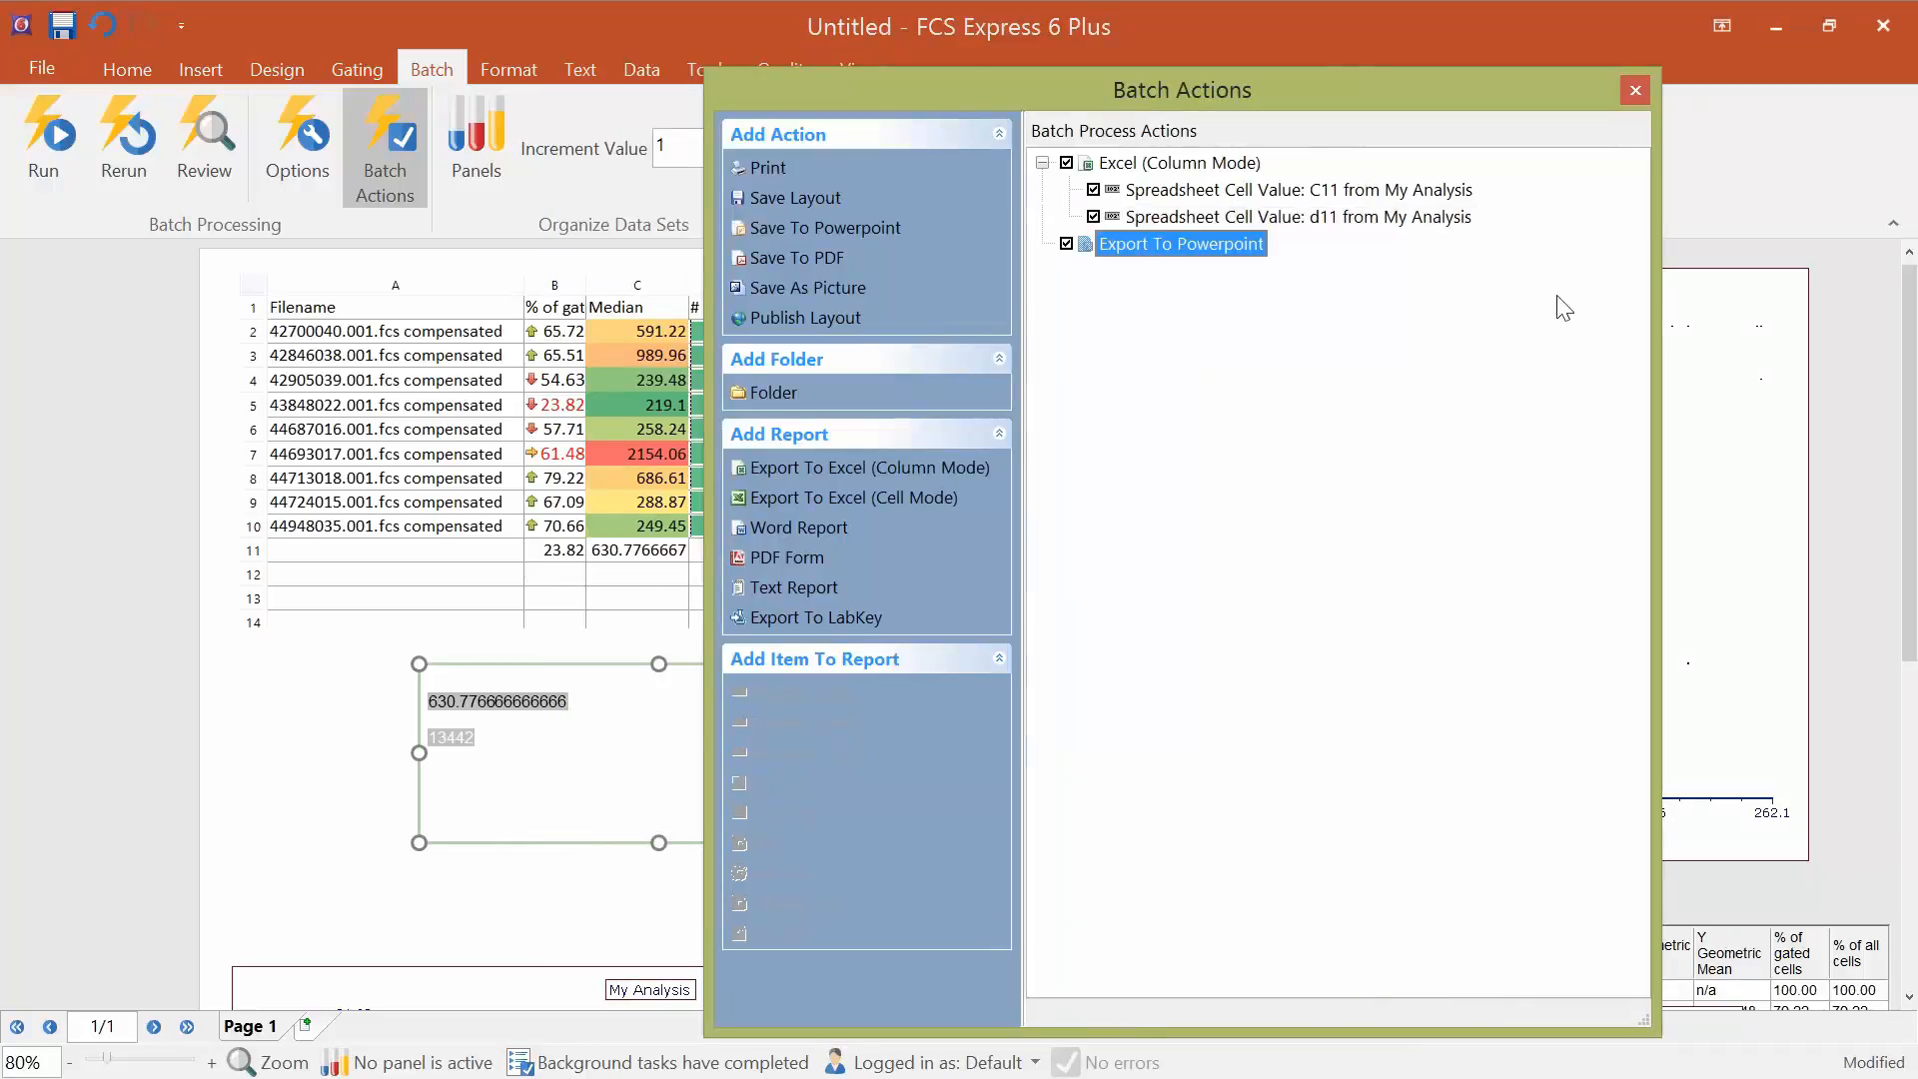
left_click(1638, 92)
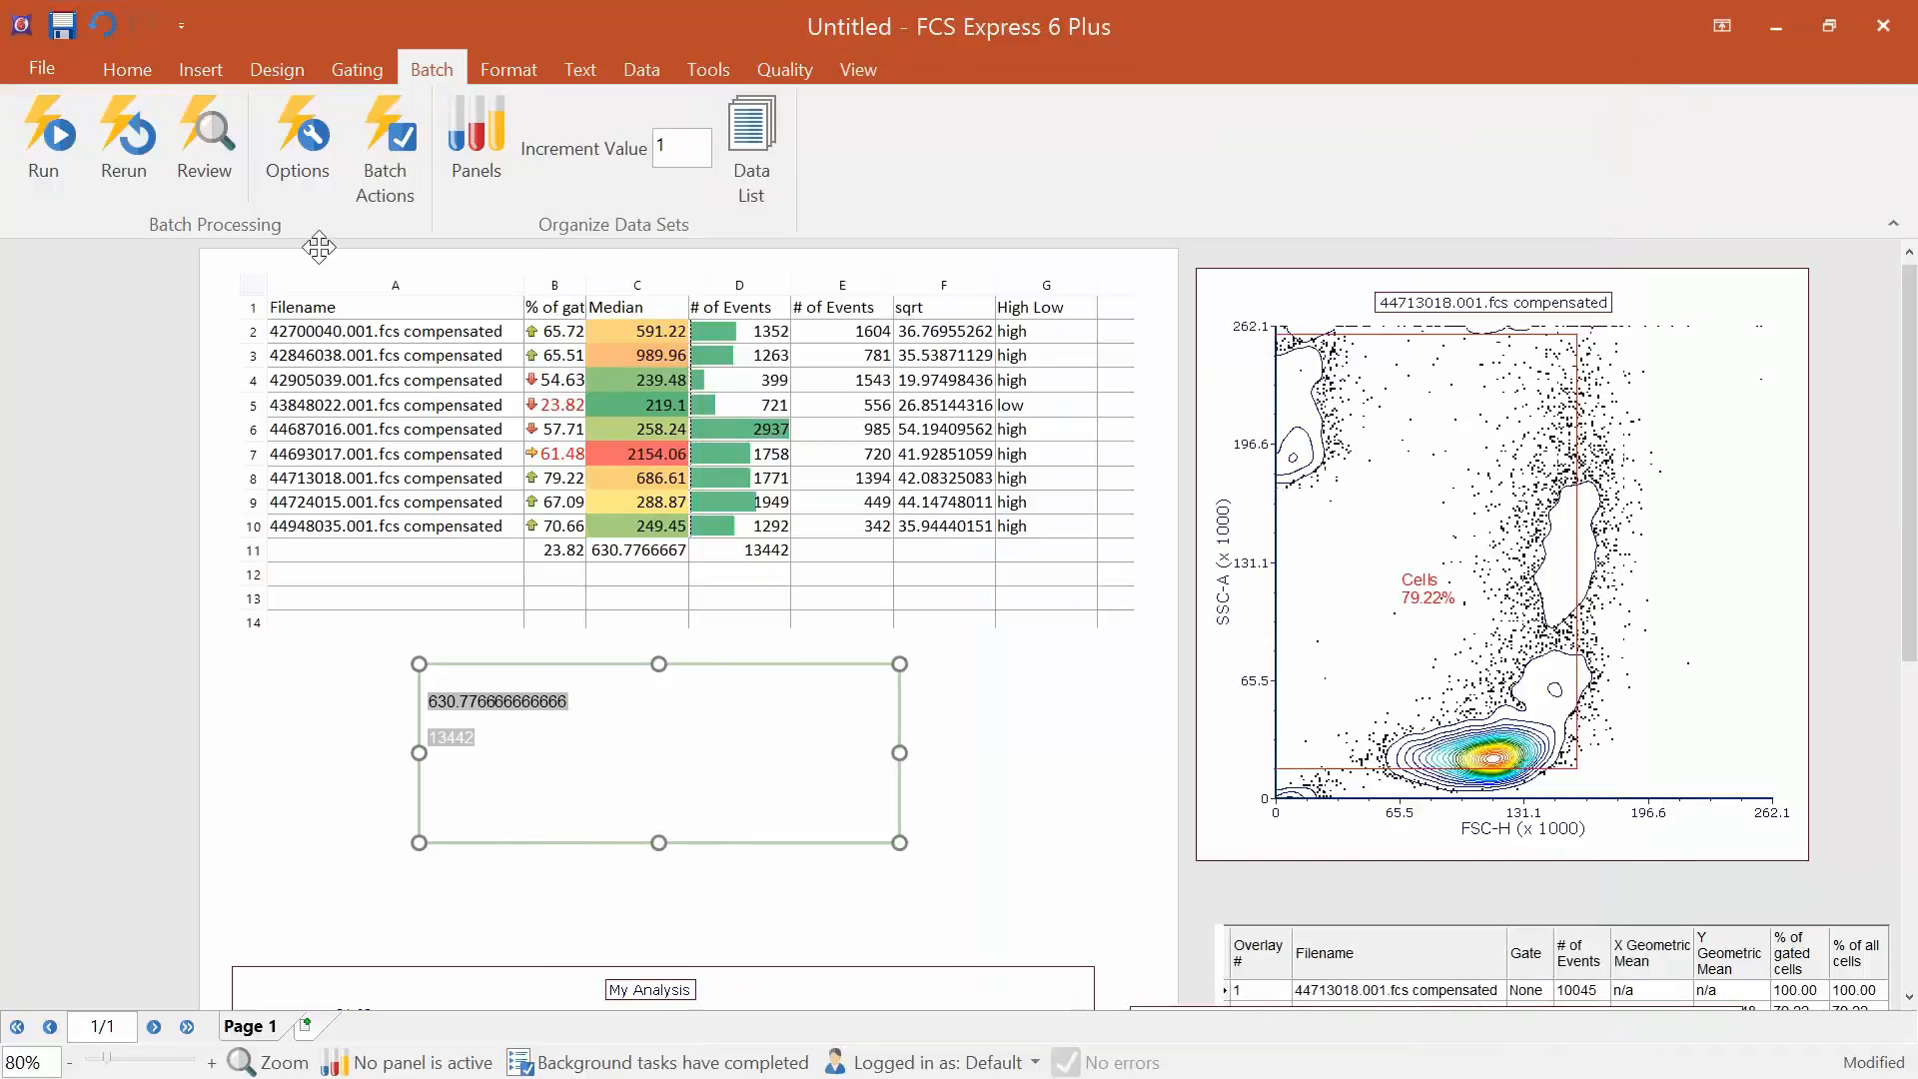
Run the batch process and check the exported C11 and D11 values in cells A2 and B2 of test.xlsx.
left_click(42, 148)
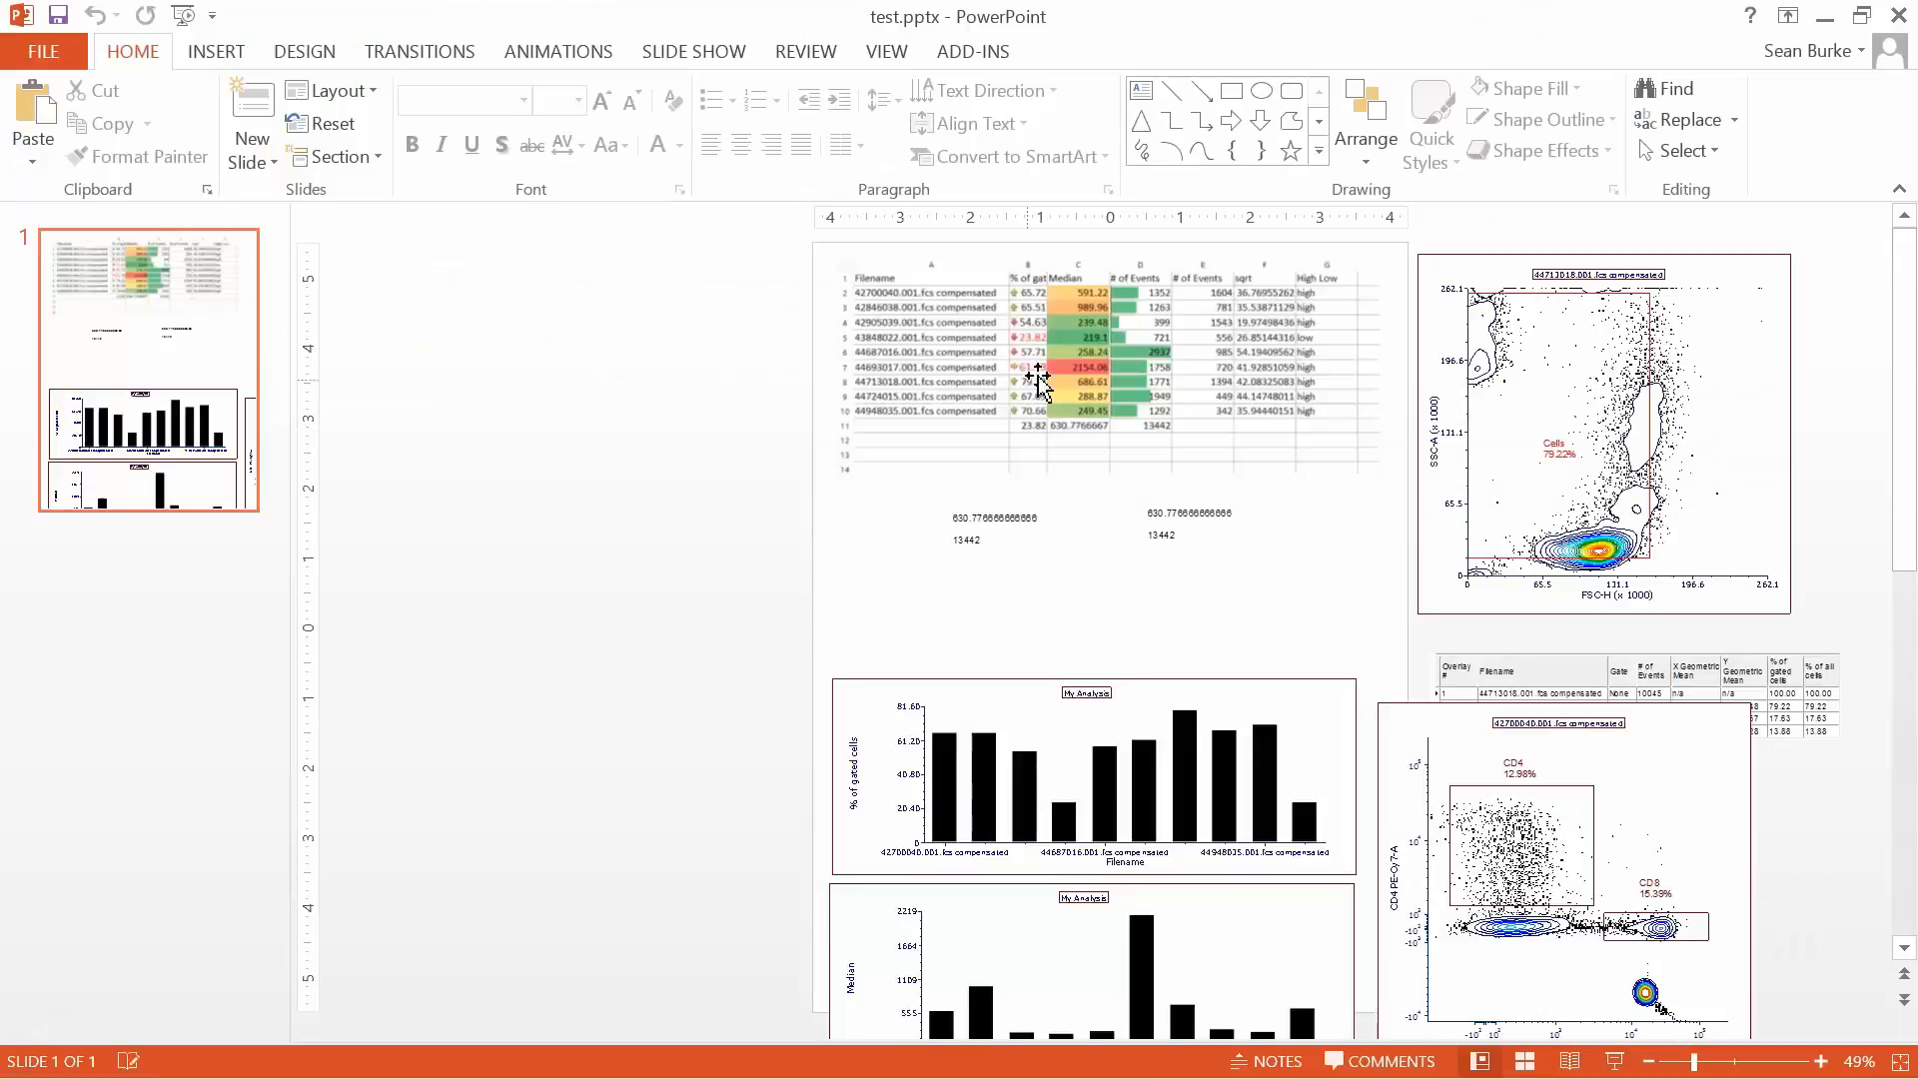
left_click_drag(1572, 31, 1408, 97)
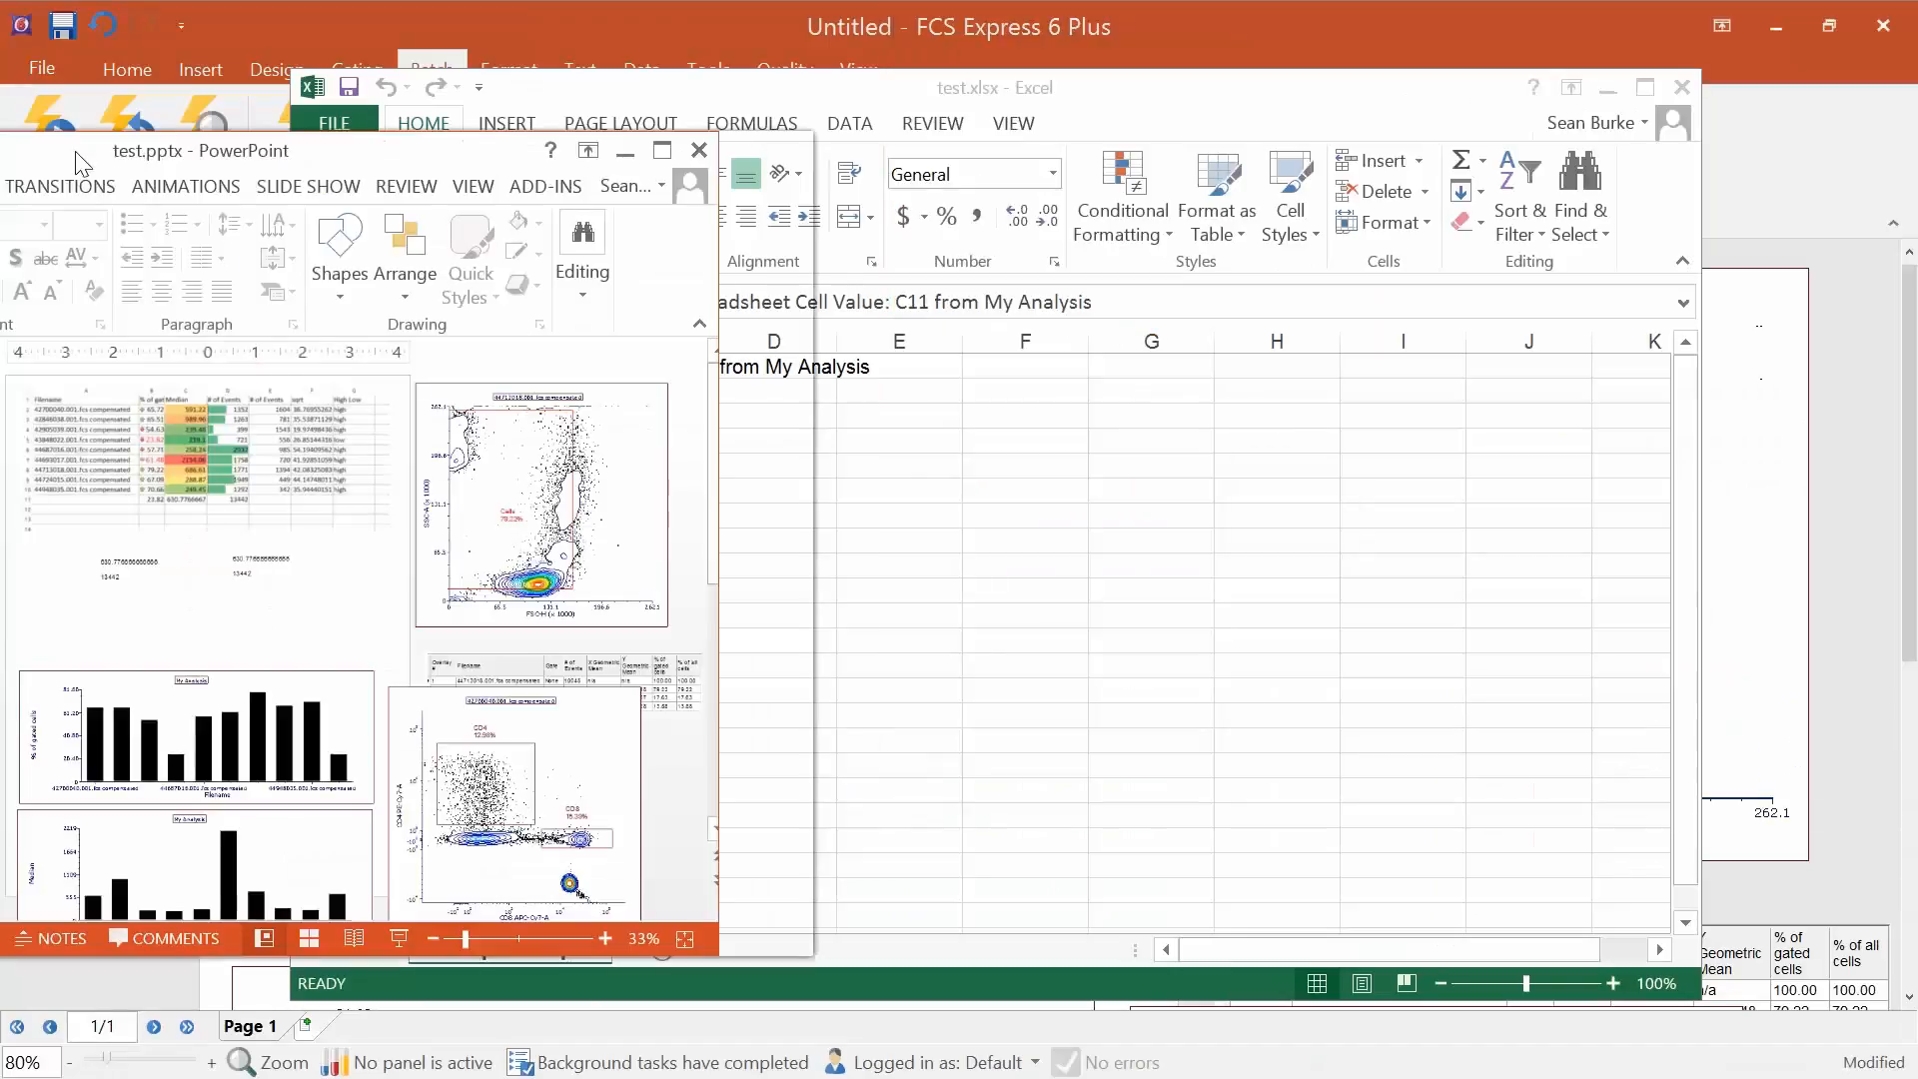
left_click(440, 388)
left_click(522, 391)
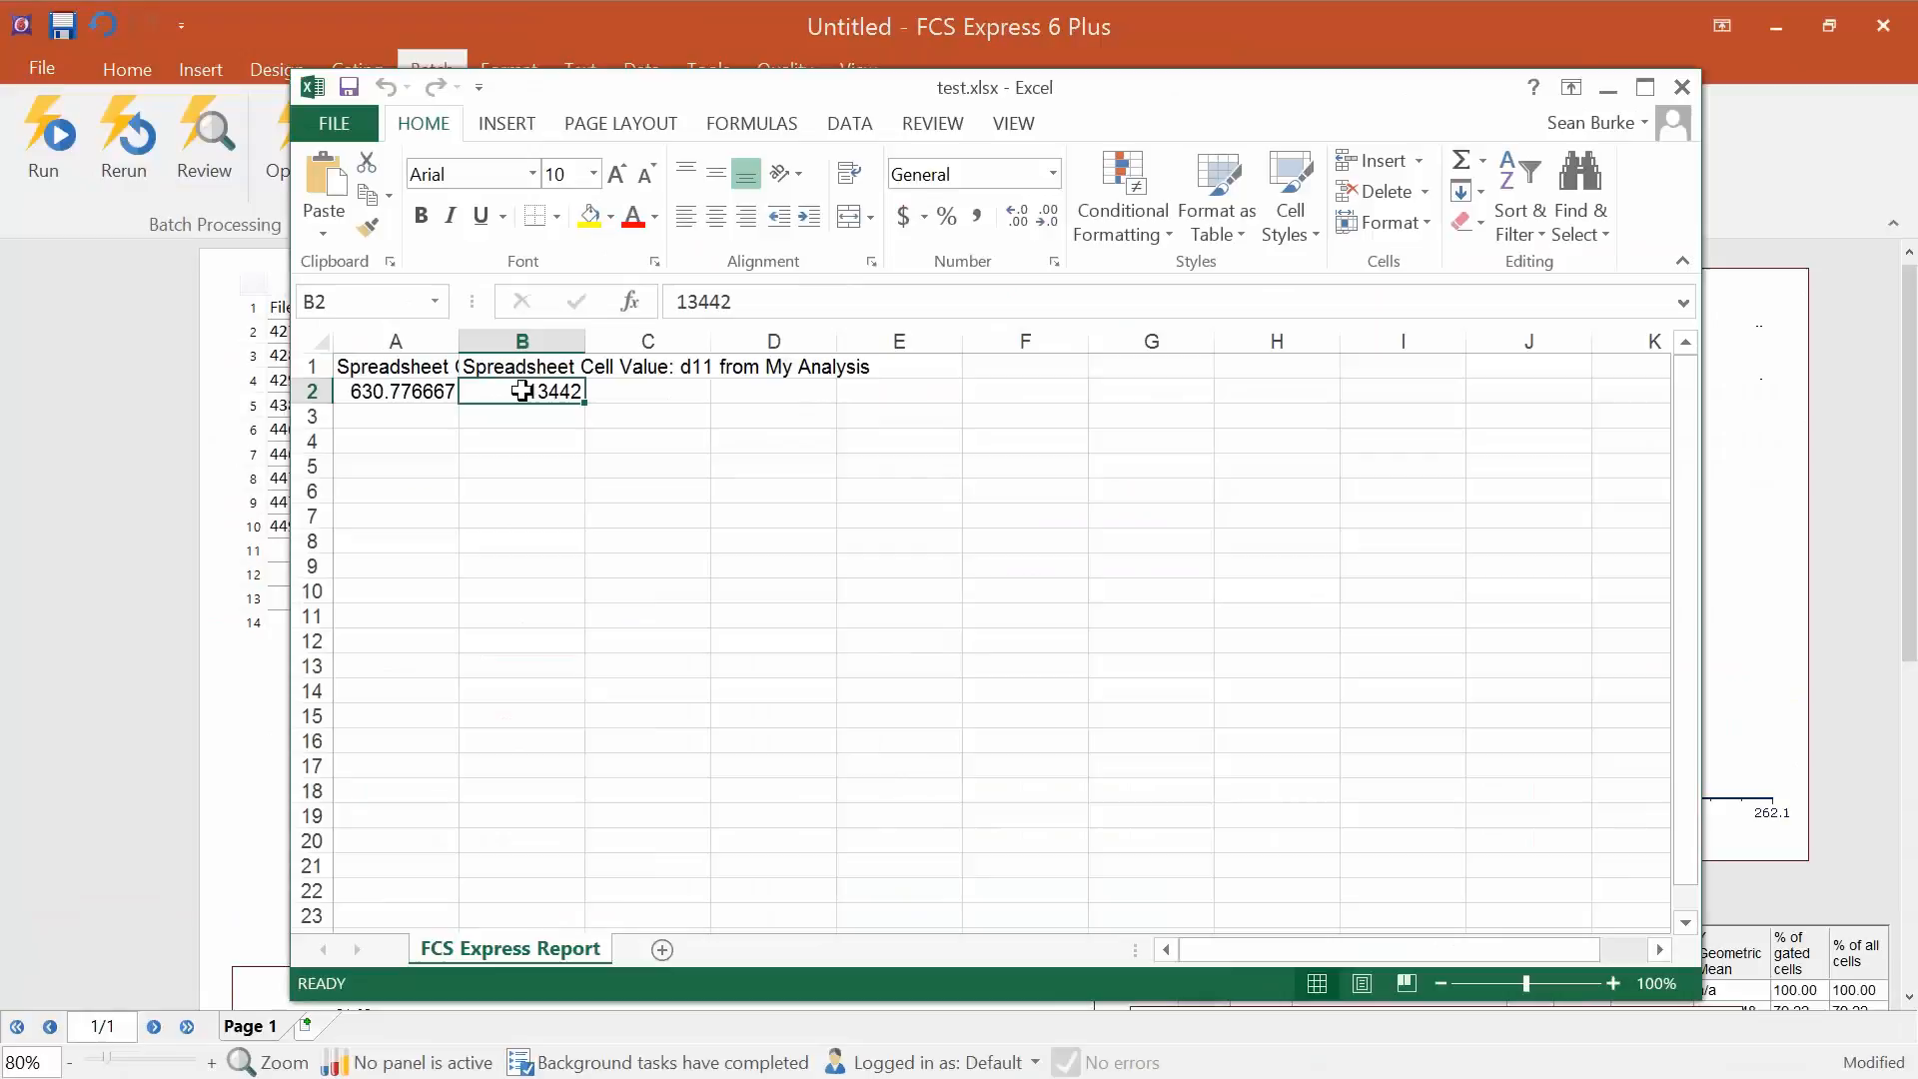
left_click(430, 389)
left_click_drag(595, 87, 1097, 77)
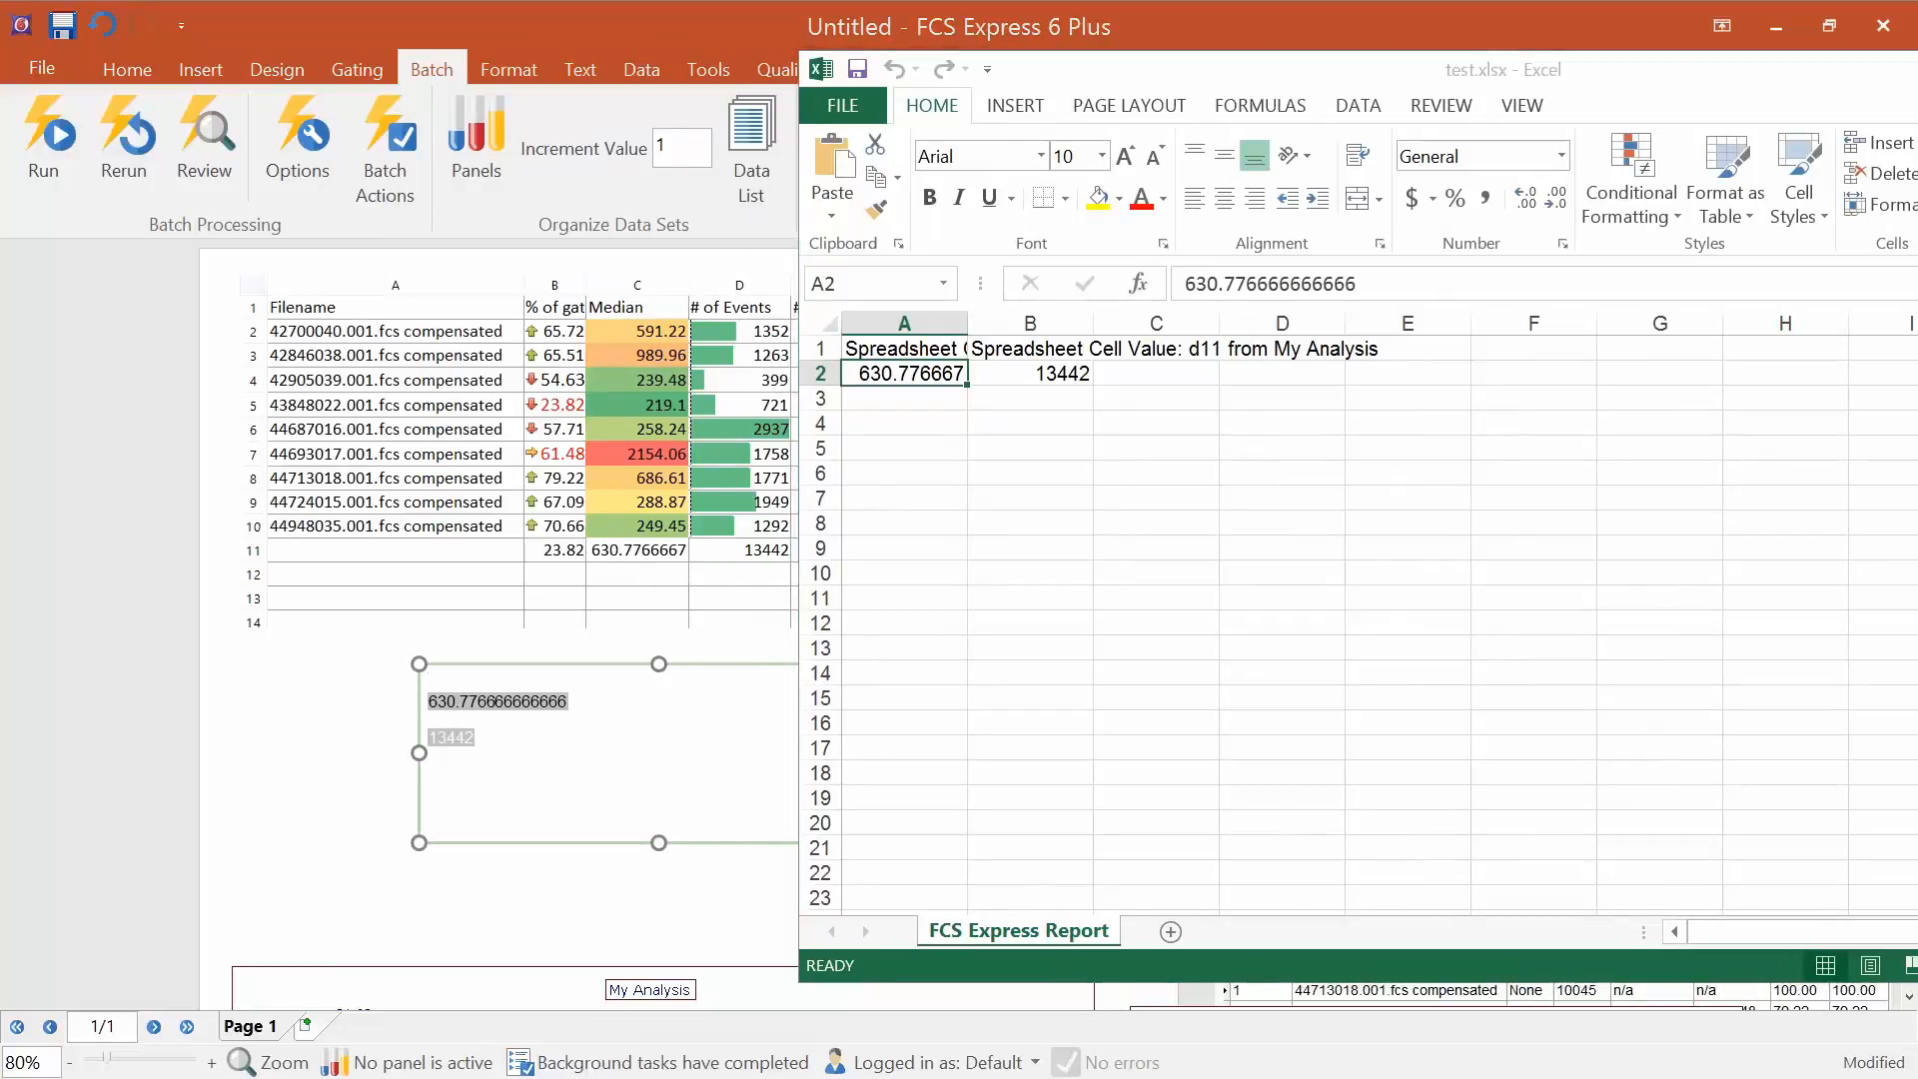
Switch to PowerPoint and examine the exported slide up close, shifting the spreadsheet picture slightly to test that it moves.
key("alt+Tab")
left_click_drag(877, 93, 1227, 104)
left_click(1608, 94)
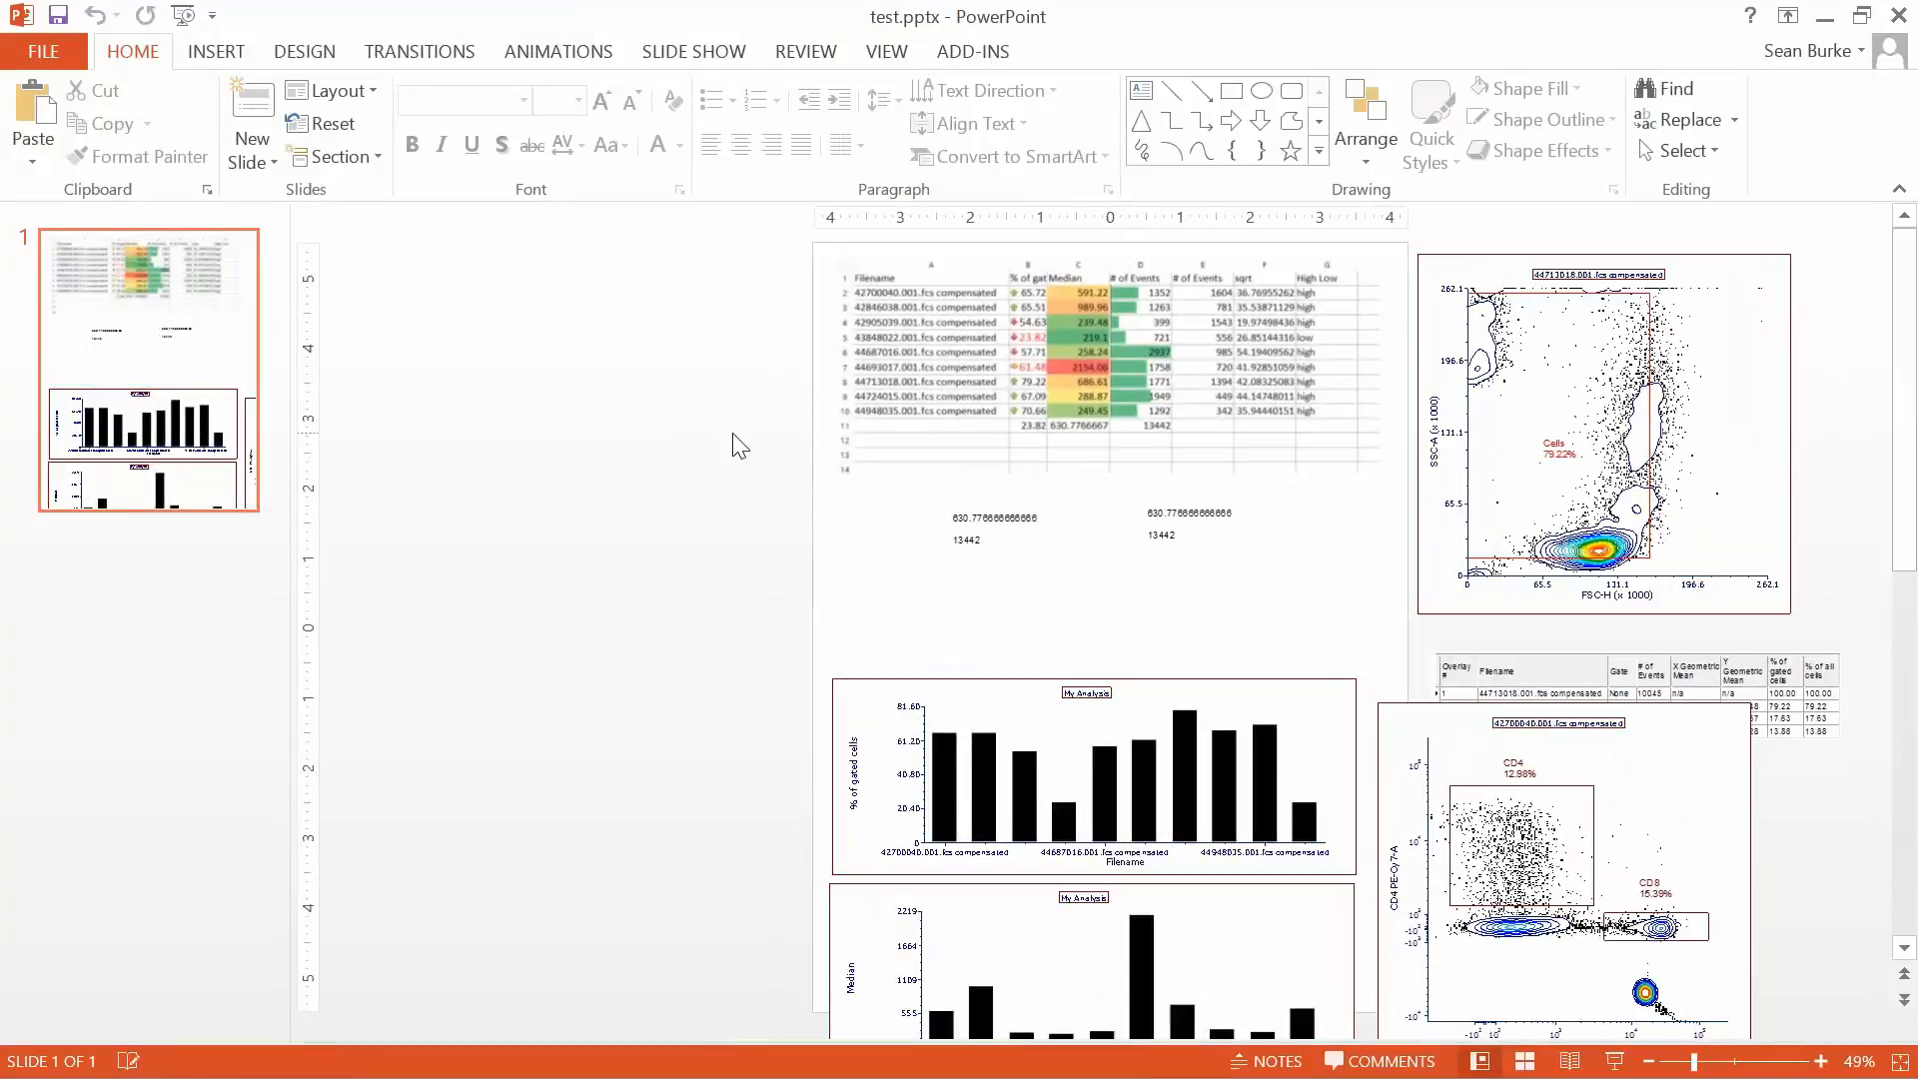
scroll(734, 447, "up", 3, "ctrl")
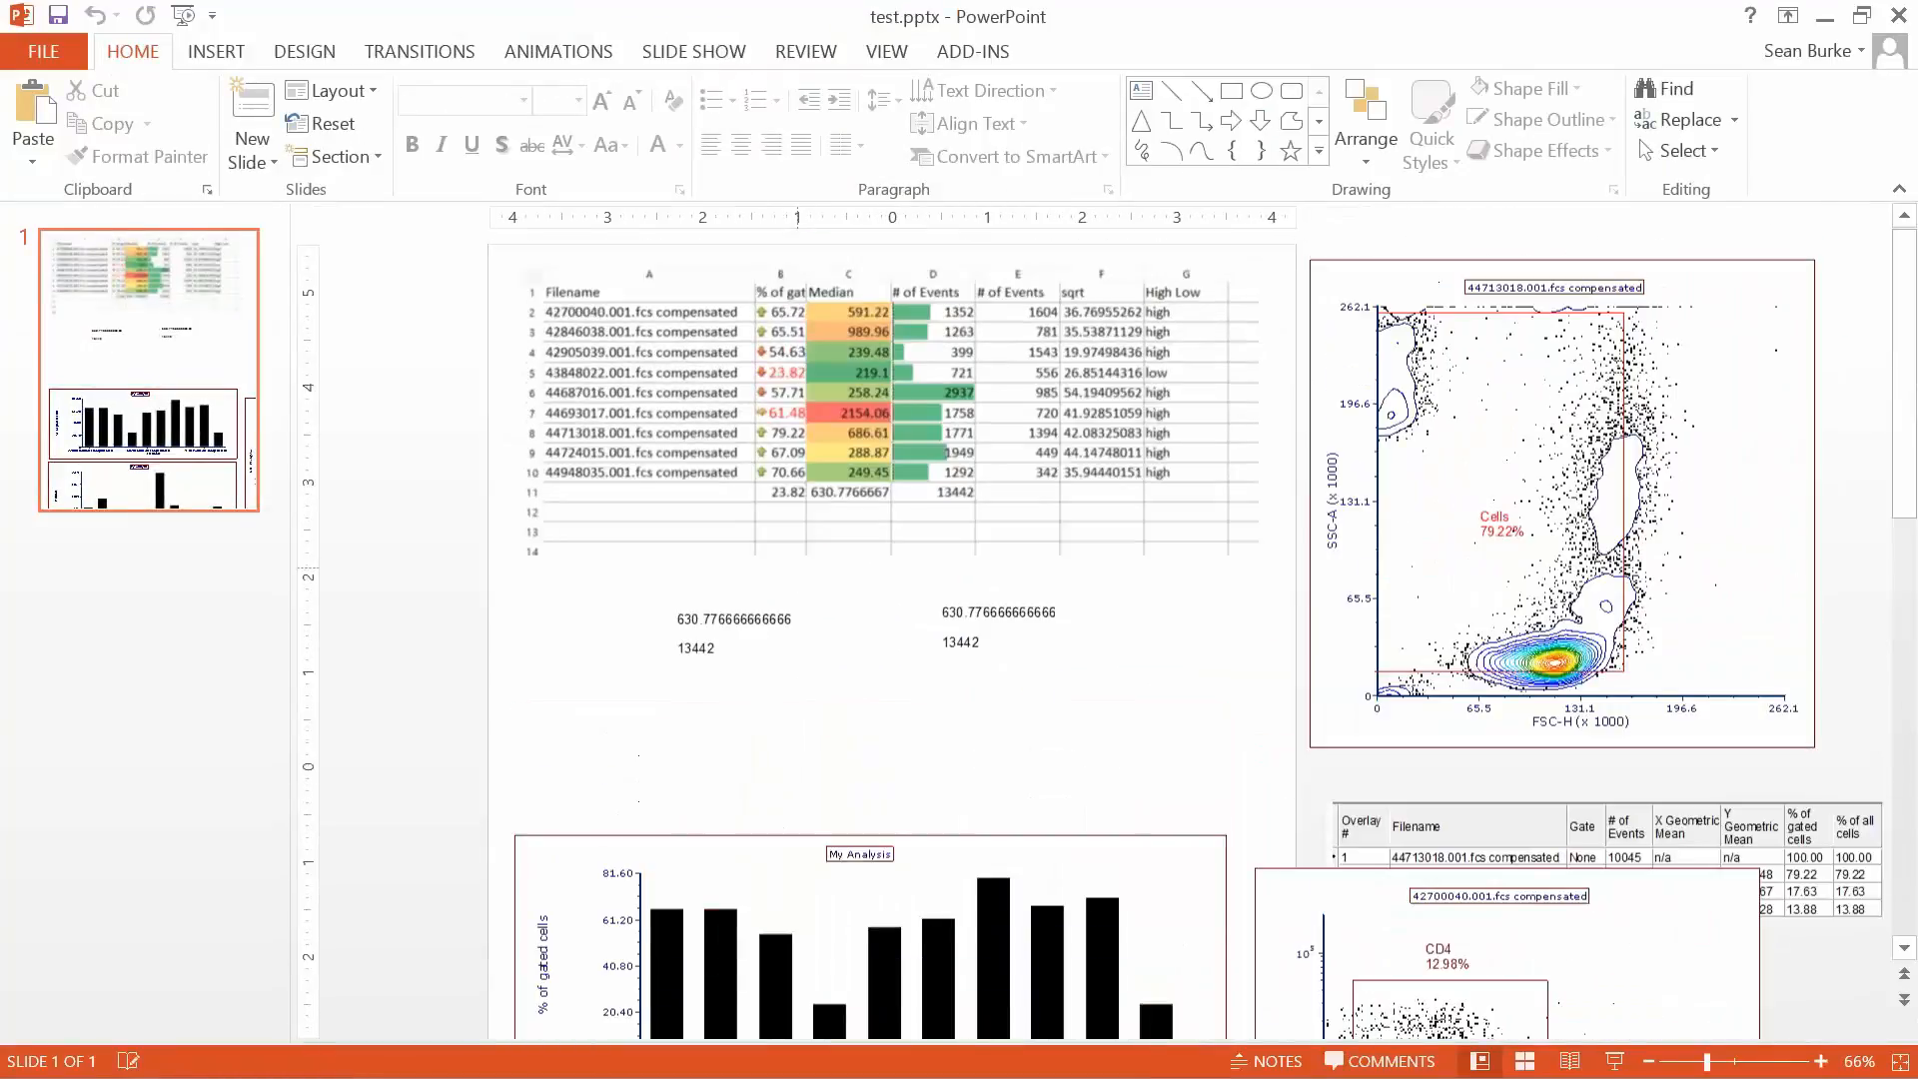
left_click(939, 335)
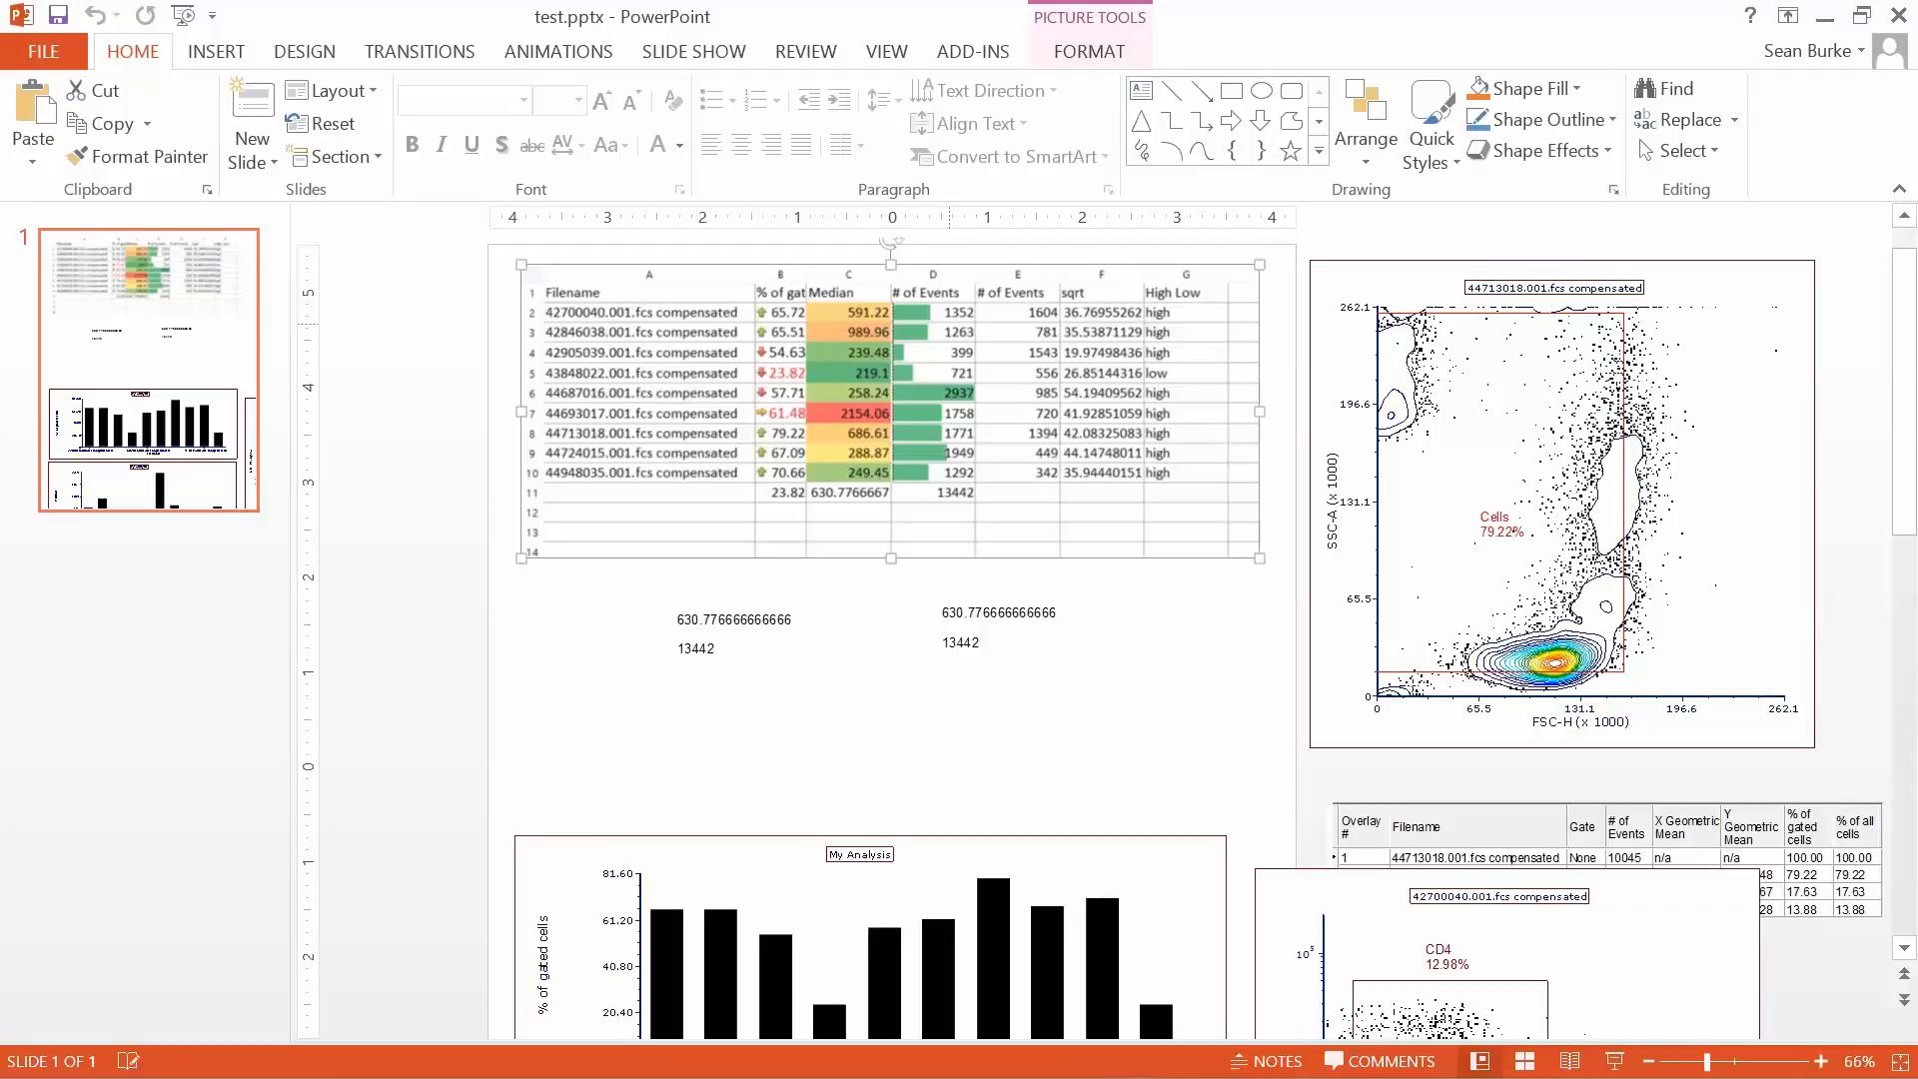
double_click(949, 323)
left_click_drag(729, 459, 744, 410)
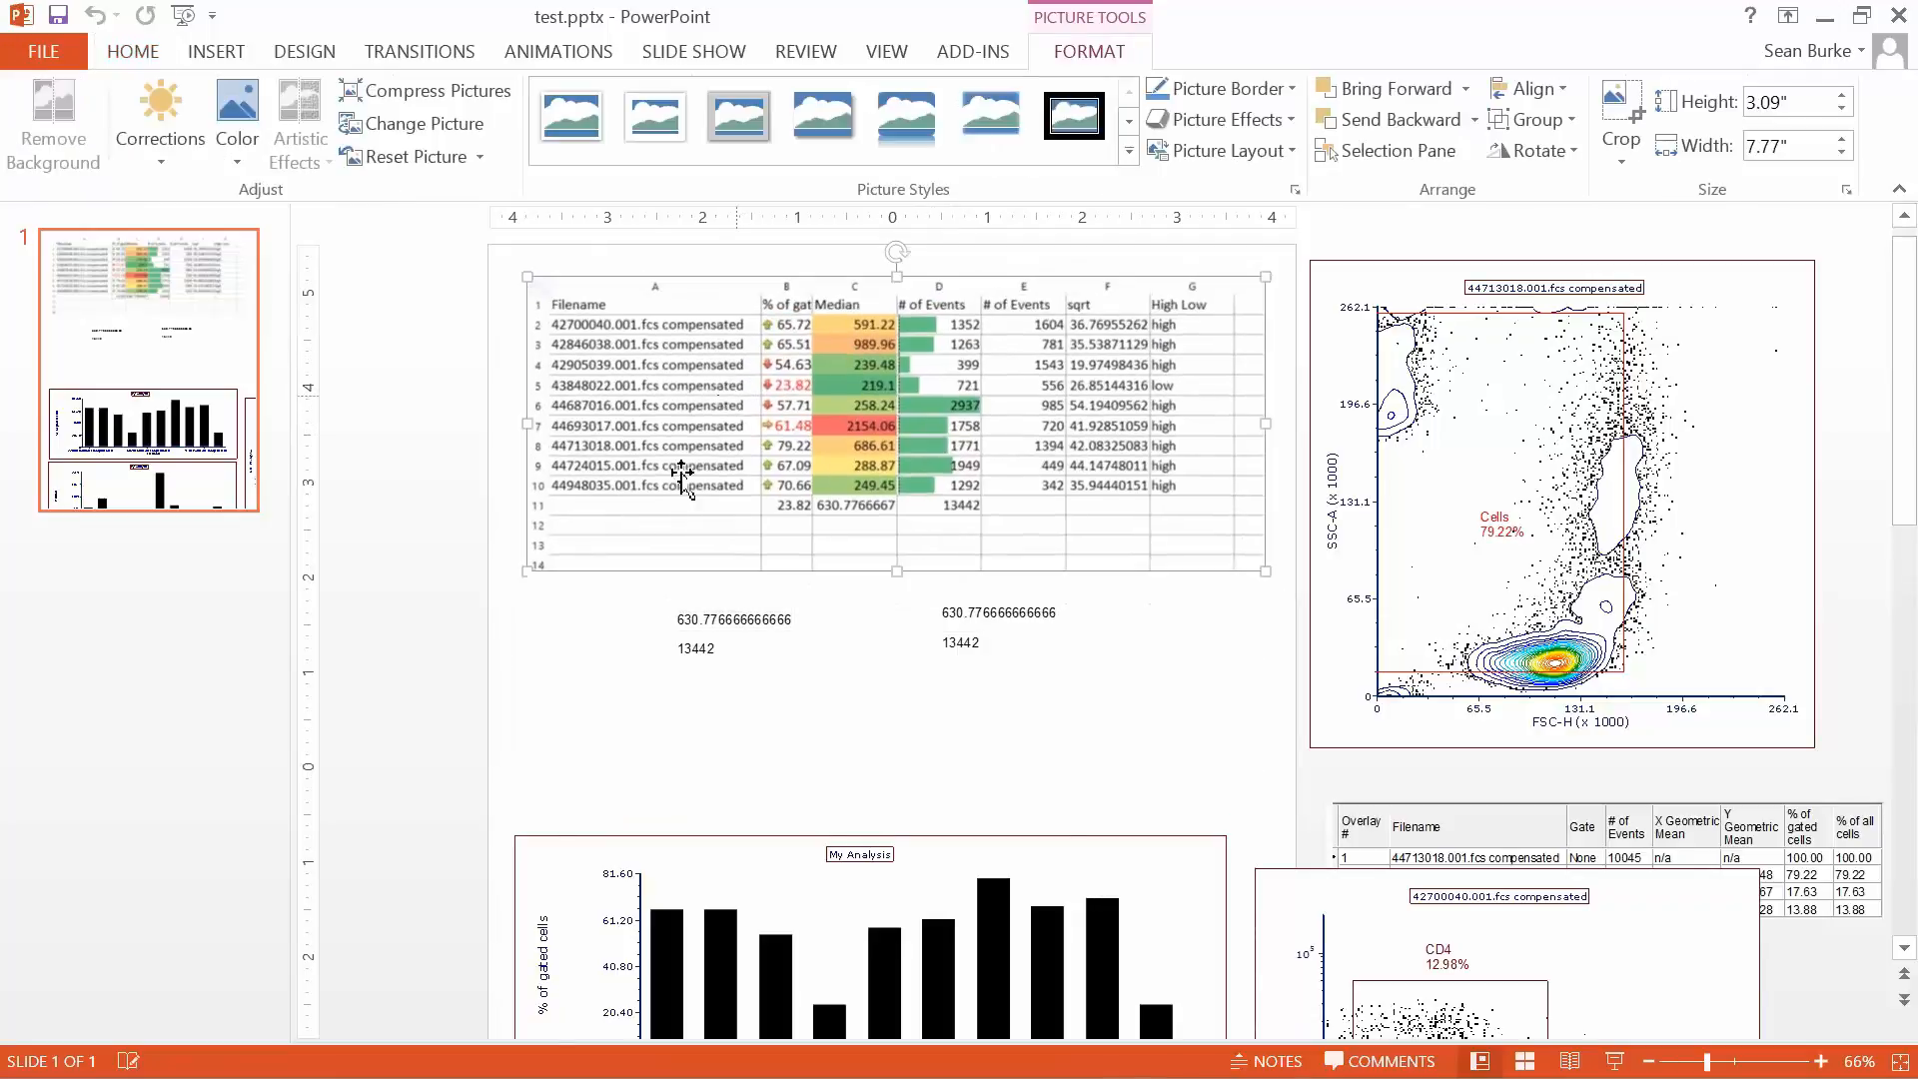
left_click(418, 696)
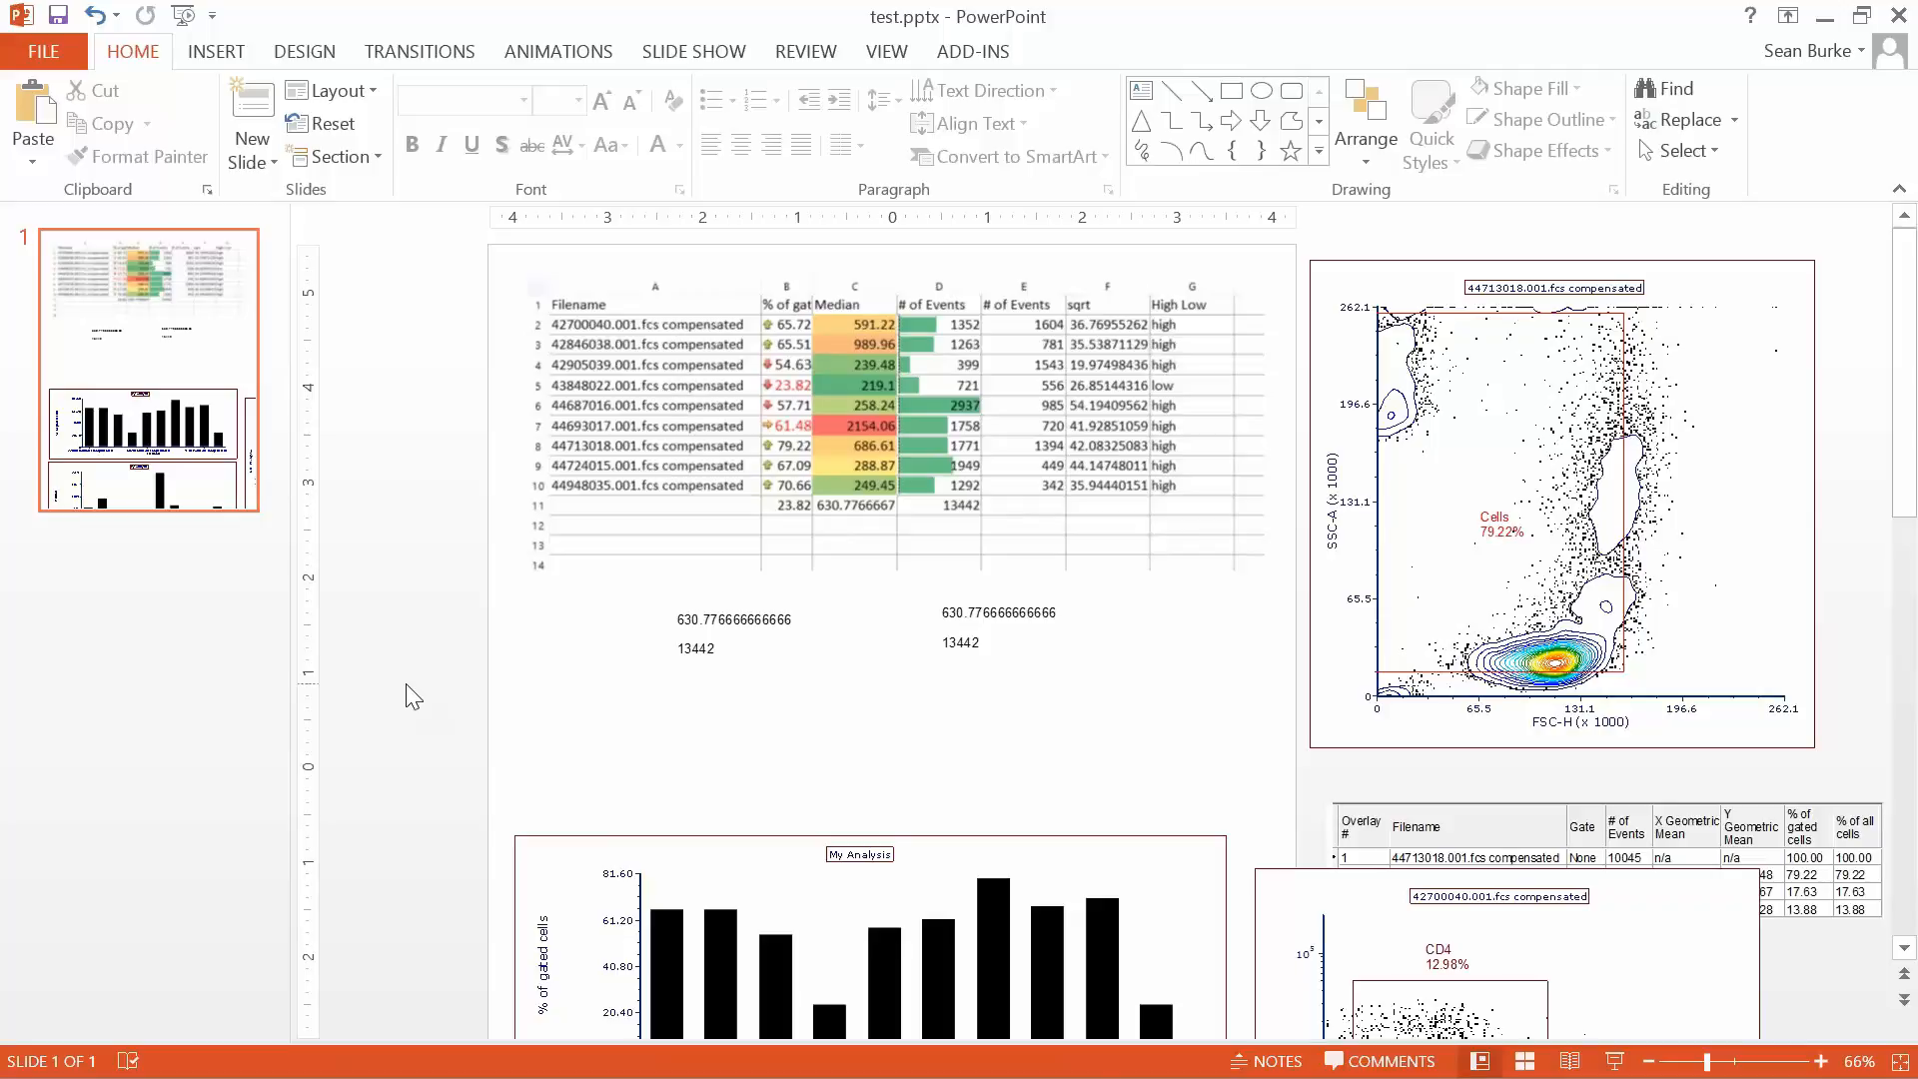
Close test.pptx without saving the changes and close test.xlsx.
left_click(1899, 16)
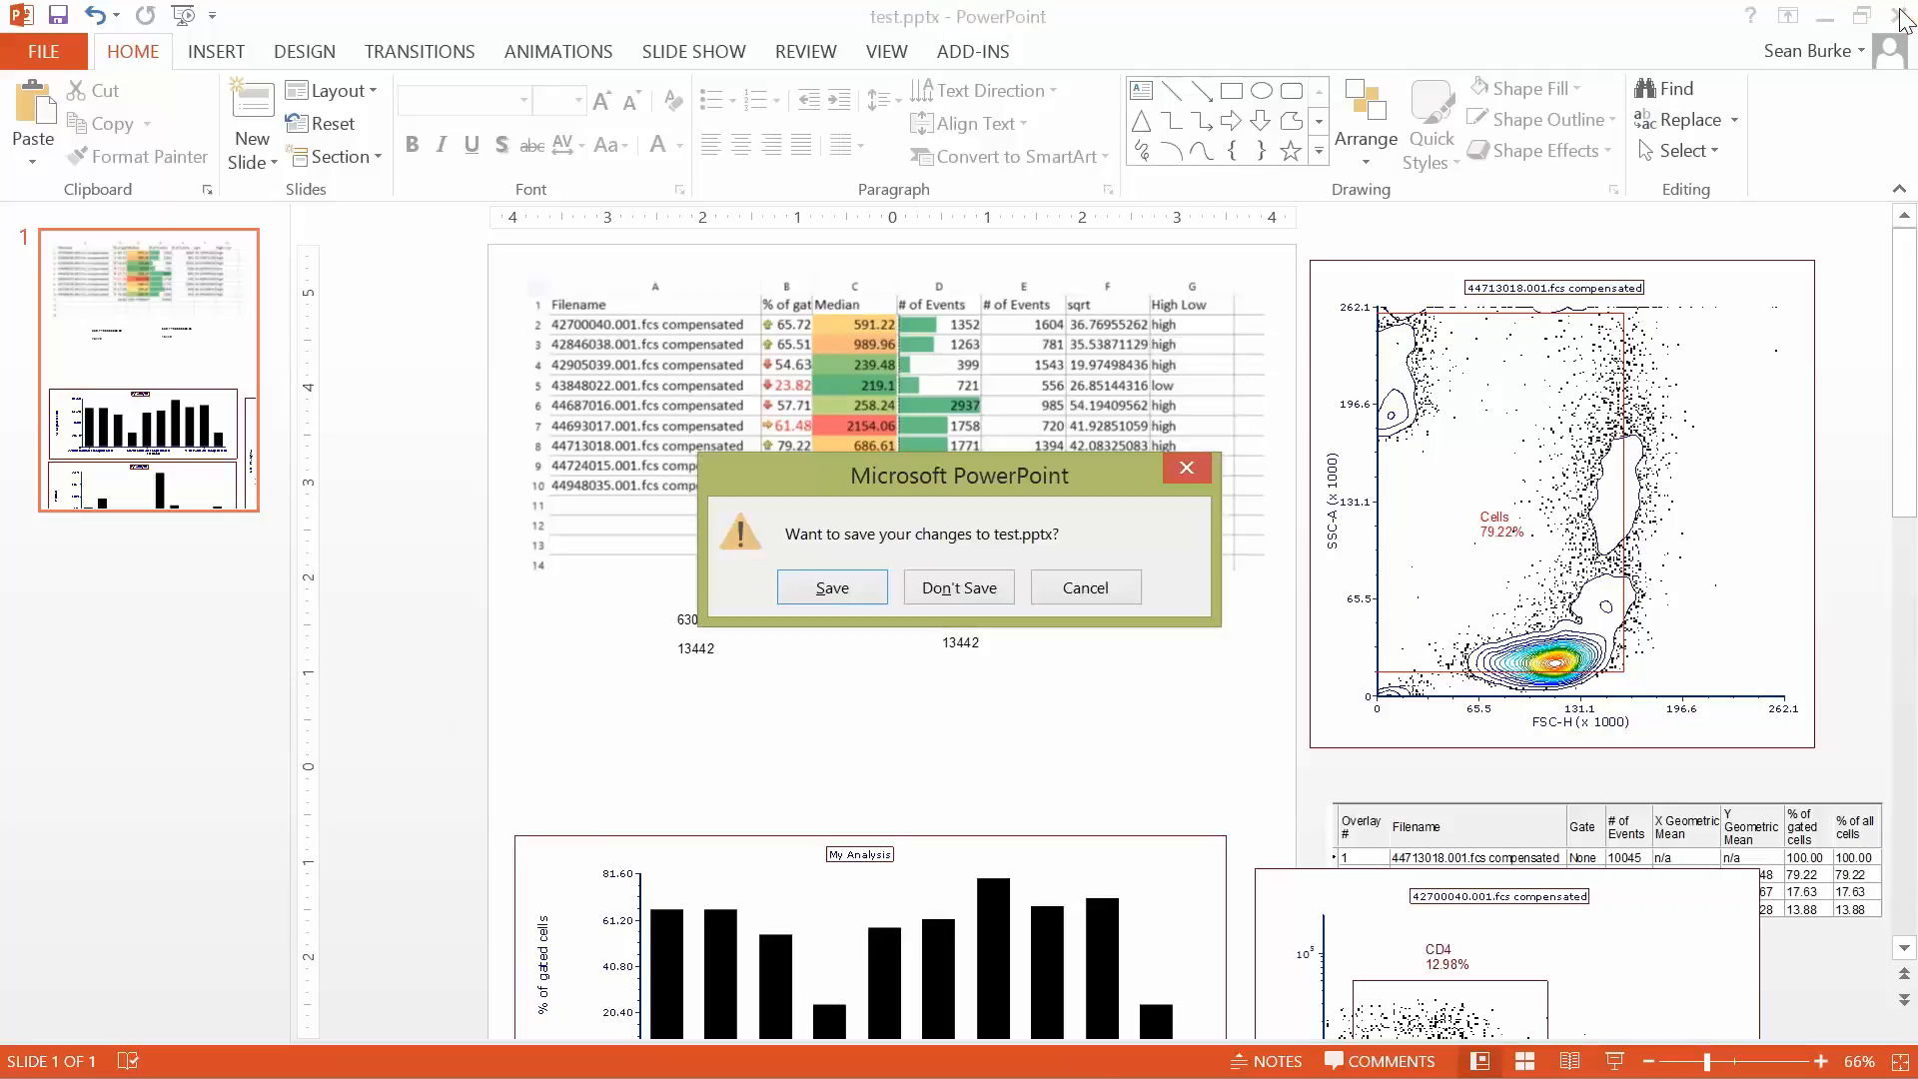
left_click(916, 588)
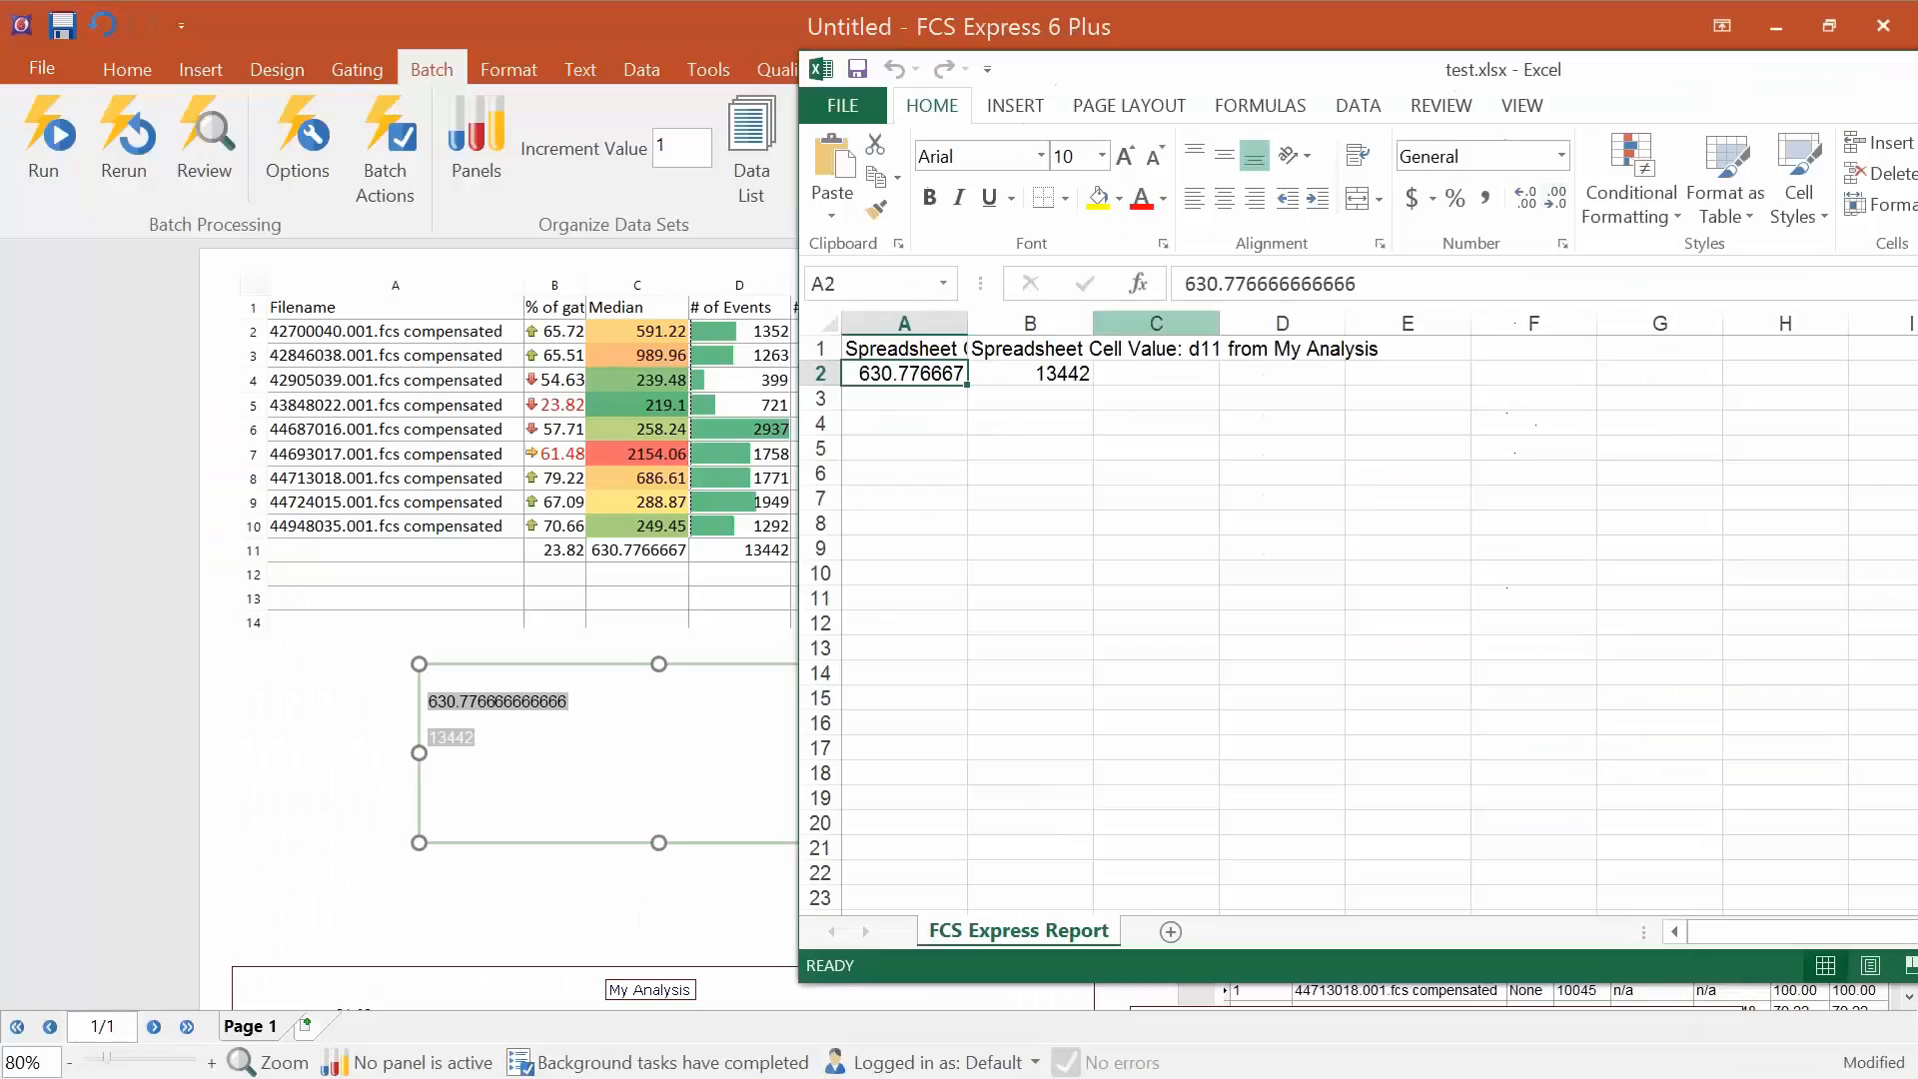
left_click_drag(1648, 66, 933, 190)
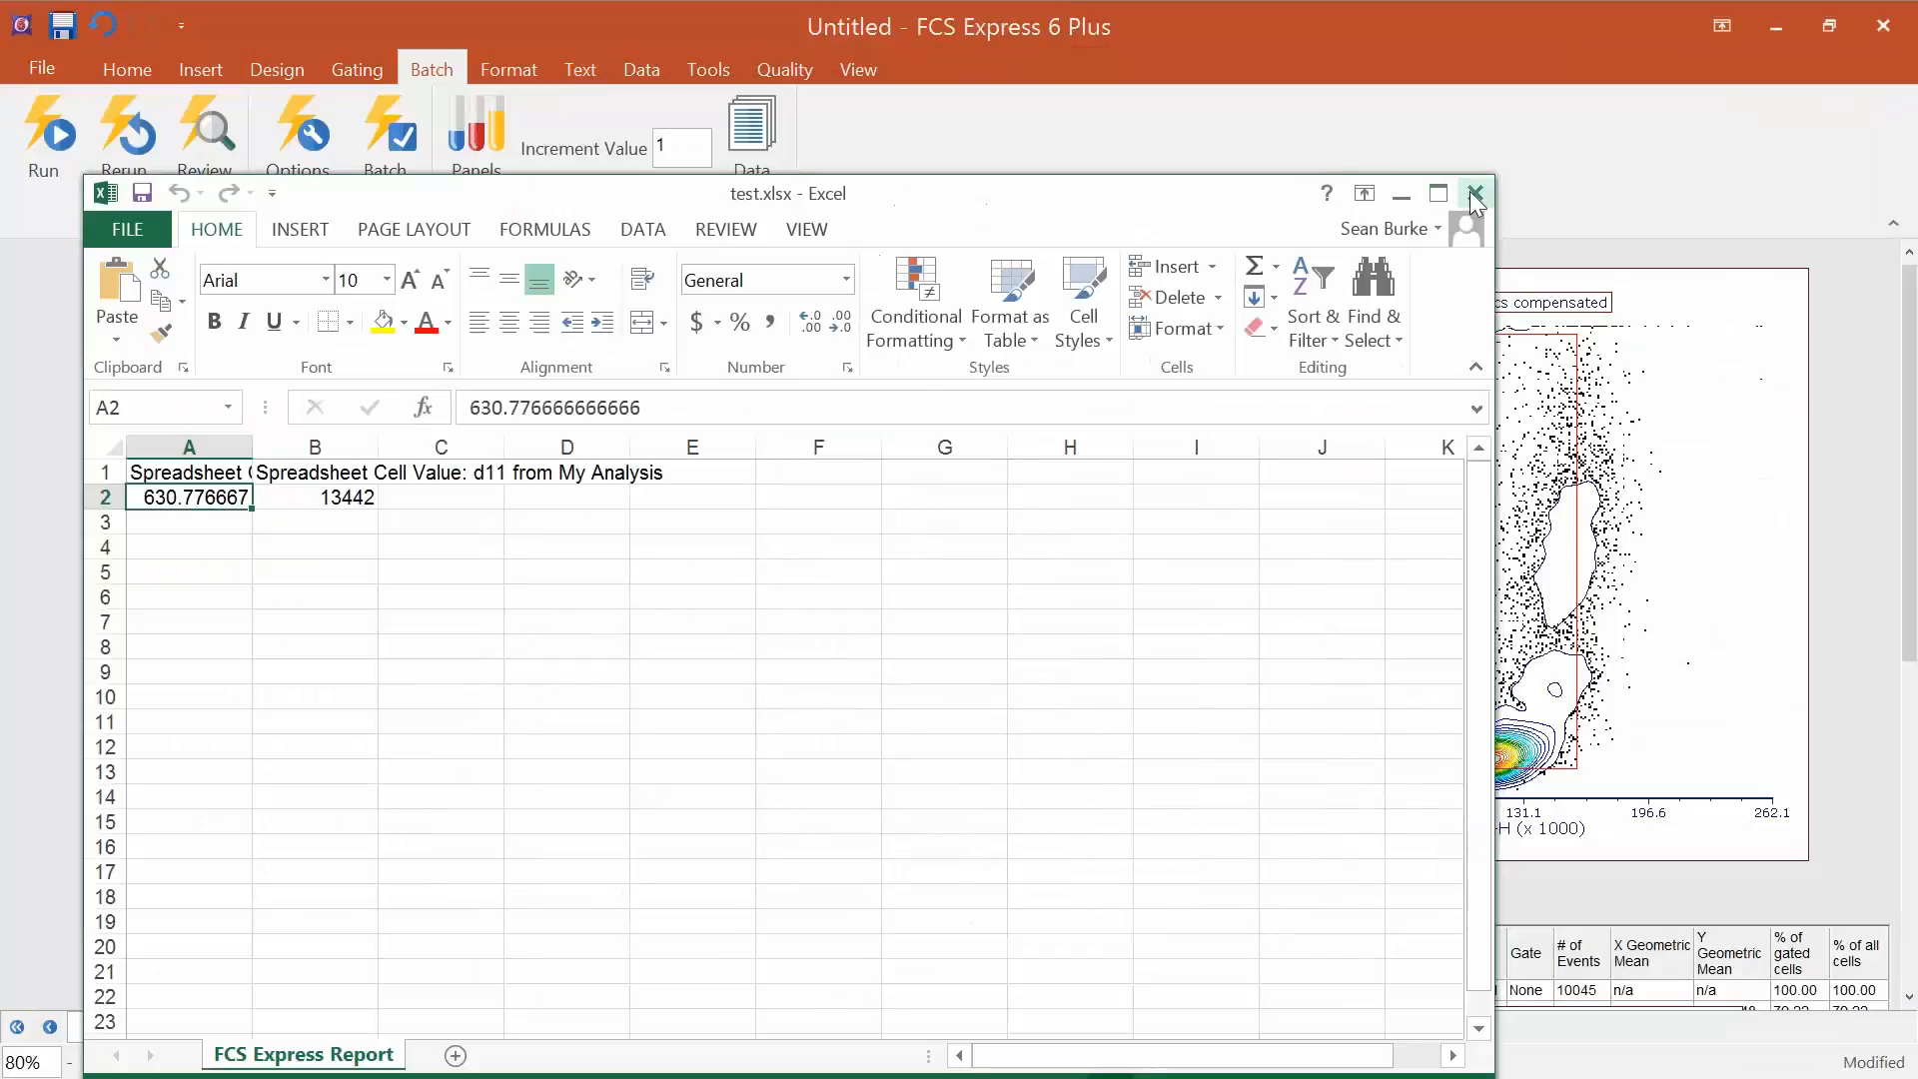
left_click(1475, 192)
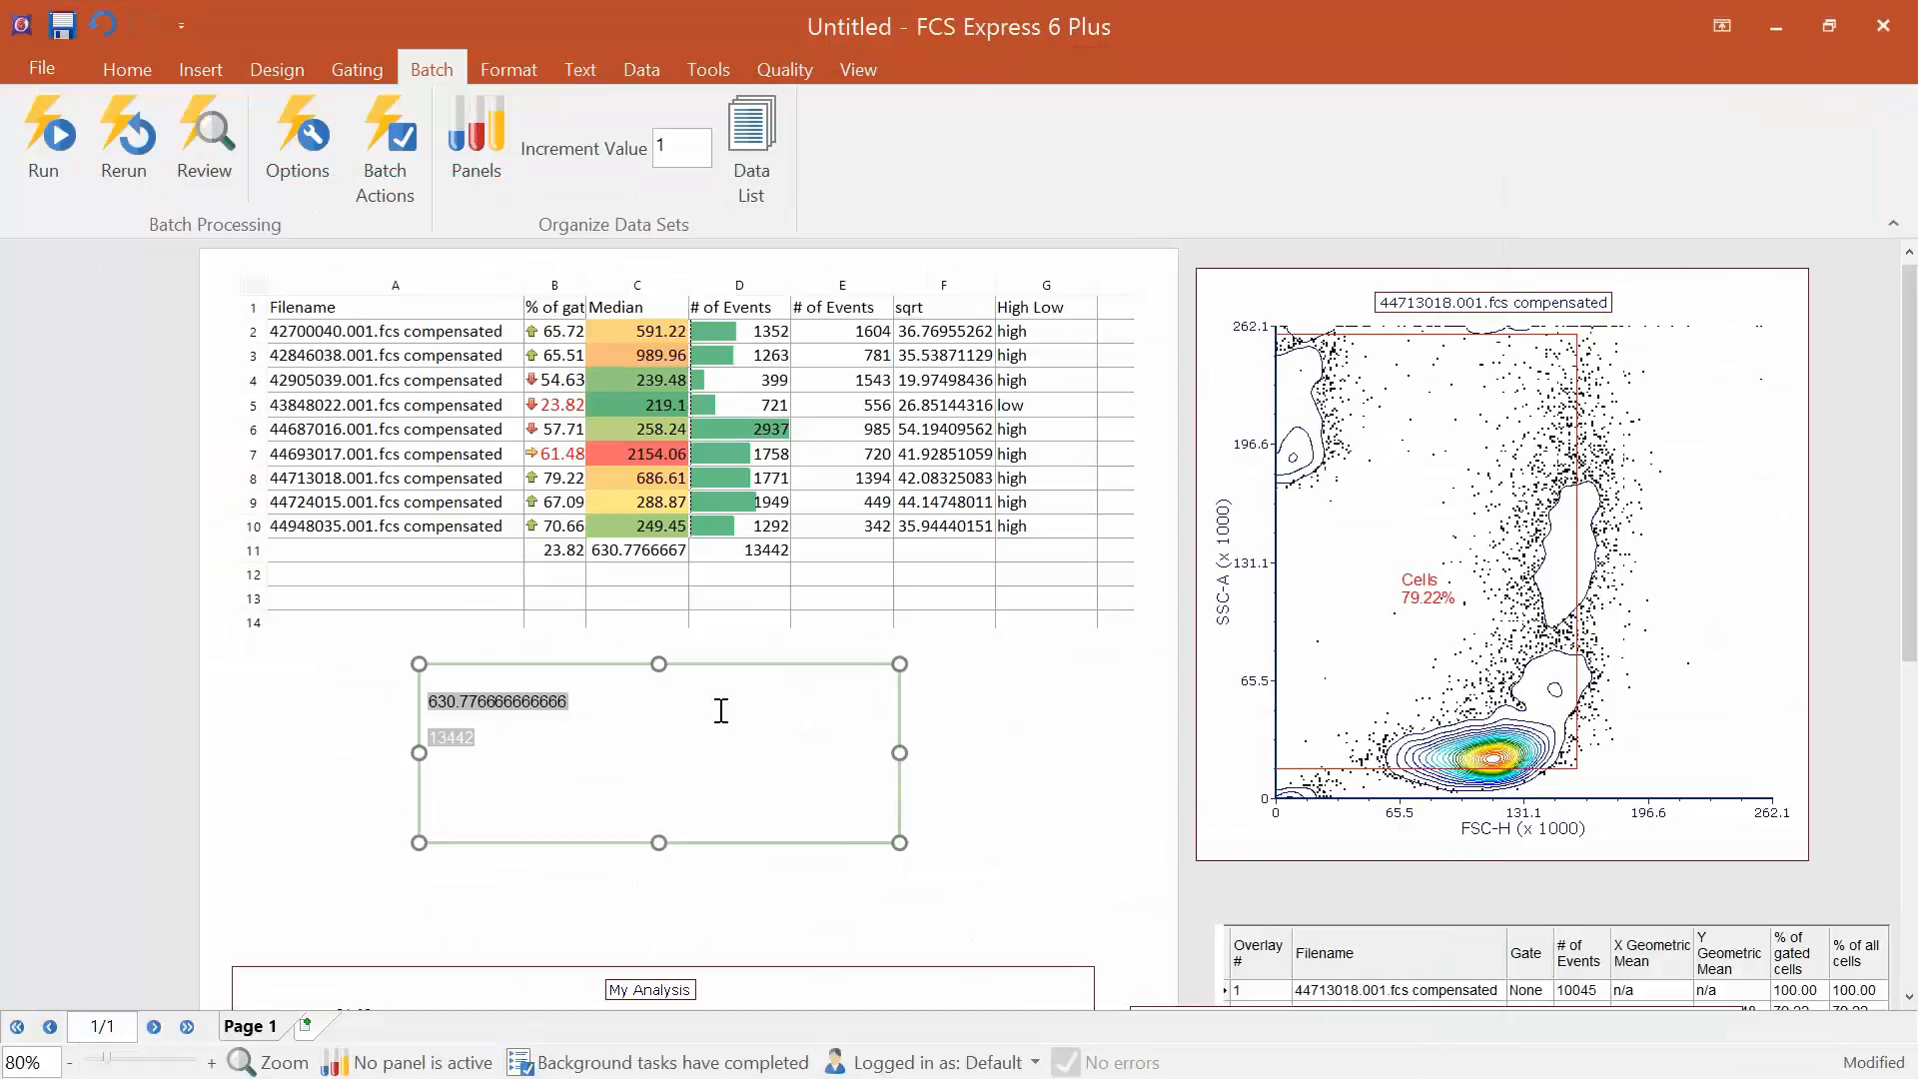
Shrink the Custom Tokens window and place it over the FSC-H/SSC-A plot beside the spreadsheet, and add a new custom token.
left_click(873, 76)
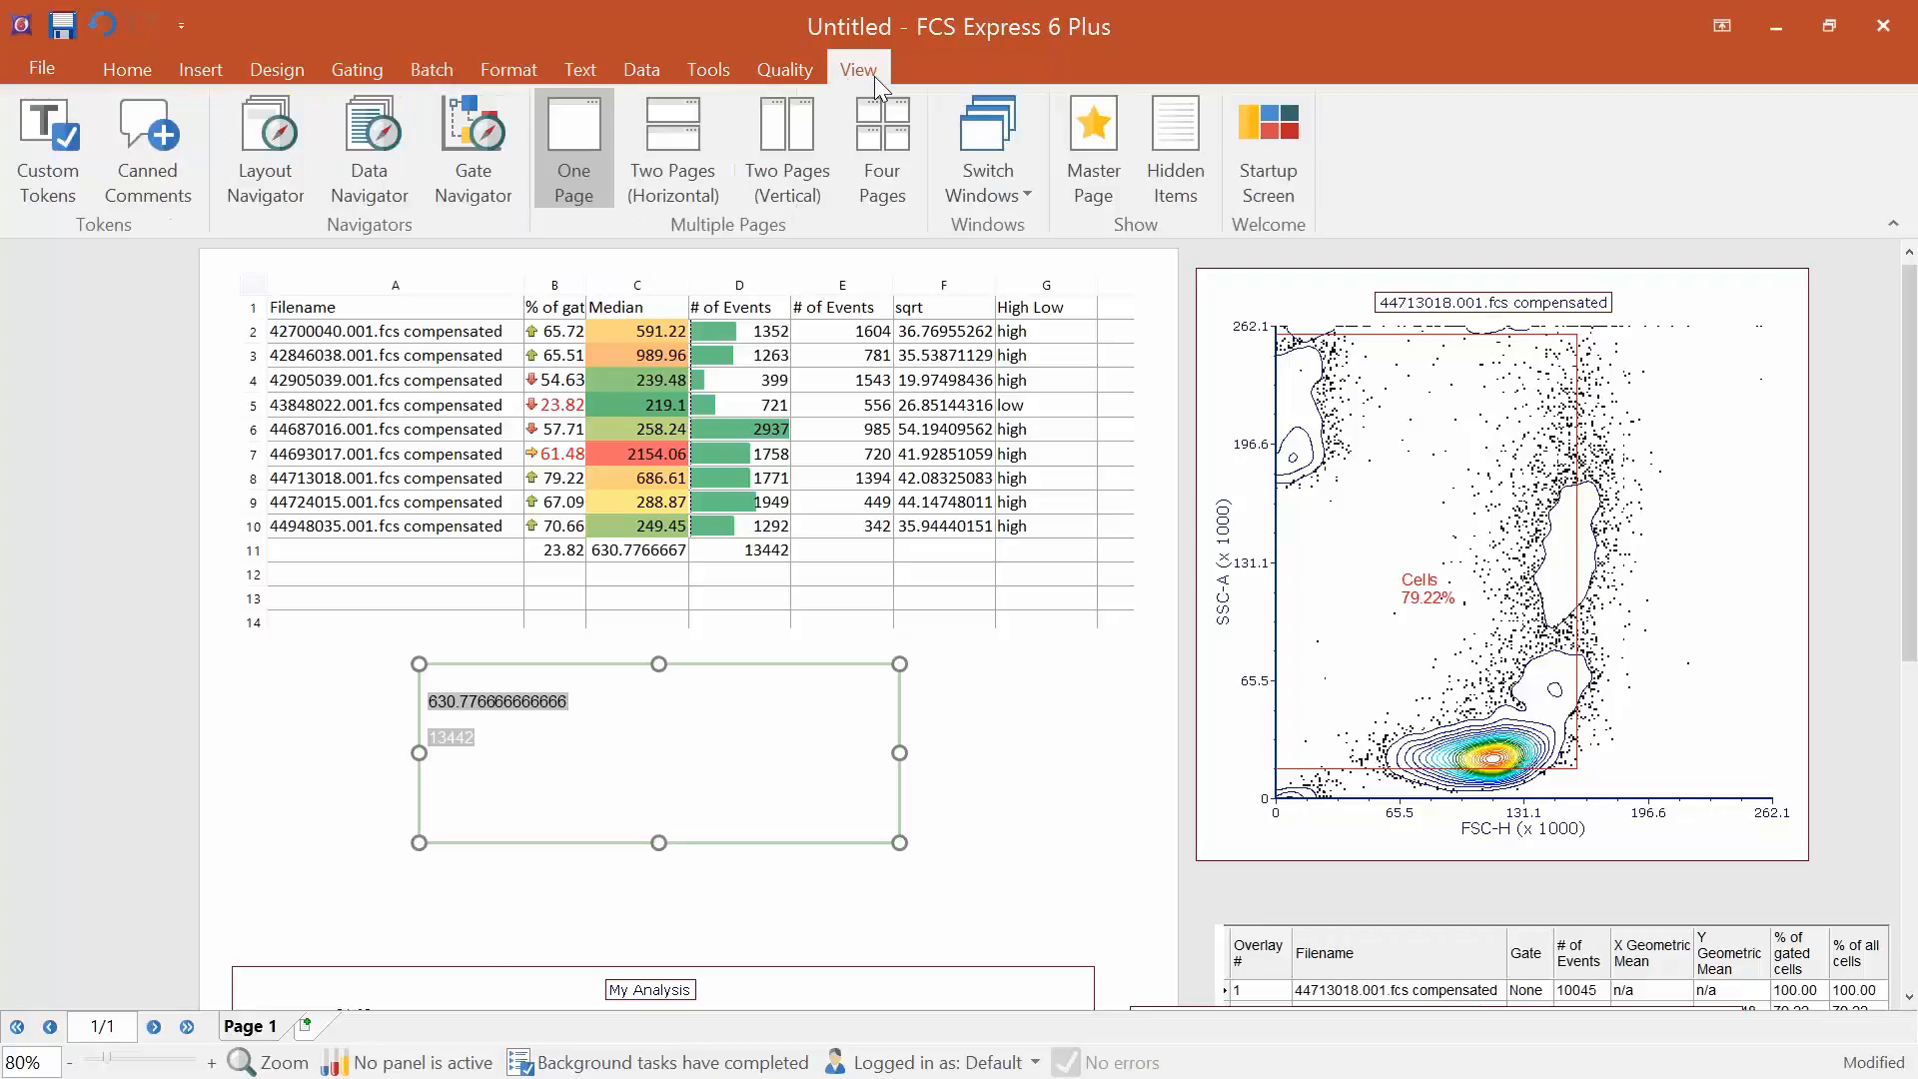
left_click(38, 182)
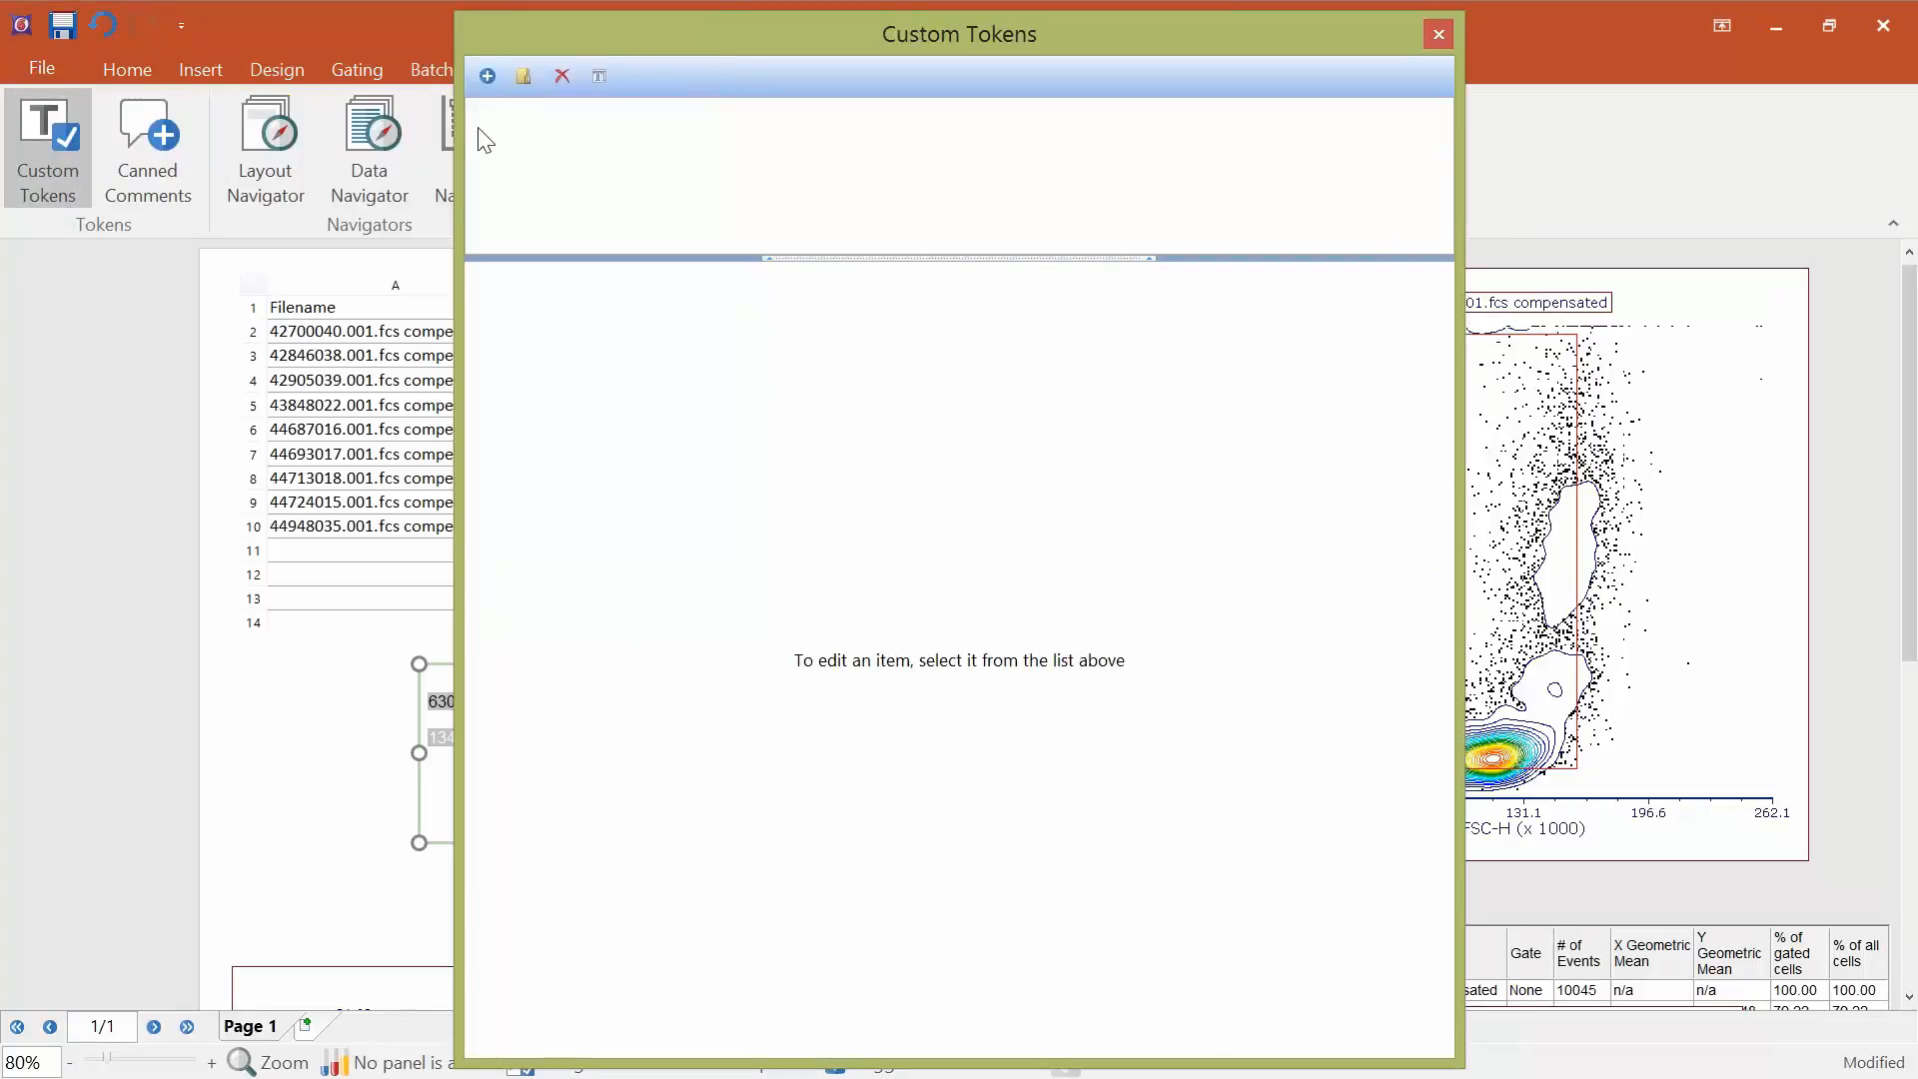
left_click_drag(455, 17, 896, 696)
left_click_drag(1104, 707, 1481, 199)
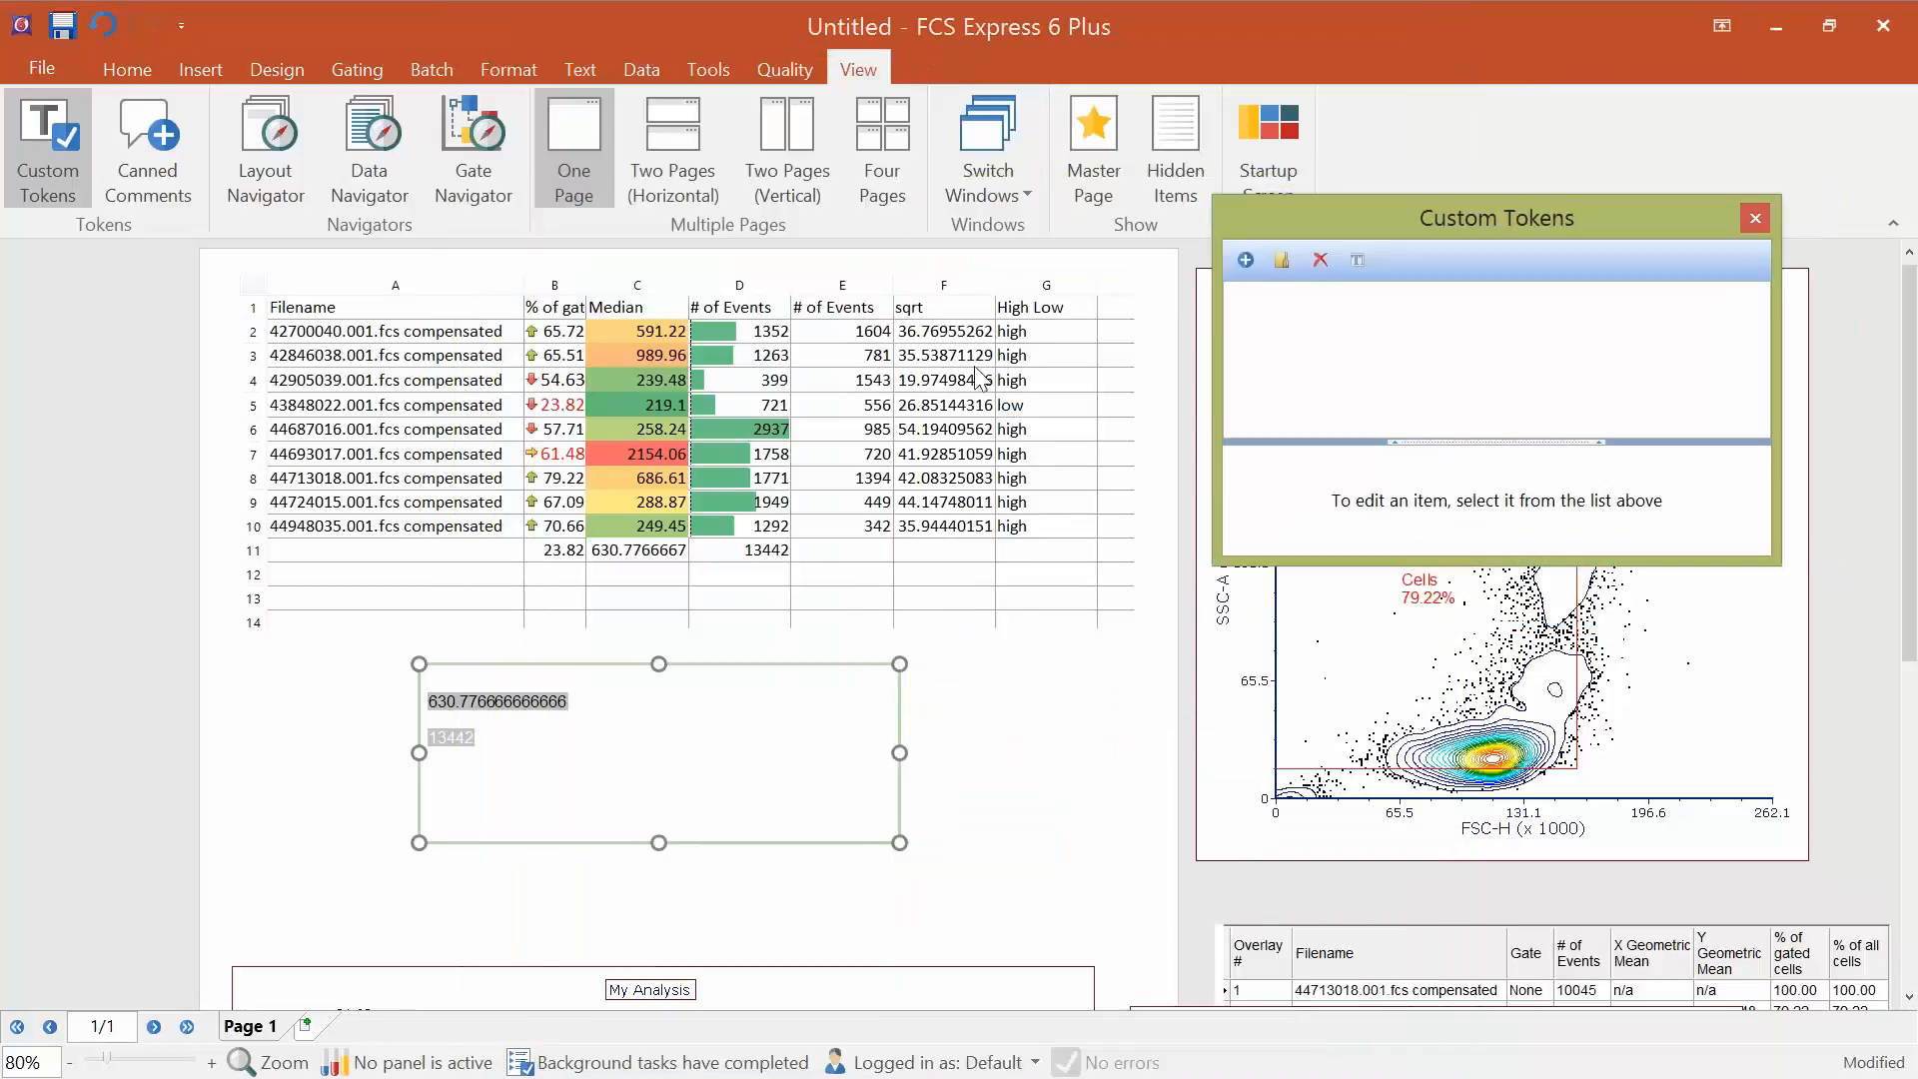
left_click_drag(1429, 444, 1434, 355)
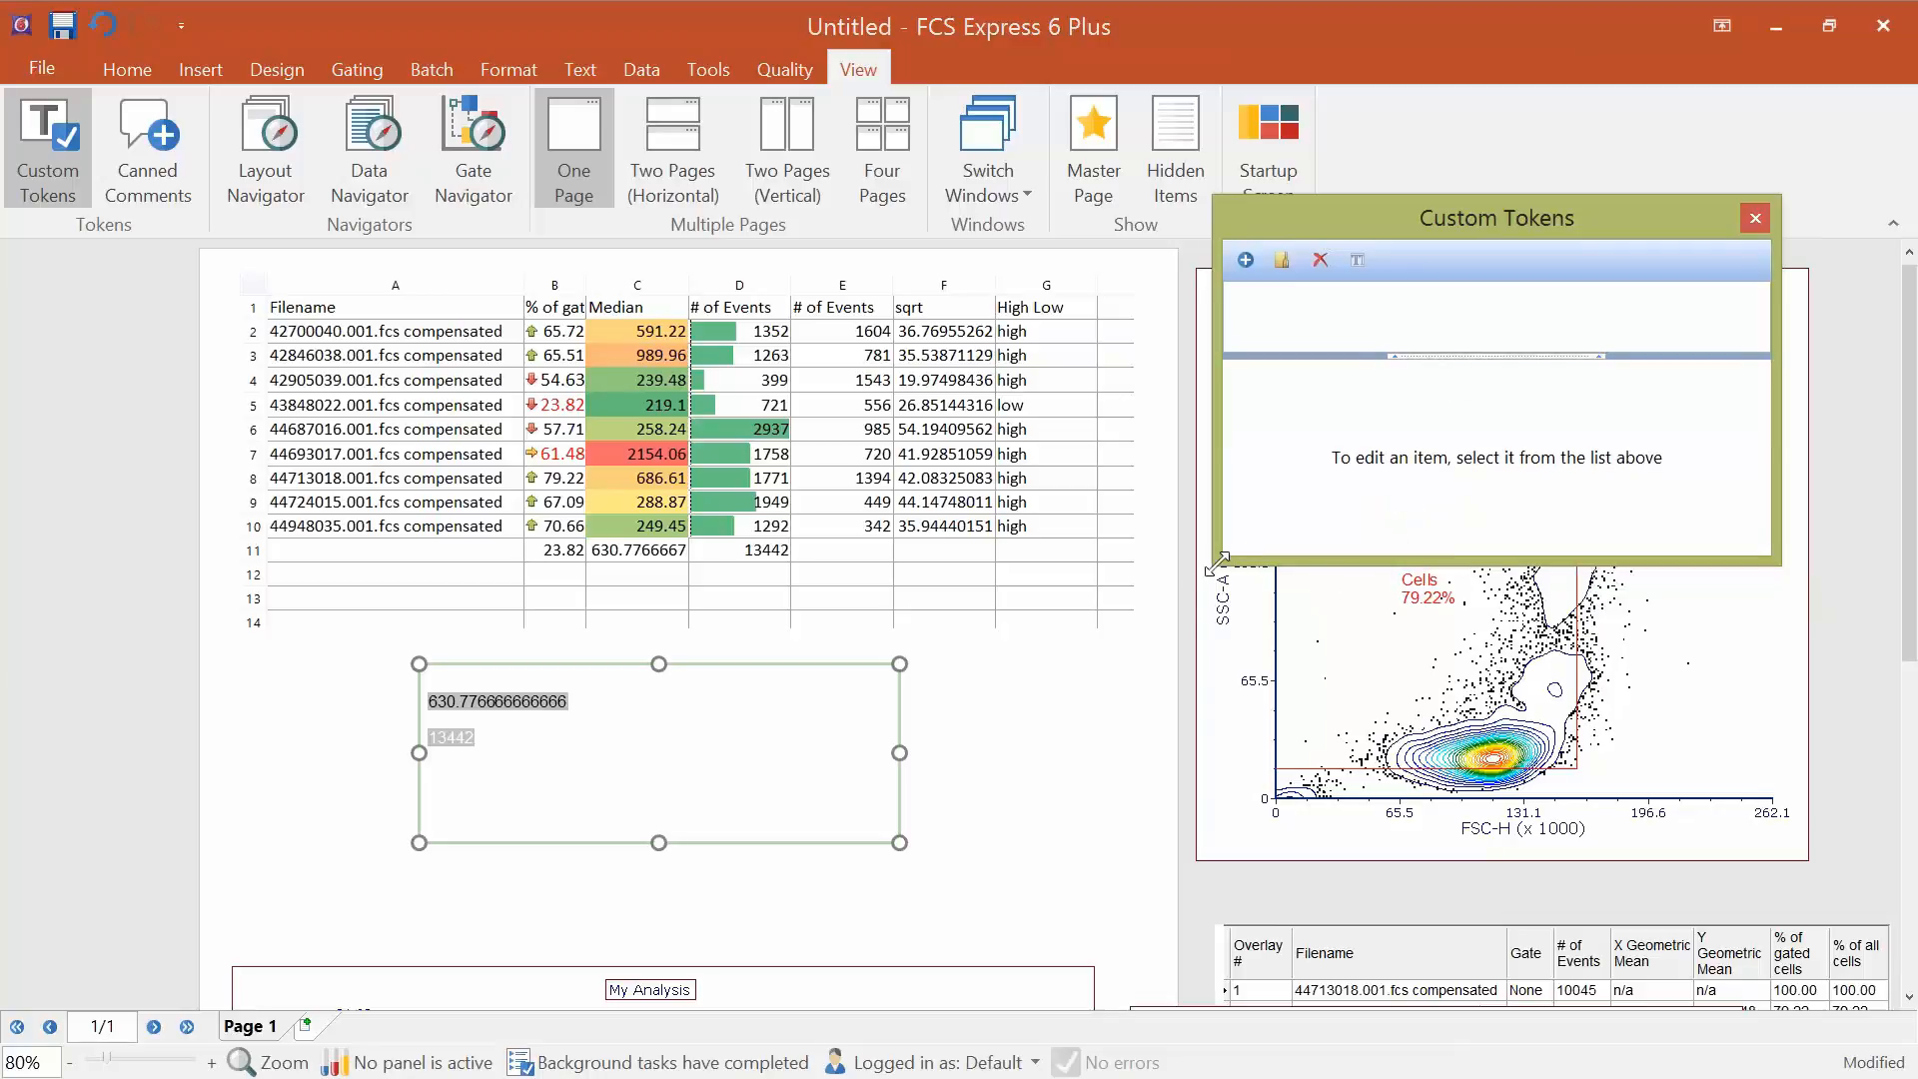
left_click_drag(1215, 565, 1188, 675)
left_click_drag(1457, 355, 1438, 404)
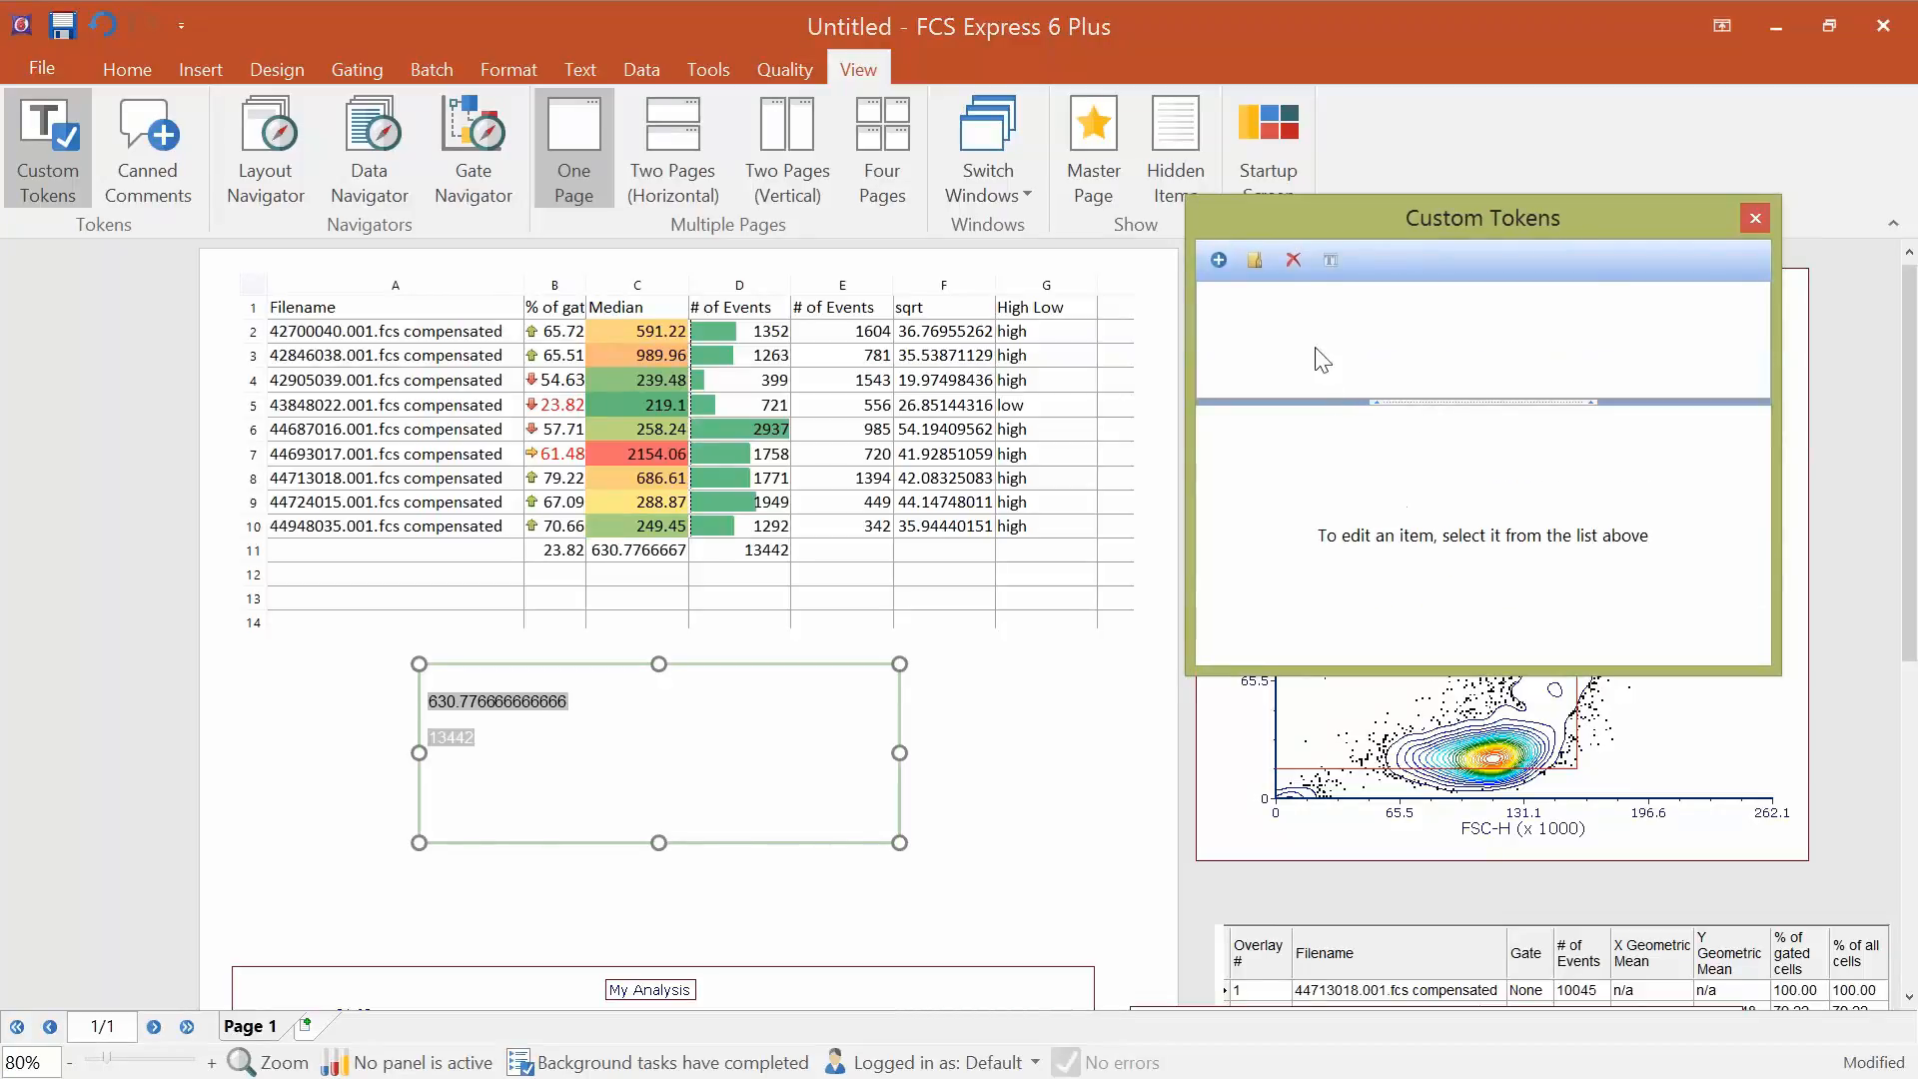
left_click(1225, 269)
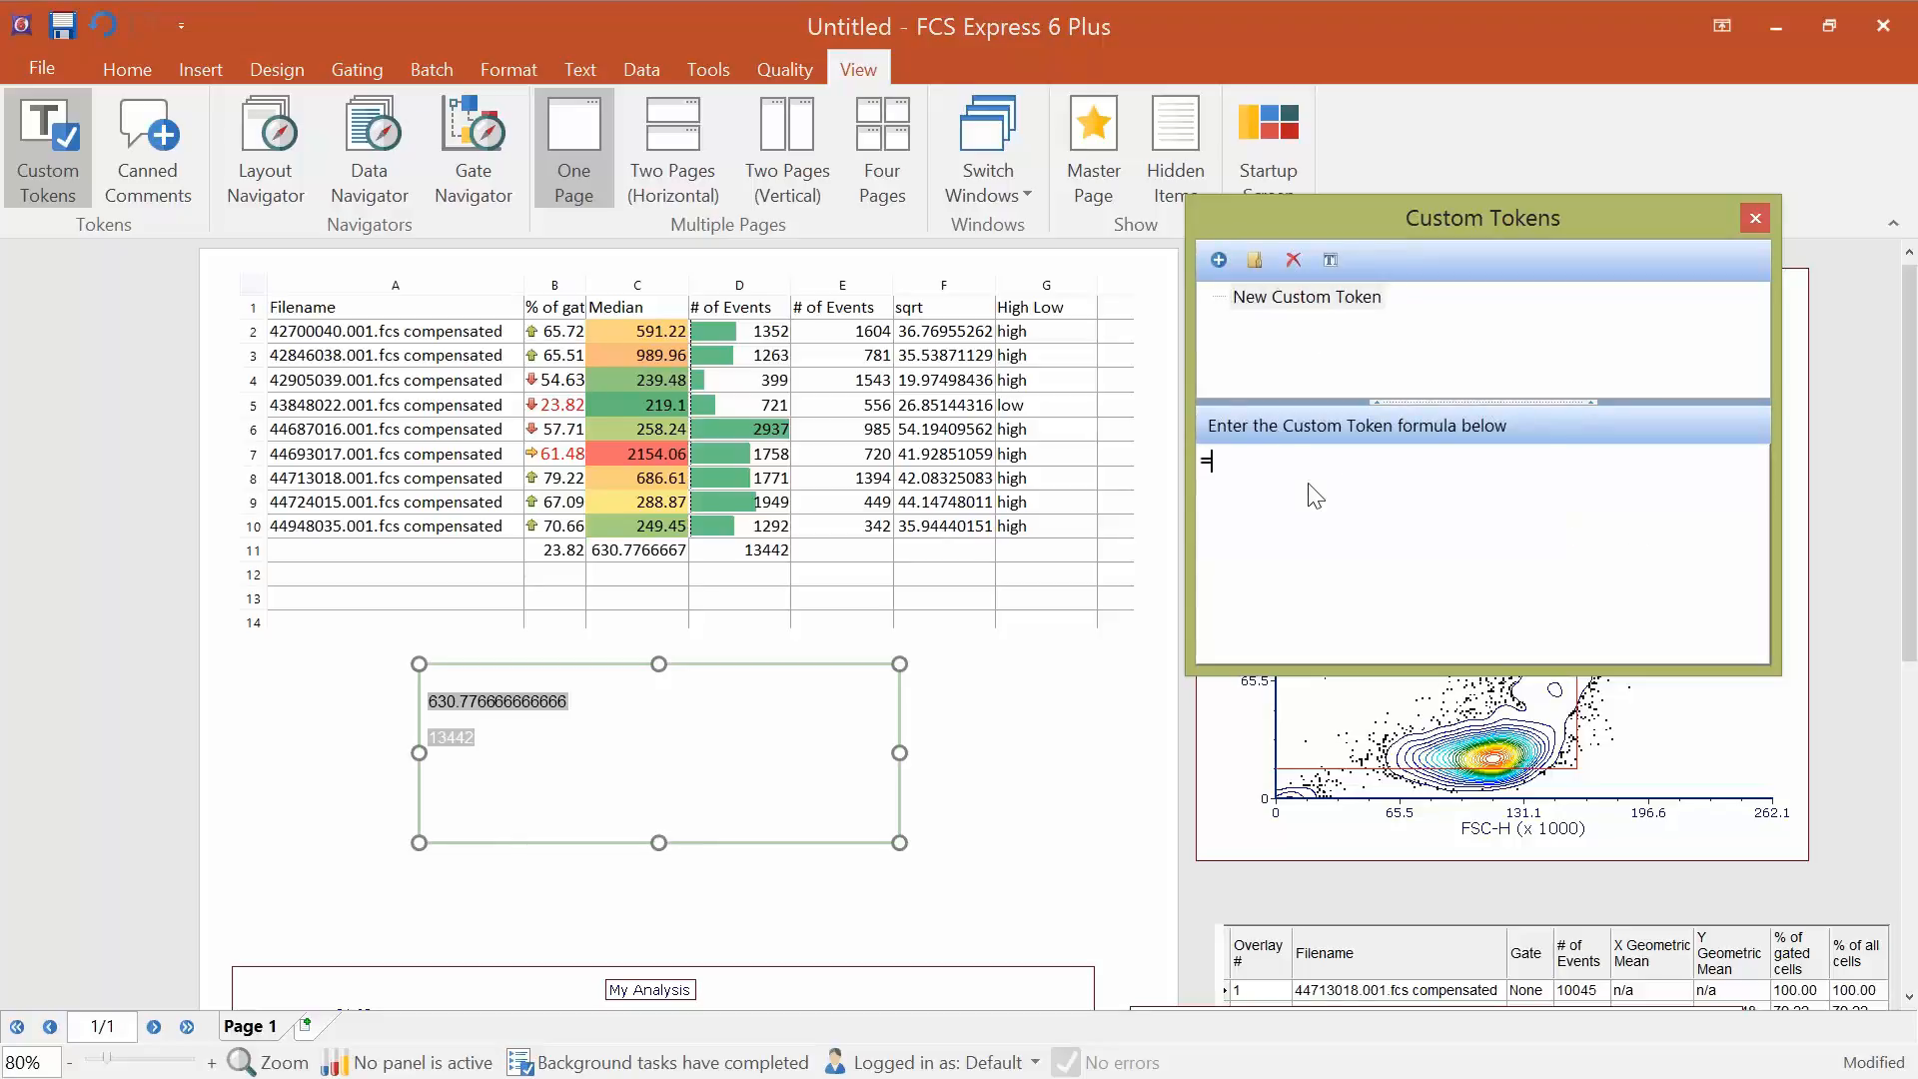
Give the custom token the formula =123*5343 and place it on the layout beside the page and in spreadsheet cell A12.
type("123*5343")
left_click_drag(1322, 302, 58, 663)
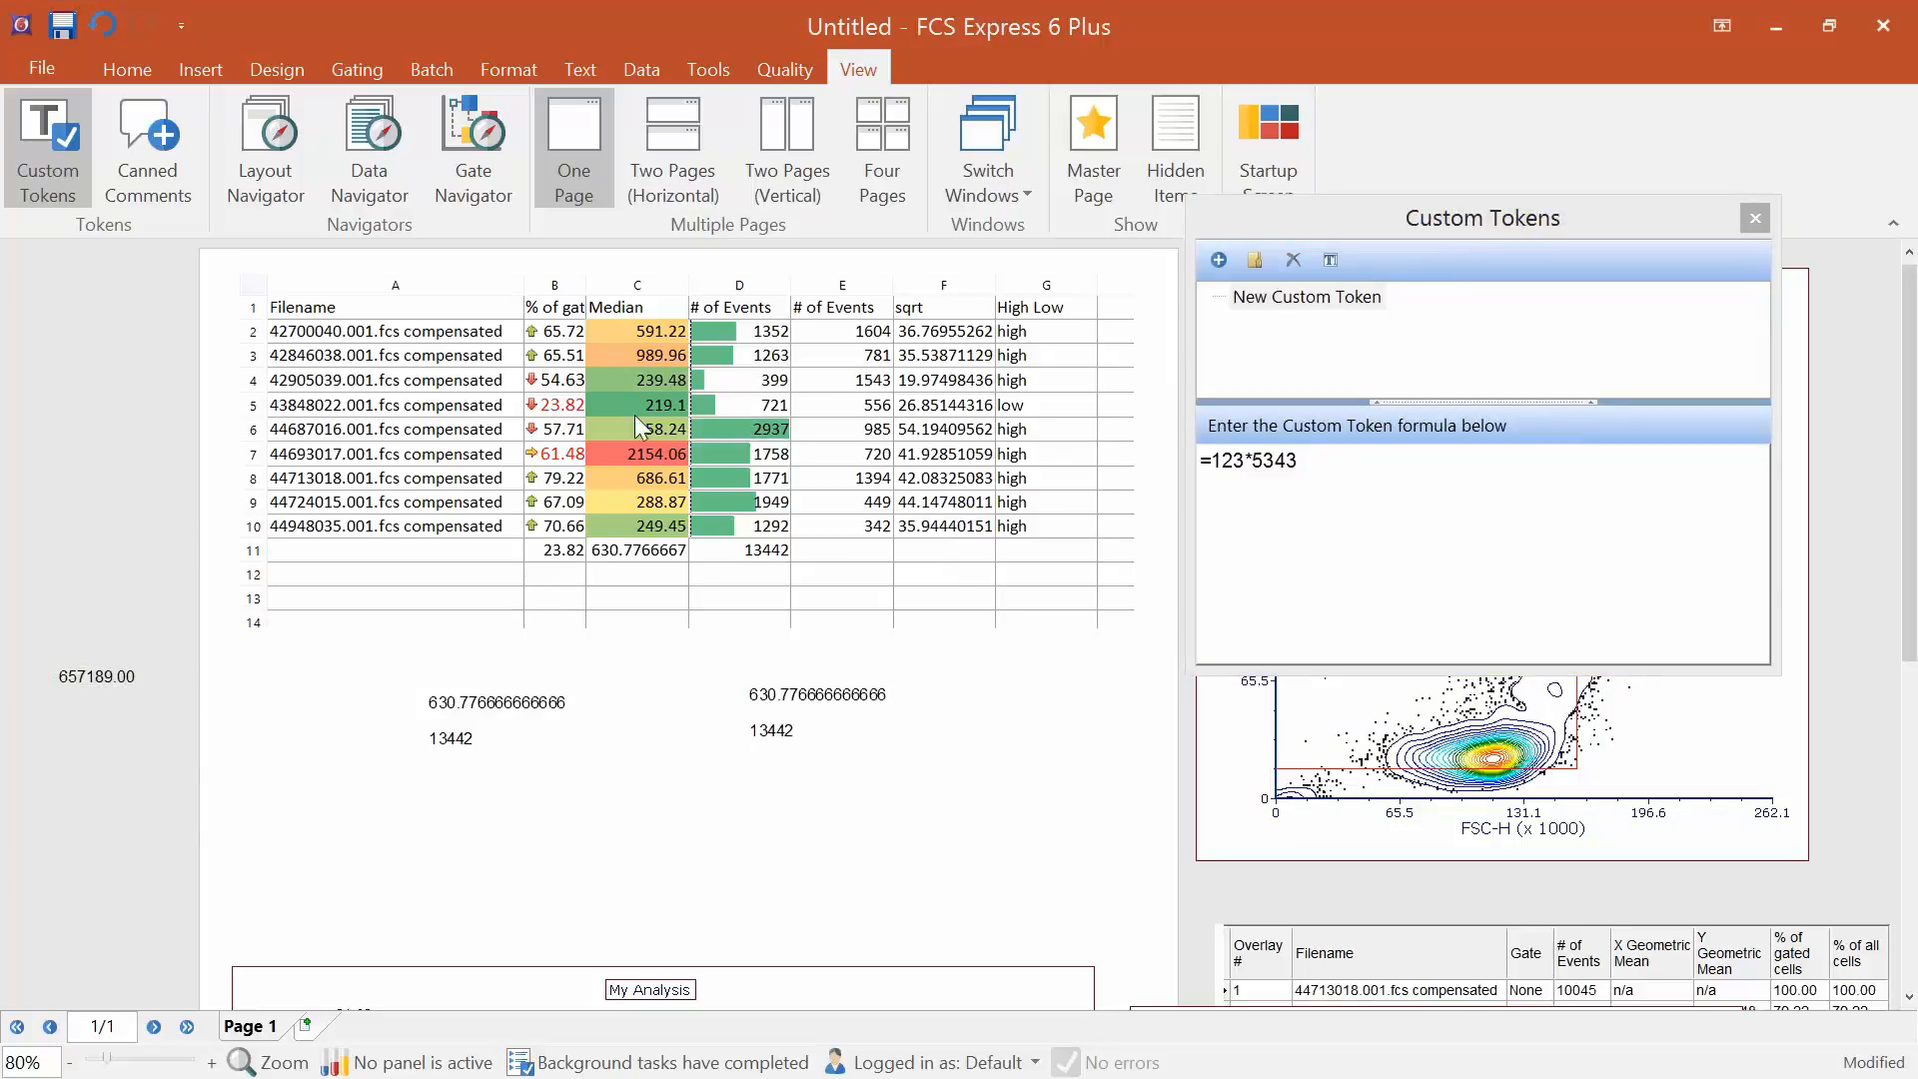
left_click_drag(1304, 296, 436, 581)
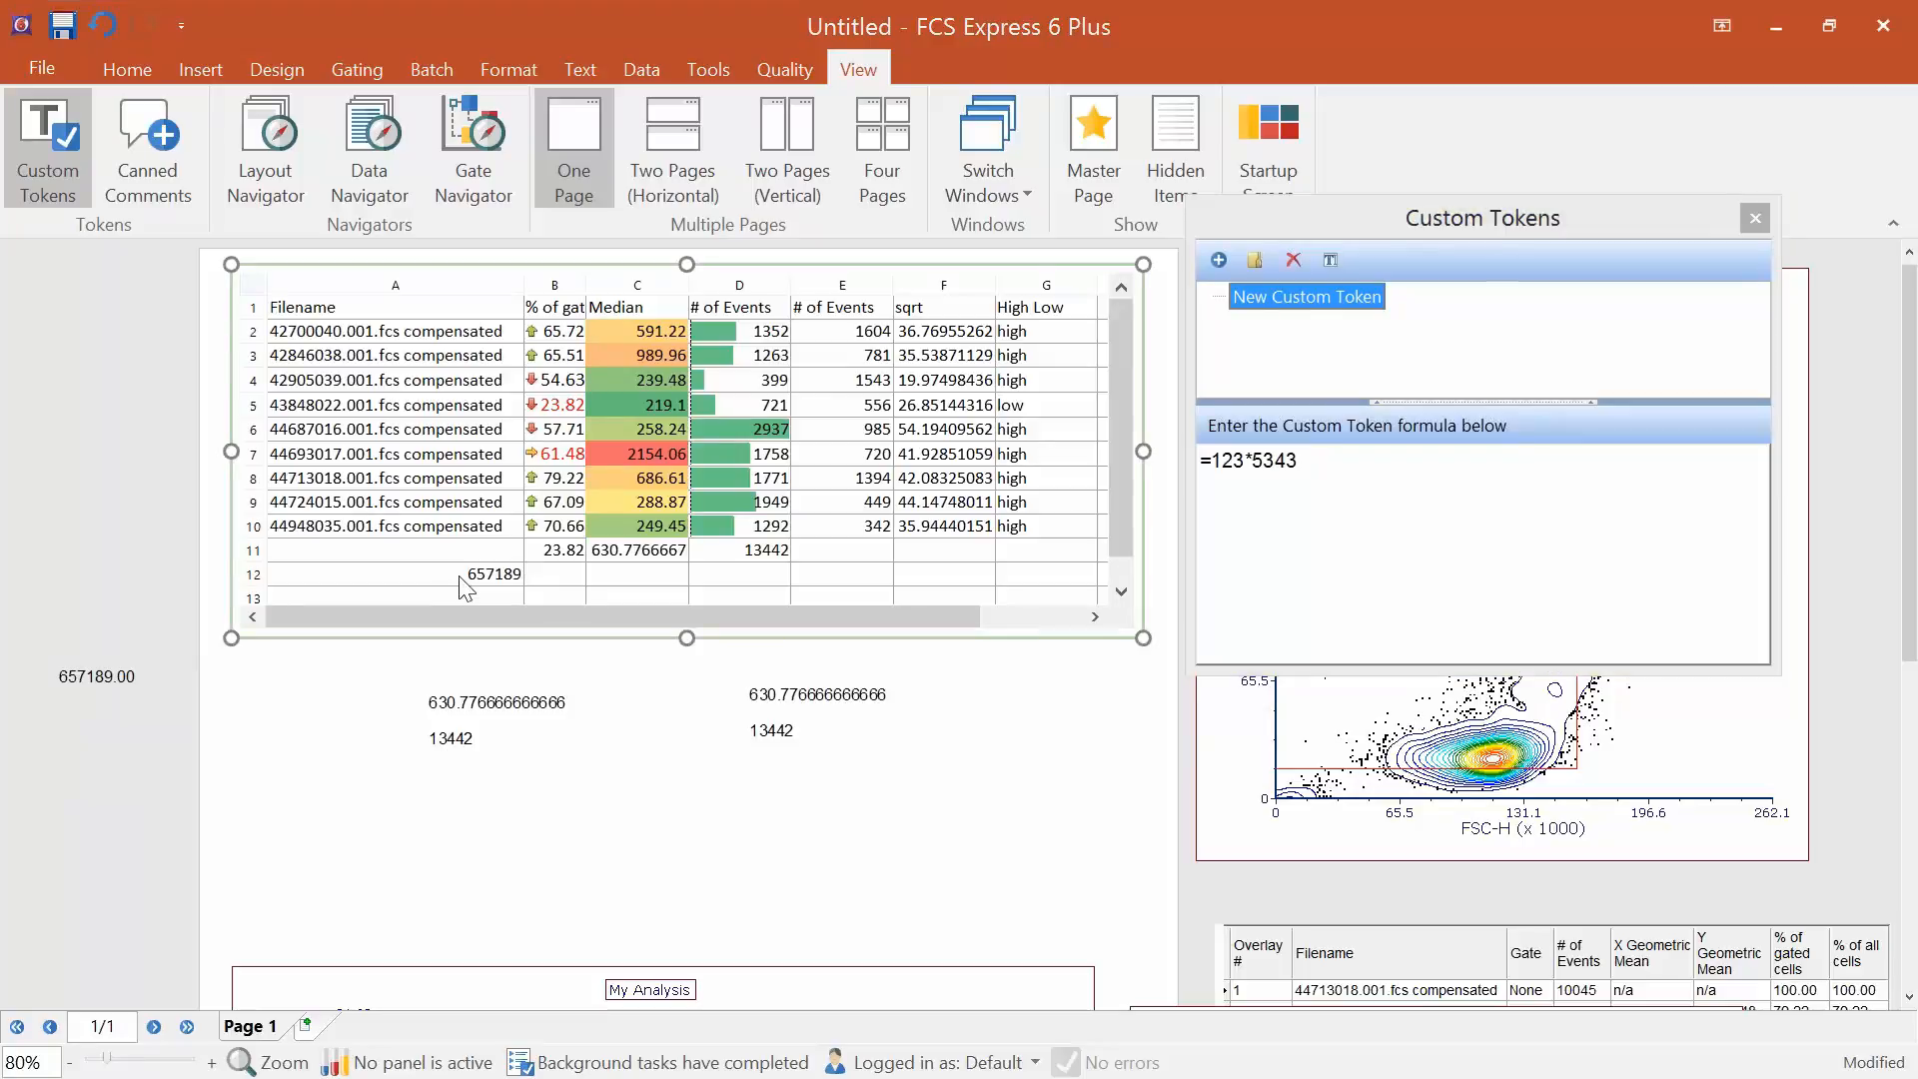
Shorten the first custom token's formula to =123*53.
left_click(1336, 461)
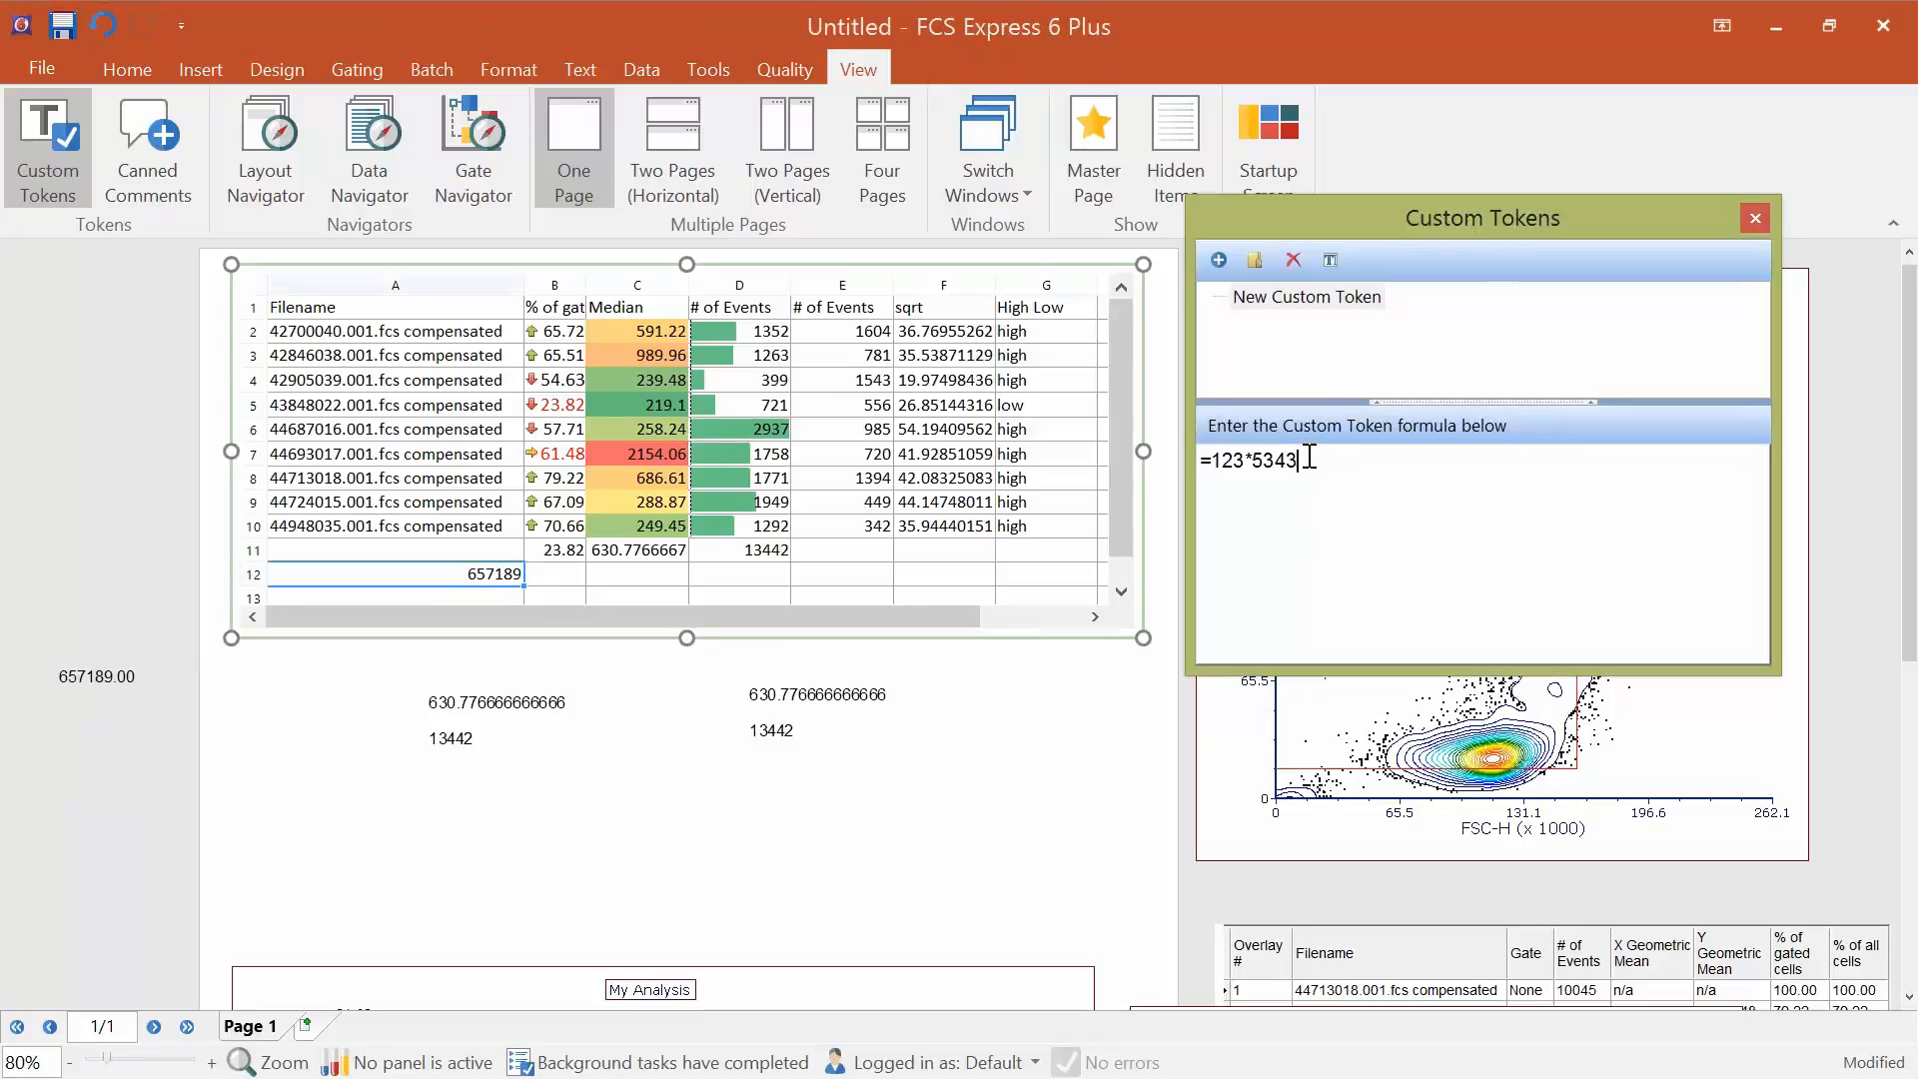
key("BackSpace")
Add a second custom token and begin its formula with =1123123*.
left_click(1219, 260)
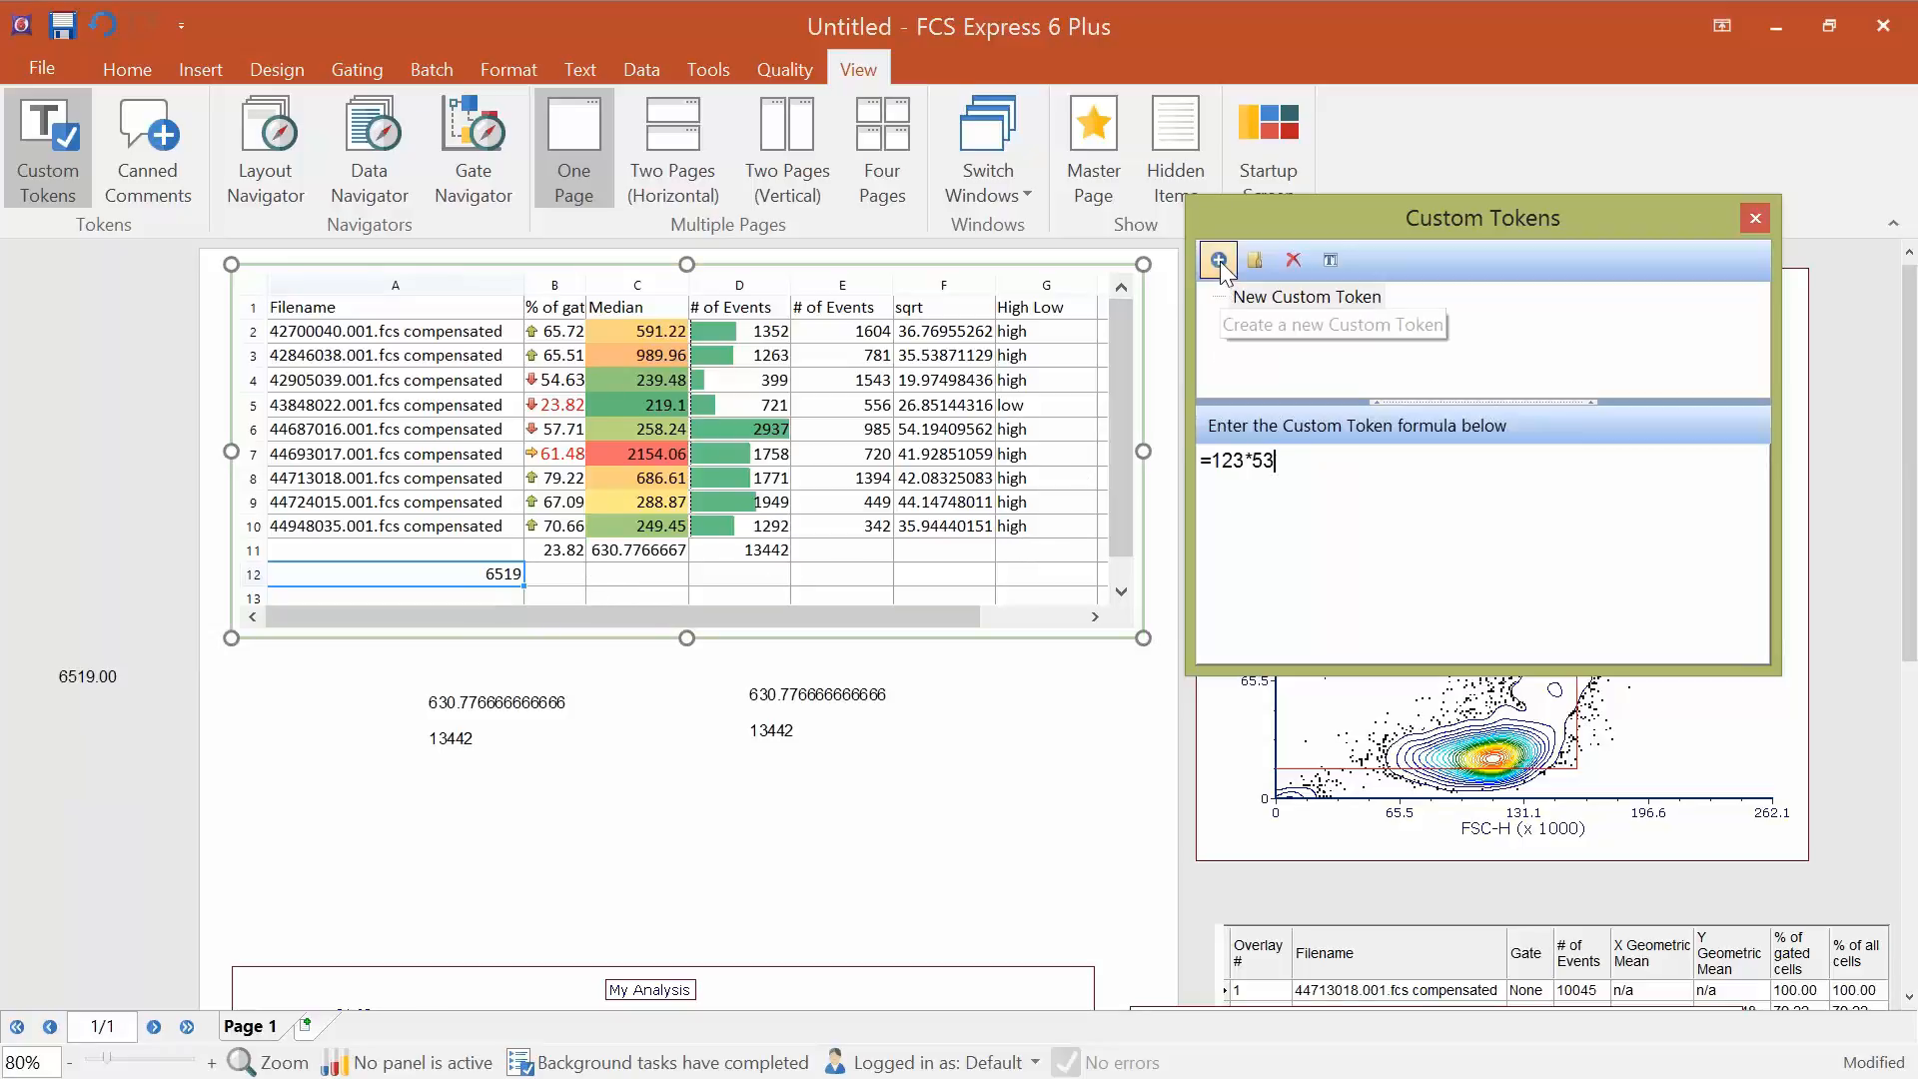
left_click(1267, 471)
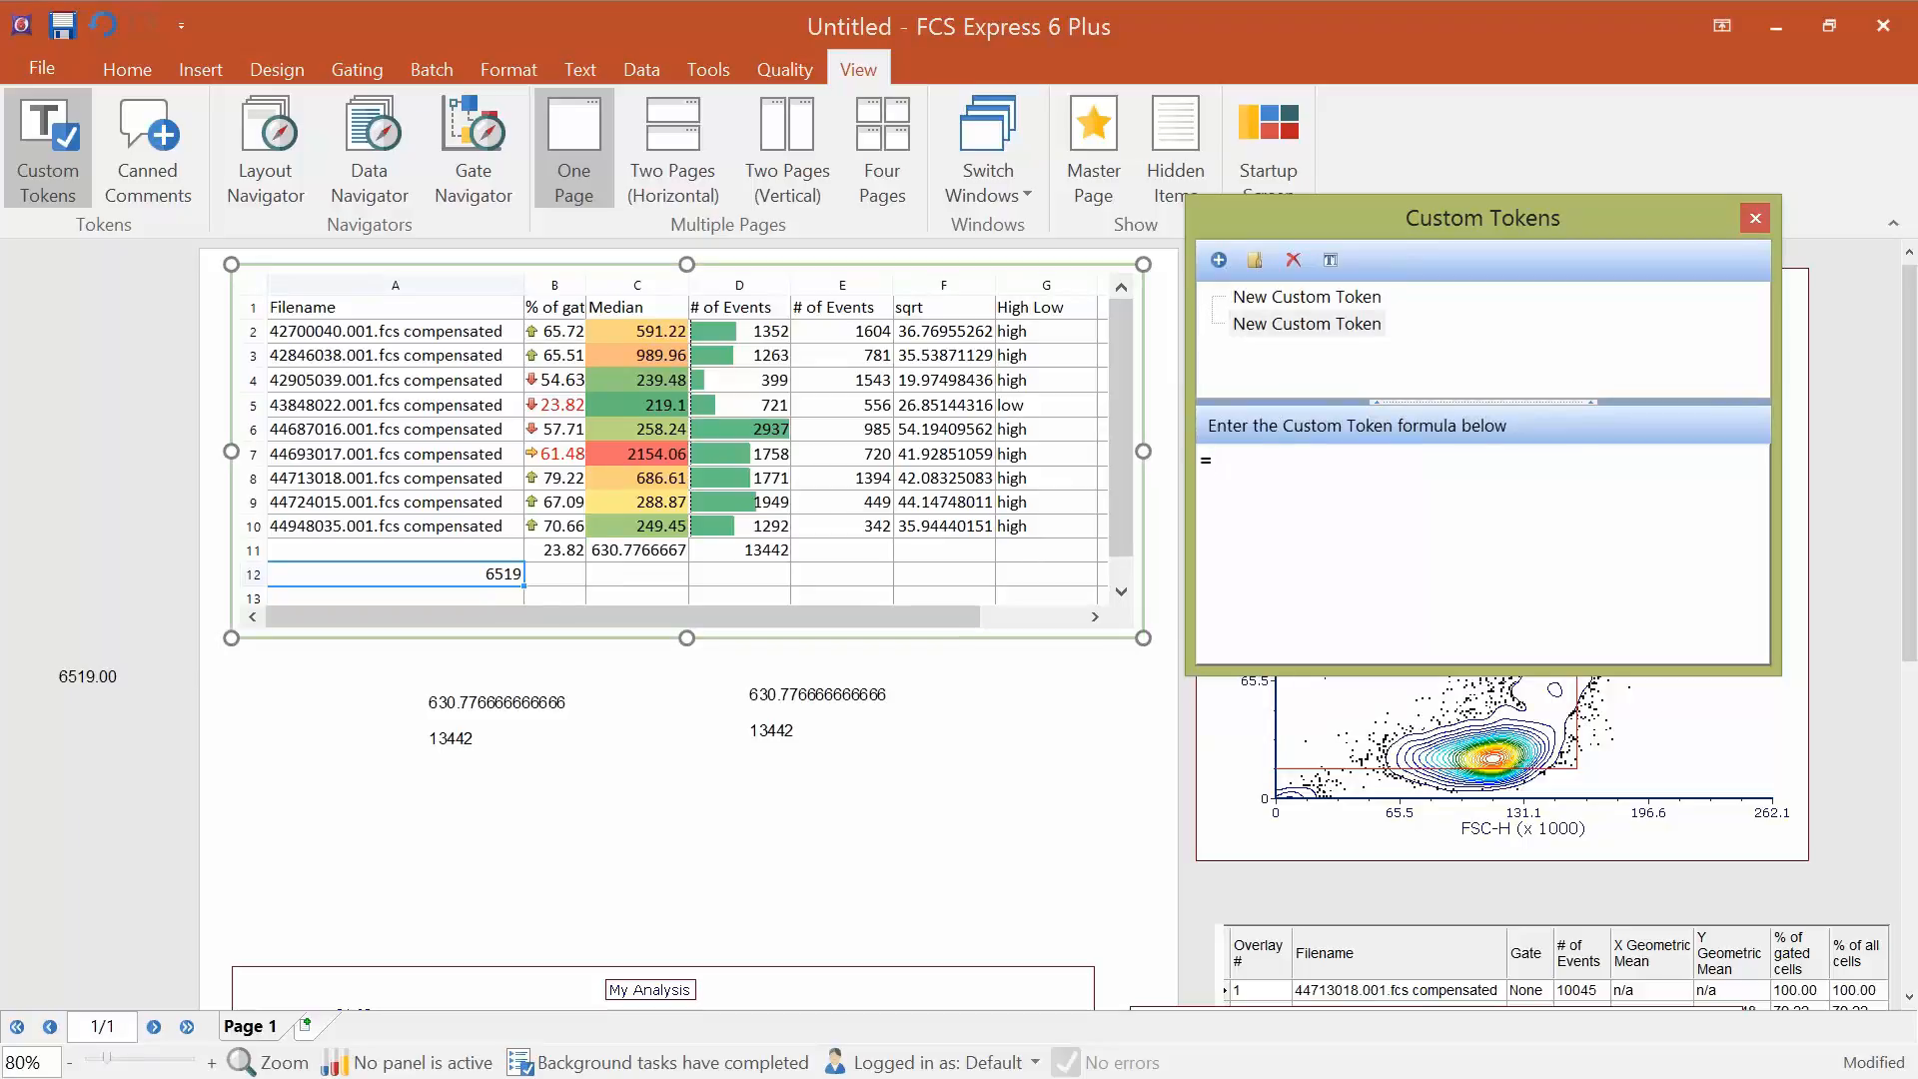
type("=1123123*")
Insert a Spreadsheet Cell Value token for cell b11 of My Analysis at the end of the second custom token's formula.
right_click(1326, 456)
left_click(1370, 478)
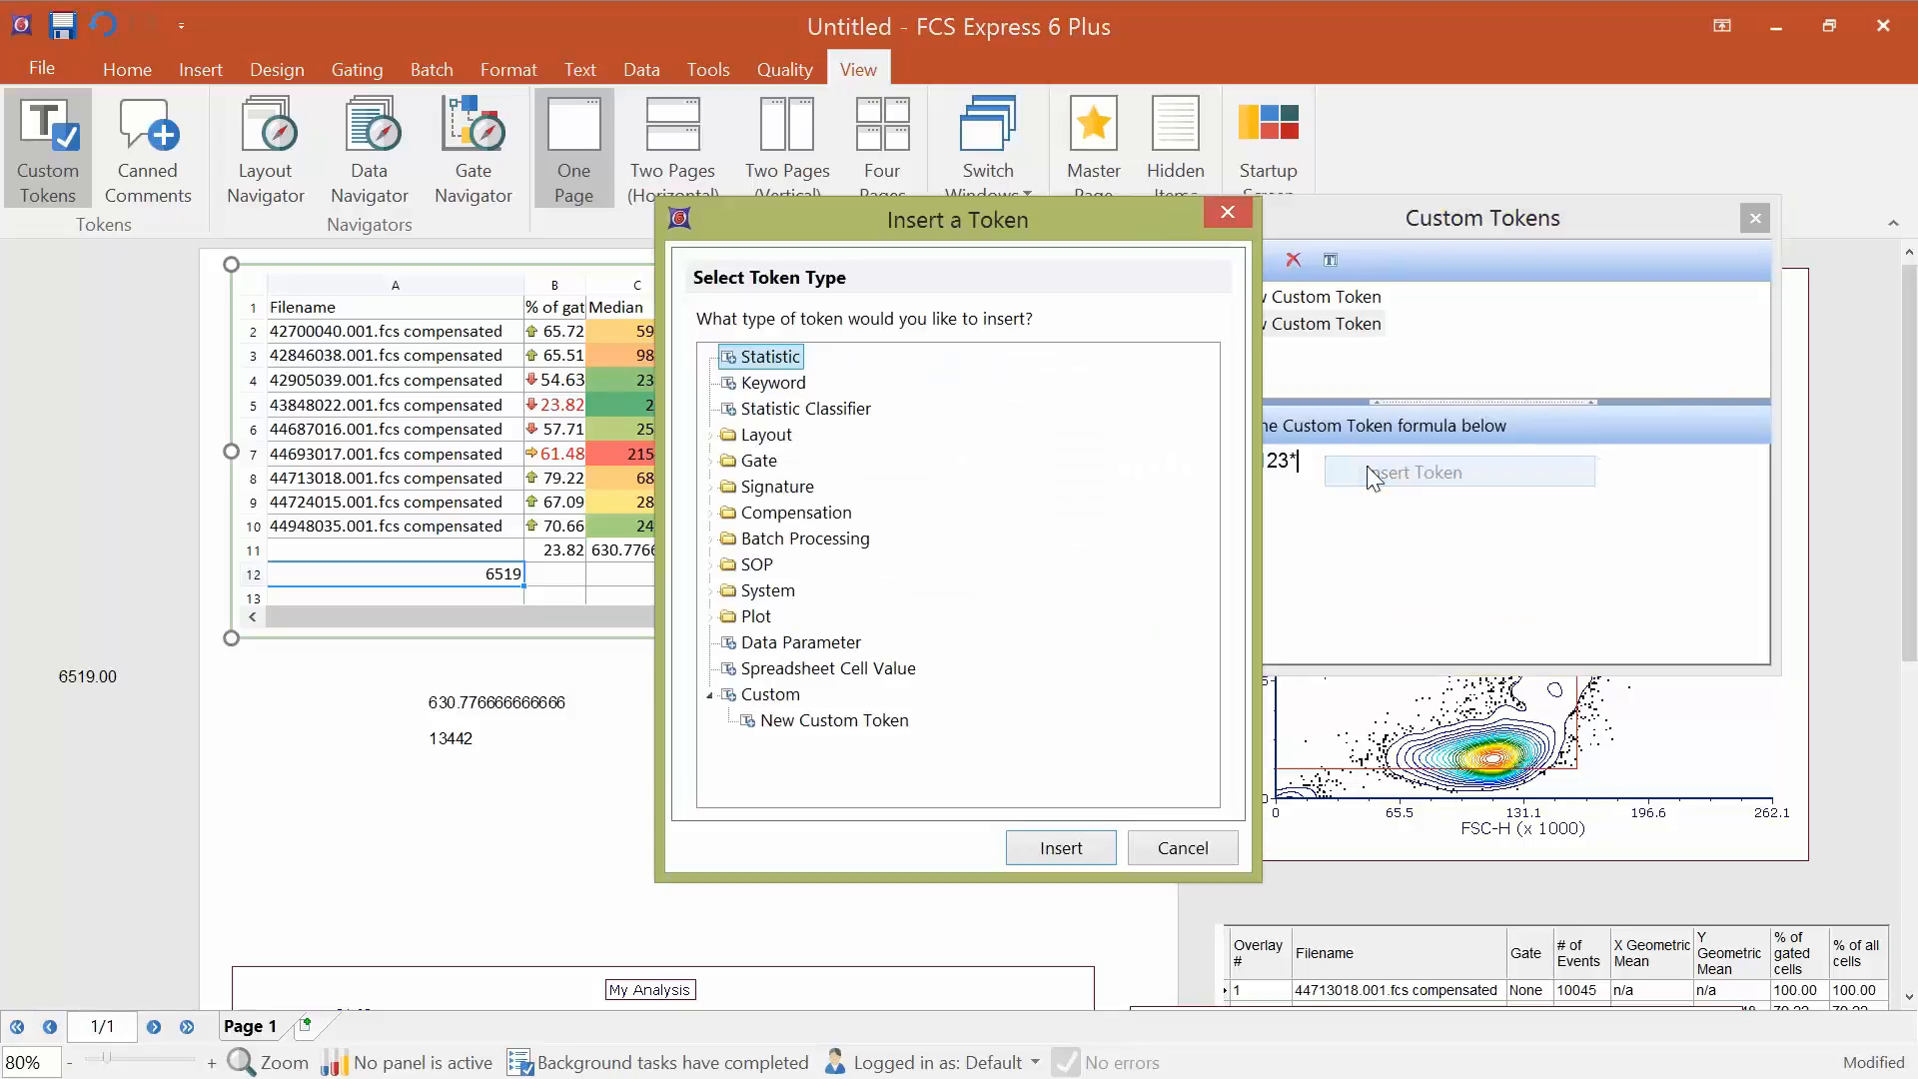
left_click(851, 664)
double_click(850, 662)
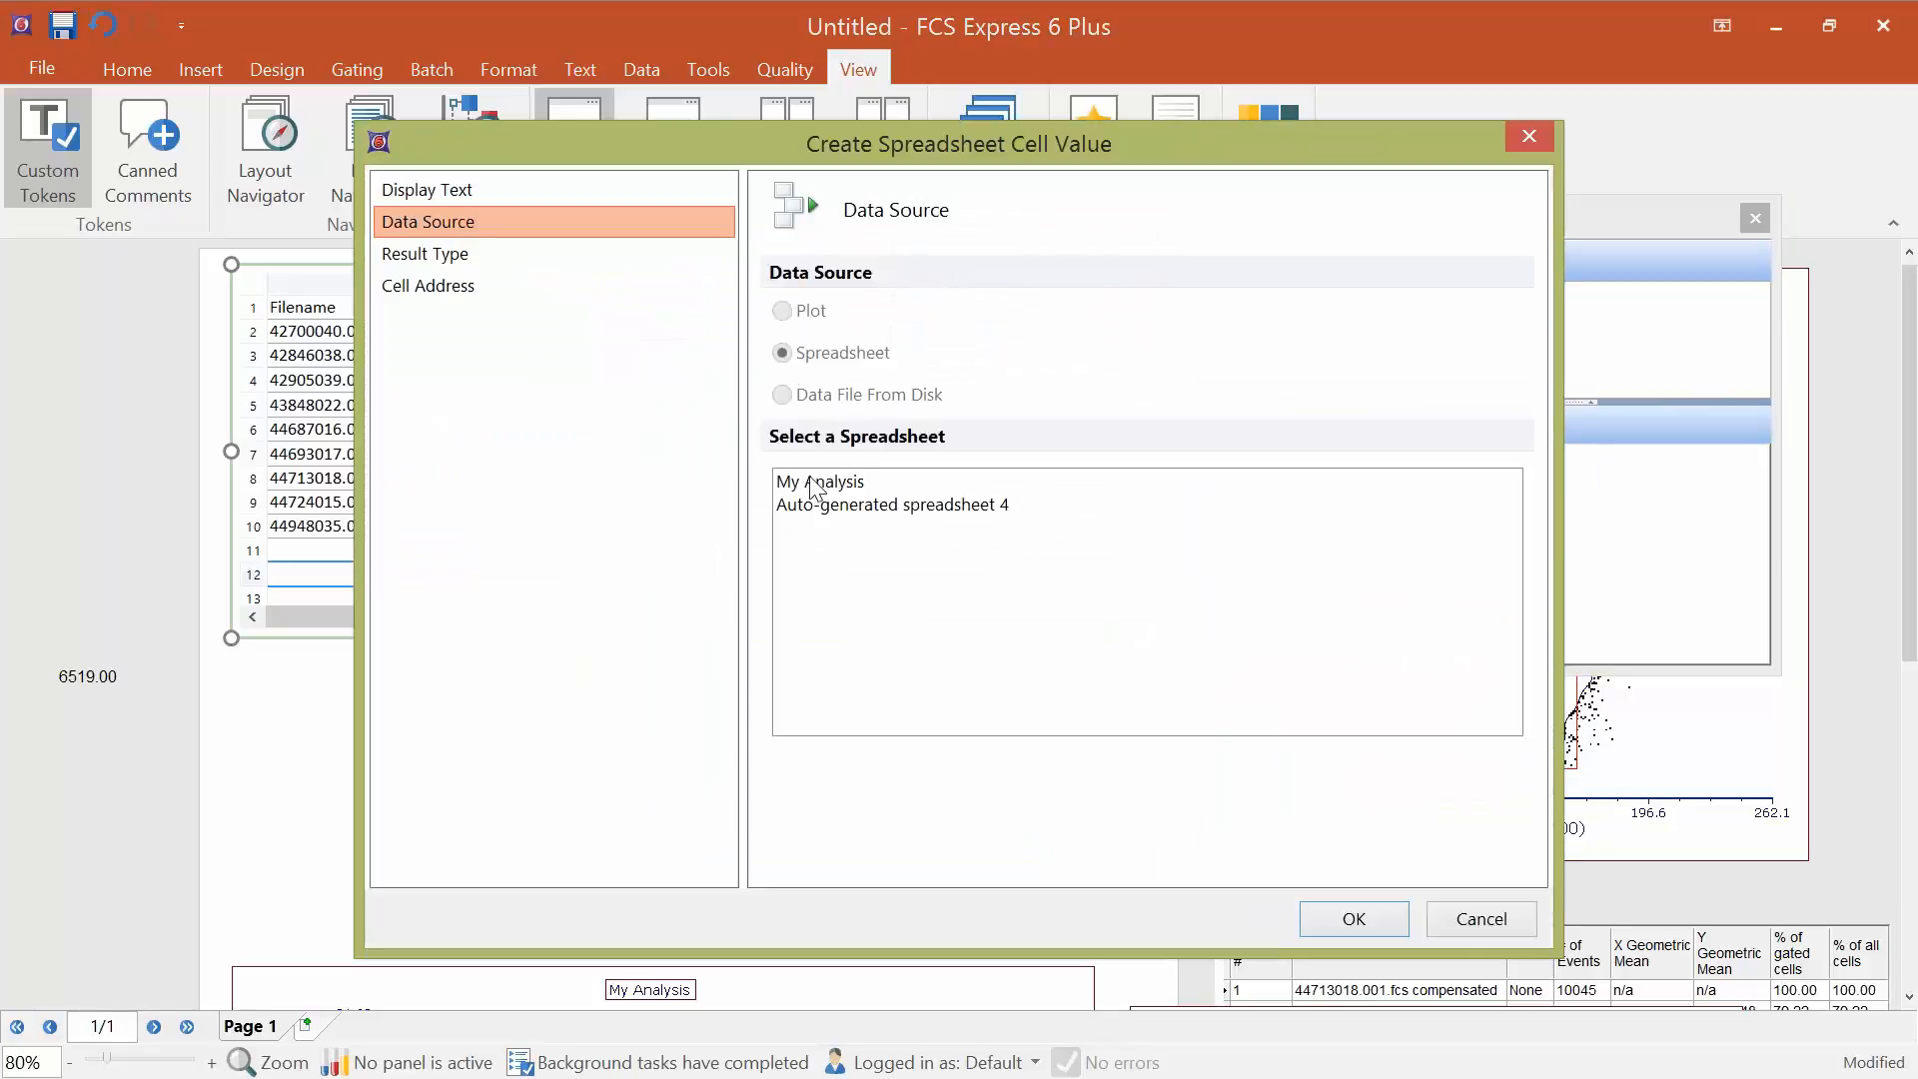
left_click(811, 483)
left_click(470, 290)
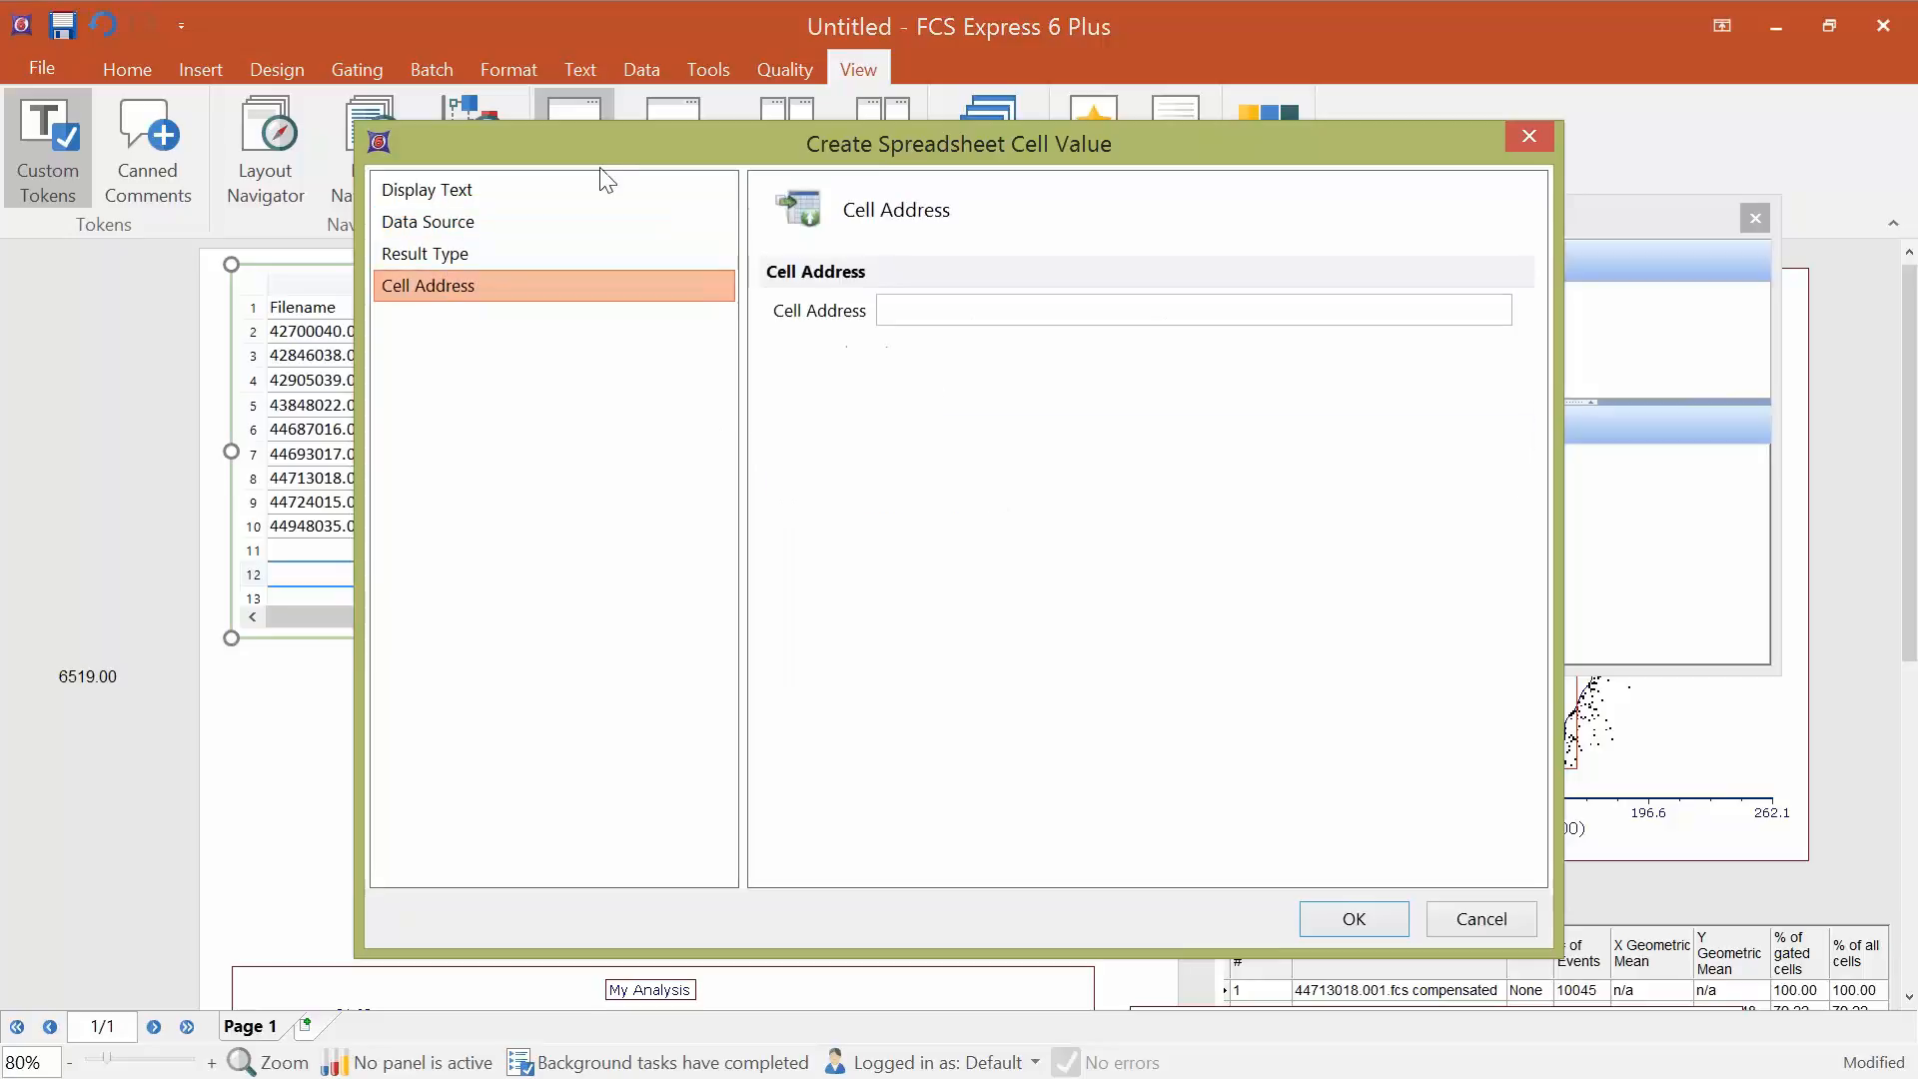
left_click_drag(698, 140, 1084, 124)
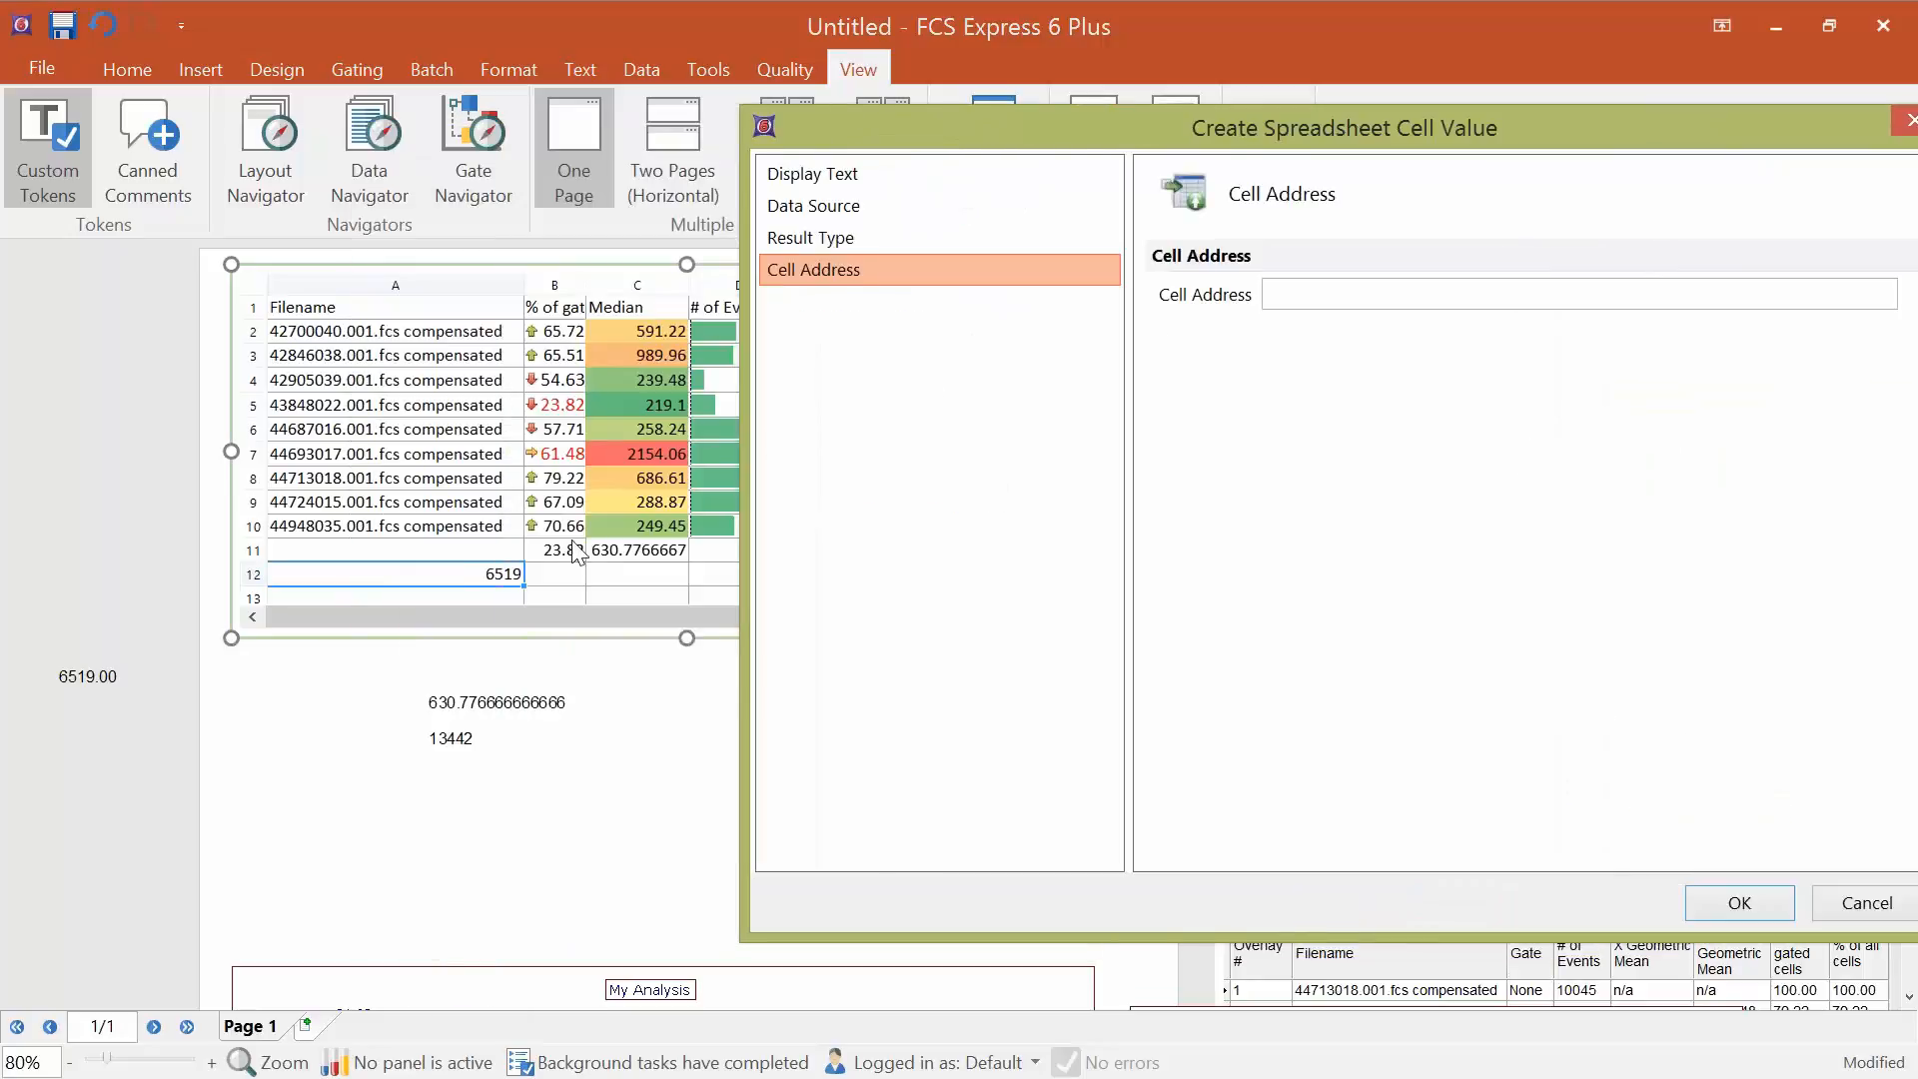
left_click(1348, 296)
type("b11")
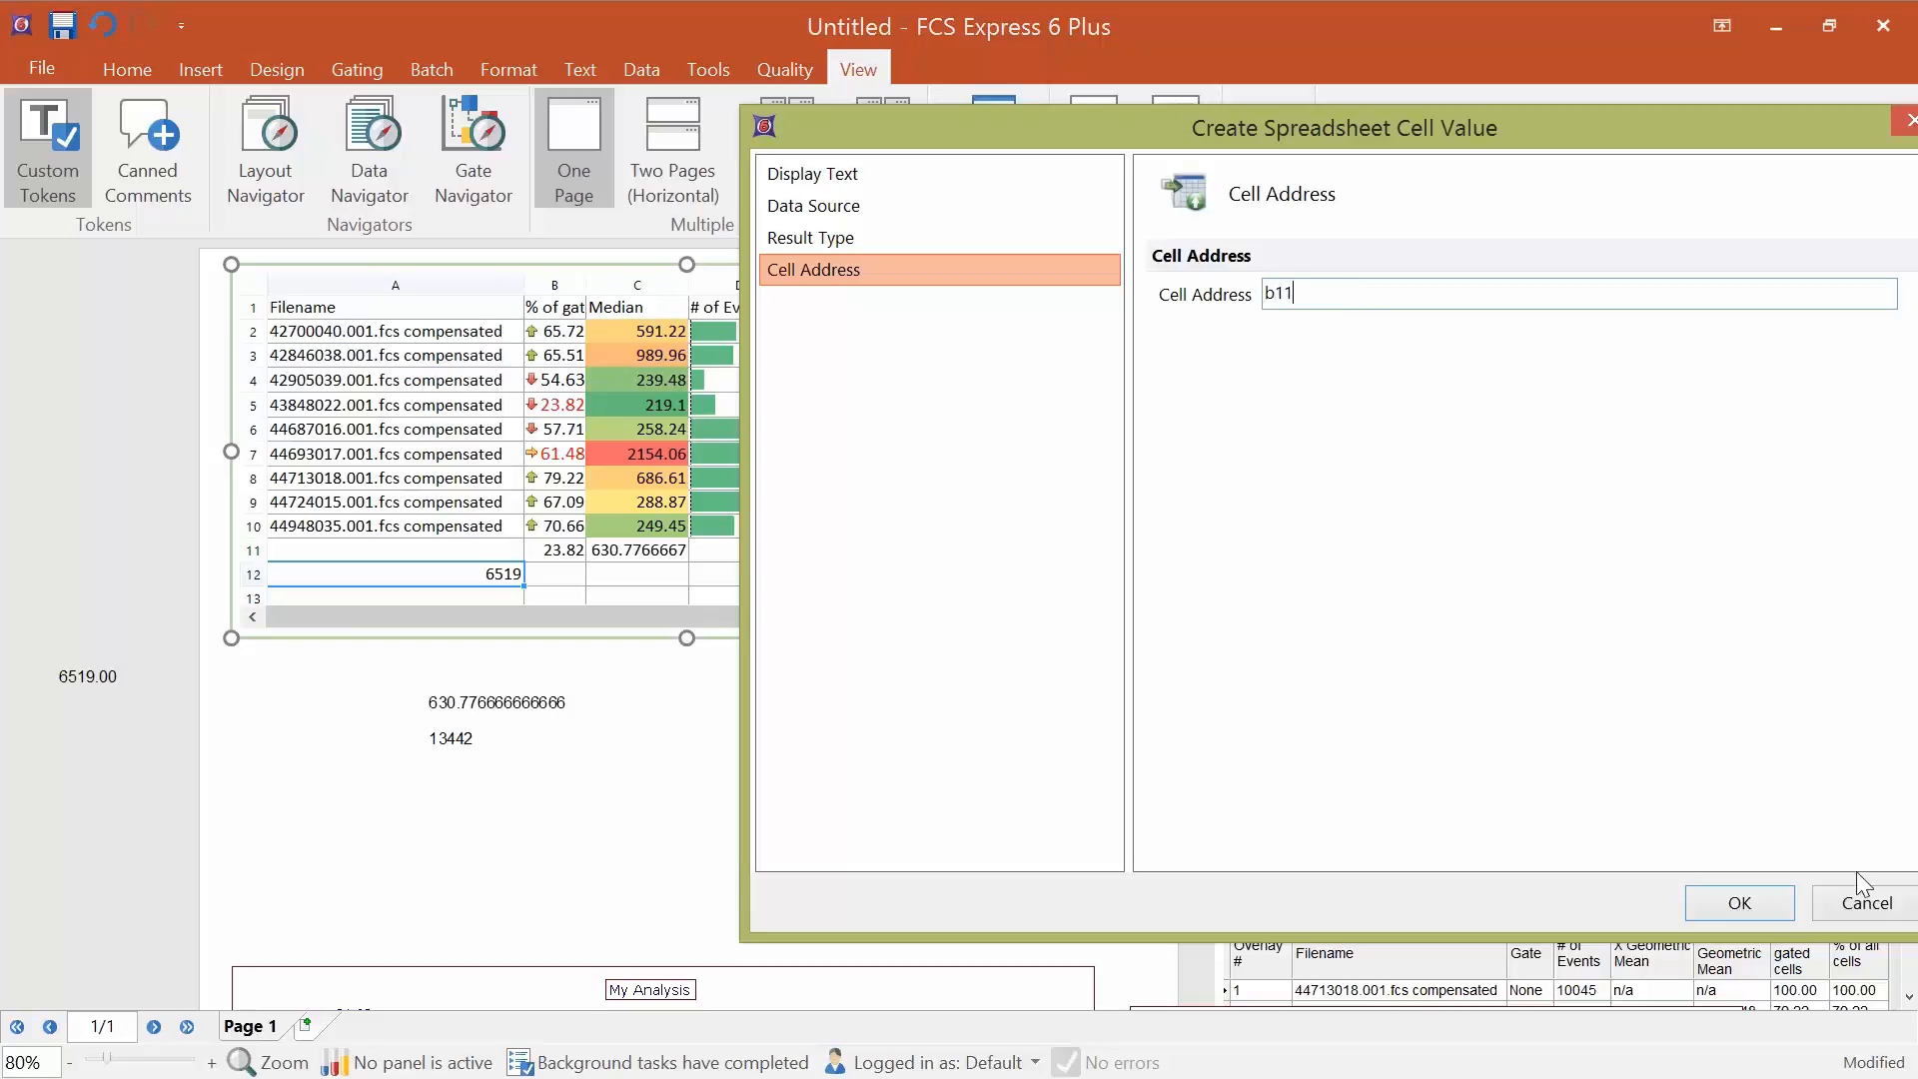
left_click(1758, 907)
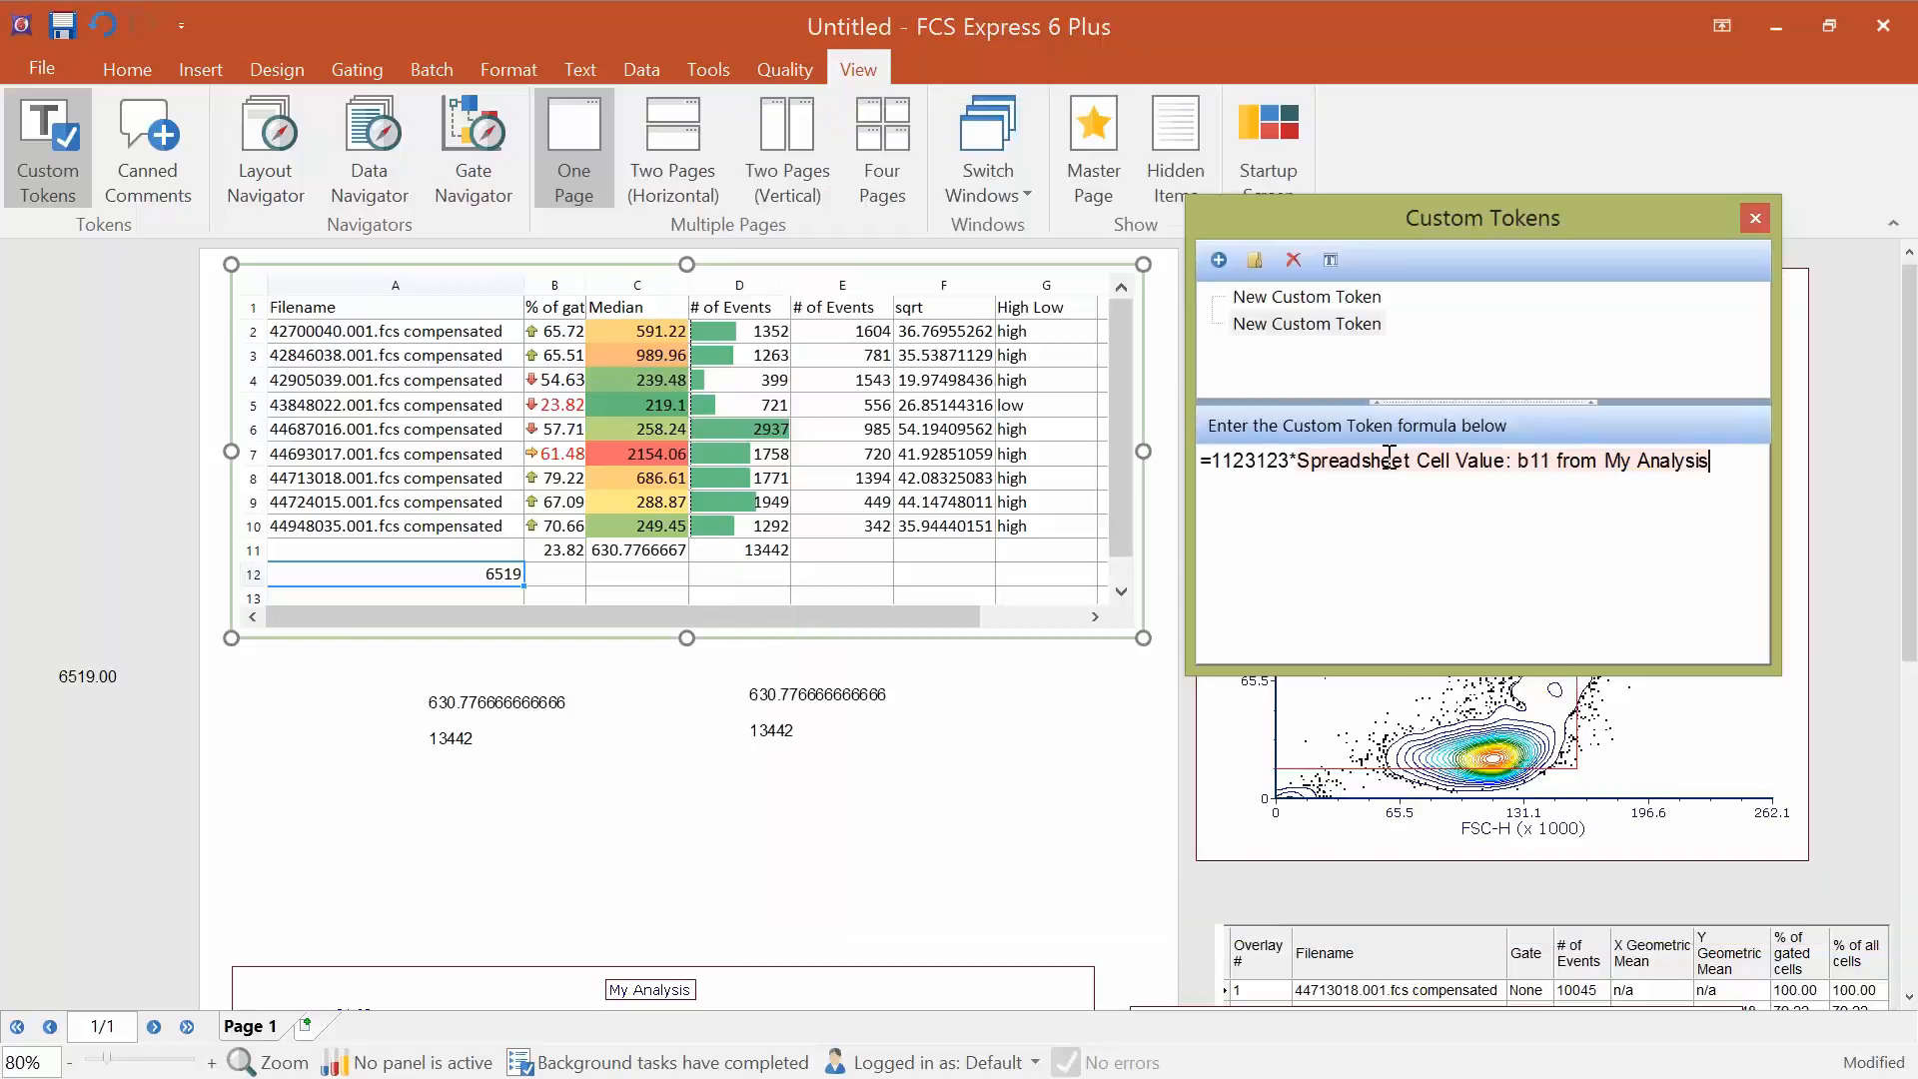
Set the b11 token's result type to Numeric and place the second custom token on the page below the spreadsheet.
right_click(1390, 457)
mouse_move(1498, 536)
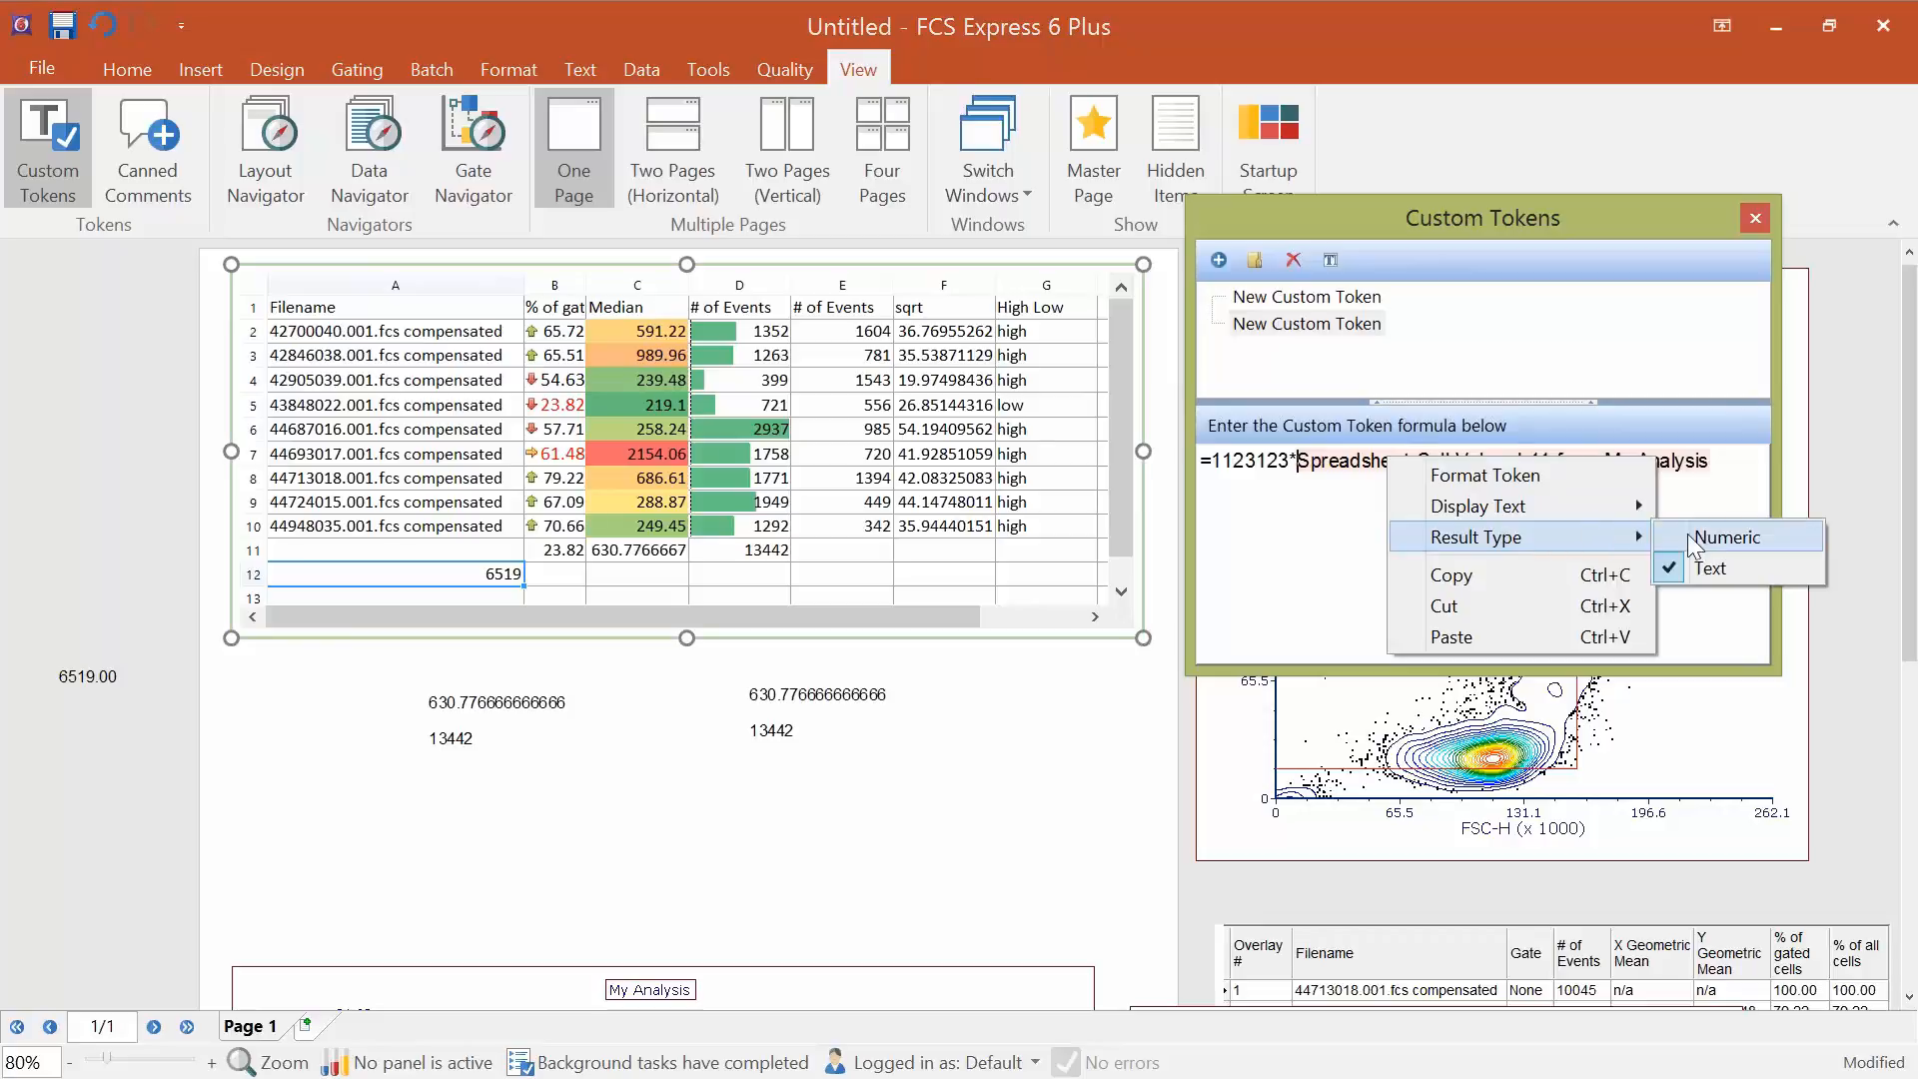
left_click(1718, 538)
left_click_drag(1323, 328, 357, 845)
left_click(285, 894)
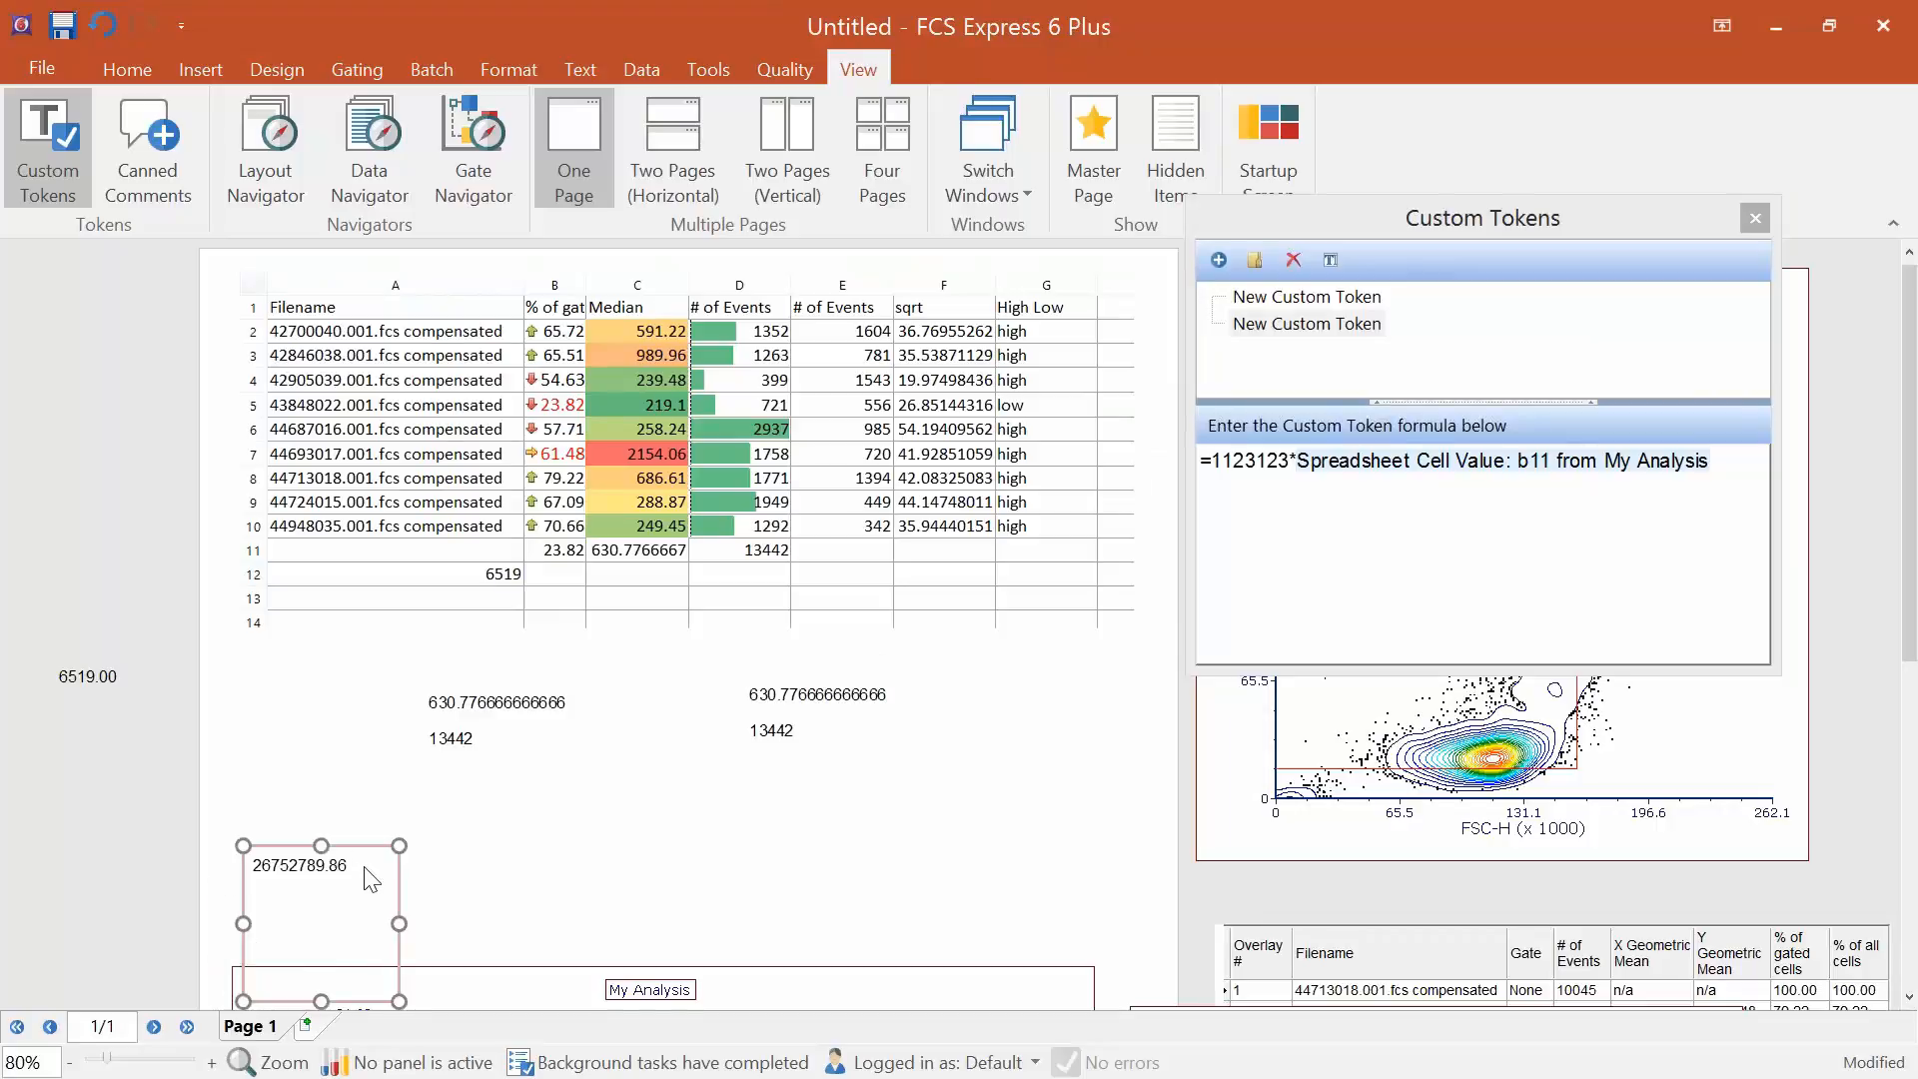
Clear cell B5 to test how the custom token on the page responds, and undo the deletion.
left_click(575, 417)
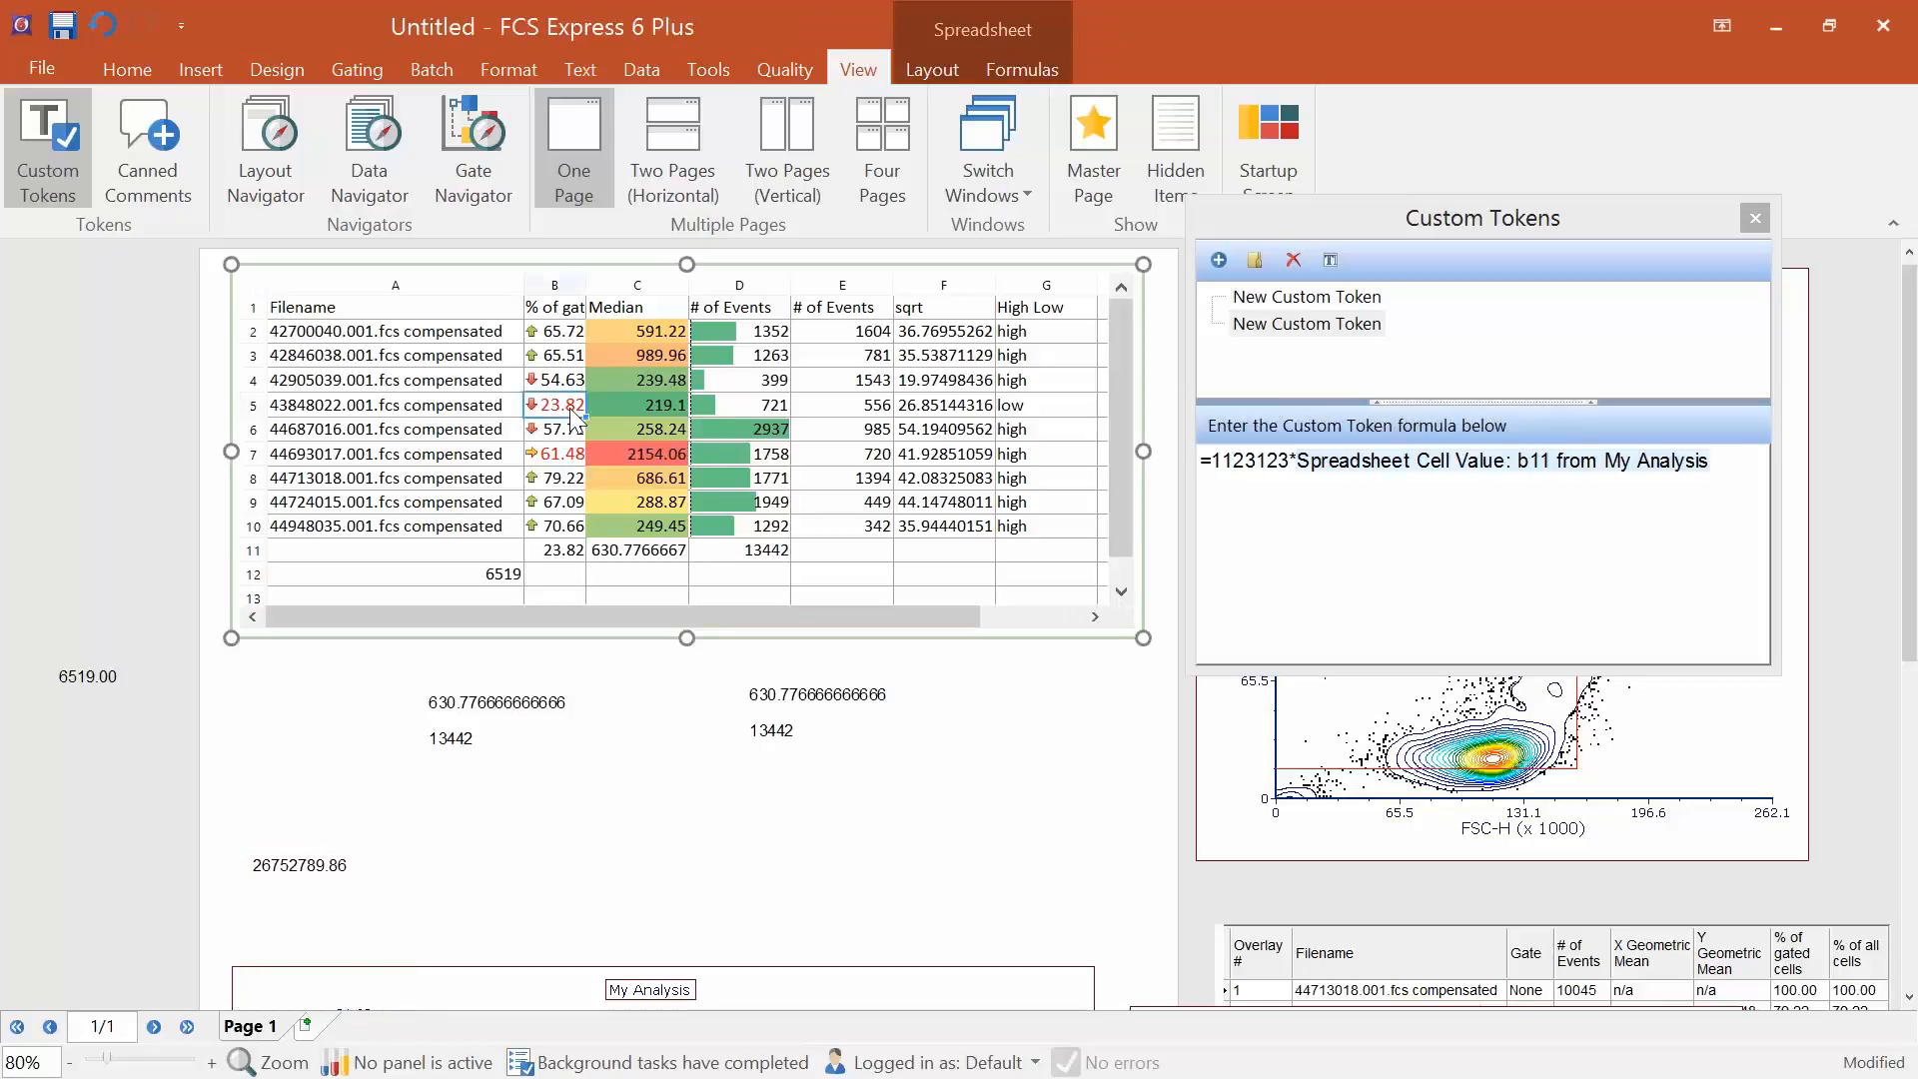
key("Delete")
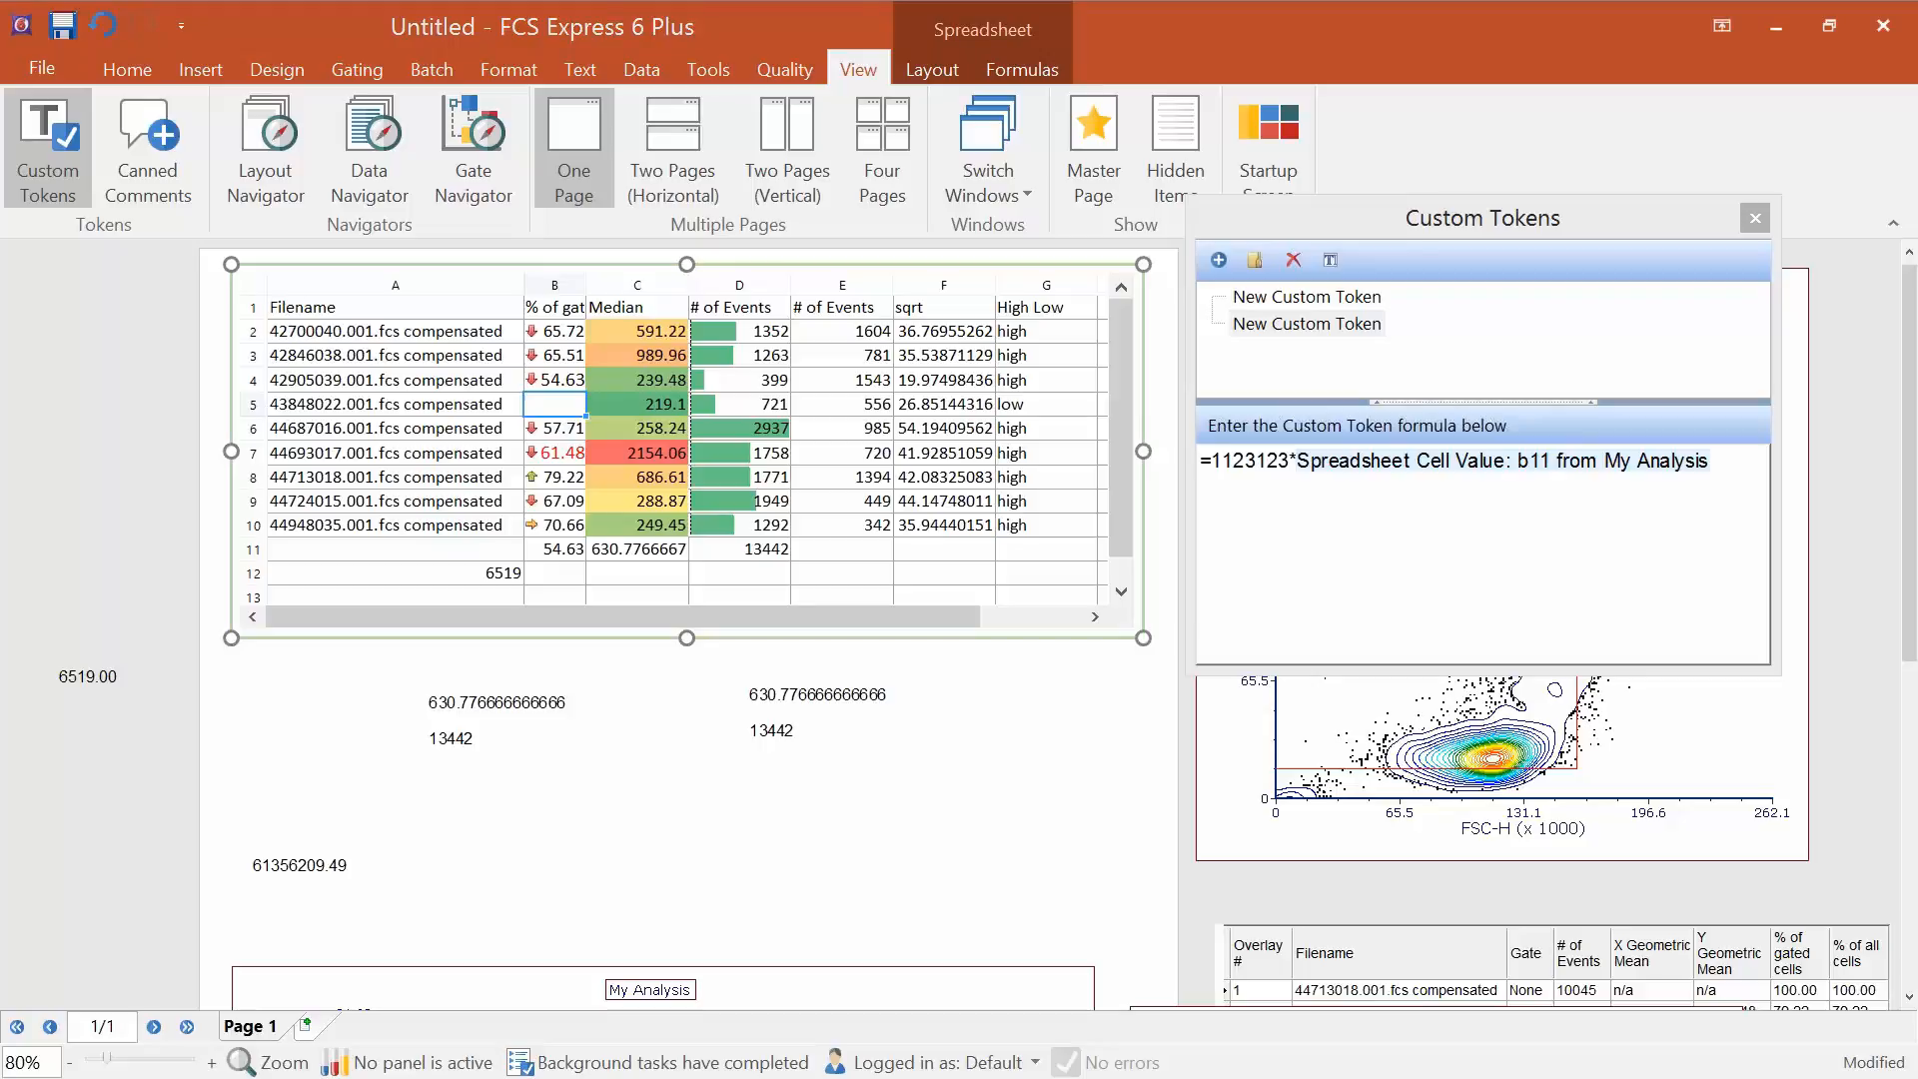
left_click(105, 28)
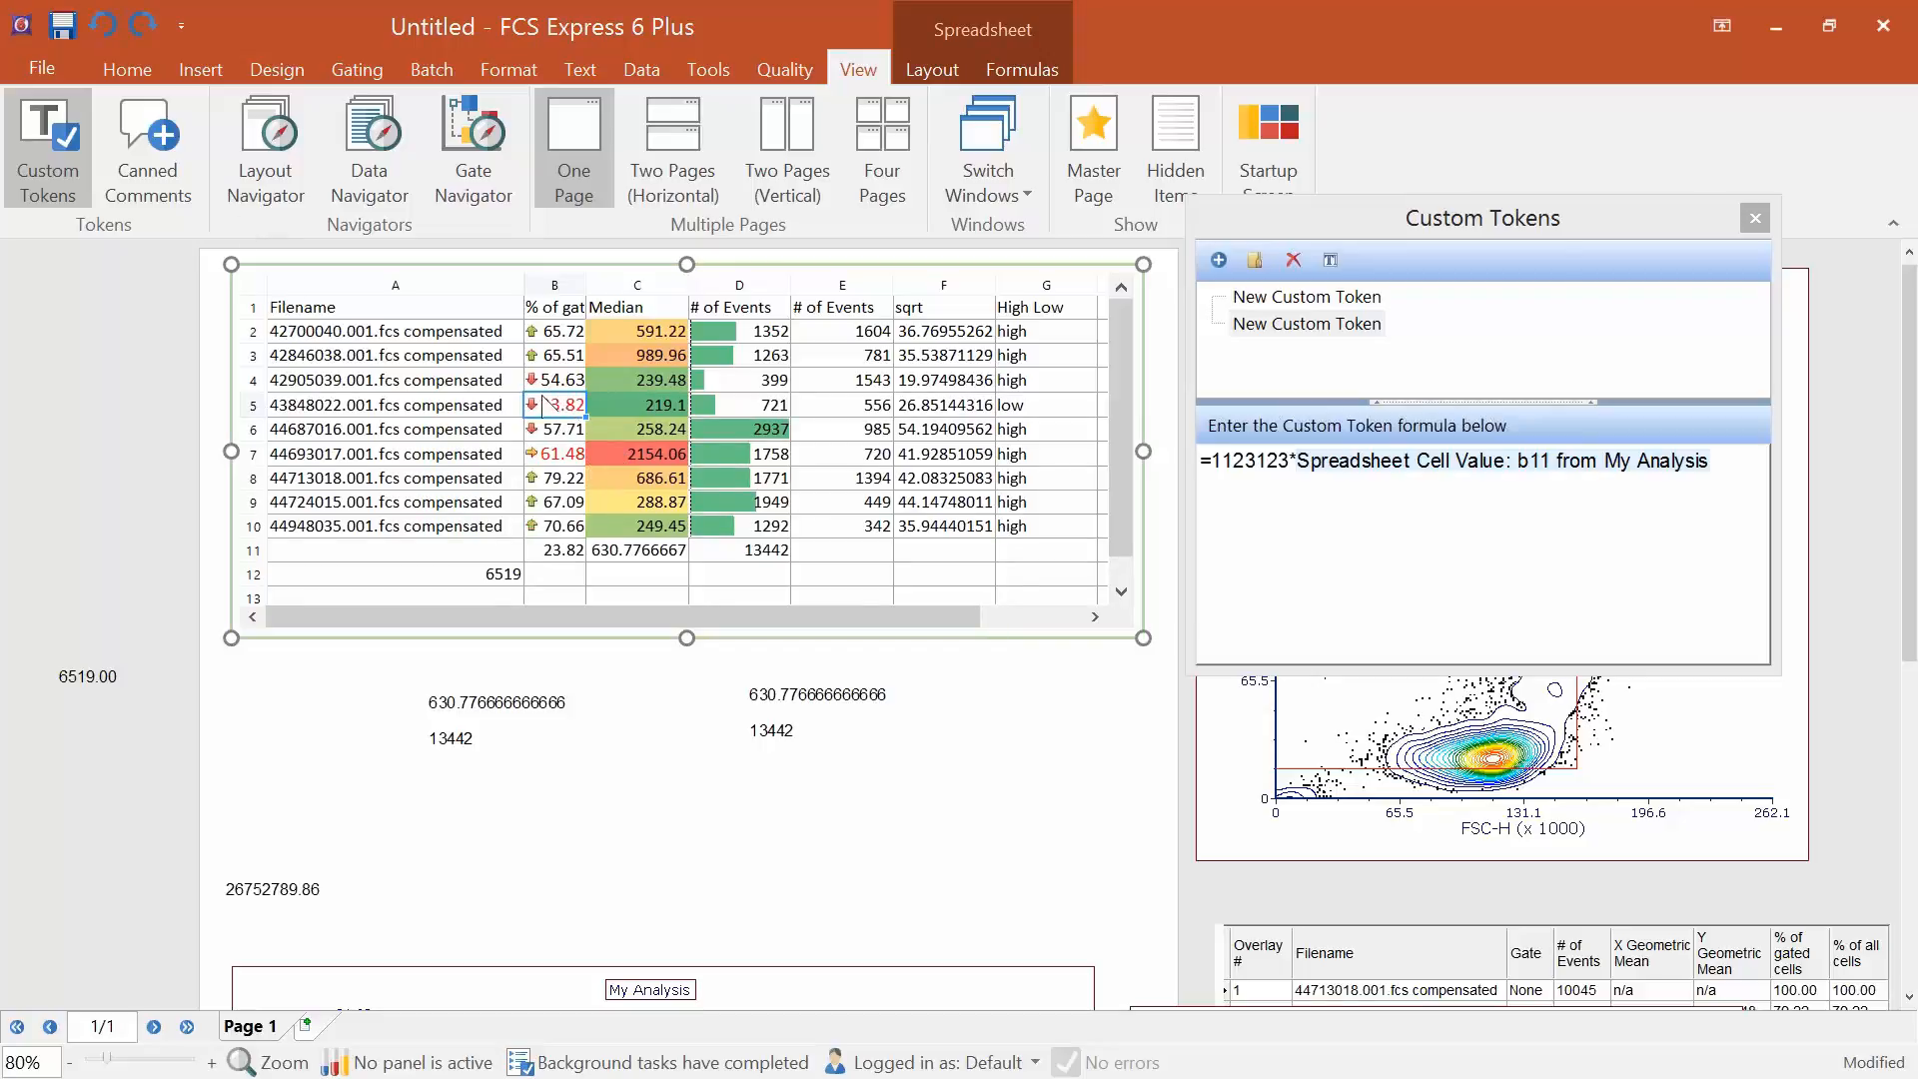
Delete all the custom token and cell value text boxes around the spreadsheet and close the Custom Tokens window.
left_click(123, 682)
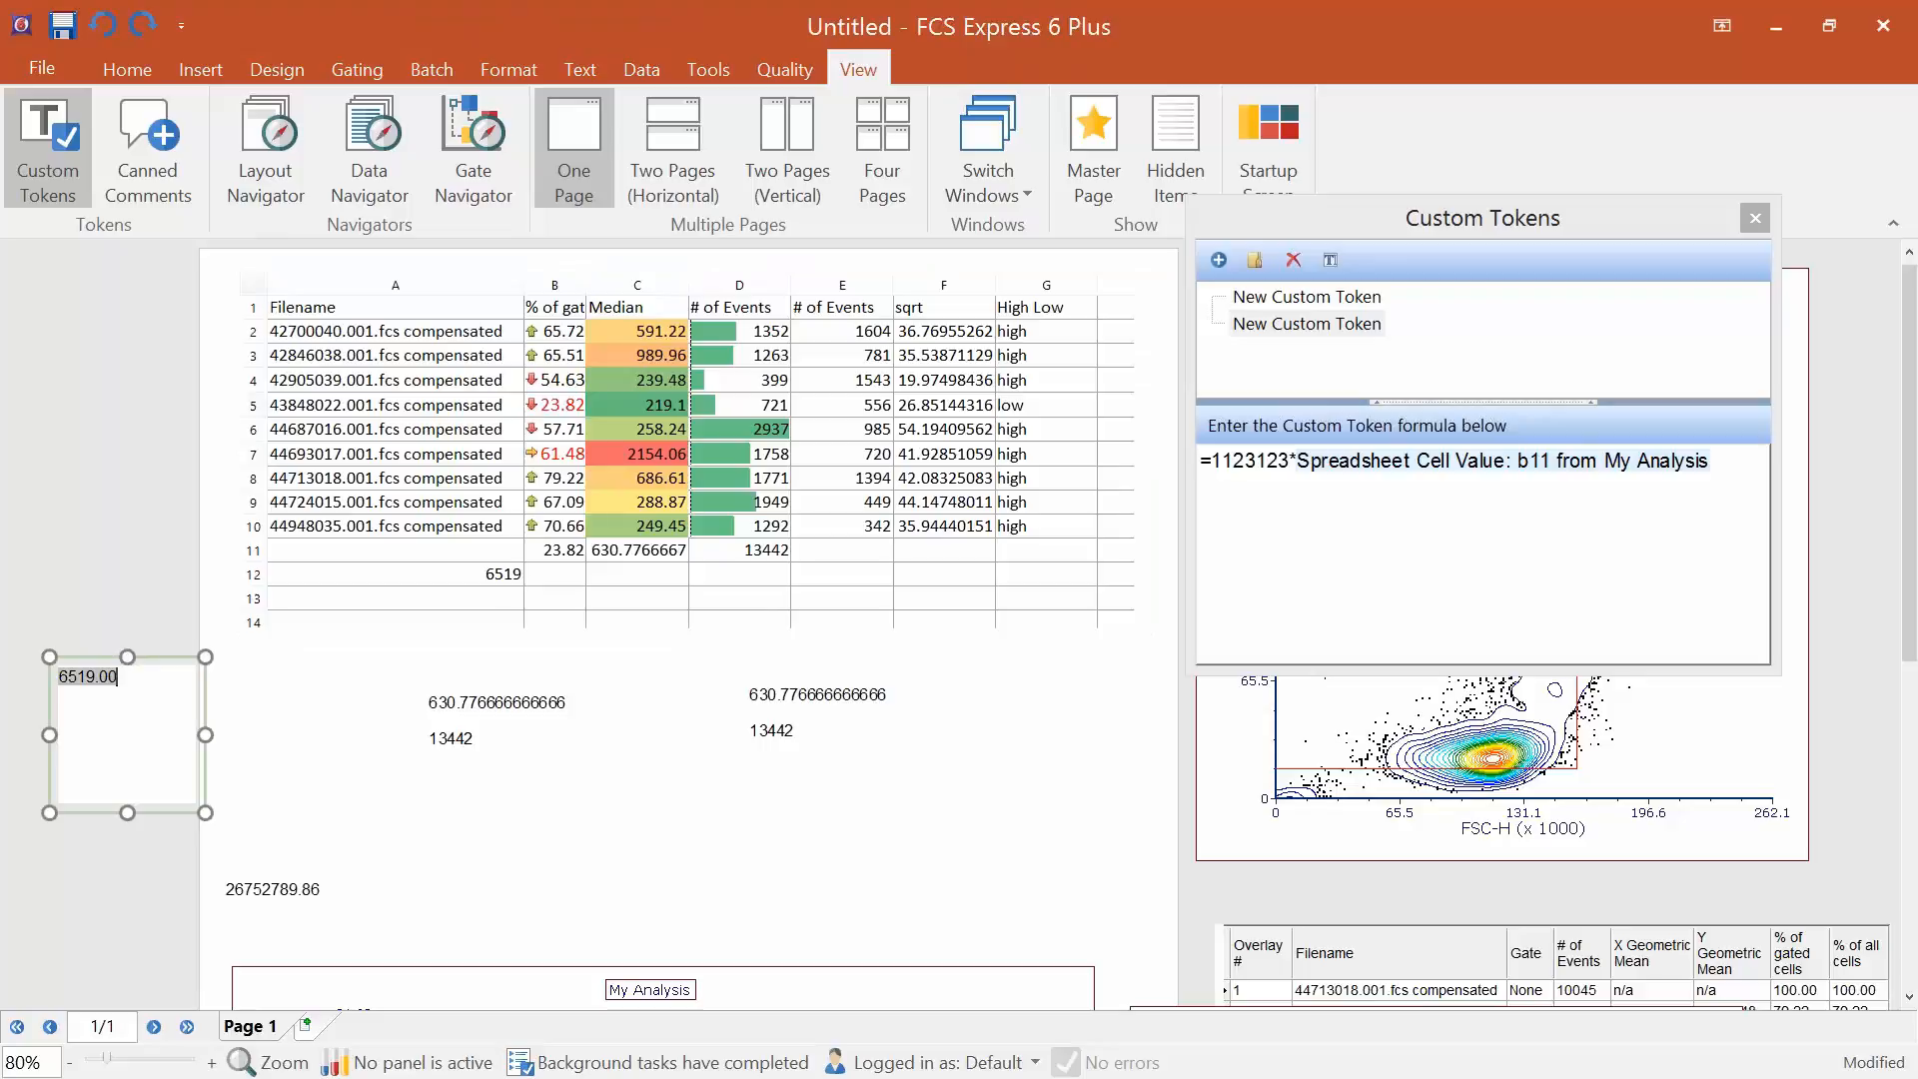
key("Delete")
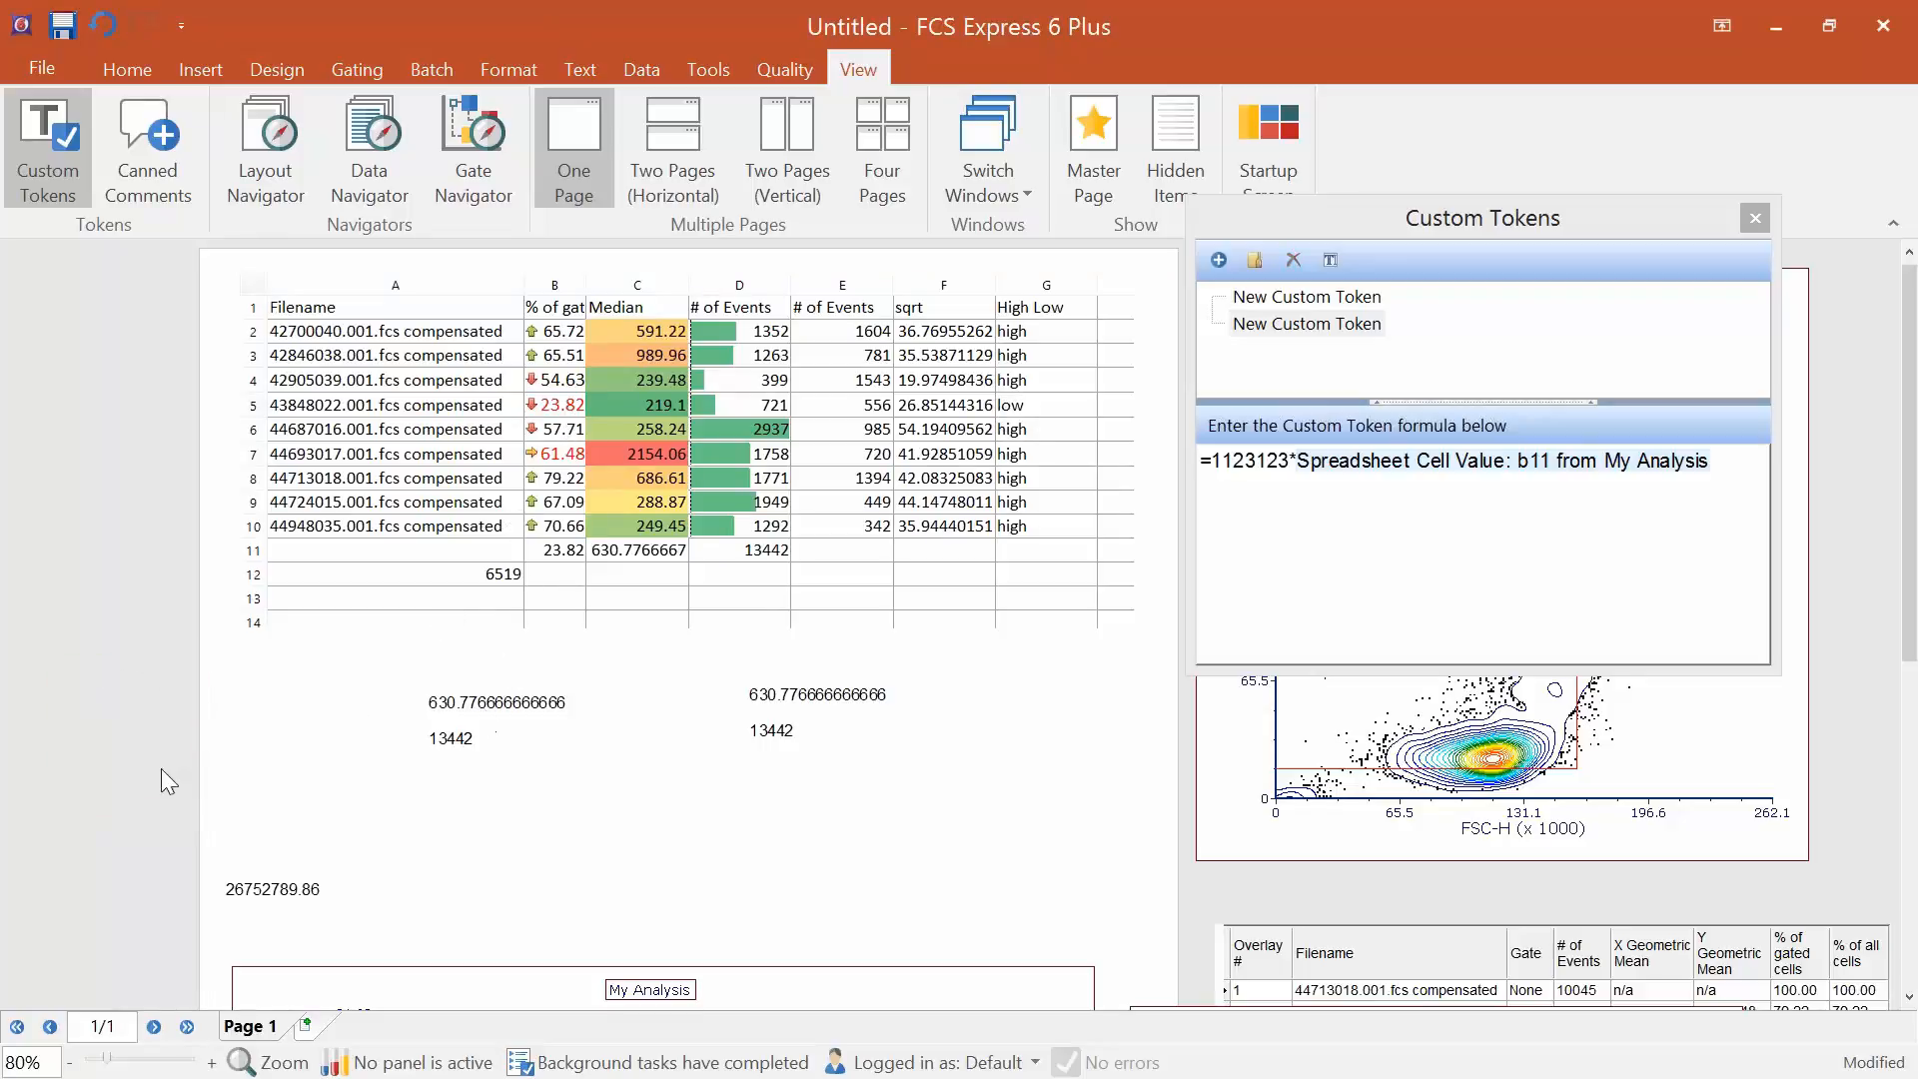
left_click_drag(85, 695, 1060, 981)
left_click(808, 686)
left_click_drag(823, 656, 509, 683)
key("Delete")
left_click(284, 881)
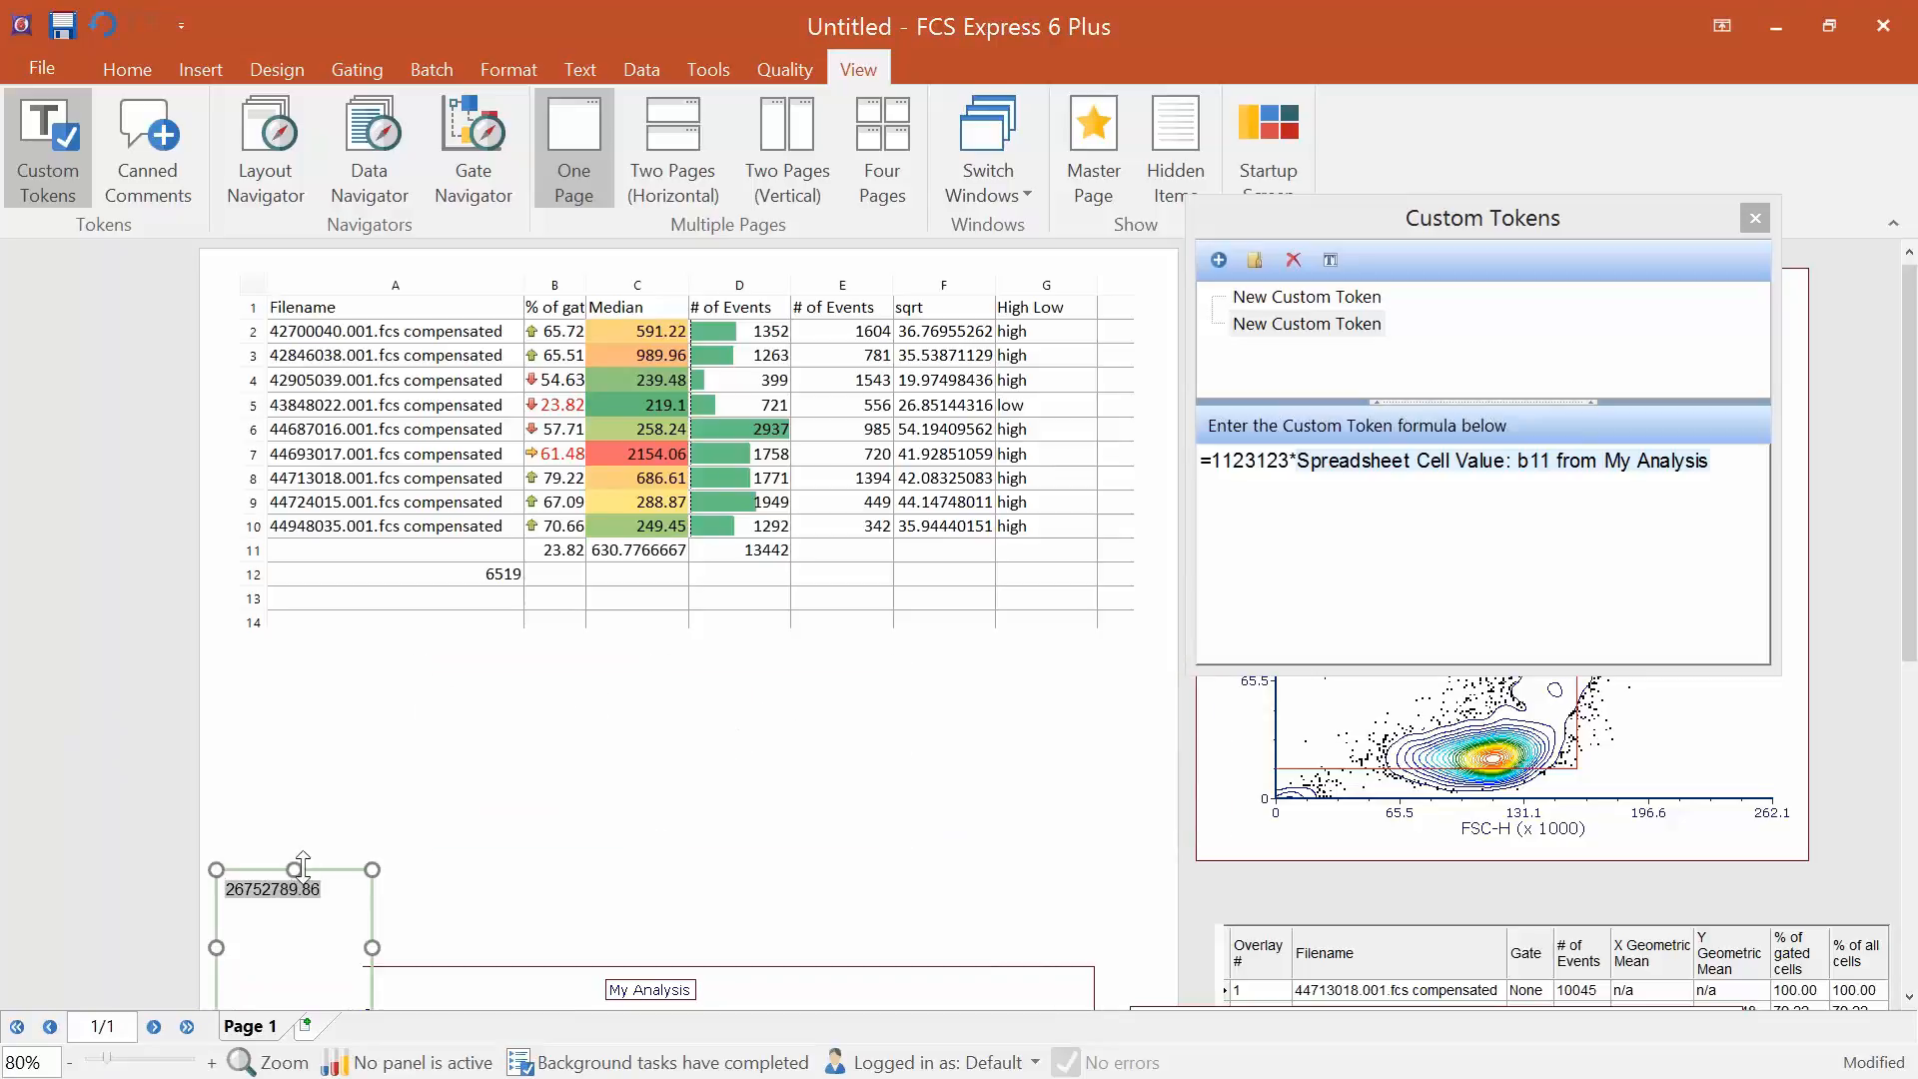
left_click(321, 871)
key("Delete")
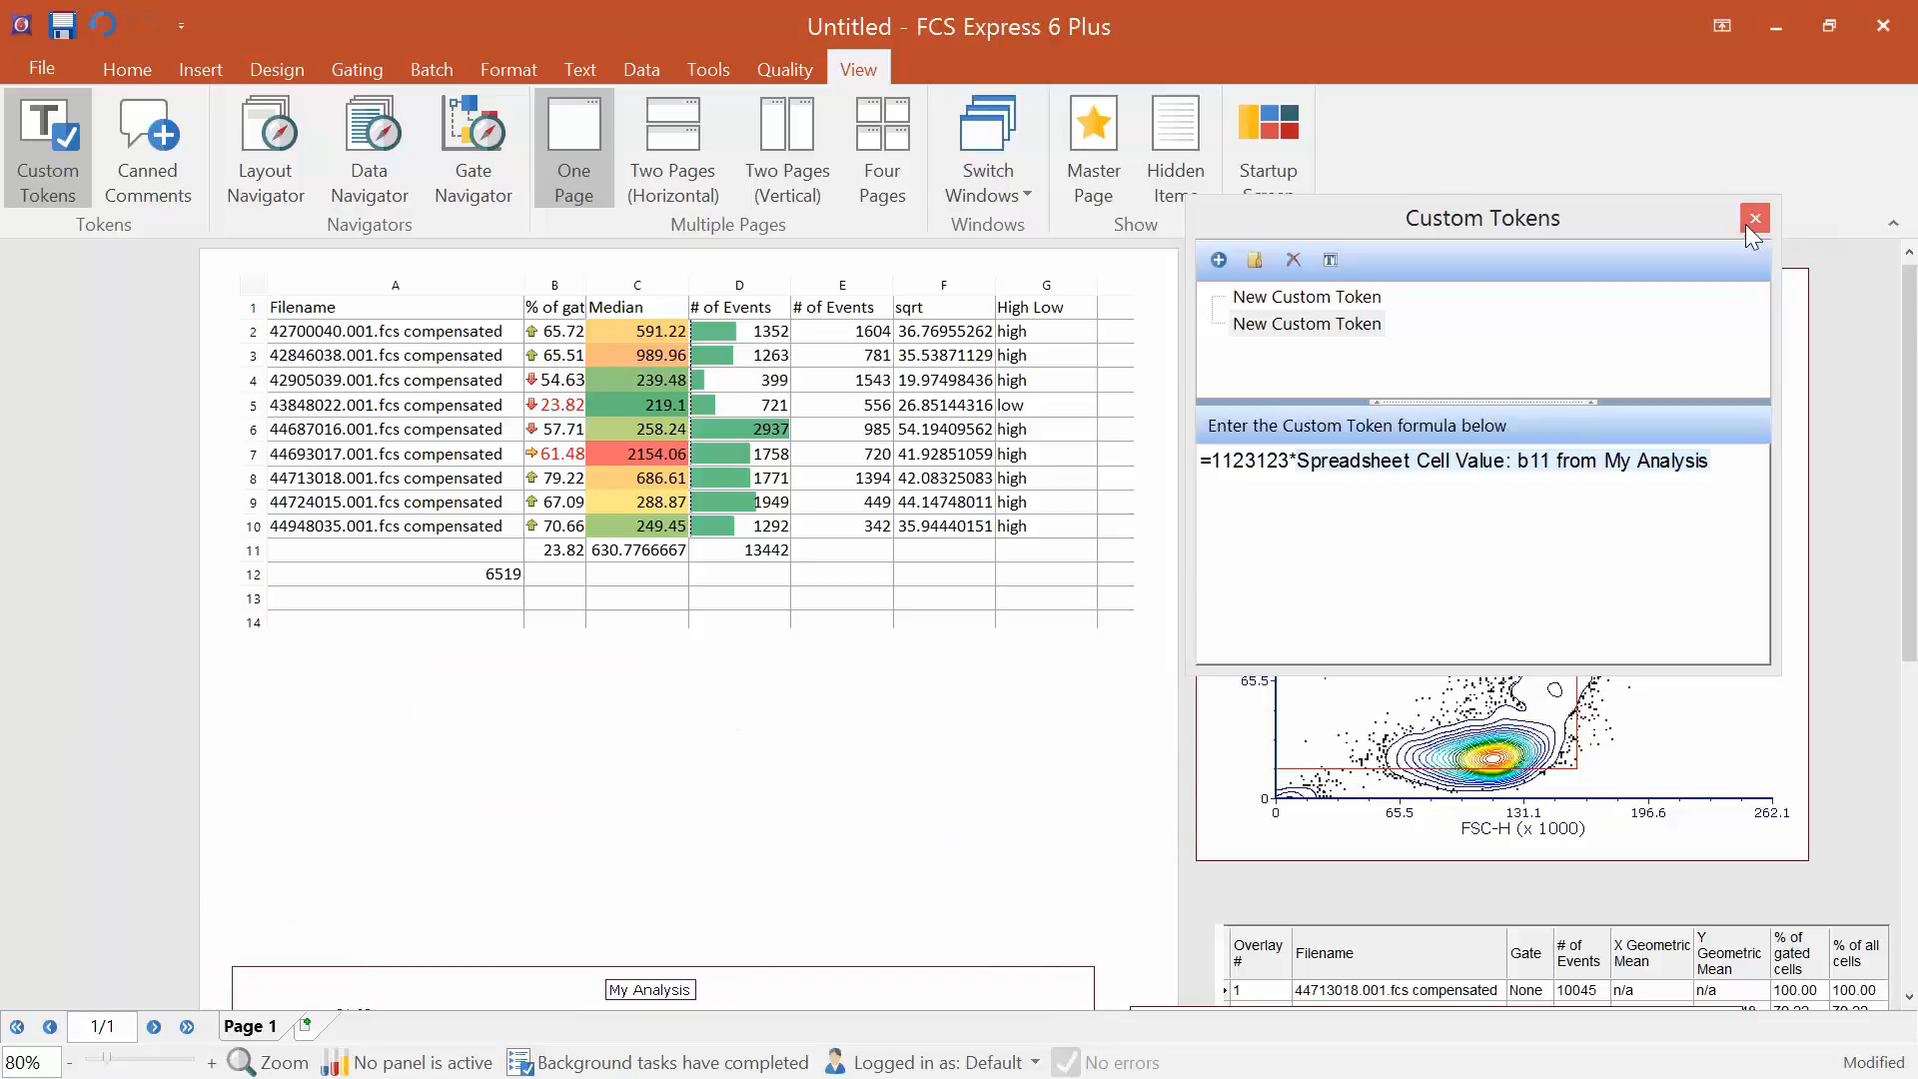
left_click(1755, 219)
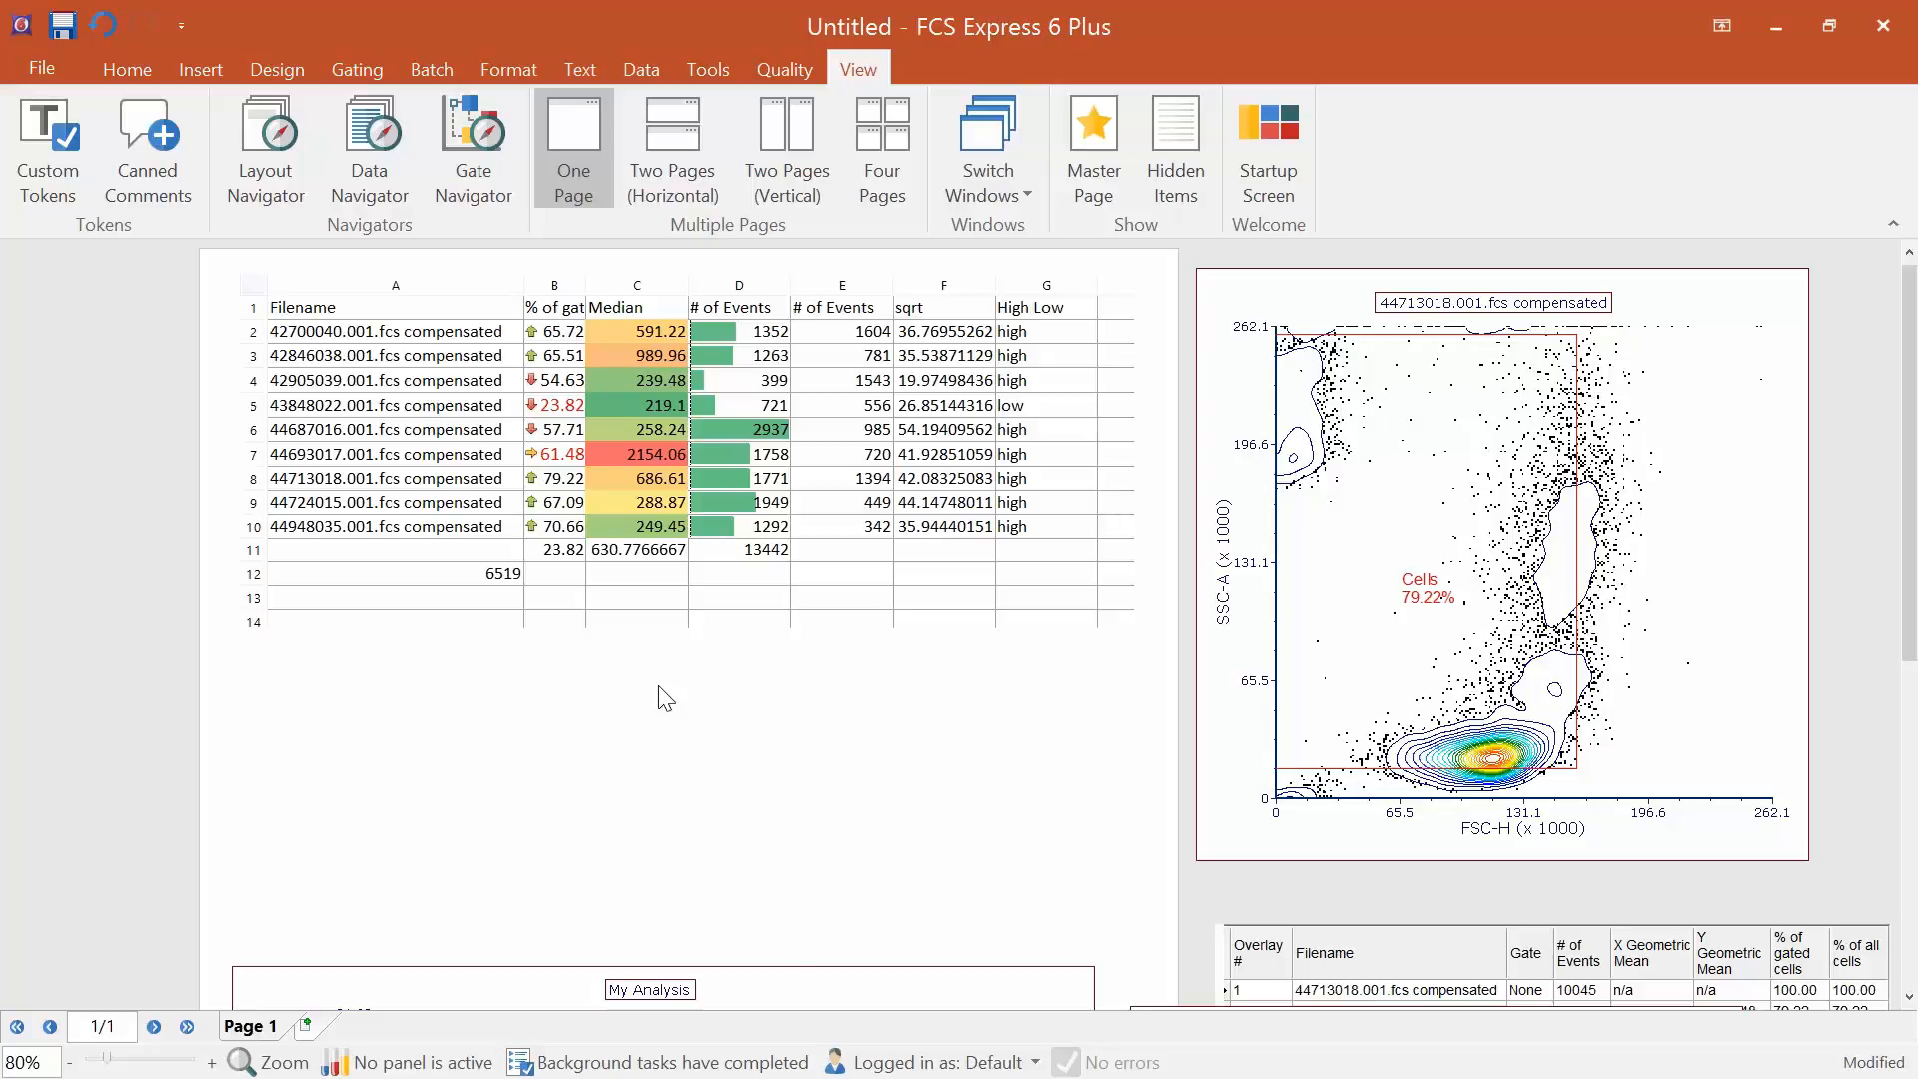
left_click(811, 360)
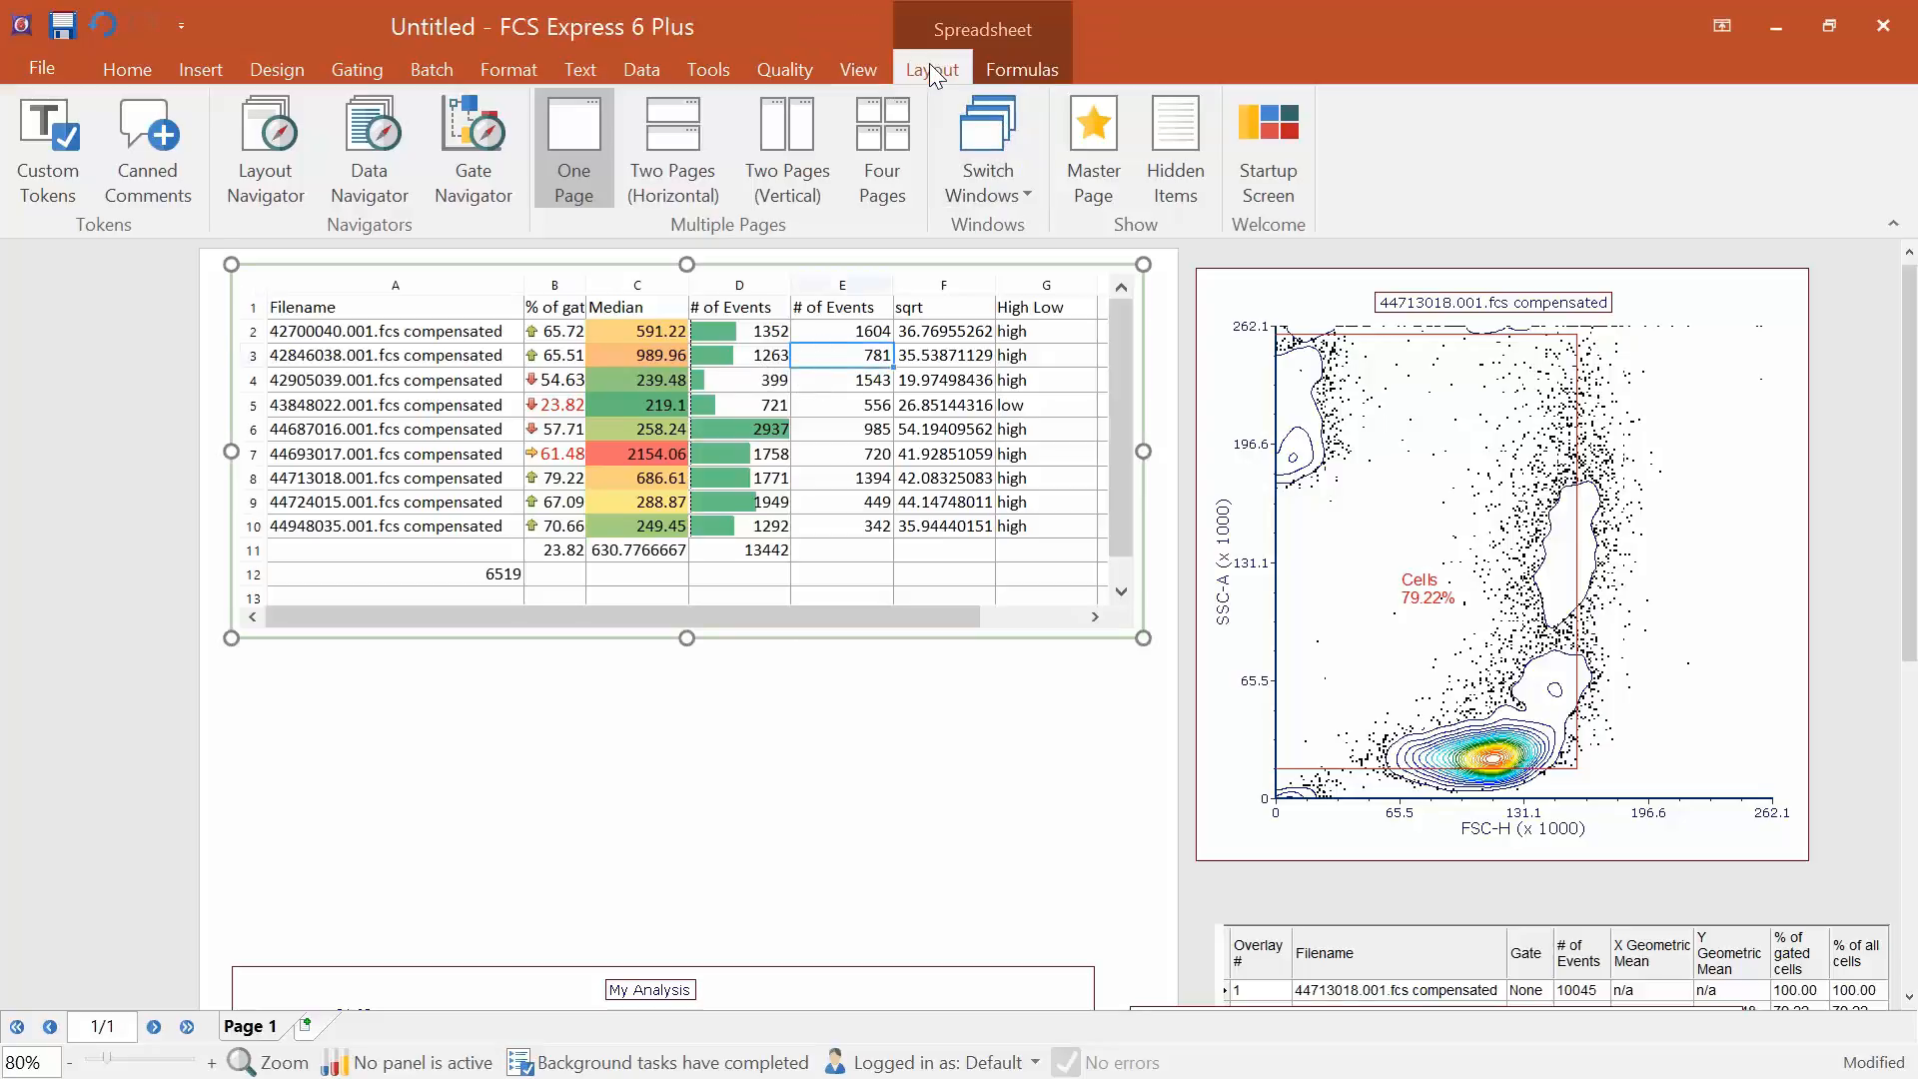
left_click(931, 69)
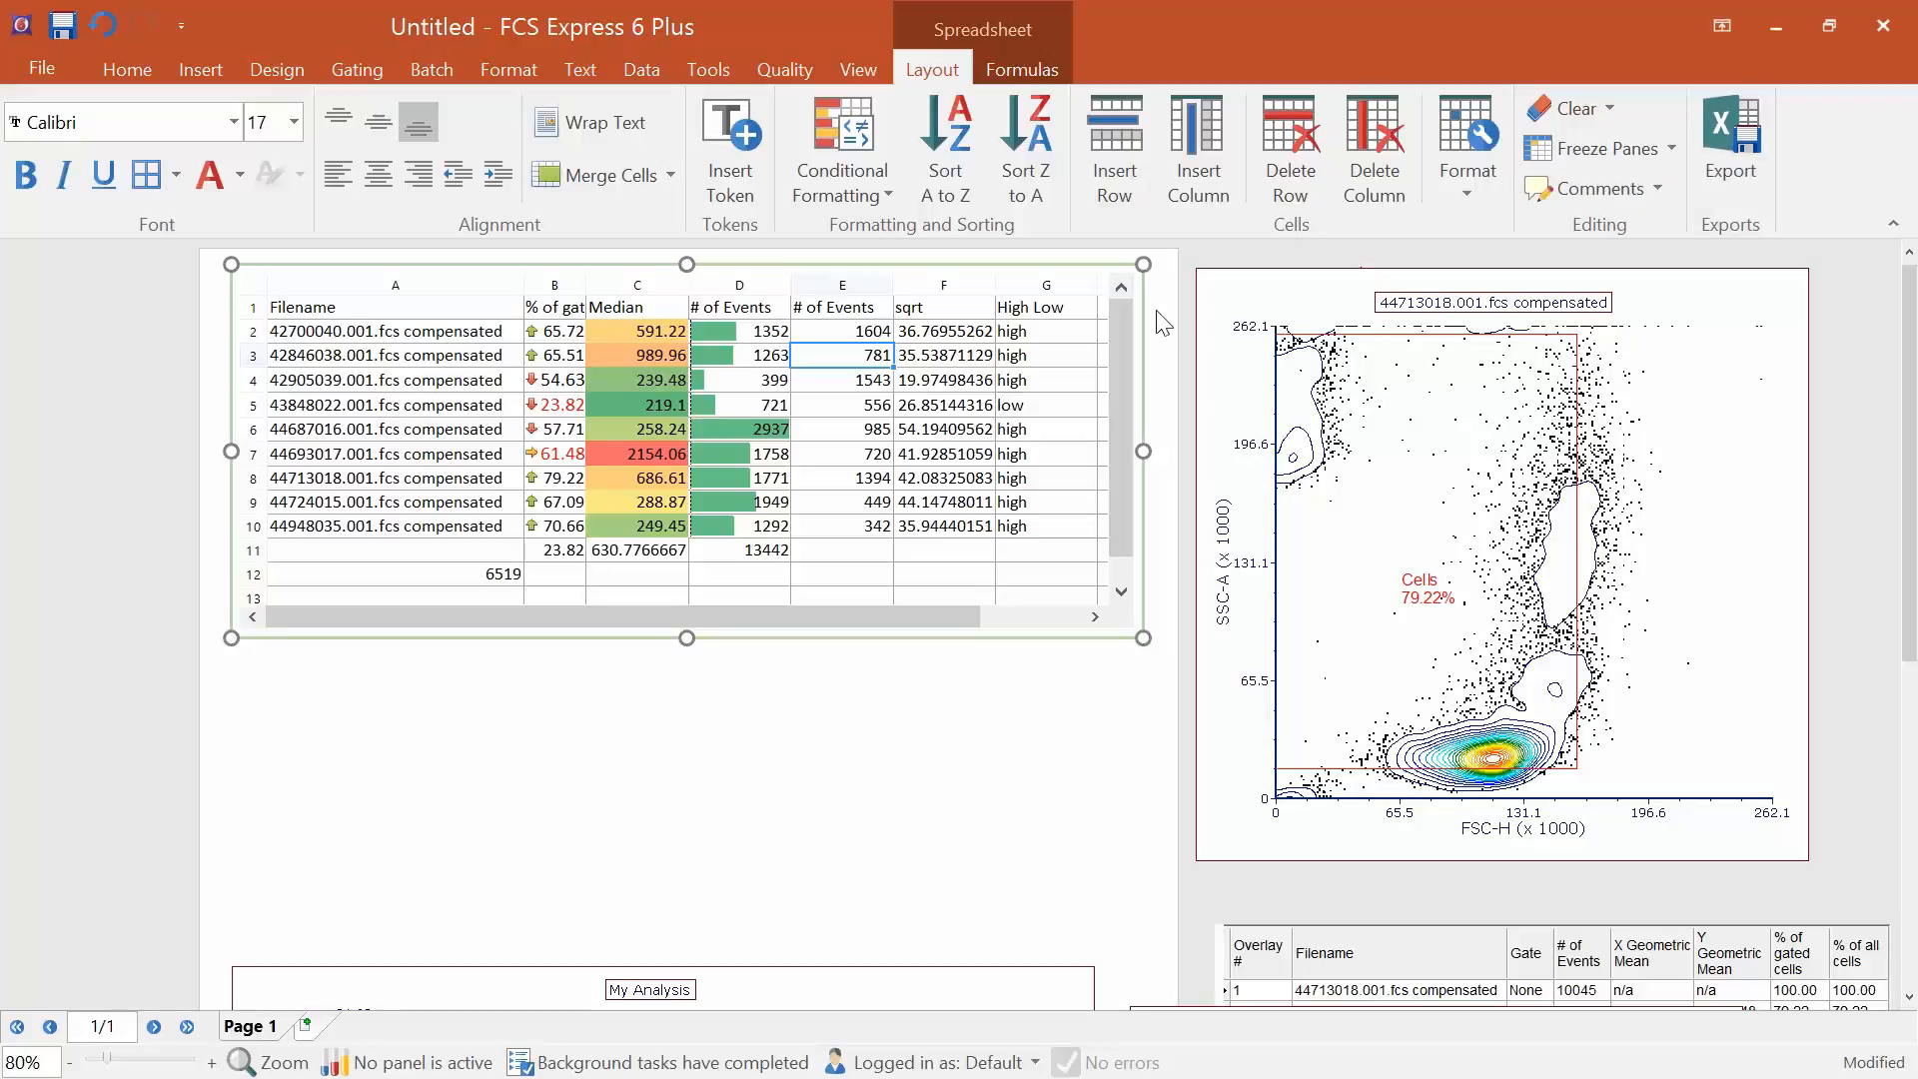
left_click(1087, 269)
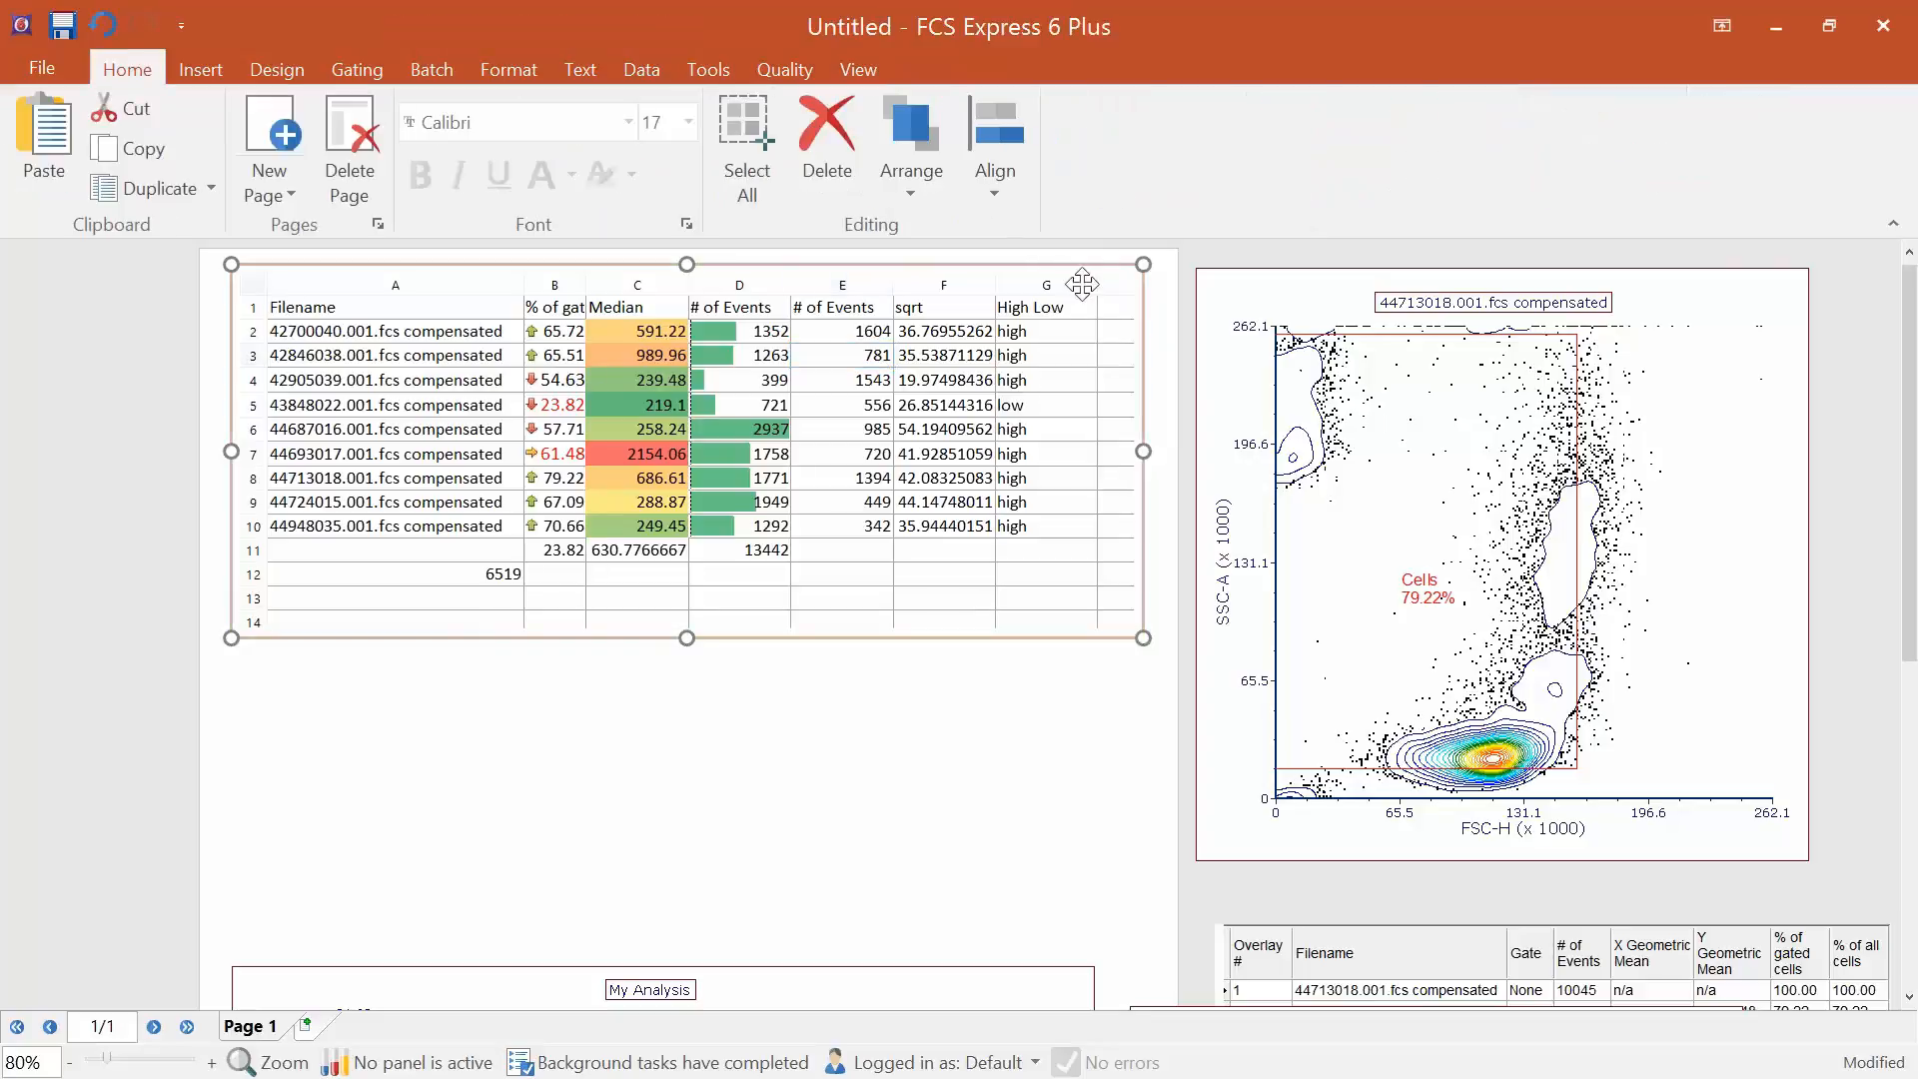
left_click(1077, 338)
left_click(1049, 72)
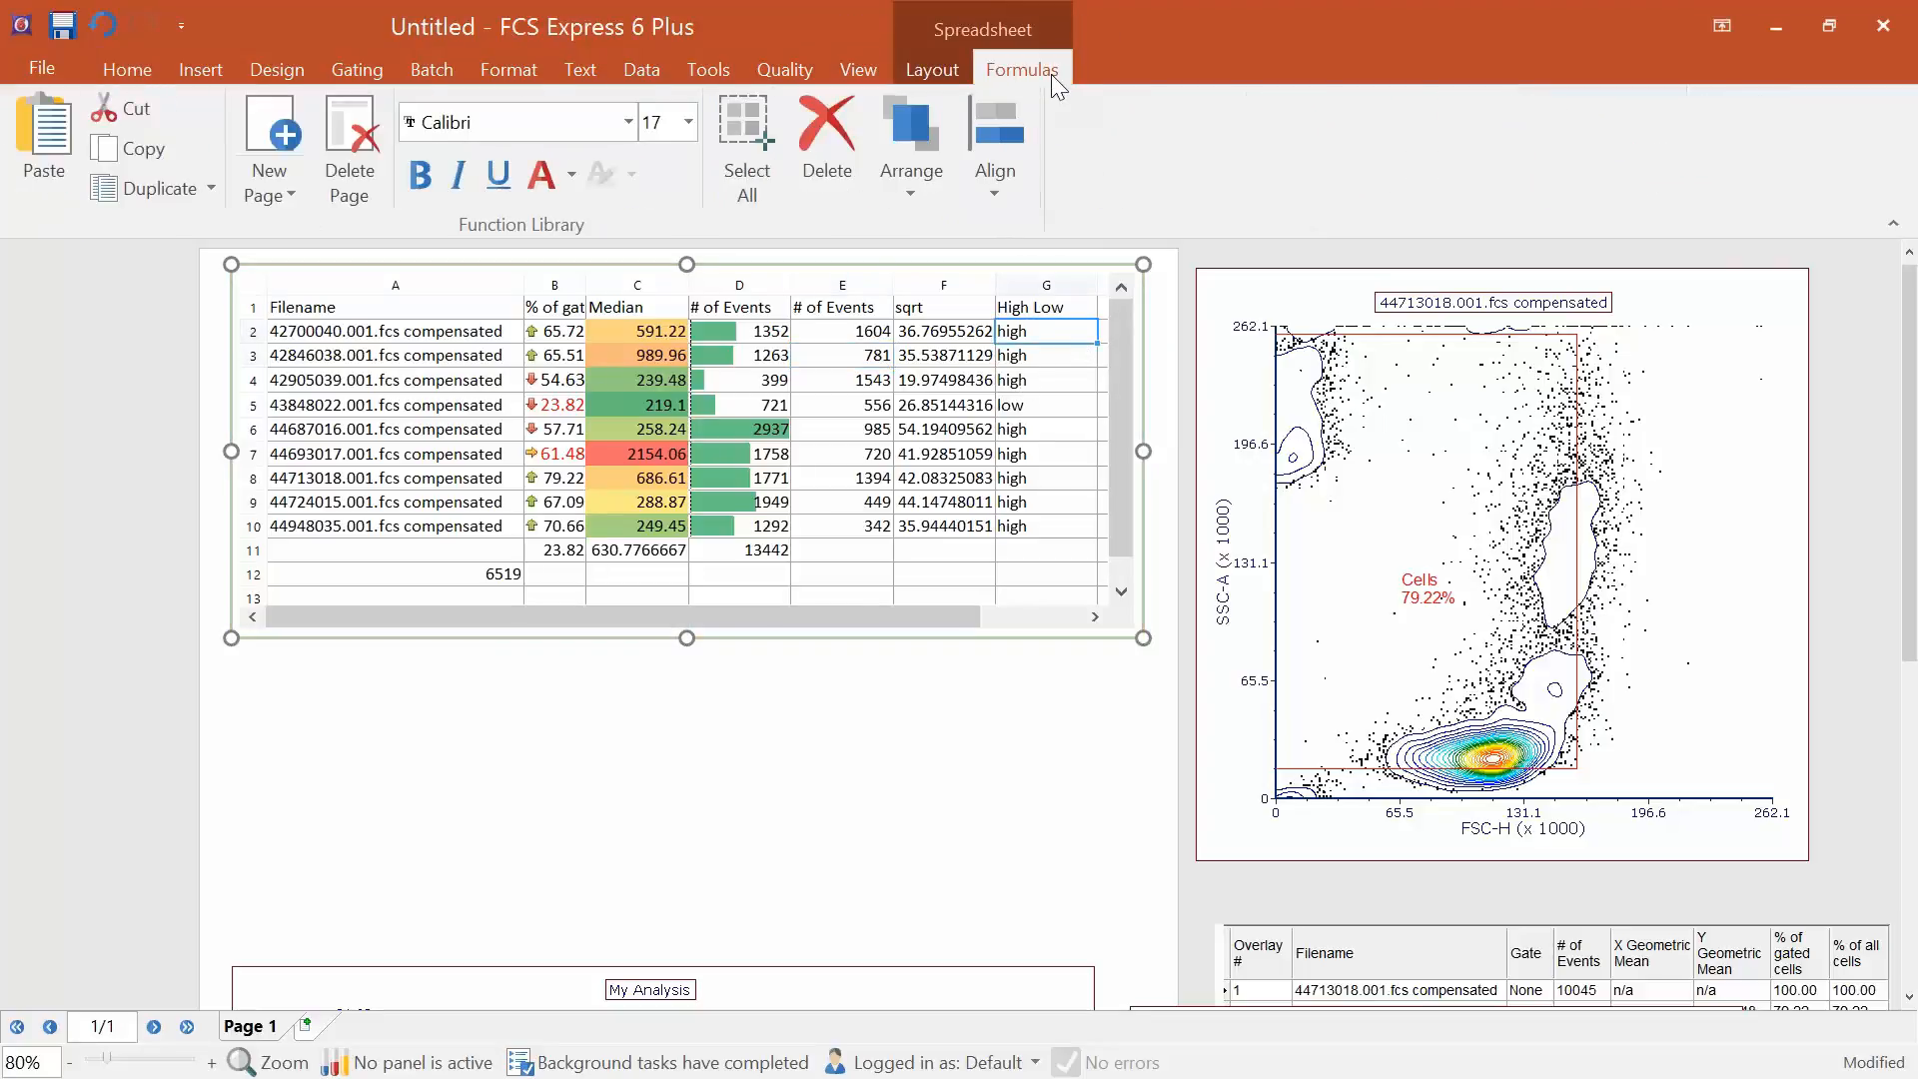
Export the spreadsheet as an Excel workbook to test.xlsx on the desktop, replacing the existing file.
left_click(926, 68)
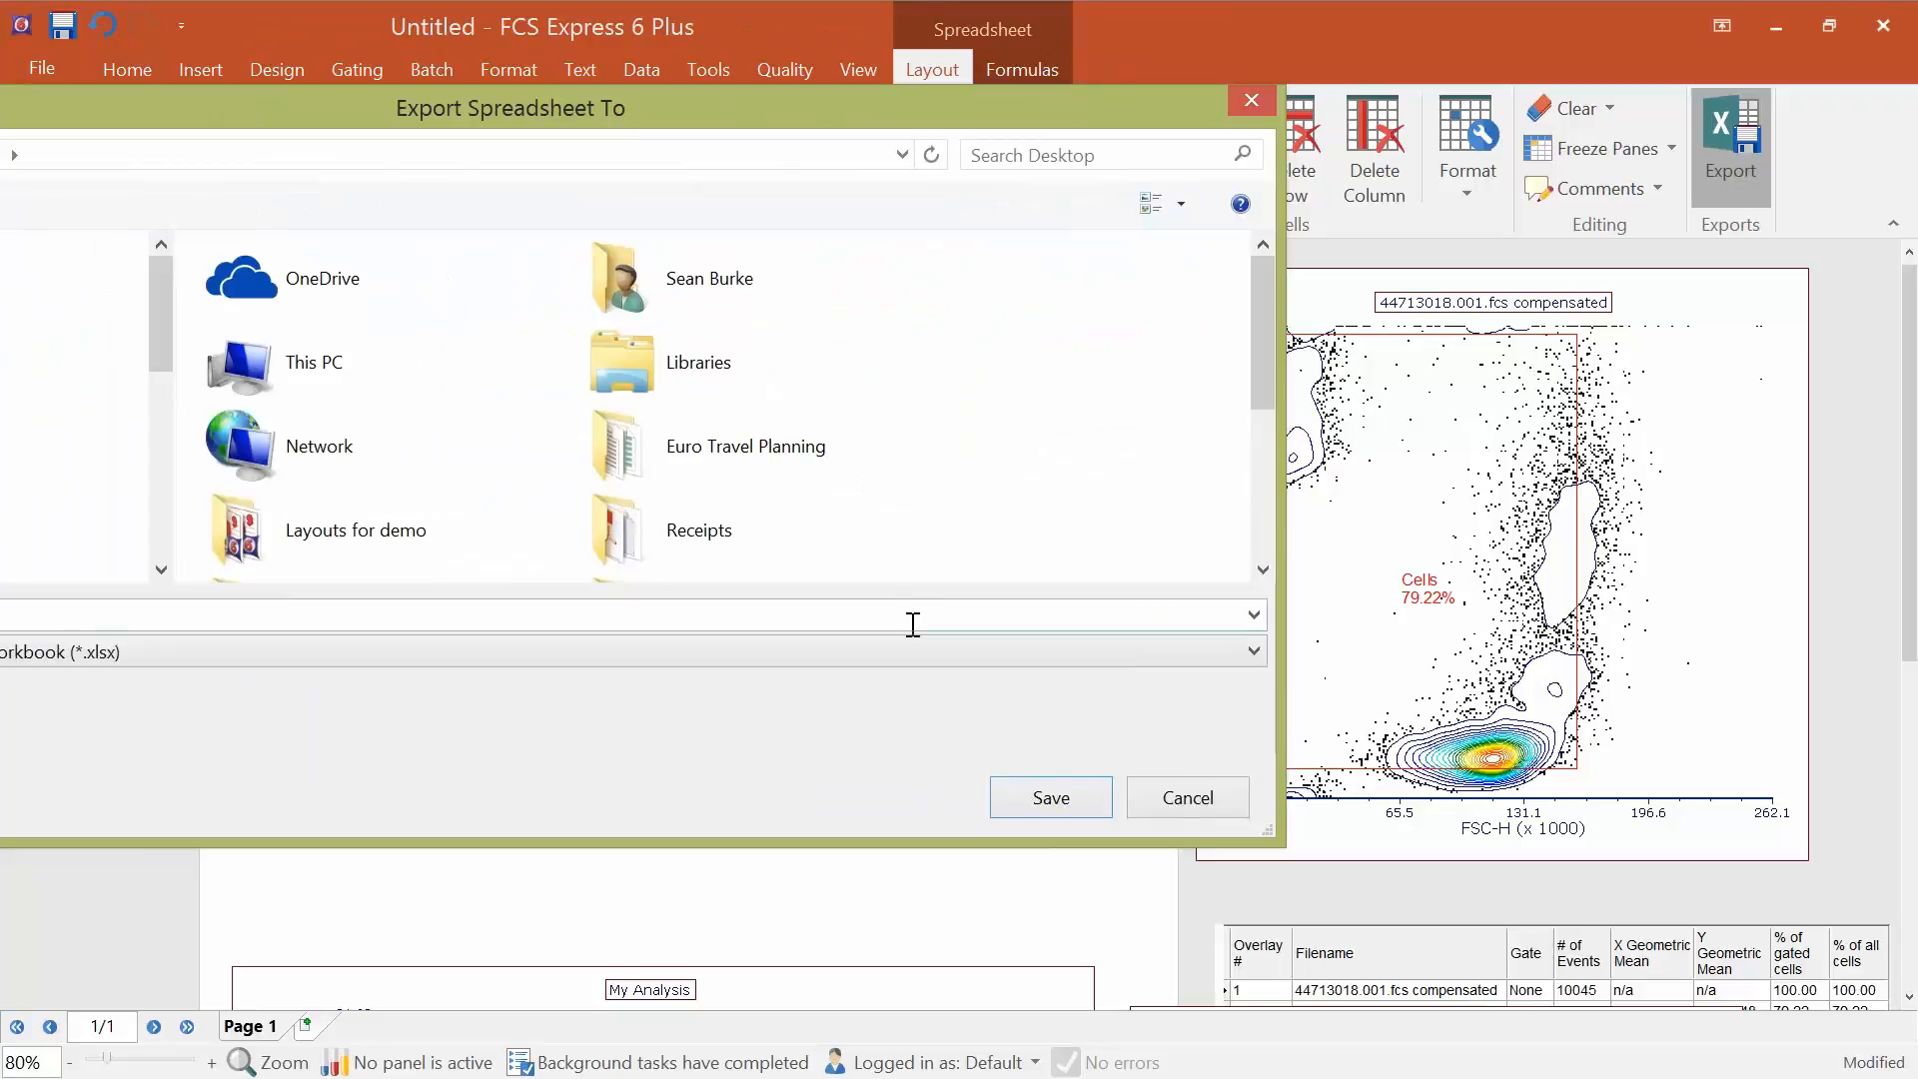
left_click(1068, 797)
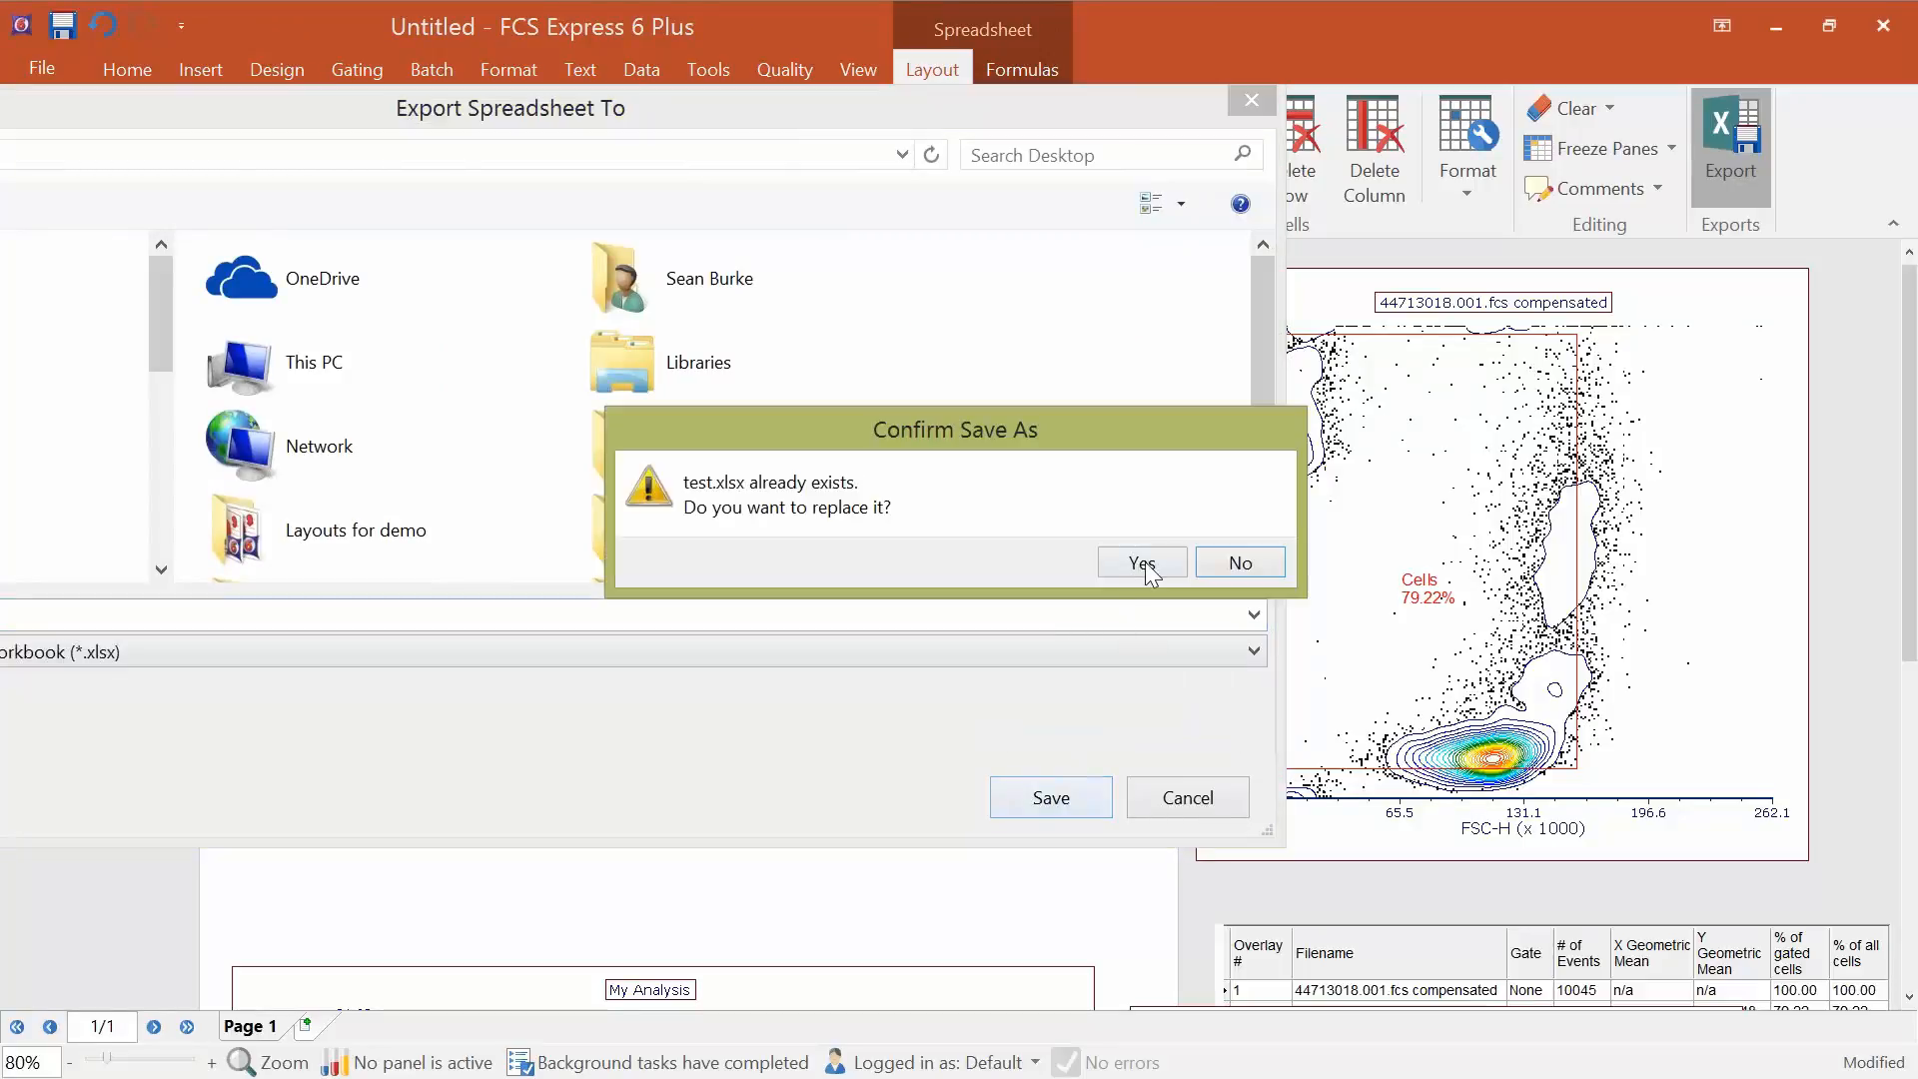
left_click(1143, 564)
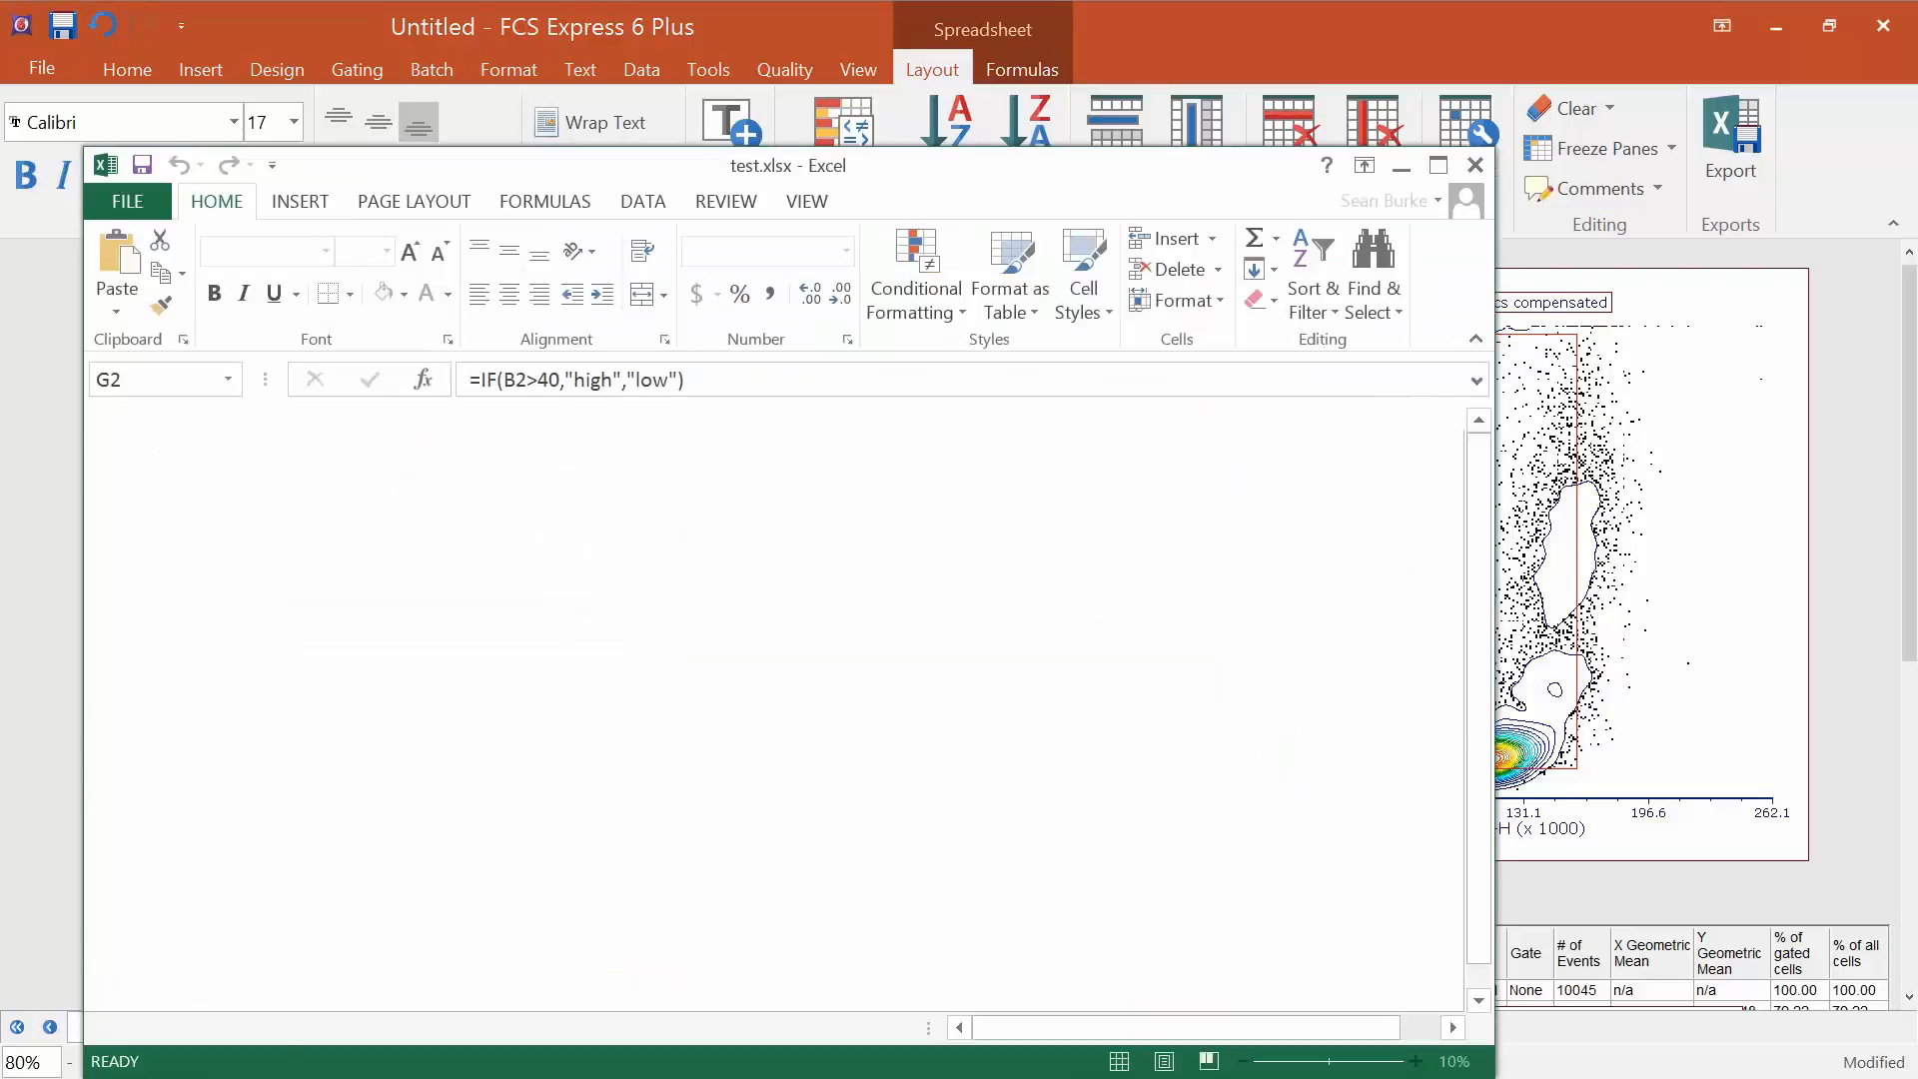
Switch to test.xlsx in Excel, move its window clear of the layout, and examine the exported filenames and percentages in columns A and B.
left_click(999, 585)
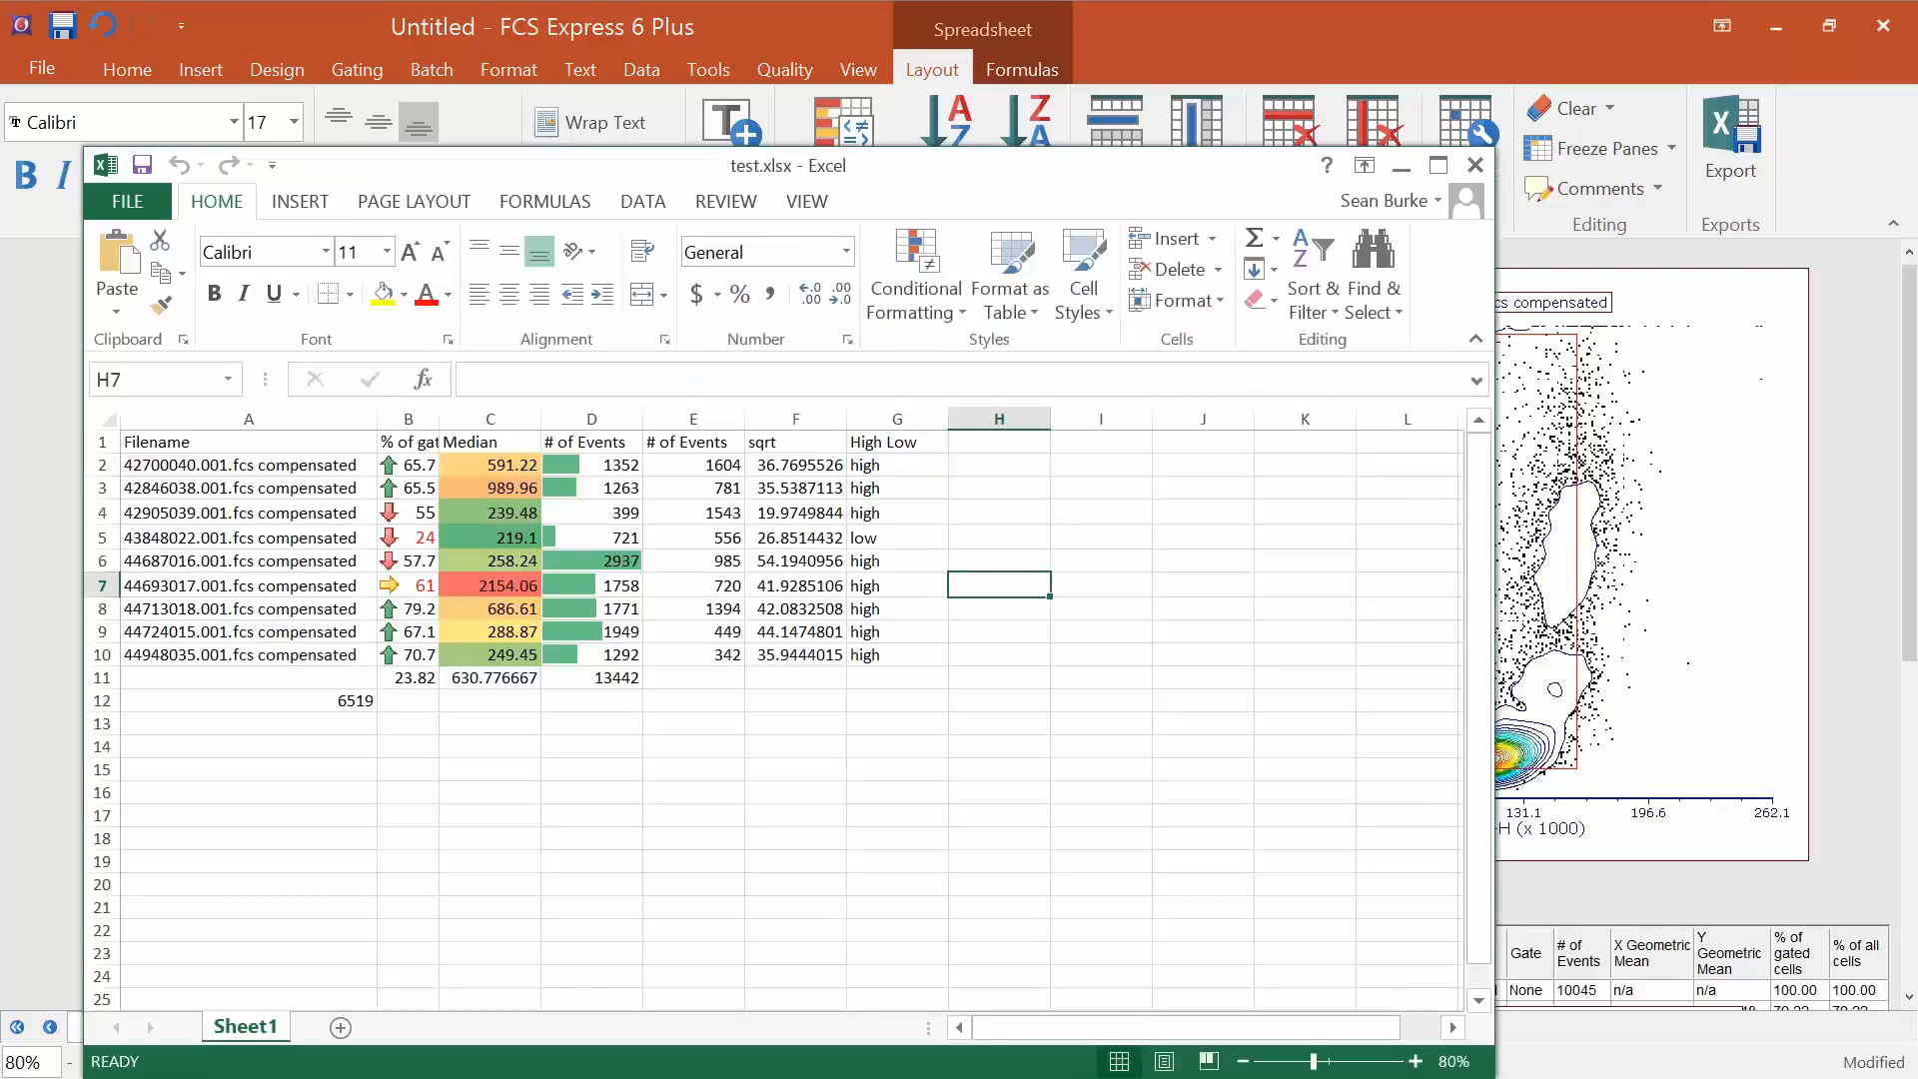
left_click_drag(679, 176, 1035, 29)
left_click_drag(672, 320, 694, 507)
left_click_drag(794, 321, 819, 511)
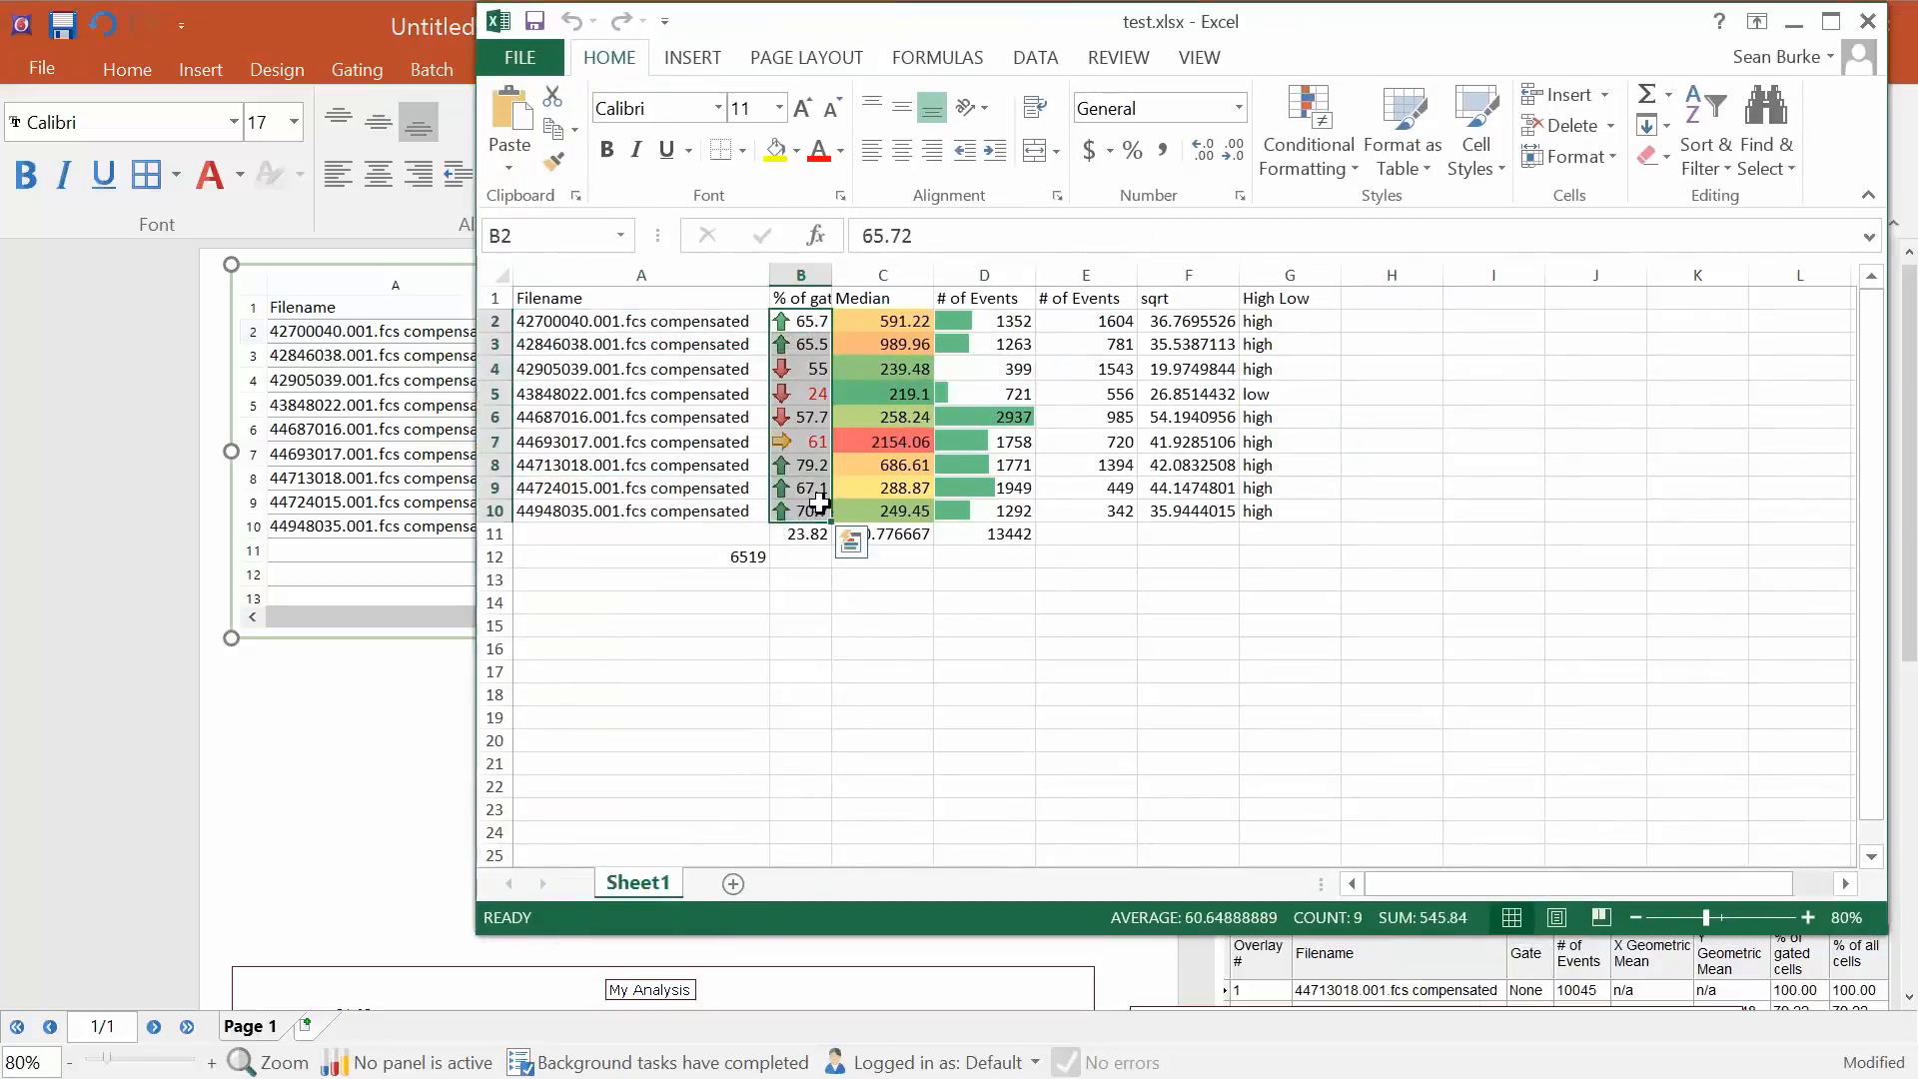
Clear cells B7 and B4 to test the exported formulas and conditional formatting, and undo both deletions.
left_click(802, 441)
key("Delete")
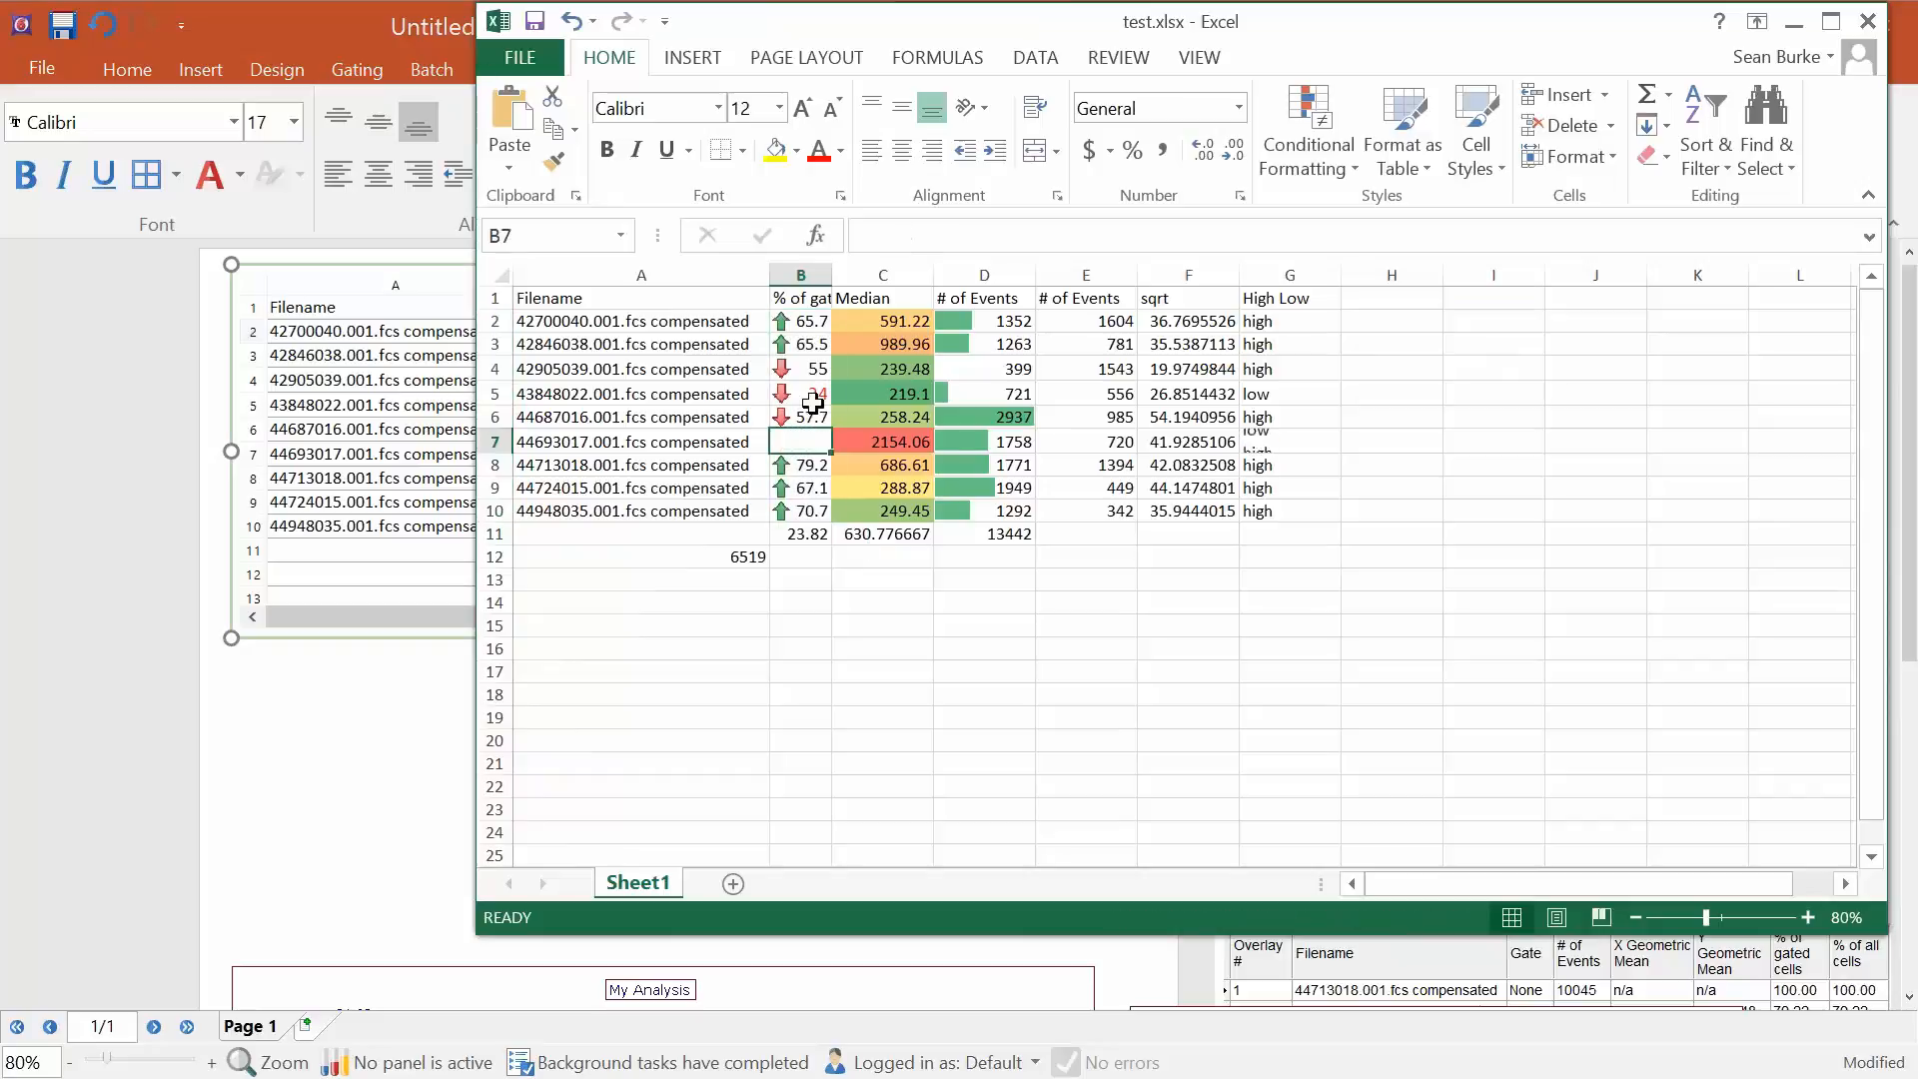
left_click(805, 370)
key("Delete")
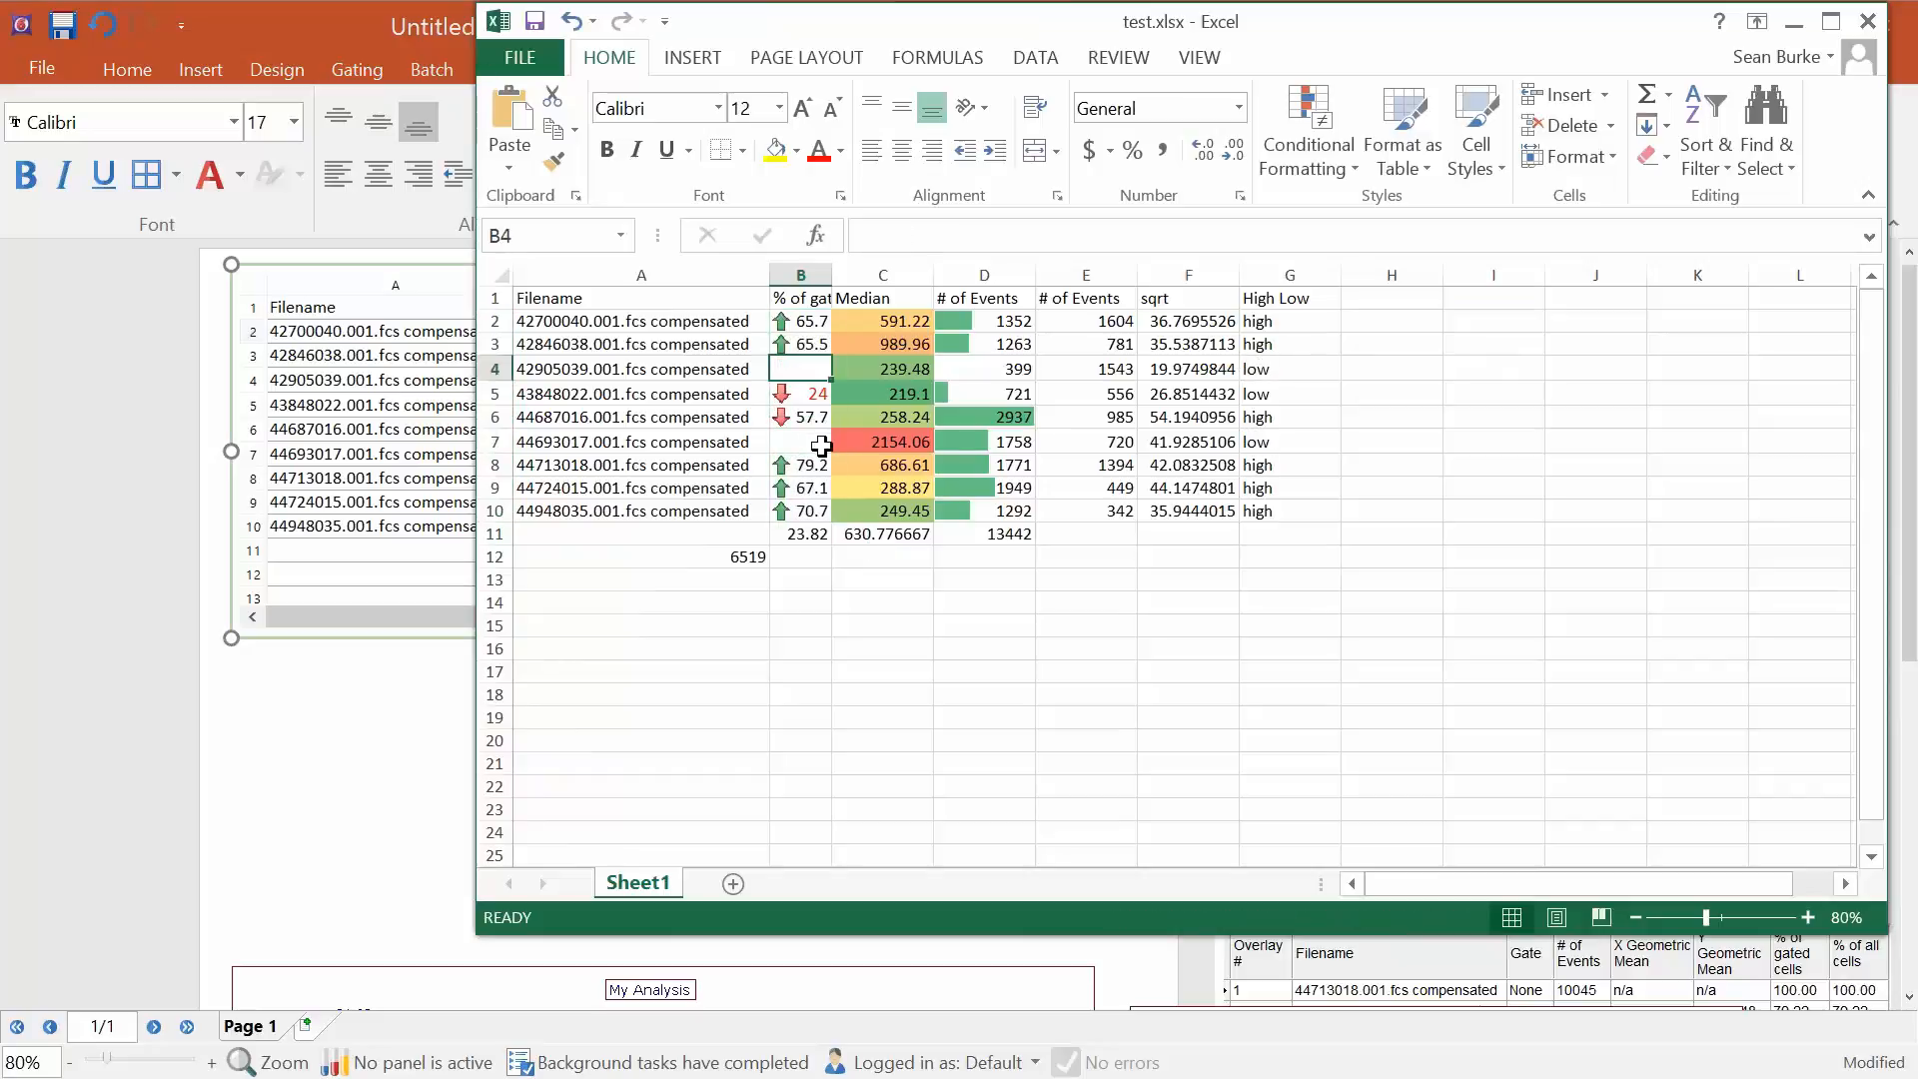
left_click(576, 24)
left_click(576, 24)
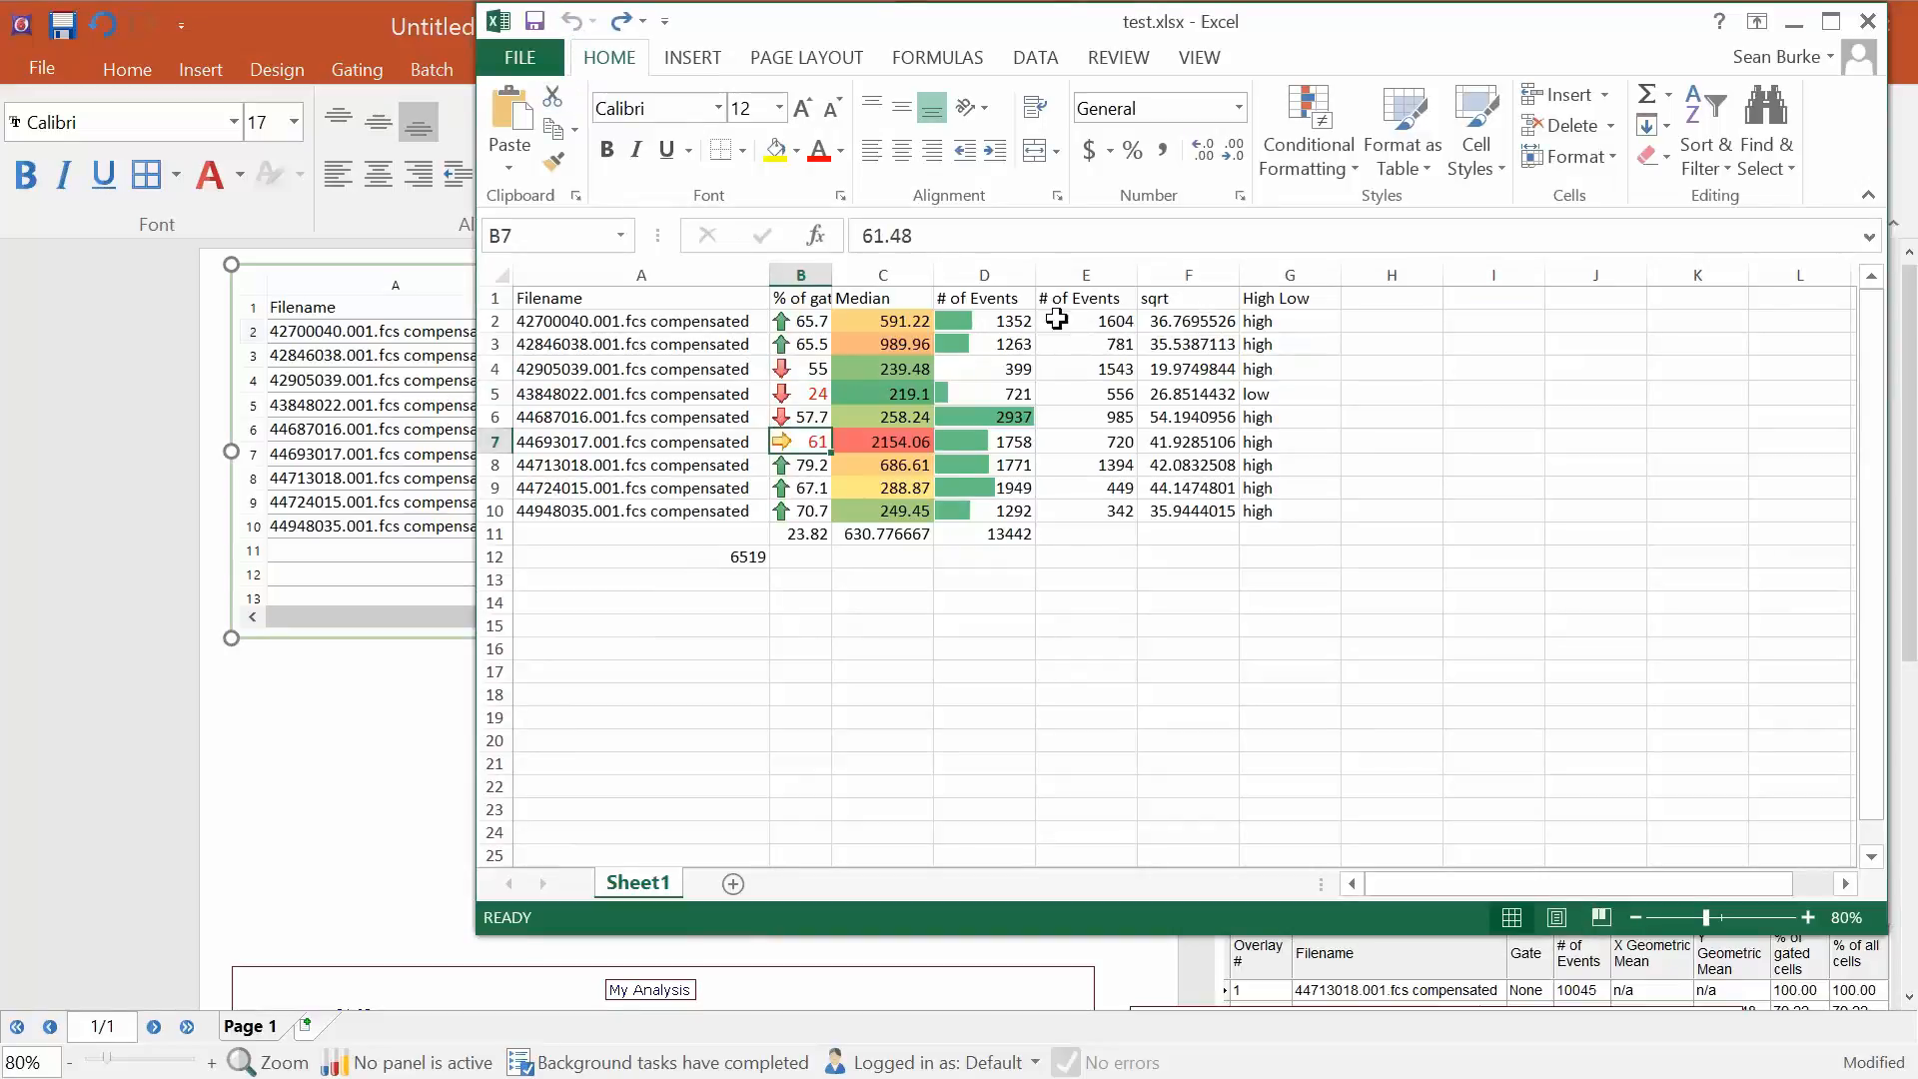
Inspect the exported median in cell C2 and the square root formula in cell F2.
left_click(916, 322)
left_click(1190, 320)
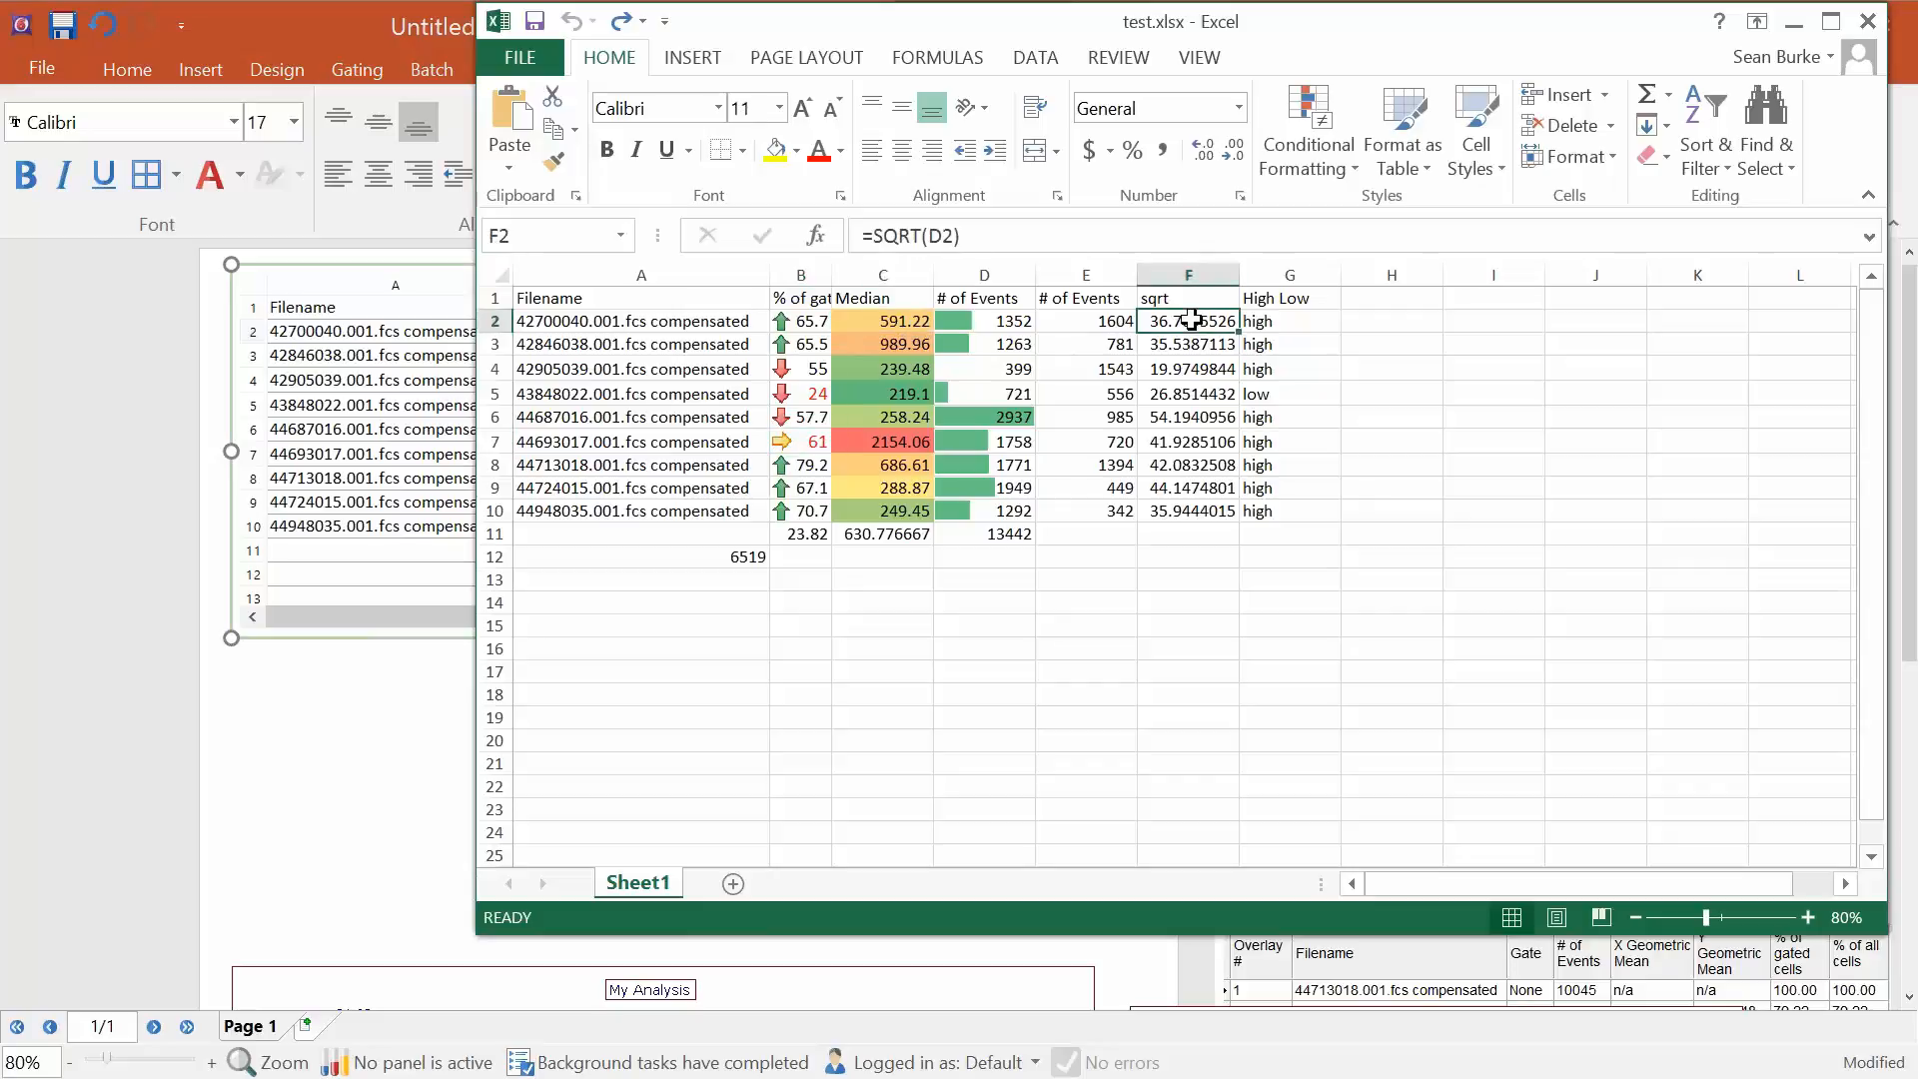
mouse_move(999, 236)
left_mouse_down()
mouse_move(840, 234)
mouse_move(1002, 234)
left_mouse_up()
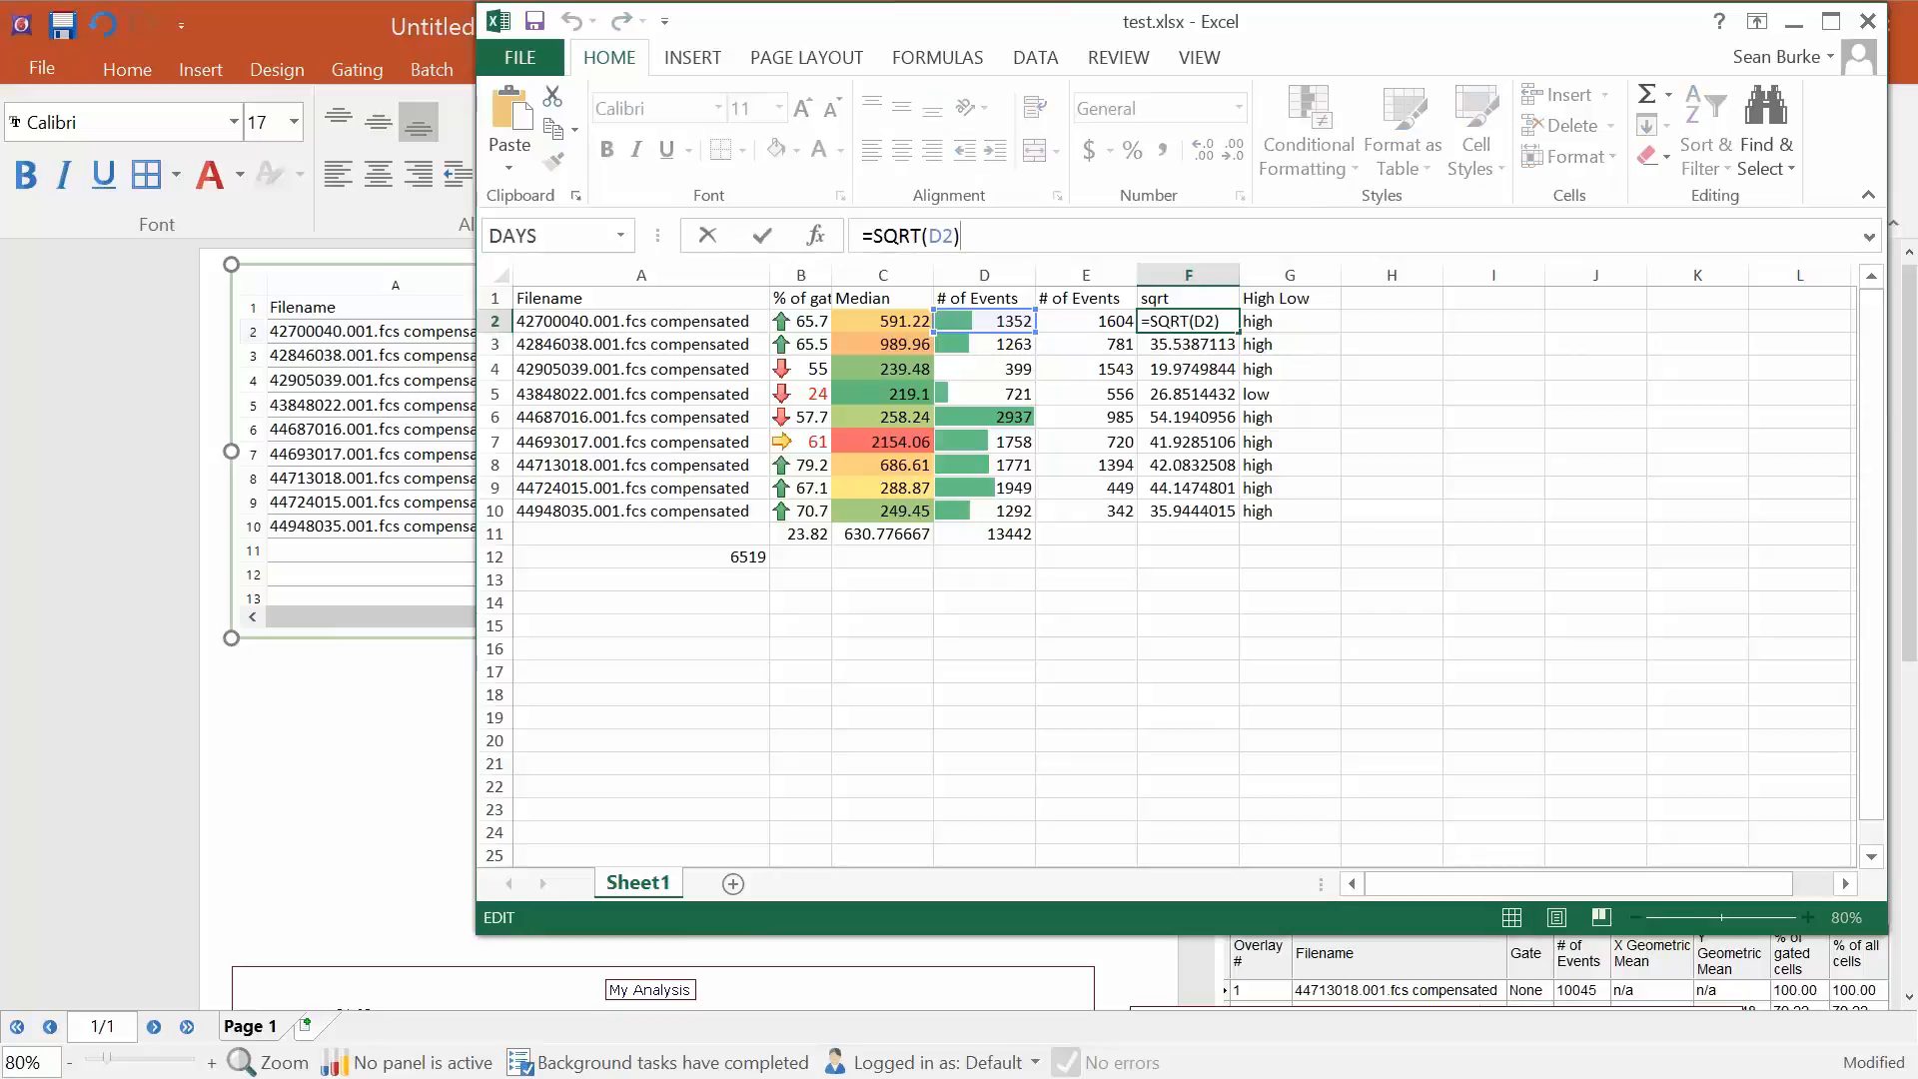
Set cell C2 to 546456 and D2 to 44565 to test the exported colour scale, data bars and square root formula.
left_click(1105, 320)
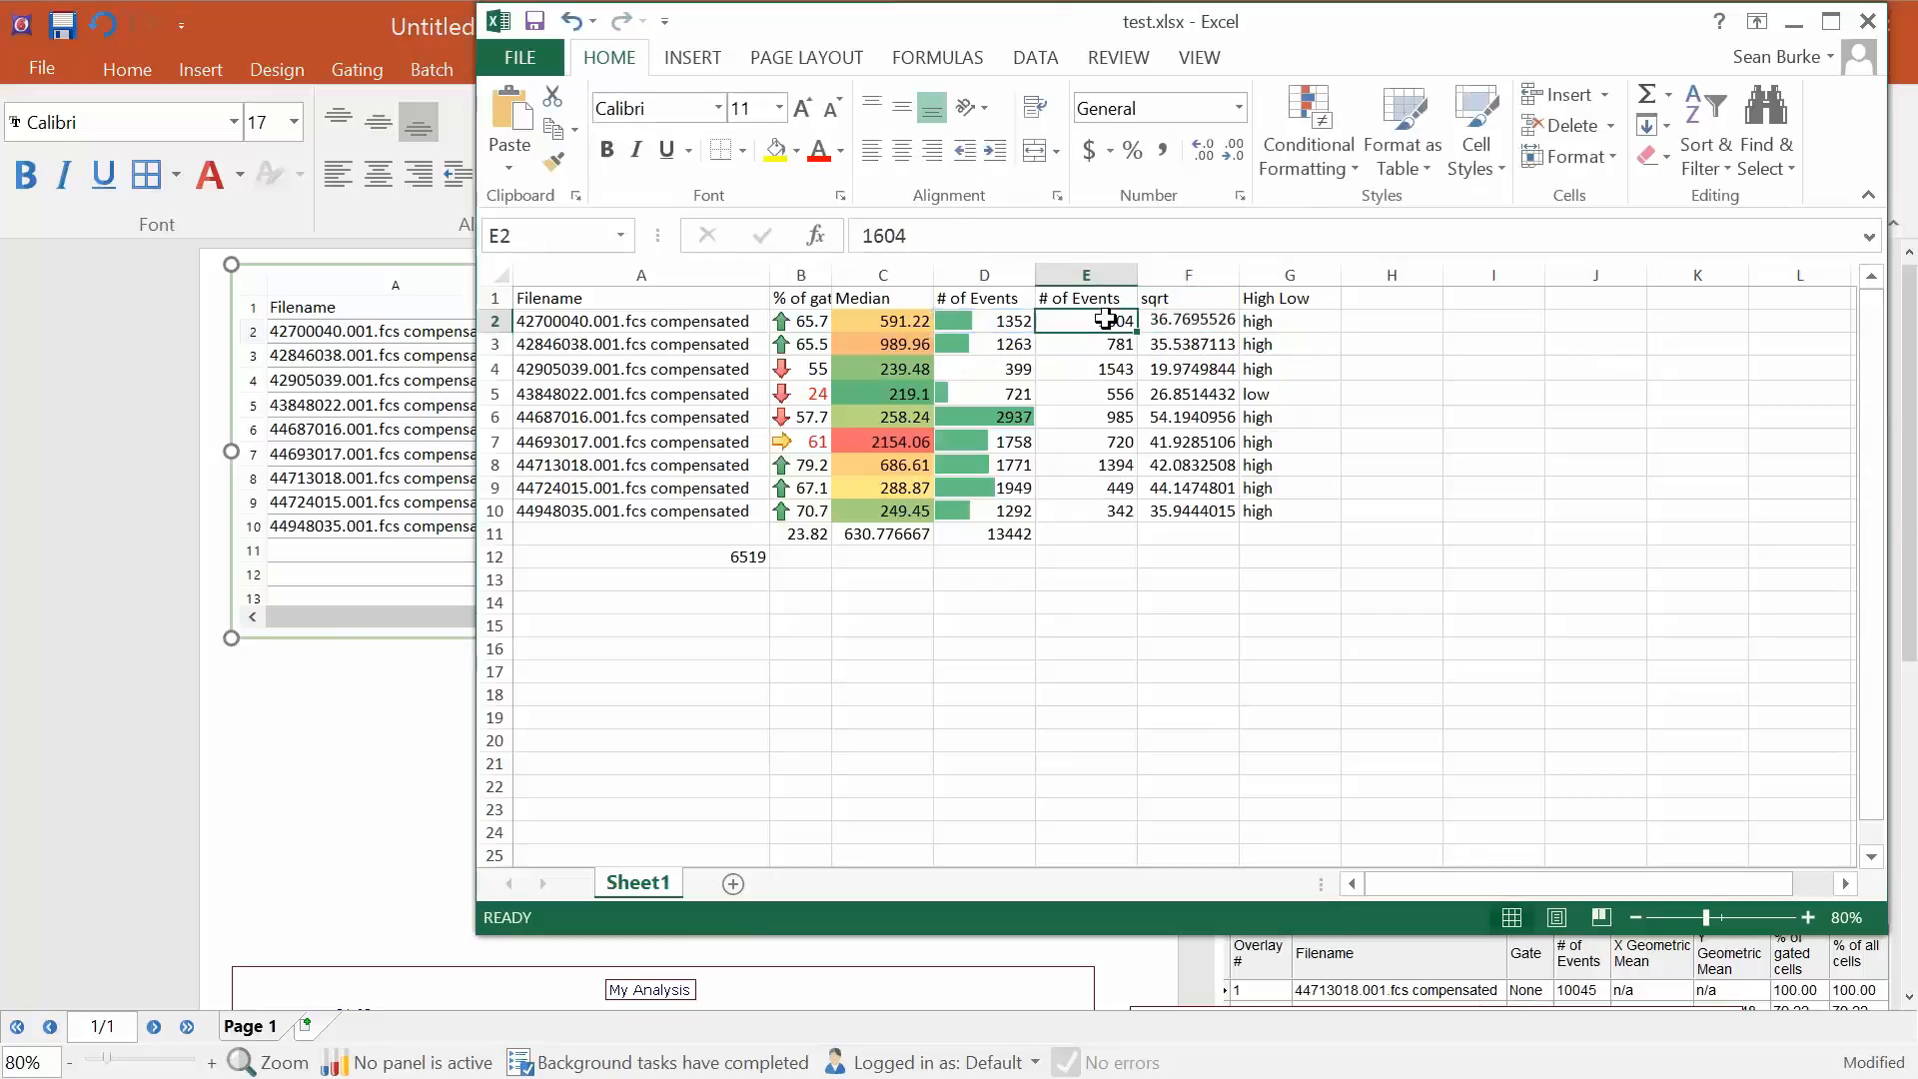
left_click(1192, 324)
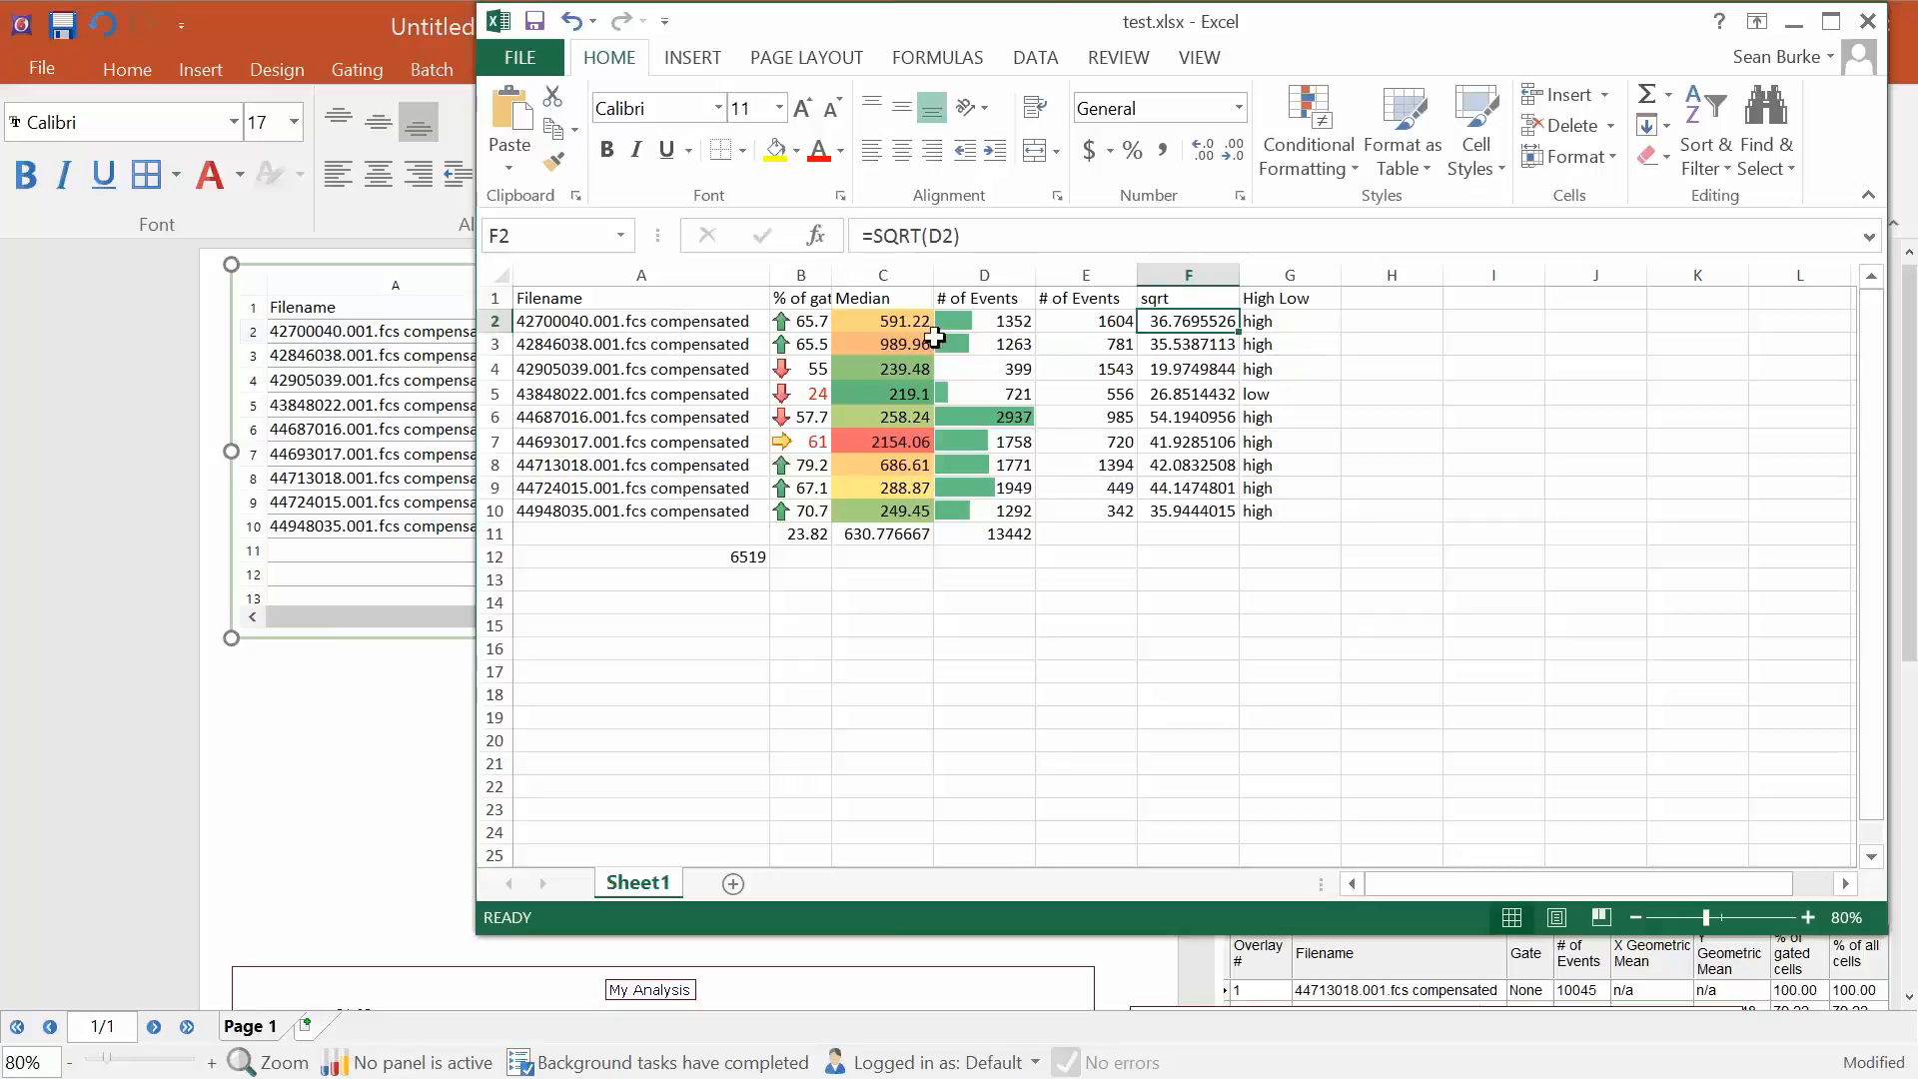
left_click(894, 321)
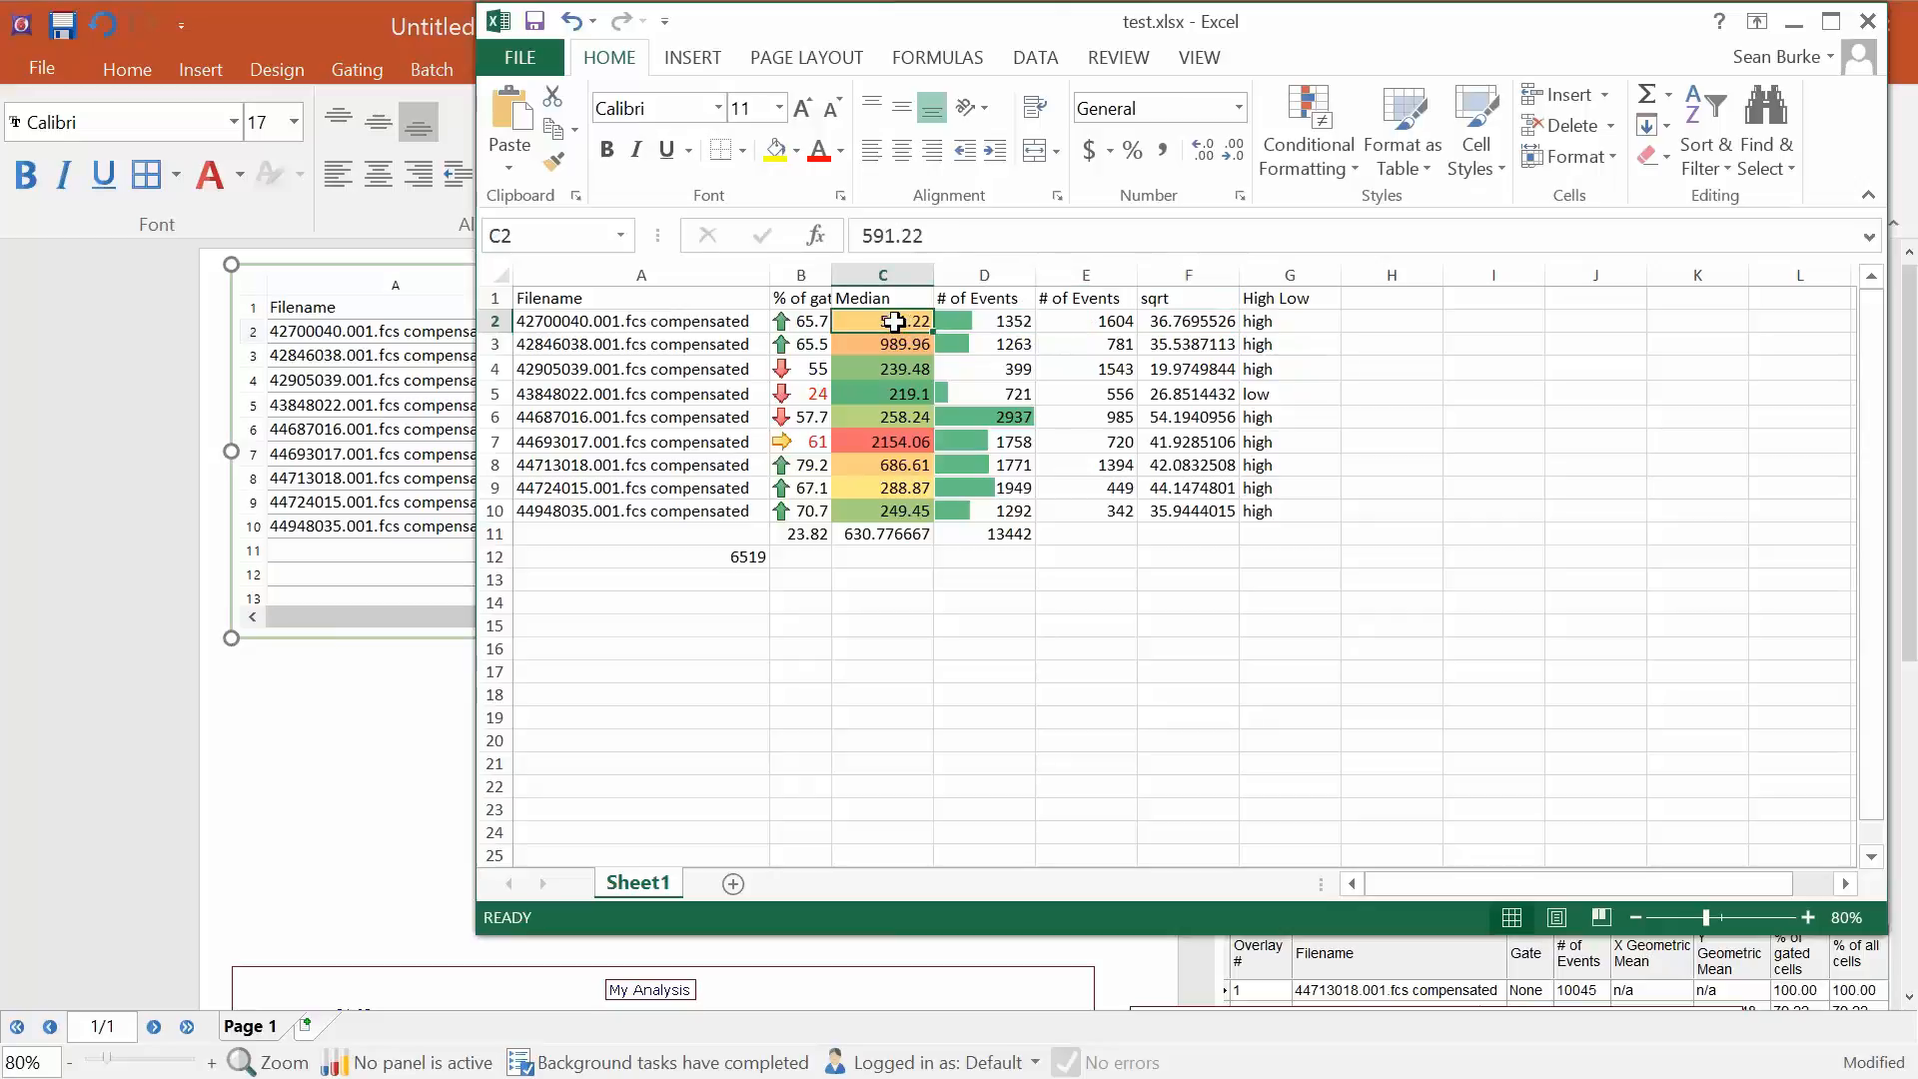
type("546456")
left_click(1073, 689)
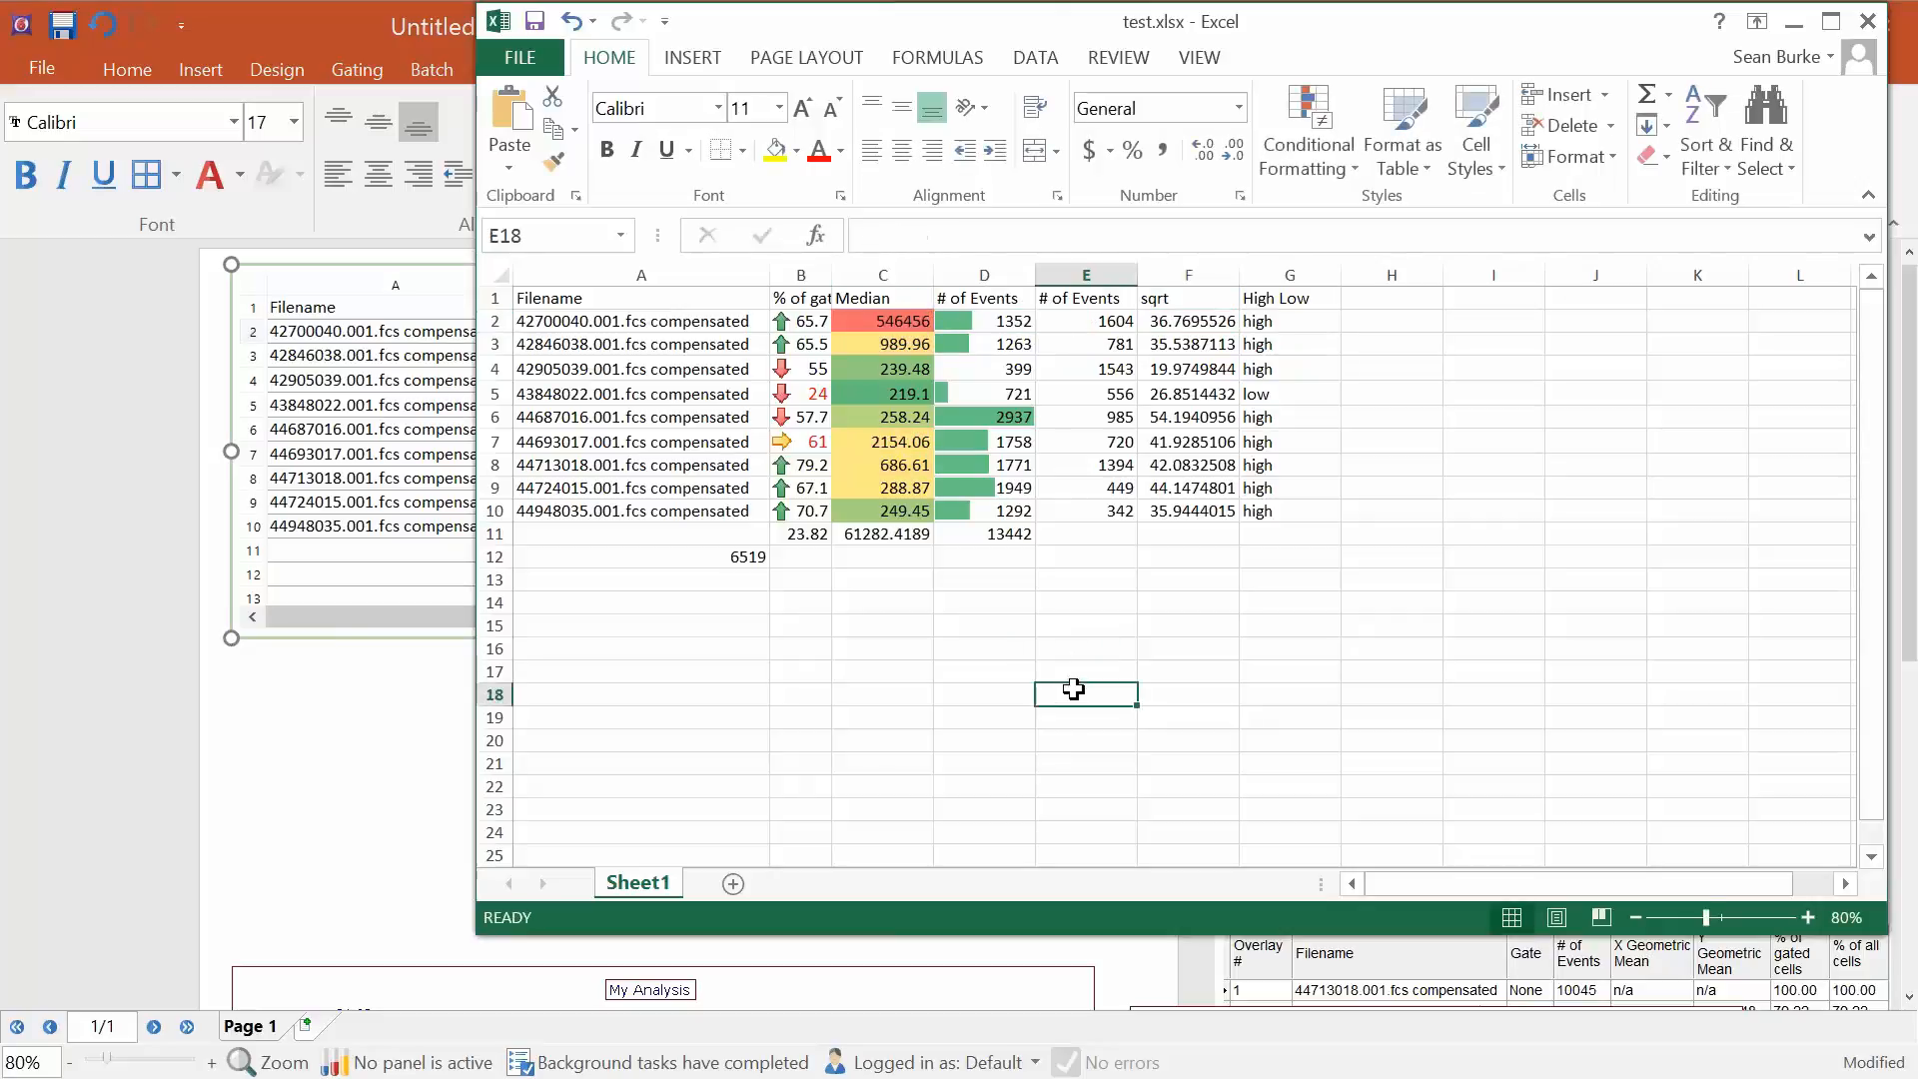
left_click(1182, 319)
left_click(999, 321)
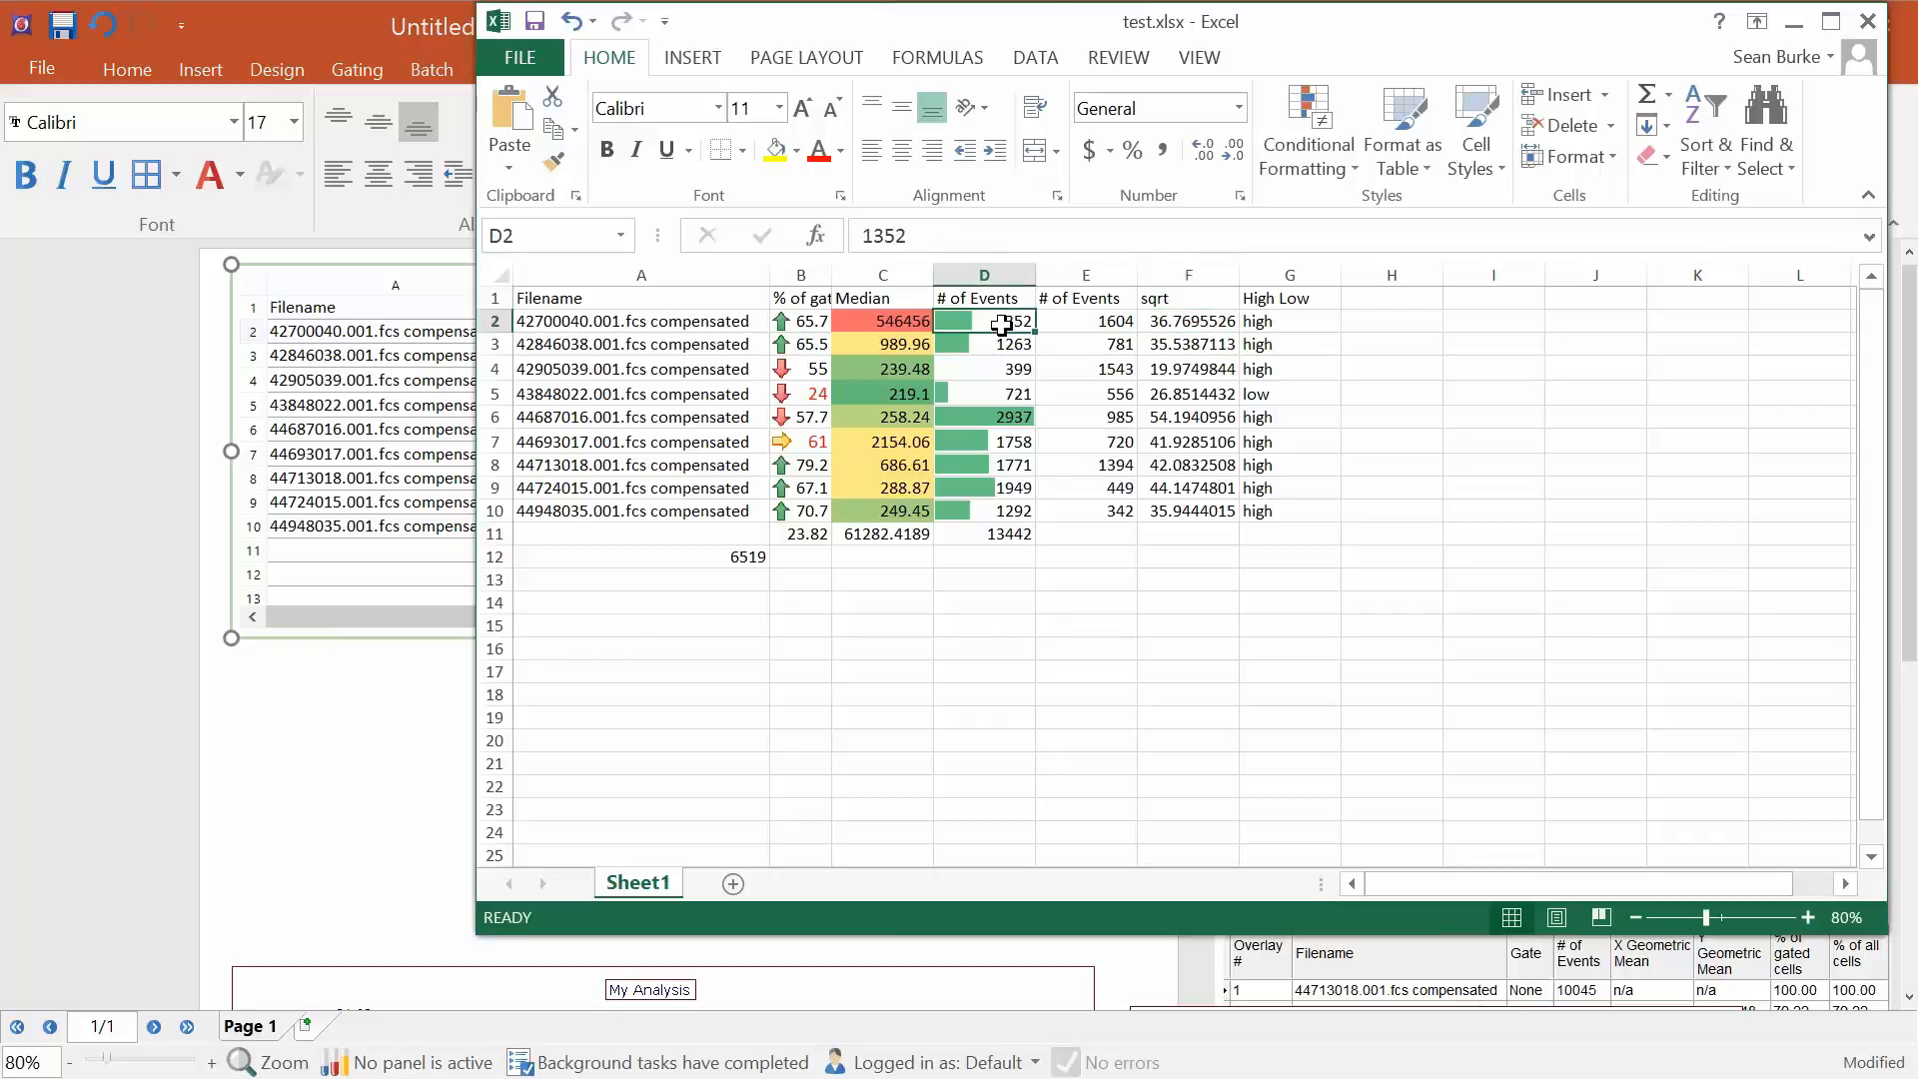
type("44565")
left_click(1159, 645)
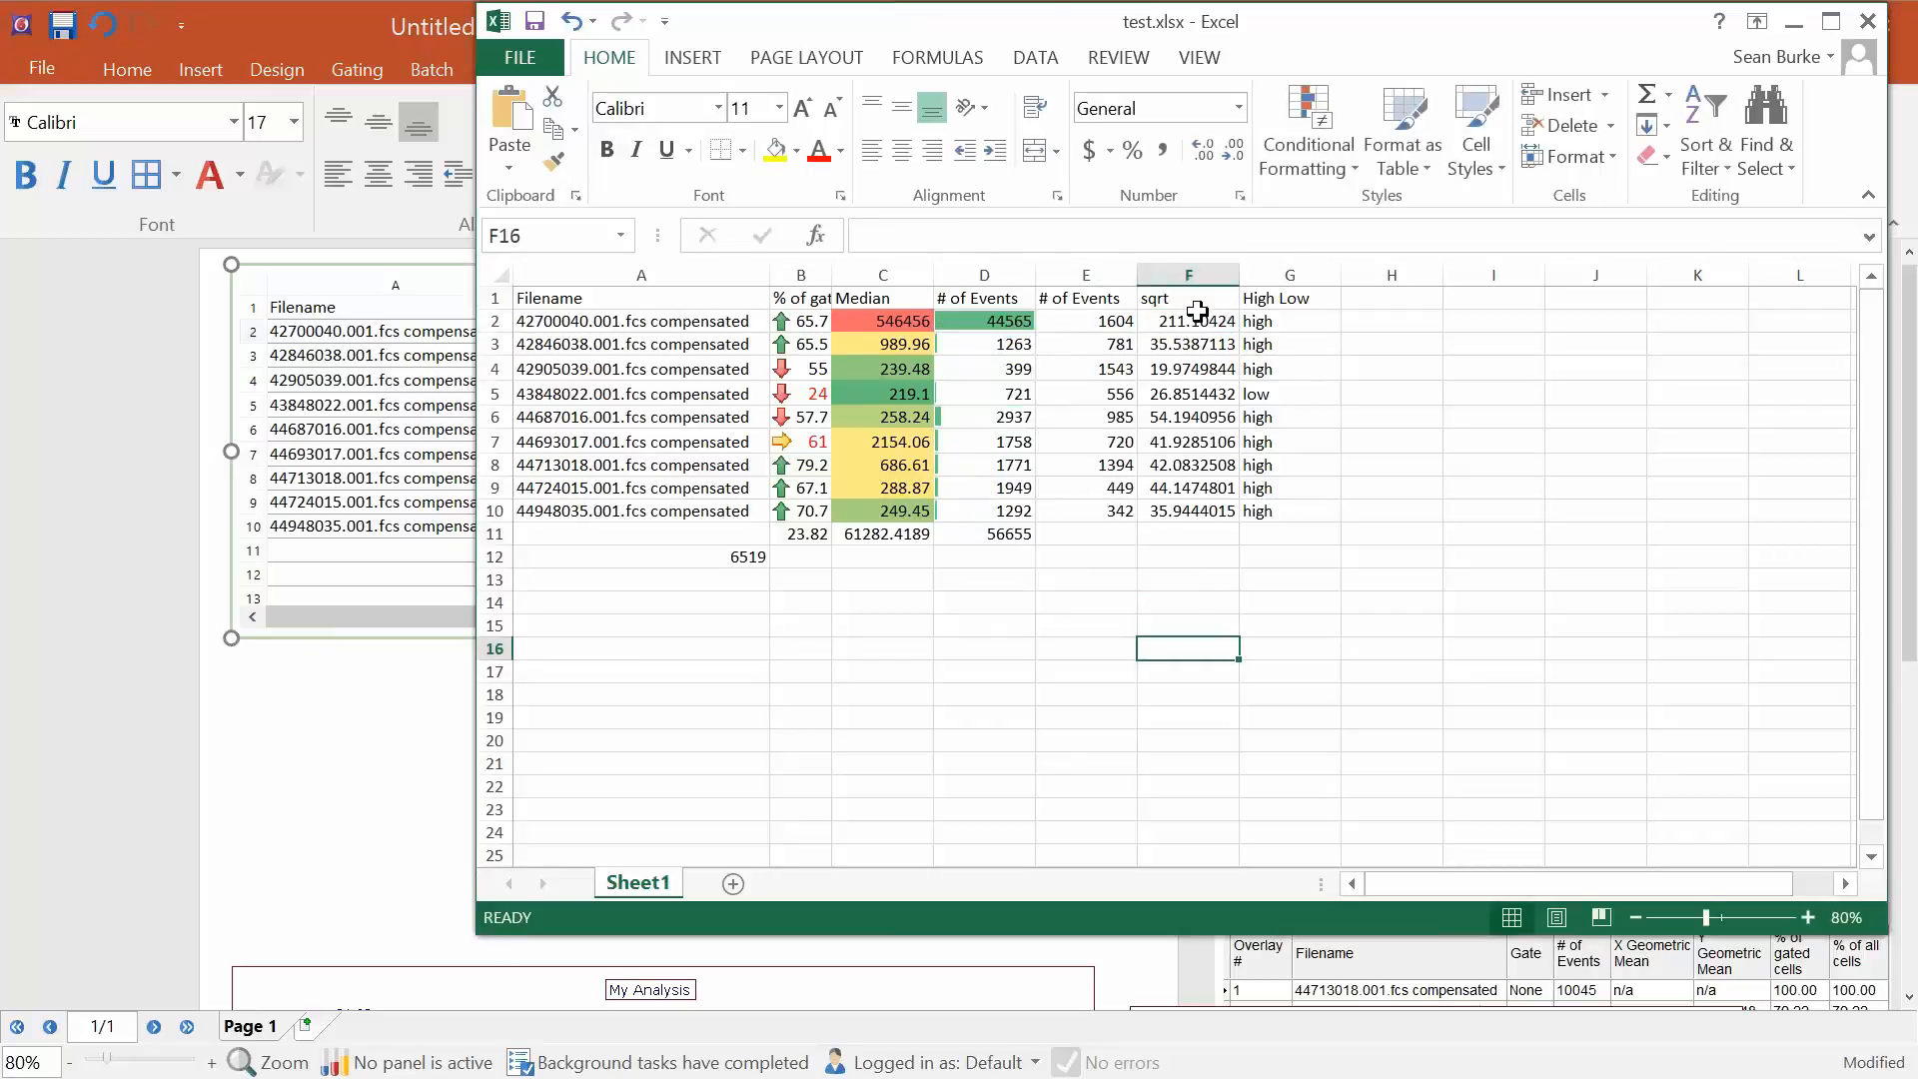
Inspect the high/low IF formula in cell G2, close the test.xlsx workbook and return to the FCS Express layout.
left_click(1254, 319)
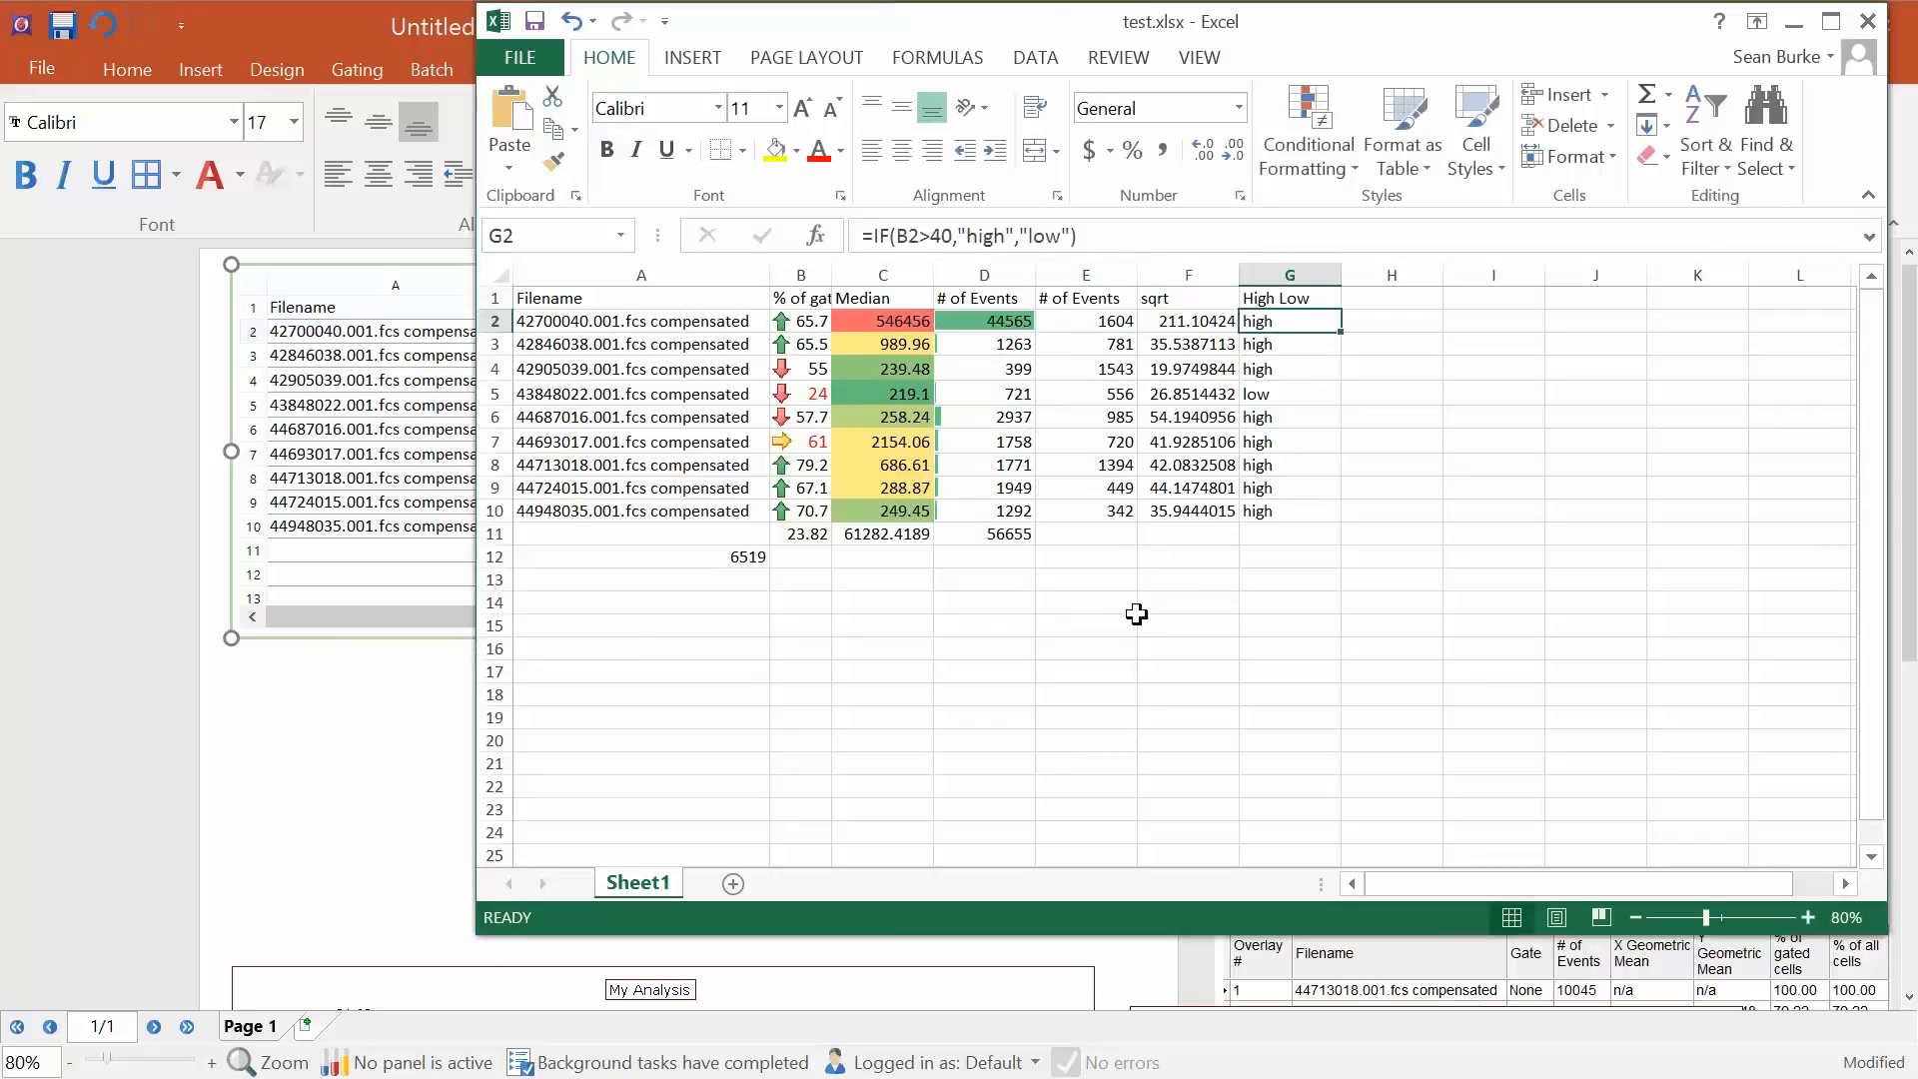
left_click(1382, 326)
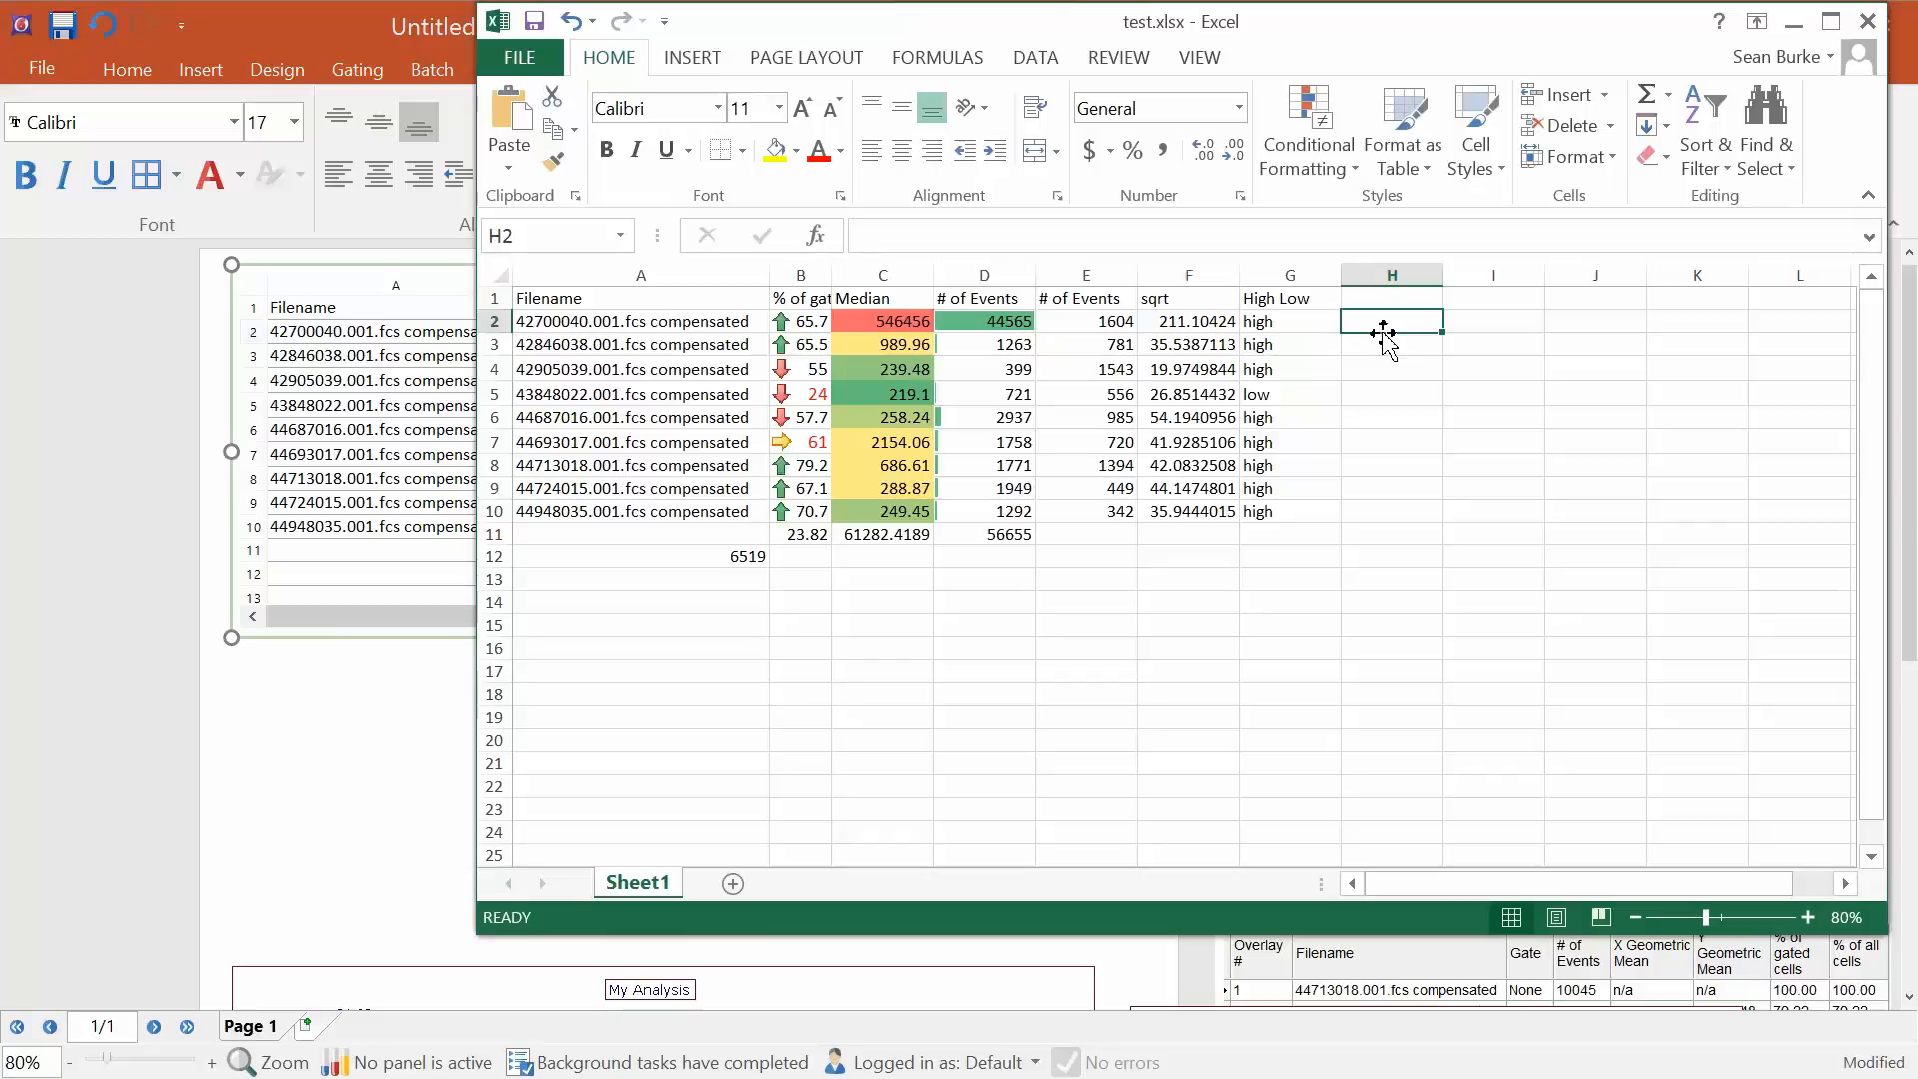
left_click(1867, 21)
left_click(961, 588)
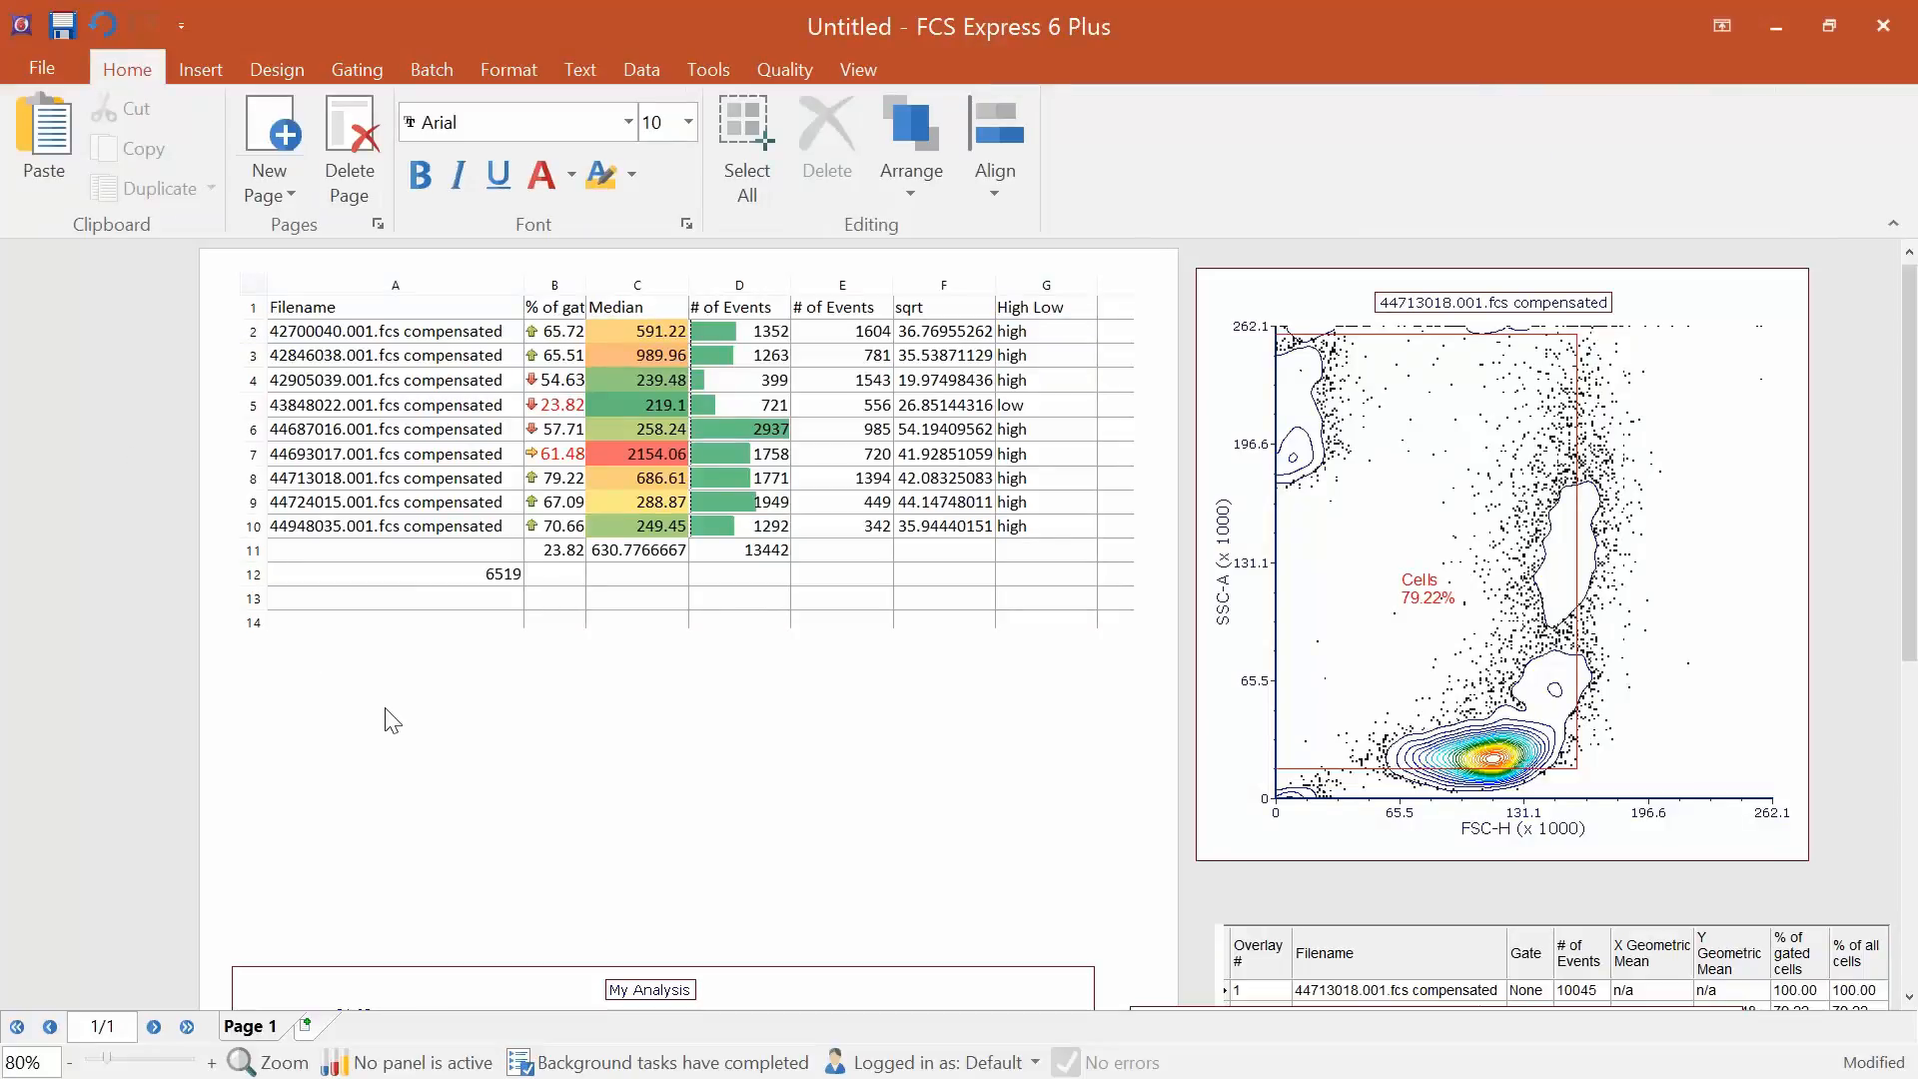
Shift the Cells gate on the 44713018.001.fcs plot toward higher FSC-H values.
left_click(1486, 494)
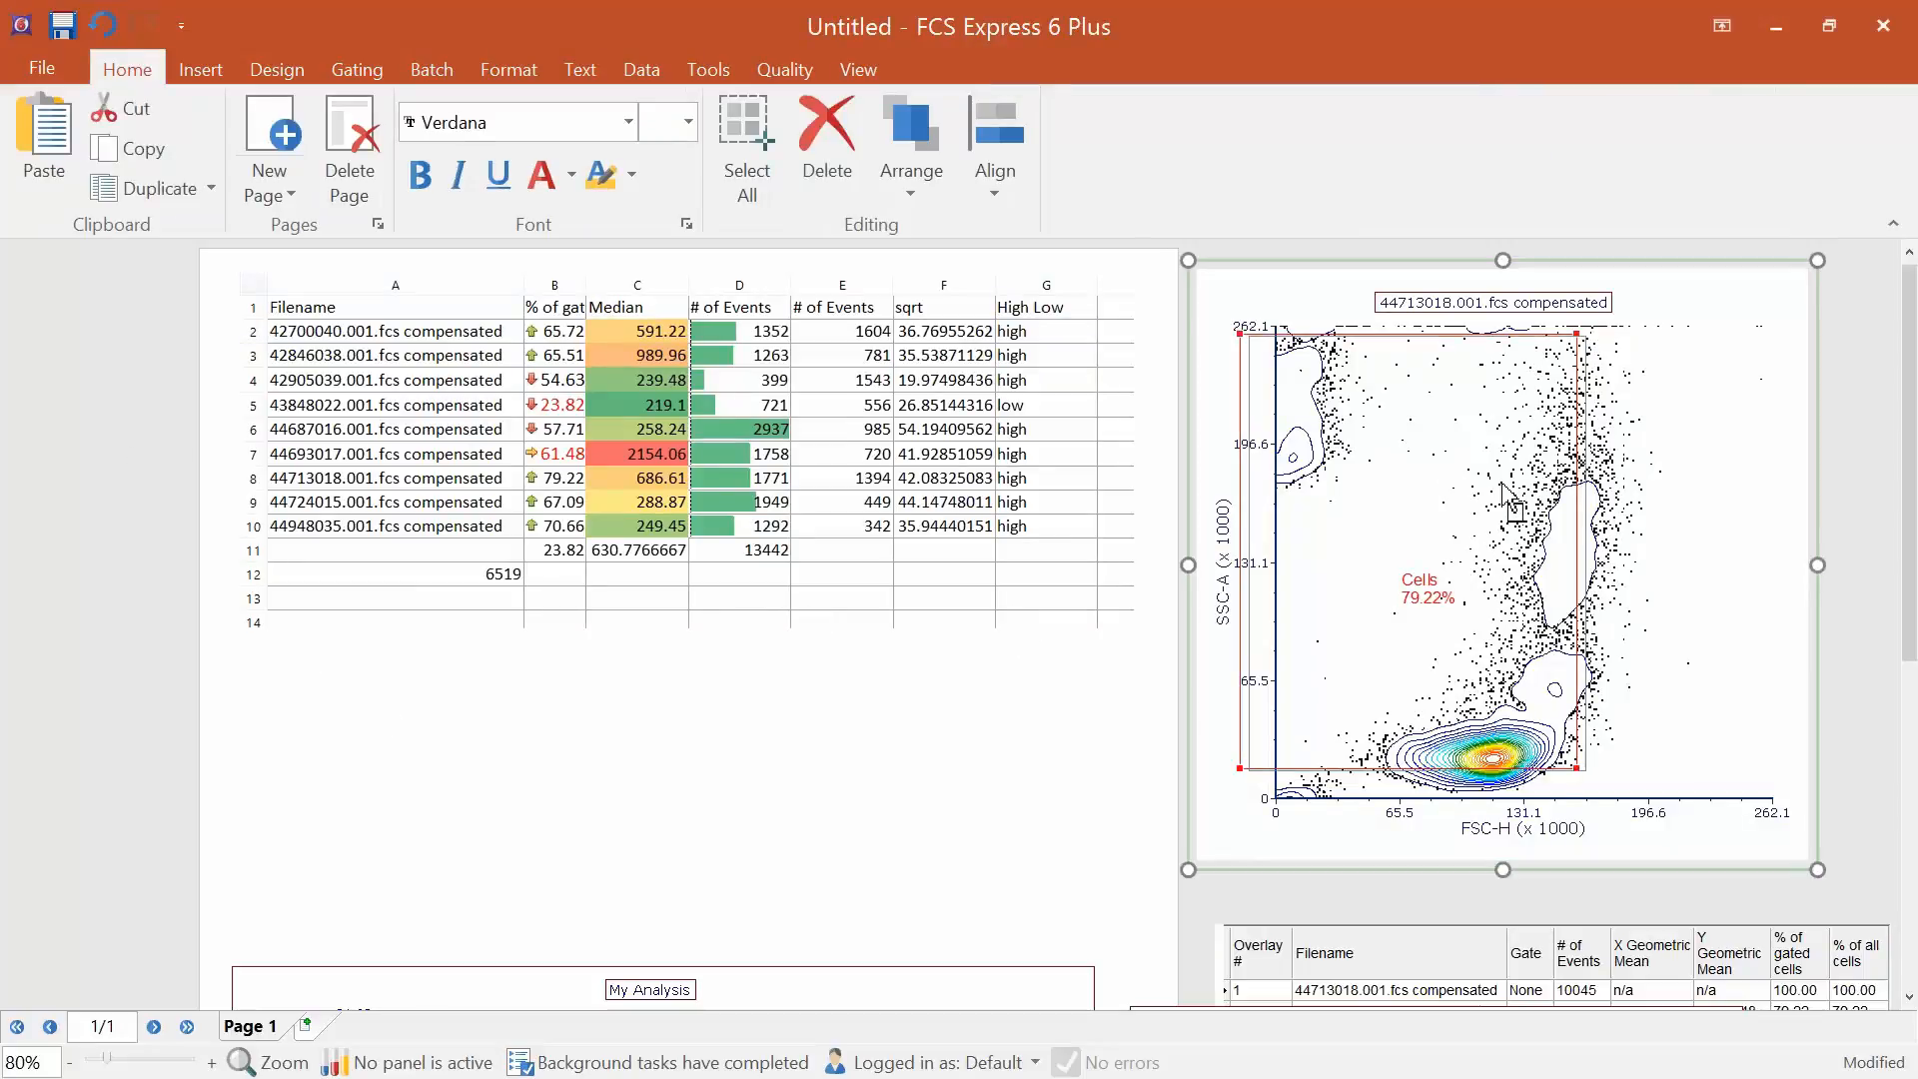
left_click_drag(1502, 486, 1586, 501)
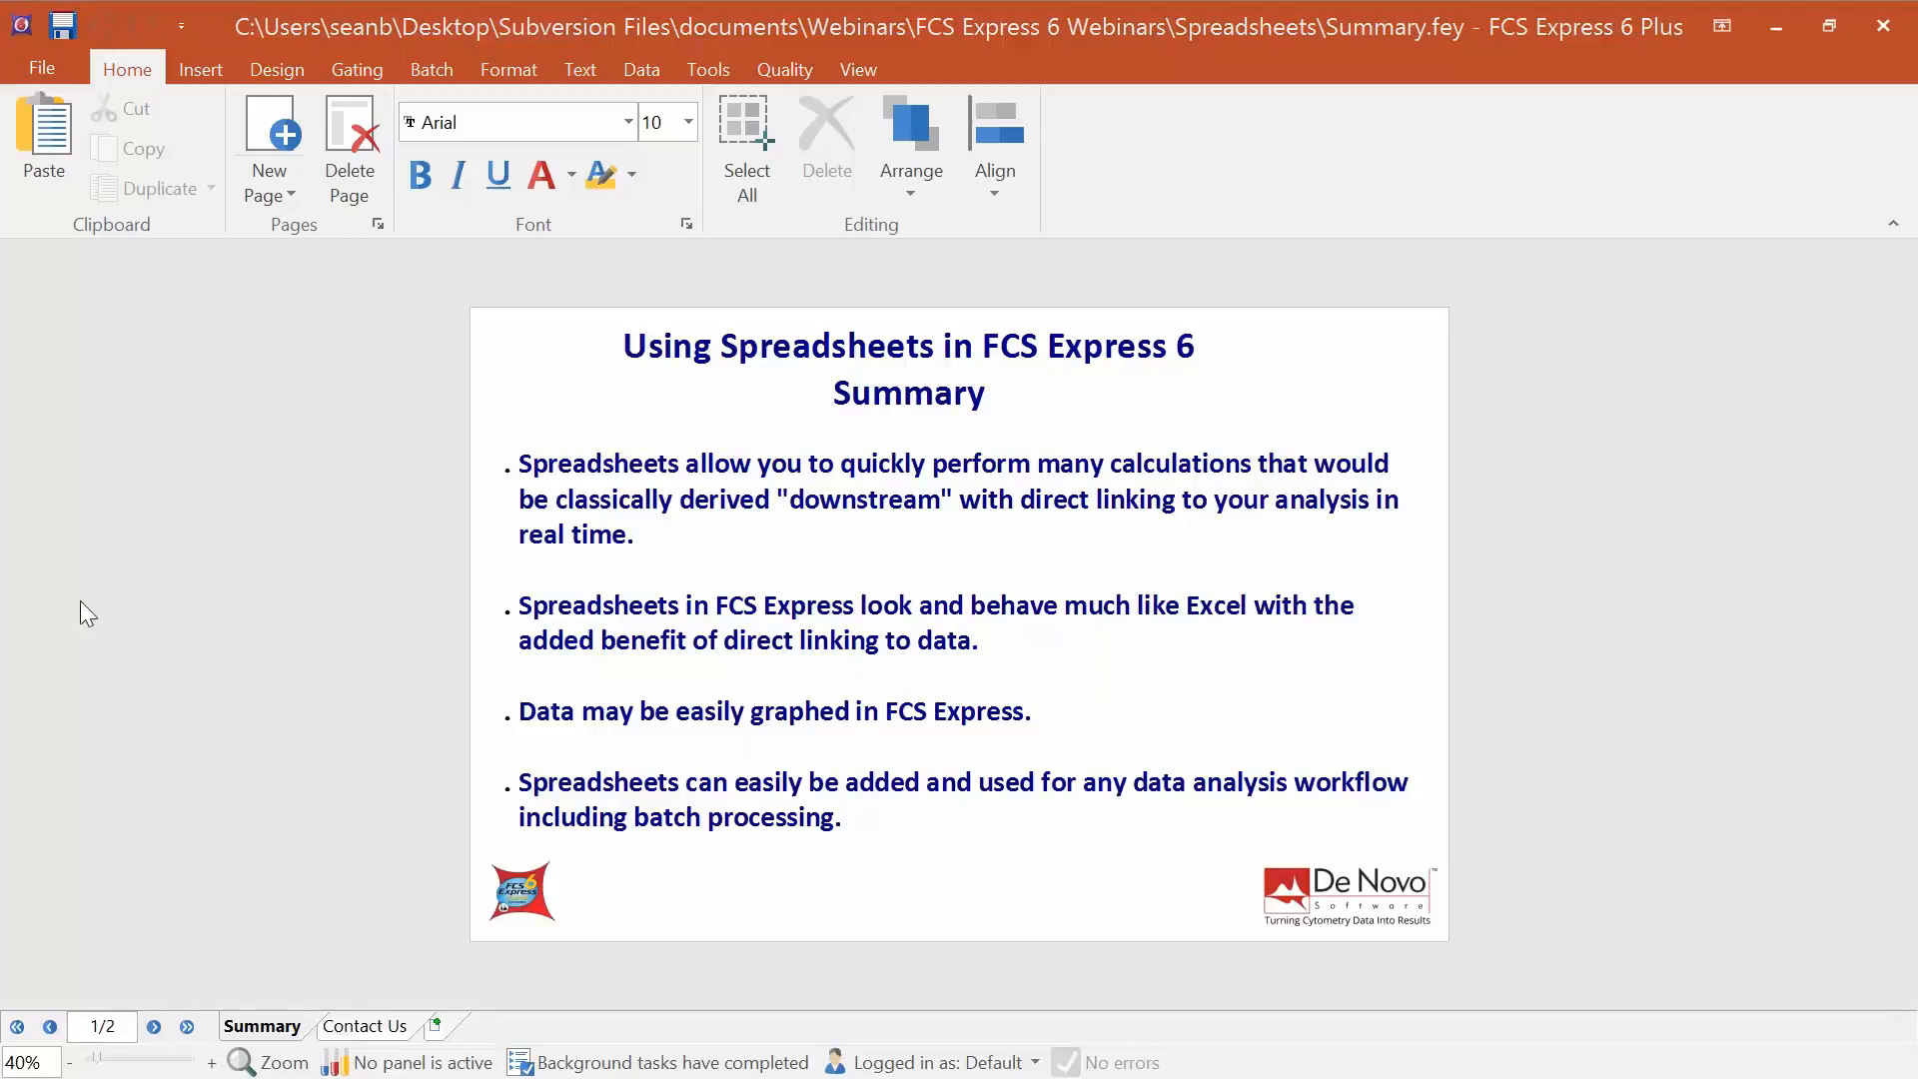
Go to the Contact Us page of the Summary.fey layout.
left_click(368, 1026)
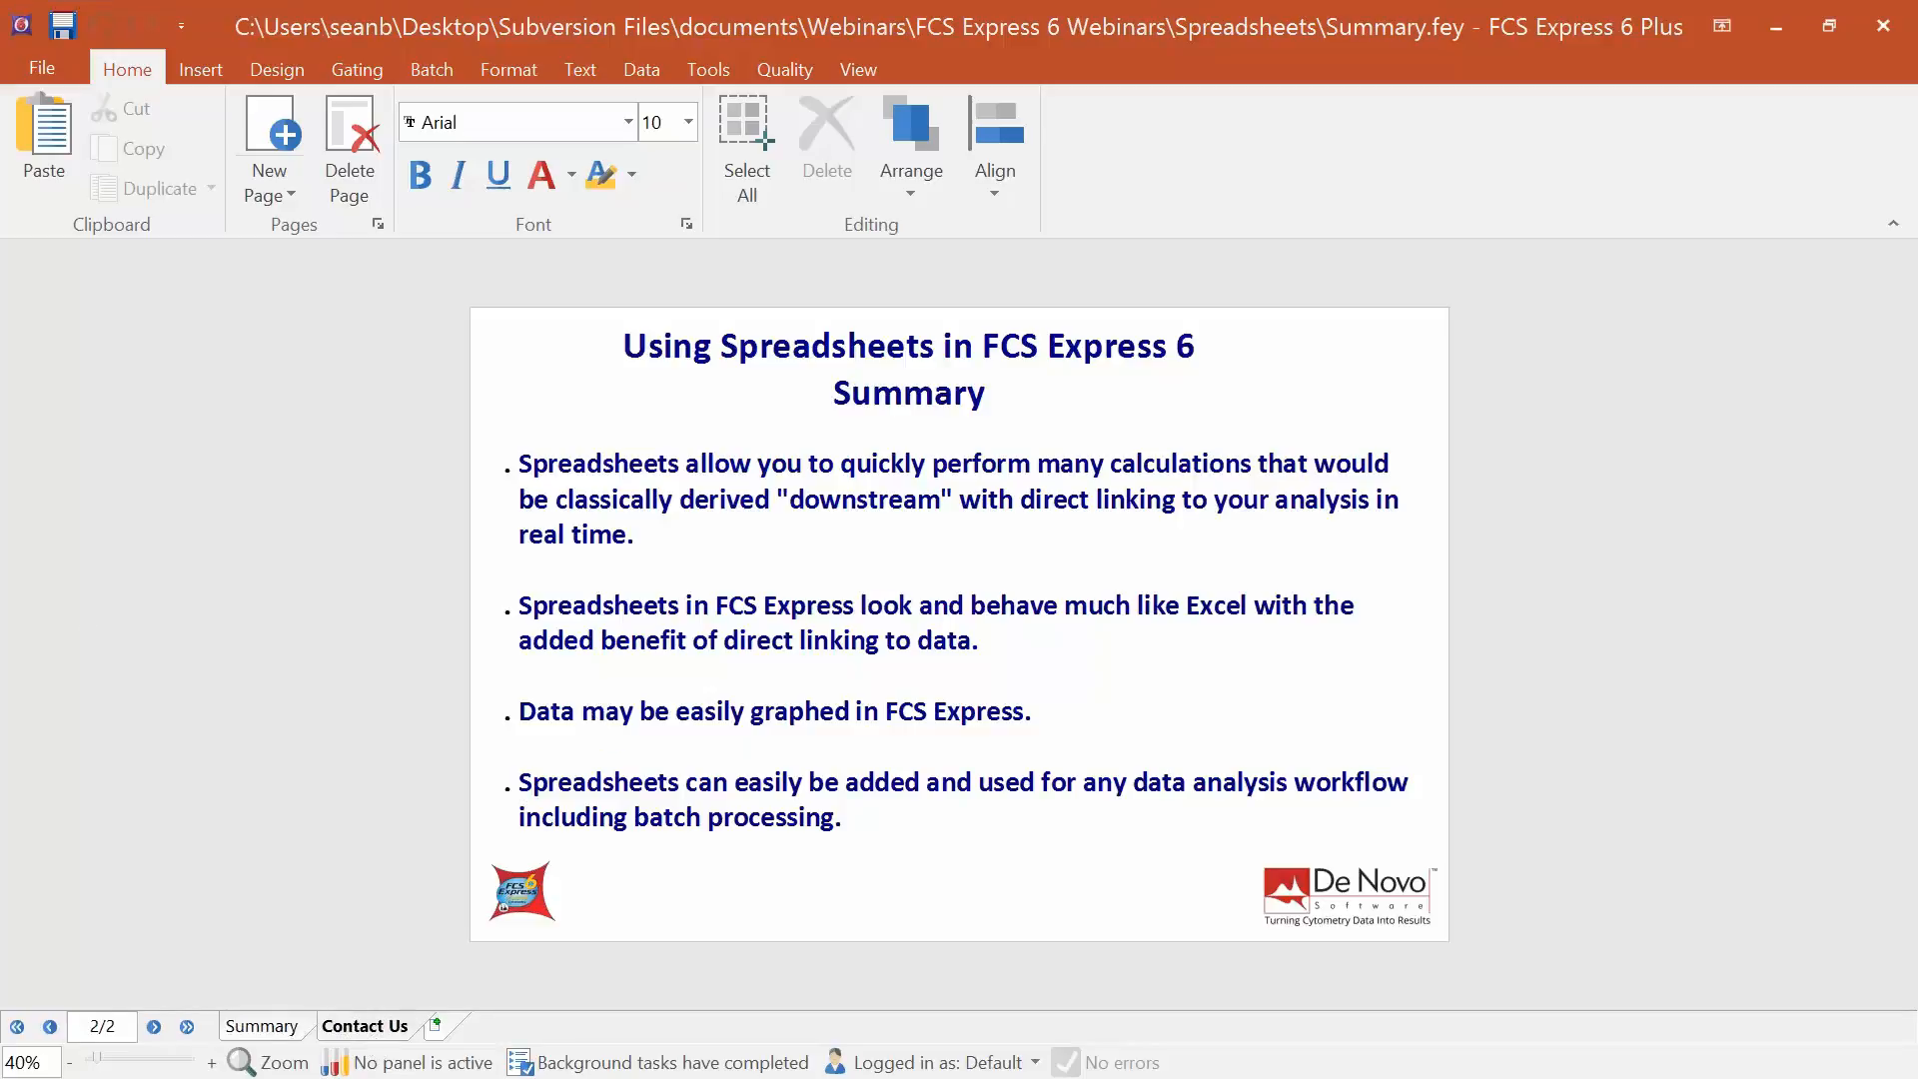